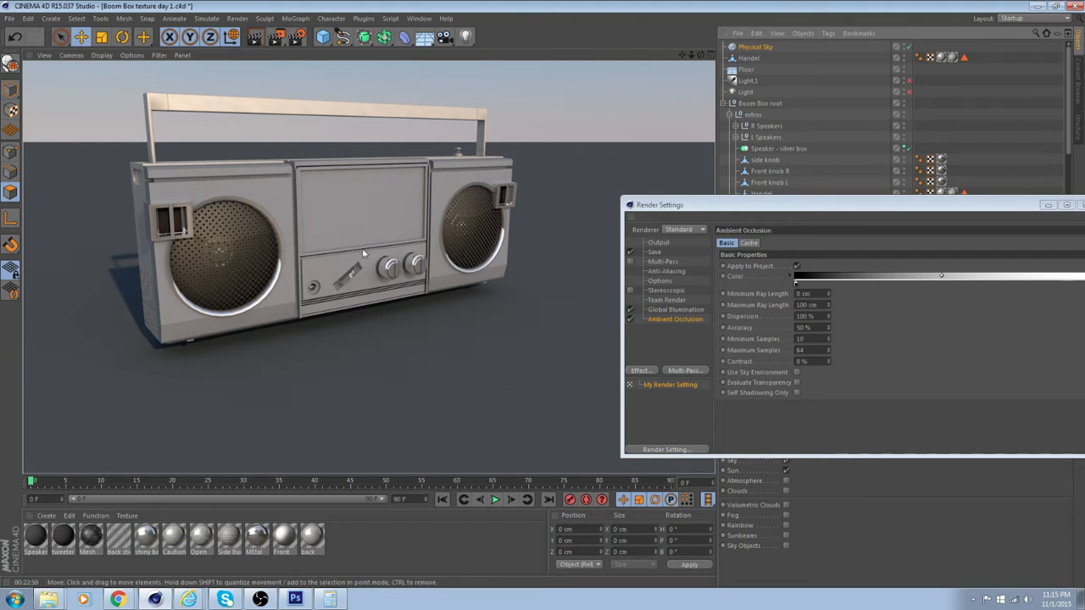
Examine the PSD sticker files in the boom box project's Front stickers texture folder
{"action": "left_click", "coordinate": [58, 600]}
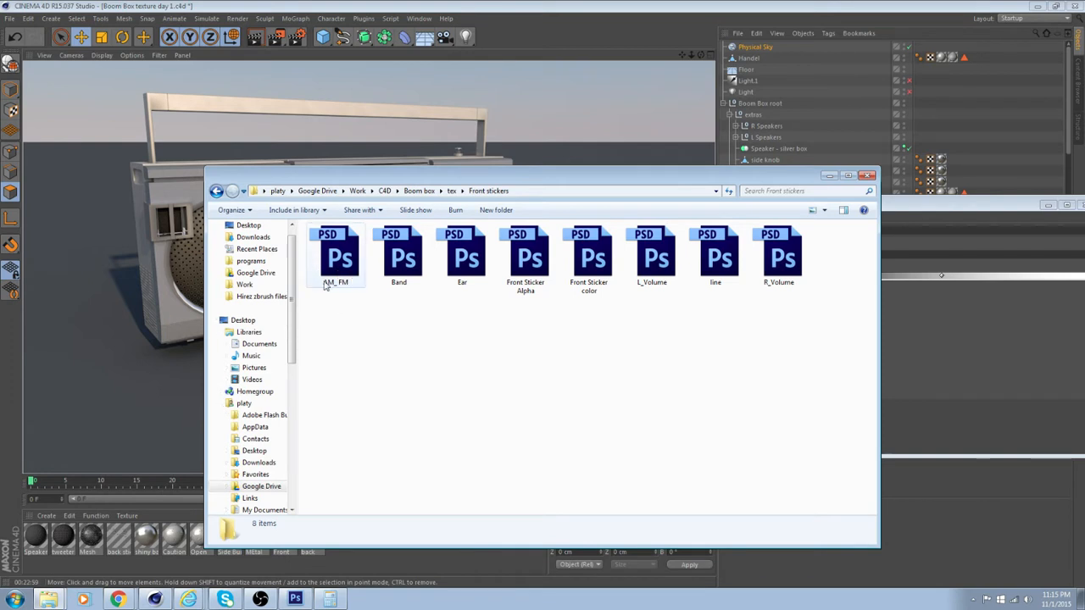
{"action": "left_click_drag", "start_coordinate": [342, 323], "coordinate": [811, 246]}
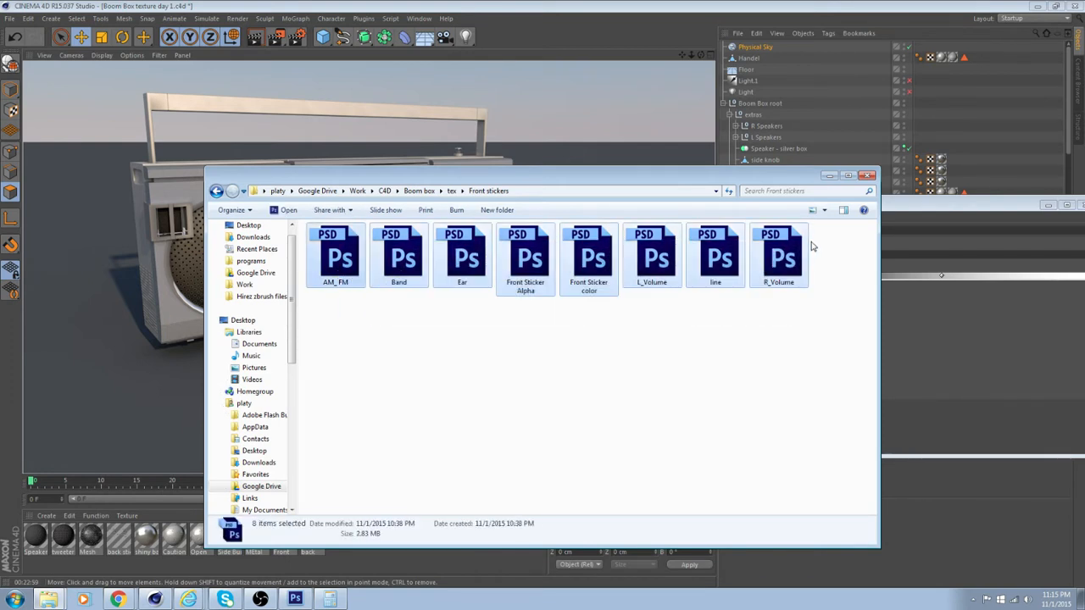
{"action": "left_click", "coordinate": [760, 336]}
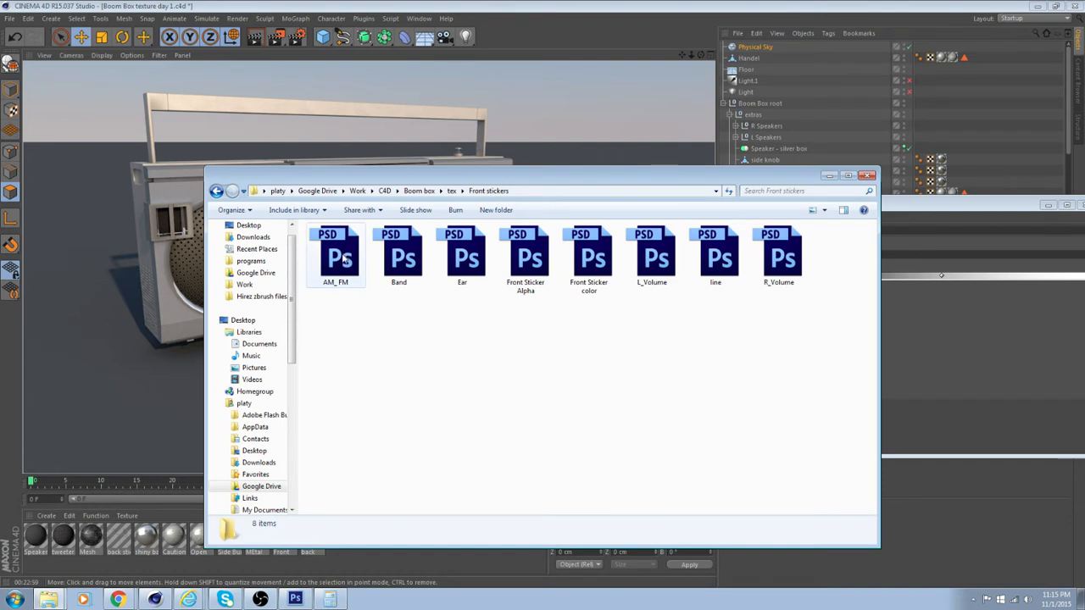
{"action": "left_click", "coordinate": [409, 256]}
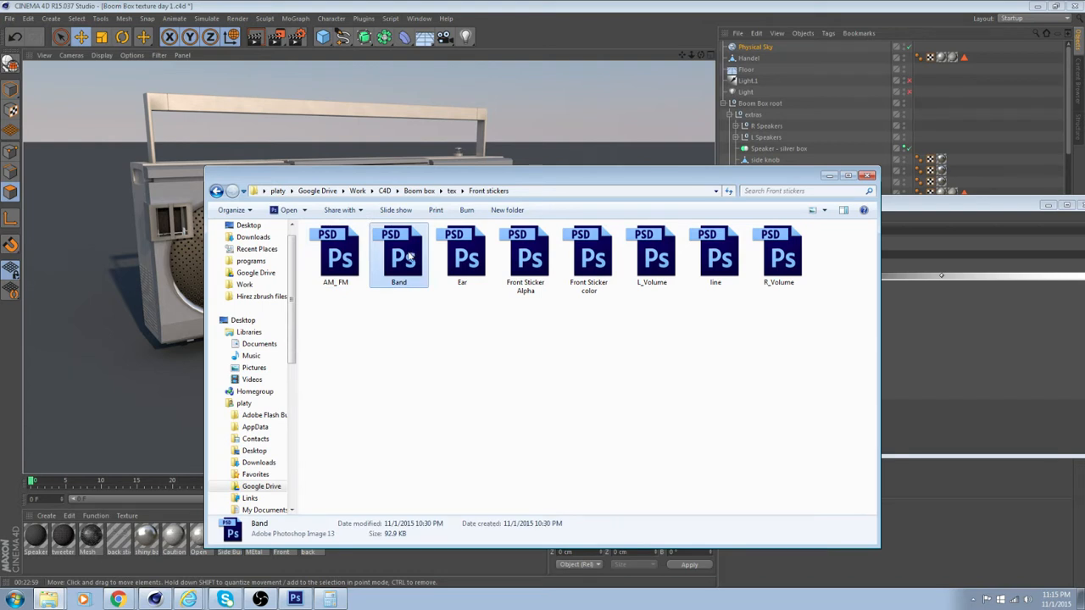
{"action": "left_click", "coordinate": [475, 254]}
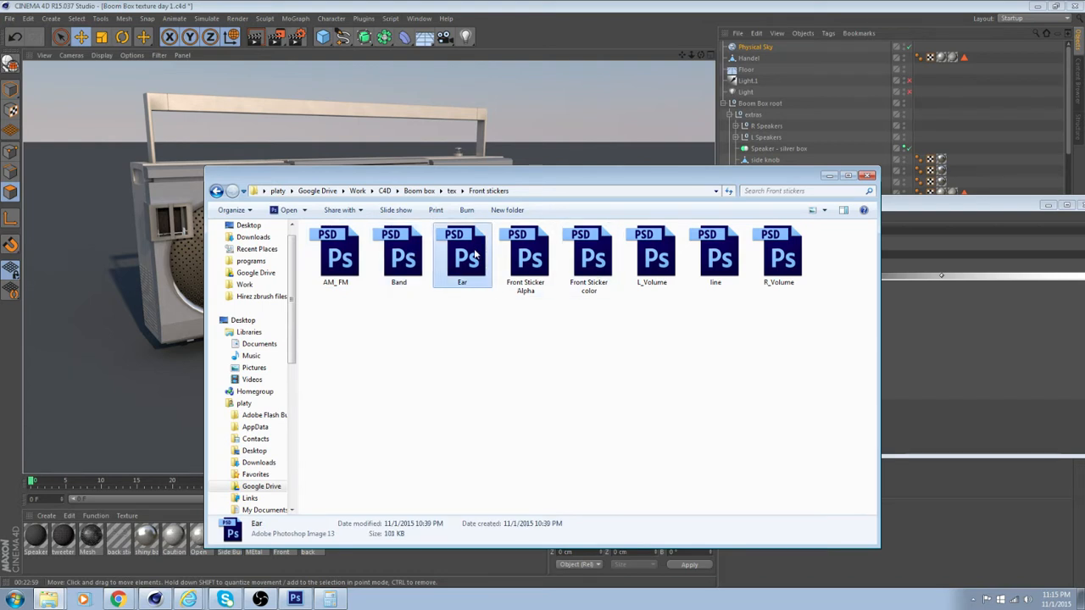
{"action": "left_click", "coordinate": [534, 266]}
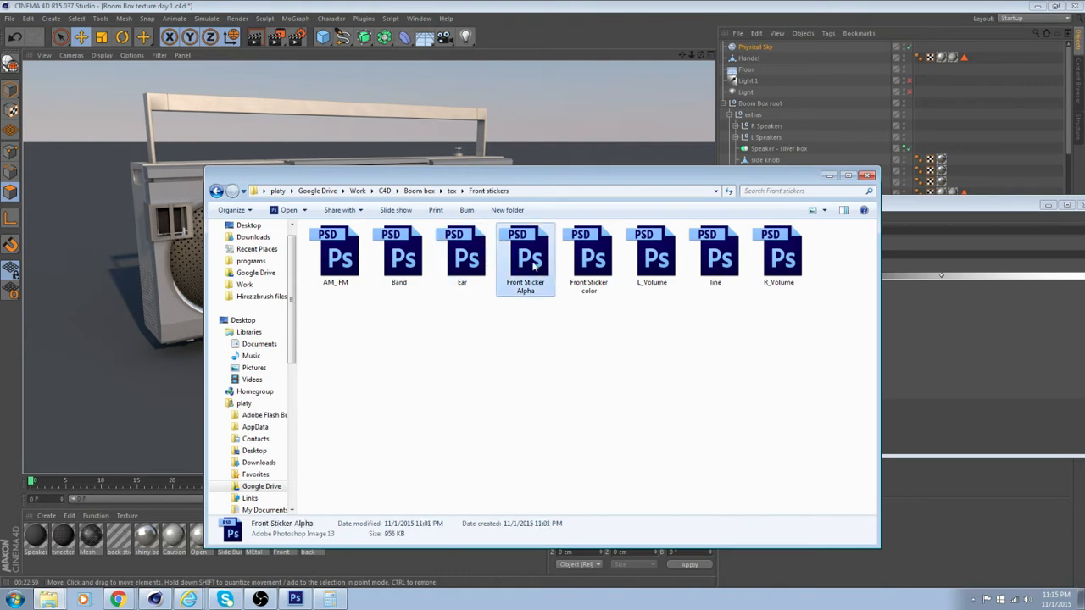
{"action": "left_click", "coordinate": [570, 283]}
{"action": "left_click", "coordinate": [547, 281]}
{"action": "left_click", "coordinate": [651, 260]}
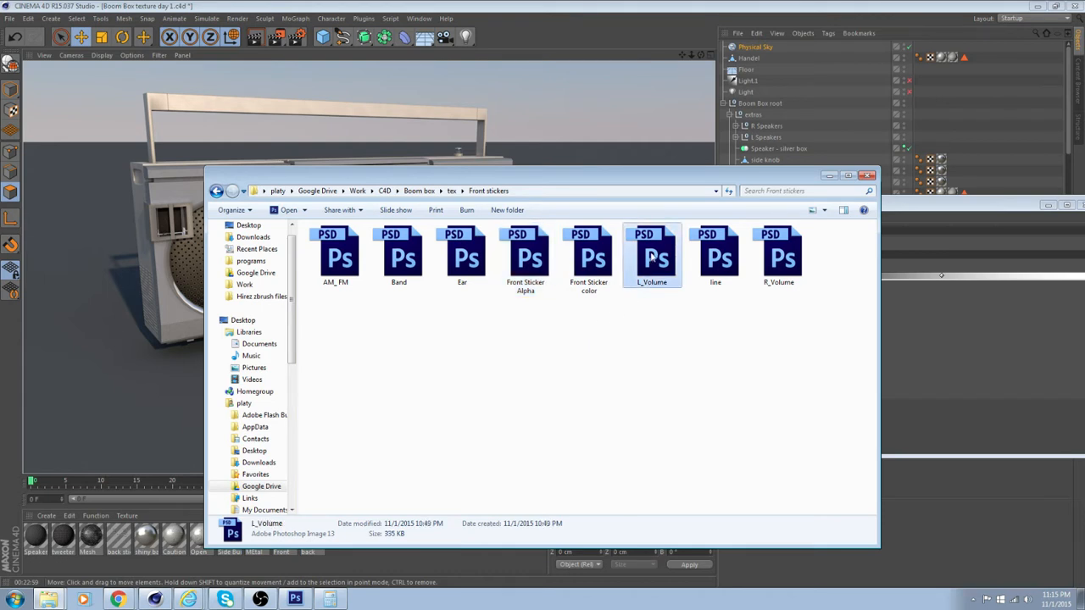
{"action": "left_click", "coordinate": [787, 263]}
{"action": "left_click", "coordinate": [707, 261]}
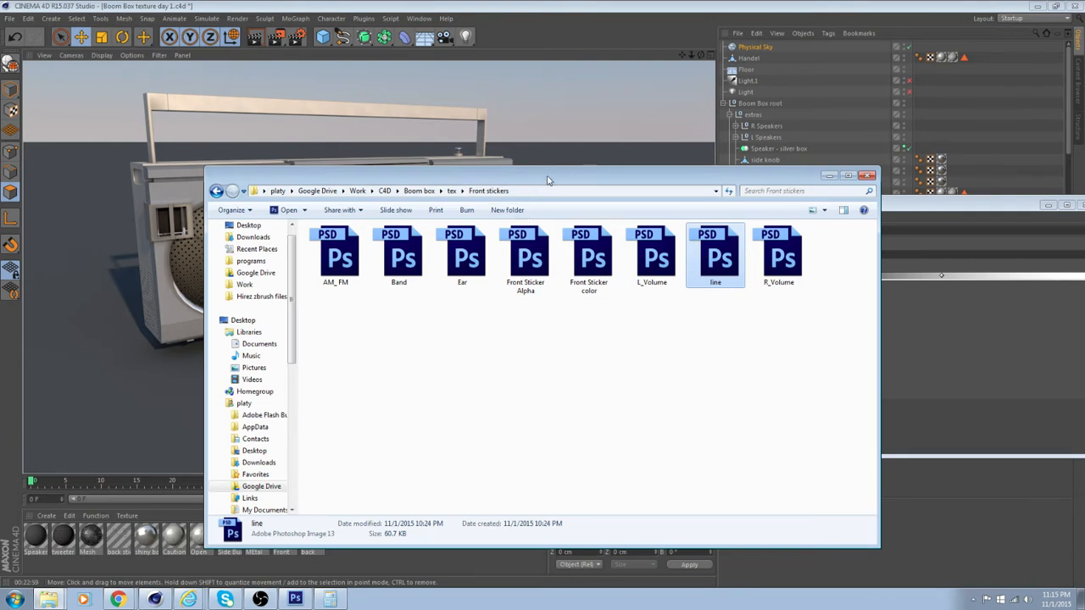
{"action": "left_click_drag", "start_coordinate": [546, 176], "coordinate": [895, 223]}
Return to Cinema 4D, disable the Physical Sky, and move the Render Settings window clear of the viewport
{"action": "left_click", "coordinate": [403, 295]}
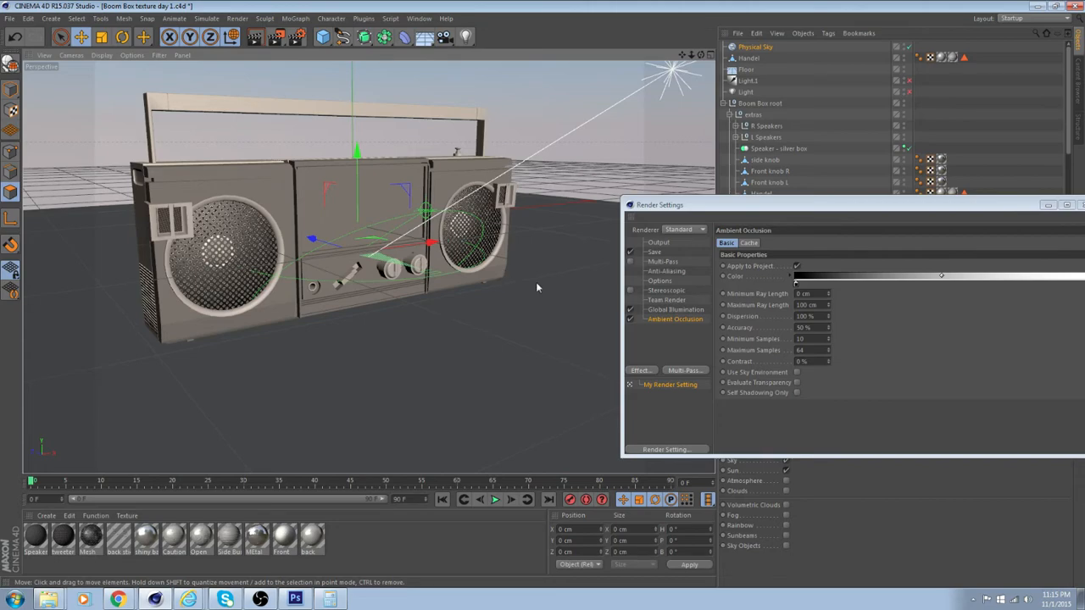
{"action": "left_click_drag", "start_coordinate": [536, 287], "coordinate": [451, 298], "text": "alt"}
{"action": "scroll", "coordinate": [451, 298], "scroll_direction": "up", "scroll_amount": 4}
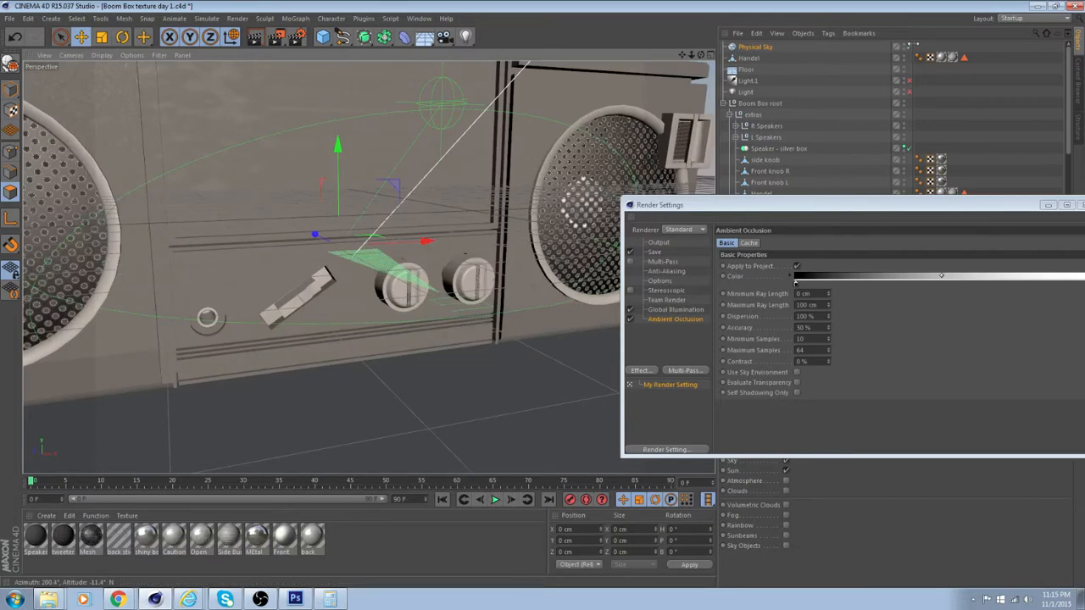
{"action": "left_click", "coordinate": [910, 46]}
{"action": "left_click_drag", "start_coordinate": [708, 207], "coordinate": [821, 153]}
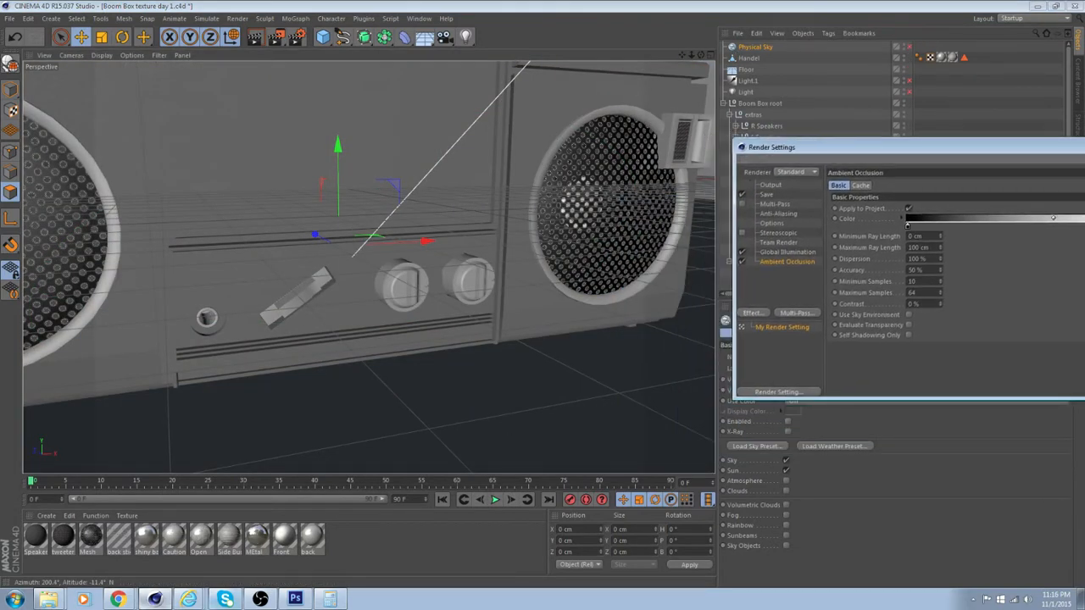
Switch to Photoshop and review the open line, Band, AM_FM, Ear, R_Volume, L_Volume and Front Sticker Alpha artwork
{"action": "left_click", "coordinate": [295, 599]}
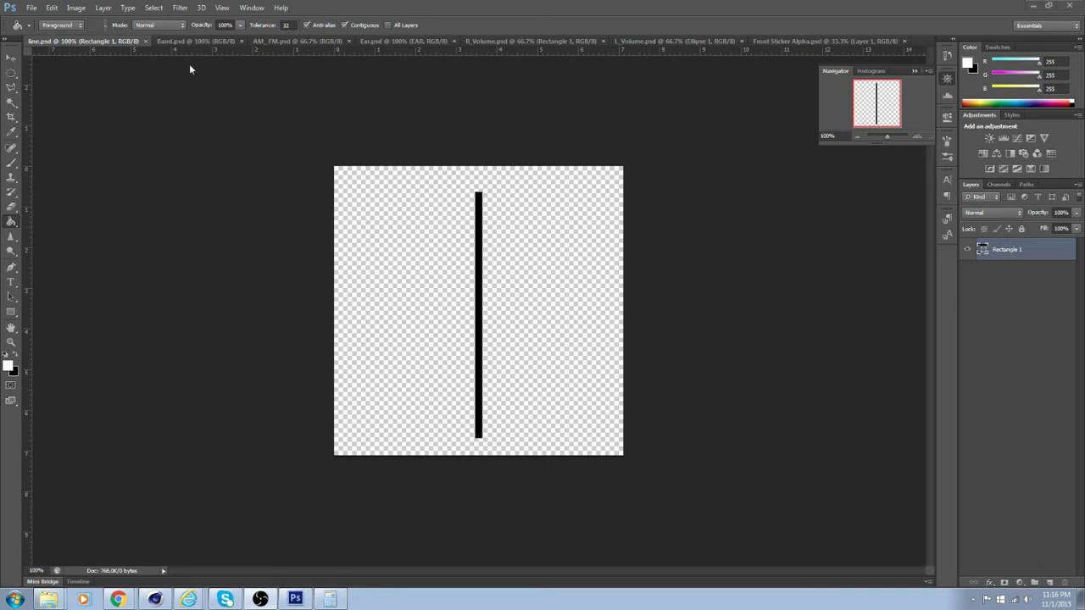
{"action": "left_click", "coordinate": [195, 41]}
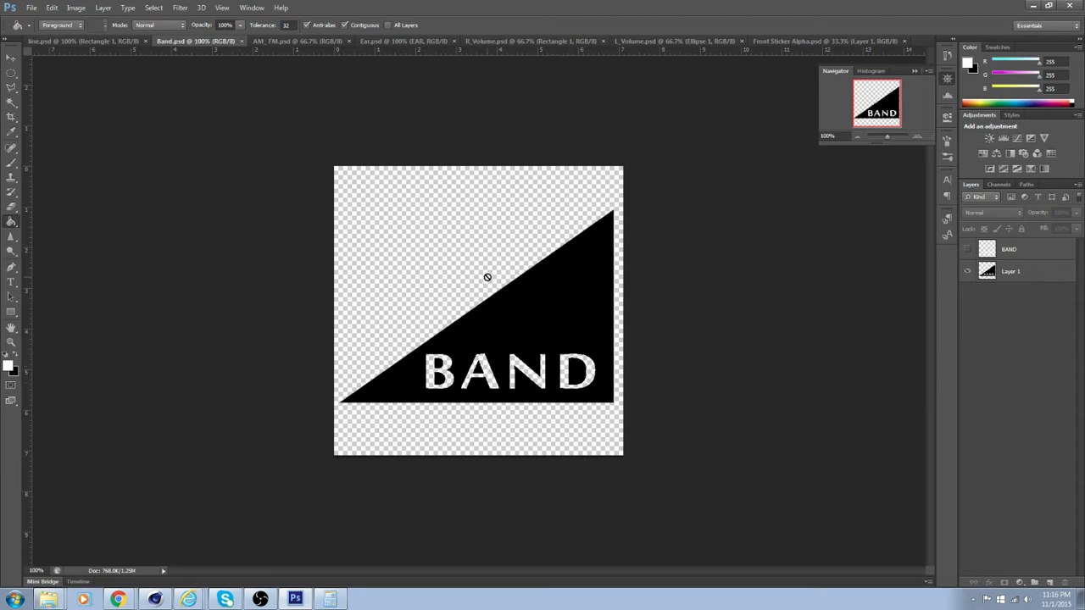
{"action": "left_click", "coordinate": [315, 40]}
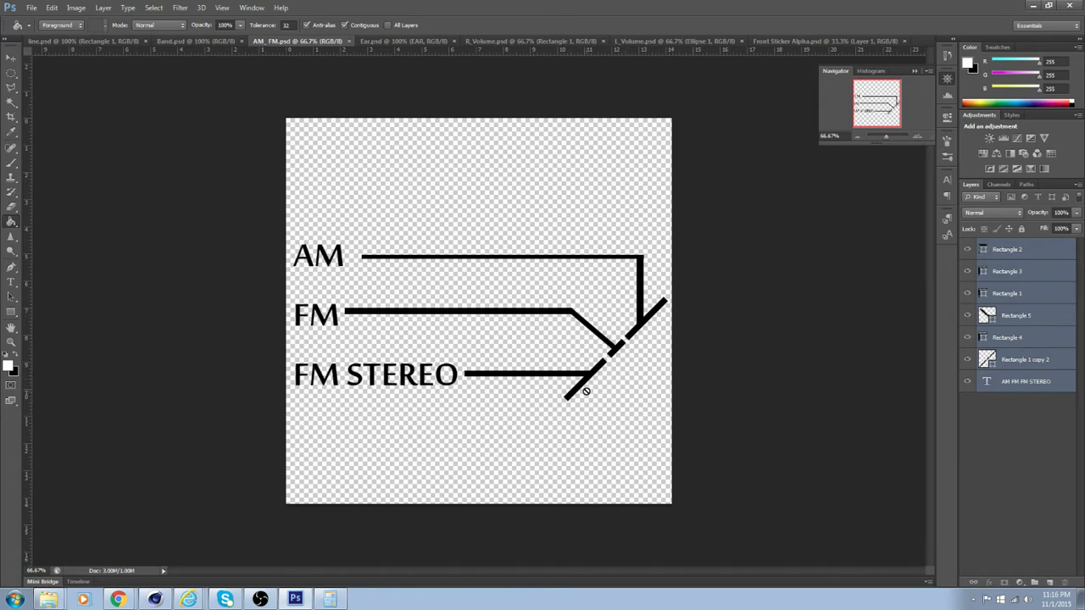
{"action": "left_click", "coordinate": [427, 43]}
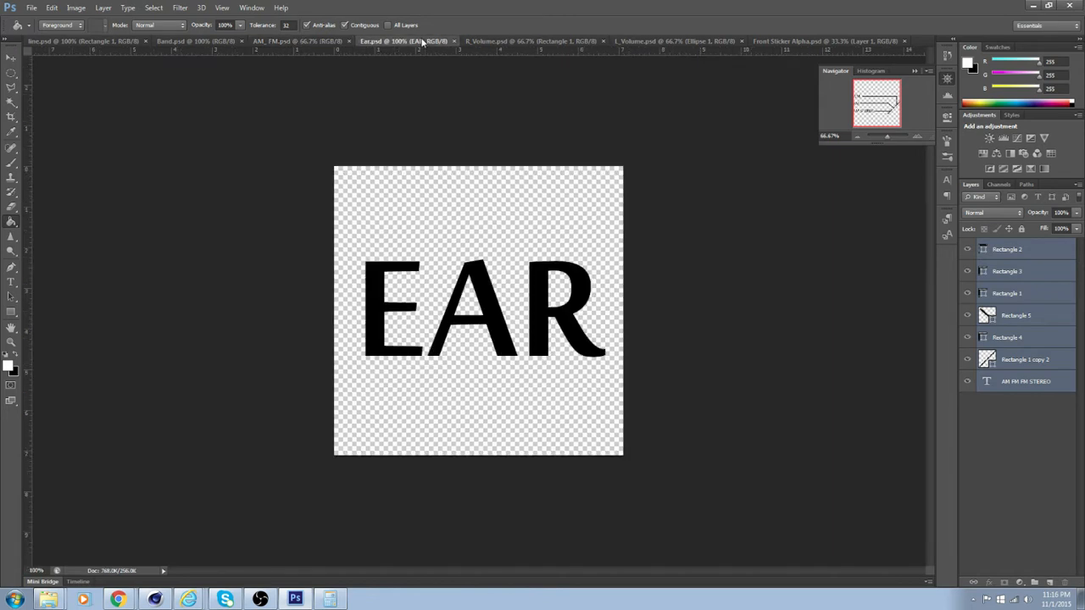
{"action": "left_click", "coordinate": [536, 40]}
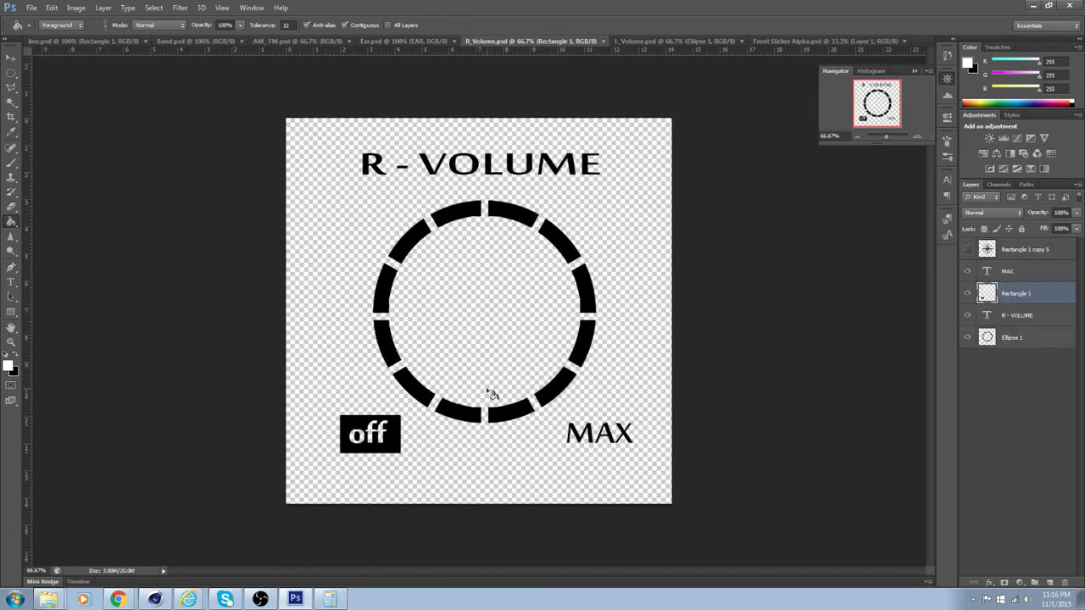
{"action": "left_click", "coordinate": [670, 41]}
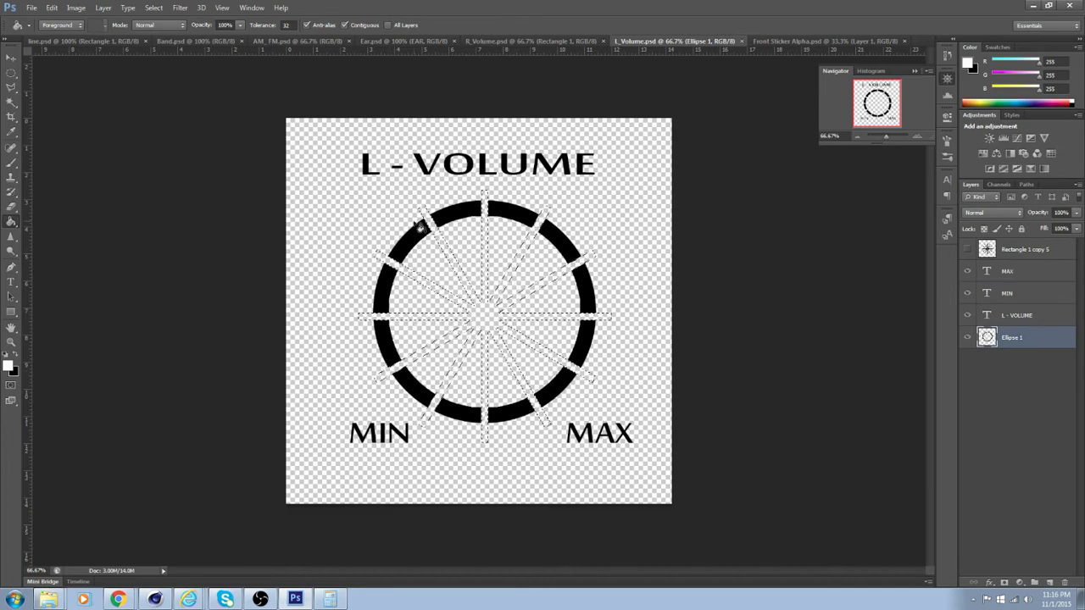
{"action": "left_click", "coordinate": [787, 41]}
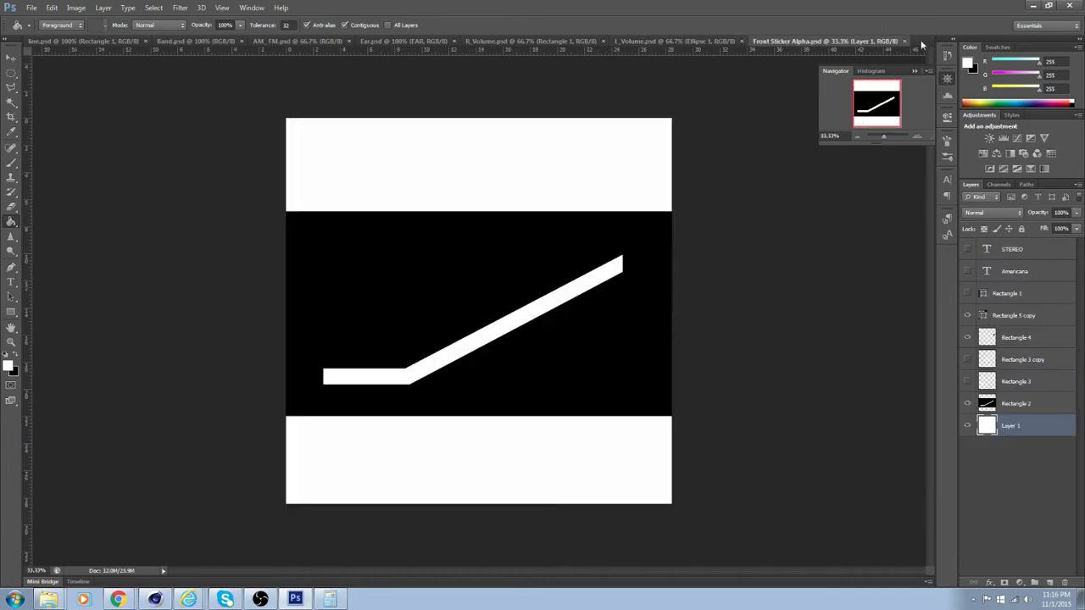
Open Front Sticker color from the Front stickers folder and compare it with the Front Sticker Alpha document
{"action": "left_click", "coordinate": [31, 8]}
{"action": "left_click", "coordinate": [42, 29]}
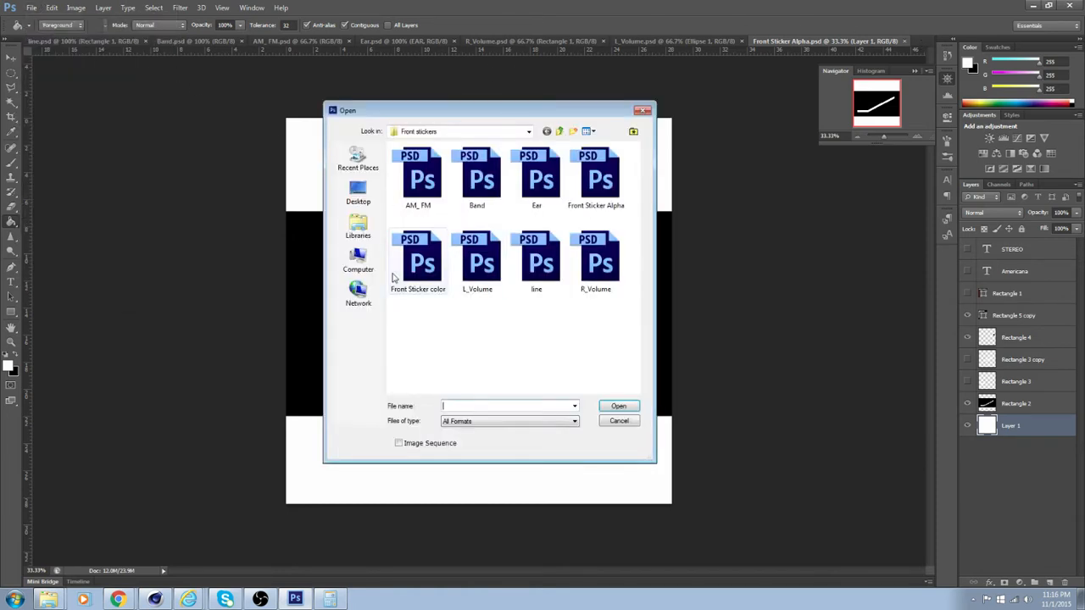
{"action": "left_click", "coordinate": [434, 269]}
{"action": "left_click", "coordinate": [622, 407]}
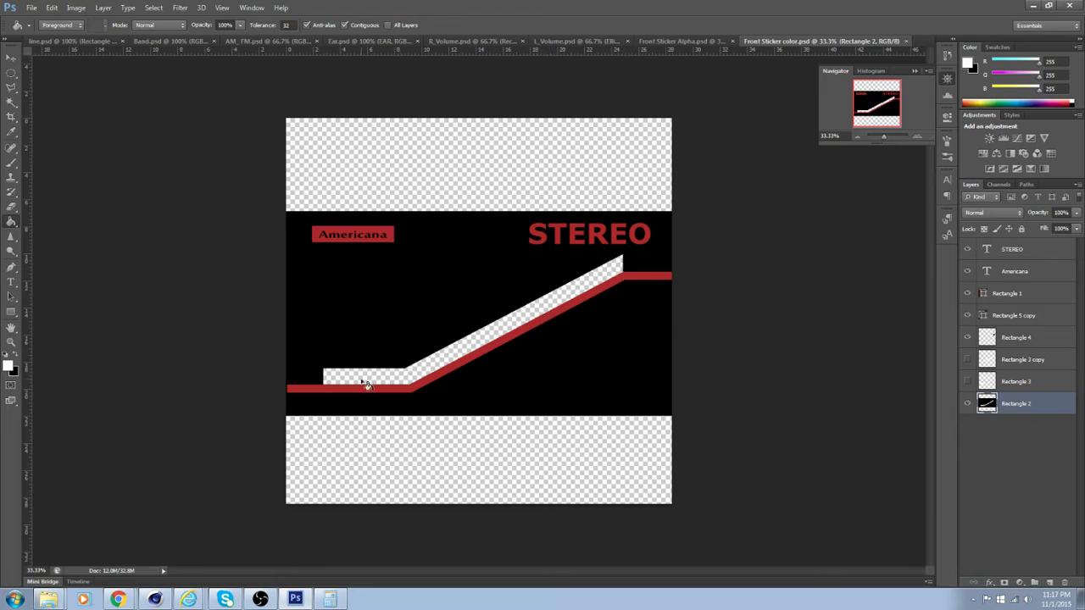
{"action": "left_click", "coordinate": [686, 41]}
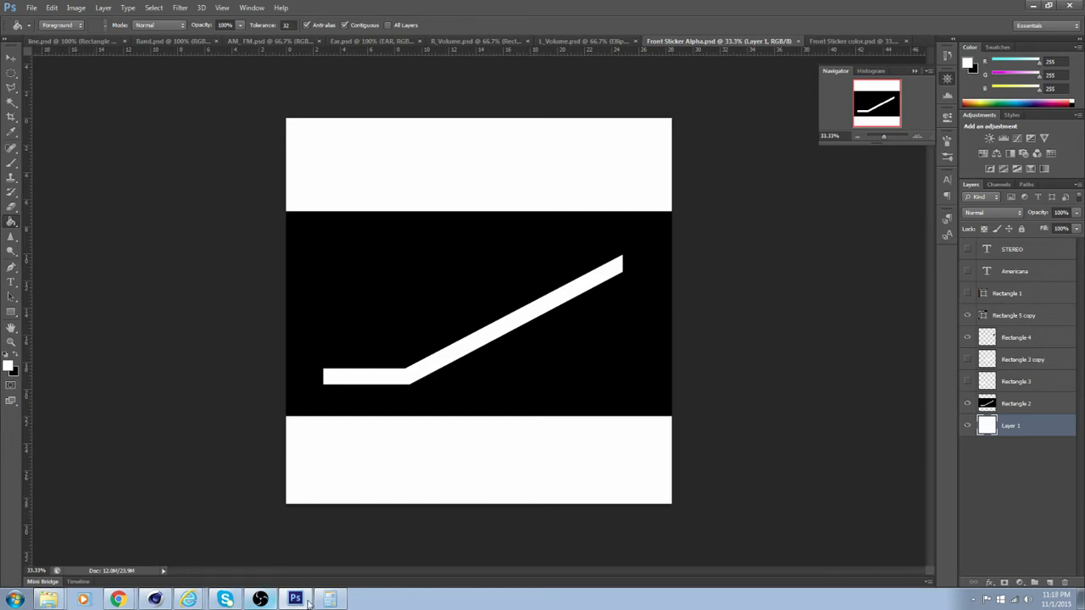
Switch back to Cinema 4D, duplicate the Front material, and rename the copy Ear
{"action": "left_click", "coordinate": [154, 599]}
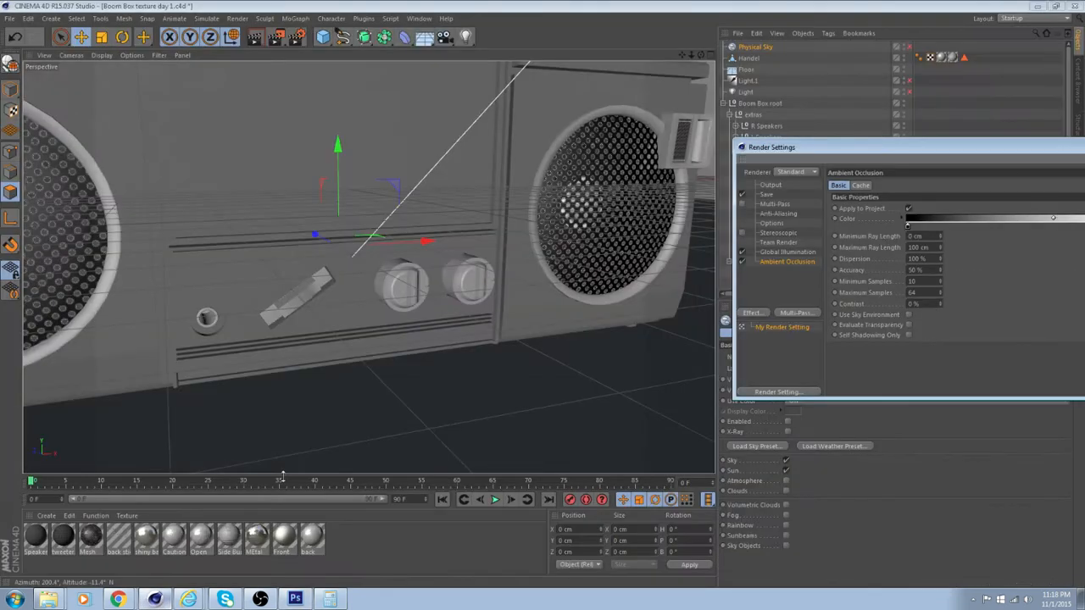
{"action": "left_click_drag", "start_coordinate": [310, 394], "coordinate": [385, 394], "text": "alt"}
{"action": "scroll", "coordinate": [355, 366], "scroll_direction": "up", "scroll_amount": 6}
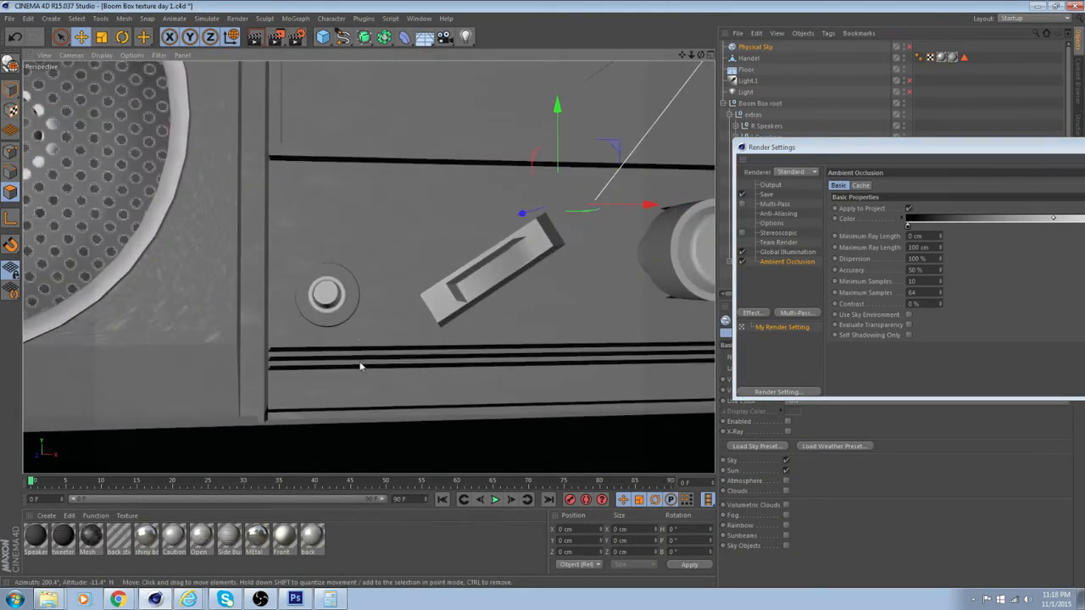
{"action": "scroll", "coordinate": [356, 366], "scroll_direction": "up", "scroll_amount": 3}
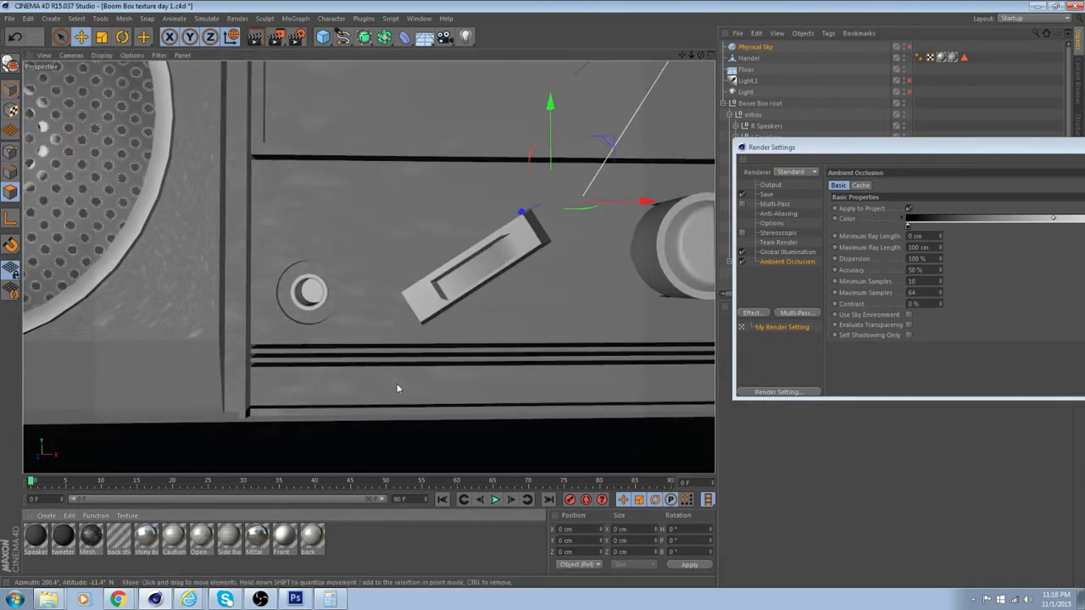
{"action": "mouse_move", "coordinate": [356, 329]}
{"action": "left_mouse_down", "text": "alt"}
{"action": "mouse_move", "coordinate": [389, 332]}
{"action": "mouse_move", "coordinate": [356, 329]}
{"action": "left_mouse_up", "text": "alt"}
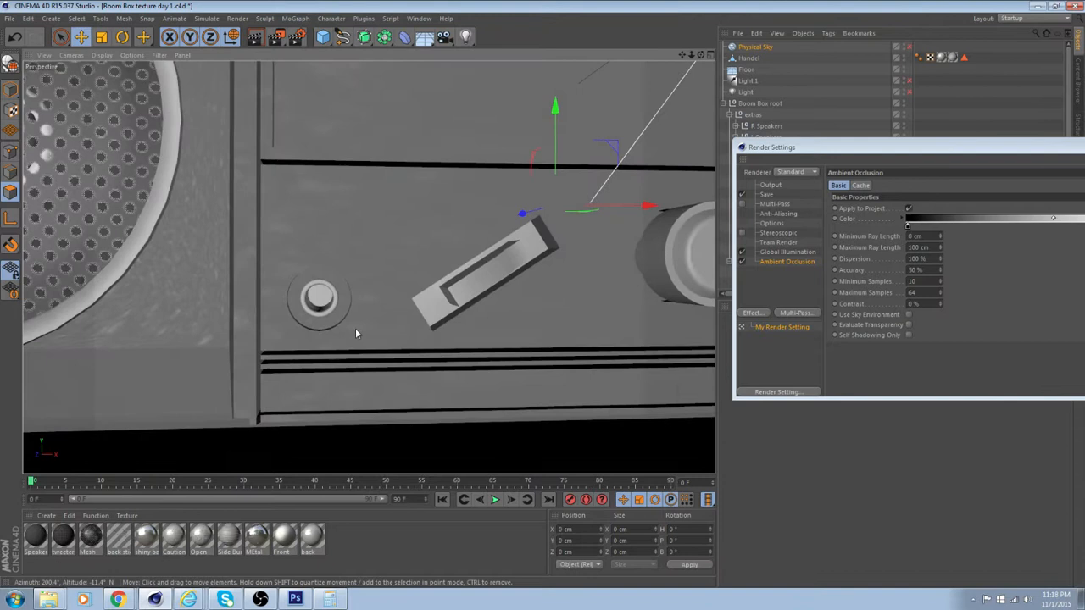
{"action": "double_click", "coordinate": [377, 558]}
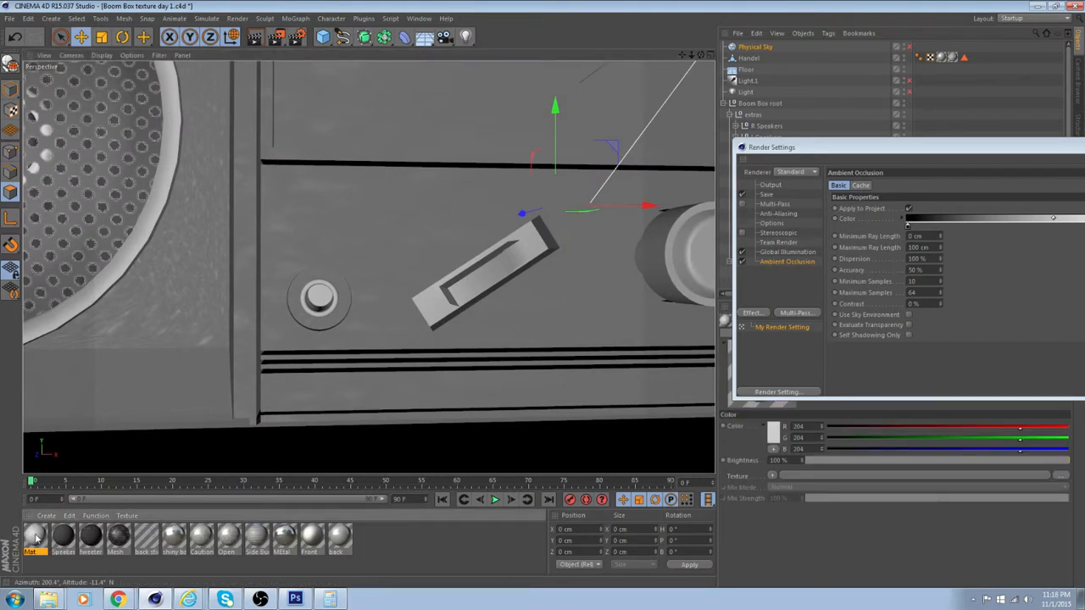
{"action": "key", "text": "Delete"}
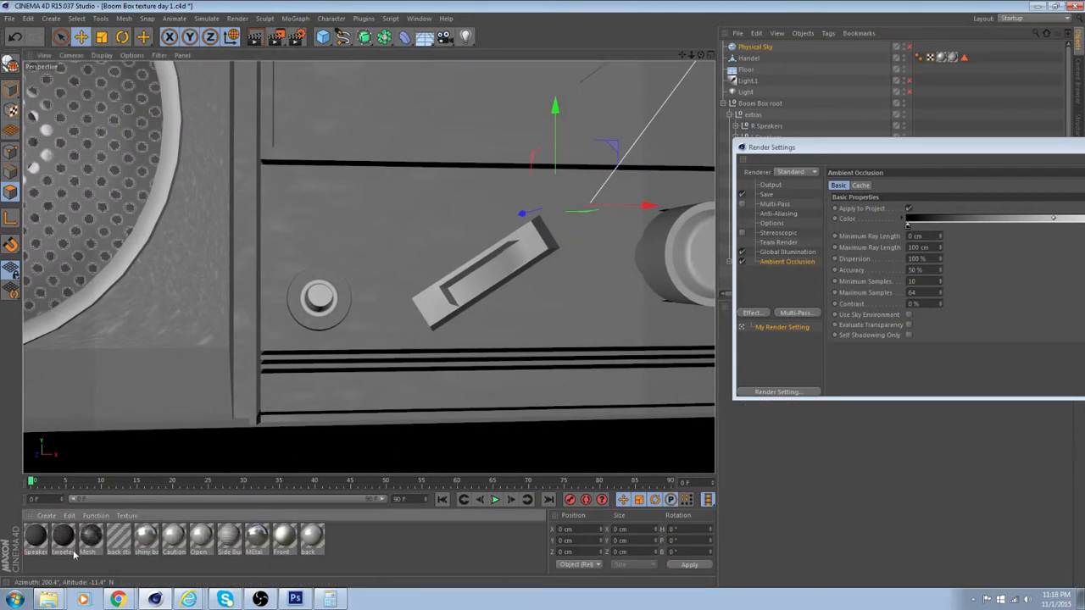
{"action": "left_click", "coordinate": [286, 543]}
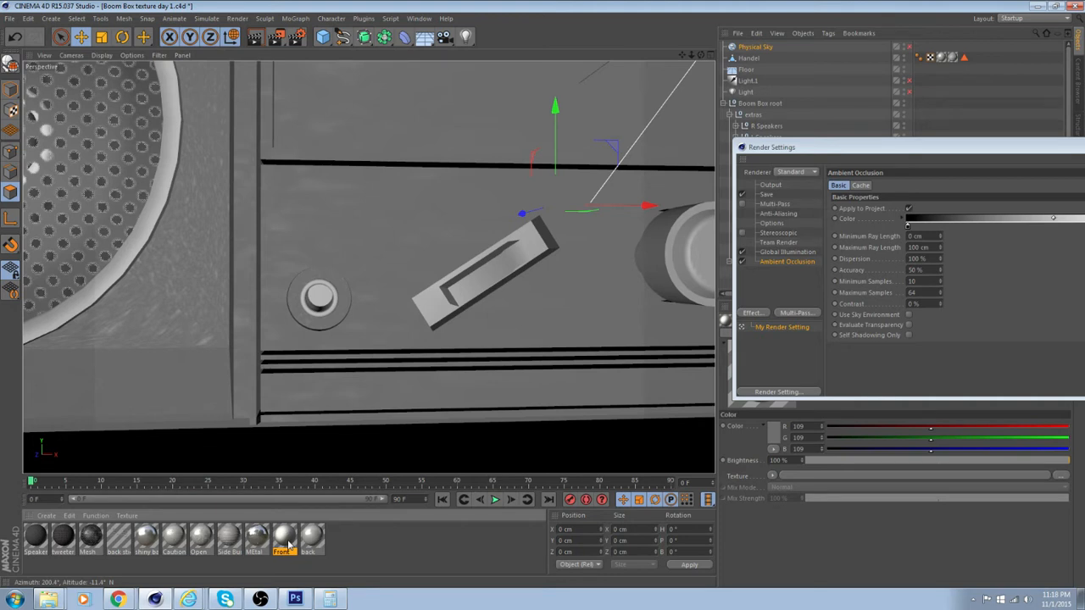
{"action": "key", "text": "ctrl+v"}
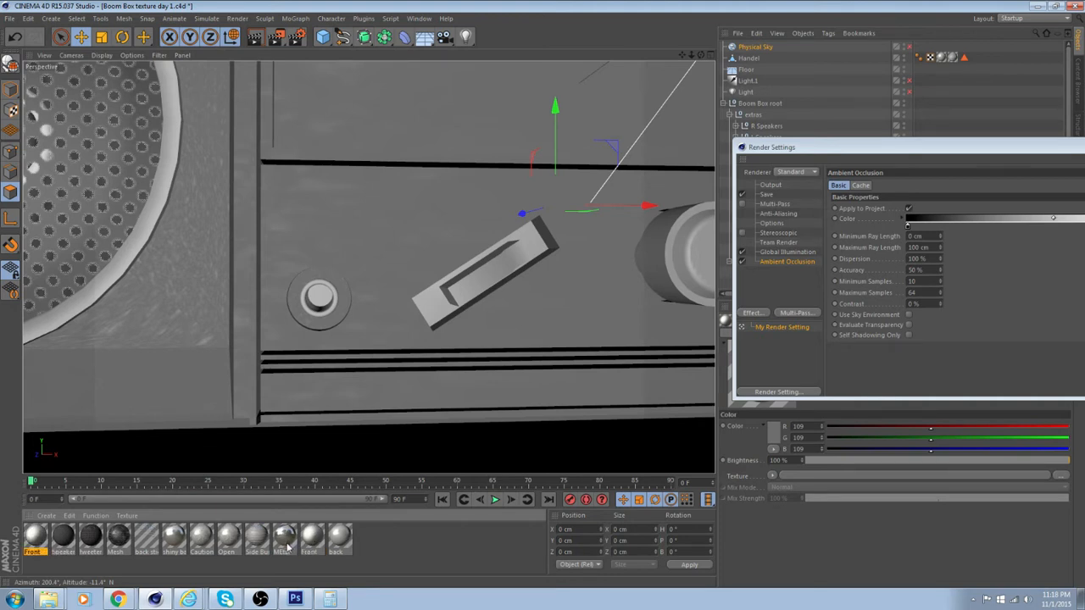
{"action": "double_click", "coordinate": [31, 552]}
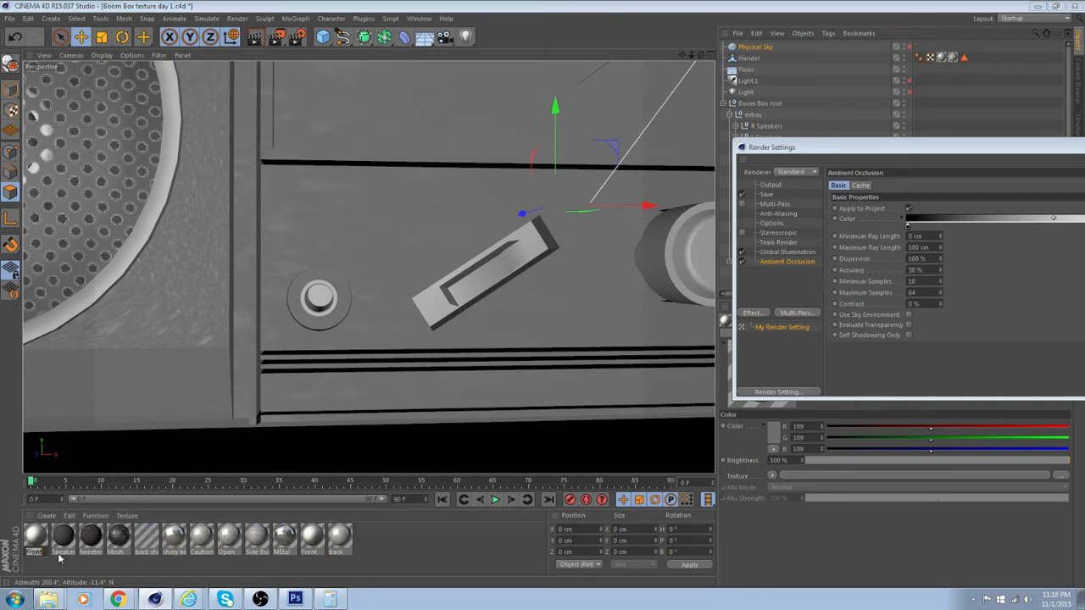
{"action": "type", "text": "s"}
{"action": "key", "text": "Return"}
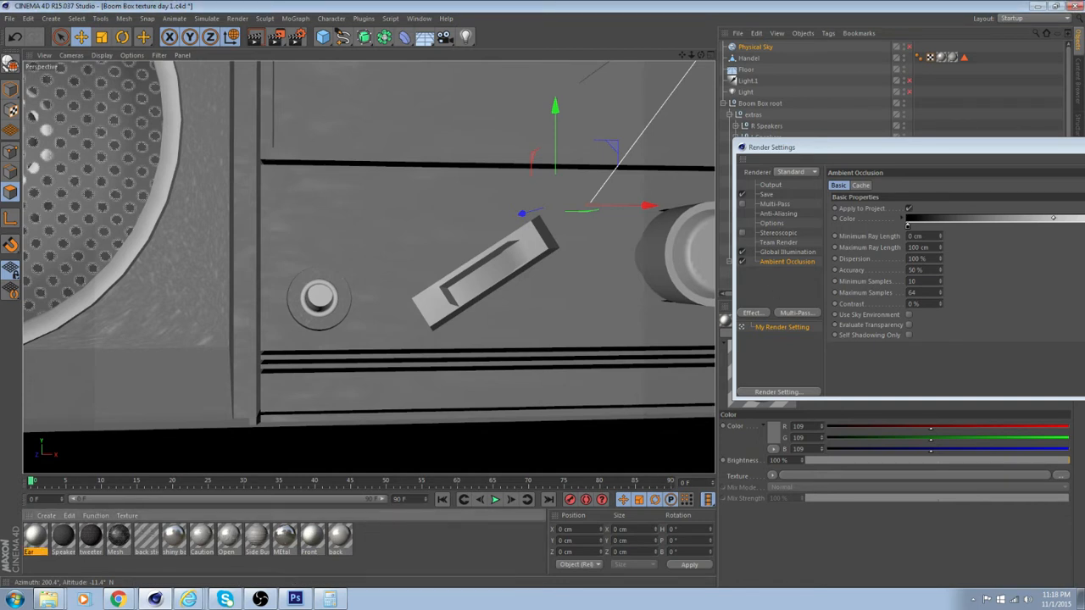
Close the Render Settings and load Ear.psd from the Front stickers folder as the Ear material's color texture
{"action": "left_click", "coordinate": [1084, 147]}
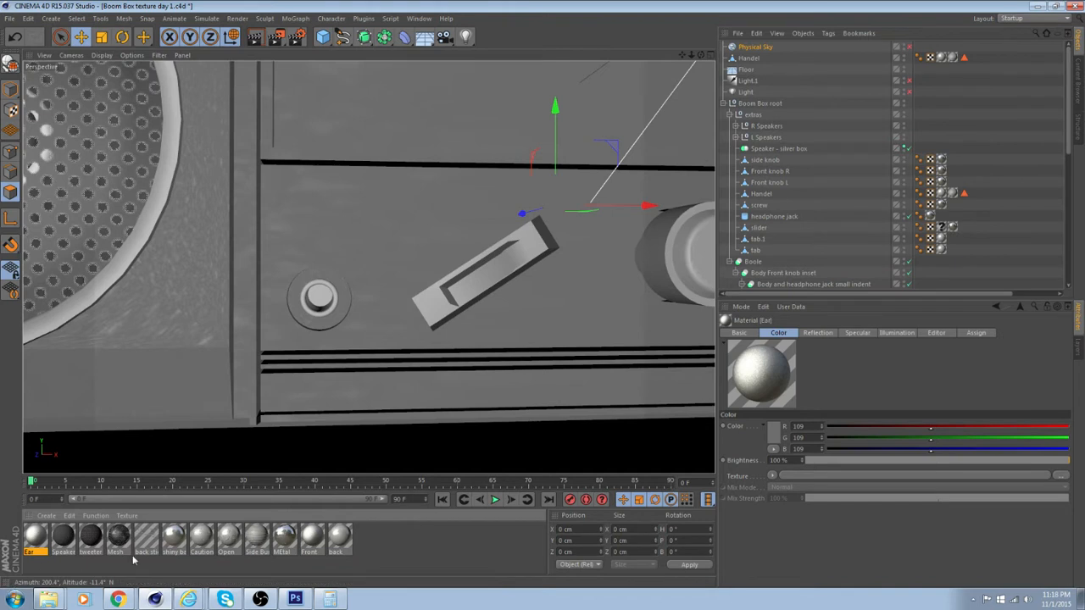
{"action": "double_click", "coordinate": [35, 537]}
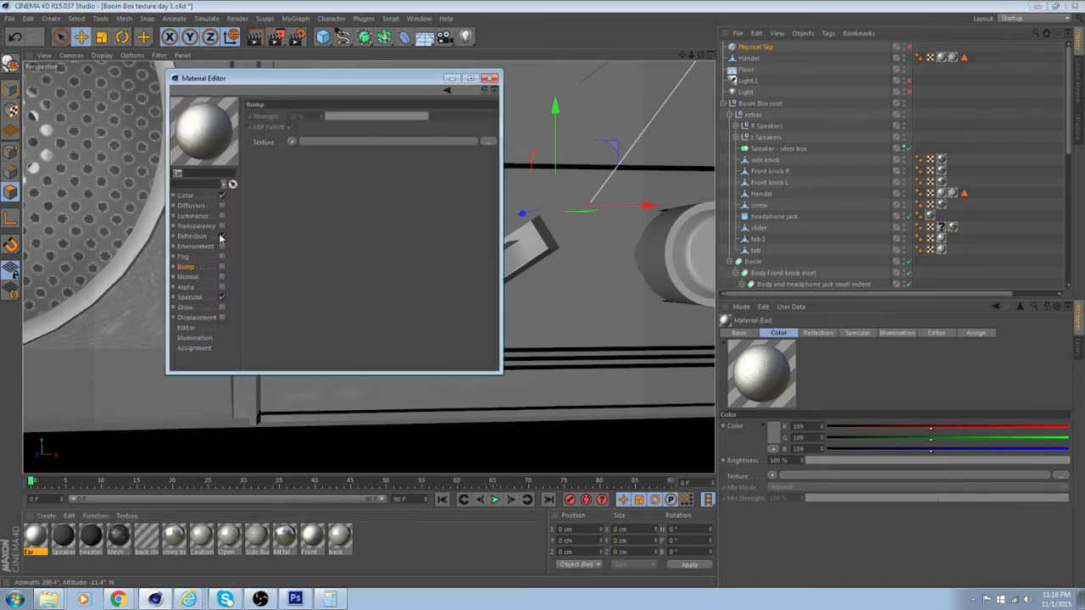
{"action": "left_click", "coordinate": [187, 196]}
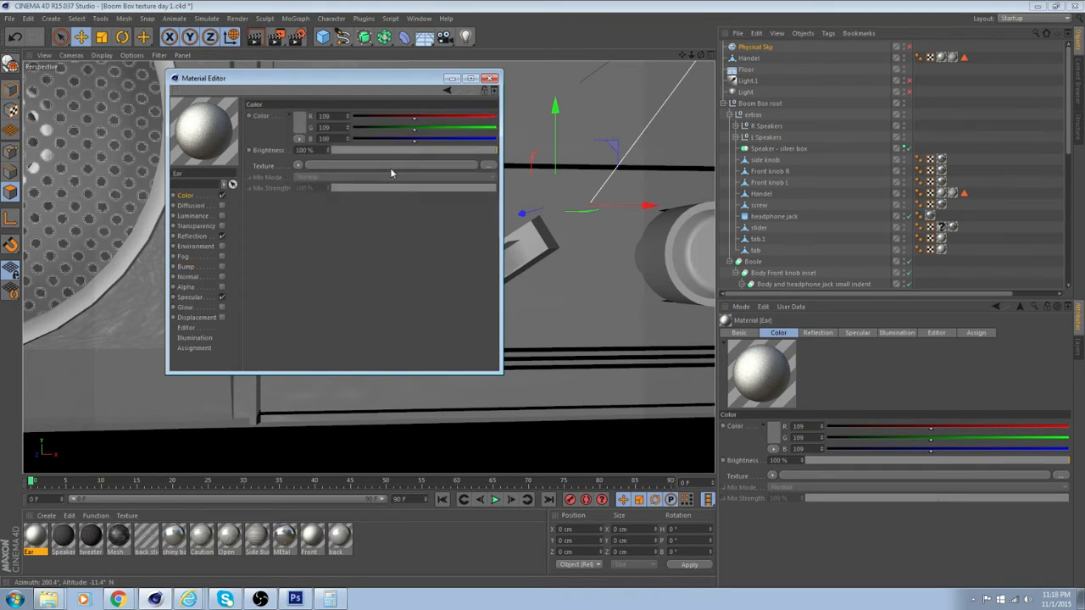
{"action": "left_click", "coordinate": [343, 168]}
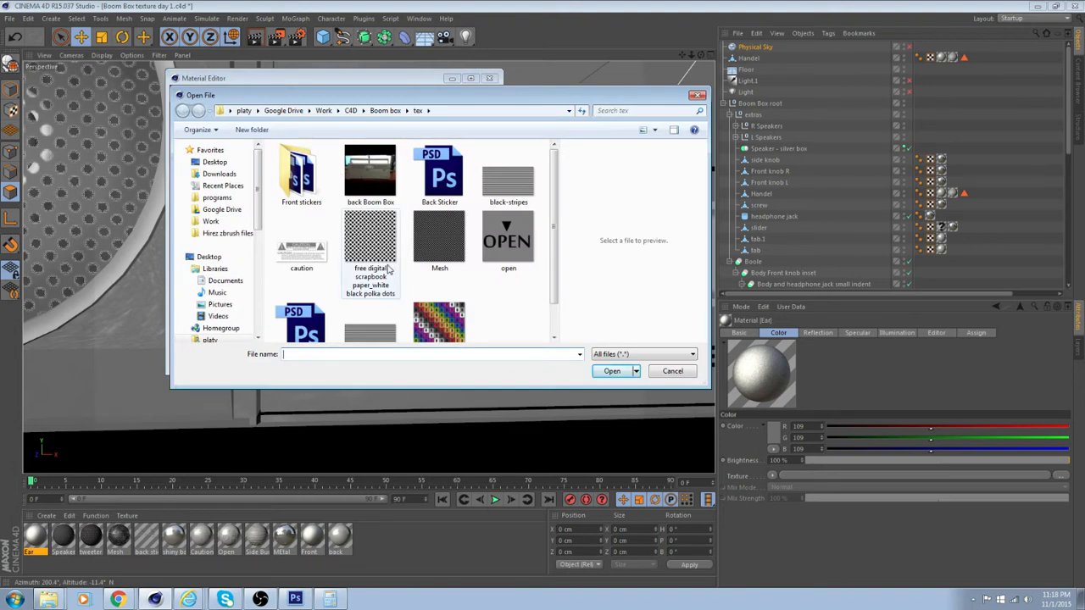
{"action": "left_click", "coordinate": [298, 180]}
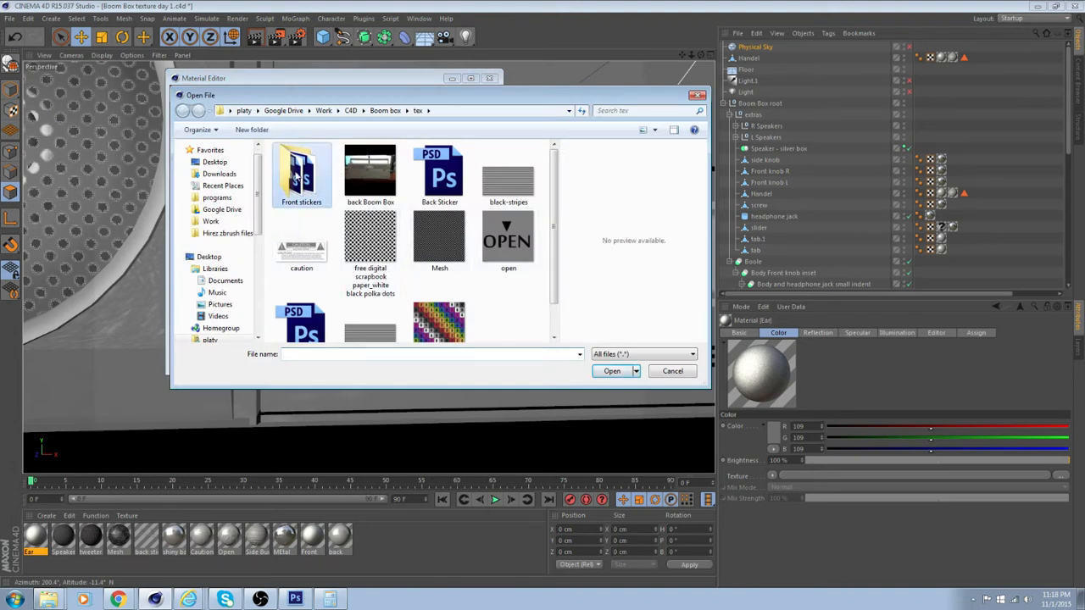
{"action": "double_click", "coordinate": [298, 180]}
{"action": "left_click", "coordinate": [444, 173]}
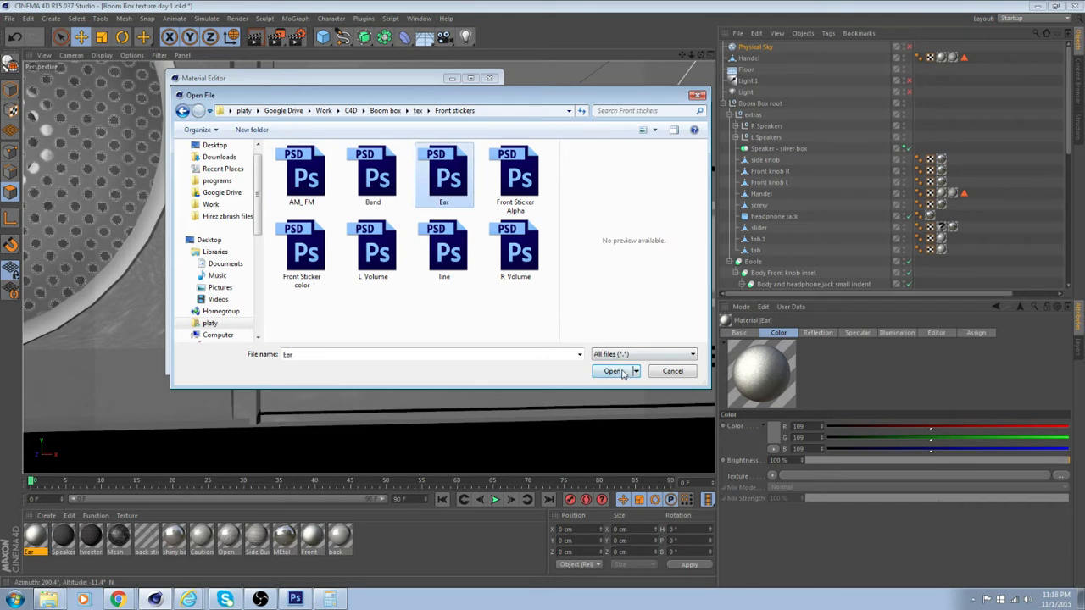
{"action": "left_click", "coordinate": [613, 371]}
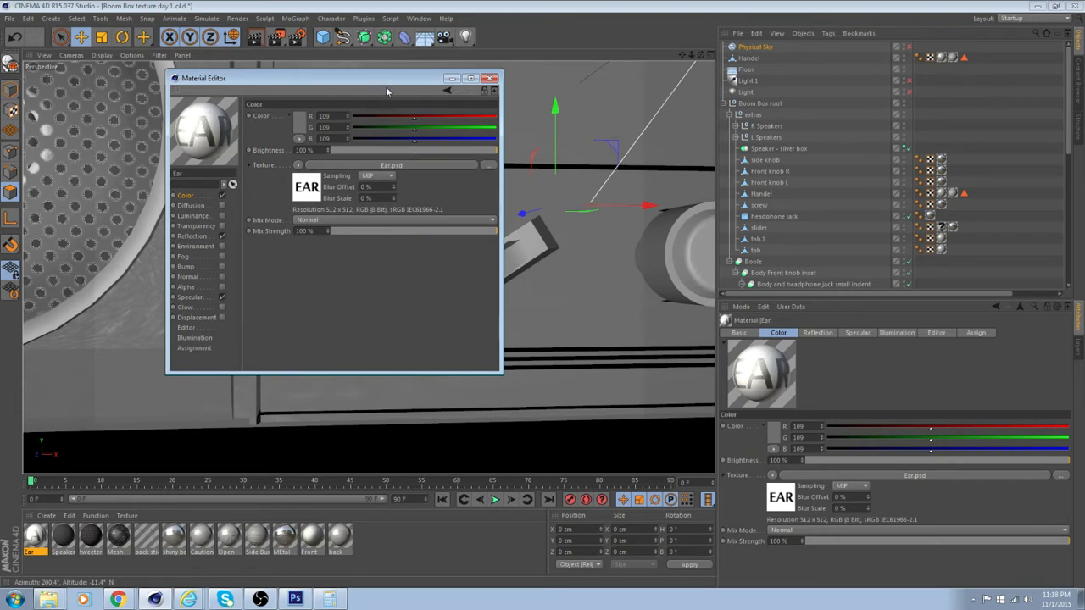
{"action": "left_click", "coordinate": [490, 77]}
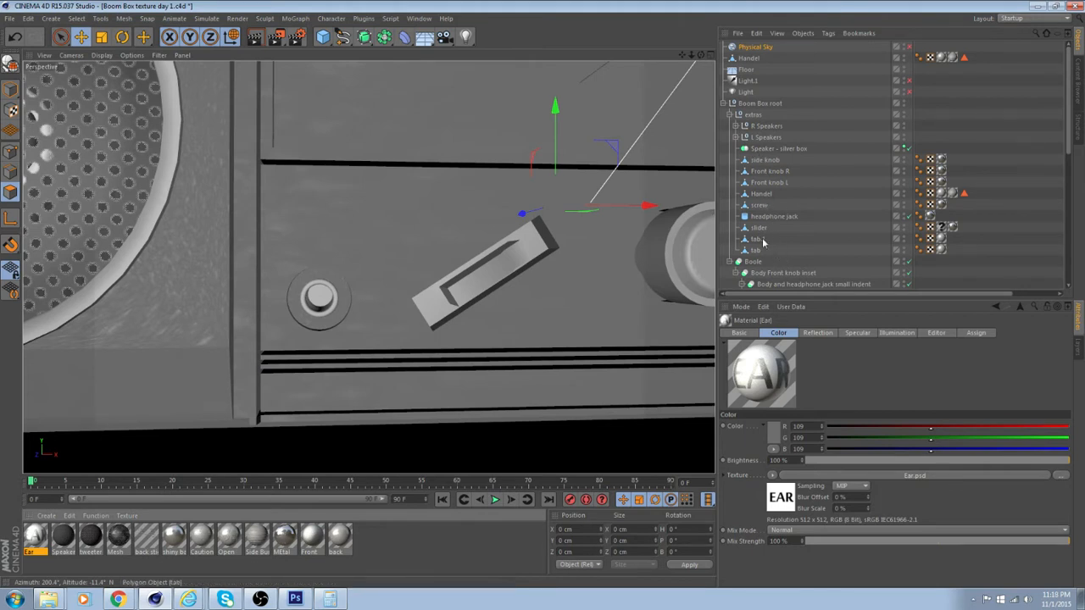
Select the Boom Box body polygon around the headphone jack and apply the Ear material to it
{"action": "scroll", "coordinate": [767, 228], "scroll_direction": "down", "scroll_amount": 8}
{"action": "left_click", "coordinate": [841, 103]}
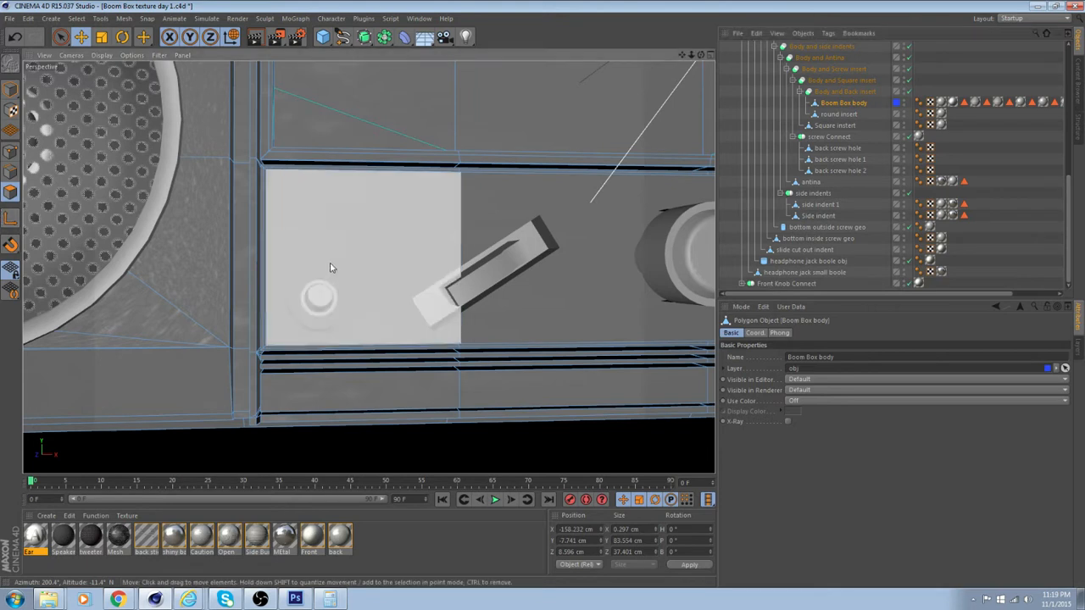
{"action": "left_click", "coordinate": [331, 267]}
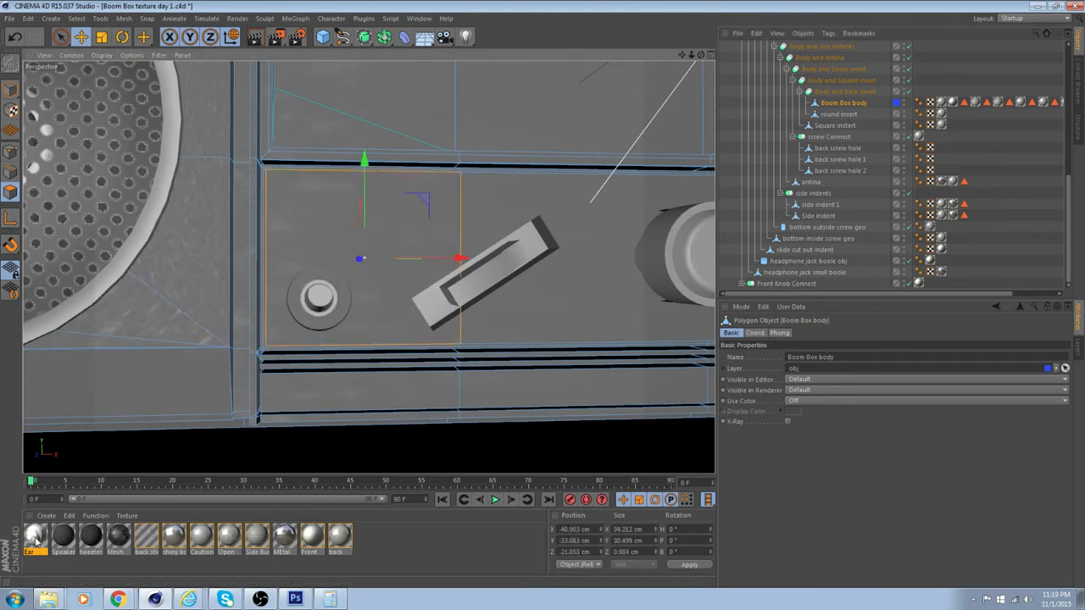
{"action": "left_click_drag", "start_coordinate": [35, 543], "coordinate": [262, 317]}
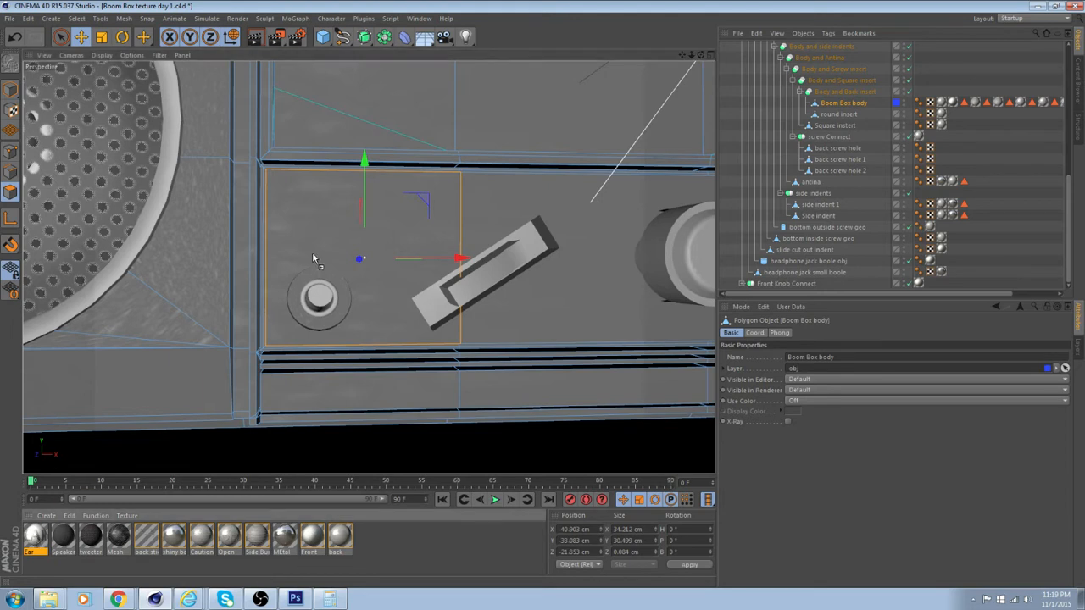
{"action": "left_click_drag", "start_coordinate": [313, 256], "coordinate": [325, 244]}
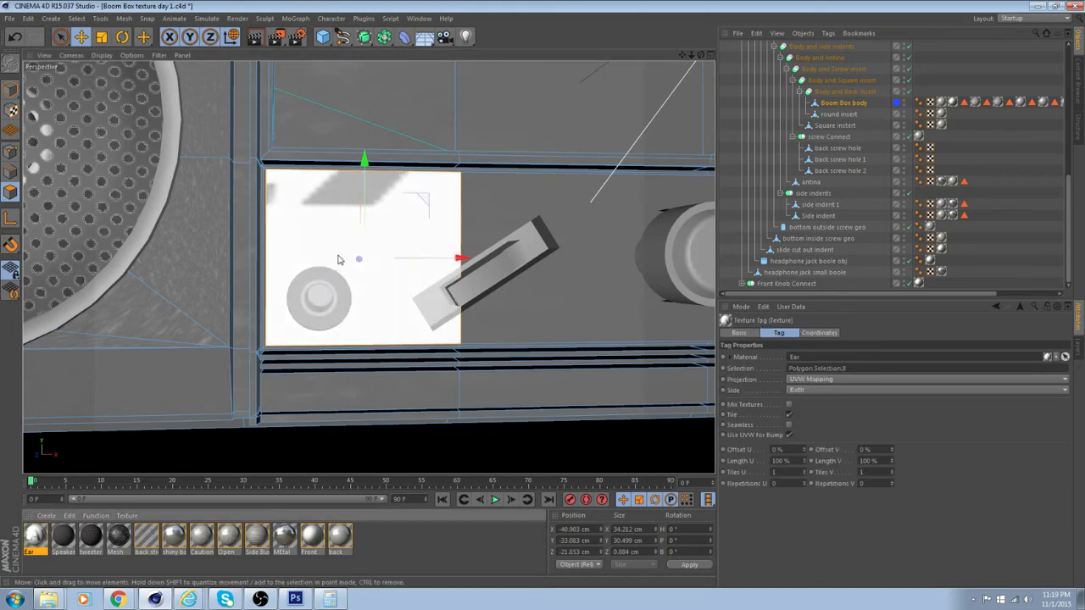
Use Ear.psd as the Ear material's alpha texture and enable its Alpha channel
{"action": "scroll", "coordinate": [469, 235], "scroll_direction": "up", "scroll_amount": 2}
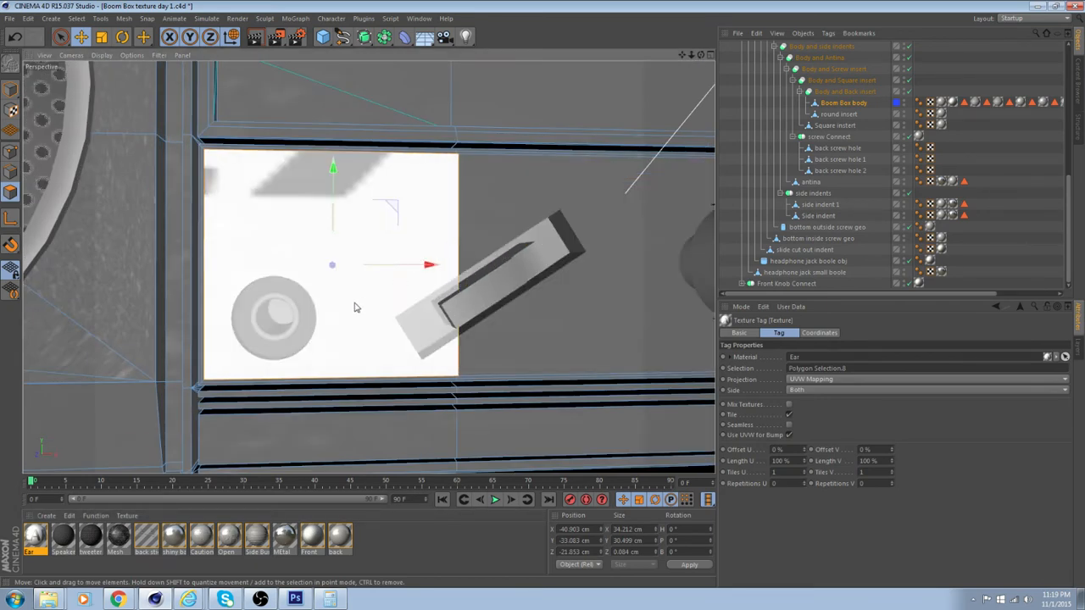
{"action": "scroll", "coordinate": [379, 303], "scroll_direction": "up", "scroll_amount": 1}
{"action": "scroll", "coordinate": [379, 303], "scroll_direction": "up", "scroll_amount": 1}
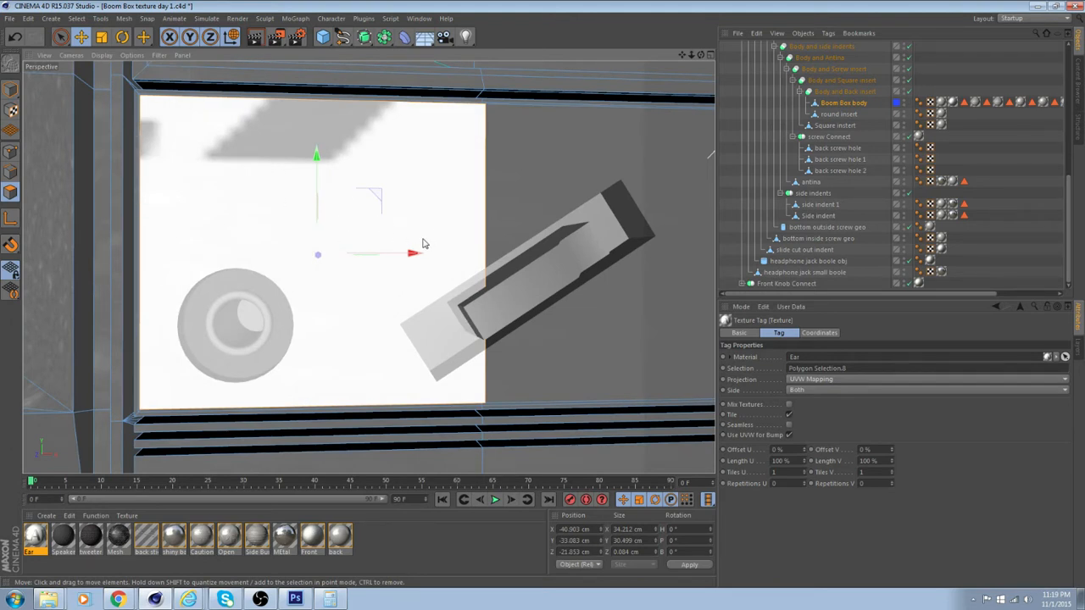
{"action": "left_click", "coordinate": [36, 537]}
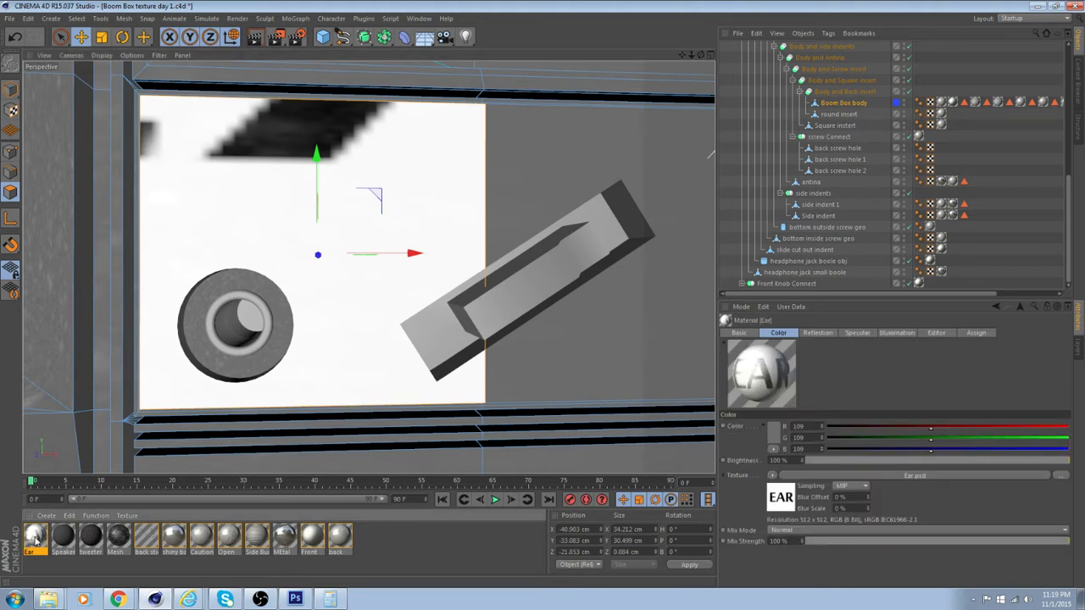
{"action": "double_click", "coordinate": [36, 537]}
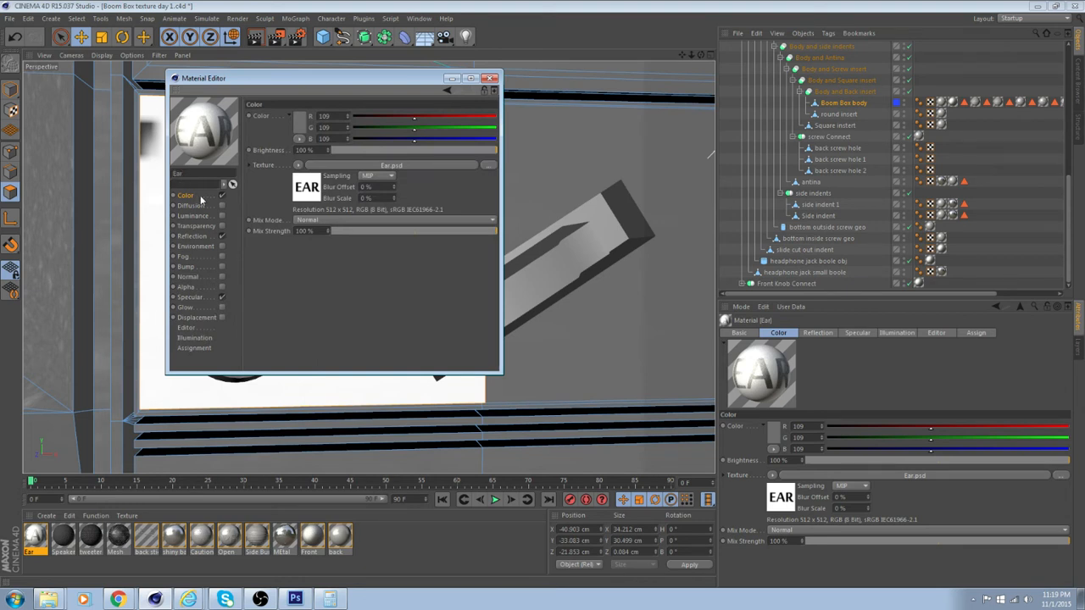
{"action": "left_click", "coordinate": [192, 288]}
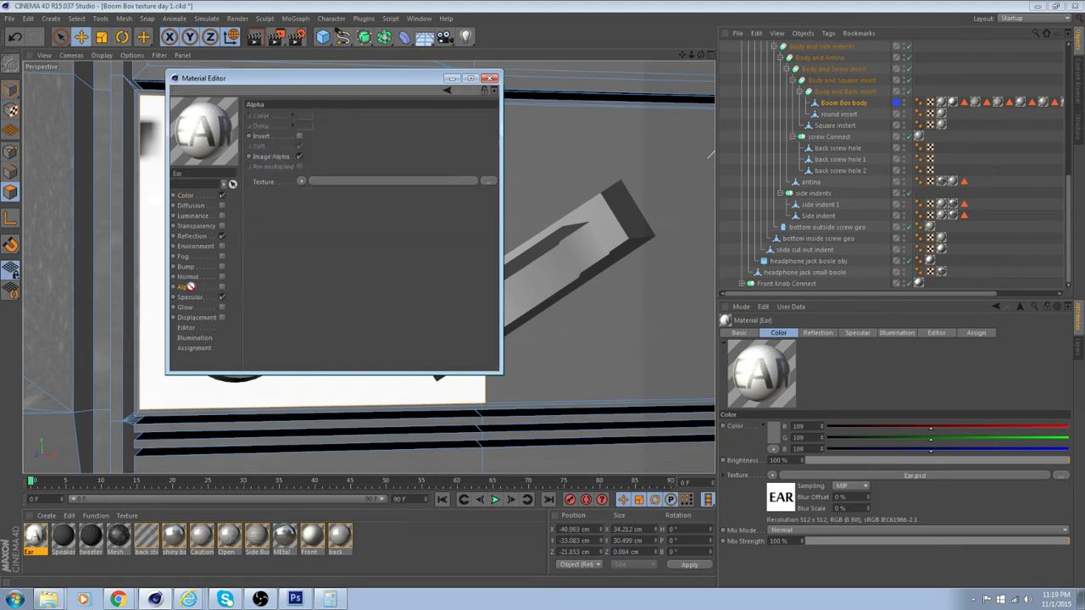
{"action": "left_click_drag", "start_coordinate": [327, 186], "coordinate": [327, 185]}
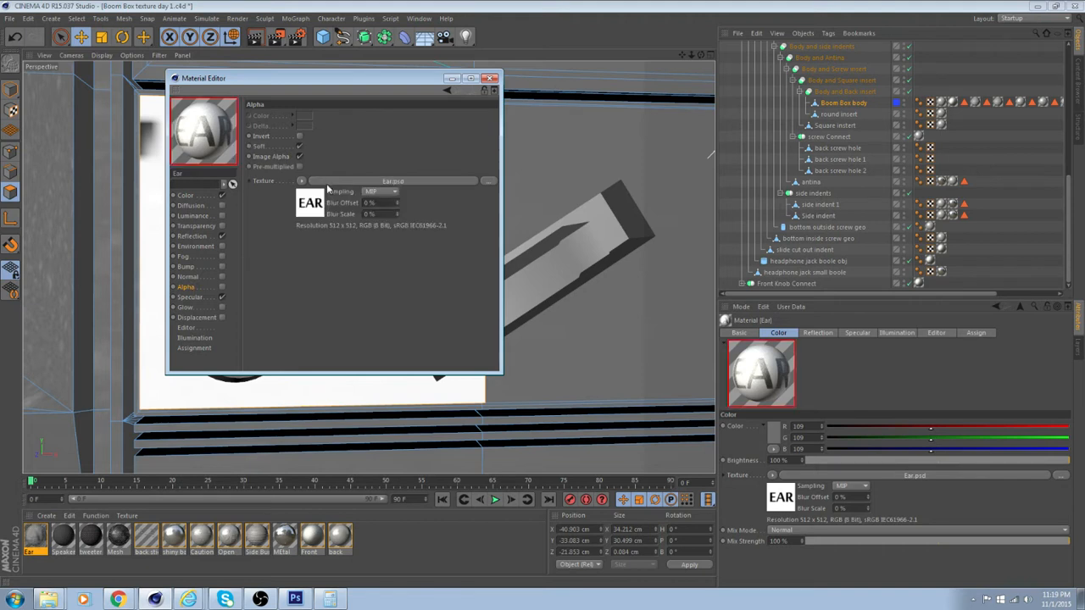
{"action": "left_click", "coordinate": [221, 287]}
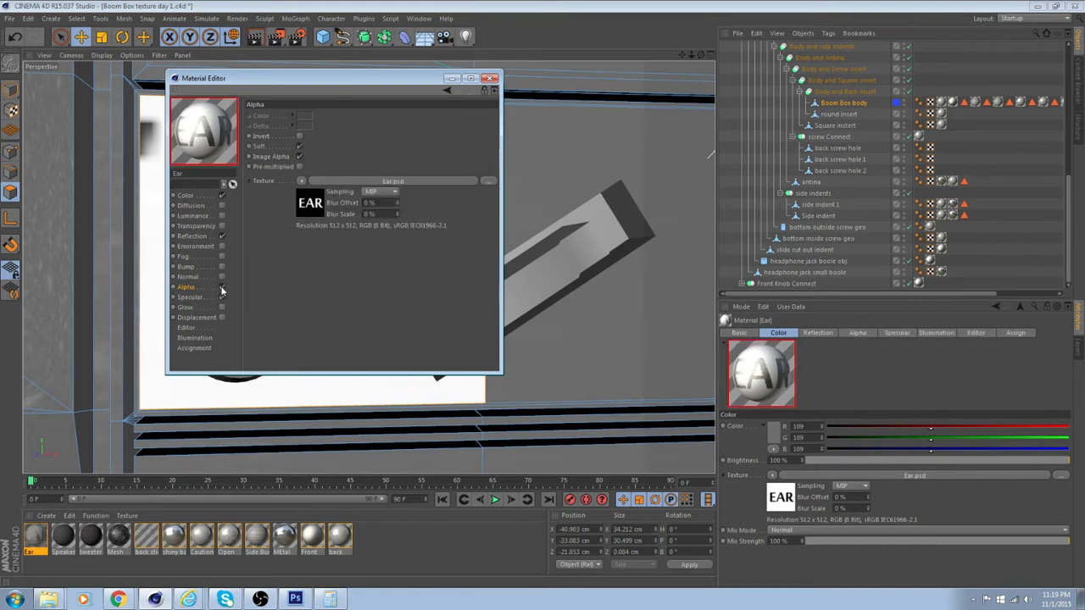
Turn off Soft and turn on Invert for the Ear material's alpha, then close the material editor
{"action": "left_click", "coordinate": [299, 146]}
{"action": "left_click_drag", "start_coordinate": [244, 80], "coordinate": [446, 134]}
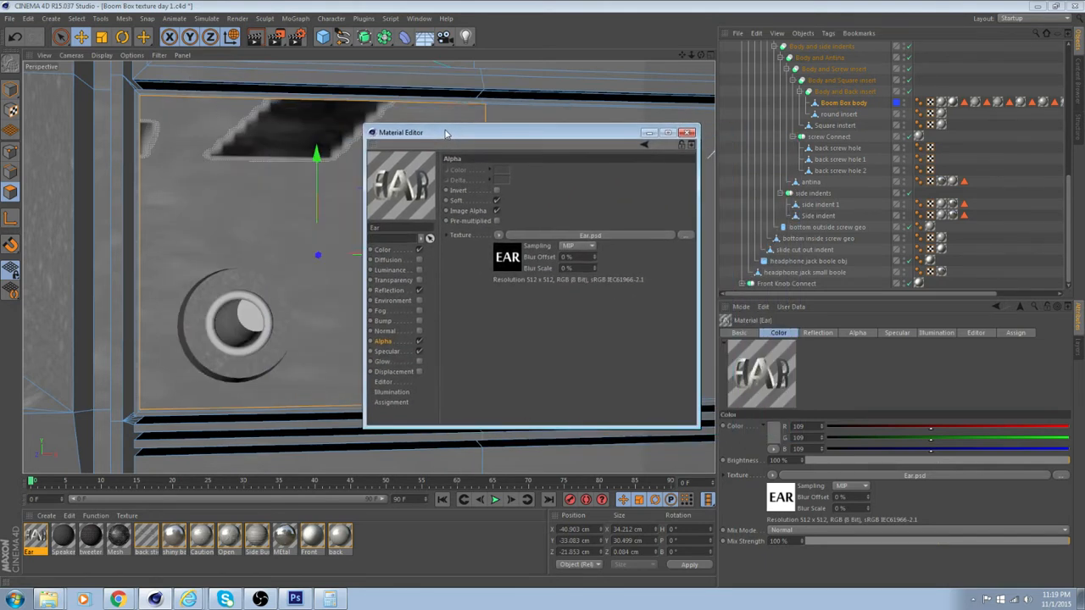
{"action": "left_click", "coordinate": [497, 210]}
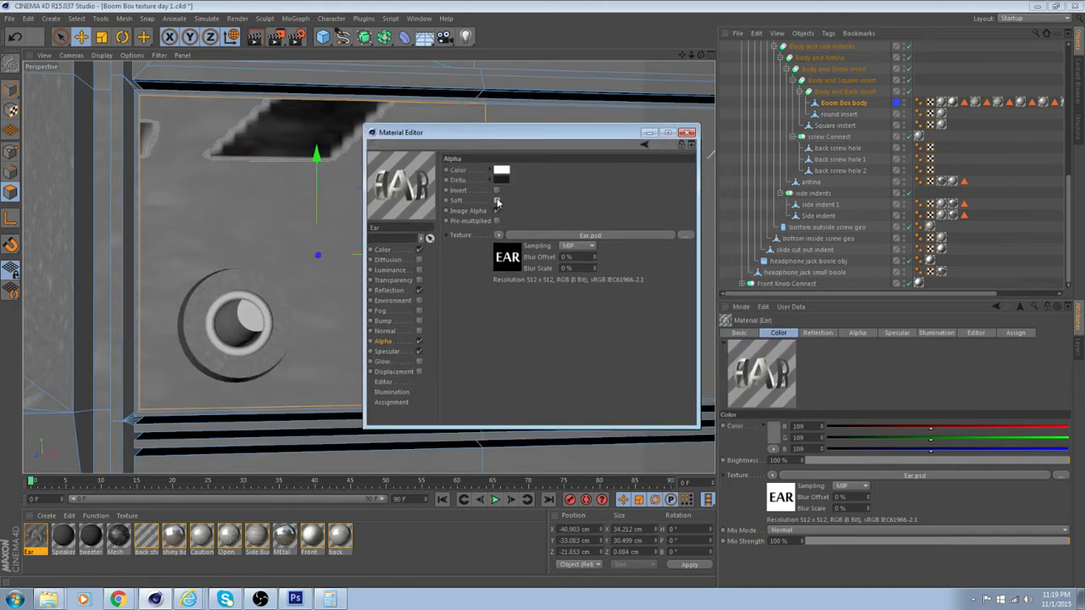
{"action": "left_click", "coordinate": [497, 201]}
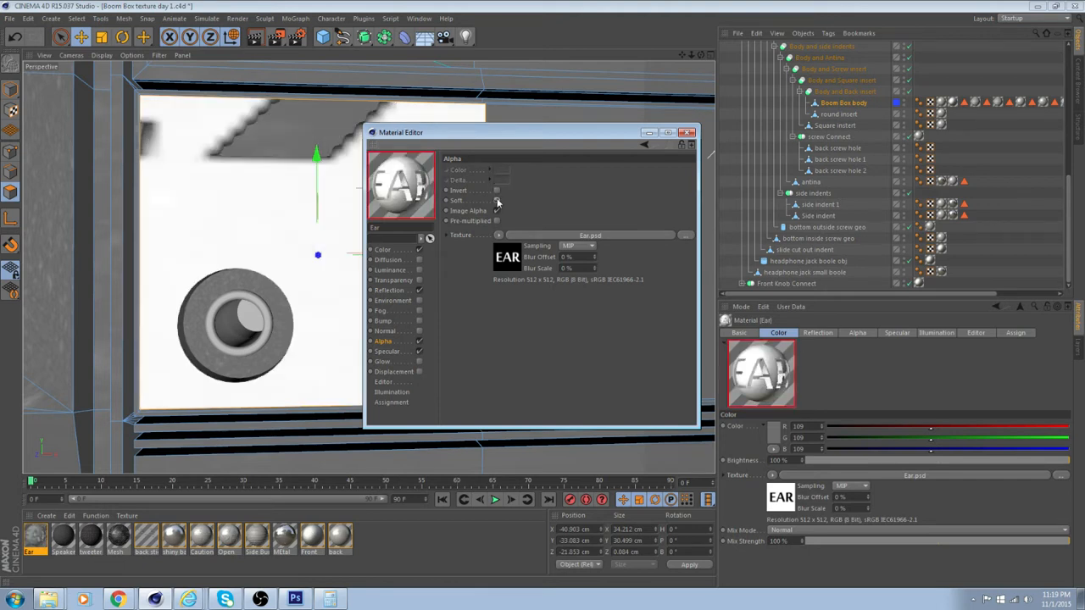
{"action": "left_click", "coordinate": [497, 201]}
{"action": "left_click", "coordinate": [498, 191]}
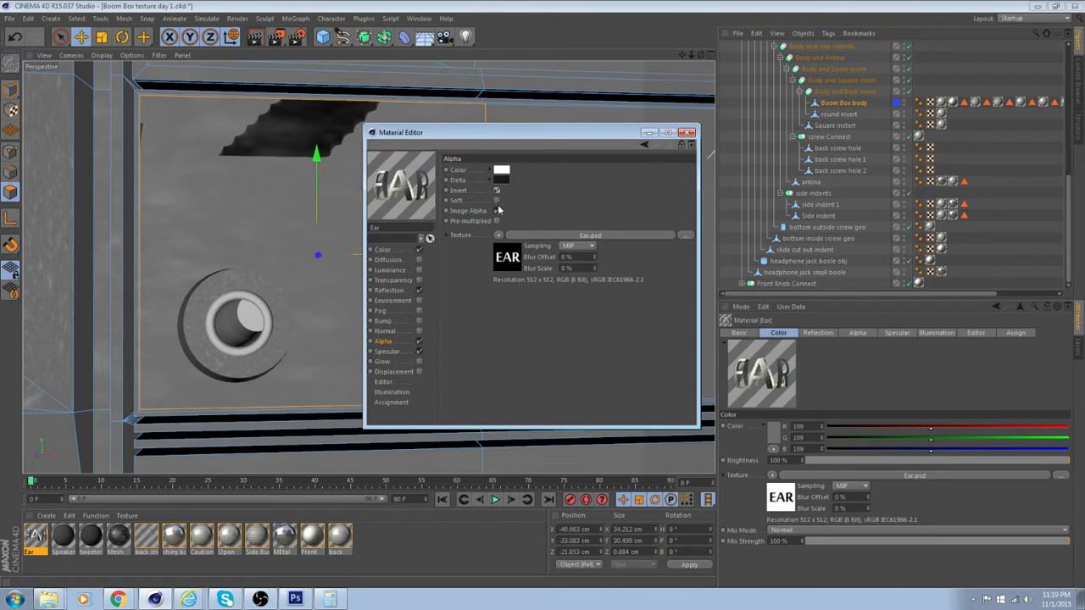
{"action": "left_click", "coordinate": [498, 221]}
{"action": "left_click", "coordinate": [499, 221]}
{"action": "left_click", "coordinate": [687, 133]}
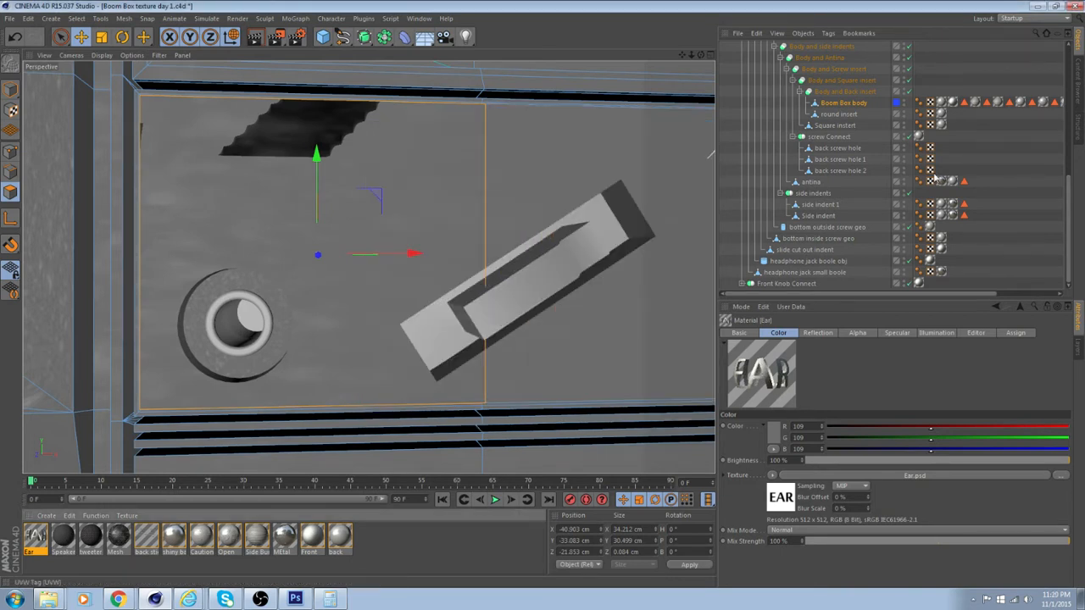
Set the Boom Box body's Ear texture tag to Flat projection and work in texture mode
{"action": "left_click_drag", "start_coordinate": [919, 294], "coordinate": [1027, 290]}
{"action": "left_click", "coordinate": [1047, 102]}
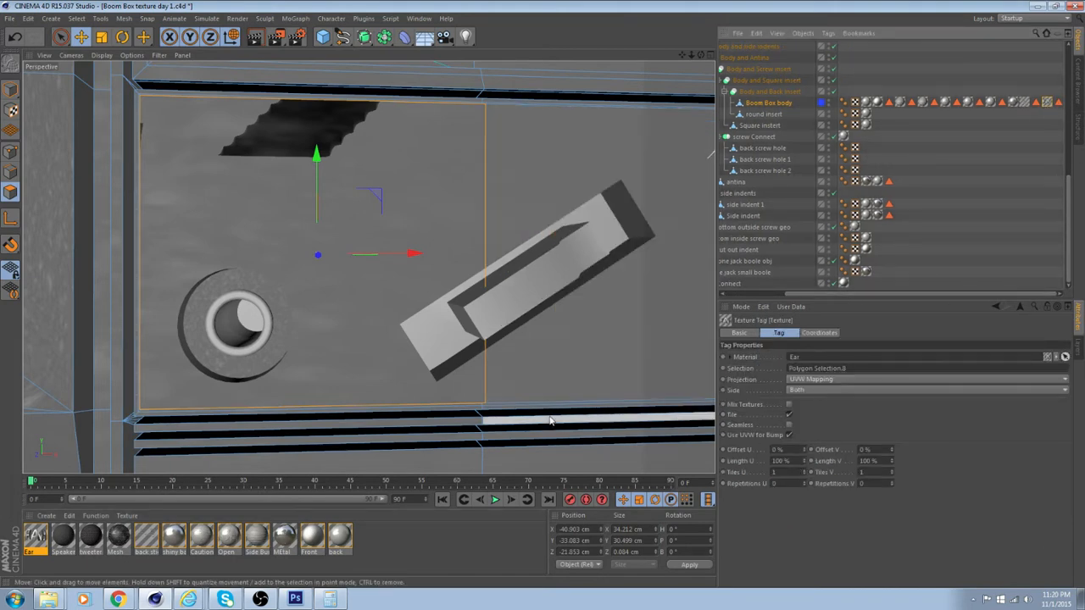
{"action": "scroll", "coordinate": [351, 353], "scroll_direction": "down", "scroll_amount": 3}
{"action": "left_click", "coordinate": [11, 110]}
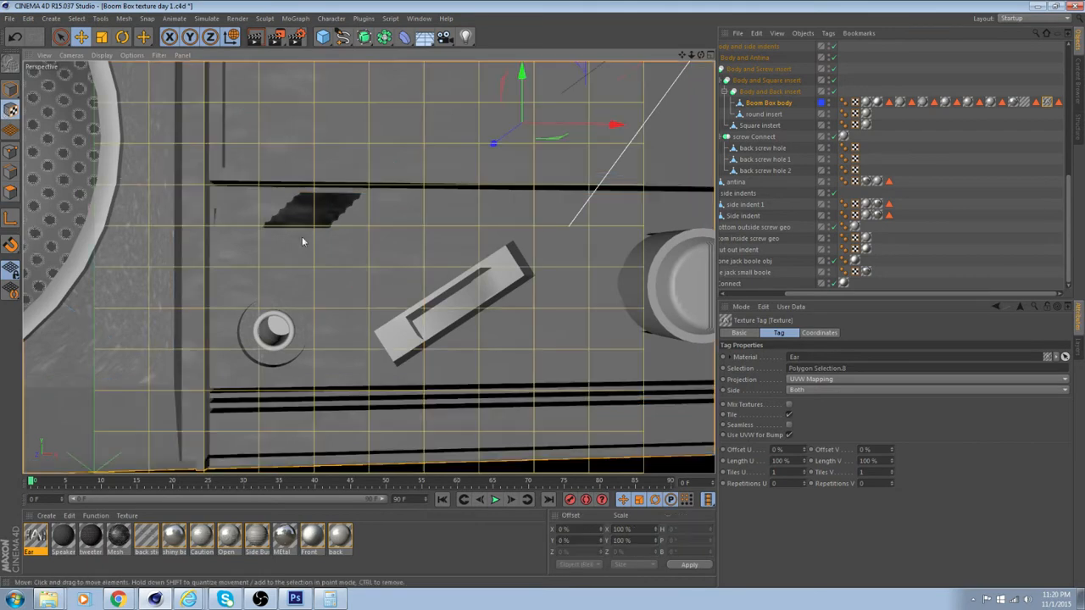
{"action": "scroll", "coordinate": [345, 241], "scroll_direction": "down", "scroll_amount": 5}
{"action": "scroll", "coordinate": [345, 240], "scroll_direction": "down", "scroll_amount": 2}
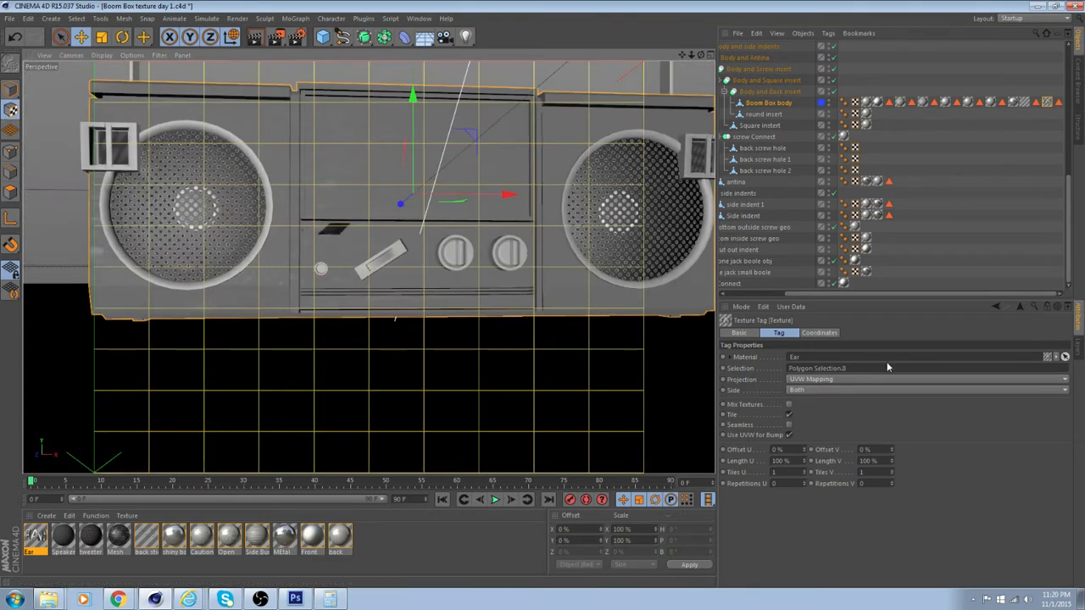
{"action": "left_click", "coordinate": [879, 380]}
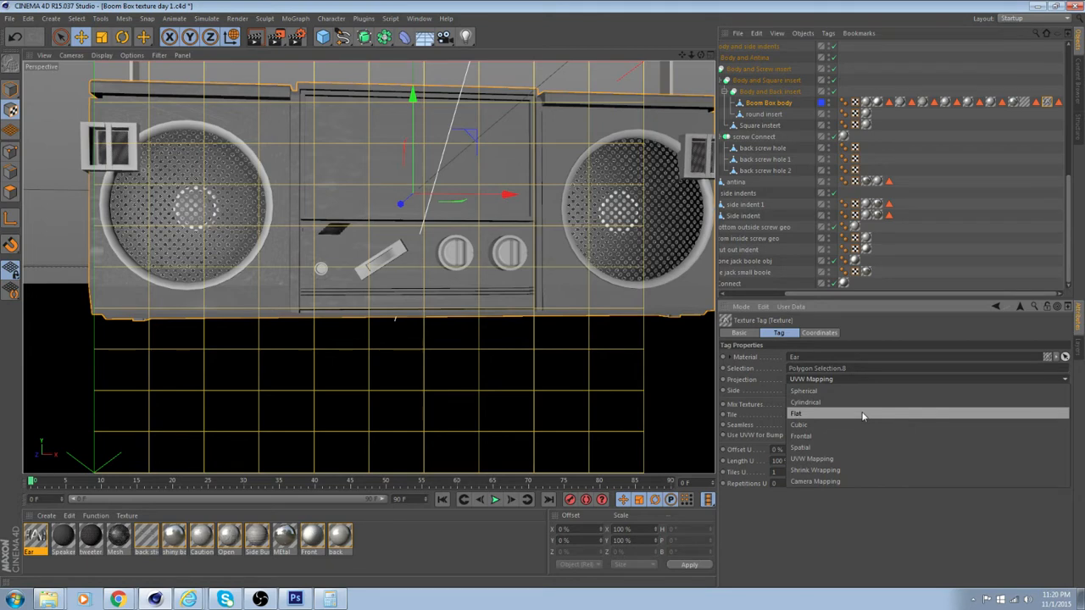
{"action": "left_click", "coordinate": [863, 415]}
Scale the Ear texture projection down to about 40% in X and 35% in Y
{"action": "scroll", "coordinate": [455, 298], "scroll_direction": "up", "scroll_amount": 2}
{"action": "scroll", "coordinate": [456, 298], "scroll_direction": "down", "scroll_amount": 4}
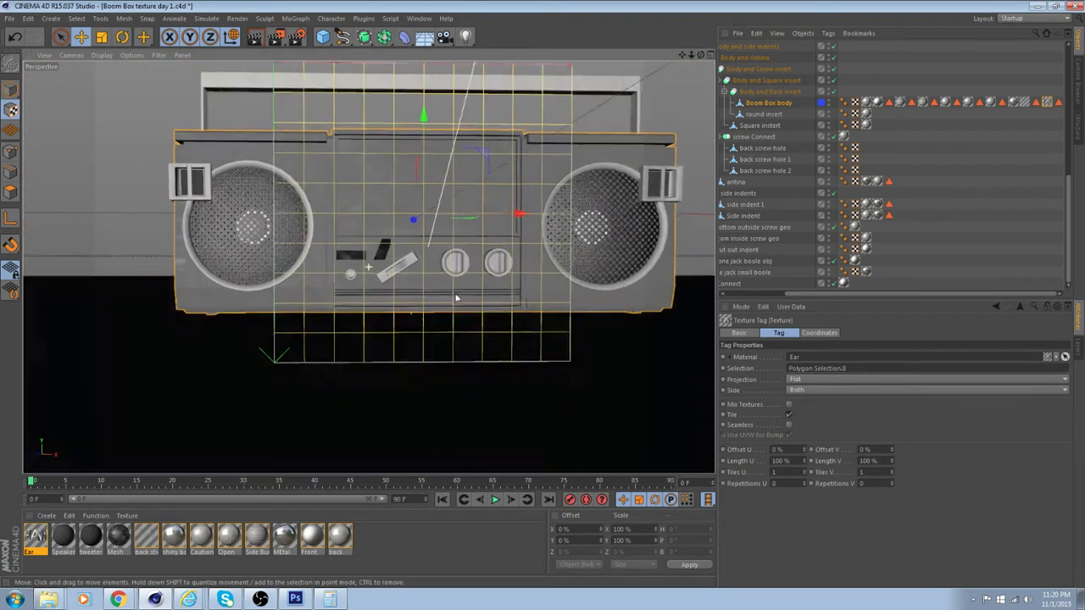
{"action": "scroll", "coordinate": [455, 297], "scroll_direction": "up", "scroll_amount": 1}
{"action": "left_click", "coordinate": [101, 37]}
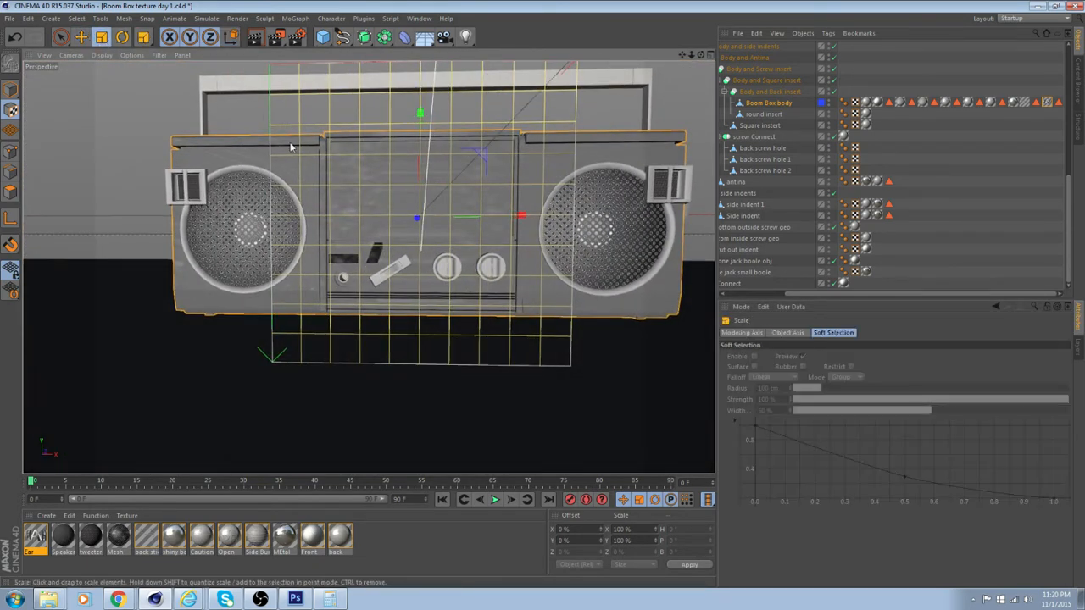
{"action": "left_click_drag", "start_coordinate": [479, 156], "coordinate": [311, 332]}
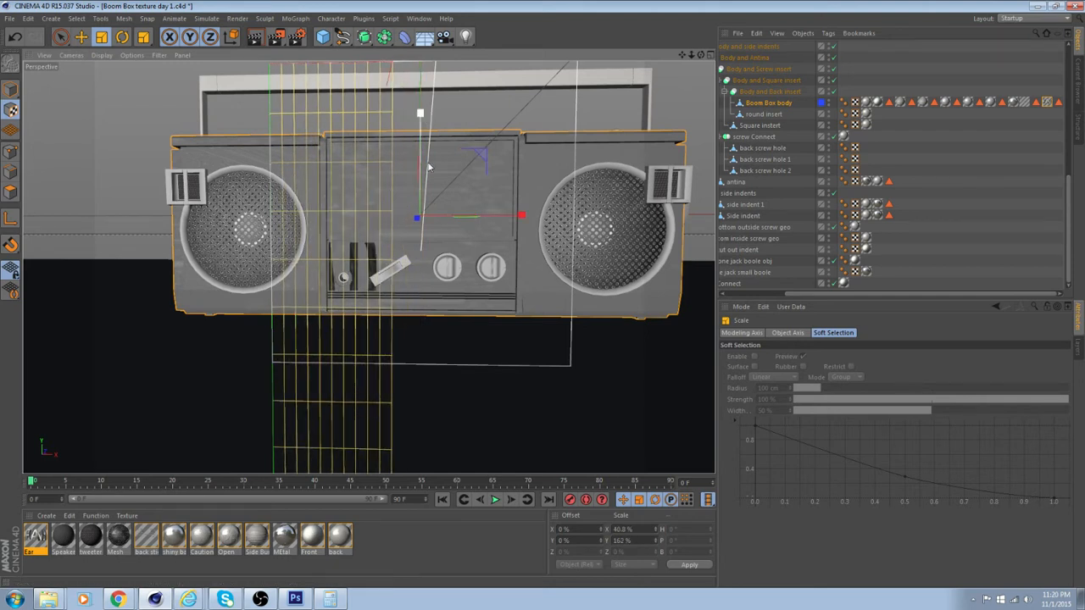
{"action": "left_click_drag", "start_coordinate": [428, 167], "coordinate": [424, 92]}
{"action": "middle_click_drag", "start_coordinate": [475, 178], "coordinate": [511, 263], "text": "alt"}
{"action": "left_click_drag", "start_coordinate": [462, 211], "coordinate": [461, 84]}
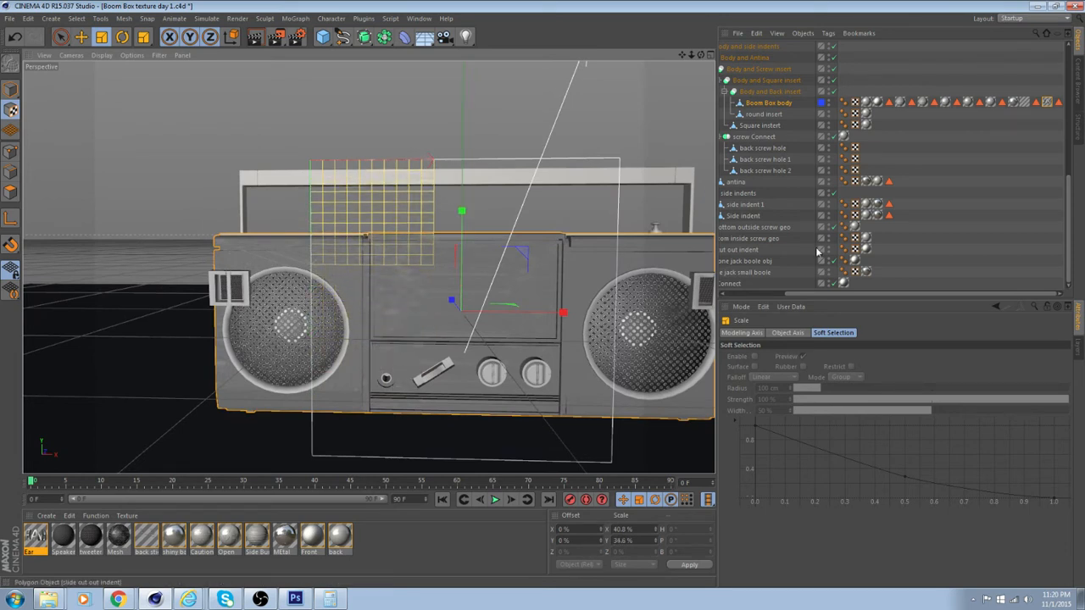
Move the Ear texture over the headphone jack panel, to an offset of about 18.6% in X and 48.2% in Y
{"action": "left_click", "coordinate": [81, 37]}
{"action": "left_click_drag", "start_coordinate": [393, 213], "coordinate": [448, 353]}
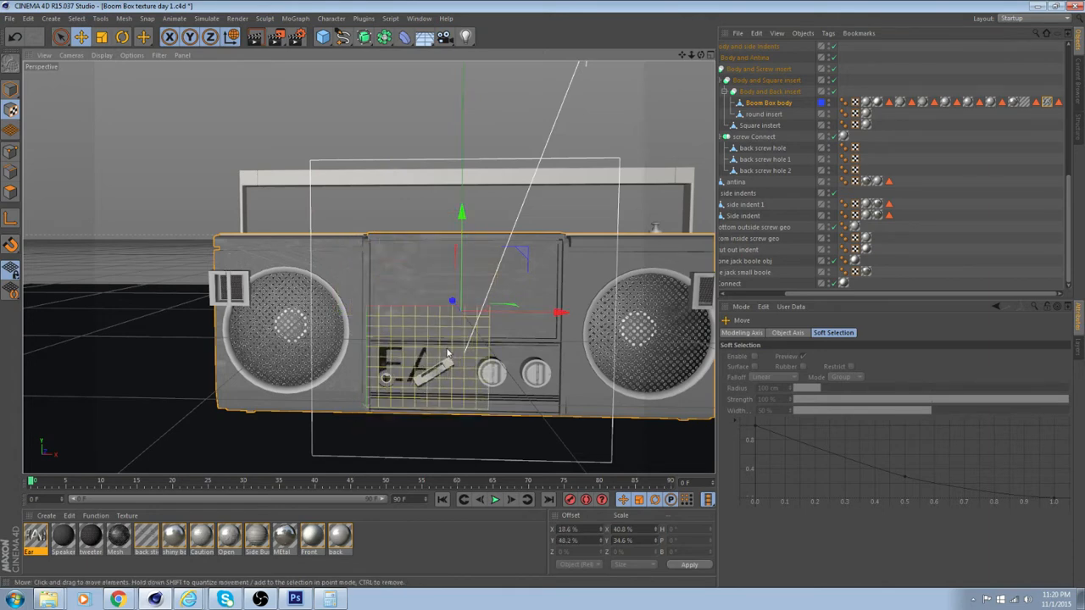
{"action": "scroll", "coordinate": [449, 352], "scroll_direction": "up", "scroll_amount": 10}
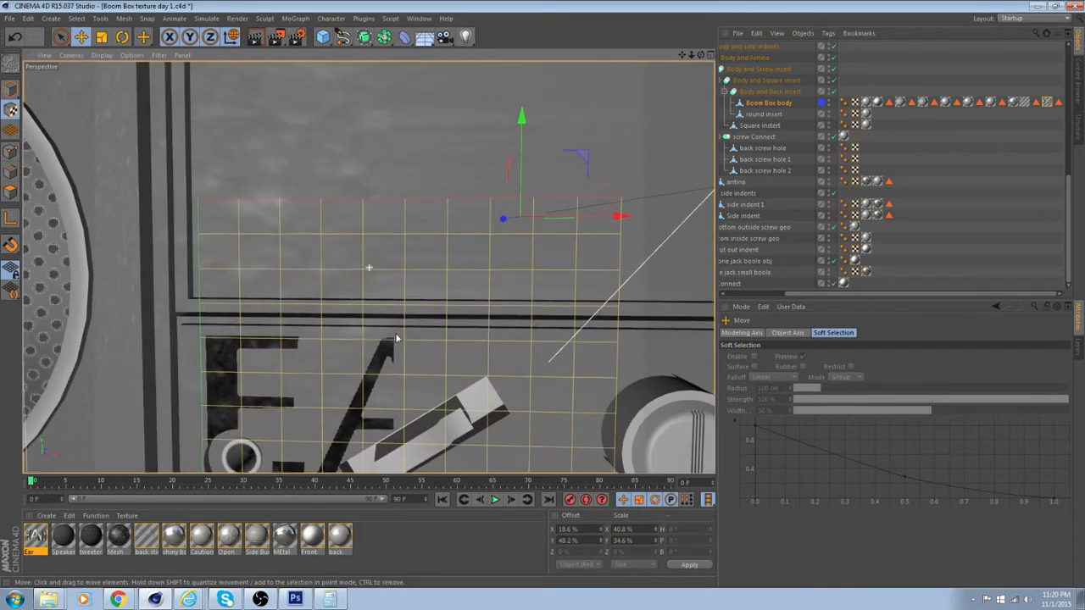
{"action": "middle_click_drag", "start_coordinate": [396, 334], "coordinate": [479, 220], "text": "alt"}
{"action": "left_click_drag", "start_coordinate": [458, 253], "coordinate": [446, 280], "text": "alt"}
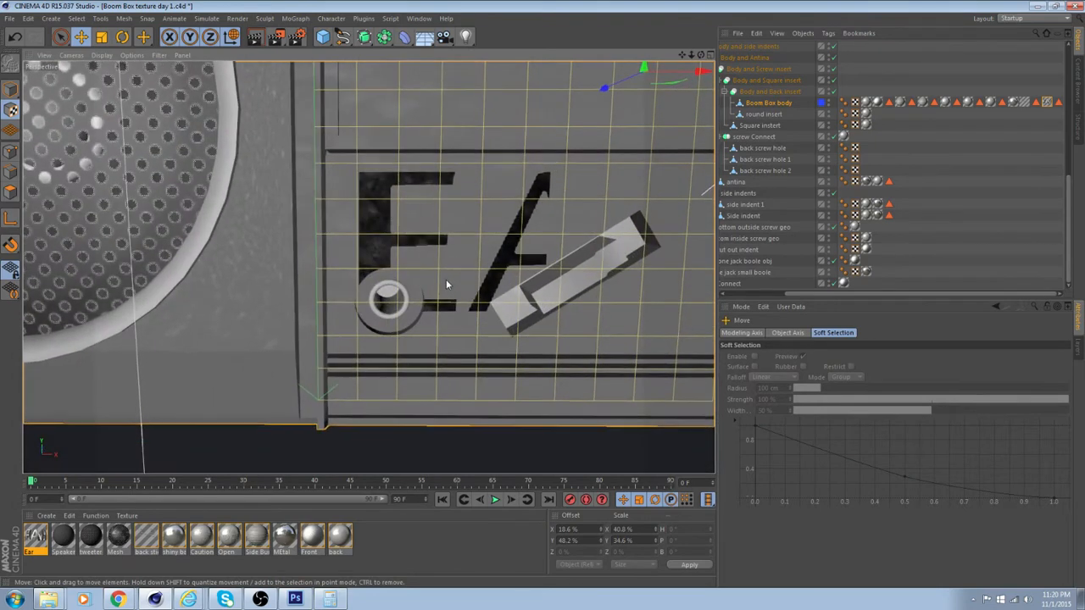
Turn off Specular and Reflection for the Ear material, then close the material editor
{"action": "double_click", "coordinate": [36, 538]}
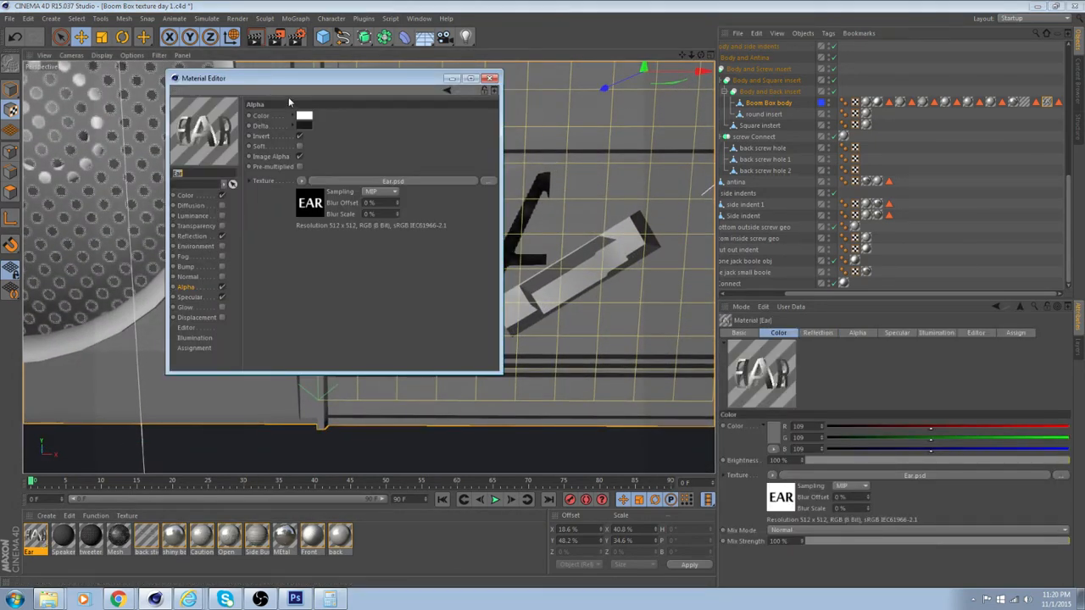
{"action": "left_click_drag", "start_coordinate": [280, 85], "coordinate": [694, 149]}
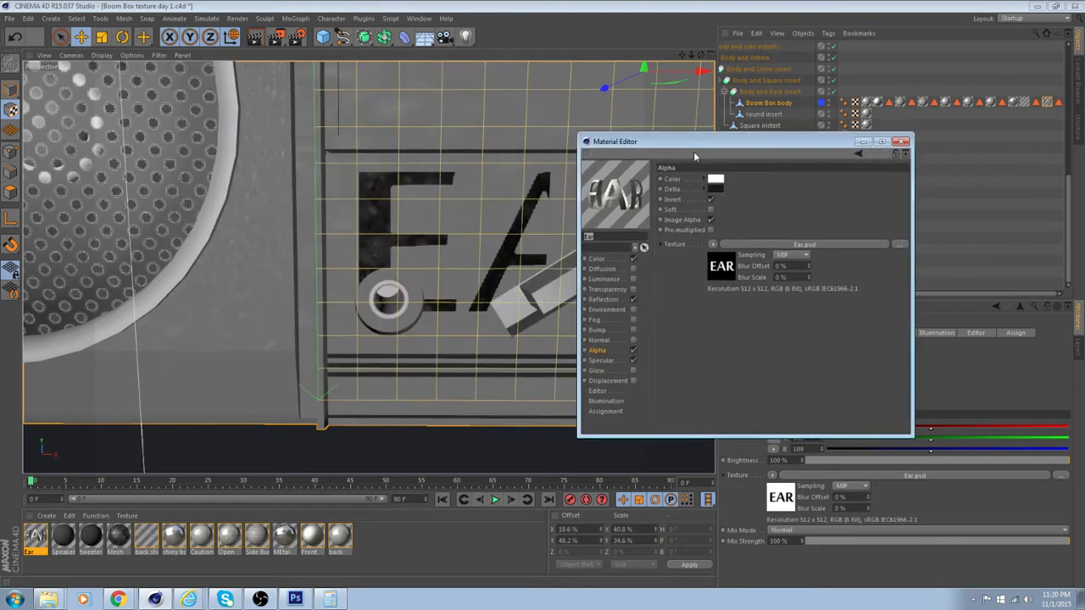
{"action": "left_click", "coordinate": [601, 360]}
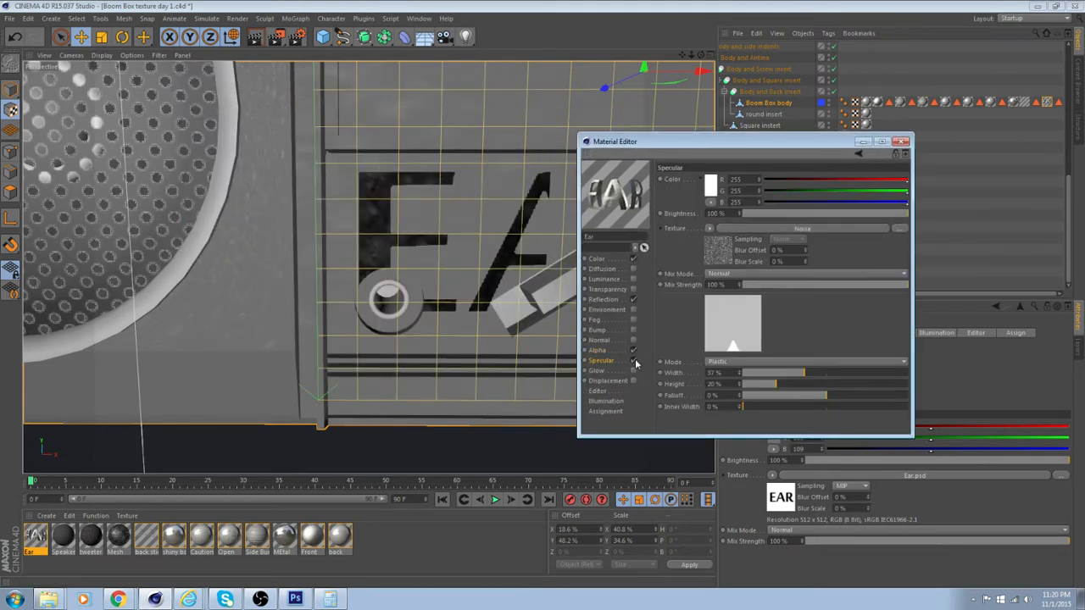
{"action": "left_click", "coordinate": [633, 361]}
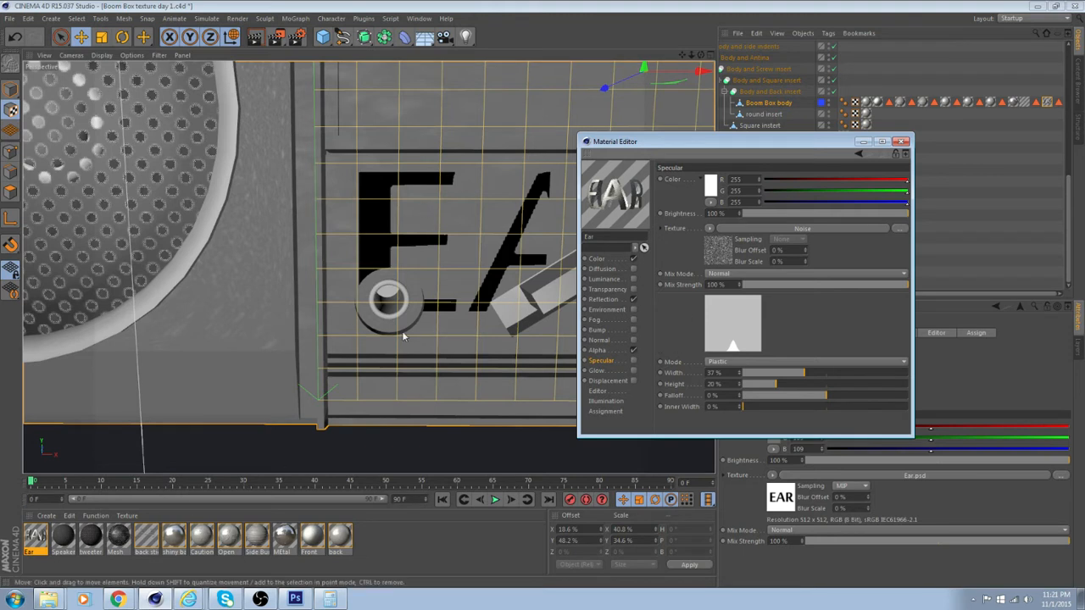
{"action": "left_click", "coordinate": [633, 301]}
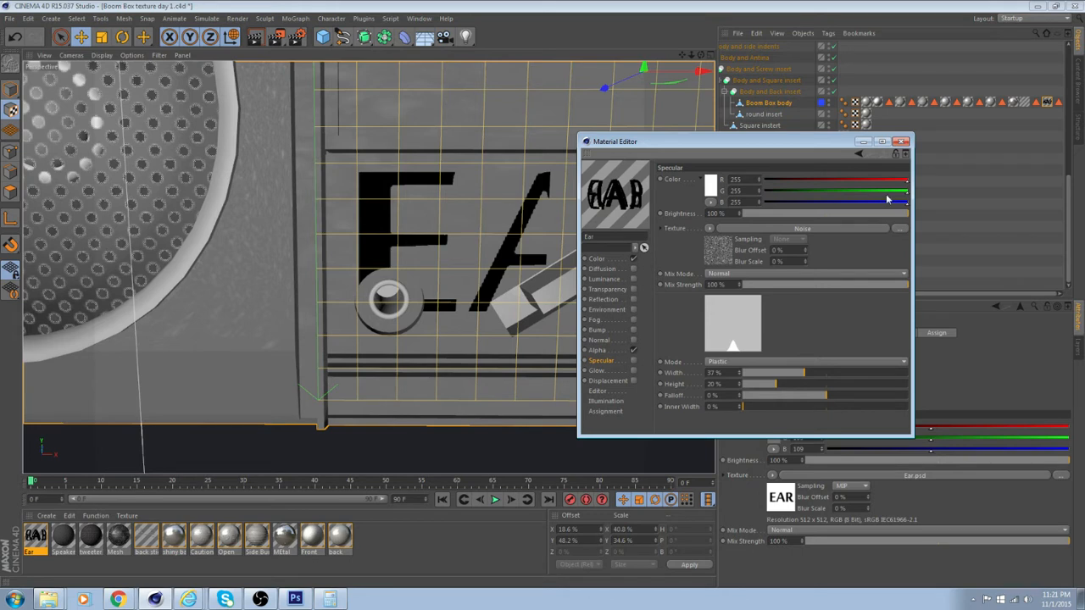
{"action": "left_click", "coordinate": [902, 142]}
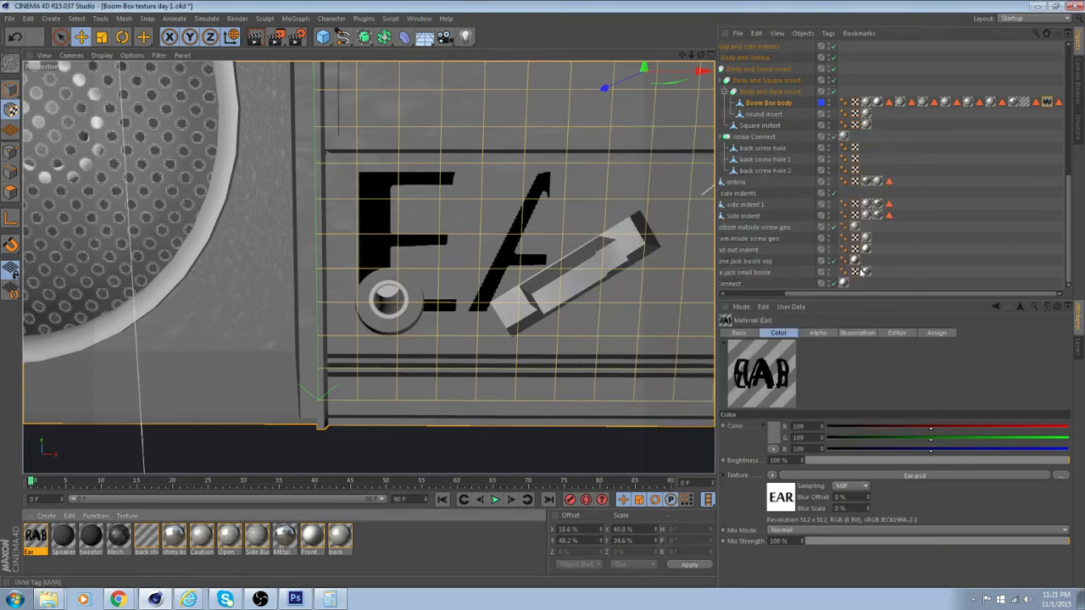
Set the Ear texture tag's U and V repetitions to 1 and lower the texture to an offset of about 20.8% in X and 60.4% in Y
{"action": "left_click", "coordinate": [1047, 102]}
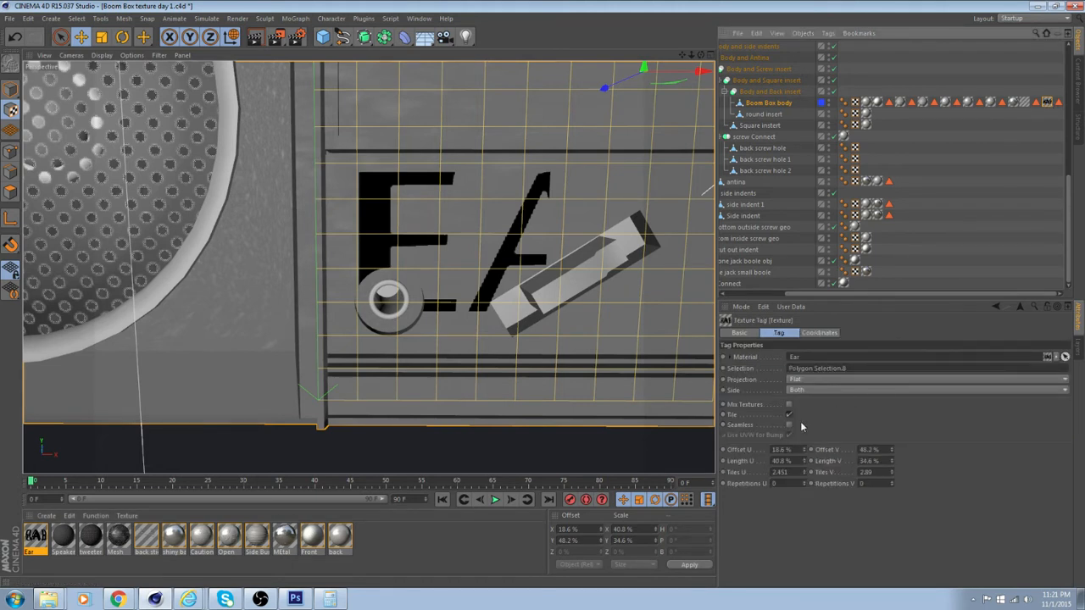
{"action": "left_click", "coordinate": [797, 484]}
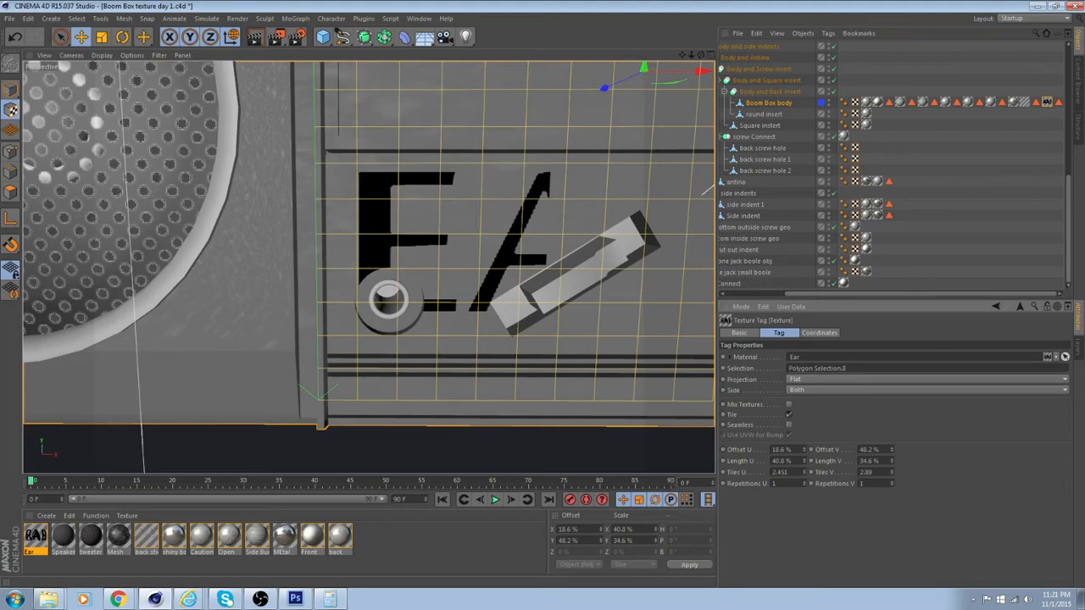
{"action": "scroll", "coordinate": [484, 296], "scroll_direction": "down", "scroll_amount": 5}
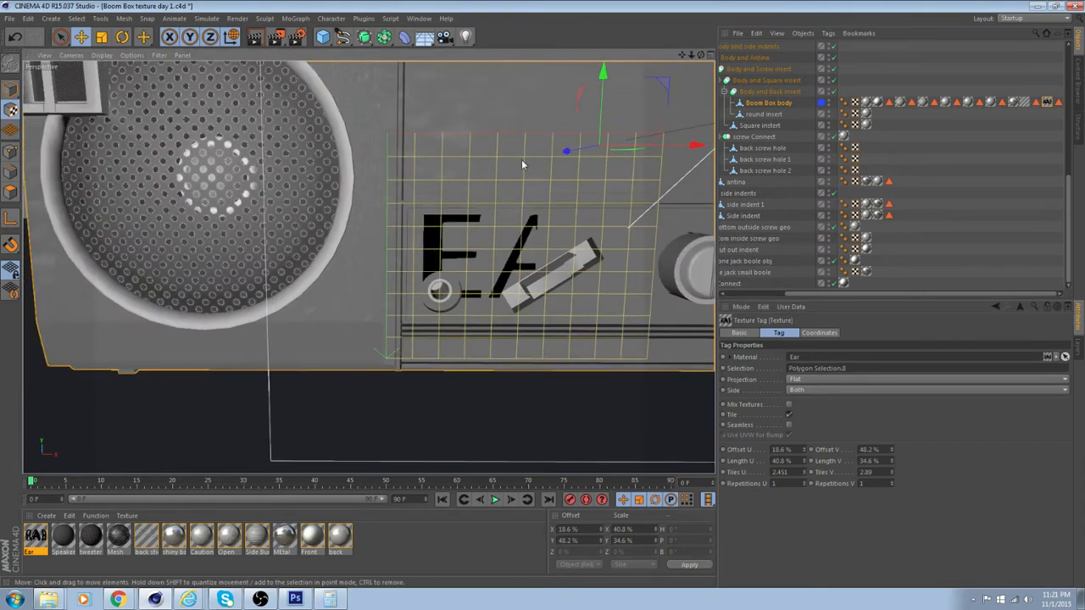
{"action": "left_click_drag", "start_coordinate": [521, 160], "coordinate": [527, 194]}
Scale the Ear texture projection down to about 4% in X and 4.4% in Y
{"action": "left_click", "coordinate": [101, 38]}
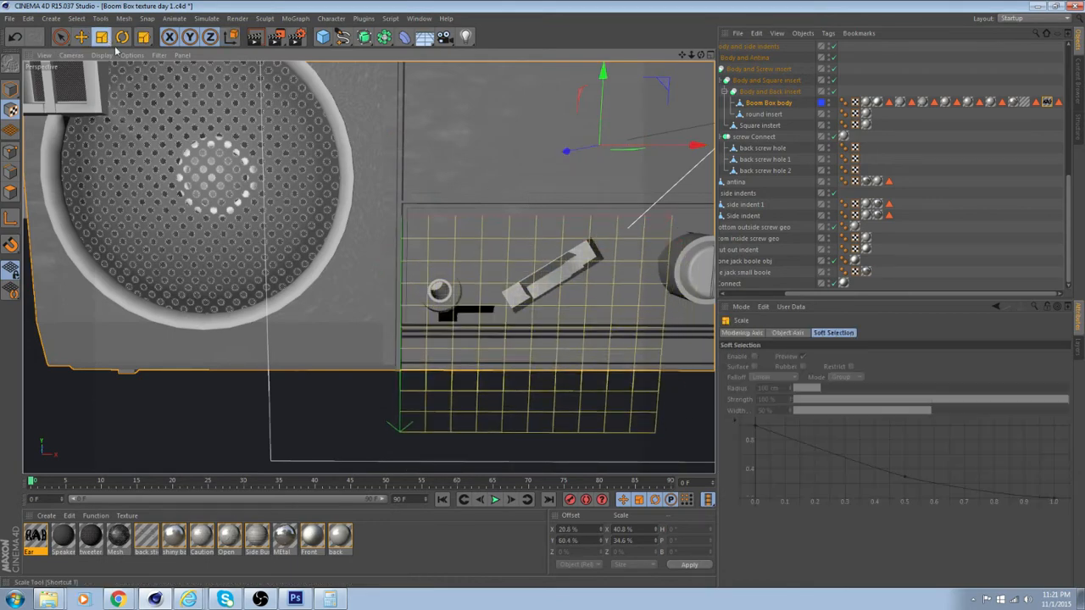
{"action": "left_click_drag", "start_coordinate": [573, 304], "coordinate": [545, 314], "text": "alt"}
{"action": "left_click_drag", "start_coordinate": [600, 106], "coordinate": [591, 47]}
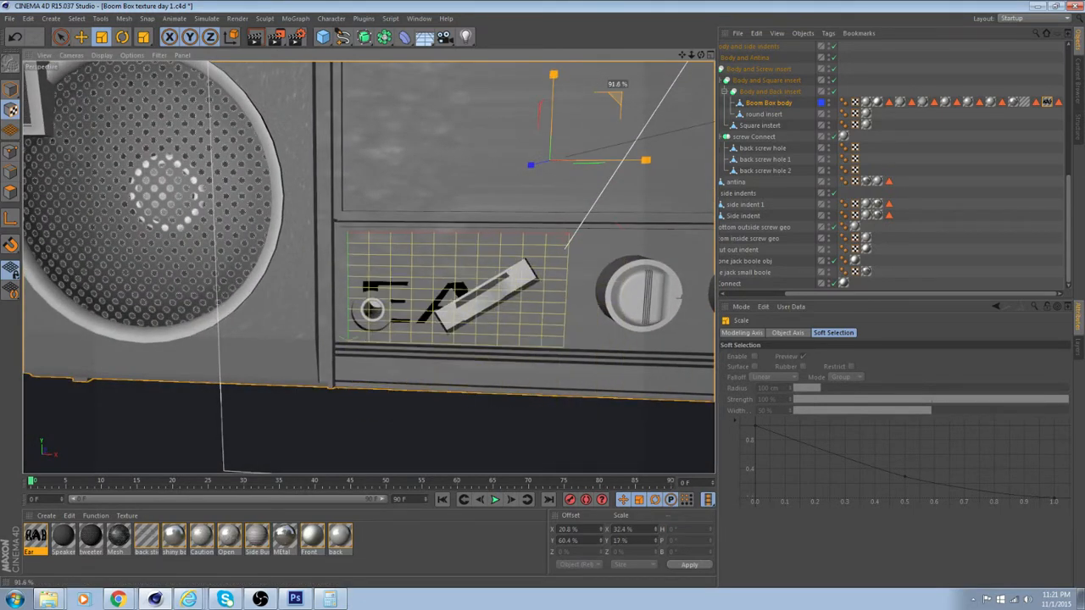
{"action": "left_click_drag", "start_coordinate": [616, 84], "coordinate": [553, 88]}
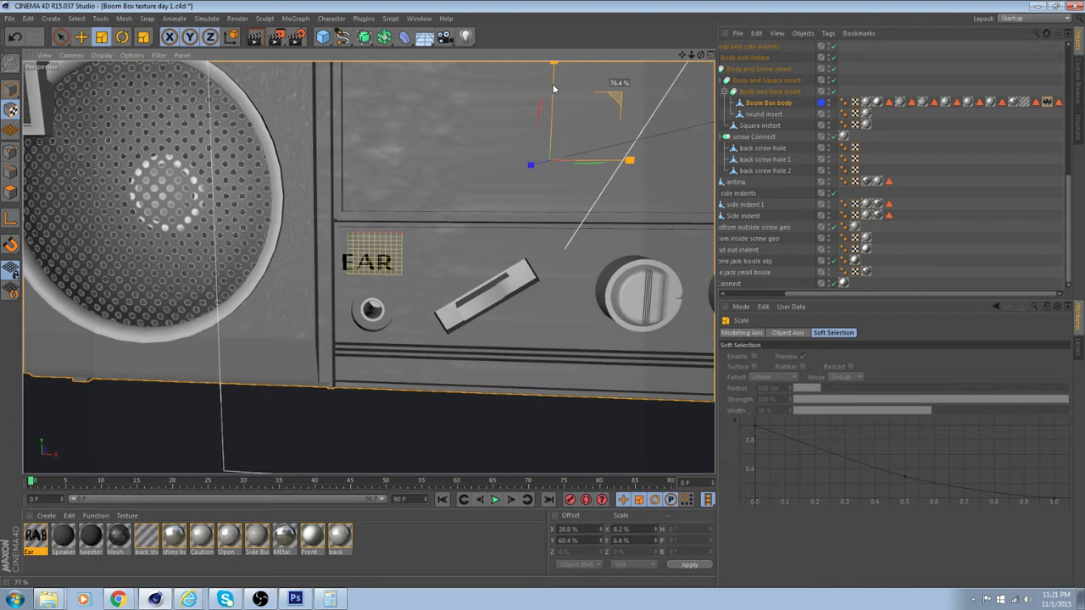
{"action": "left_click_drag", "start_coordinate": [553, 89], "coordinate": [539, 85]}
Center the EAR label above the headphone jack, at a texture offset of about 23.8% in X and 59% in Y
{"action": "left_click", "coordinate": [83, 37]}
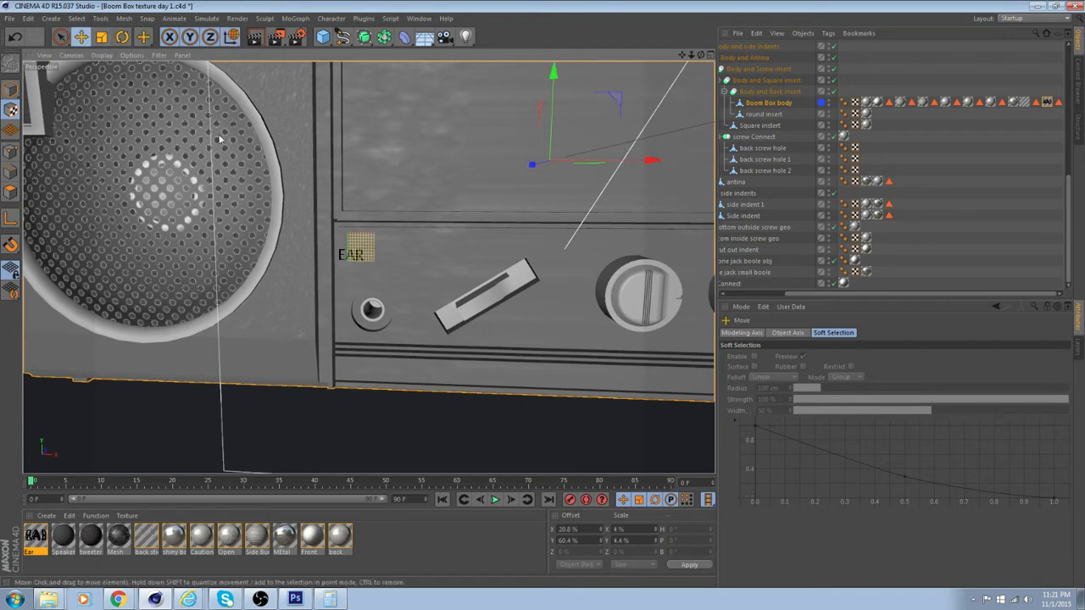
{"action": "mouse_move", "coordinate": [650, 161]}
{"action": "left_mouse_down"}
{"action": "mouse_move", "coordinate": [660, 166]}
{"action": "mouse_move", "coordinate": [643, 166]}
{"action": "left_mouse_up"}
{"action": "left_click_drag", "start_coordinate": [553, 67], "coordinate": [554, 78]}
{"action": "scroll", "coordinate": [415, 227], "scroll_direction": "up", "scroll_amount": 10}
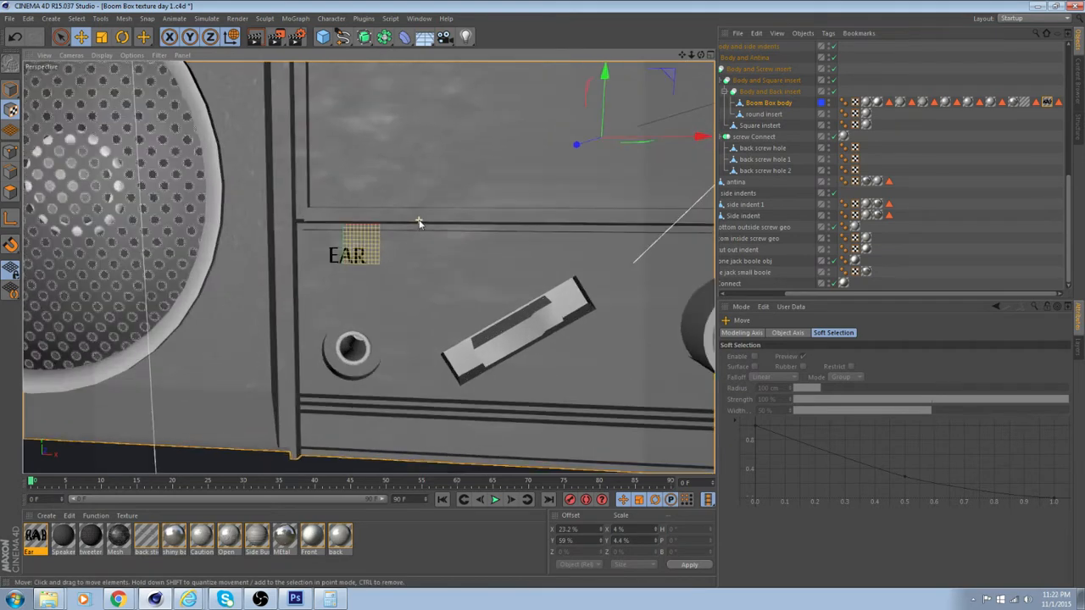
{"action": "scroll", "coordinate": [406, 240], "scroll_direction": "down", "scroll_amount": 10}
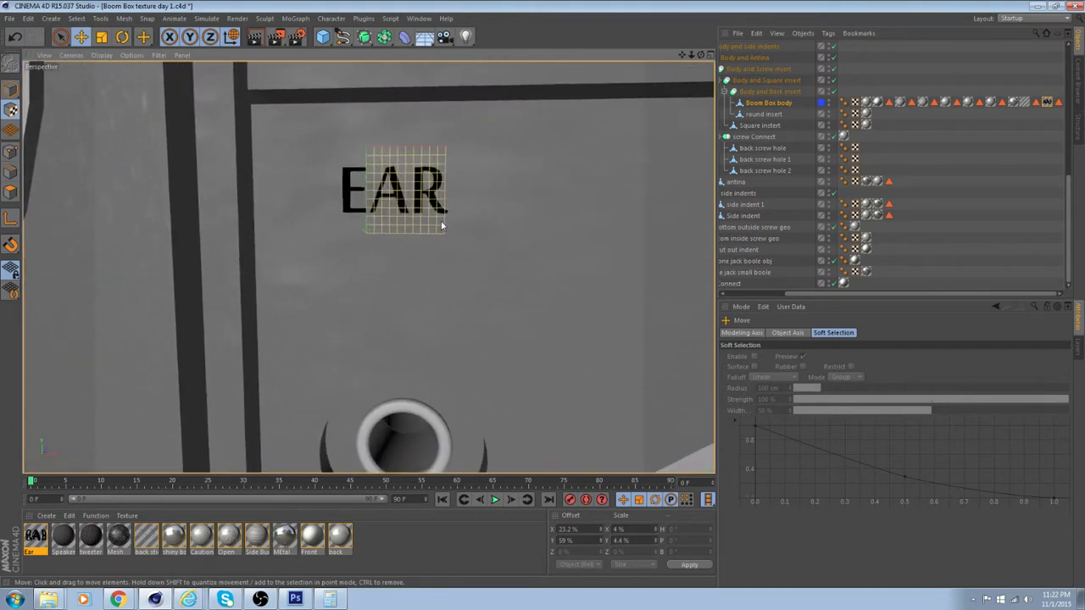
{"action": "left_click_drag", "start_coordinate": [457, 246], "coordinate": [454, 252], "text": "alt"}
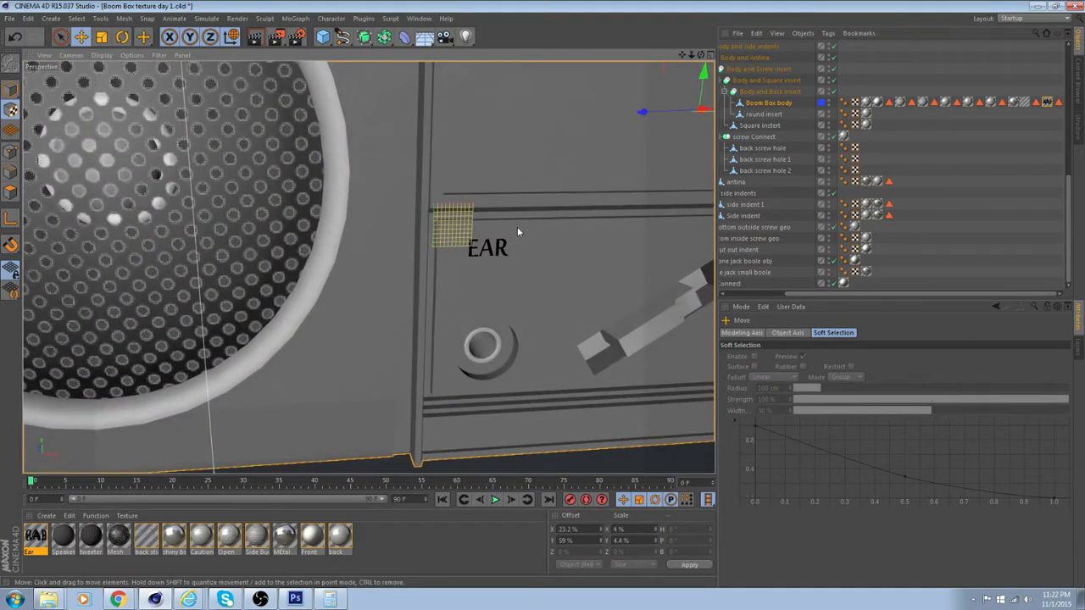
{"action": "middle_click_drag", "start_coordinate": [518, 228], "coordinate": [377, 236], "text": "alt"}
{"action": "left_click_drag", "start_coordinate": [377, 235], "coordinate": [479, 163], "text": "alt"}
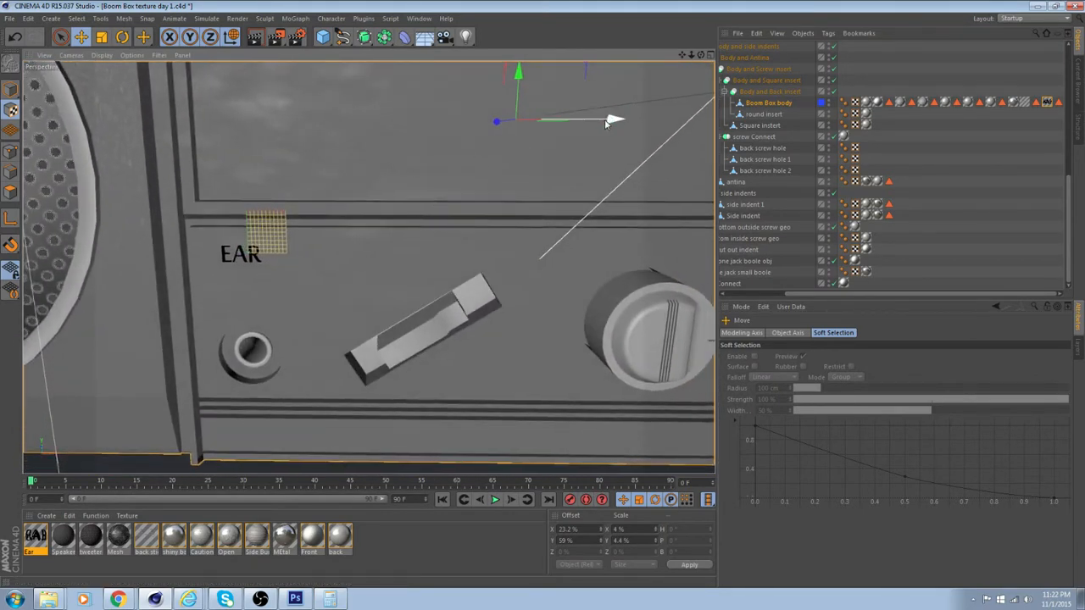
{"action": "left_click_drag", "start_coordinate": [612, 119], "coordinate": [604, 118]}
{"action": "left_click_drag", "start_coordinate": [532, 161], "coordinate": [503, 166], "text": "alt"}
{"action": "left_click_drag", "start_coordinate": [602, 115], "coordinate": [473, 156]}
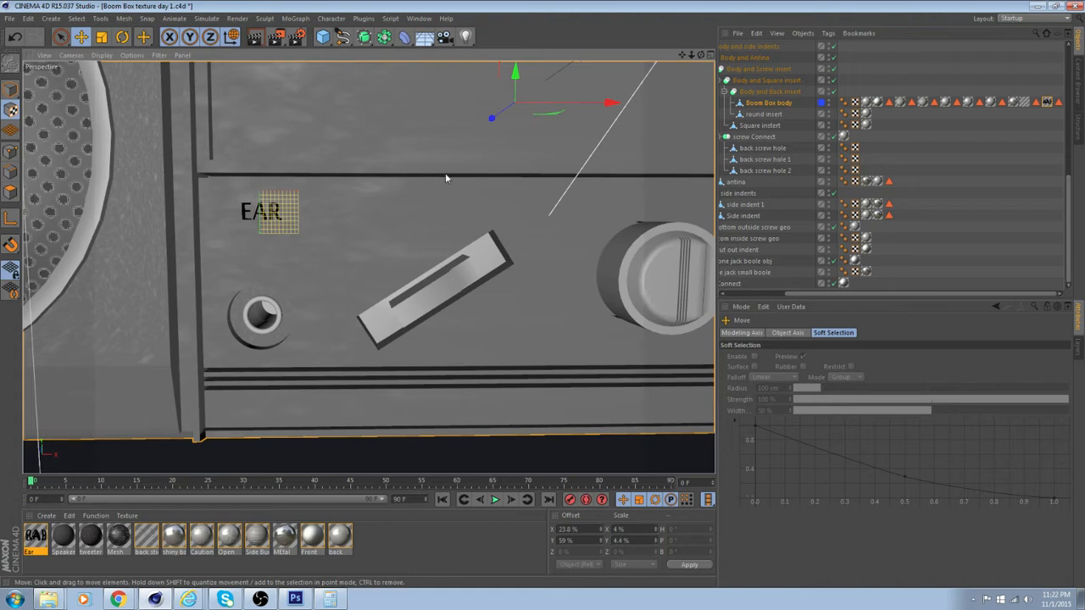
Examine the EAR label's placement above the headphone jack from several distances and angles
{"action": "scroll", "coordinate": [426, 170], "scroll_direction": "down", "scroll_amount": 2}
{"action": "middle_click_drag", "start_coordinate": [449, 146], "coordinate": [311, 234], "text": "alt"}
{"action": "scroll", "coordinate": [311, 234], "scroll_direction": "down", "scroll_amount": 1}
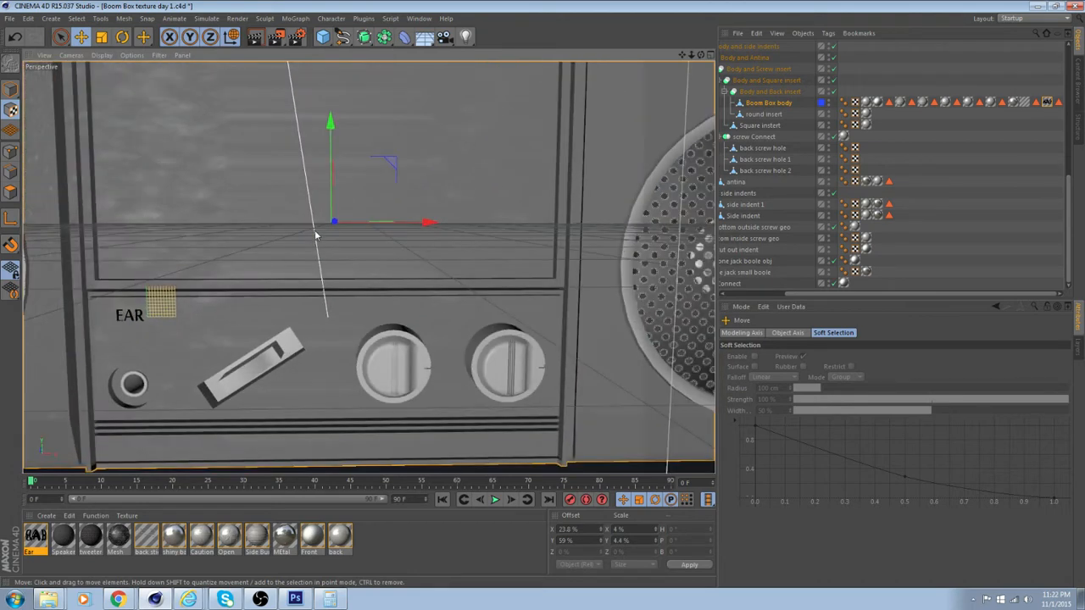
{"action": "scroll", "coordinate": [316, 235], "scroll_direction": "down", "scroll_amount": 1}
{"action": "left_click_drag", "start_coordinate": [321, 245], "coordinate": [201, 135], "text": "alt"}
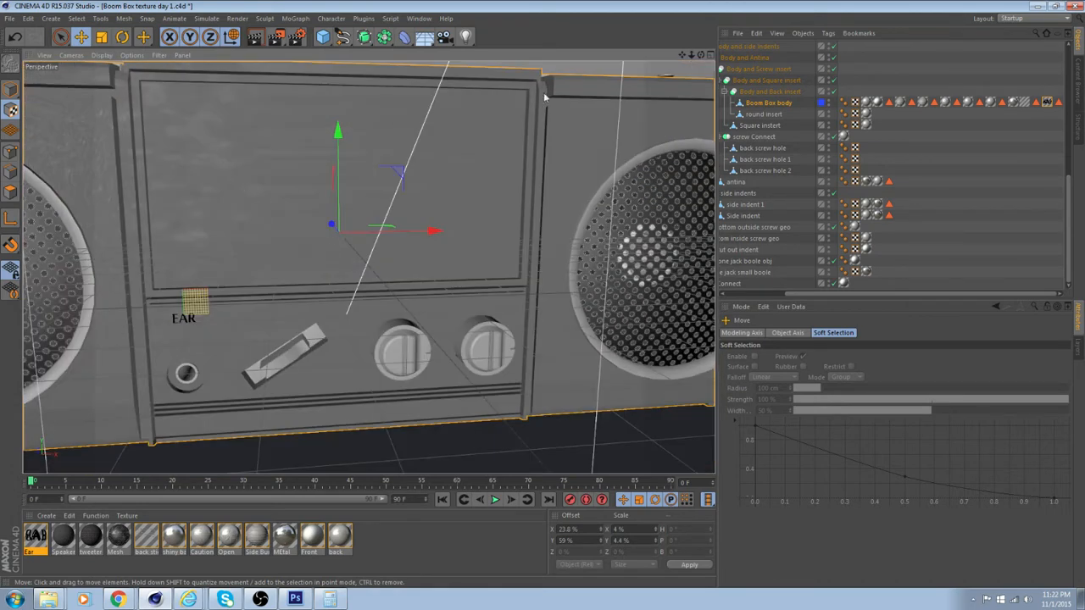
{"action": "middle_click_drag", "start_coordinate": [401, 107], "coordinate": [520, 94], "text": "alt"}
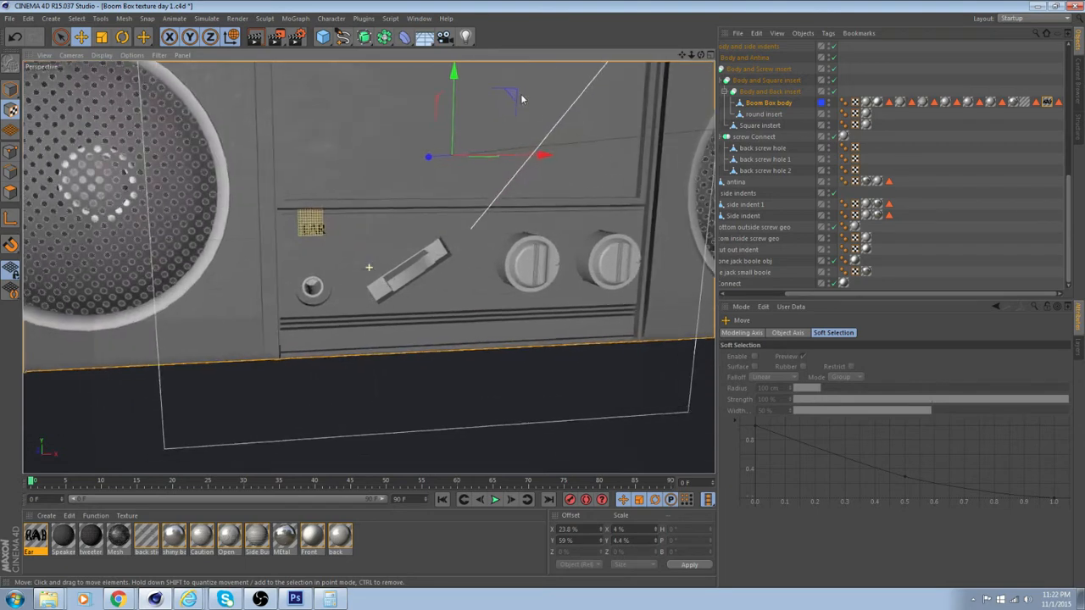
{"action": "scroll", "coordinate": [491, 167], "scroll_direction": "up", "scroll_amount": 6}
{"action": "middle_click_drag", "start_coordinate": [570, 151], "coordinate": [573, 151], "text": "alt"}
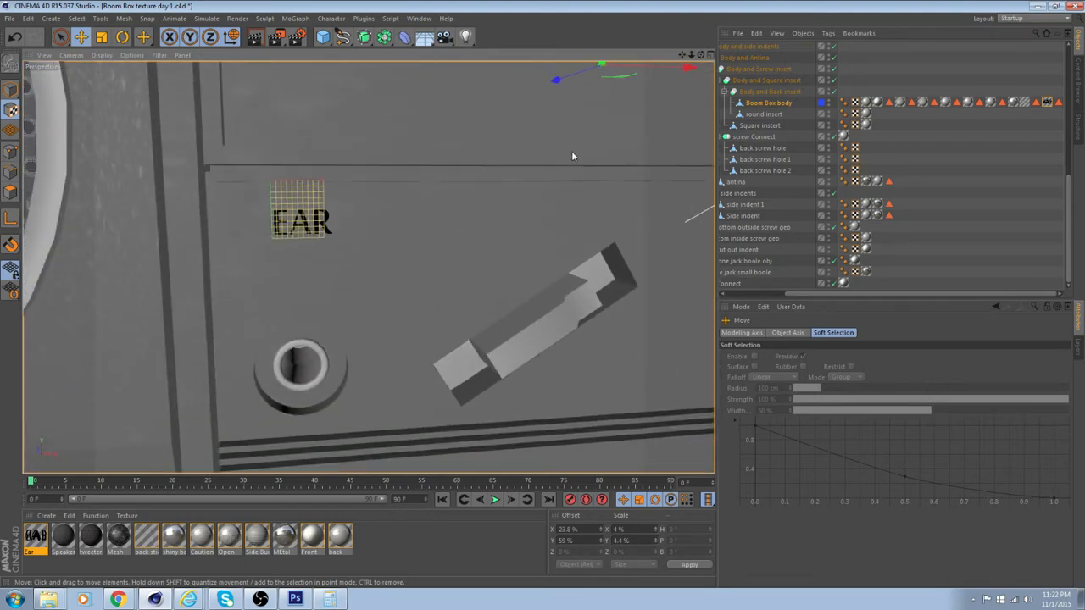
{"action": "scroll", "coordinate": [564, 189], "scroll_direction": "up", "scroll_amount": 3}
{"action": "scroll", "coordinate": [572, 208], "scroll_direction": "down", "scroll_amount": 4}
{"action": "middle_click_drag", "start_coordinate": [573, 209], "coordinate": [570, 188], "text": "alt"}
{"action": "left_click_drag", "start_coordinate": [570, 192], "coordinate": [544, 191], "text": "alt"}
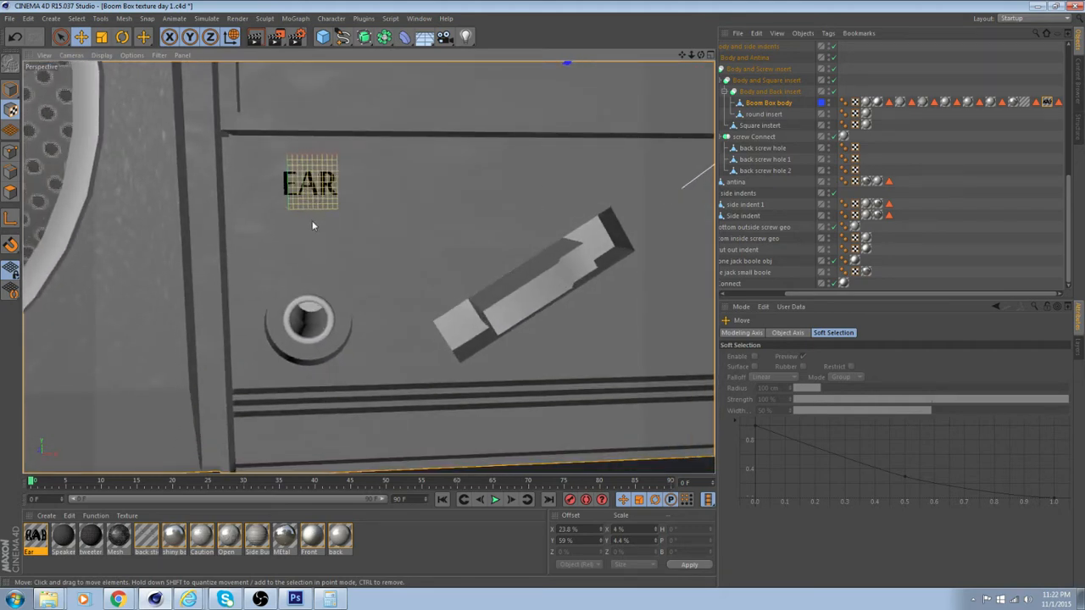
Create a new material with line.psd from the Front stickers folder as its color texture and name it Line
{"action": "double_click", "coordinate": [394, 539]}
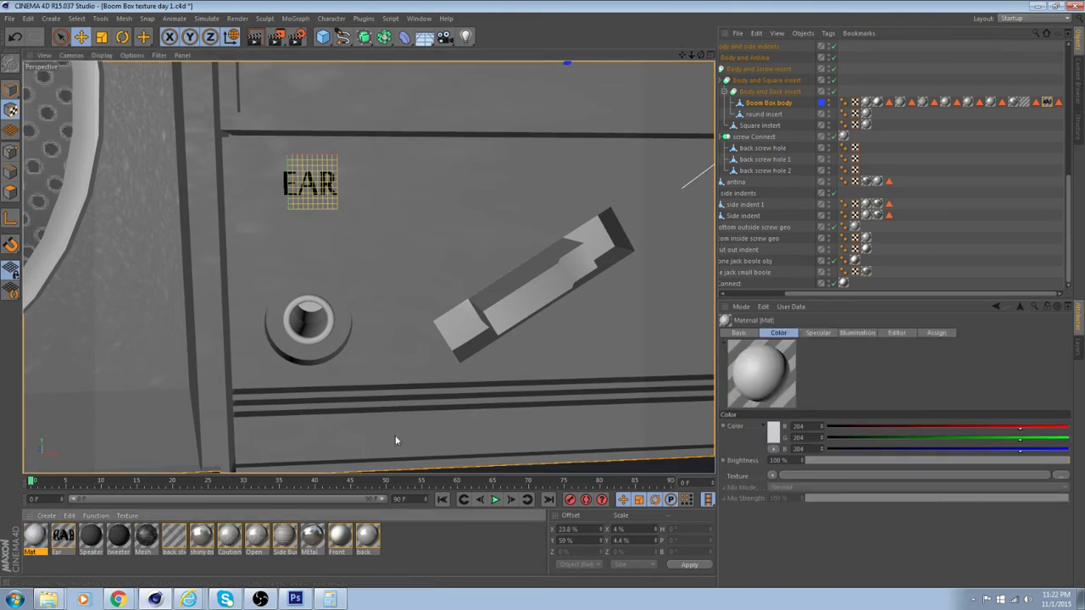
{"action": "left_click", "coordinate": [807, 475]}
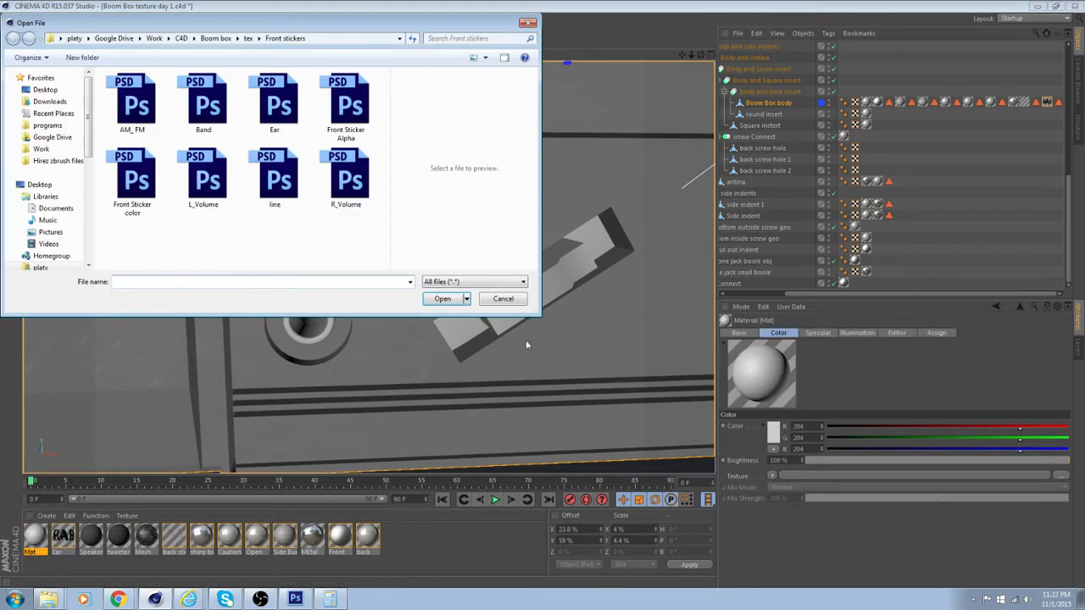
{"action": "left_click", "coordinate": [297, 192]}
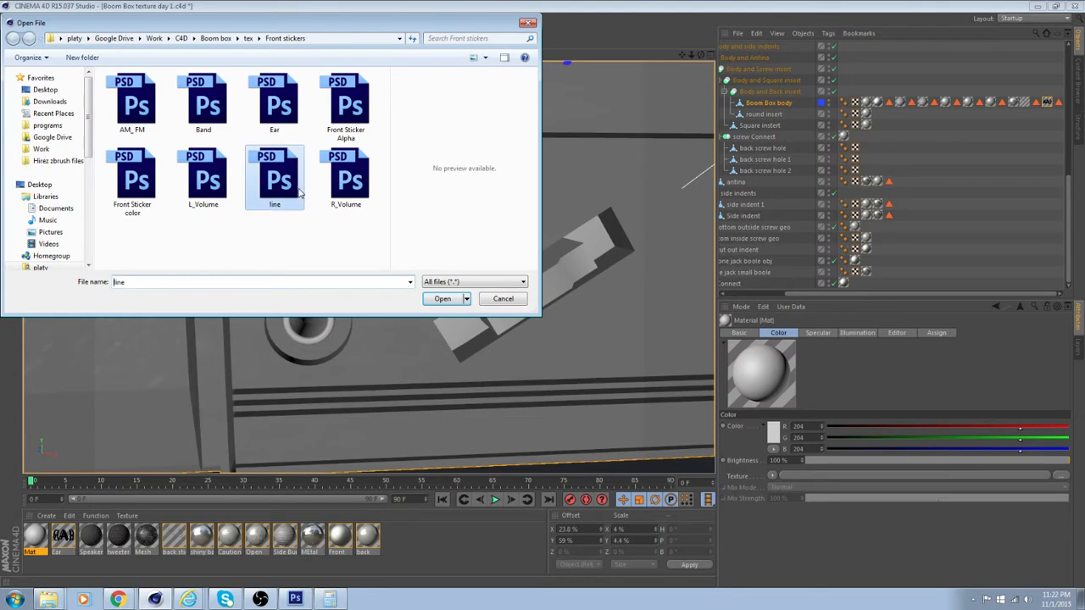
{"action": "left_click", "coordinate": [442, 299]}
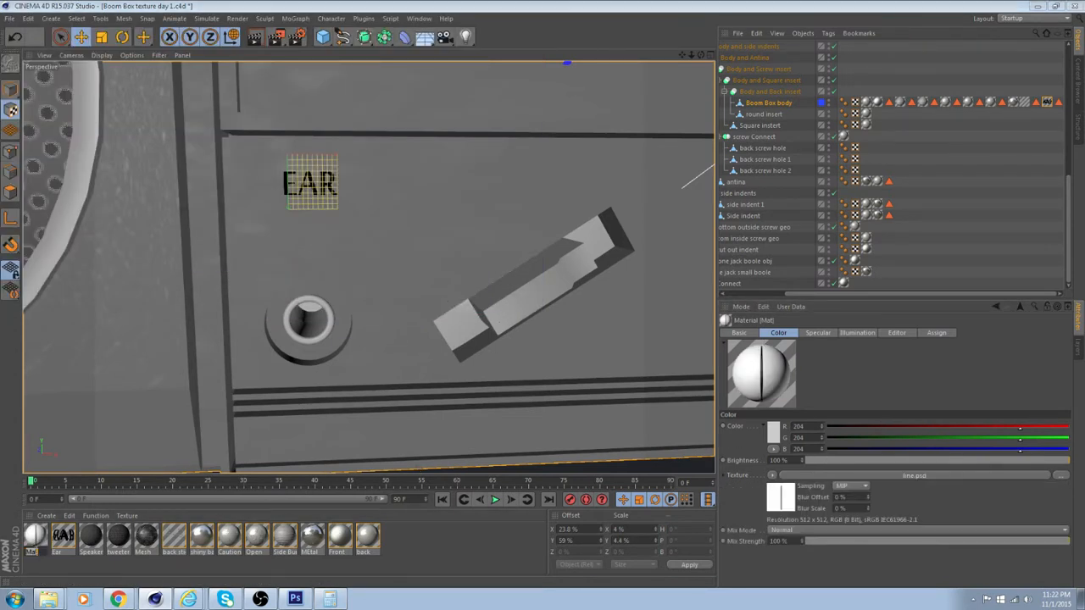
{"action": "type", "text": "Line"}
{"action": "key", "text": "Return"}
Turn off Specular for the Line material and enable Alpha with its line.psd color texture, then close the material editor
{"action": "double_click", "coordinate": [38, 541]}
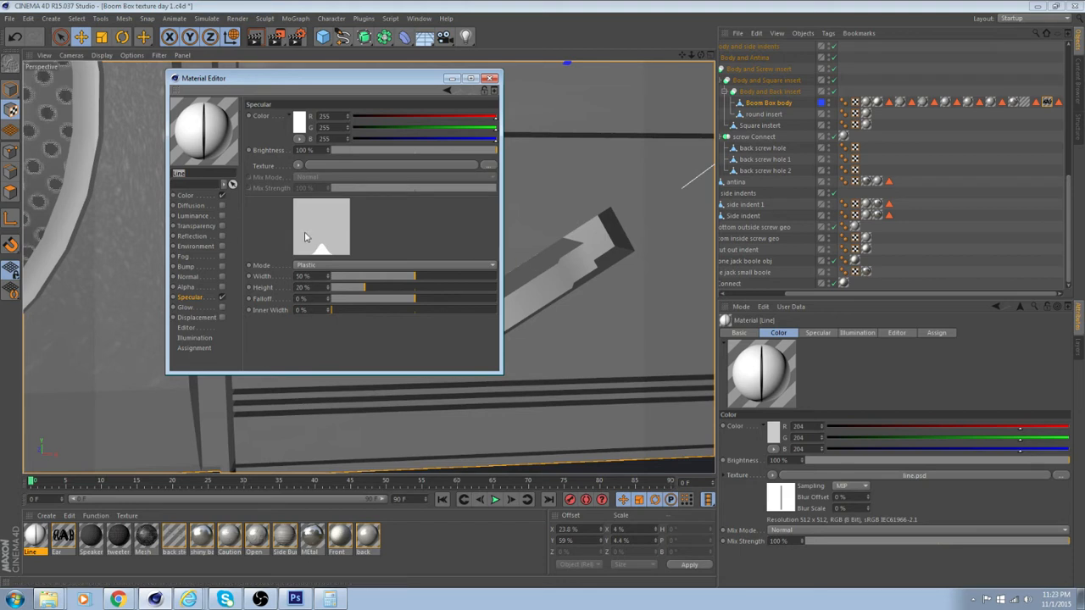
{"action": "left_click", "coordinate": [221, 297]}
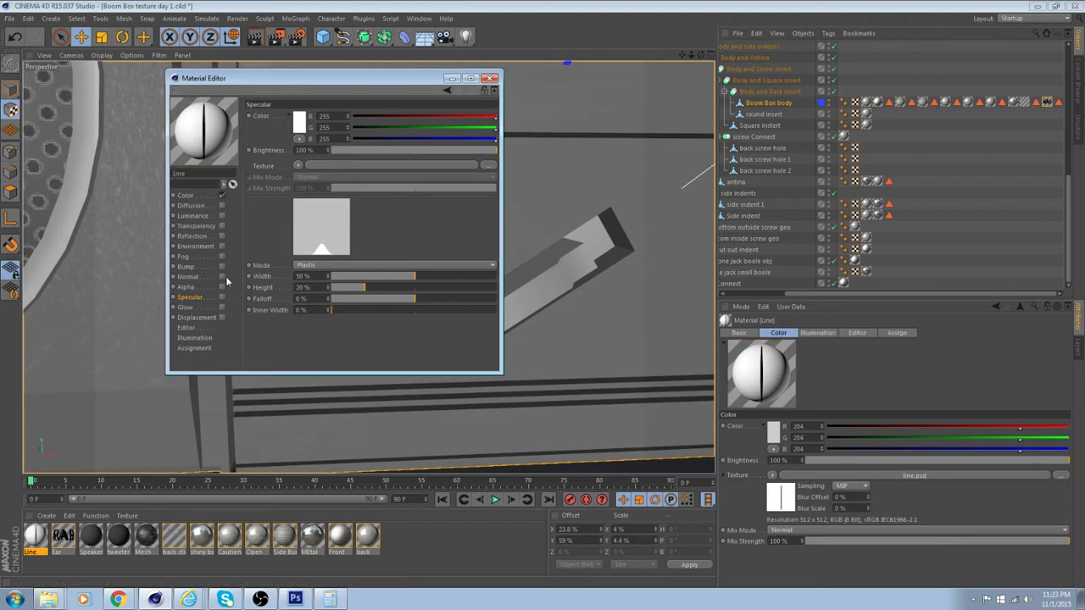
{"action": "left_click", "coordinate": [185, 196]}
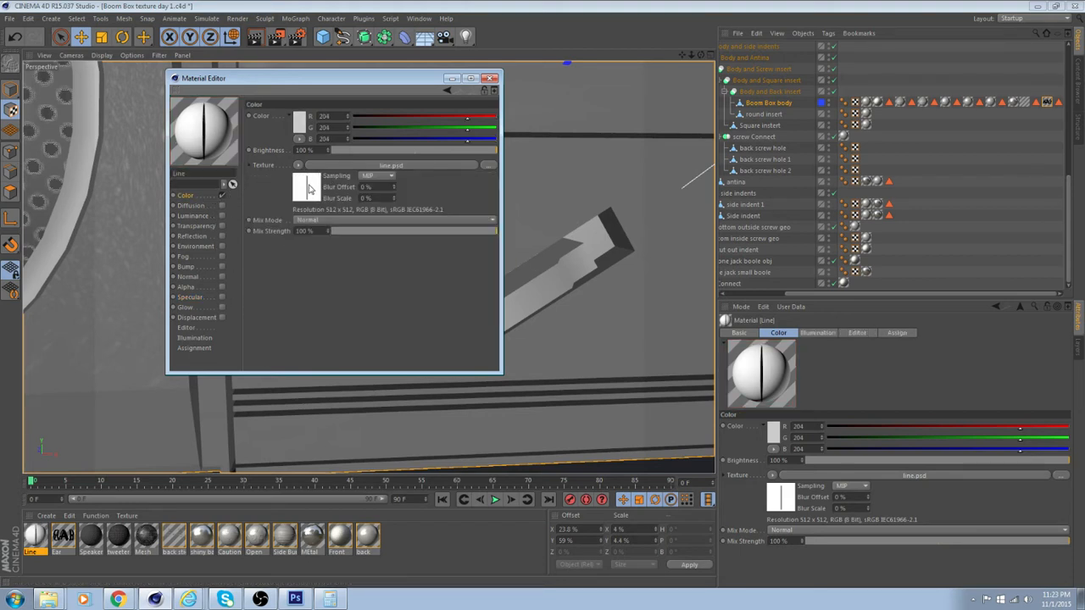
{"action": "left_click", "coordinate": [186, 287]}
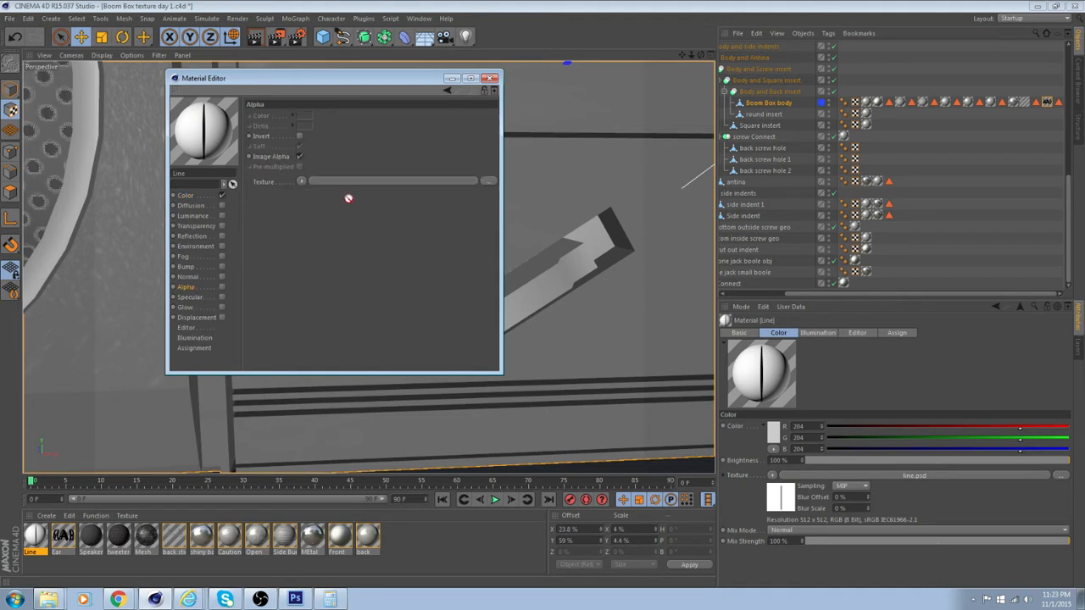
{"action": "left_click_drag", "start_coordinate": [366, 185], "coordinate": [366, 184]}
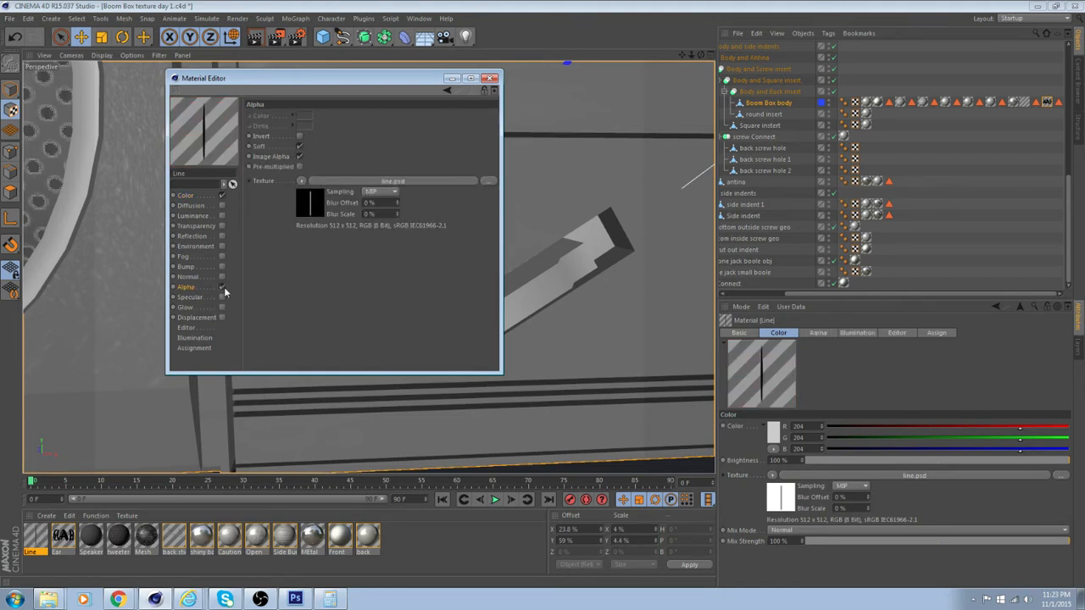
{"action": "left_click", "coordinate": [491, 79]}
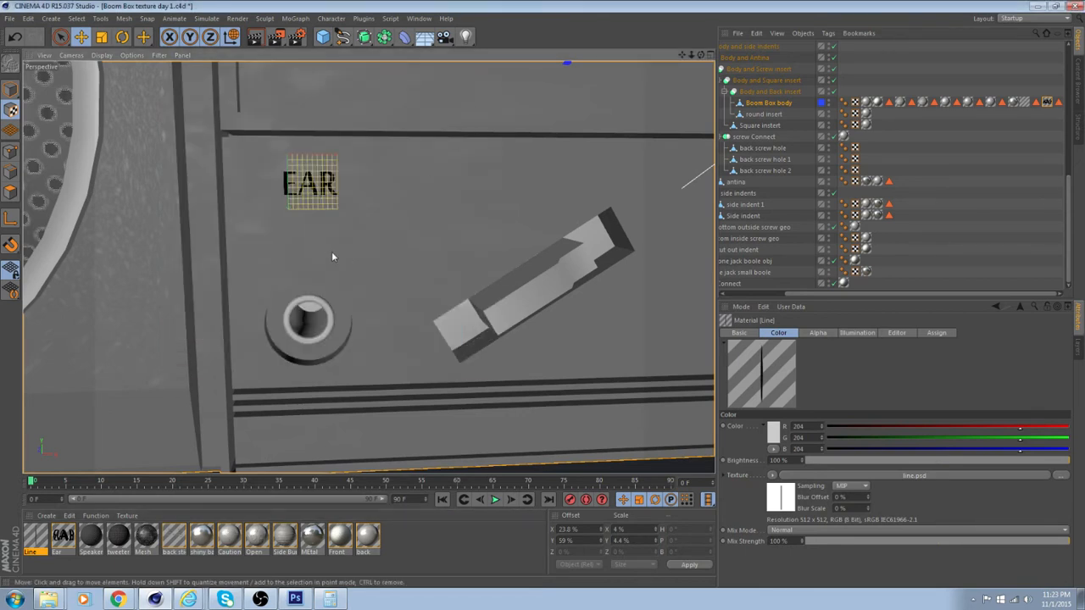
Restore the Boom Box body's stored polygon selection of the headphone jack panel from Polygon Selection.8
{"action": "left_click", "coordinate": [1058, 102]}
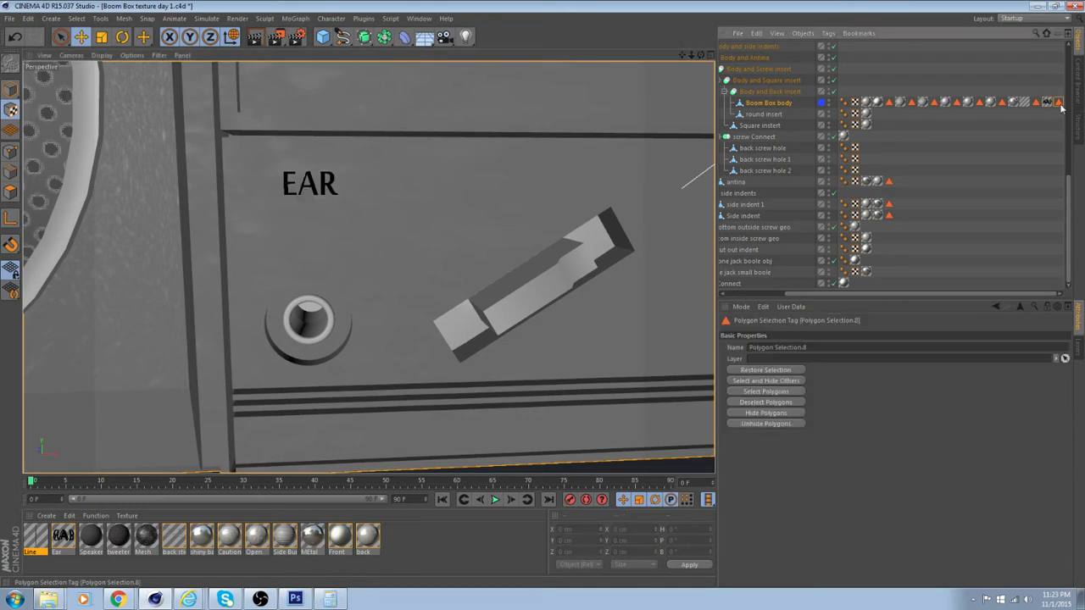
{"action": "double_click", "coordinate": [1061, 106]}
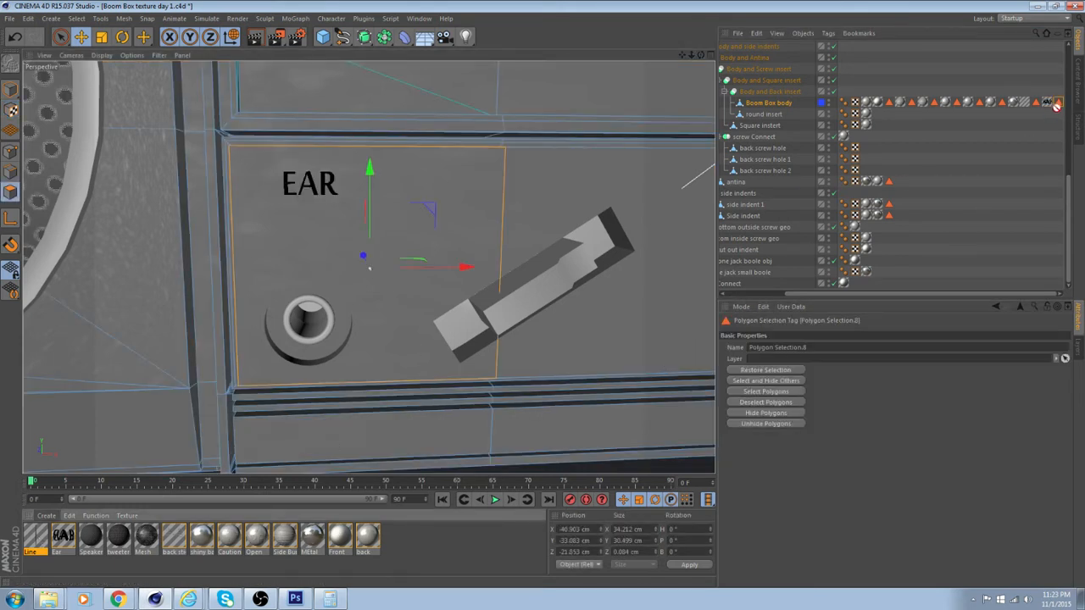
Undo the Line material's replacement of the EAR label and assign it to the jack panel selection as a separate texture tag
{"action": "left_click_drag", "start_coordinate": [1054, 106], "coordinate": [1054, 107]}
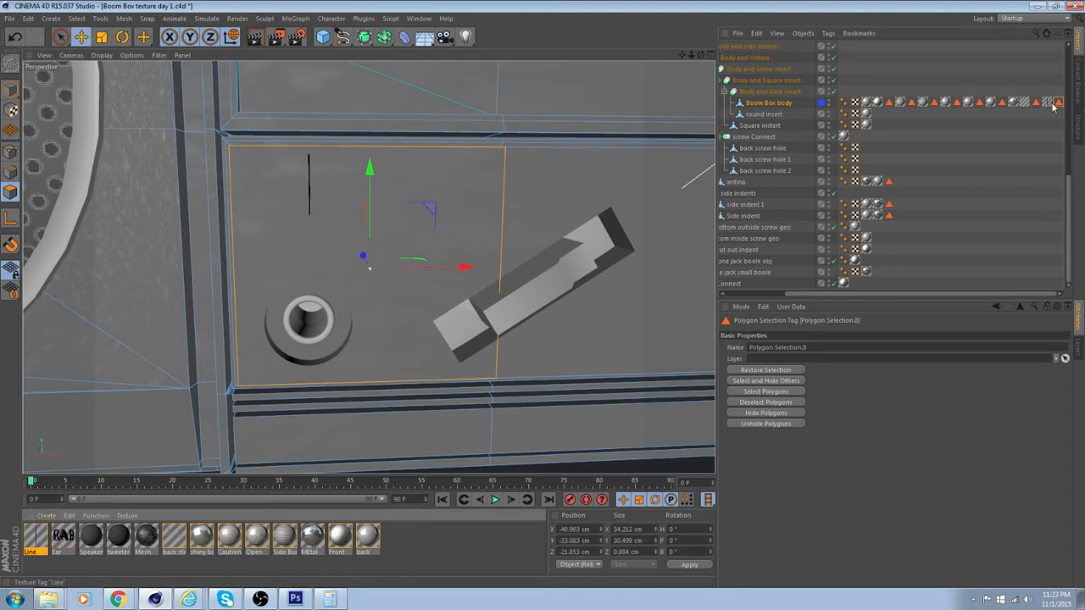
{"action": "key", "text": "ctrl+z"}
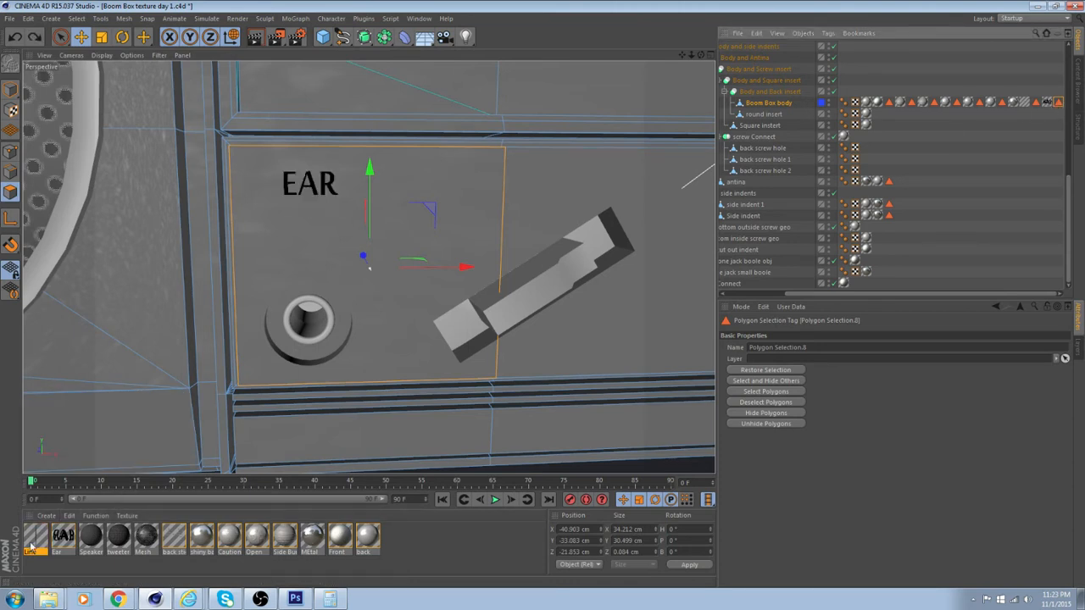
{"action": "left_click_drag", "start_coordinate": [342, 270], "coordinate": [343, 271]}
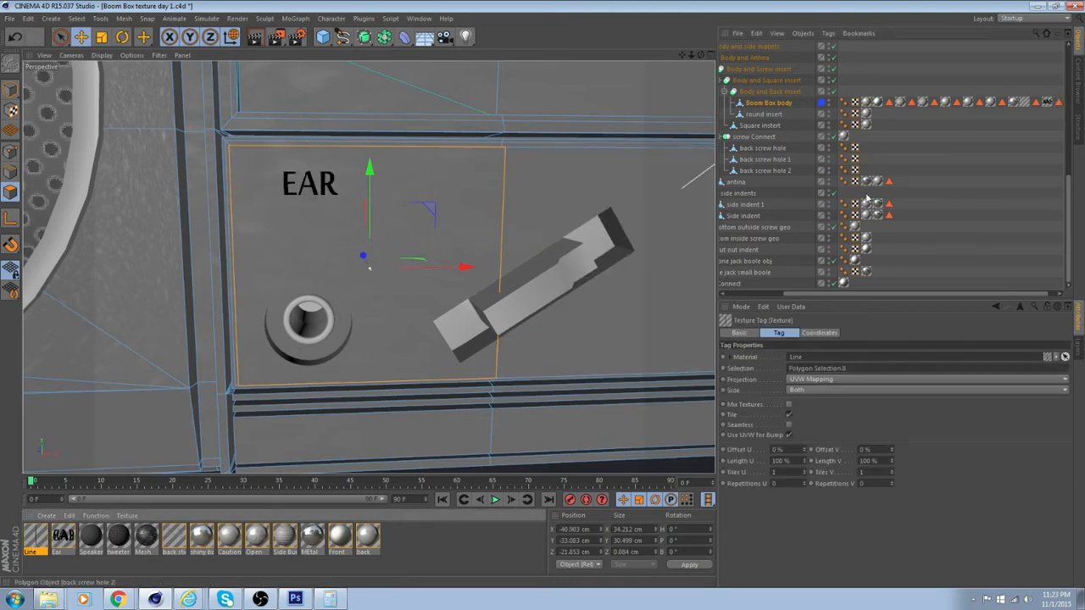
{"action": "left_click_drag", "start_coordinate": [890, 294], "coordinate": [921, 293]}
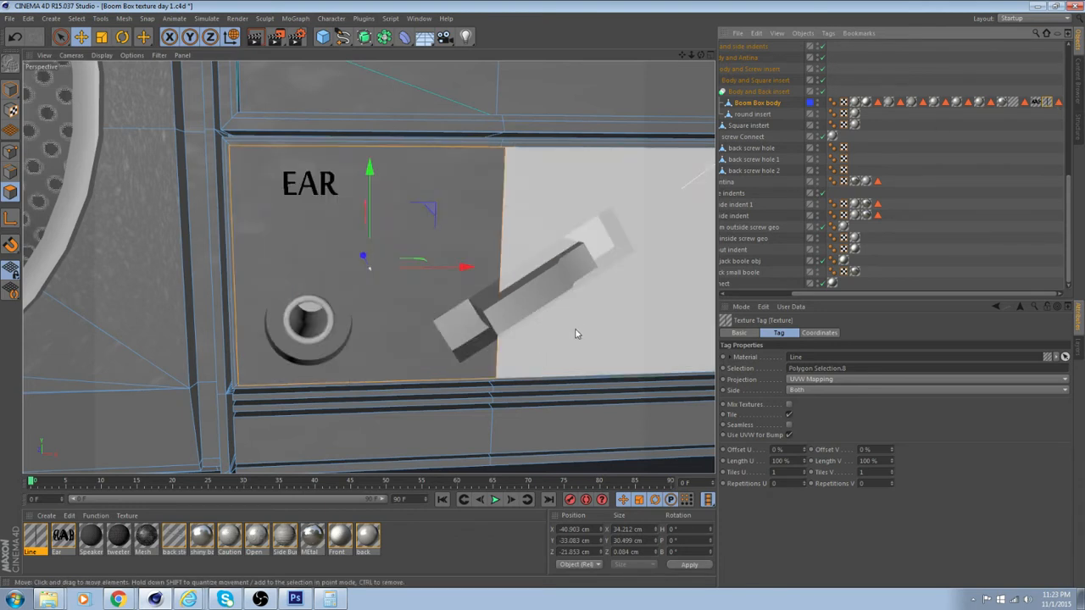
Set the projection of the Line texture tag to Flat
{"action": "middle_click", "coordinate": [441, 299]}
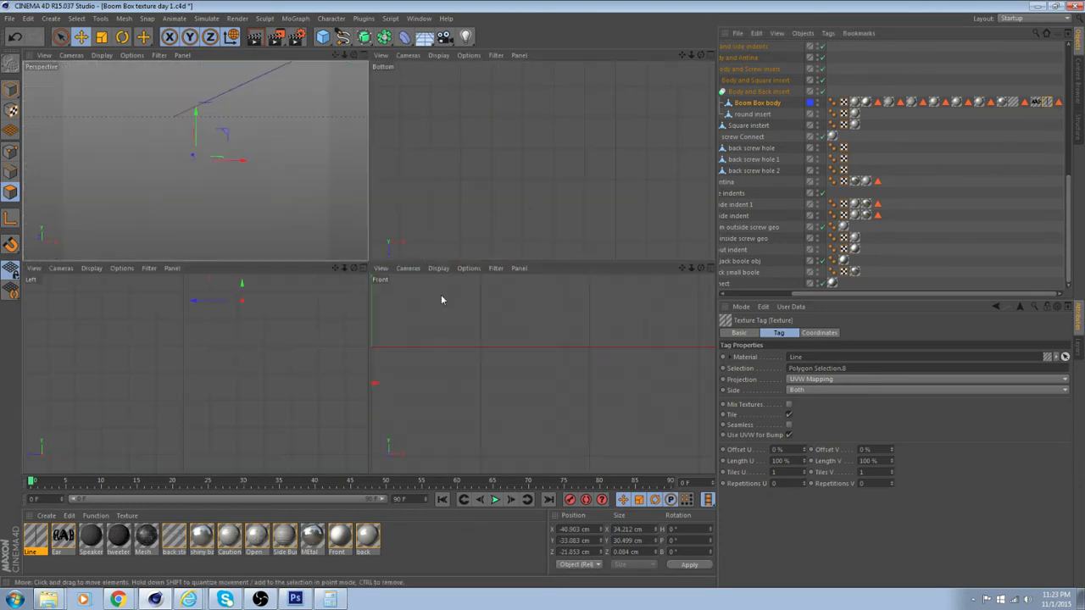
{"action": "middle_click", "coordinate": [328, 219]}
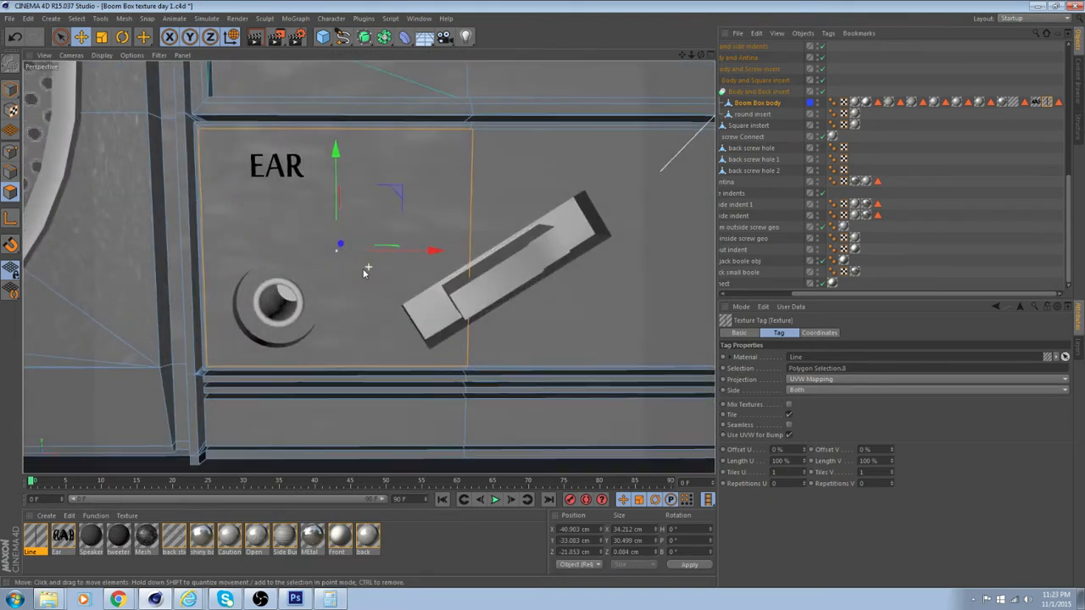
{"action": "scroll", "coordinate": [367, 272], "scroll_direction": "down", "scroll_amount": 10}
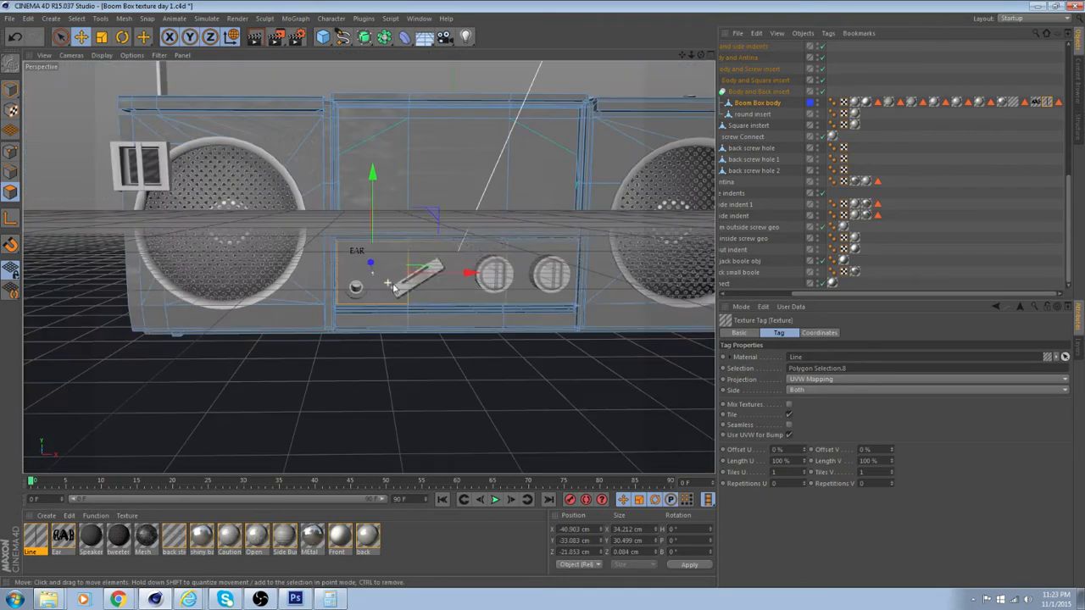
{"action": "left_click", "coordinate": [892, 381]}
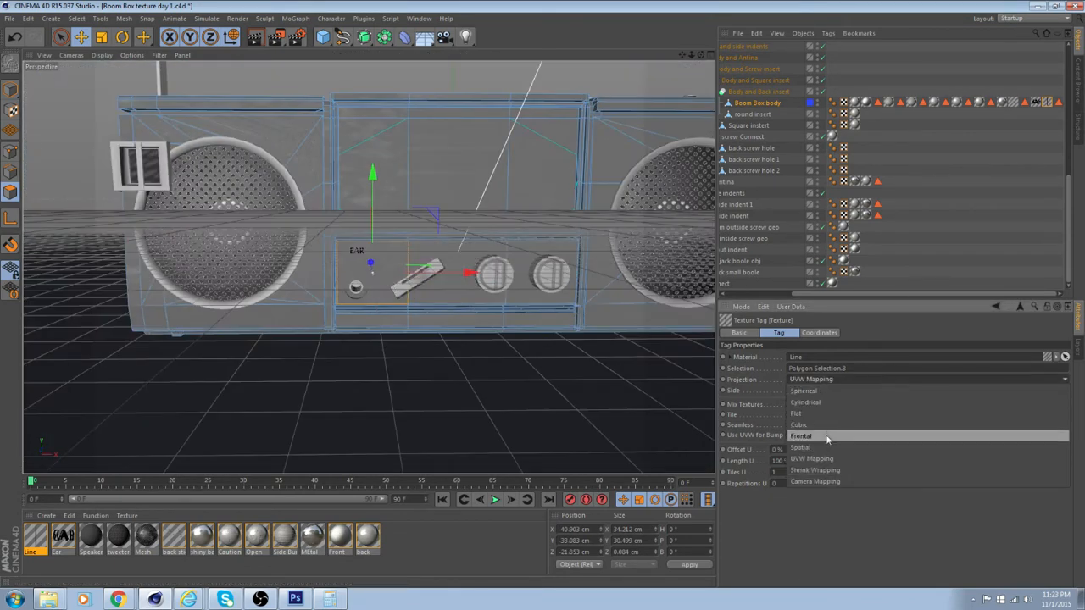
{"action": "left_click", "coordinate": [829, 422]}
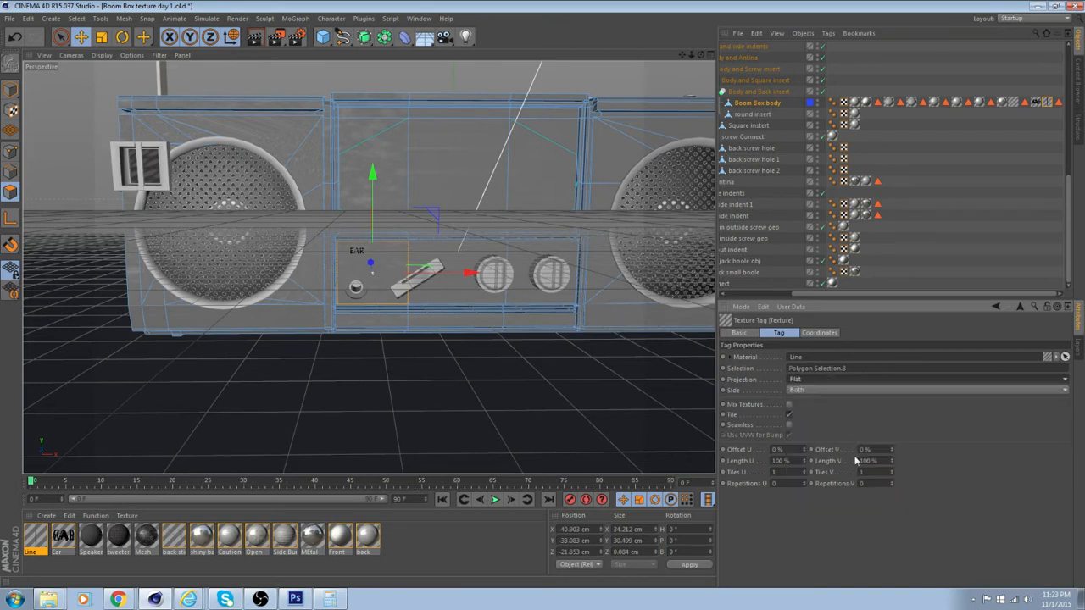
{"action": "left_click", "coordinate": [790, 478]}
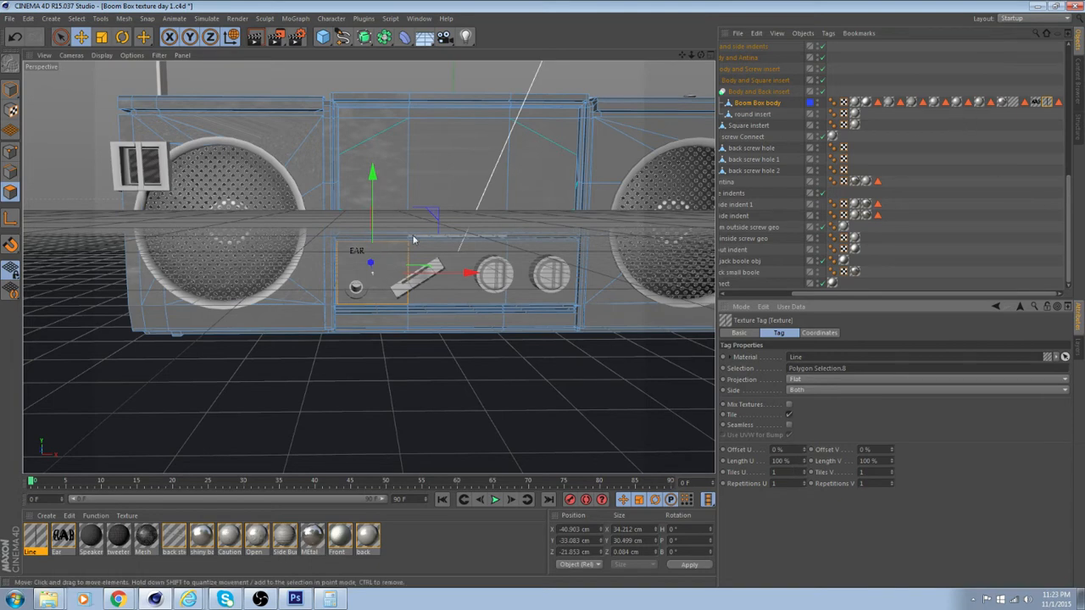
Scale the Line texture to about 51.8% in X and 56% in Y, and move it down to a Y offset of about 58.4%
{"action": "left_click", "coordinate": [11, 110]}
{"action": "scroll", "coordinate": [396, 136], "scroll_direction": "down", "scroll_amount": 5}
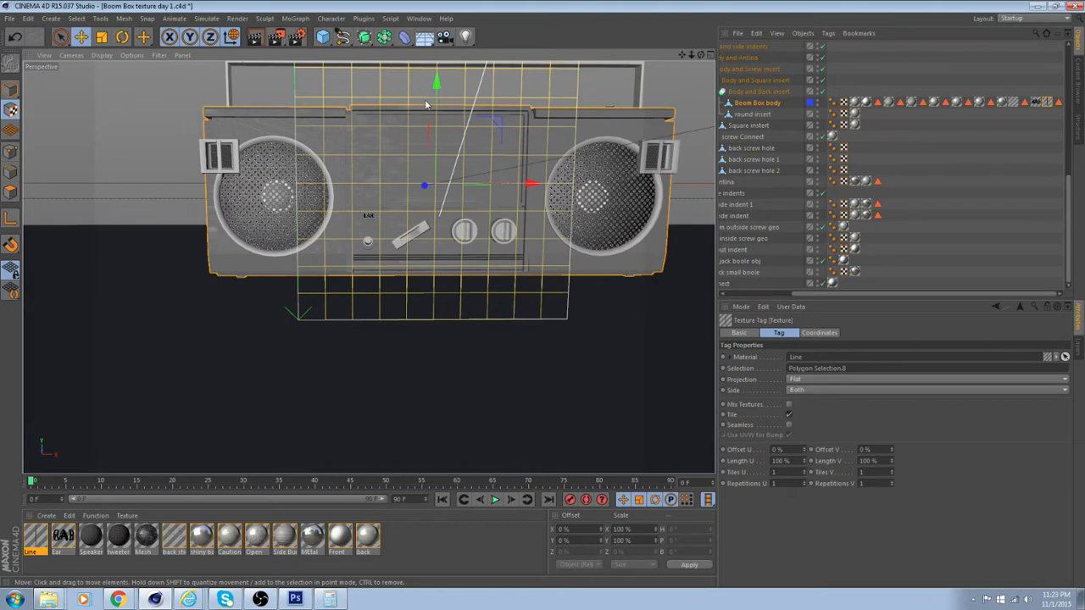
{"action": "middle_click_drag", "start_coordinate": [427, 104], "coordinate": [420, 144], "text": "alt"}
{"action": "key", "text": "t"}
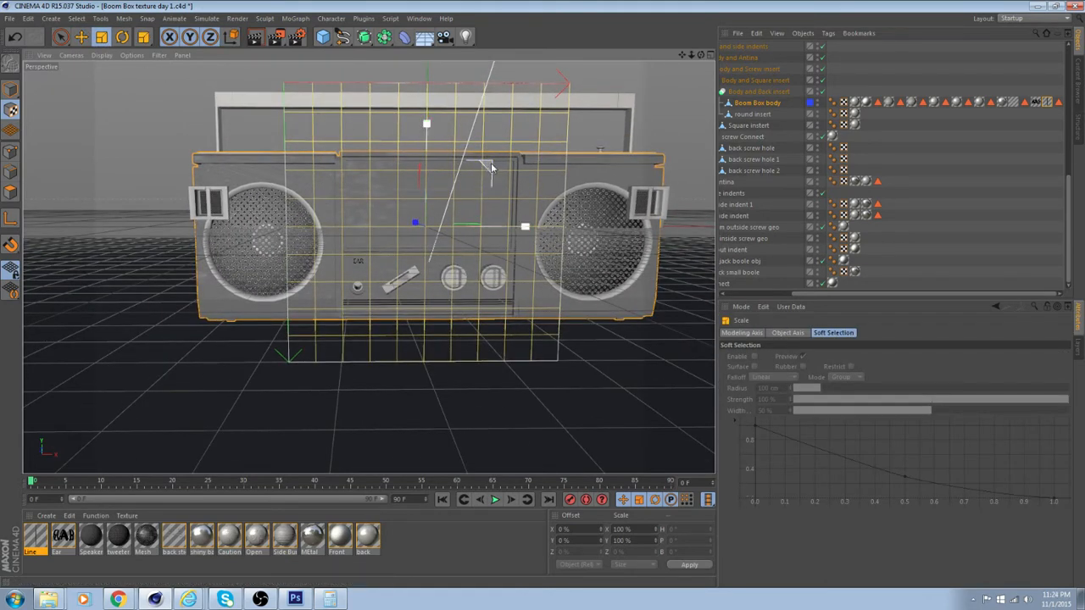
{"action": "left_click_drag", "start_coordinate": [482, 172], "coordinate": [353, 223]}
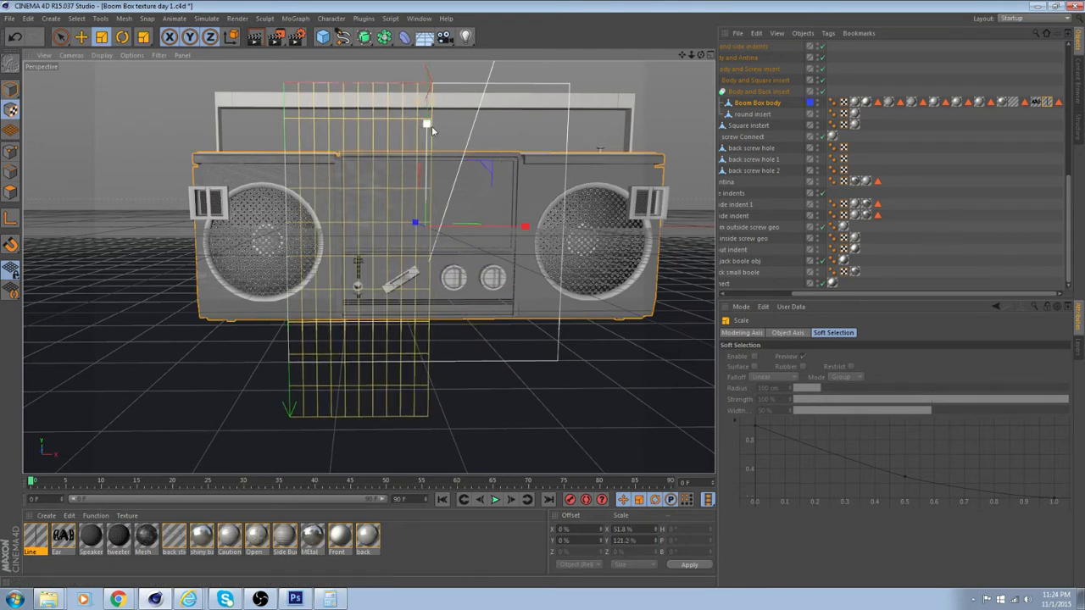
{"action": "mouse_move", "coordinate": [418, 175]}
{"action": "left_mouse_down"}
{"action": "mouse_move", "coordinate": [419, 136]}
{"action": "mouse_move", "coordinate": [418, 191]}
{"action": "left_mouse_up"}
{"action": "left_click_drag", "start_coordinate": [428, 140], "coordinate": [412, 294]}
{"action": "key", "text": "e"}
{"action": "scroll", "coordinate": [412, 294], "scroll_direction": "up", "scroll_amount": 10}
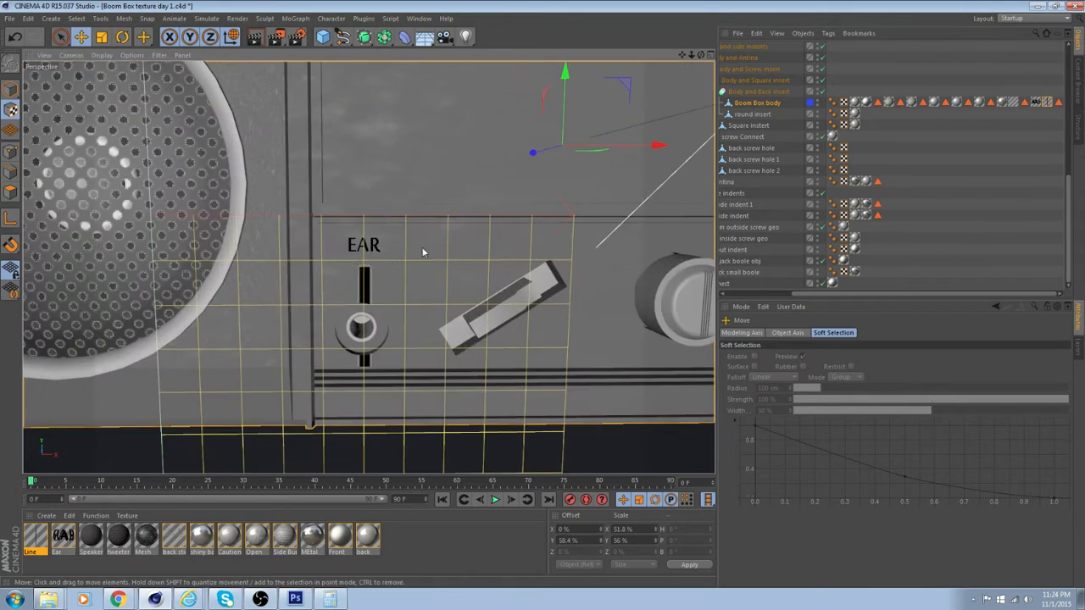
Narrow the Line texture to about 28.6% in X and move it over the headphone jack at offsets of about 11.6% X and 57.2% Y
{"action": "middle_click_drag", "start_coordinate": [416, 241], "coordinate": [412, 273], "text": "alt"}
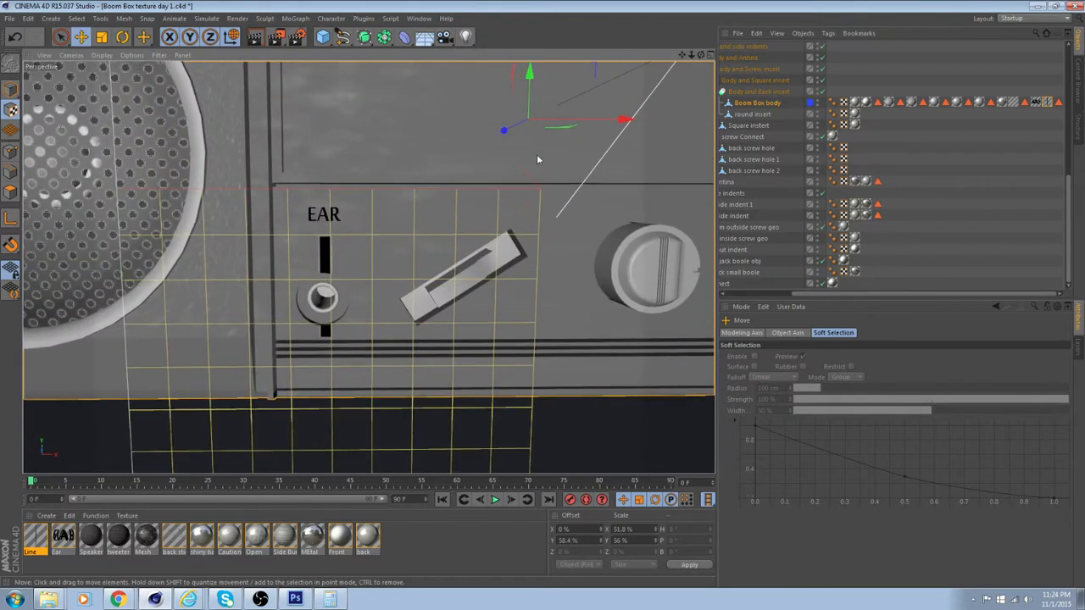
{"action": "left_click", "coordinate": [101, 37]}
{"action": "left_click_drag", "start_coordinate": [612, 118], "coordinate": [554, 133]}
{"action": "key", "text": "e"}
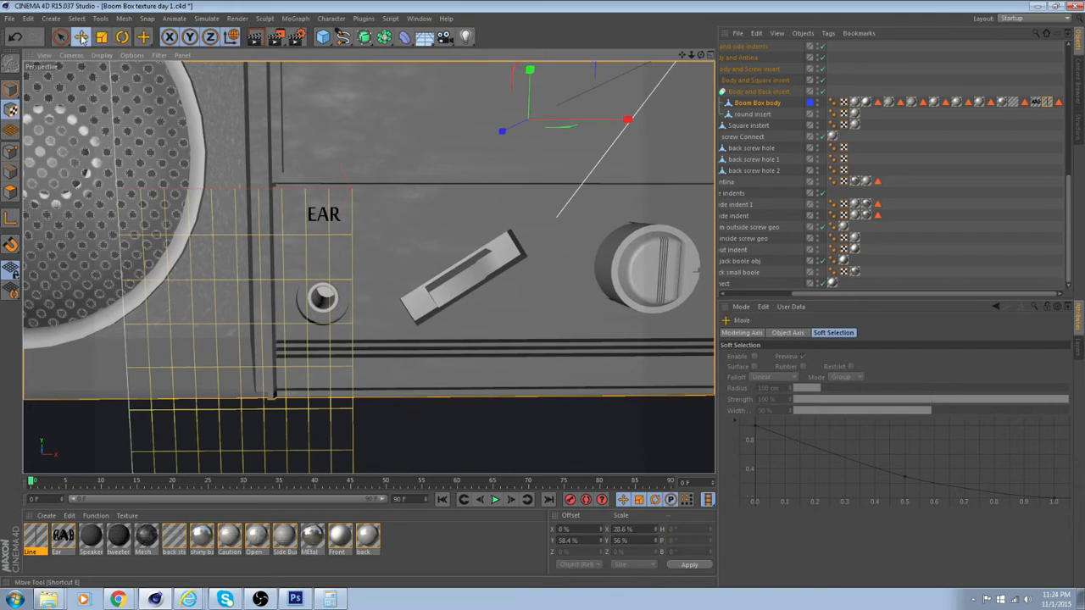
{"action": "left_click_drag", "start_coordinate": [631, 125], "coordinate": [659, 126]}
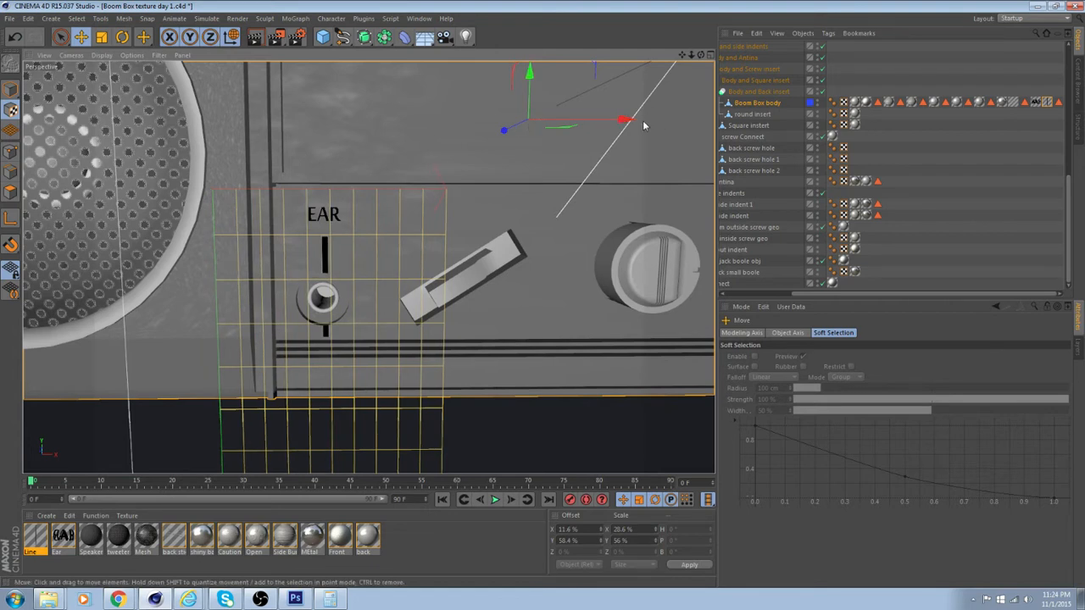
{"action": "left_click_drag", "start_coordinate": [531, 73], "coordinate": [531, 66]}
Shorten the Line texture to about 8% in Y and lower it below the EAR label to a Y offset of about 61.6%
{"action": "scroll", "coordinate": [447, 113], "scroll_direction": "down", "scroll_amount": 2}
{"action": "scroll", "coordinate": [118, 85], "scroll_direction": "down", "scroll_amount": 2}
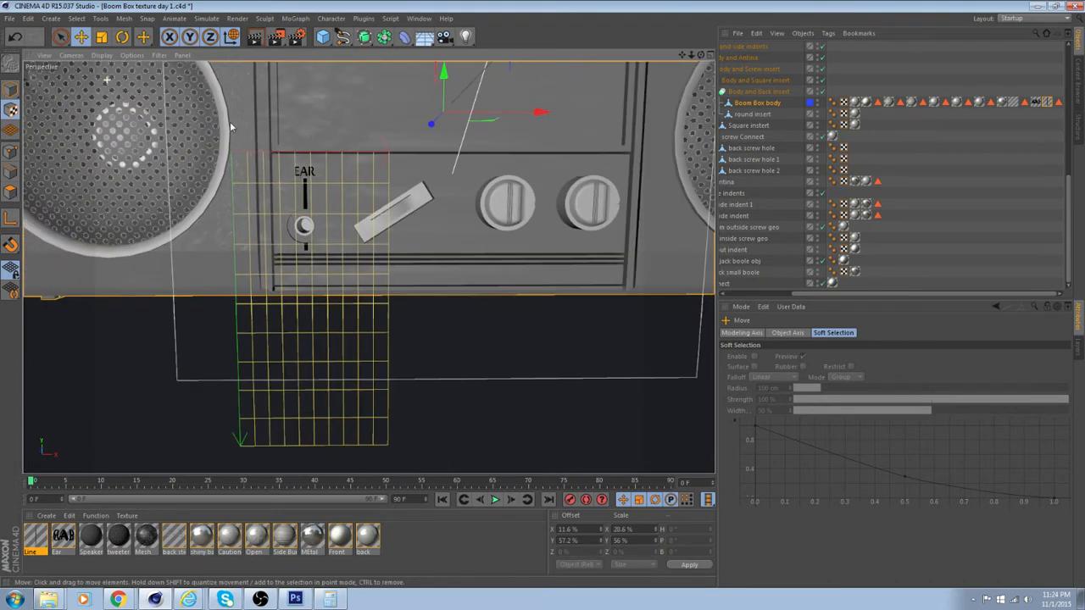
{"action": "left_click", "coordinate": [97, 40]}
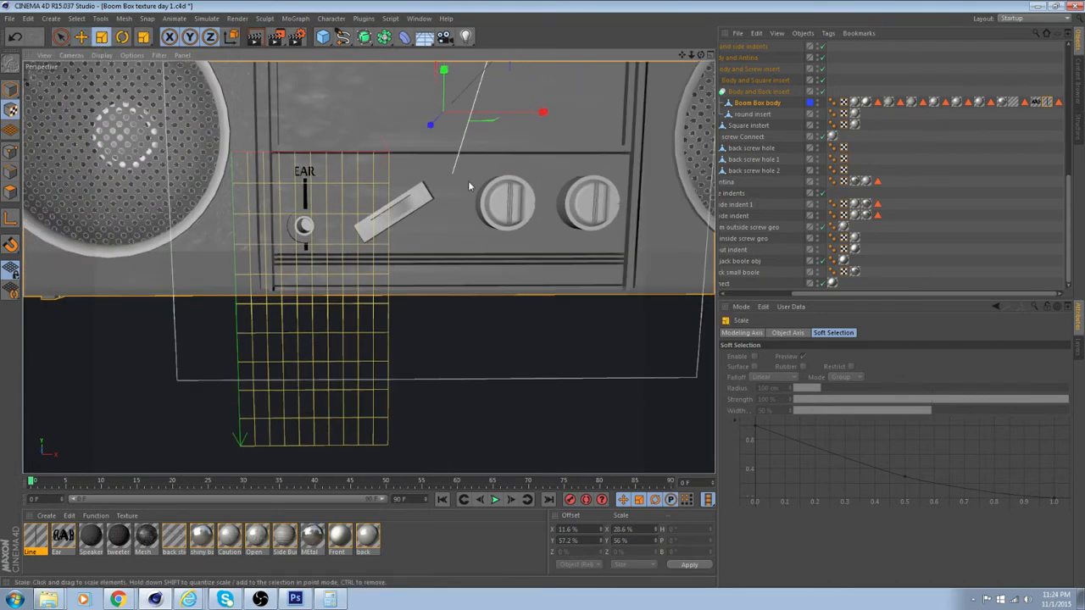
{"action": "left_click_drag", "start_coordinate": [444, 71], "coordinate": [445, 93]}
{"action": "scroll", "coordinate": [368, 166], "scroll_direction": "up", "scroll_amount": 2}
{"action": "scroll", "coordinate": [368, 166], "scroll_direction": "up", "scroll_amount": 5}
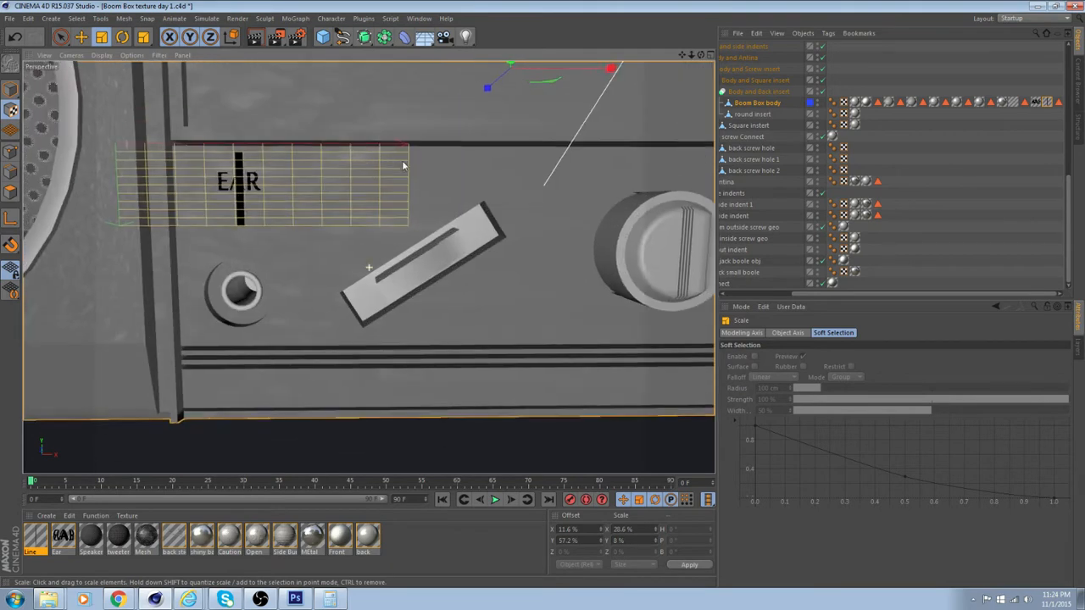
{"action": "left_click", "coordinate": [81, 38]}
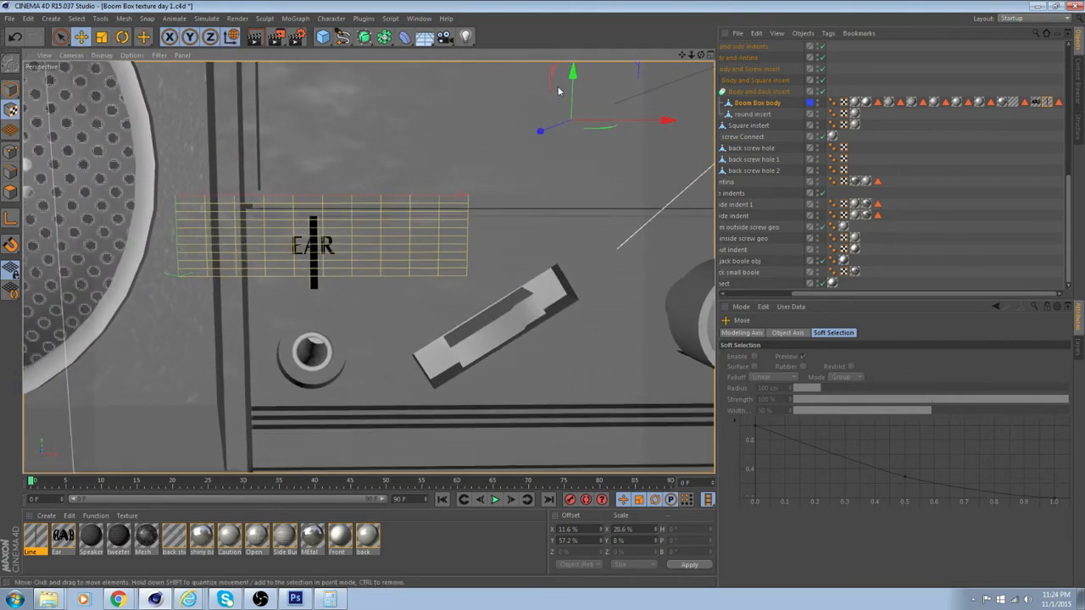
{"action": "left_click_drag", "start_coordinate": [573, 76], "coordinate": [572, 85]}
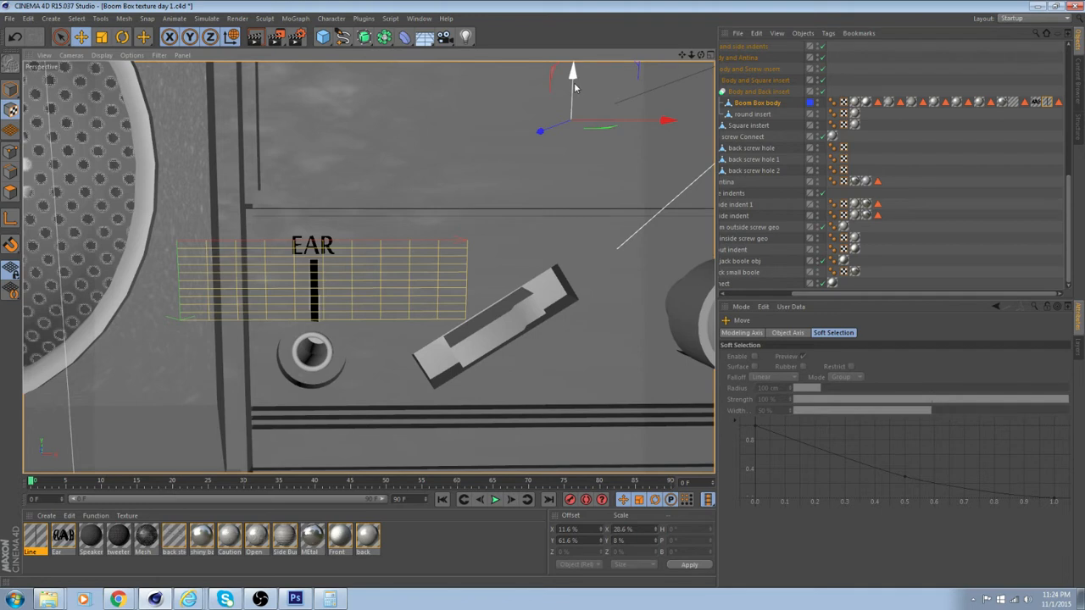
Fine-tune the Line texture's Y scale to about 5.8% so the line fits between the EAR label and the jack
{"action": "left_click", "coordinate": [100, 37]}
{"action": "left_click_drag", "start_coordinate": [573, 74], "coordinate": [572, 73]}
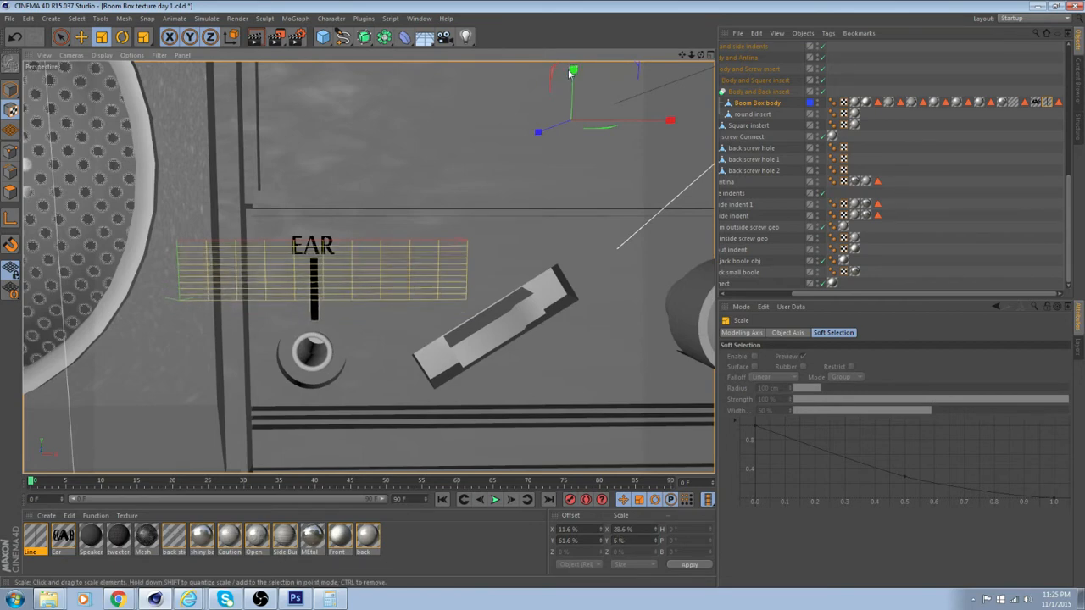
{"action": "left_click_drag", "start_coordinate": [447, 190], "coordinate": [458, 175], "text": "alt"}
{"action": "scroll", "coordinate": [371, 200], "scroll_direction": "up", "scroll_amount": 4}
{"action": "scroll", "coordinate": [372, 200], "scroll_direction": "up", "scroll_amount": 2}
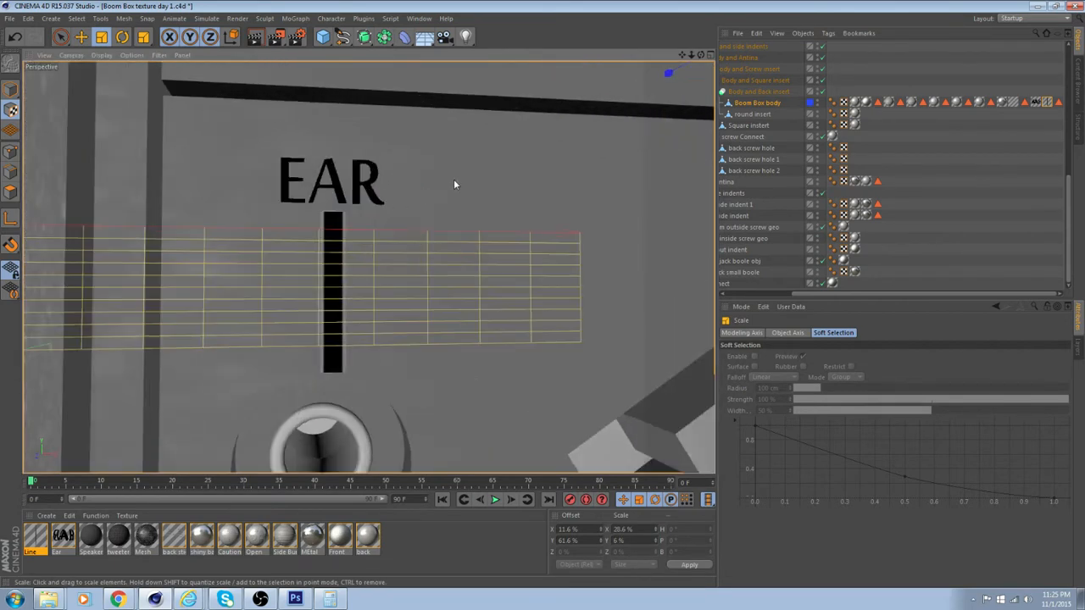
{"action": "scroll", "coordinate": [454, 179], "scroll_direction": "down", "scroll_amount": 4}
{"action": "middle_click_drag", "start_coordinate": [589, 126], "coordinate": [456, 224], "text": "alt"}
{"action": "left_click_drag", "start_coordinate": [586, 71], "coordinate": [589, 74]}
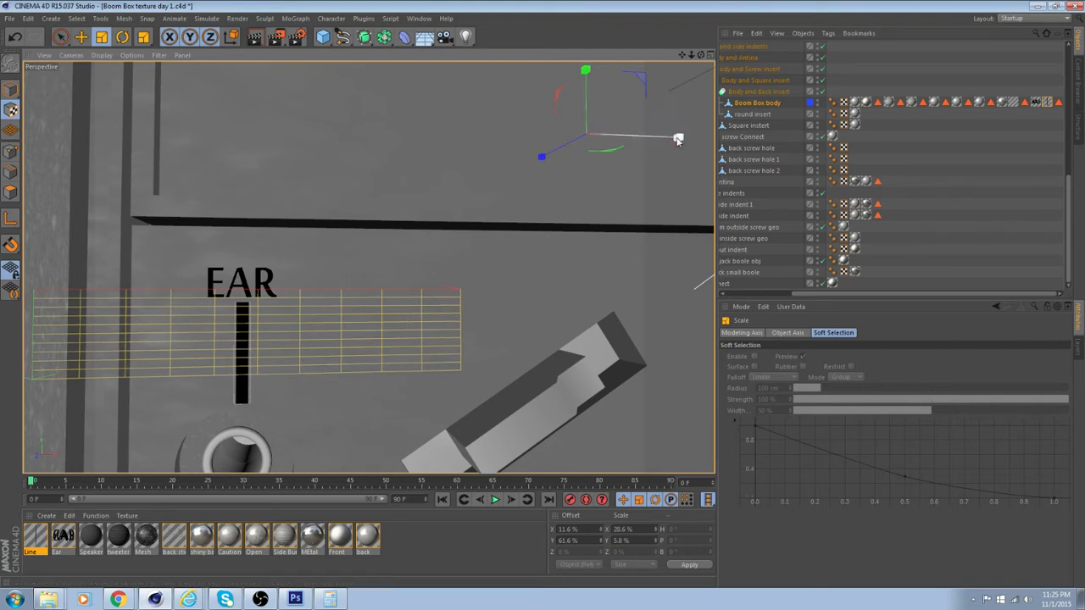
Thin the Line texture to about 15.2% in X and recenter it under the EAR label at an X offset of about 18%
{"action": "mouse_move", "coordinate": [678, 139]}
{"action": "left_mouse_down"}
{"action": "mouse_move", "coordinate": [638, 152]}
{"action": "mouse_move", "coordinate": [694, 140]}
{"action": "left_mouse_up"}
{"action": "key", "text": "e"}
{"action": "key", "text": "ctrl+z"}
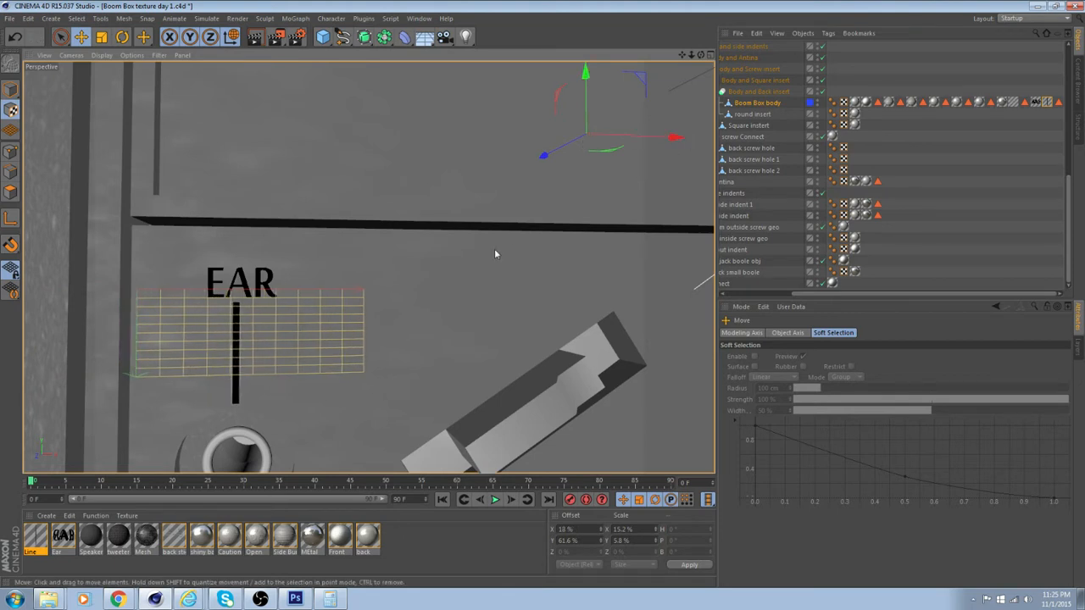
Examine the line's alignment between the EAR label and the headphone jack from several distances and angles
{"action": "left_click_drag", "start_coordinate": [494, 248], "coordinate": [375, 238], "text": "alt"}
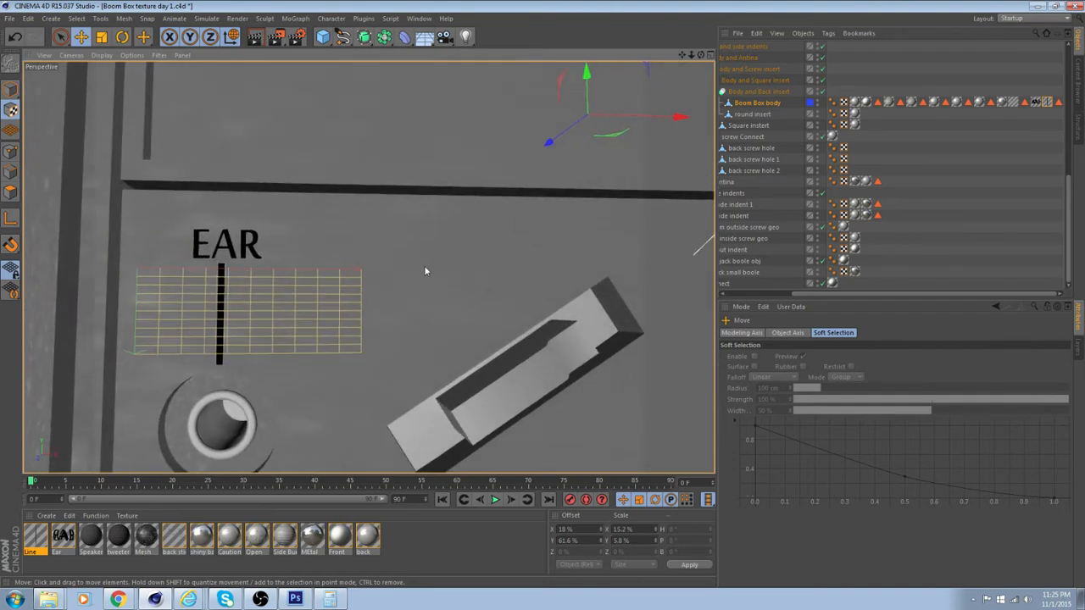
{"action": "scroll", "coordinate": [424, 265], "scroll_direction": "up", "scroll_amount": 3}
{"action": "scroll", "coordinate": [301, 238], "scroll_direction": "up", "scroll_amount": 5}
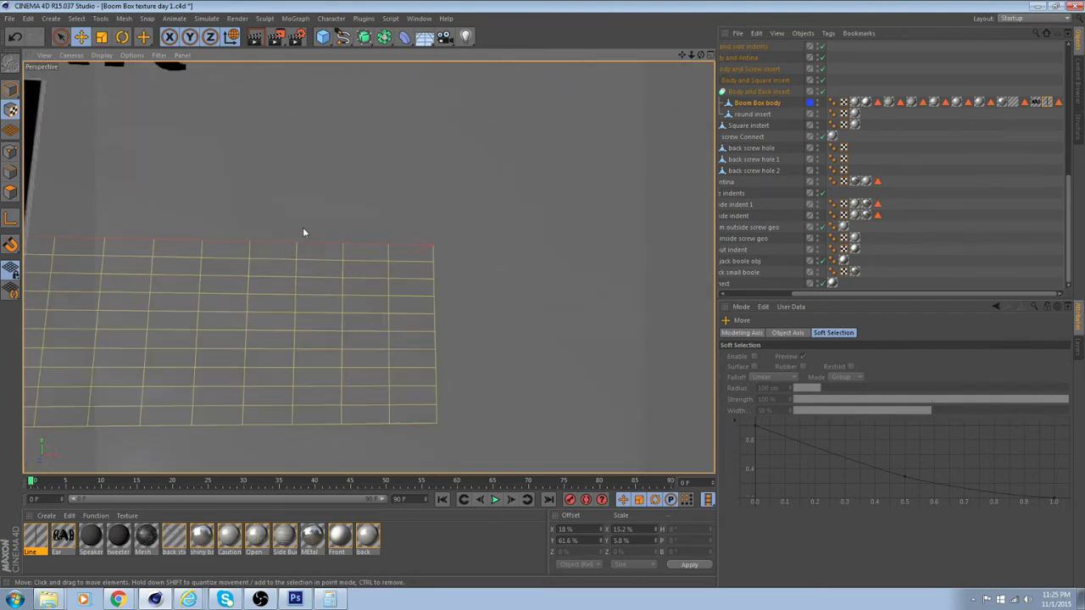
{"action": "middle_click_drag", "start_coordinate": [303, 227], "coordinate": [370, 203], "text": "alt"}
{"action": "scroll", "coordinate": [369, 203], "scroll_direction": "down", "scroll_amount": 4}
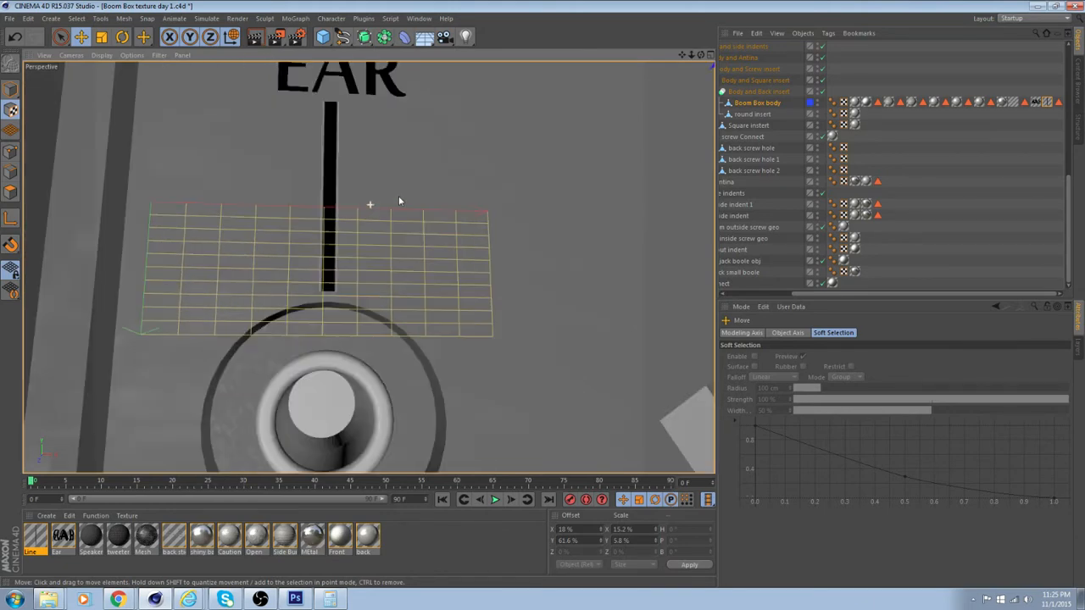
{"action": "left_click_drag", "start_coordinate": [398, 201], "coordinate": [417, 226], "text": "alt"}
{"action": "scroll", "coordinate": [552, 156], "scroll_direction": "down", "scroll_amount": 3}
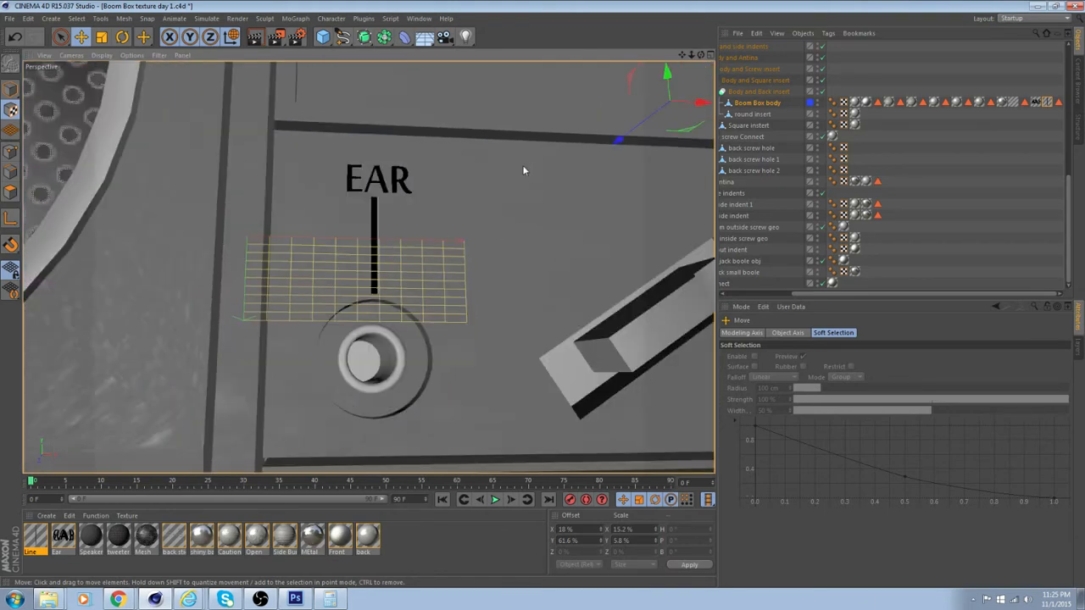
{"action": "mouse_move", "coordinate": [523, 171]}
{"action": "left_mouse_down", "text": "alt"}
{"action": "mouse_move", "coordinate": [487, 196]}
{"action": "mouse_move", "coordinate": [528, 172]}
{"action": "left_mouse_up", "text": "alt"}
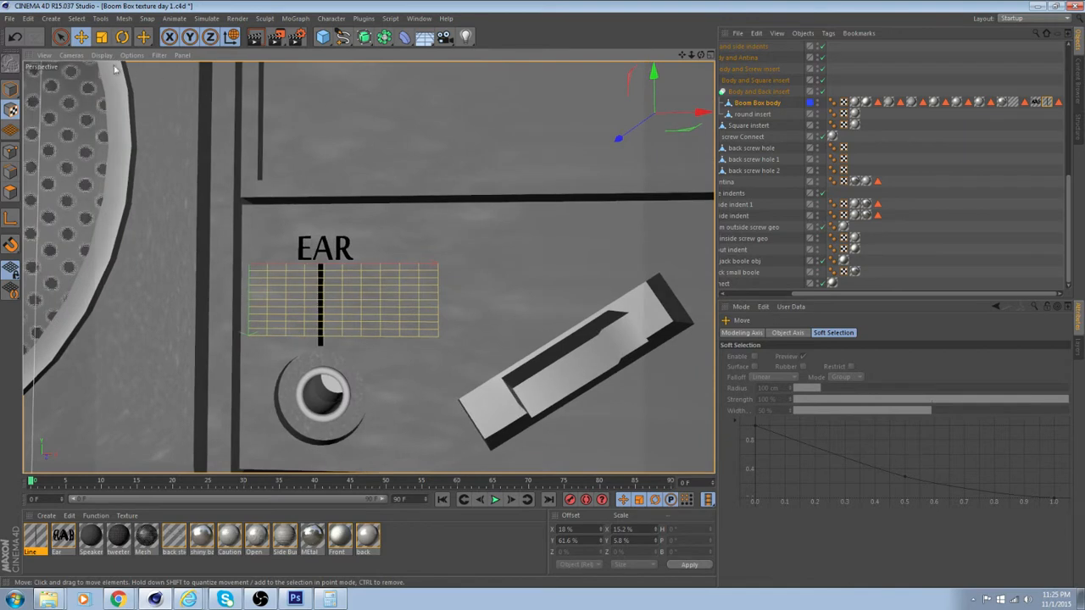
Reduce the Line texture's Y scale to about 5.2% and lower it slightly to a Y offset of about 61.8%
{"action": "key", "text": "t"}
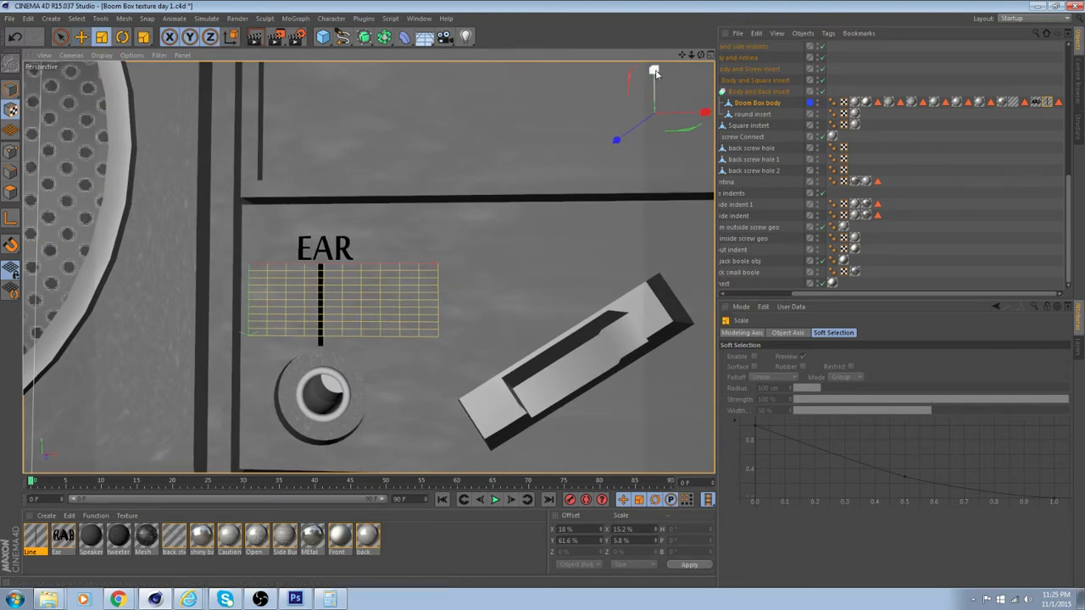
{"action": "left_click_drag", "start_coordinate": [655, 73], "coordinate": [655, 75]}
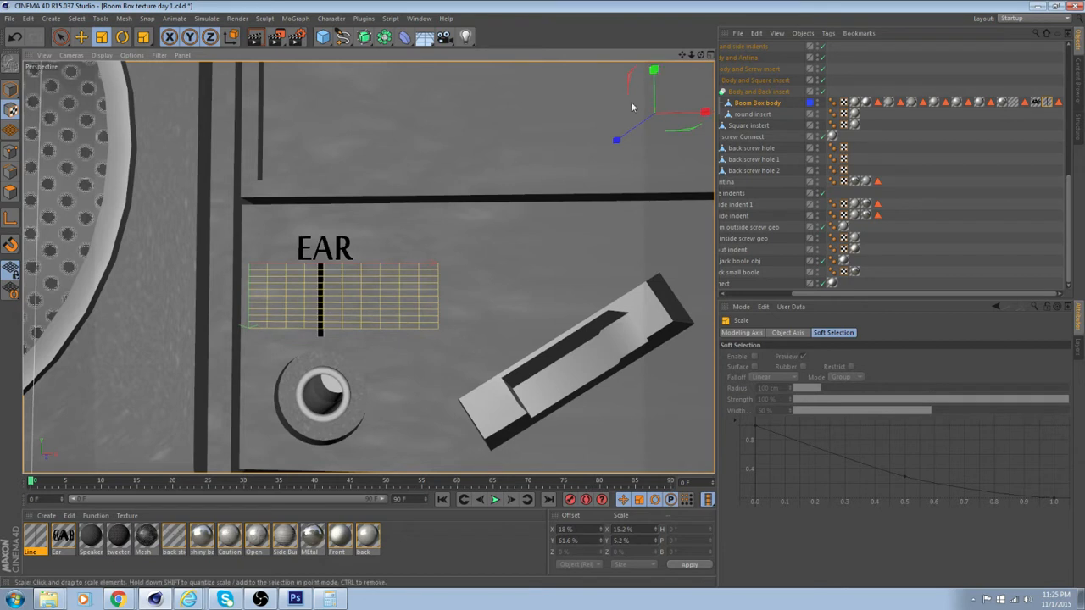
{"action": "left_click", "coordinate": [80, 37]}
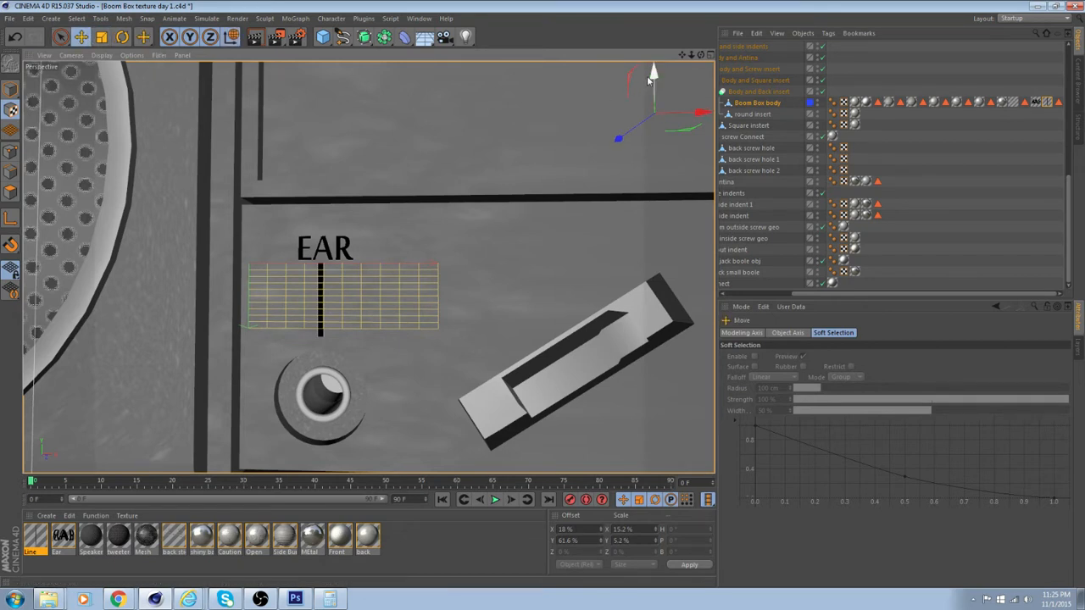
{"action": "left_click_drag", "start_coordinate": [653, 75], "coordinate": [654, 78]}
{"action": "left_click_drag", "start_coordinate": [492, 204], "coordinate": [465, 262], "text": "alt"}
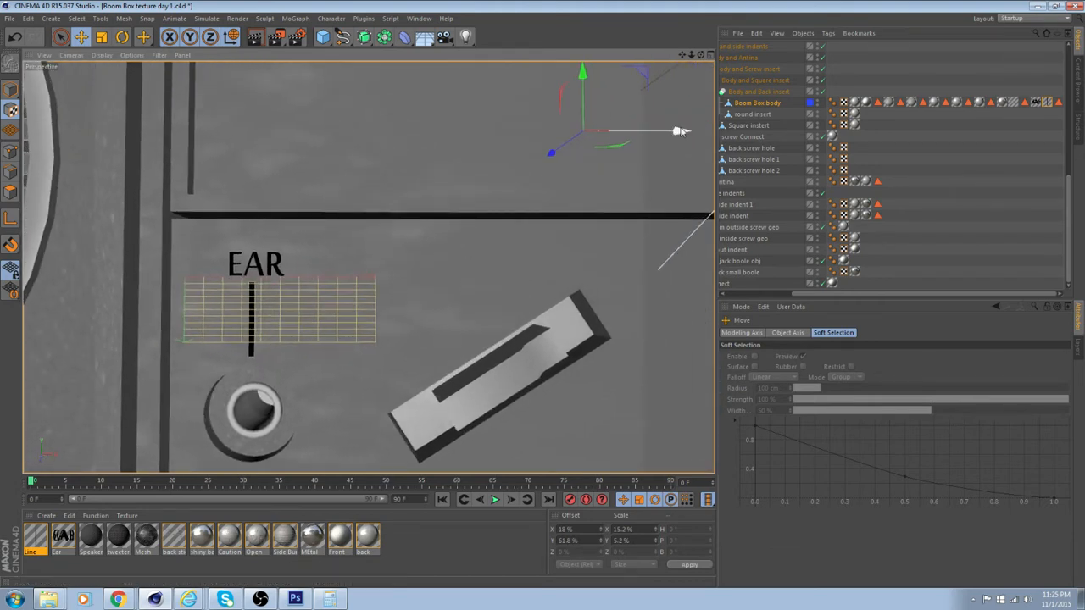
Return from texture editing to Model mode and inspect the line between the EAR label and the headphone jack
{"action": "left_click_drag", "start_coordinate": [683, 131], "coordinate": [682, 131]}
{"action": "scroll", "coordinate": [430, 227], "scroll_direction": "down", "scroll_amount": 2}
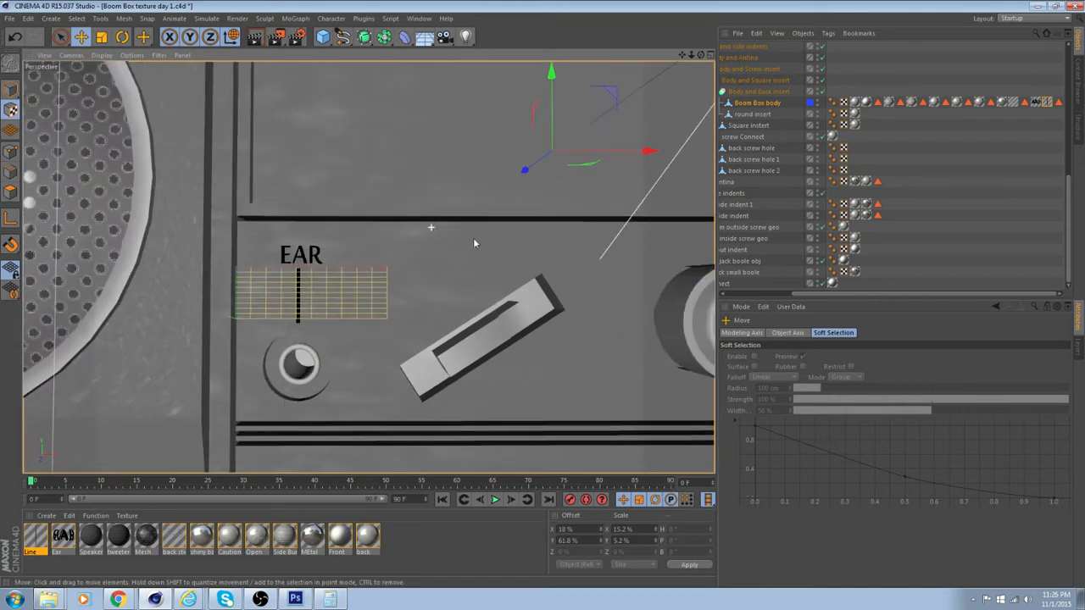
{"action": "left_click", "coordinate": [418, 555]}
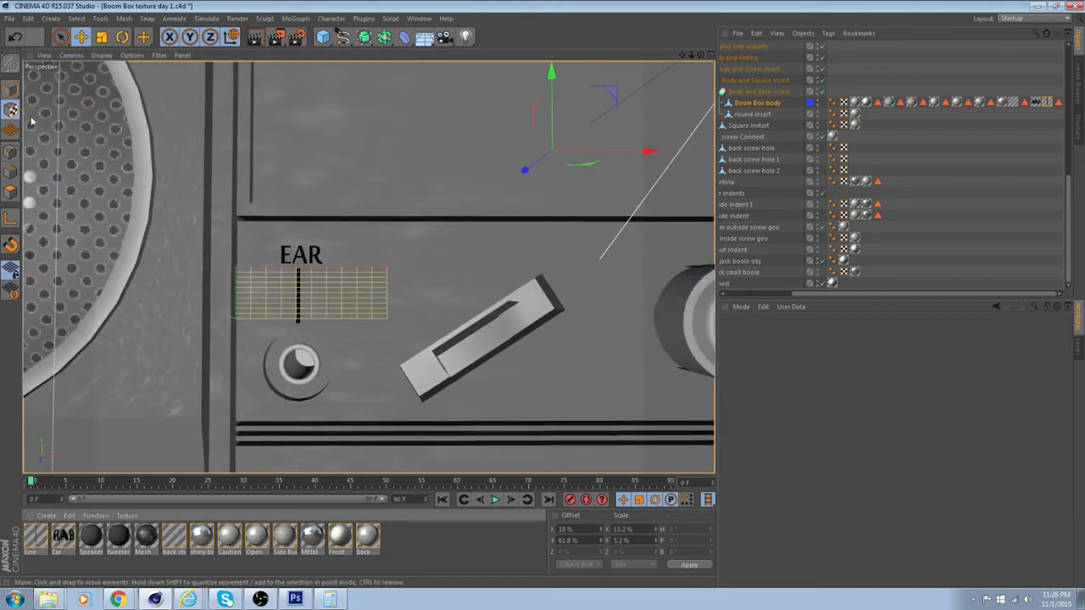
{"action": "left_click", "coordinate": [11, 89]}
{"action": "mouse_move", "coordinate": [368, 266]}
{"action": "left_mouse_down", "text": "alt"}
{"action": "mouse_move", "coordinate": [402, 269]}
{"action": "mouse_move", "coordinate": [368, 265]}
{"action": "left_mouse_up", "text": "alt"}
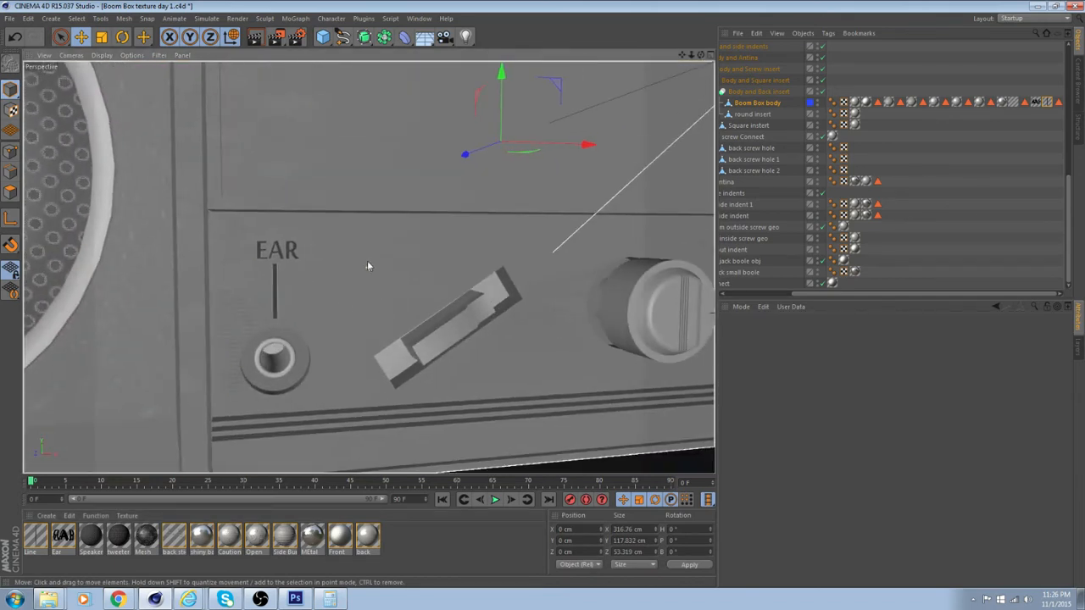
{"action": "left_click_drag", "start_coordinate": [482, 322], "coordinate": [406, 311], "text": "alt"}
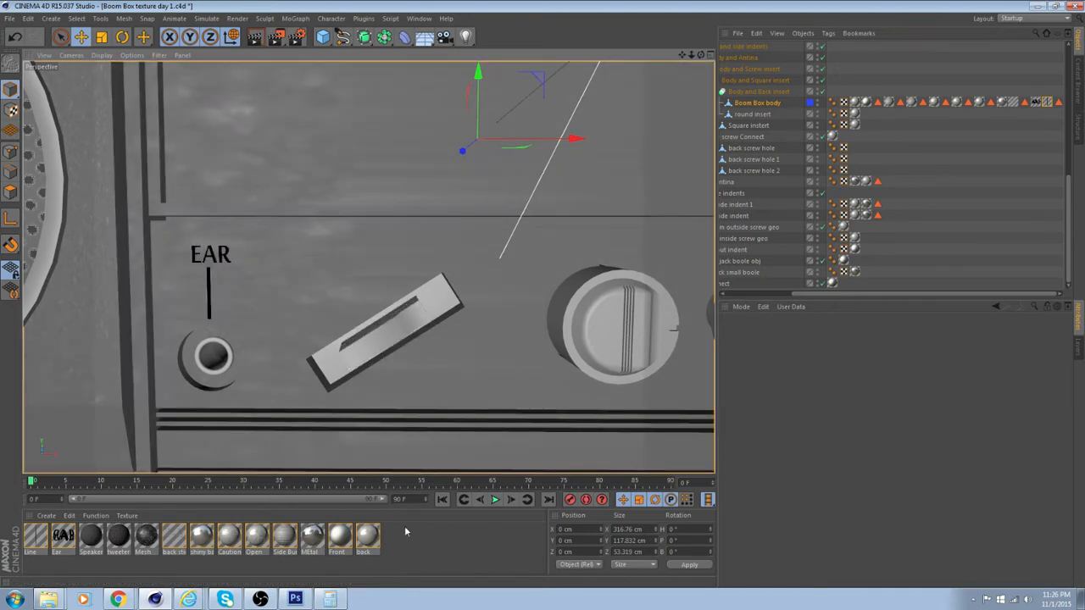
Create a material named AMFM with Specular disabled and load AM_FM.psd as its Color texture
{"action": "double_click", "coordinate": [404, 530]}
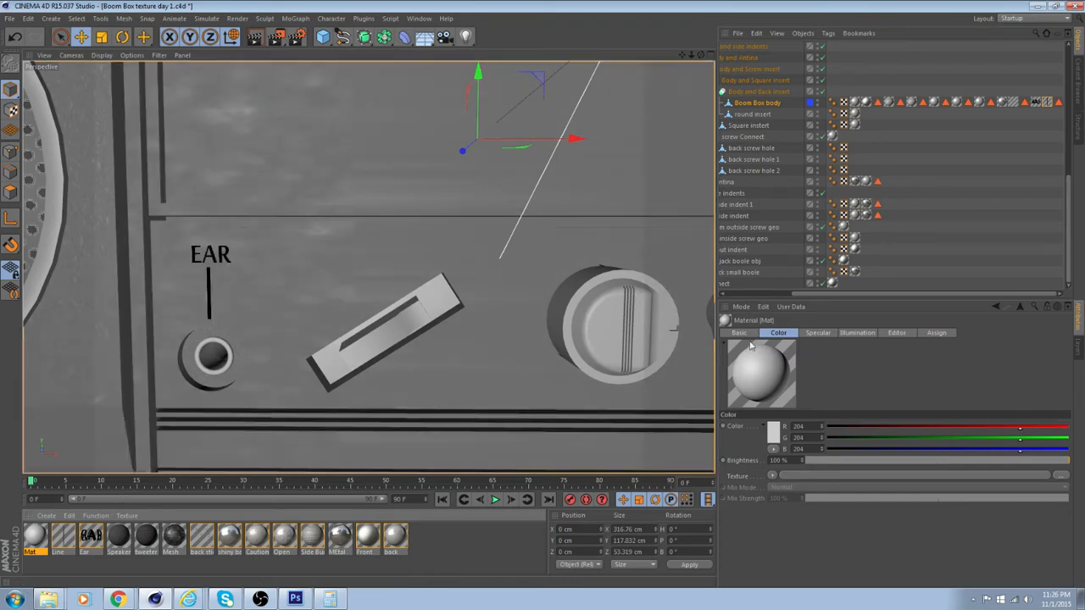
{"action": "double_click", "coordinate": [47, 541]}
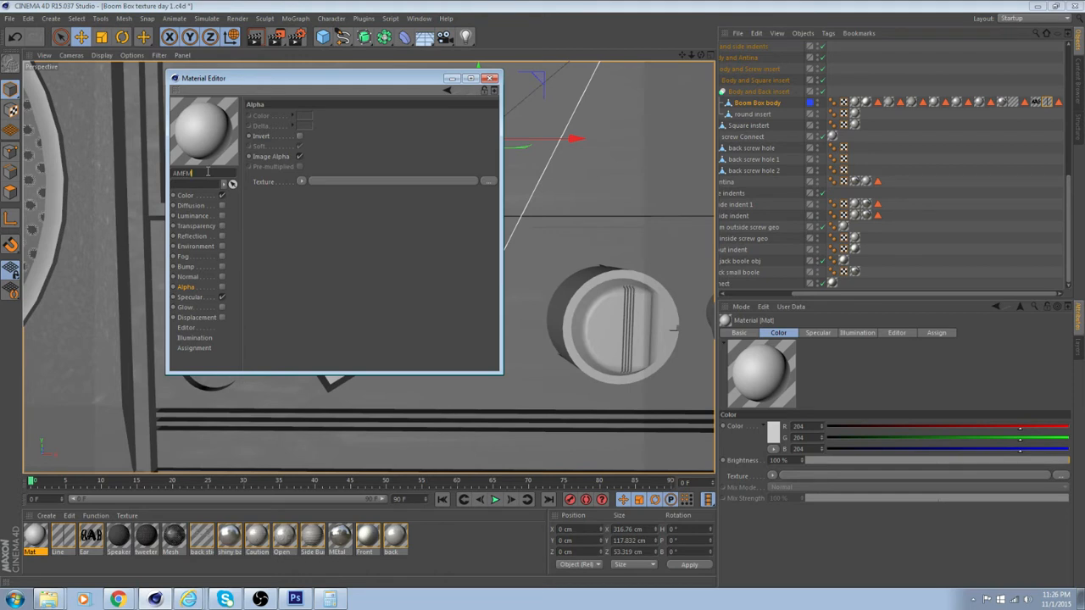
{"action": "left_click", "coordinate": [195, 197]}
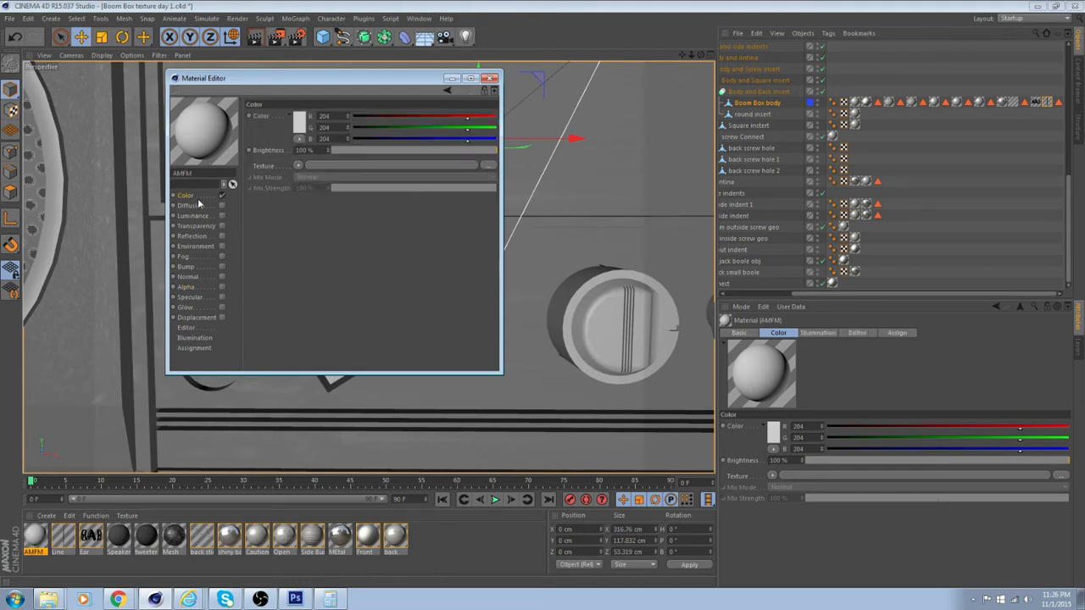
{"action": "left_click", "coordinate": [334, 162]}
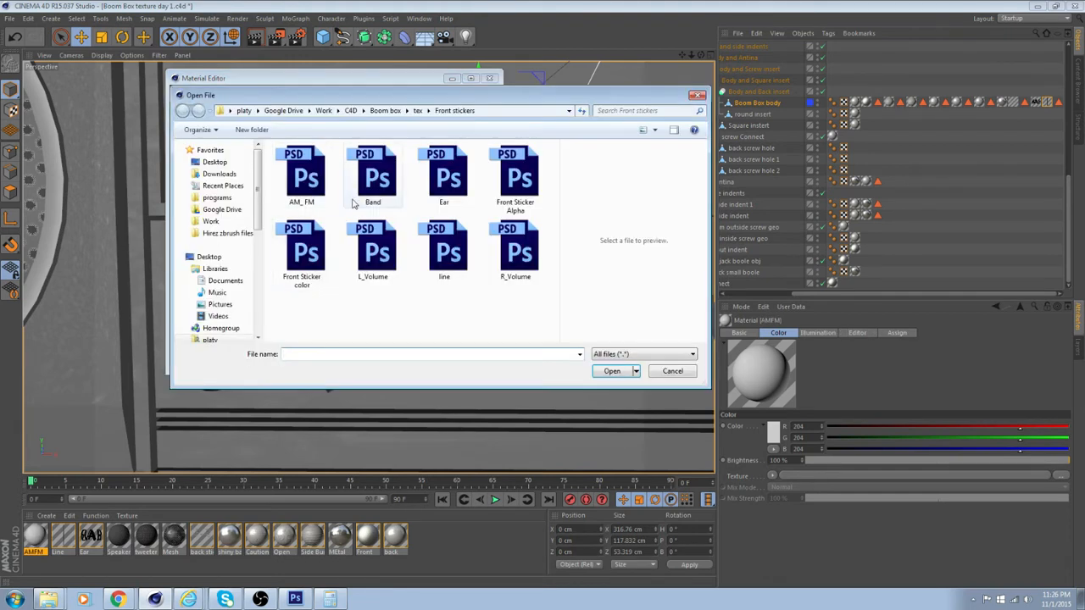
{"action": "left_click", "coordinate": [329, 185]}
{"action": "left_click", "coordinate": [612, 370]}
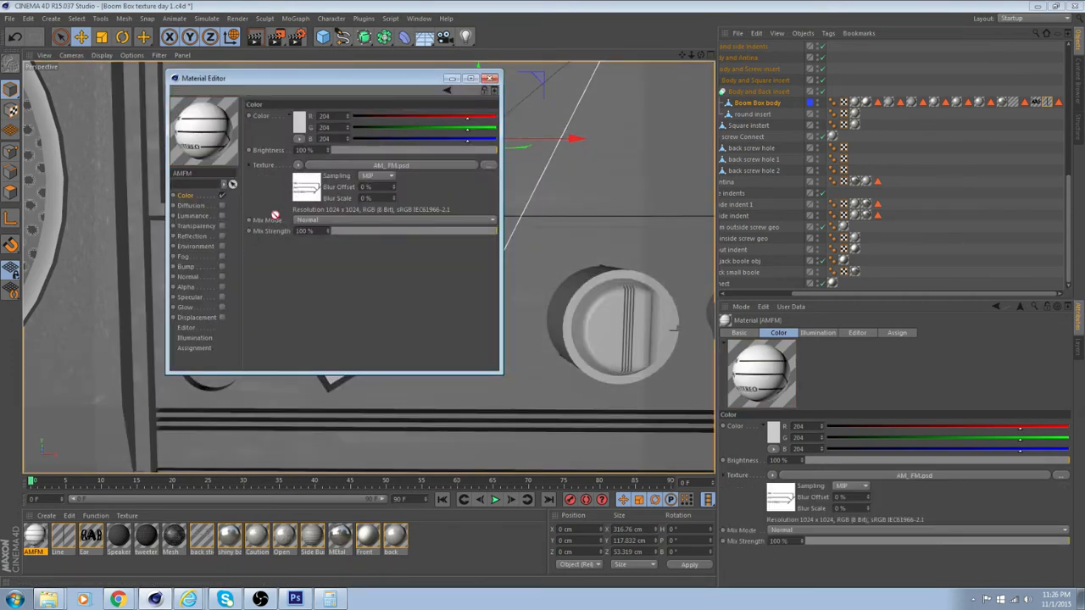
Enable Alpha on the AMFM material using AM_FM.psd, with Soft off and Invert on
{"action": "left_click", "coordinate": [205, 288]}
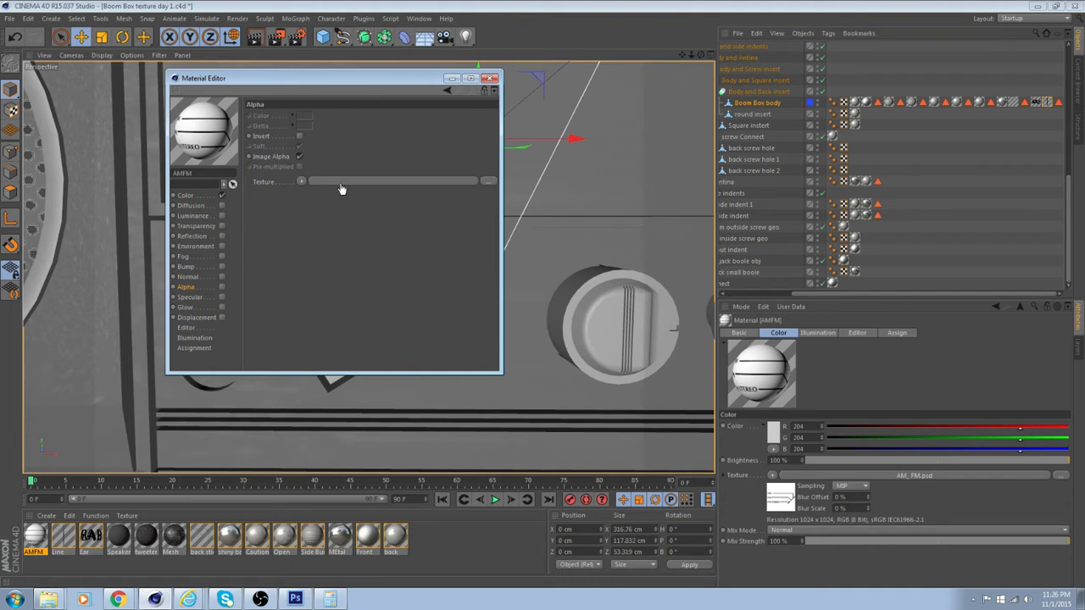
{"action": "left_click_drag", "start_coordinate": [341, 188], "coordinate": [354, 182]}
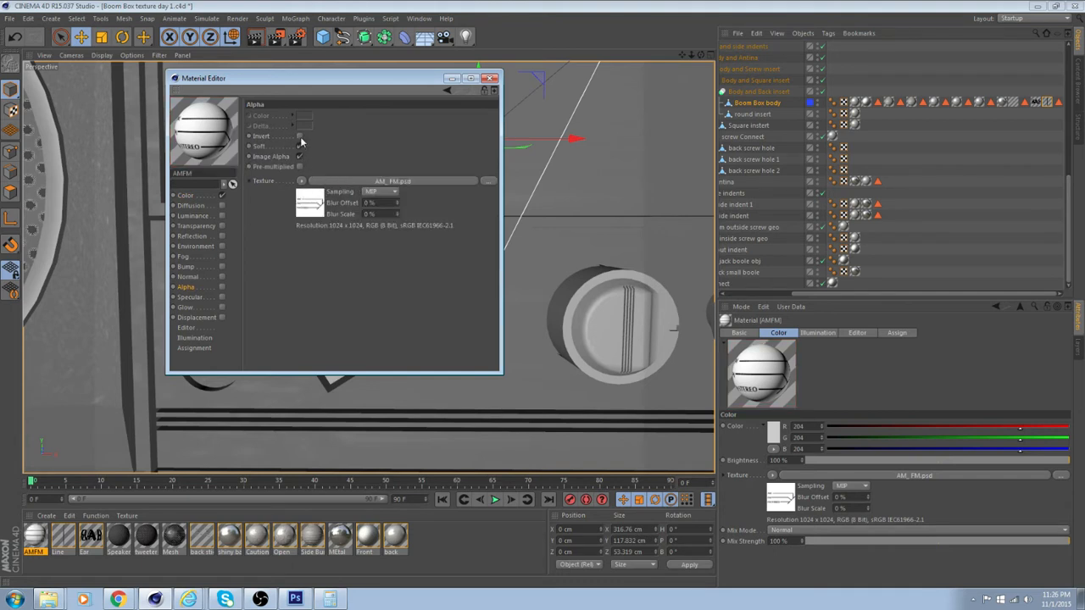
{"action": "left_click", "coordinate": [221, 285]}
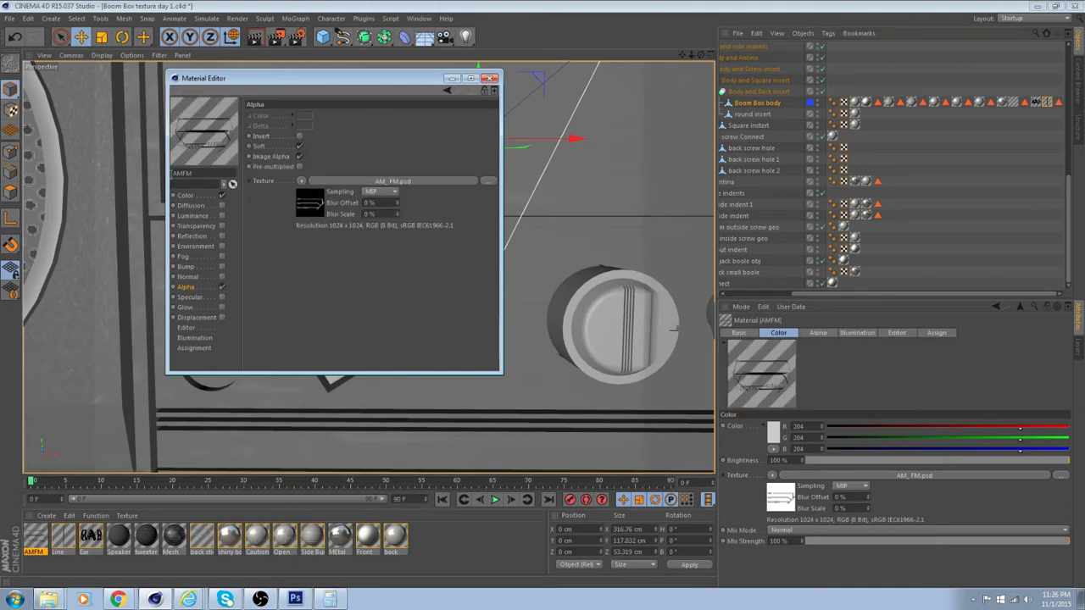
{"action": "left_click", "coordinate": [300, 147]}
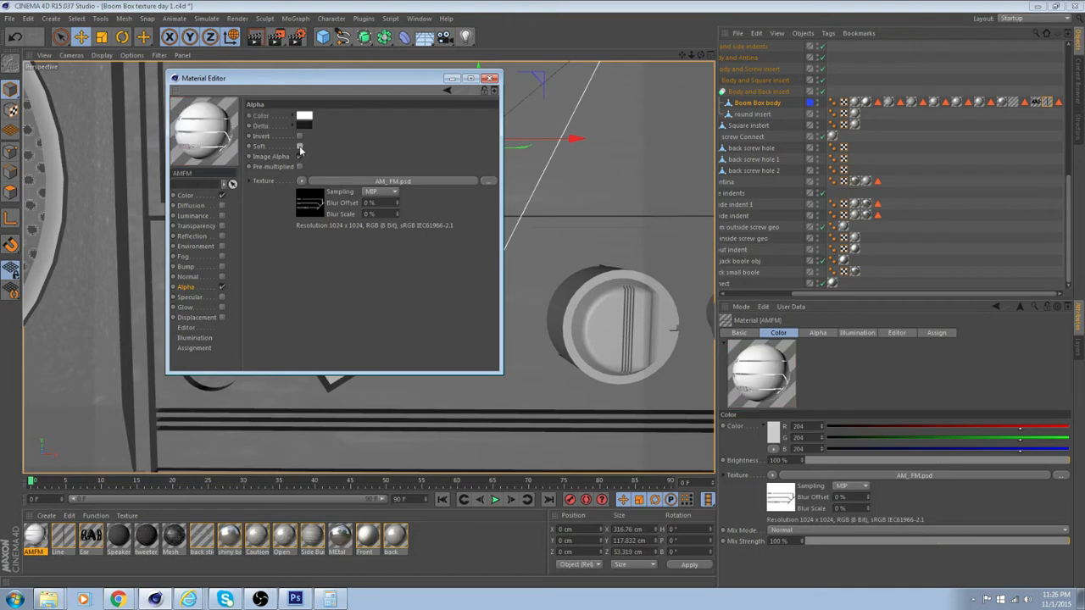
{"action": "left_click", "coordinate": [299, 156]}
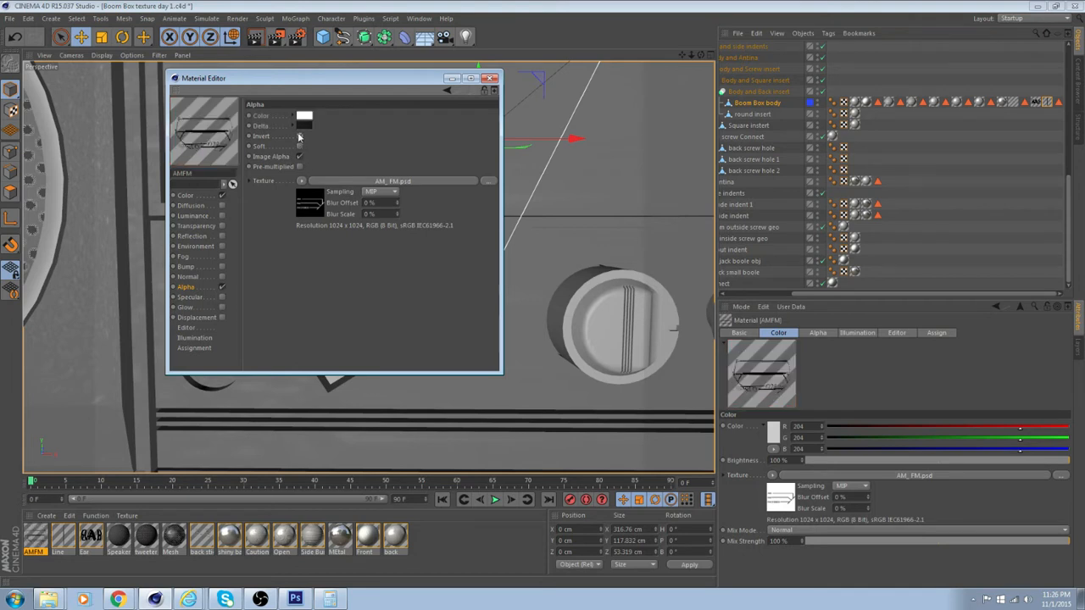
{"action": "left_click", "coordinate": [491, 79]}
Turn Soft off and Invert on in the Line material's Alpha channel
{"action": "left_click", "coordinate": [63, 536]}
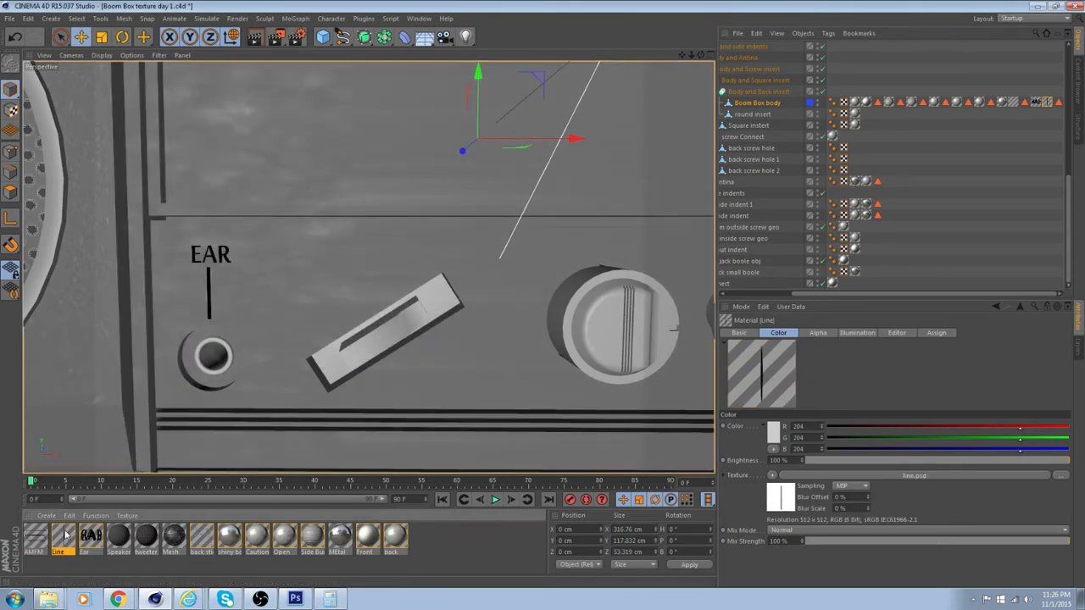
{"action": "double_click", "coordinate": [64, 534]}
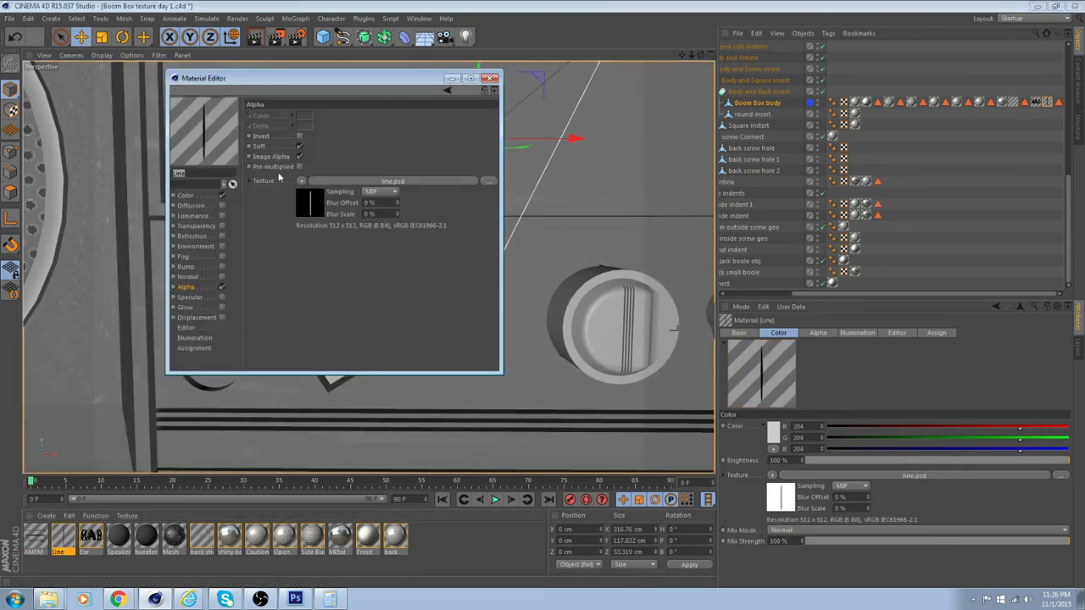
{"action": "left_click", "coordinate": [299, 136]}
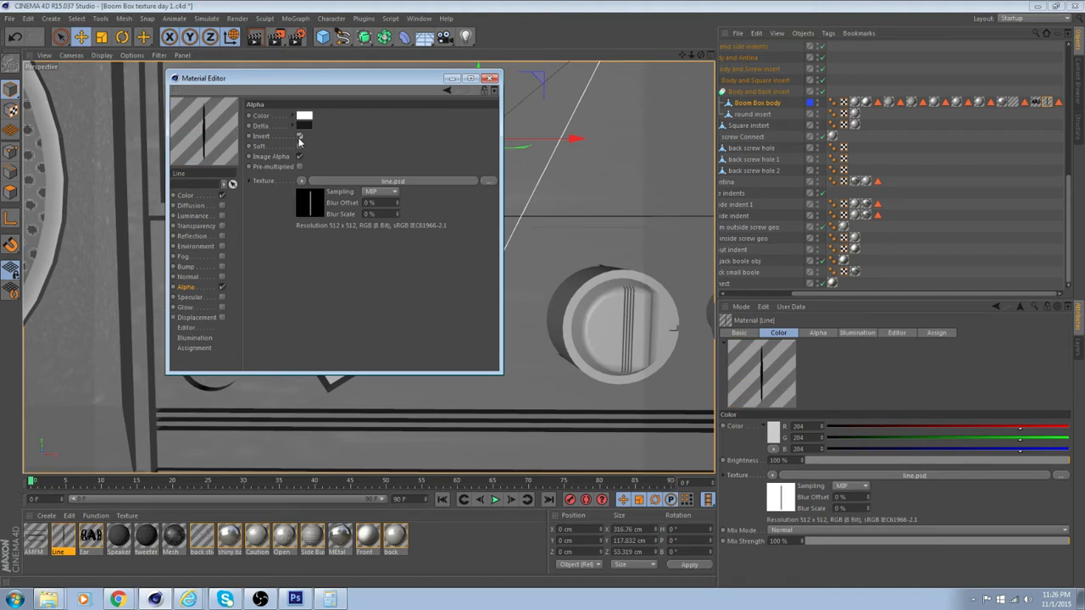
{"action": "left_click", "coordinate": [489, 78]}
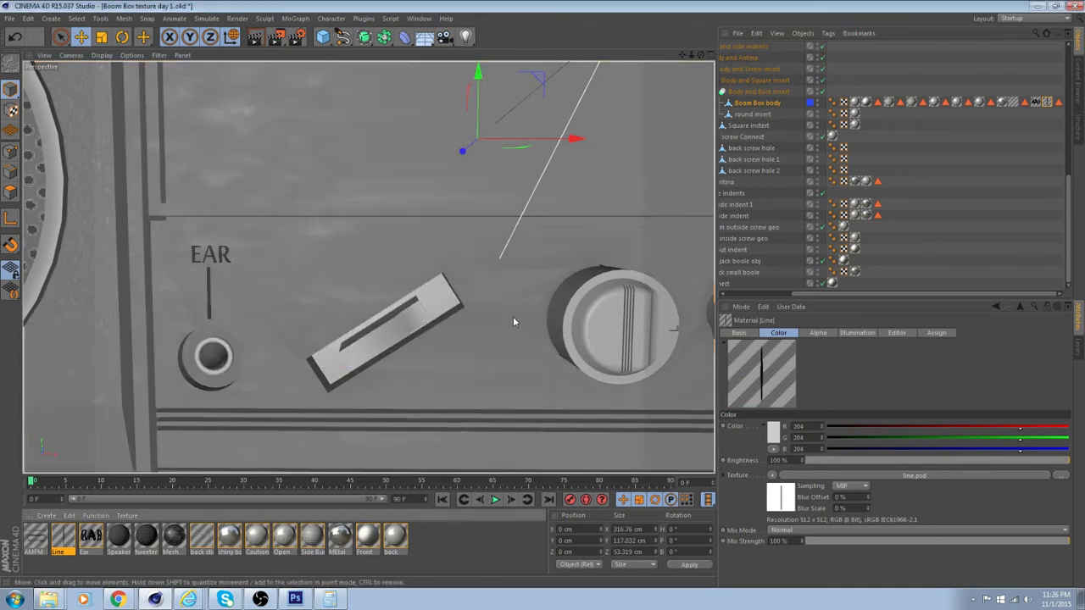
Select the two Boom Box body polygons behind the EAR label and slanted switch, and apply the AMFM material to them
{"action": "left_click_drag", "start_coordinate": [513, 317], "coordinate": [435, 324], "text": "alt"}
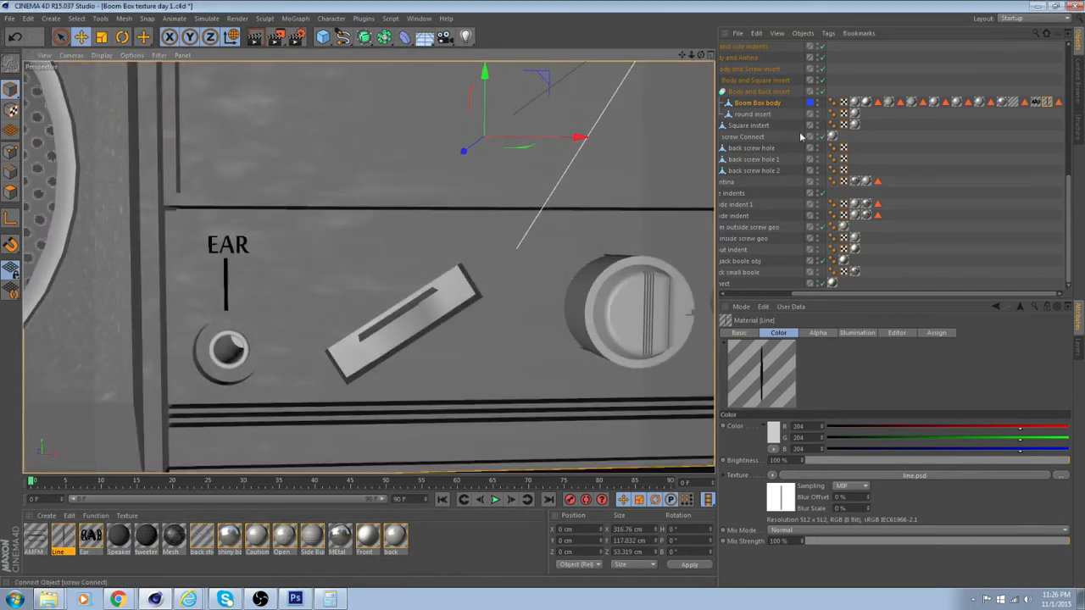
{"action": "left_click", "coordinate": [780, 102]}
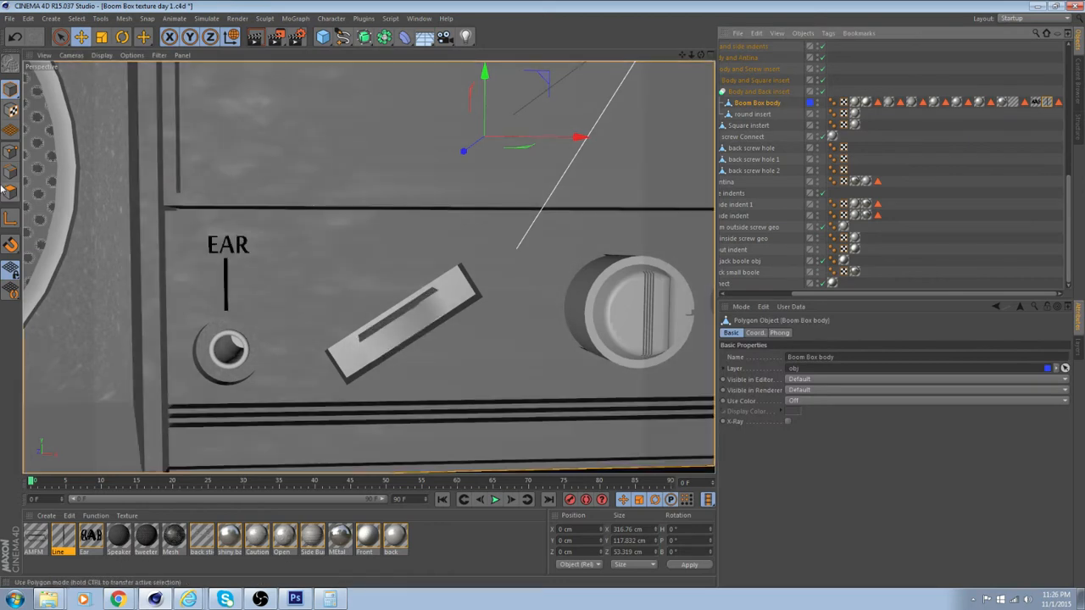
{"action": "left_click", "coordinate": [10, 193]}
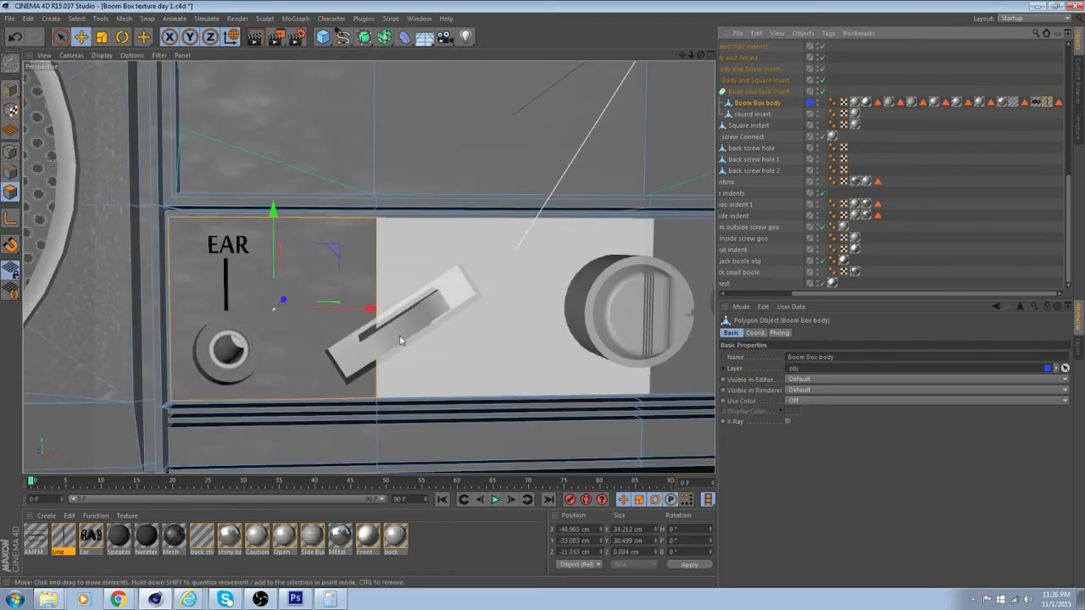
{"action": "left_click", "coordinate": [449, 354]}
{"action": "left_click", "coordinate": [322, 334], "text": "shift"}
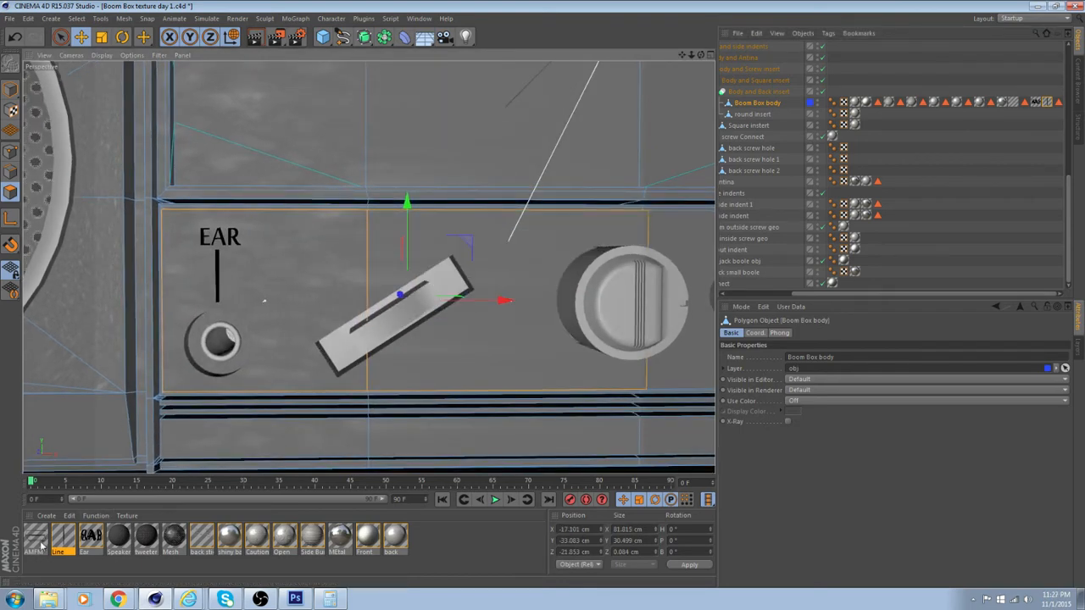
{"action": "left_click_drag", "start_coordinate": [42, 546], "coordinate": [40, 534]}
{"action": "left_click_drag", "start_coordinate": [483, 346], "coordinate": [481, 343]}
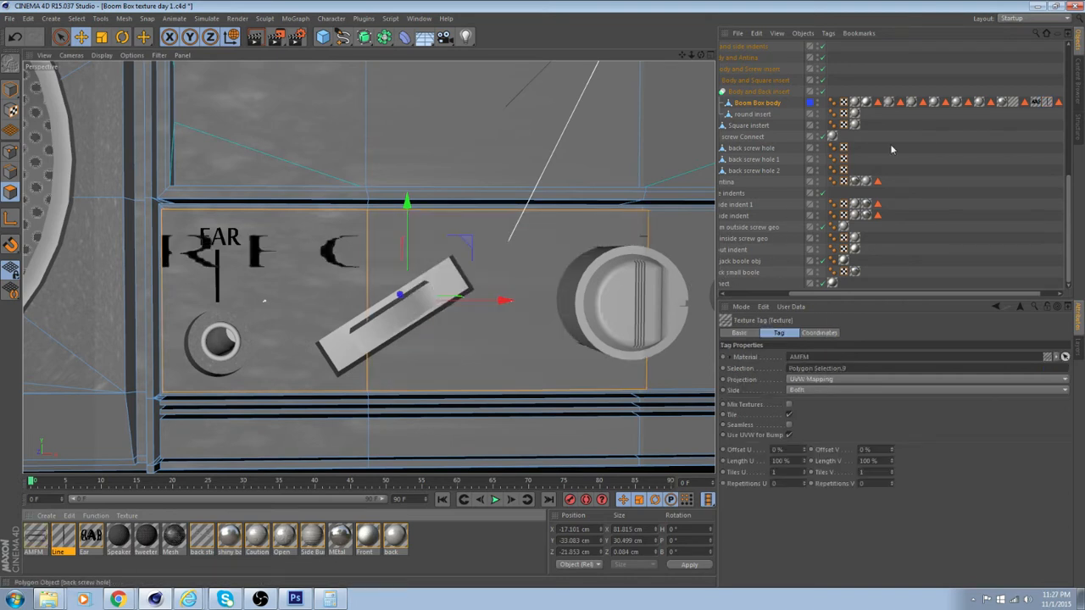
Set the AMFM texture tag to Flat projection with Repetitions U and V of 1
{"action": "left_click_drag", "start_coordinate": [934, 293], "coordinate": [983, 292]}
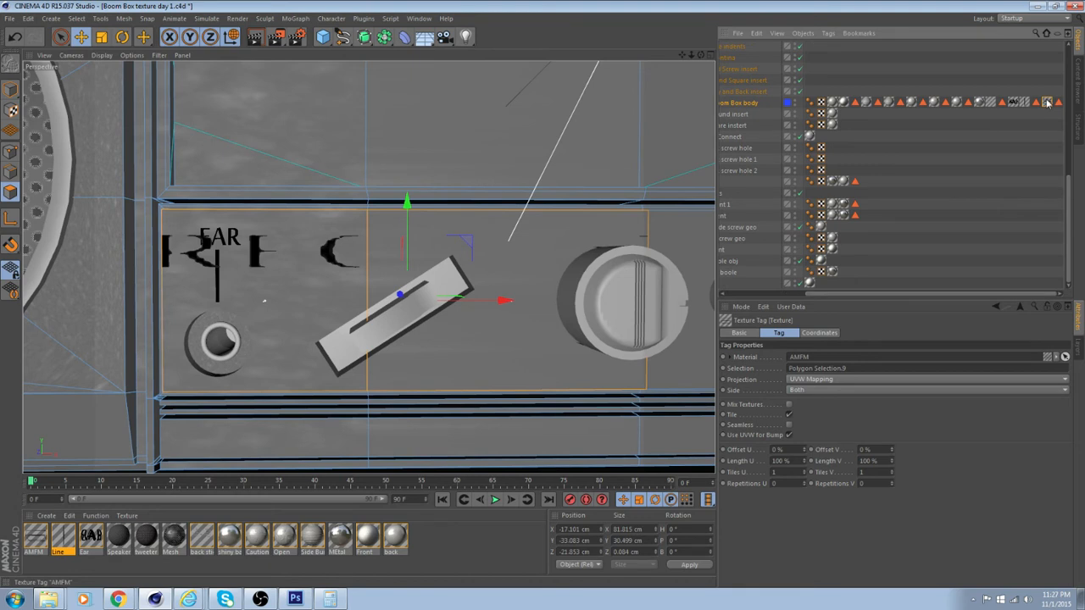
{"action": "middle_click_drag", "start_coordinate": [465, 336], "coordinate": [412, 335], "text": "alt"}
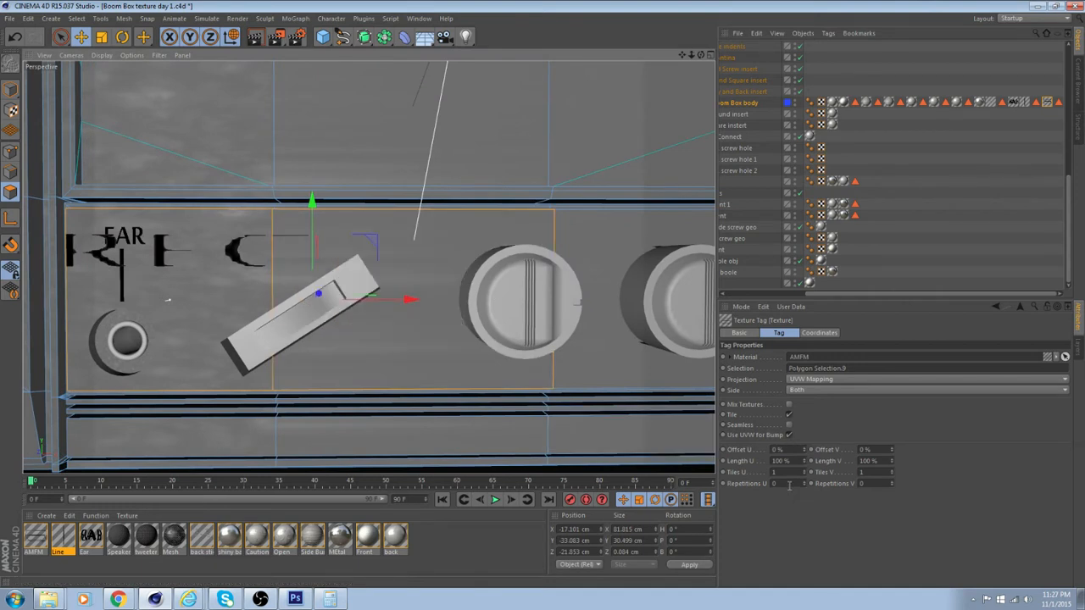
{"action": "left_click", "coordinate": [835, 378]}
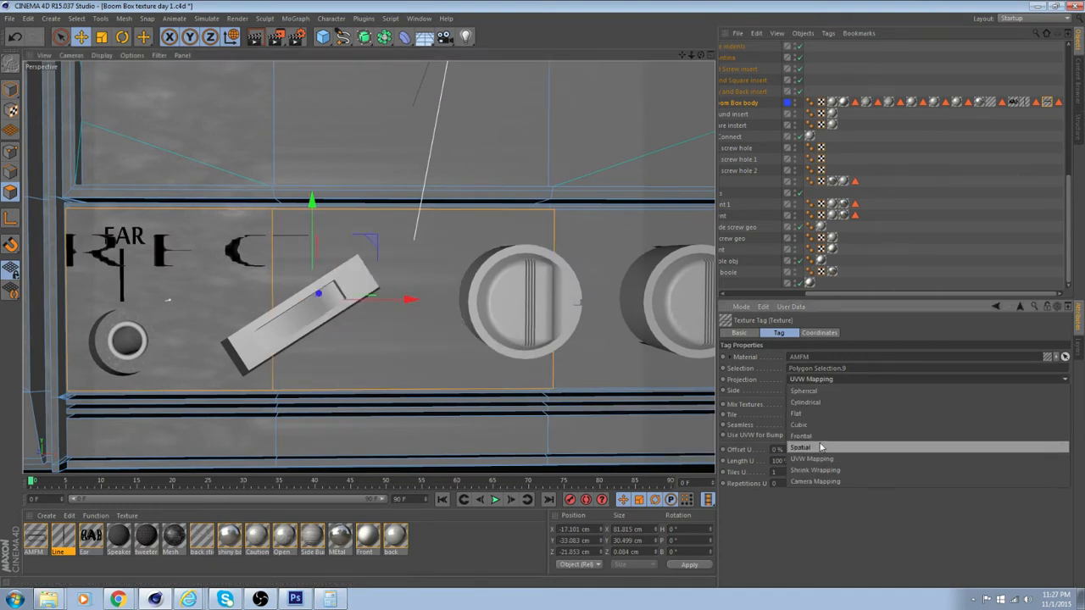
{"action": "left_click", "coordinate": [821, 412]}
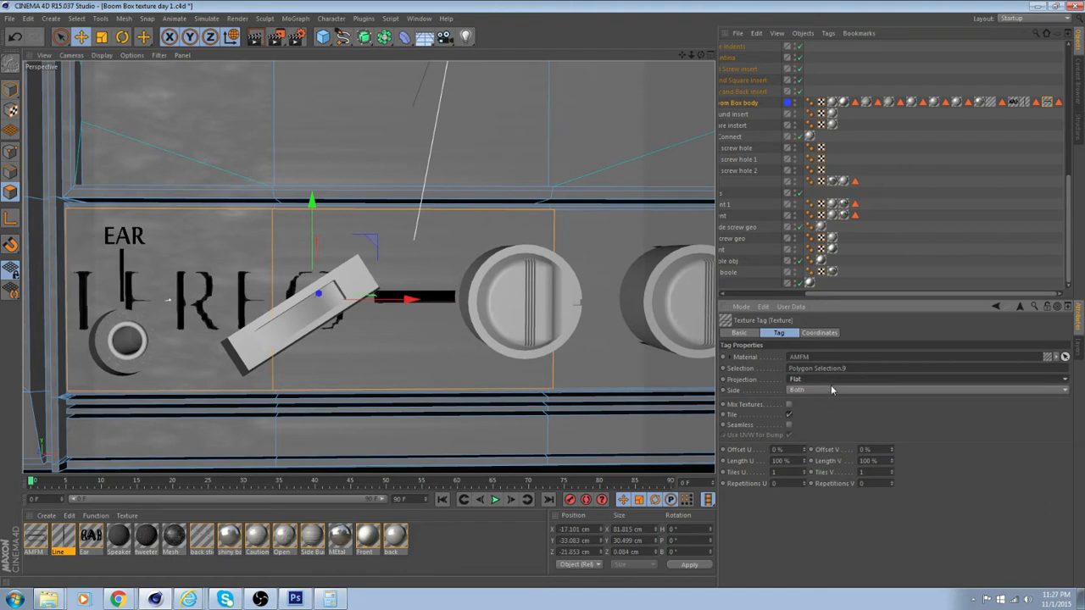
{"action": "left_click", "coordinate": [792, 483]}
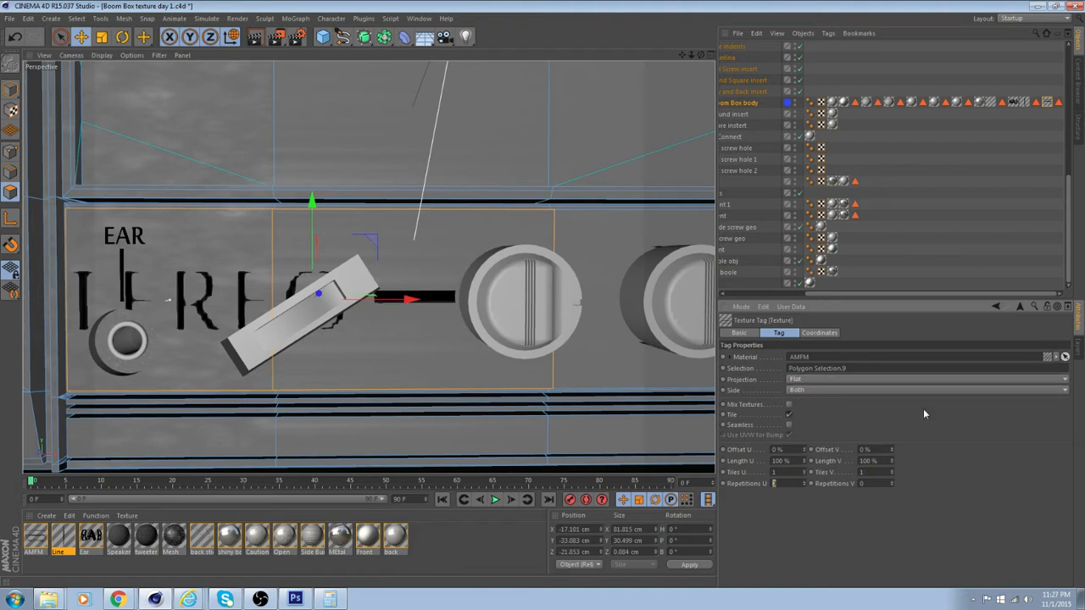
{"action": "type", "text": "1"}
{"action": "key", "text": "Tab"}
{"action": "type", "text": "1"}
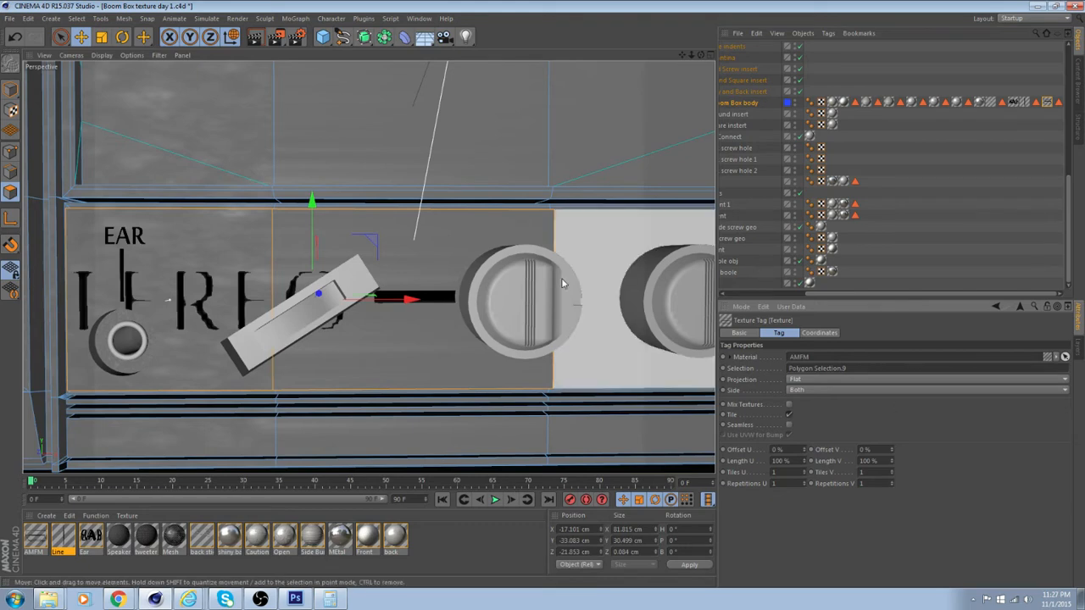
Scale the AMFM texture down to about 22.2% in X and 24.2% in Y in Texture mode
{"action": "left_click", "coordinate": [10, 110]}
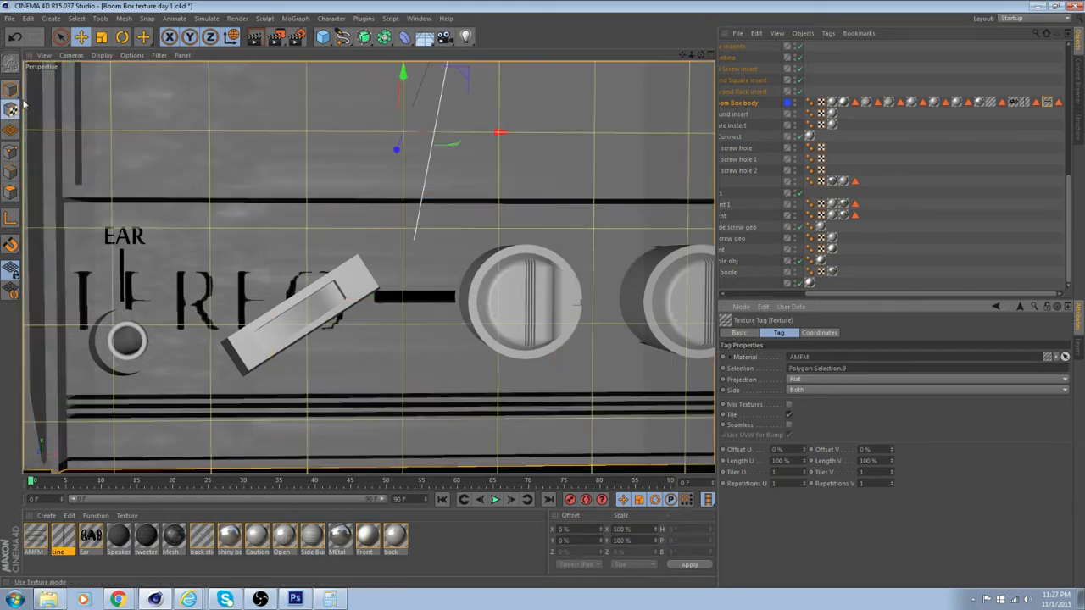
{"action": "left_click", "coordinate": [101, 37]}
{"action": "scroll", "coordinate": [396, 208], "scroll_direction": "down", "scroll_amount": 5}
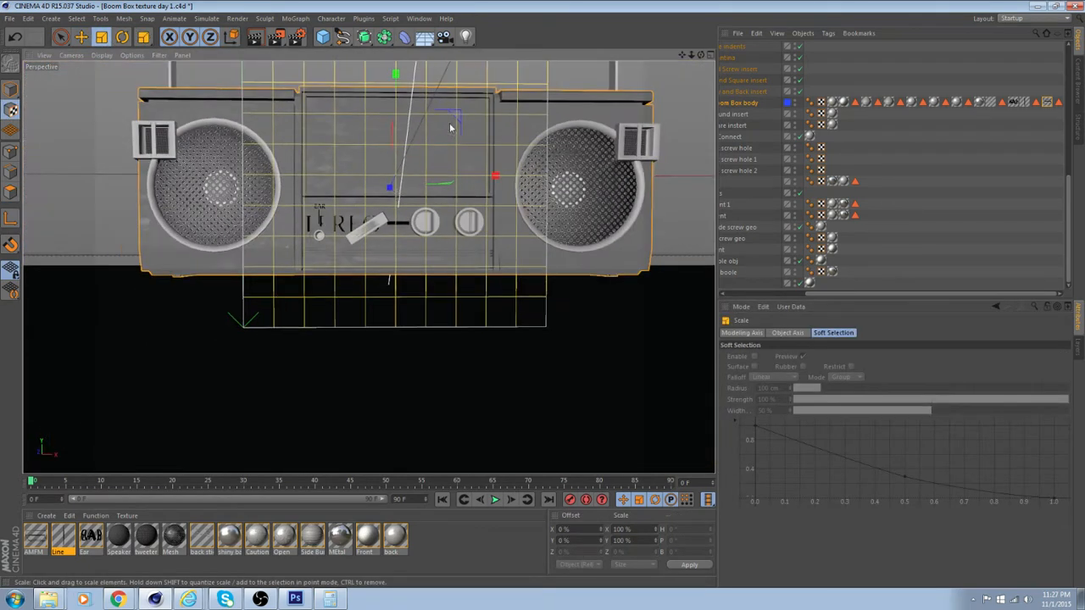
{"action": "left_click_drag", "start_coordinate": [461, 119], "coordinate": [262, 220]}
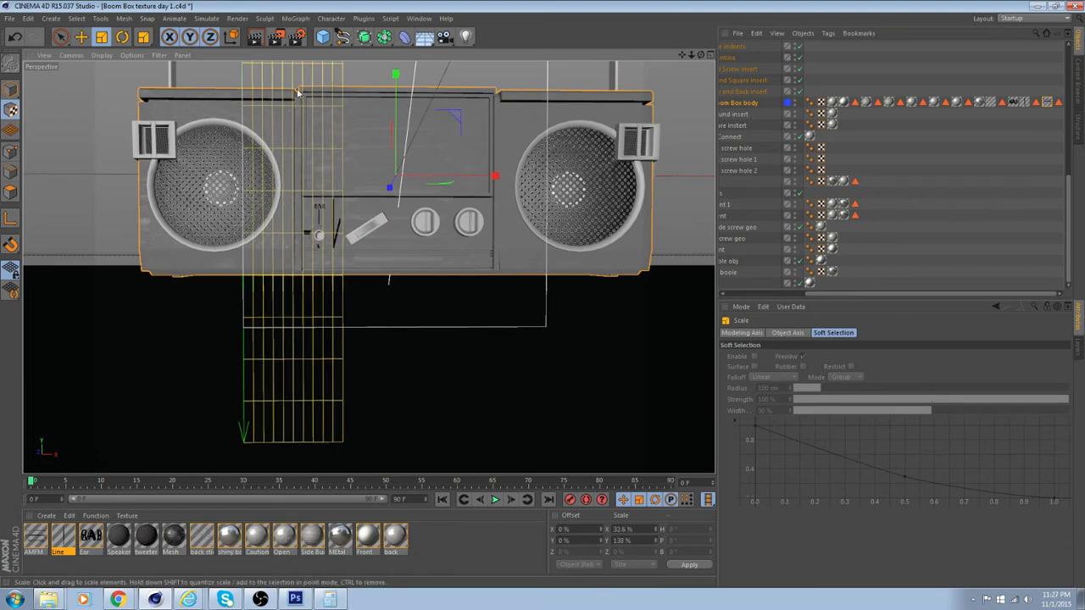
{"action": "left_click_drag", "start_coordinate": [396, 75], "coordinate": [395, 122]}
{"action": "middle_click_drag", "start_coordinate": [423, 173], "coordinate": [431, 242], "text": "alt"}
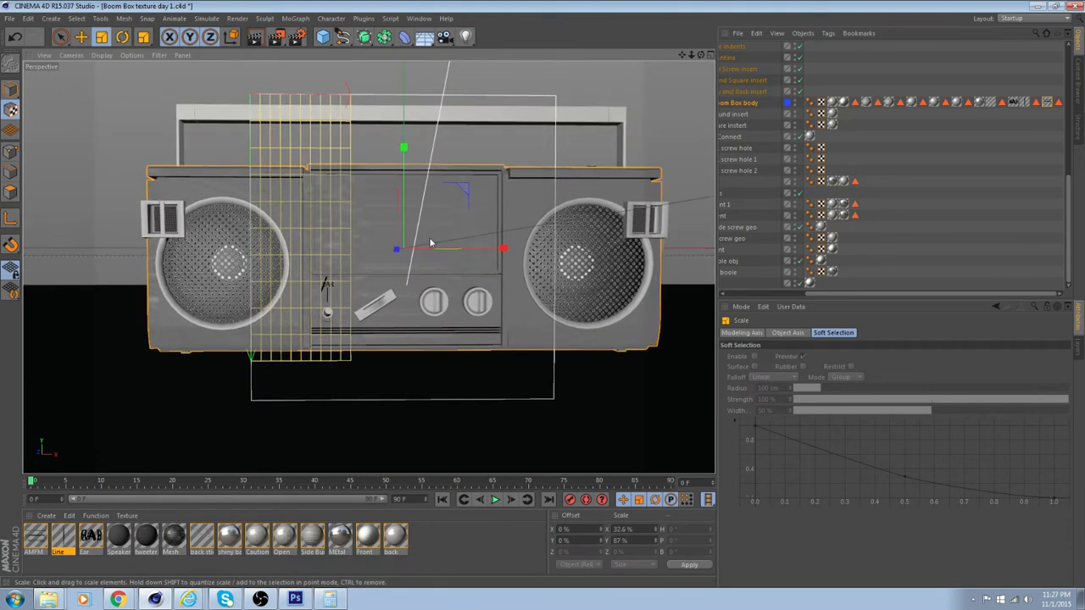
{"action": "mouse_move", "coordinate": [402, 150]}
{"action": "left_mouse_down"}
{"action": "mouse_move", "coordinate": [403, 191]}
{"action": "mouse_move", "coordinate": [403, 119]}
{"action": "mouse_move", "coordinate": [405, 153]}
{"action": "left_mouse_up"}
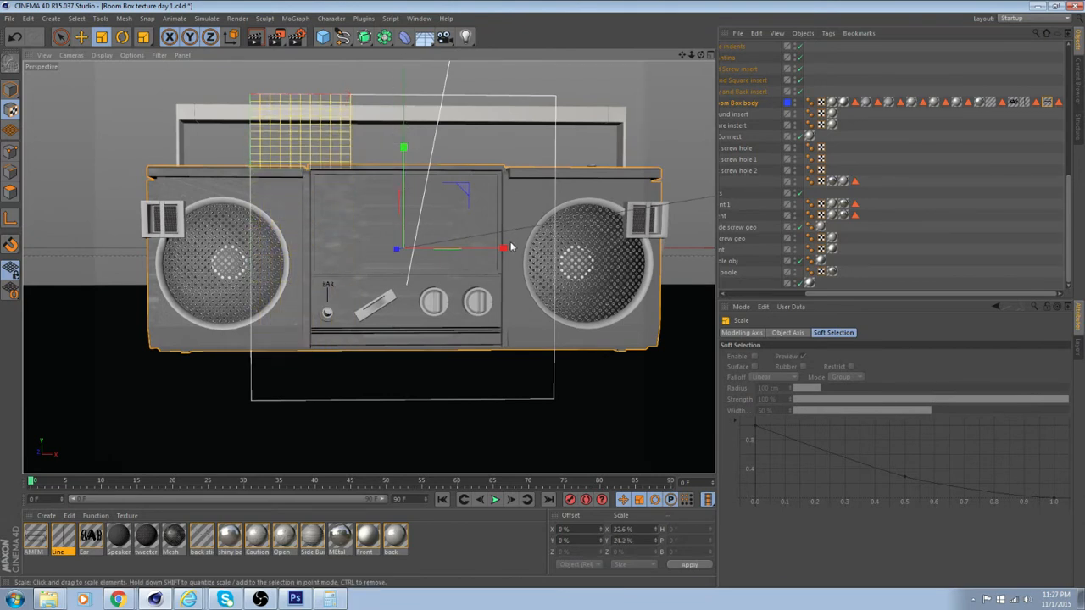
{"action": "left_click_drag", "start_coordinate": [499, 247], "coordinate": [496, 247]}
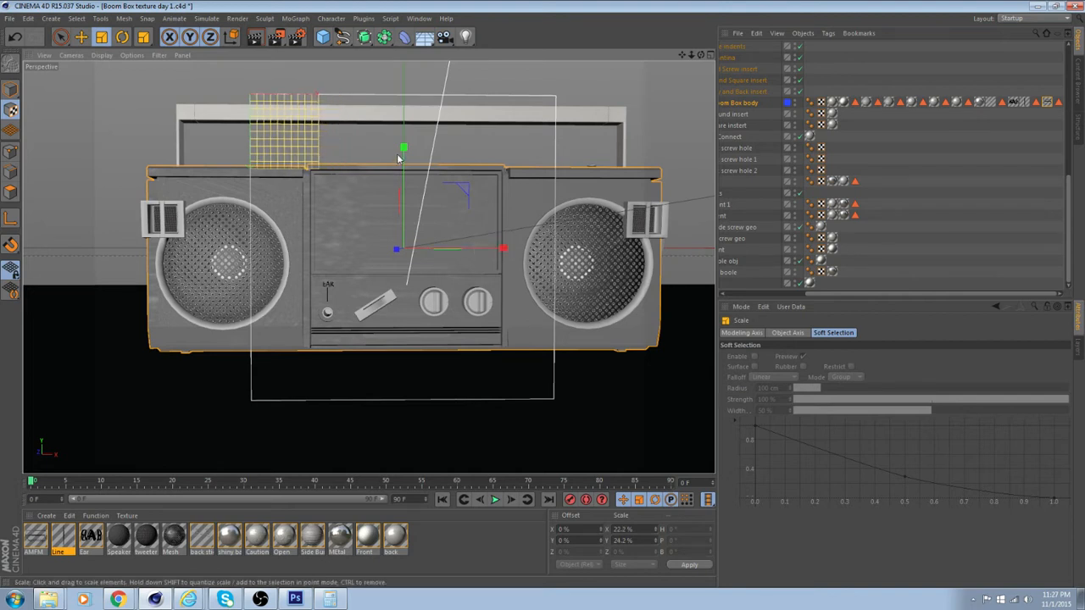
Scale the AMFM texture to about 20.4% in Y and move it over the EAR label, to about 20.4% X and 52.6% Y offset
{"action": "left_click_drag", "start_coordinate": [403, 150], "coordinate": [404, 161]}
{"action": "key", "text": "e"}
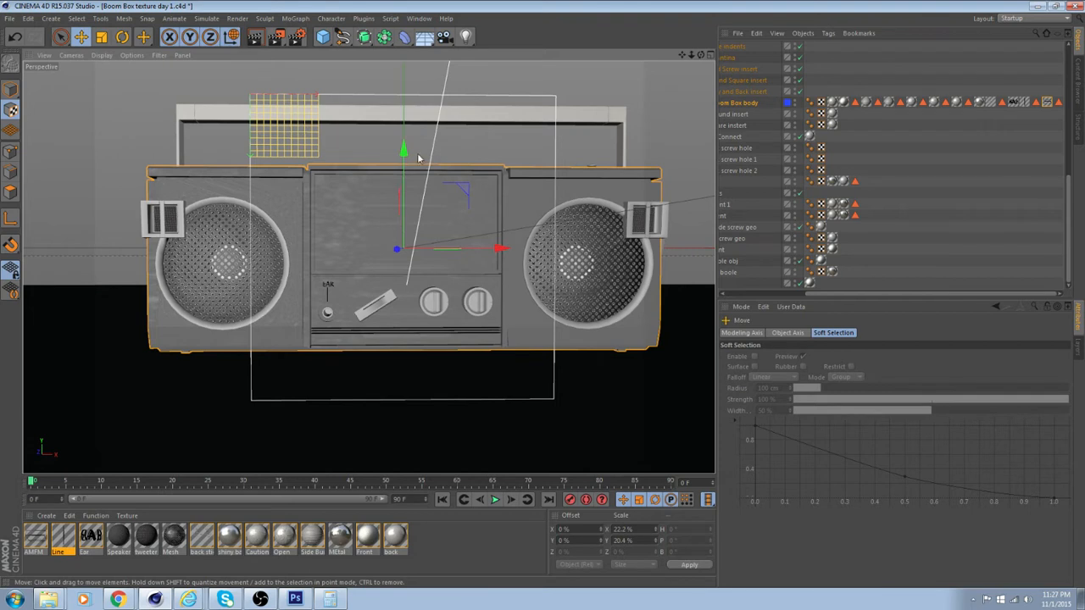
{"action": "left_click_drag", "start_coordinate": [396, 202], "coordinate": [398, 294]}
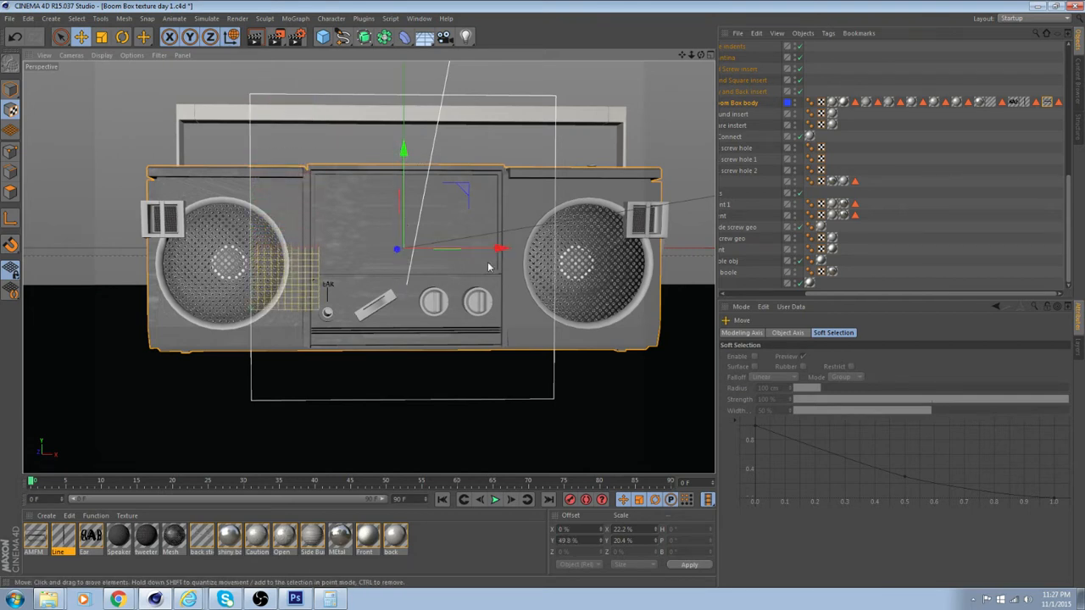
{"action": "left_click_drag", "start_coordinate": [503, 250], "coordinate": [558, 255]}
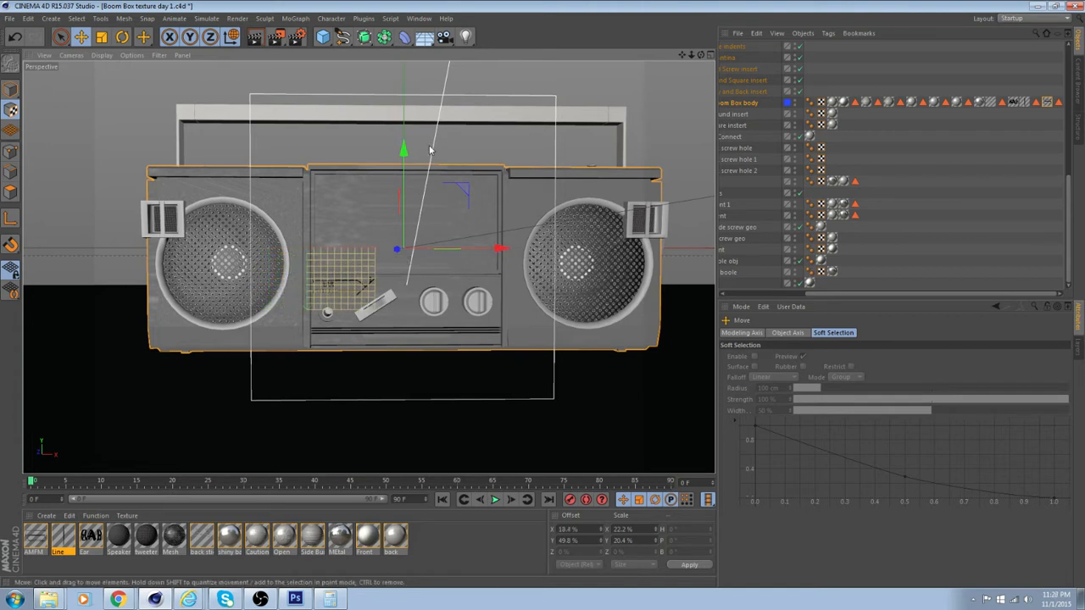
{"action": "left_click_drag", "start_coordinate": [403, 151], "coordinate": [403, 146]}
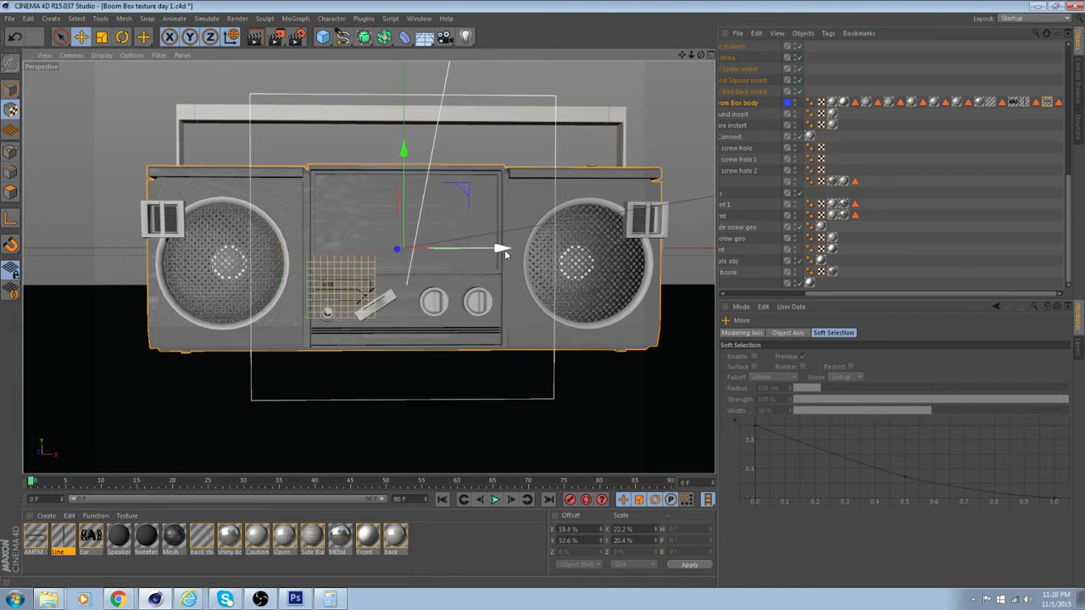
{"action": "left_click_drag", "start_coordinate": [502, 251], "coordinate": [506, 253]}
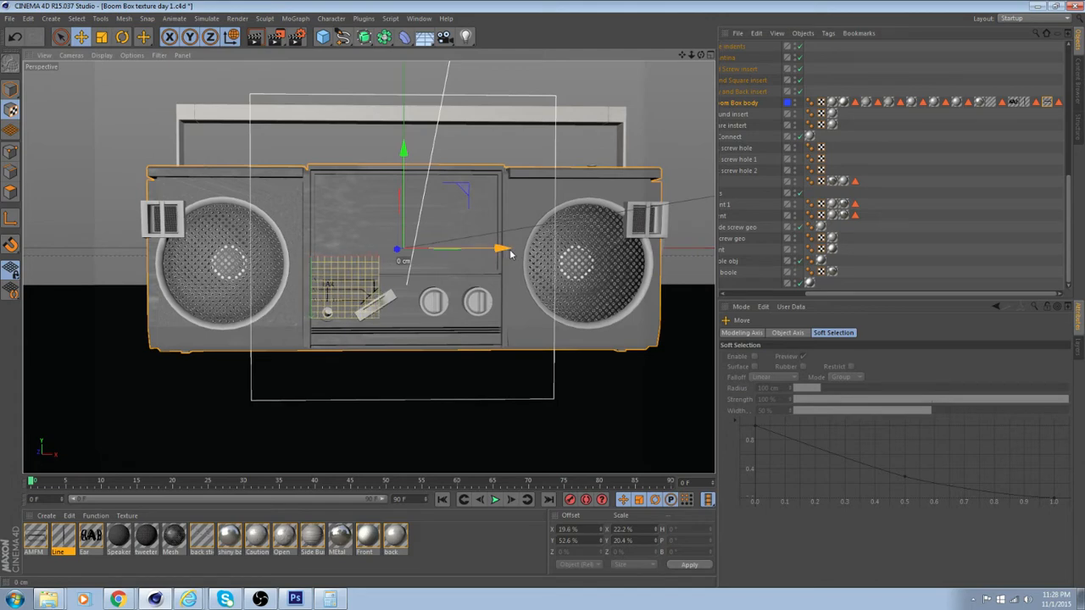
Shrink the AMFM texture to about 11.6% by 15.8% and move it above the slanted switch, to about 31% X and 54.2% Y offset
{"action": "scroll", "coordinate": [430, 264], "scroll_direction": "up", "scroll_amount": 10}
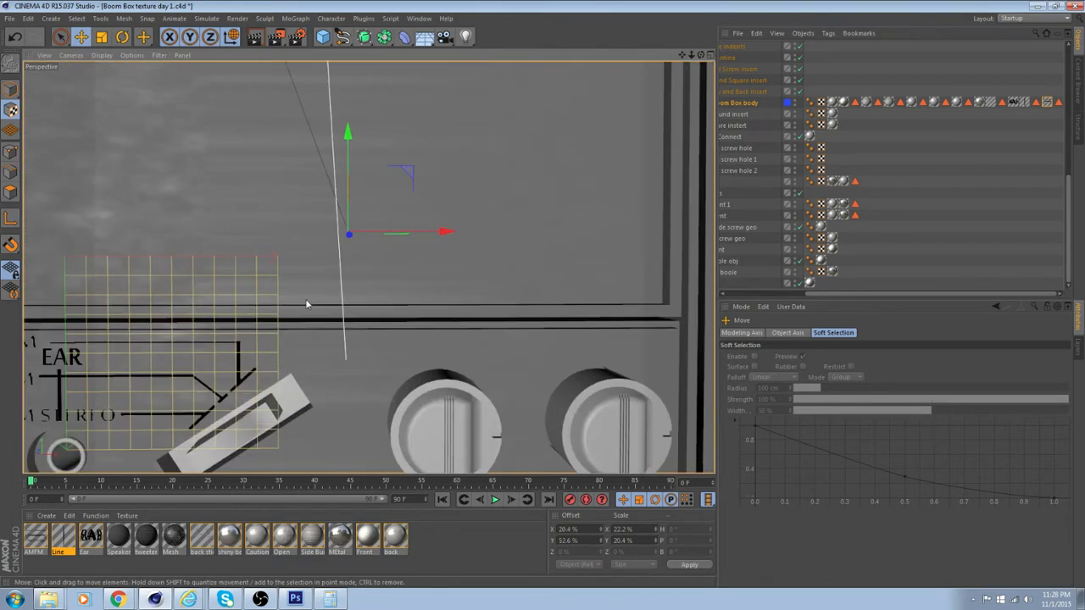
{"action": "middle_click_drag", "start_coordinate": [467, 214], "coordinate": [443, 244], "text": "alt"}
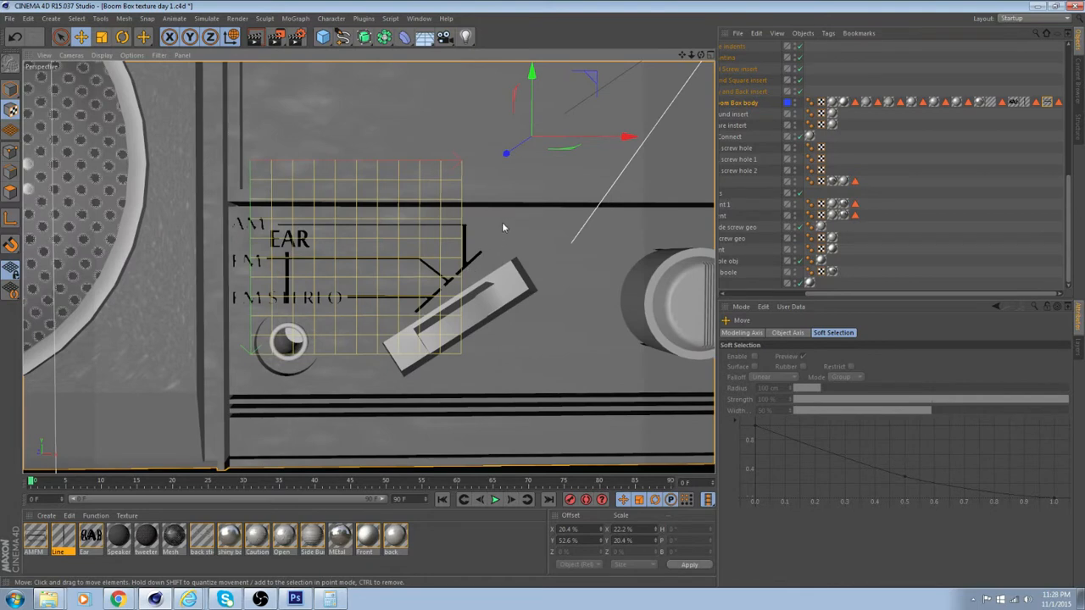
{"action": "scroll", "coordinate": [503, 225], "scroll_direction": "down", "scroll_amount": 3}
{"action": "middle_click_drag", "start_coordinate": [534, 217], "coordinate": [464, 275], "text": "alt"}
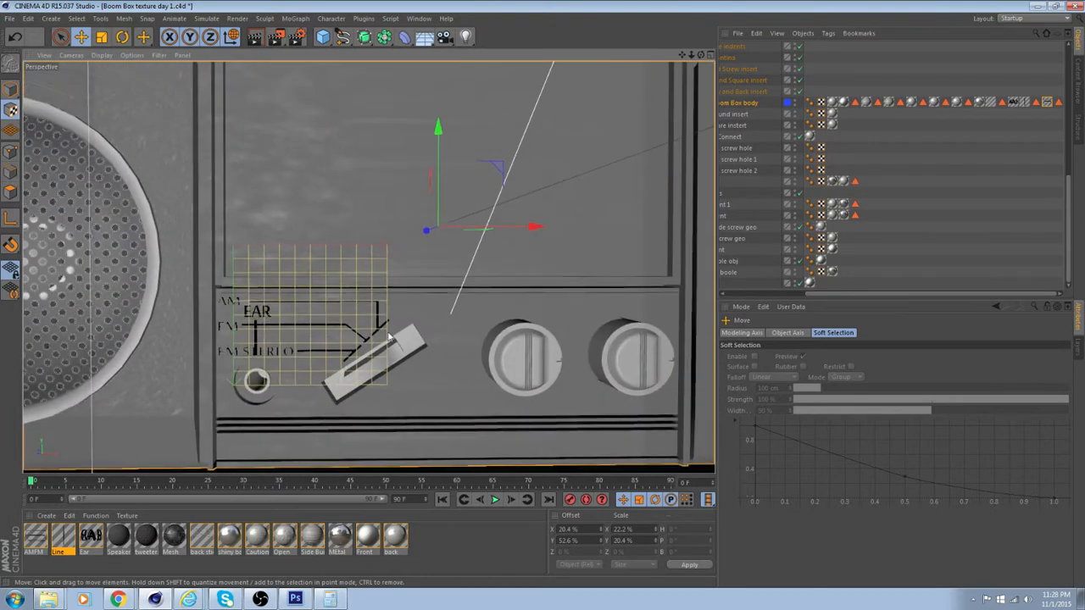
{"action": "scroll", "coordinate": [527, 226], "scroll_direction": "down", "scroll_amount": 4}
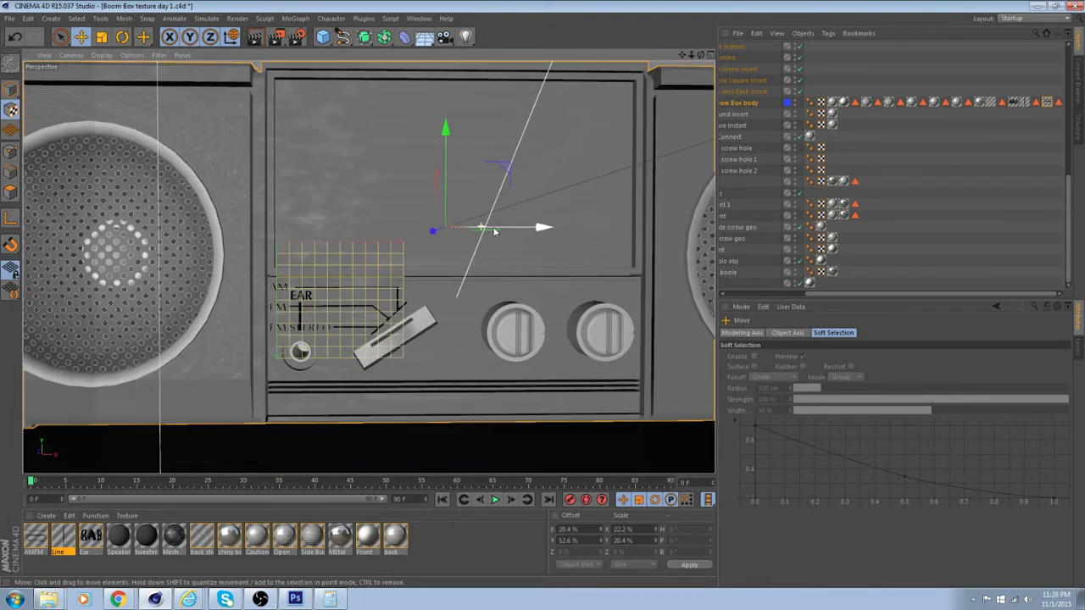
{"action": "middle_click_drag", "start_coordinate": [498, 220], "coordinate": [527, 193], "text": "alt"}
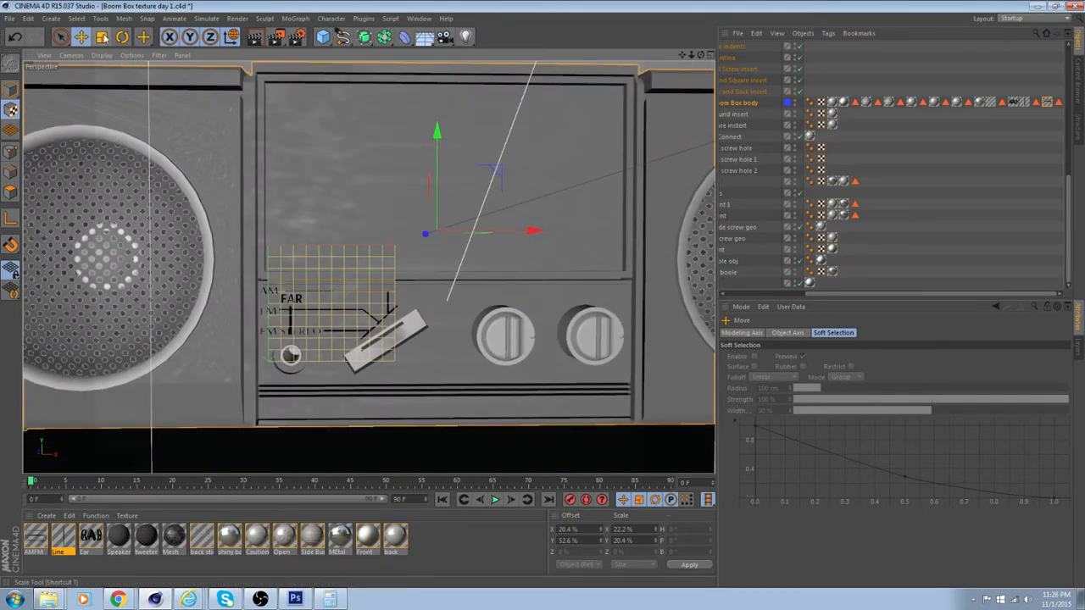
{"action": "left_click", "coordinate": [101, 37]}
{"action": "left_click_drag", "start_coordinate": [496, 173], "coordinate": [464, 164]}
{"action": "left_click", "coordinate": [82, 37]}
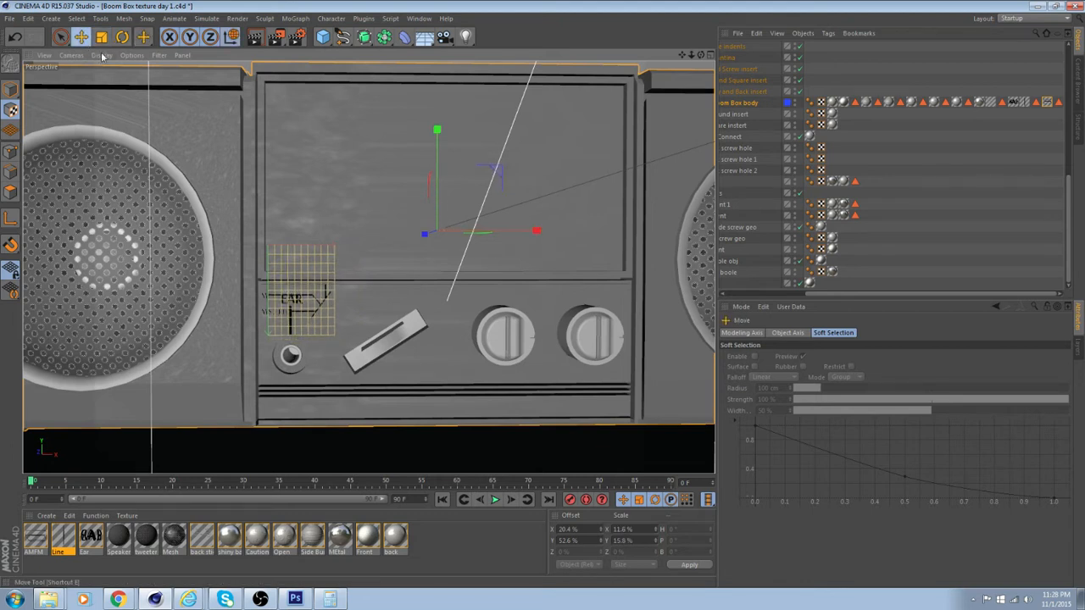
{"action": "mouse_move", "coordinate": [539, 235]}
{"action": "left_mouse_down"}
{"action": "mouse_move", "coordinate": [557, 236]}
{"action": "mouse_move", "coordinate": [546, 237]}
{"action": "left_mouse_up"}
{"action": "left_click_drag", "start_coordinate": [436, 133], "coordinate": [437, 142]}
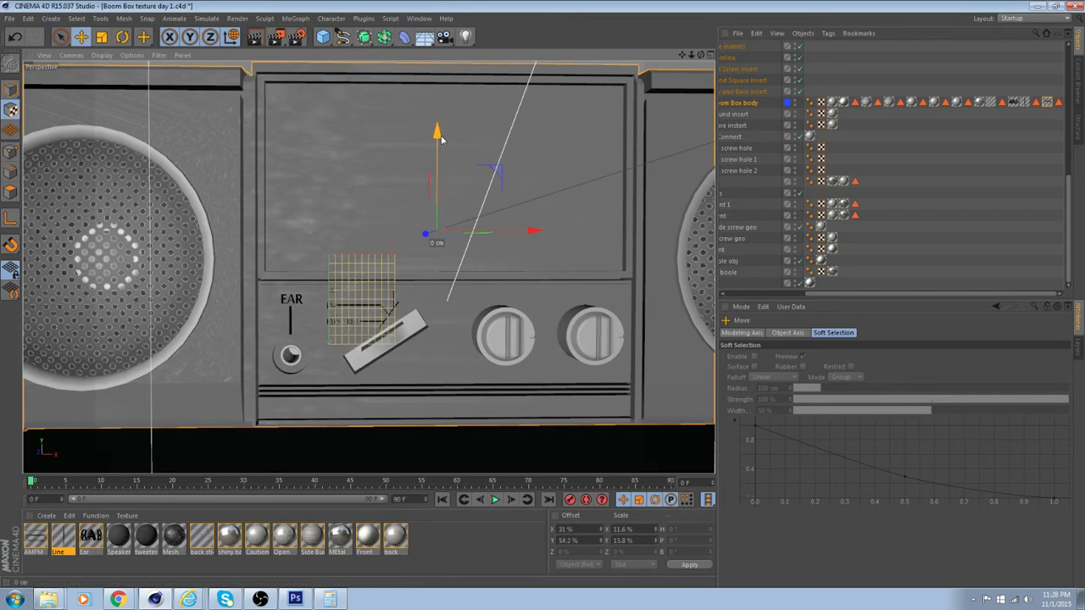
Widen the AMFM texture to about 16.4% in X and adjust its offset to about 29% X and 54% Y
{"action": "scroll", "coordinate": [423, 233], "scroll_direction": "up", "scroll_amount": 3}
{"action": "middle_click_drag", "start_coordinate": [413, 235], "coordinate": [426, 177], "text": "alt"}
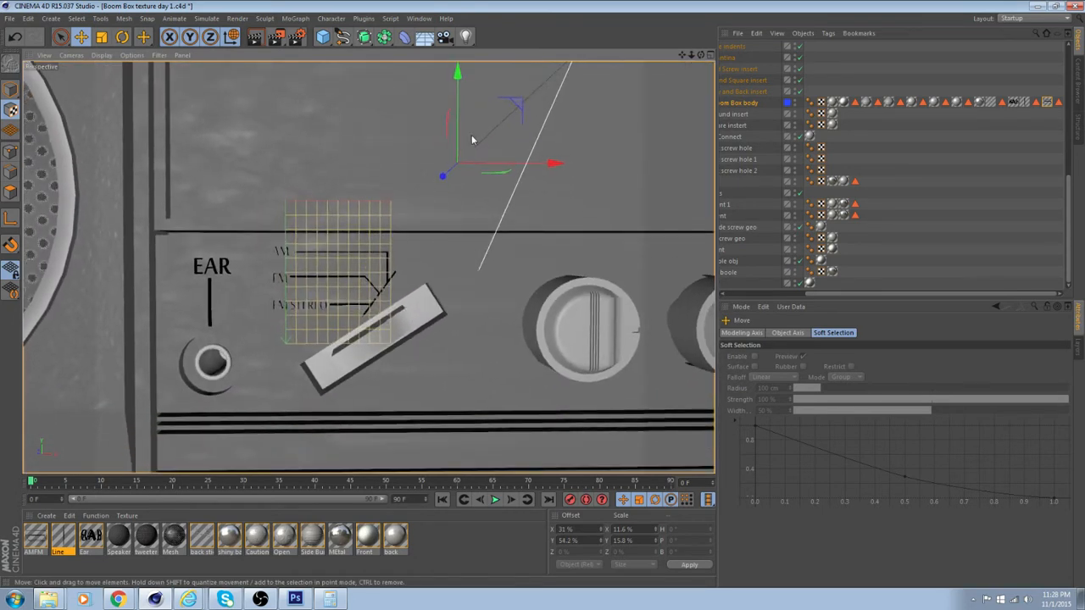
{"action": "left_click_drag", "start_coordinate": [458, 81], "coordinate": [457, 73]}
{"action": "key", "text": "t"}
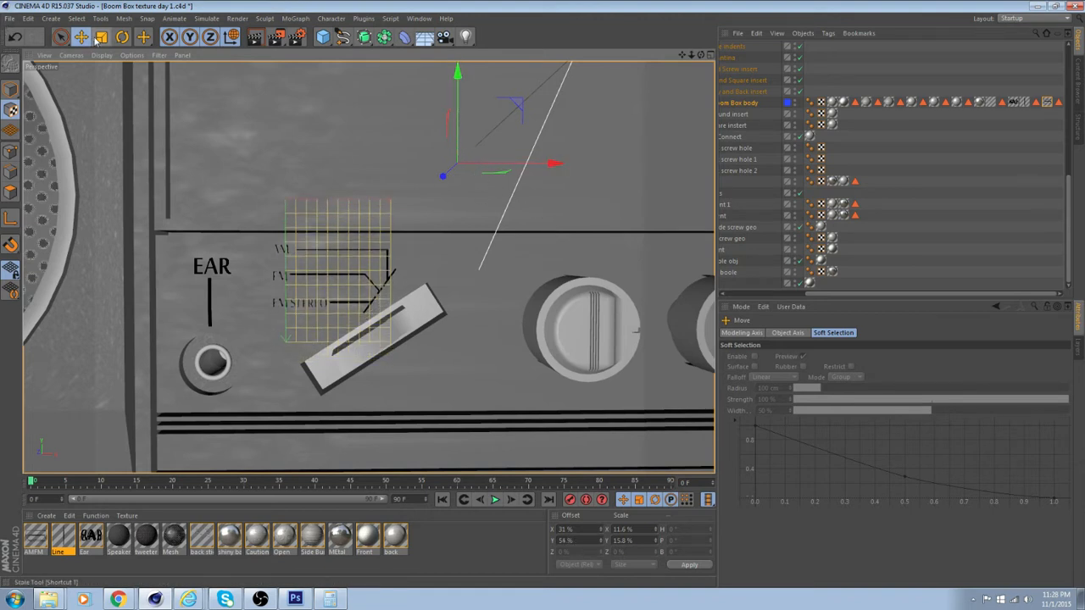
{"action": "left_click_drag", "start_coordinate": [549, 172], "coordinate": [536, 169]}
{"action": "key", "text": "e"}
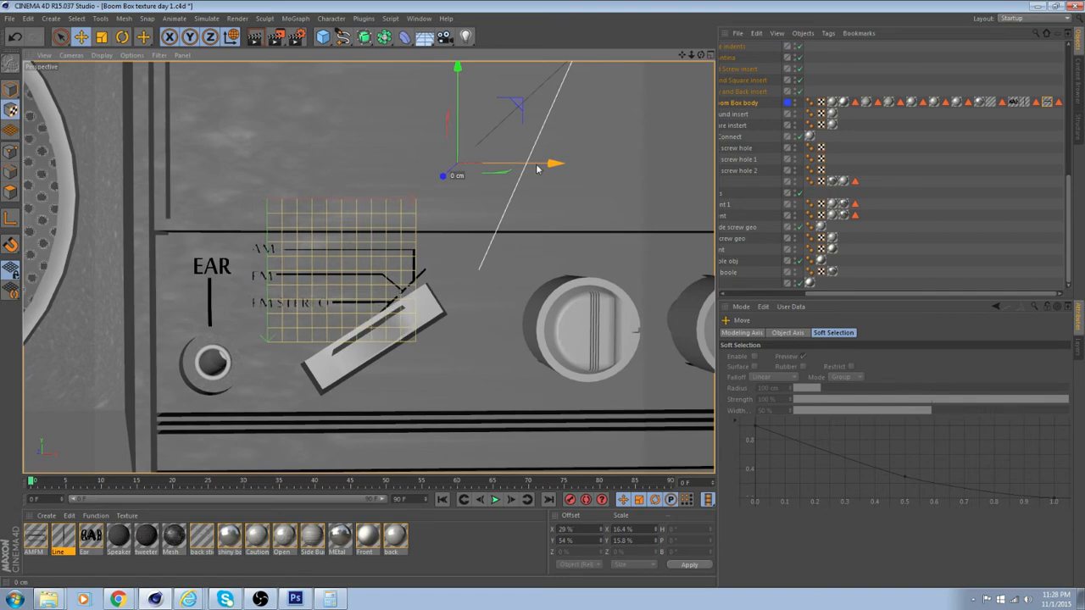
Return to Model mode and examine the AM/FM sticker's lettering and alignment beside the slanted switch
{"action": "scroll", "coordinate": [491, 232], "scroll_direction": "up", "scroll_amount": 3}
{"action": "middle_click_drag", "start_coordinate": [422, 283], "coordinate": [500, 195], "text": "alt"}
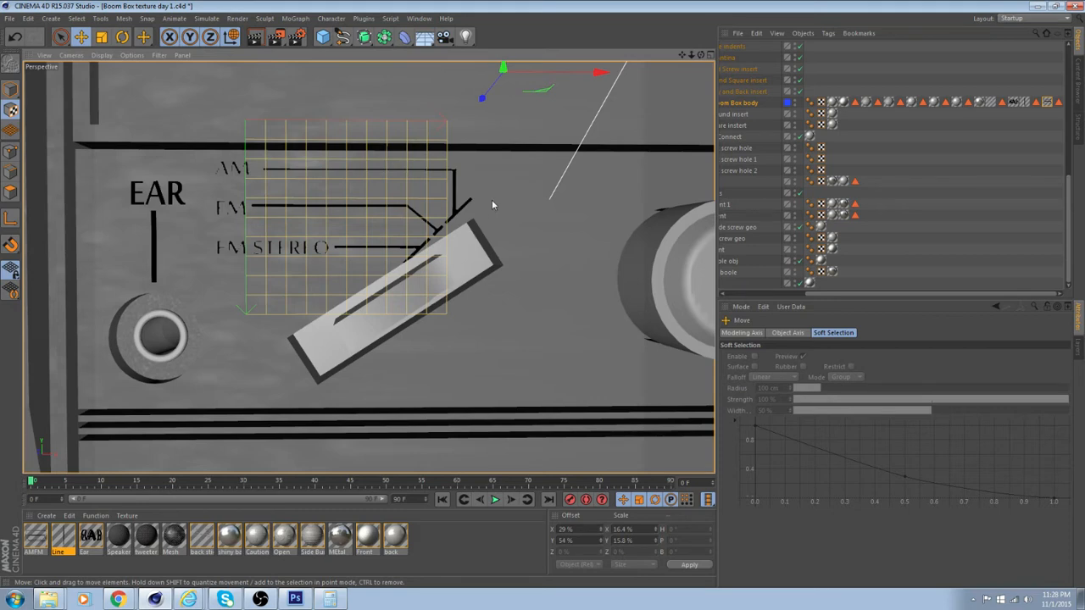
{"action": "middle_click_drag", "start_coordinate": [512, 118], "coordinate": [521, 172], "text": "alt"}
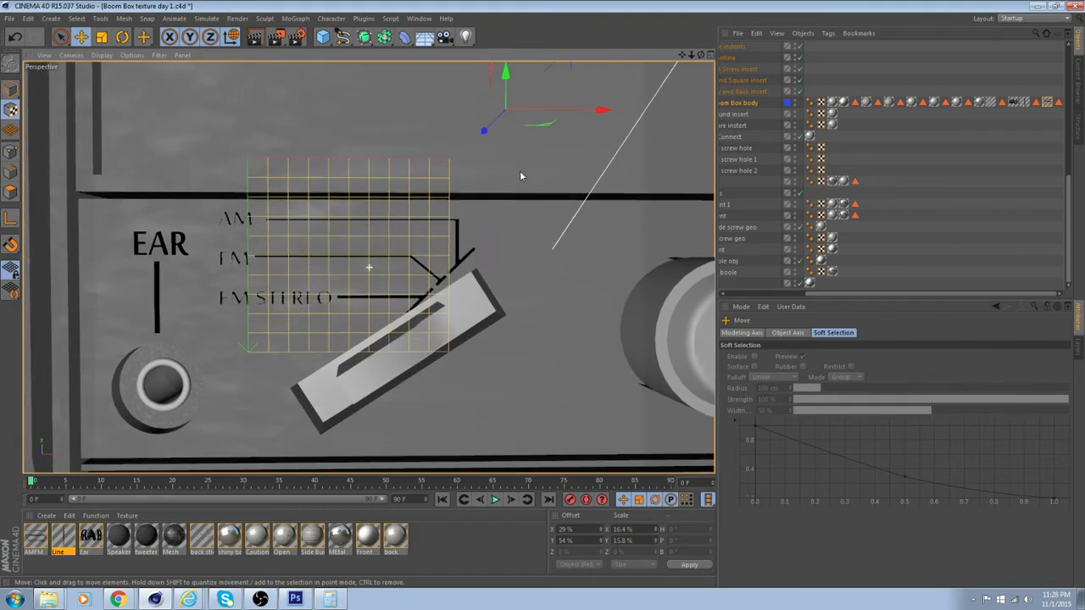
{"action": "left_click", "coordinate": [11, 89]}
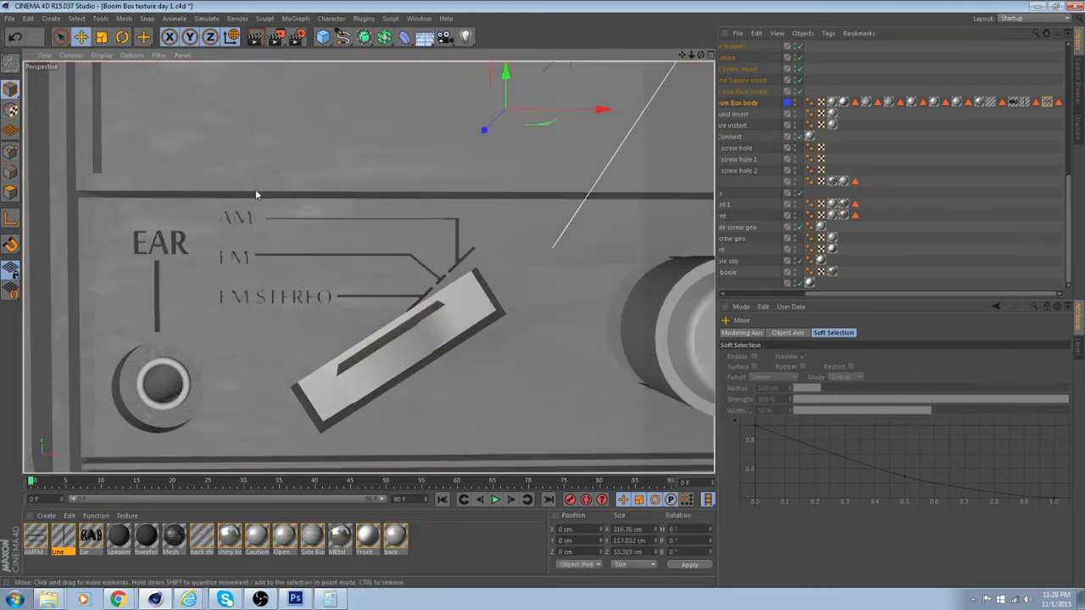
{"action": "left_click_drag", "start_coordinate": [255, 189], "coordinate": [297, 204], "text": "alt"}
{"action": "left_click_drag", "start_coordinate": [416, 254], "coordinate": [381, 247], "text": "alt"}
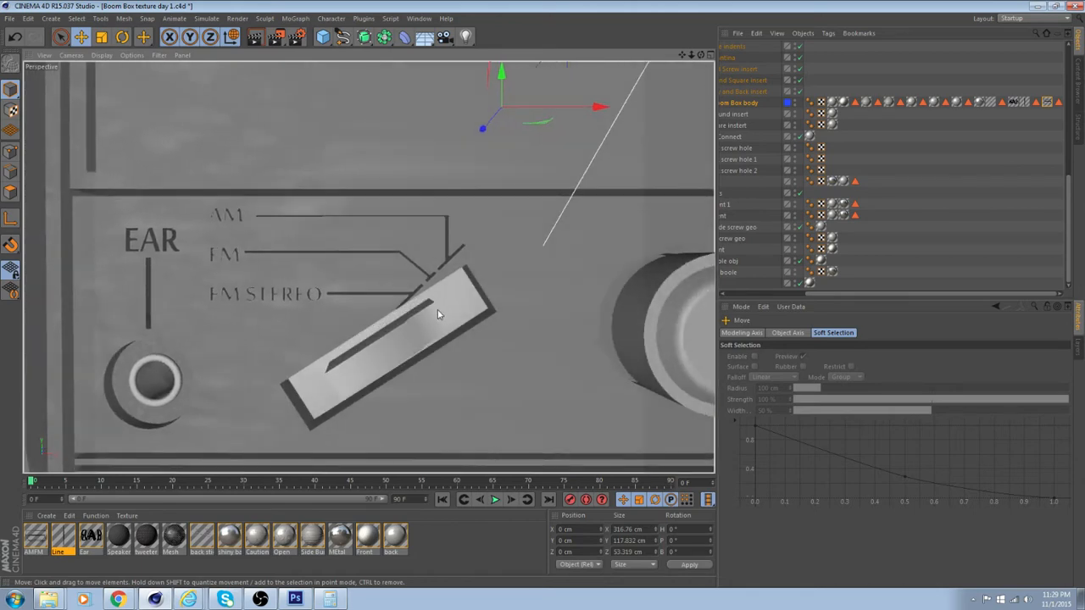
{"action": "scroll", "coordinate": [316, 352], "scroll_direction": "up", "scroll_amount": 3}
{"action": "scroll", "coordinate": [317, 352], "scroll_direction": "up", "scroll_amount": 3}
{"action": "scroll", "coordinate": [313, 350], "scroll_direction": "down", "scroll_amount": 3}
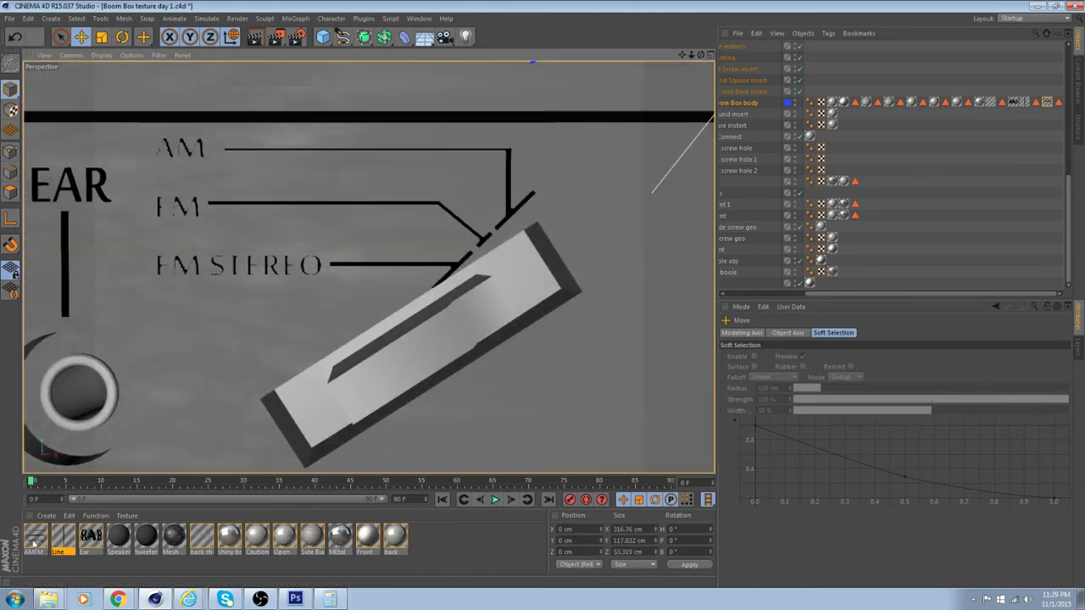
Open the AMFM material for editing and turn Soft on and Invert off in its Alpha channel
{"action": "left_click", "coordinate": [34, 540]}
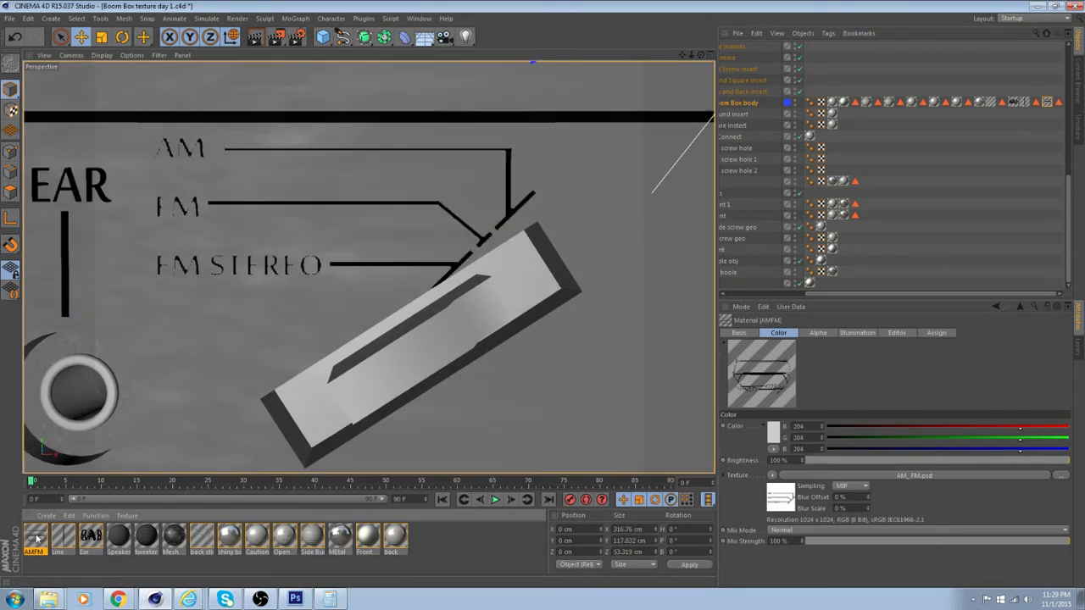
{"action": "double_click", "coordinate": [37, 539]}
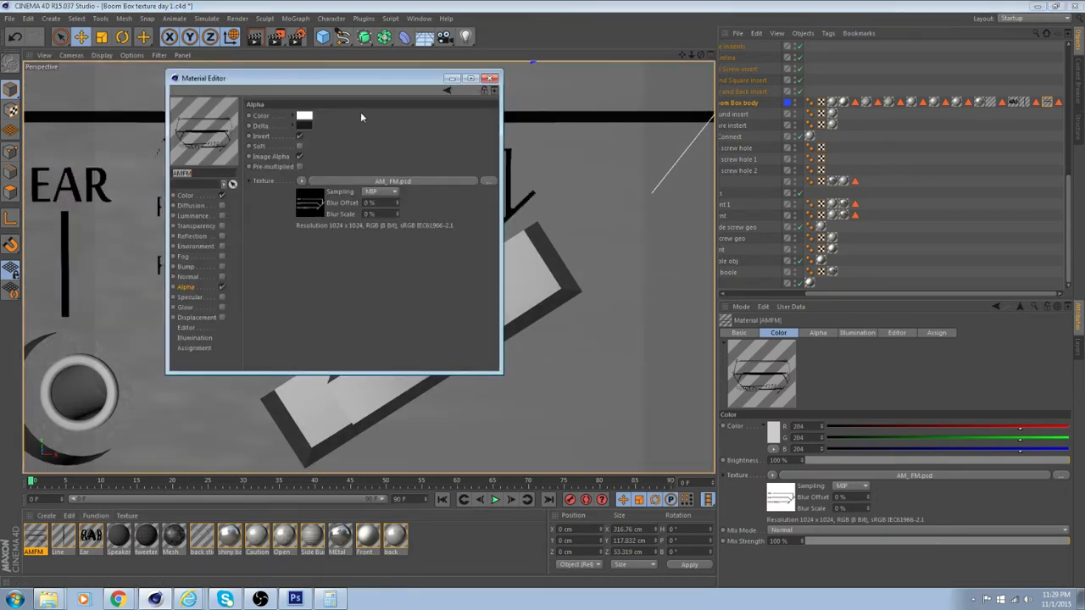
{"action": "left_click_drag", "start_coordinate": [395, 83], "coordinate": [698, 140]}
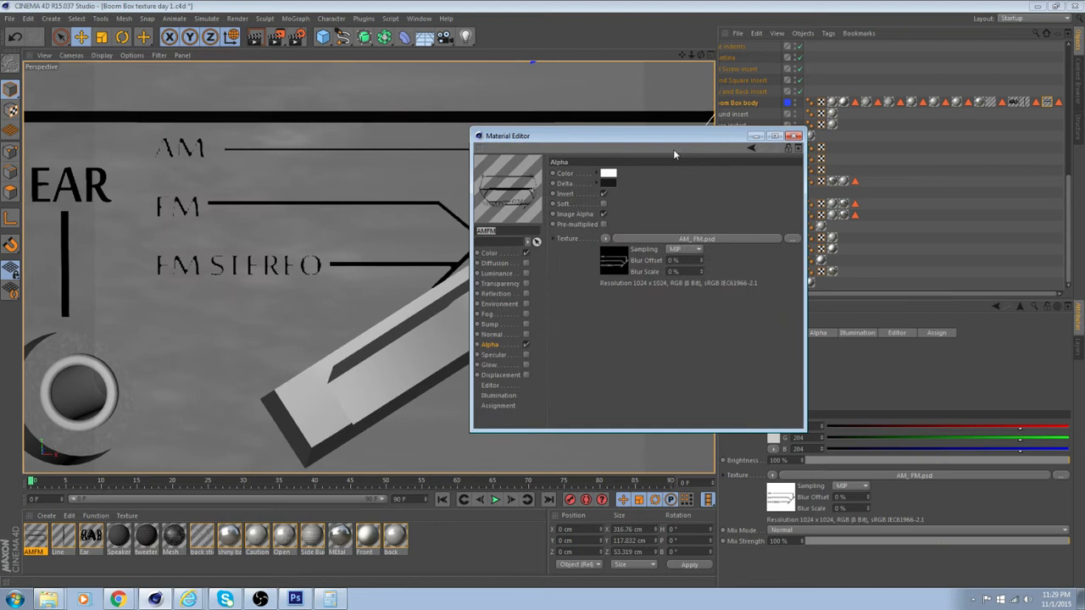
{"action": "left_click", "coordinate": [603, 204]}
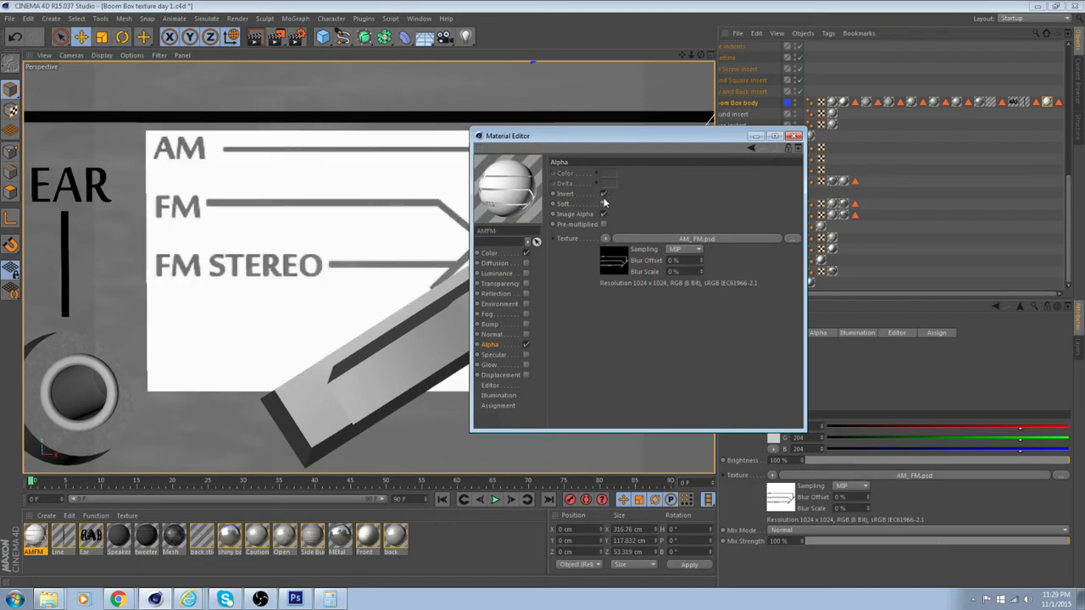
{"action": "left_click", "coordinate": [604, 194]}
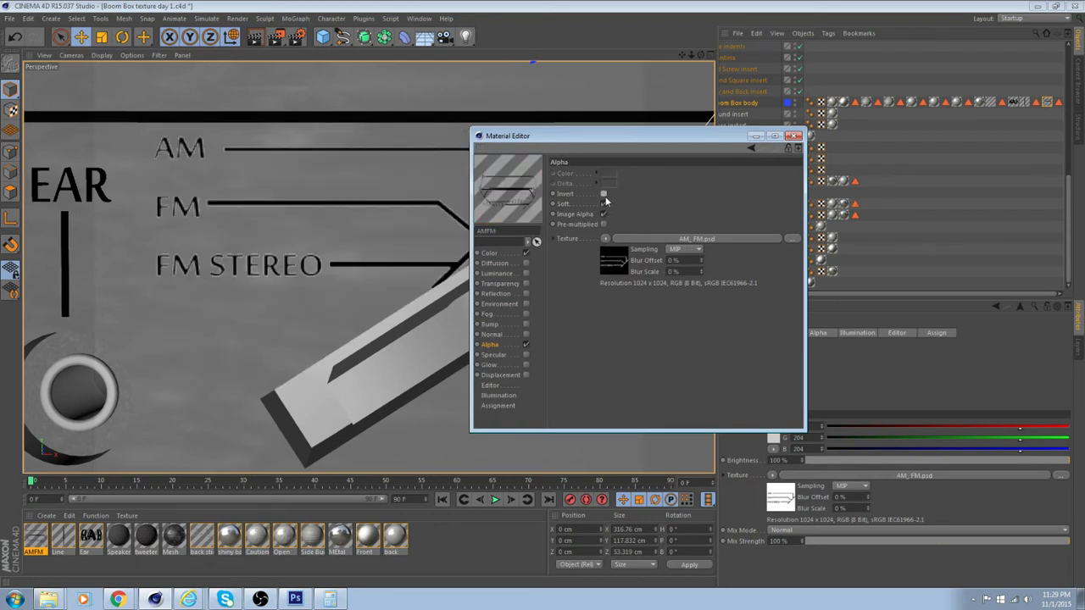
Try the Pre-multiplied option on the AMFM alpha, then turn Invert on and Soft off
{"action": "scroll", "coordinate": [226, 331], "scroll_direction": "down", "scroll_amount": 6}
{"action": "left_click_drag", "start_coordinate": [225, 335], "coordinate": [405, 277], "text": "alt"}
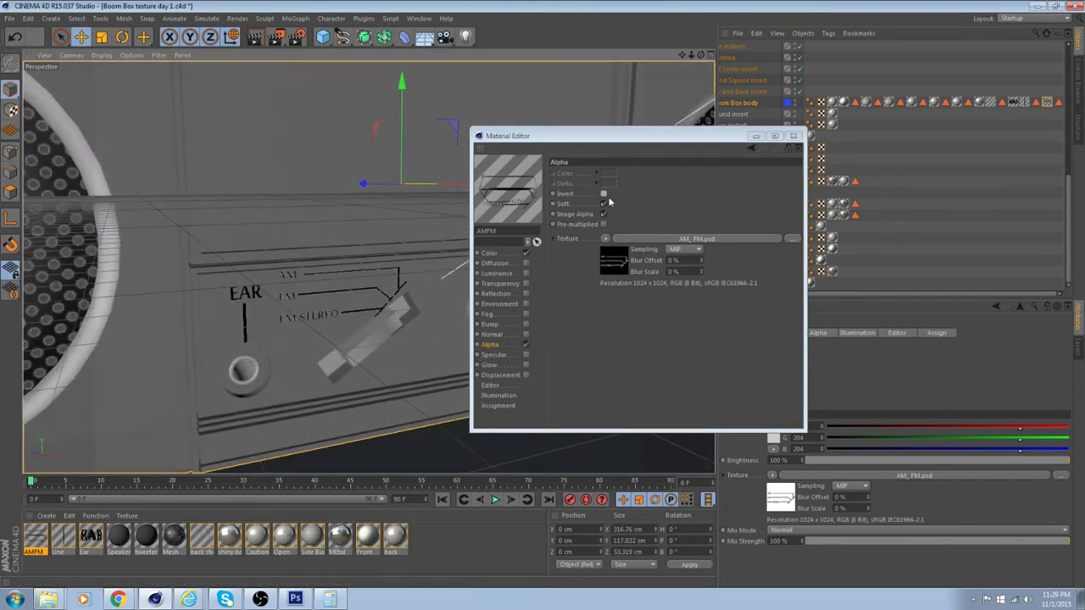
{"action": "left_click", "coordinate": [604, 224]}
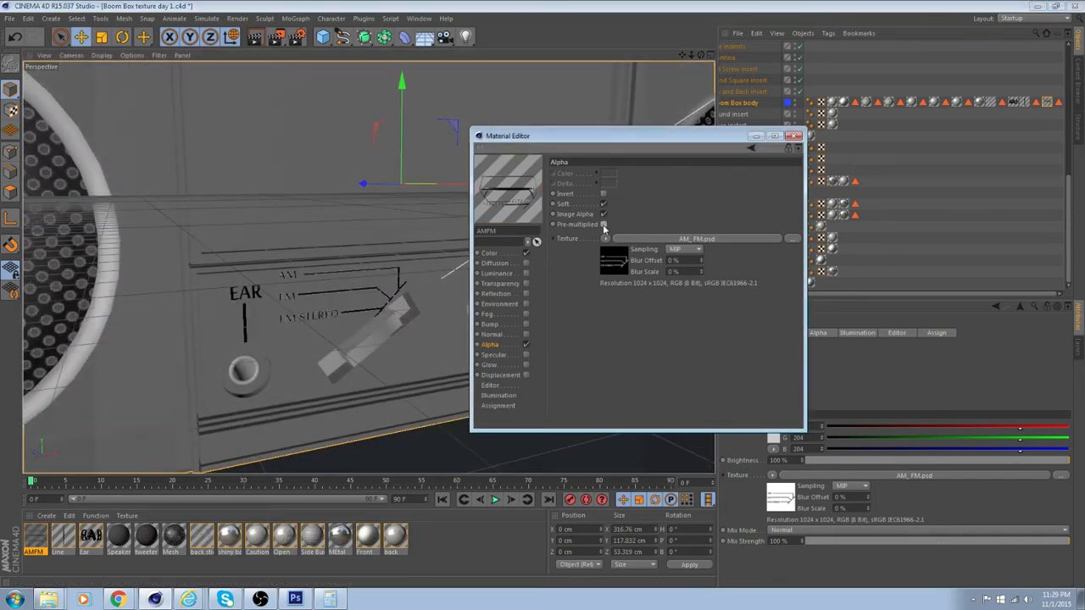
{"action": "left_click", "coordinate": [604, 225]}
{"action": "left_click", "coordinate": [603, 194]}
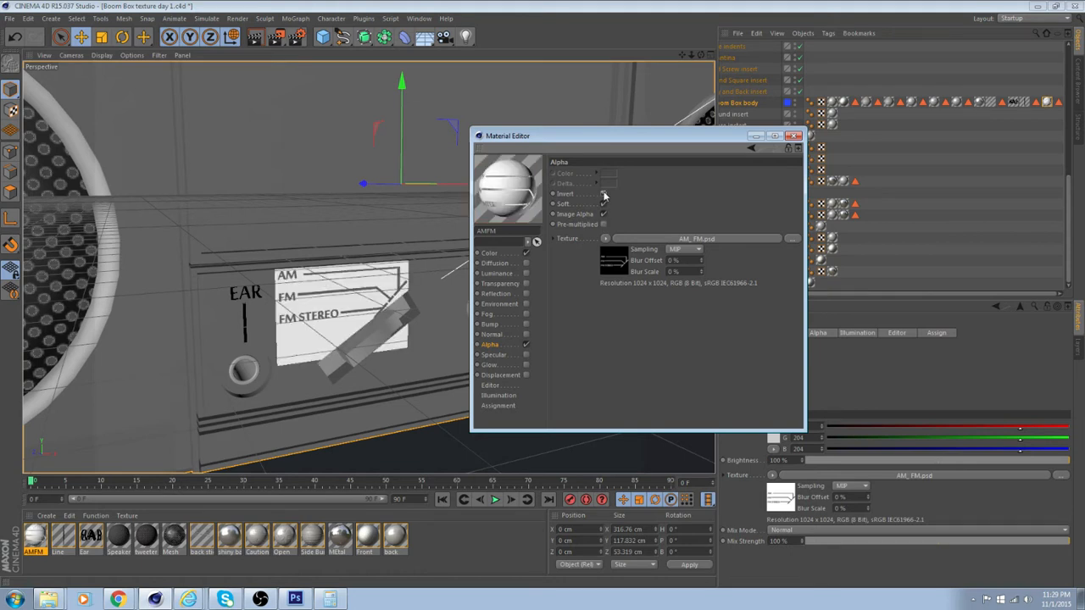
{"action": "left_click", "coordinate": [604, 204]}
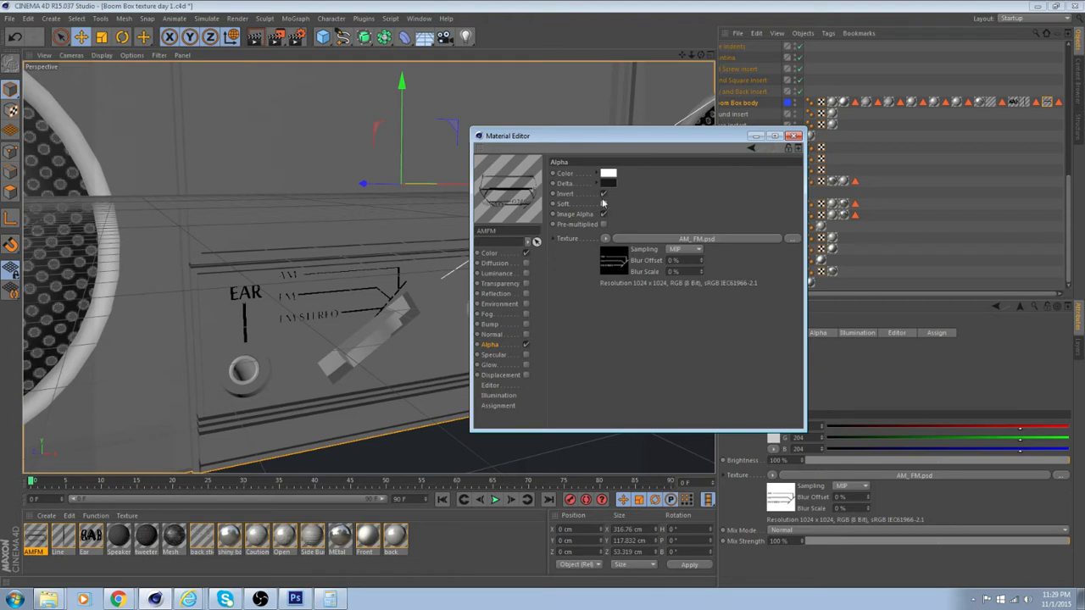
Turn Image Alpha off and Soft and Invert on in the AMFM Alpha channel, and check the sticker up close
{"action": "left_click", "coordinate": [603, 225]}
{"action": "left_click", "coordinate": [604, 215]}
{"action": "left_click", "coordinate": [603, 204]}
{"action": "left_click", "coordinate": [604, 194]}
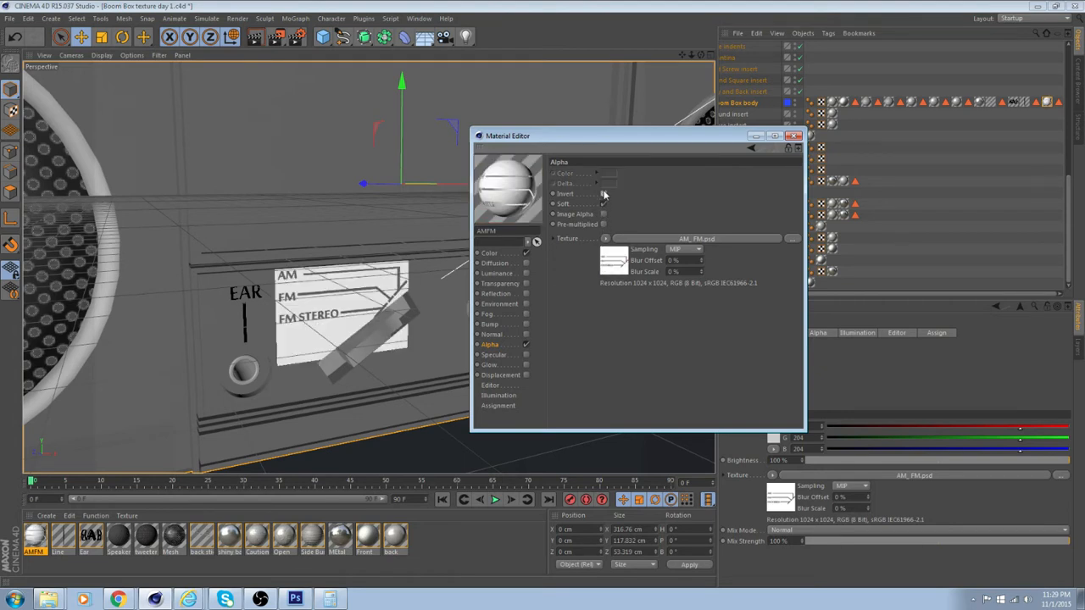
{"action": "scroll", "coordinate": [297, 331], "scroll_direction": "up", "scroll_amount": 5}
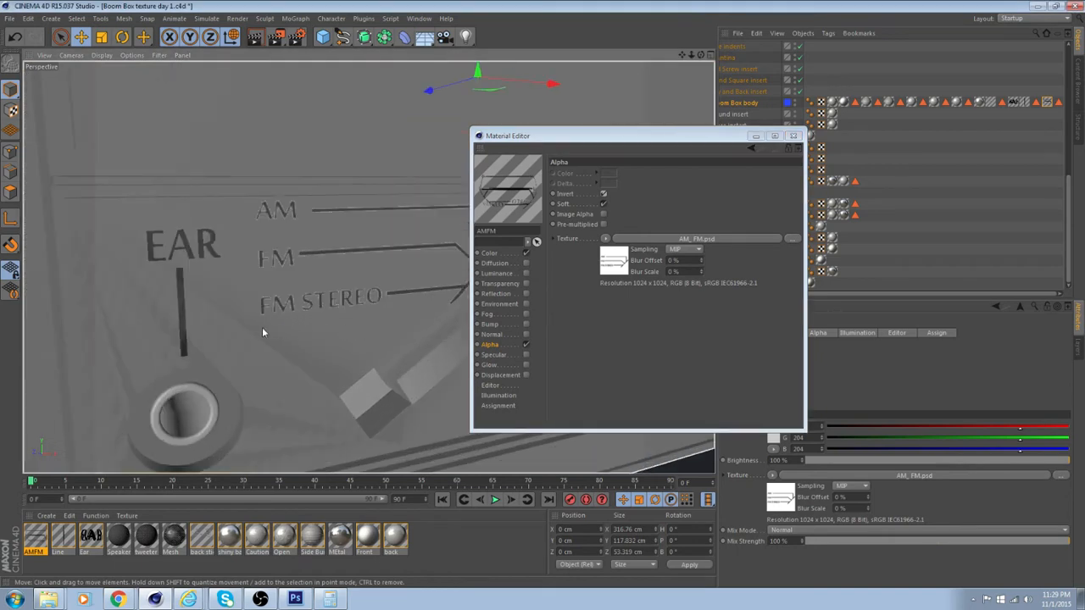
{"action": "left_click_drag", "start_coordinate": [297, 328], "coordinate": [261, 328], "text": "alt"}
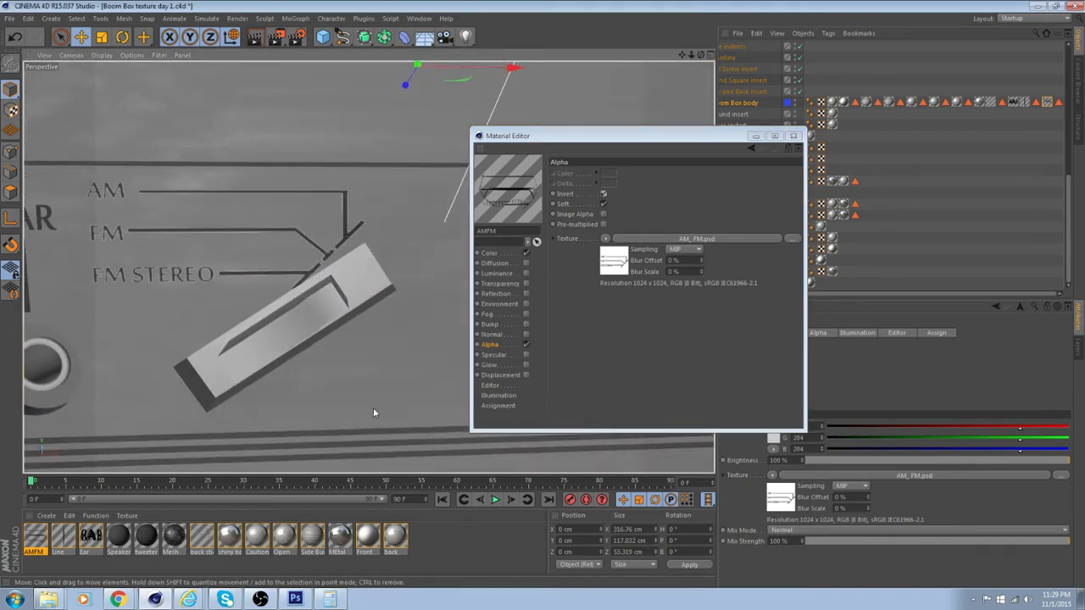
Switch to Photoshop's AM_FM.psd document, select the Rectangle 1 copy 2 layer holding the diagonal dashes, and accept its black fill colour
{"action": "left_click", "coordinate": [294, 599]}
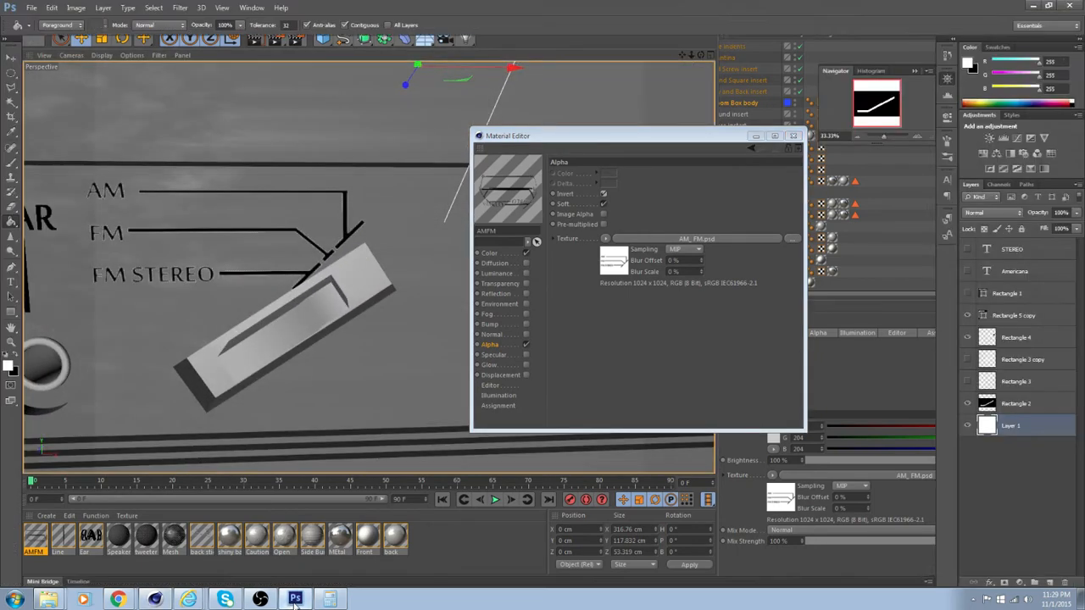
{"action": "left_click", "coordinate": [269, 41]}
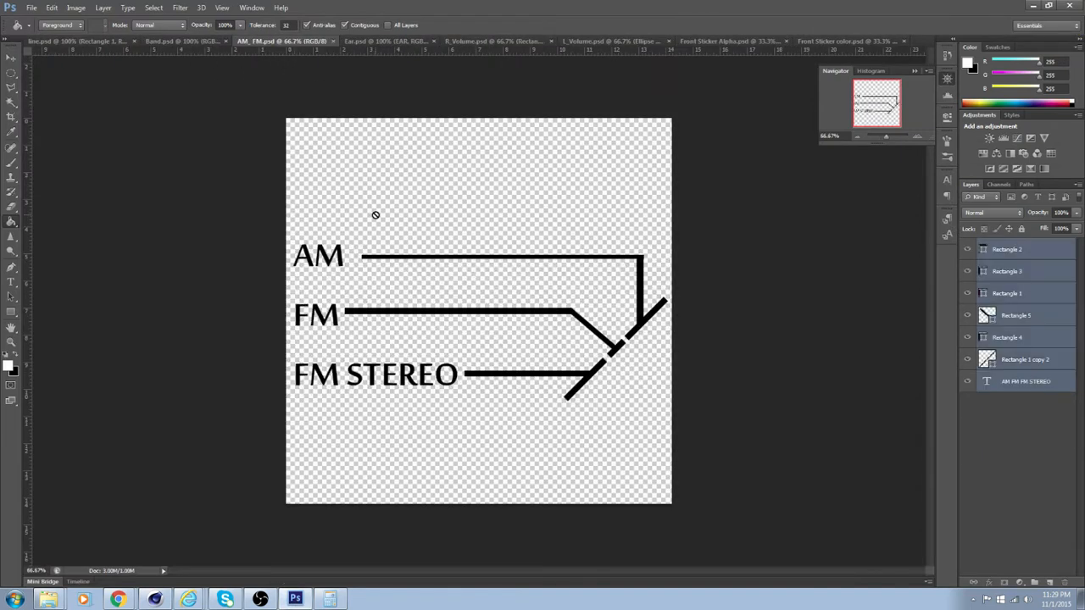
{"action": "left_click", "coordinate": [1040, 317]}
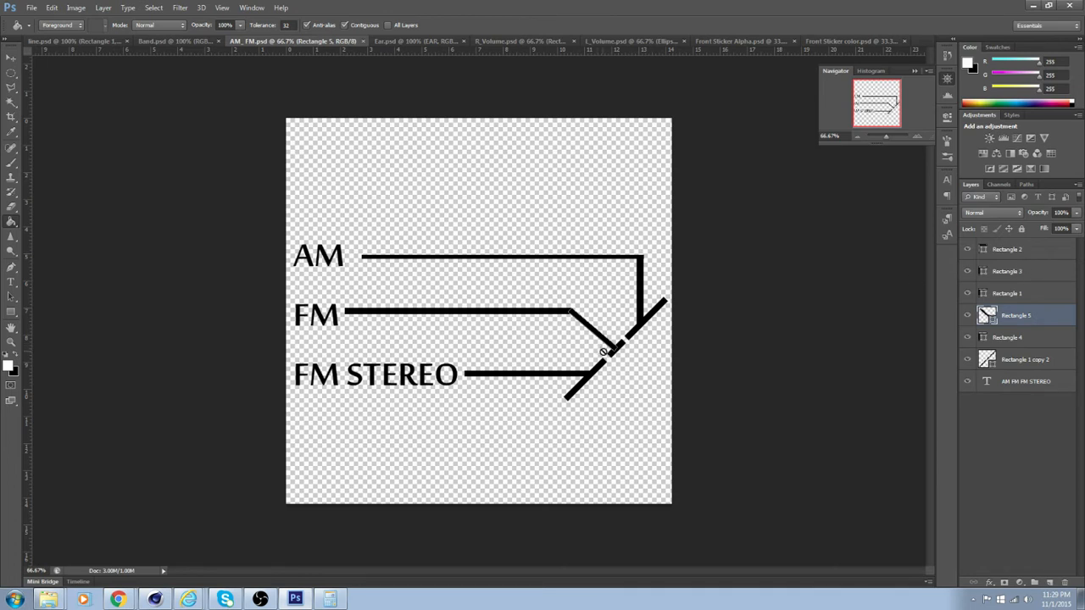
{"action": "left_click", "coordinate": [1035, 253]}
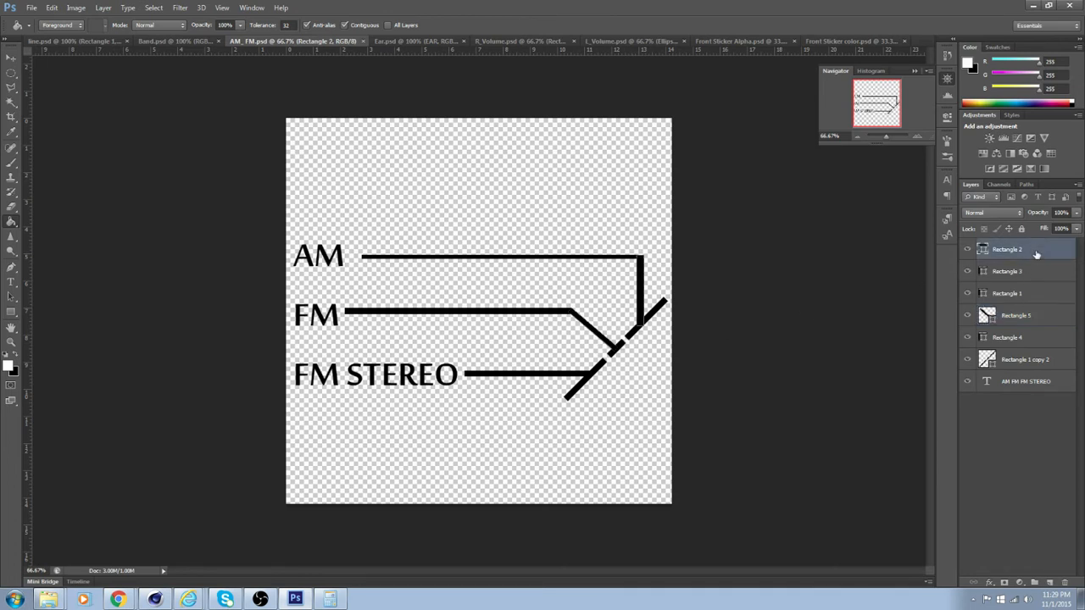
{"action": "double_click", "coordinate": [1049, 361]}
{"action": "double_click", "coordinate": [987, 359]}
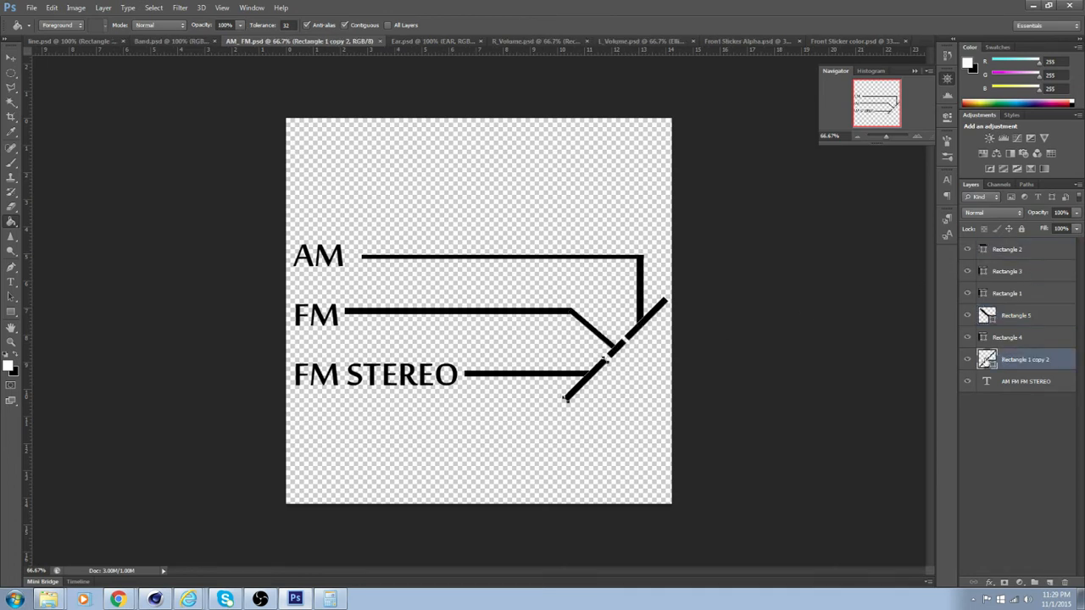
{"action": "left_click", "coordinate": [994, 174]}
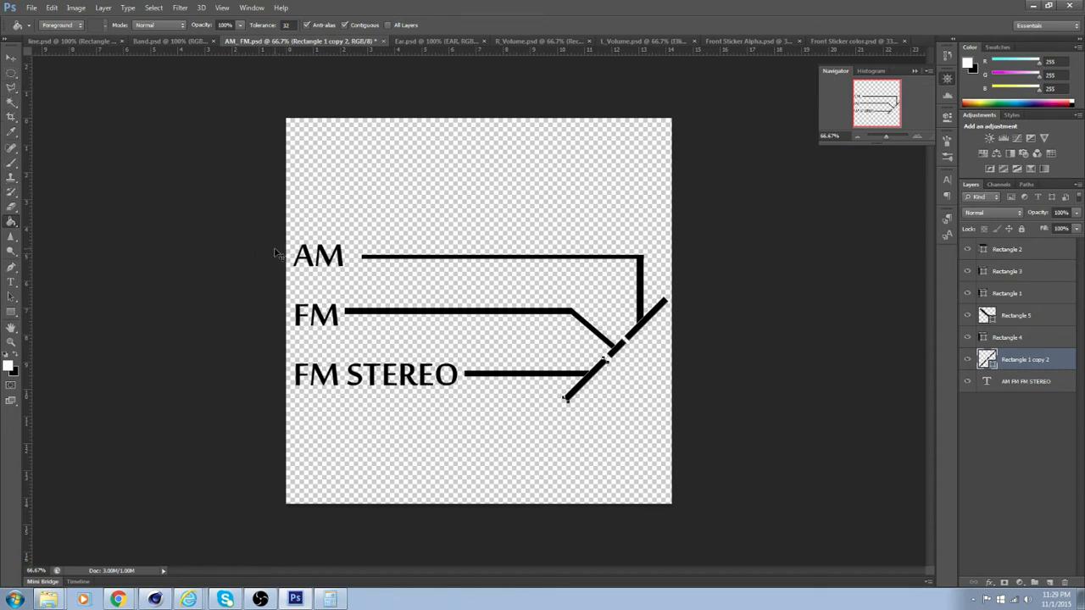
{"action": "key", "text": "ctrl+t"}
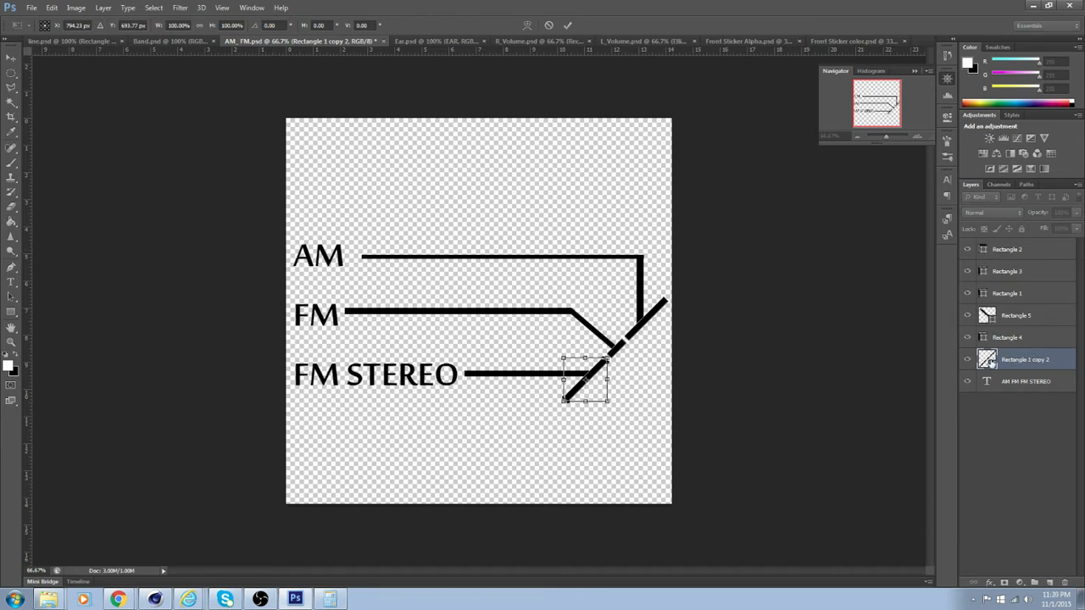
{"action": "key", "text": "Return"}
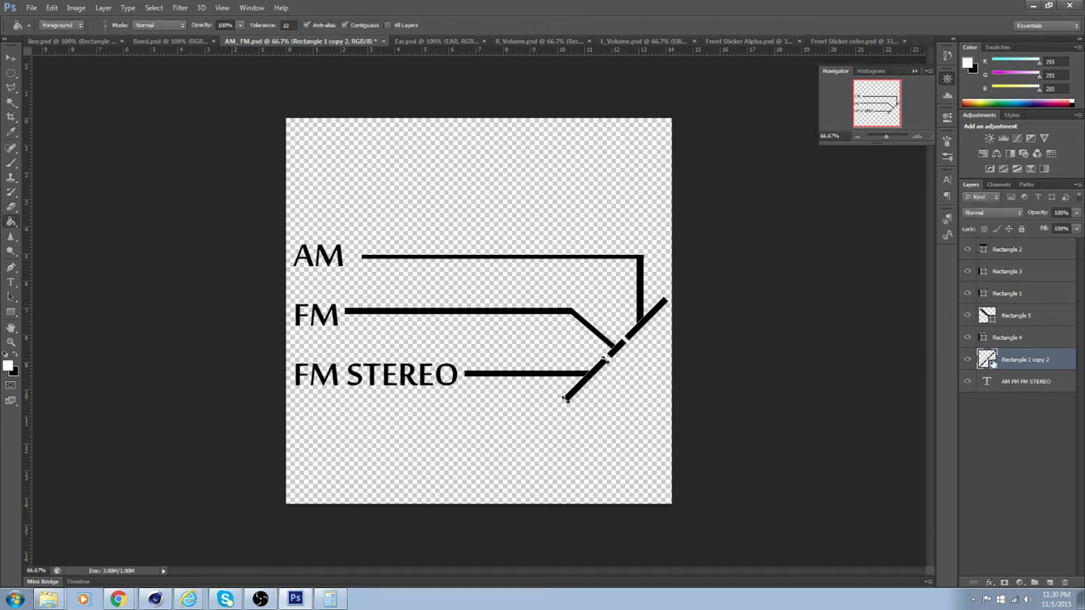
{"action": "double_click", "coordinate": [992, 363]}
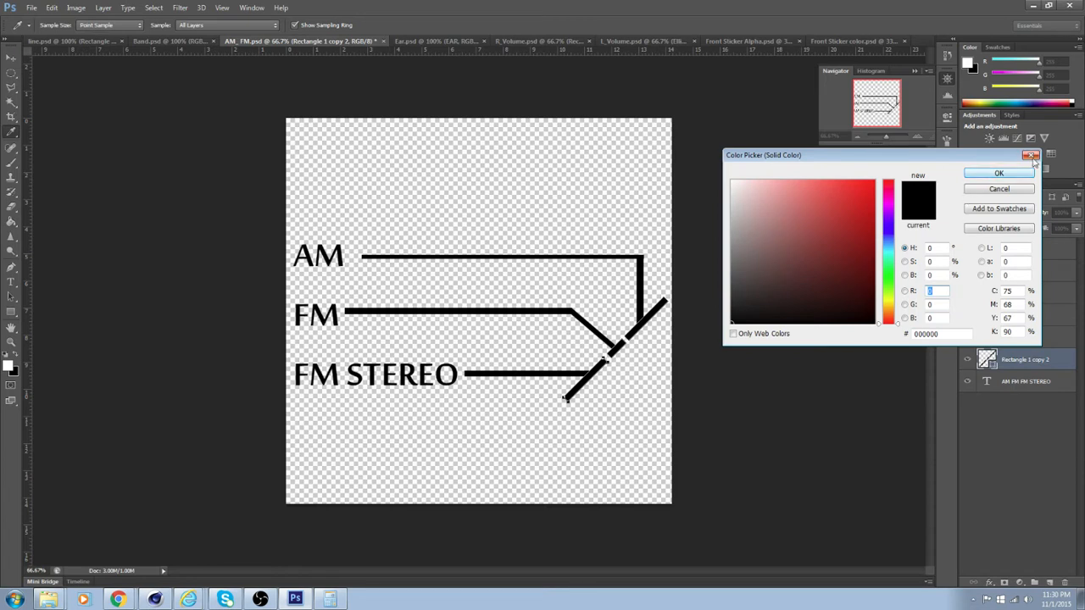
{"action": "left_click", "coordinate": [1013, 189]}
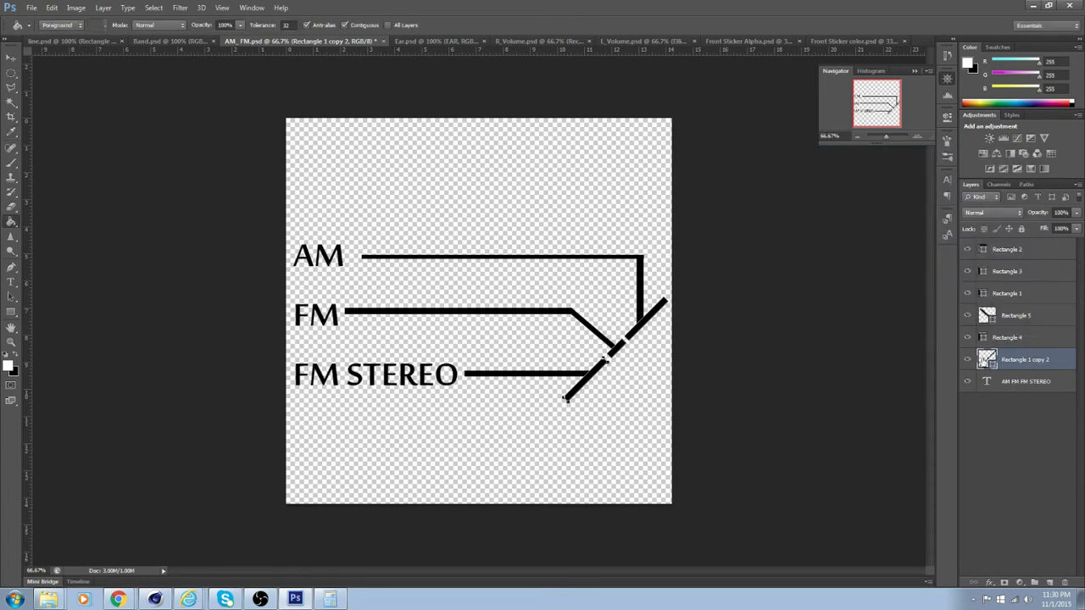
Rotate the diagonal dashed line beside the AM/FM leader lines about 9.48° clockwise and save AM_FM.psd
{"action": "left_click", "coordinate": [11, 57]}
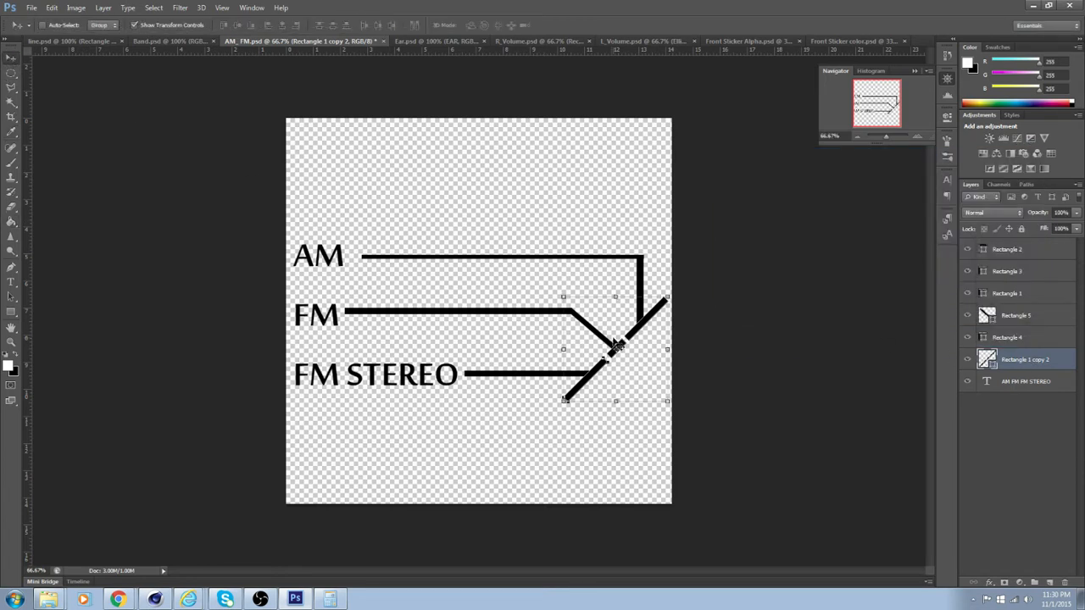
{"action": "left_click_drag", "start_coordinate": [676, 407], "coordinate": [663, 414]}
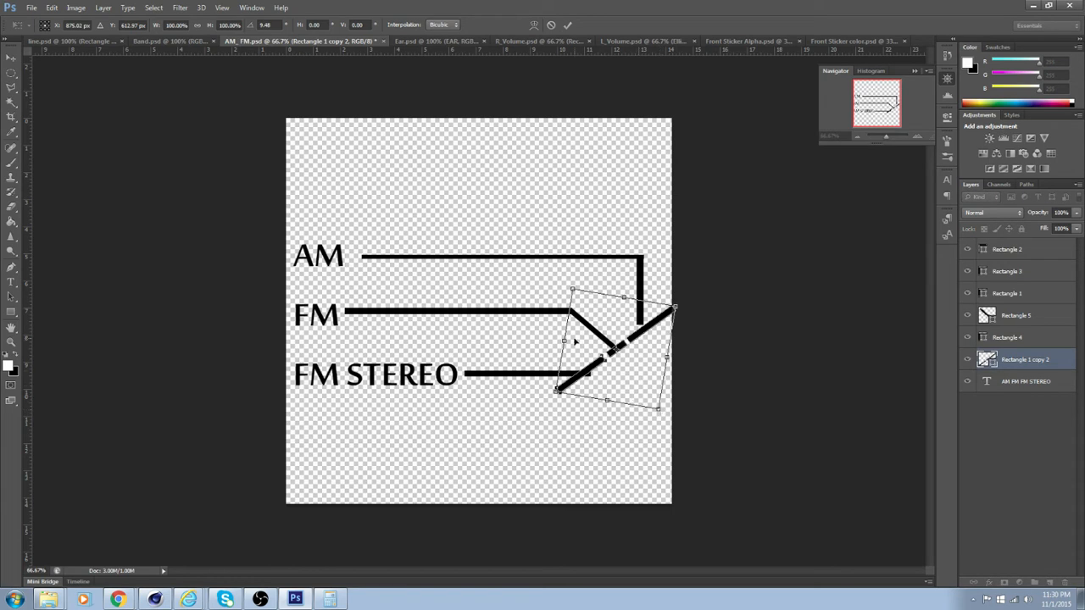
{"action": "key", "text": "Return"}
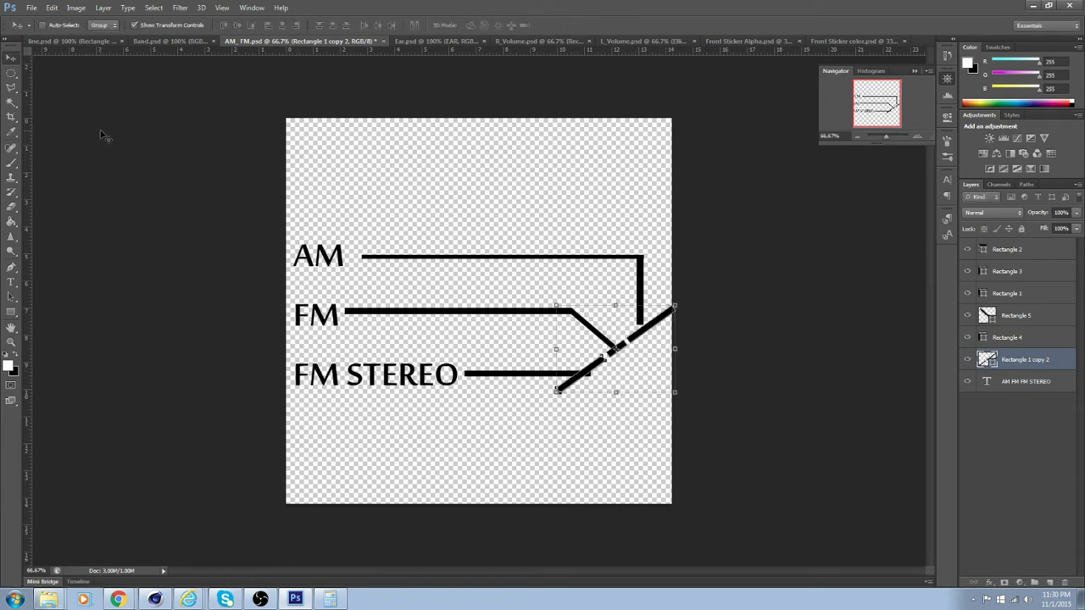
{"action": "left_click", "coordinate": [30, 8]}
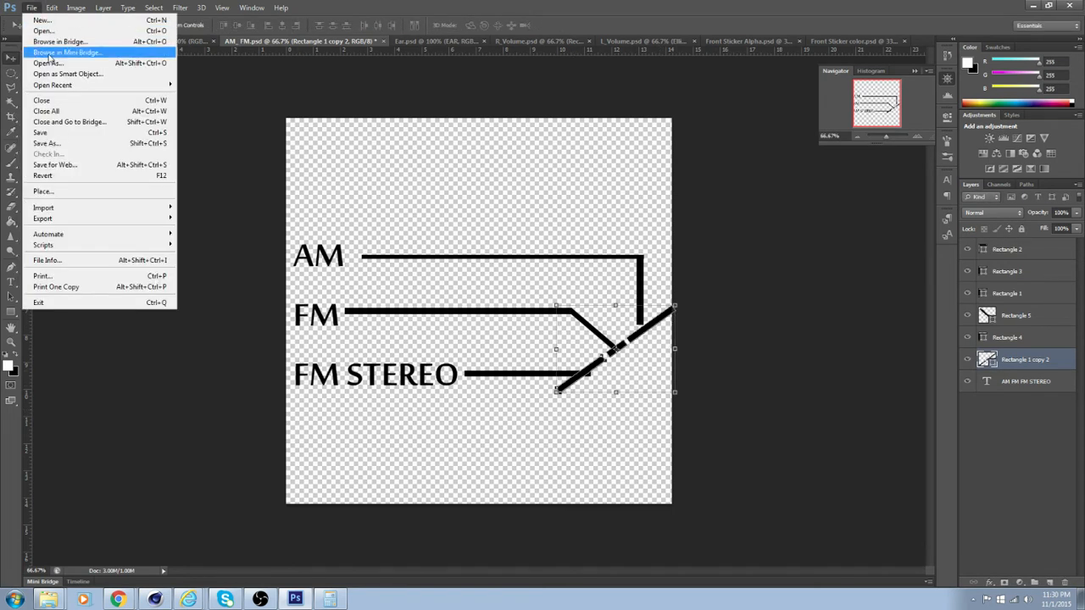
{"action": "left_click", "coordinate": [58, 134]}
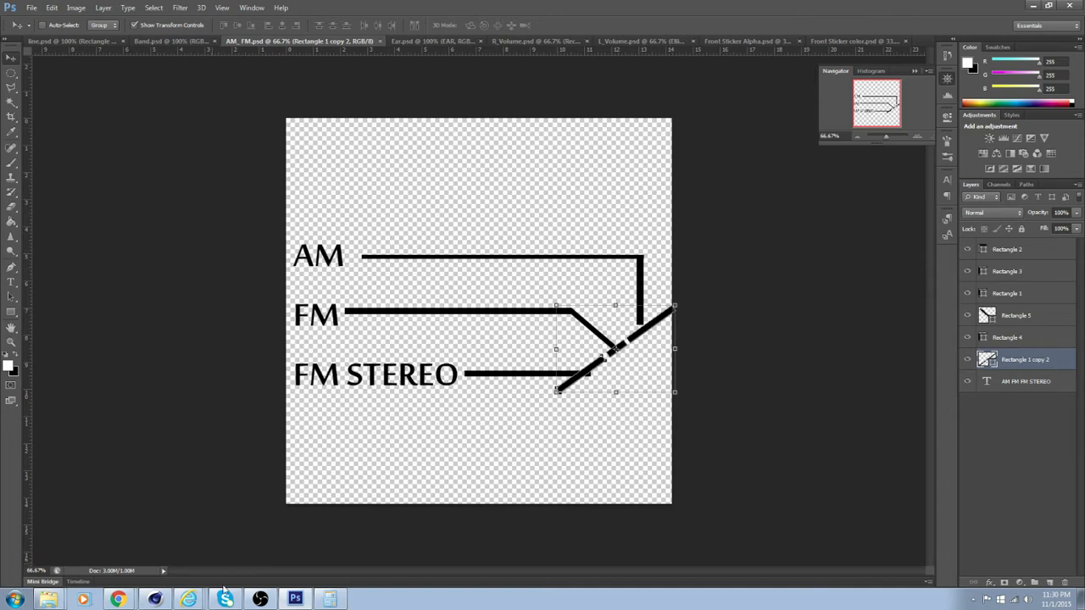
Switch back to Cinema 4D and show the Color channel of the AMFM material
{"action": "left_click", "coordinate": [155, 600]}
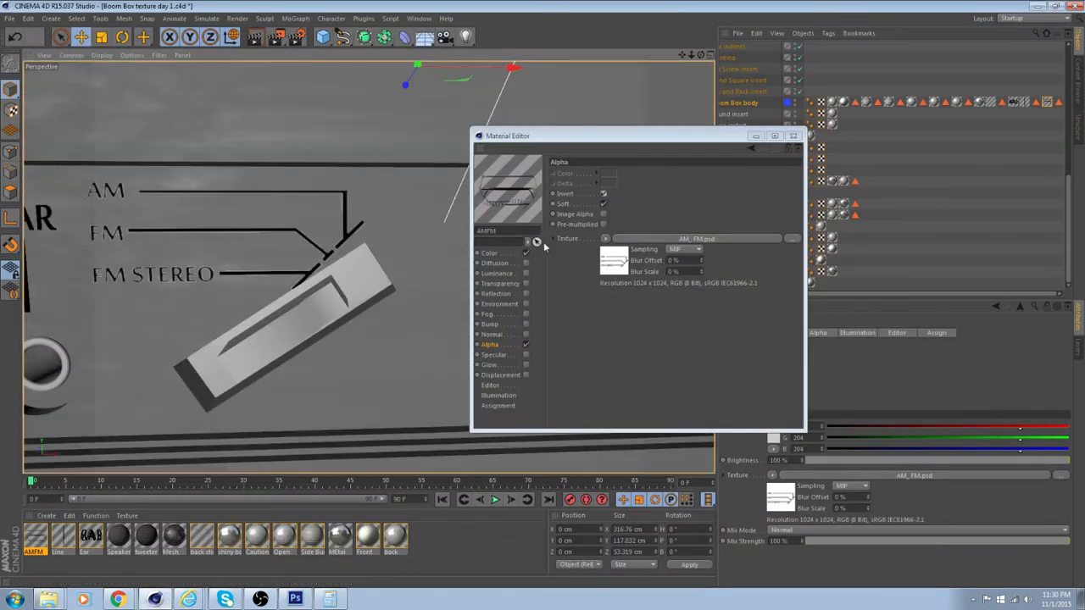
{"action": "left_click", "coordinate": [502, 254]}
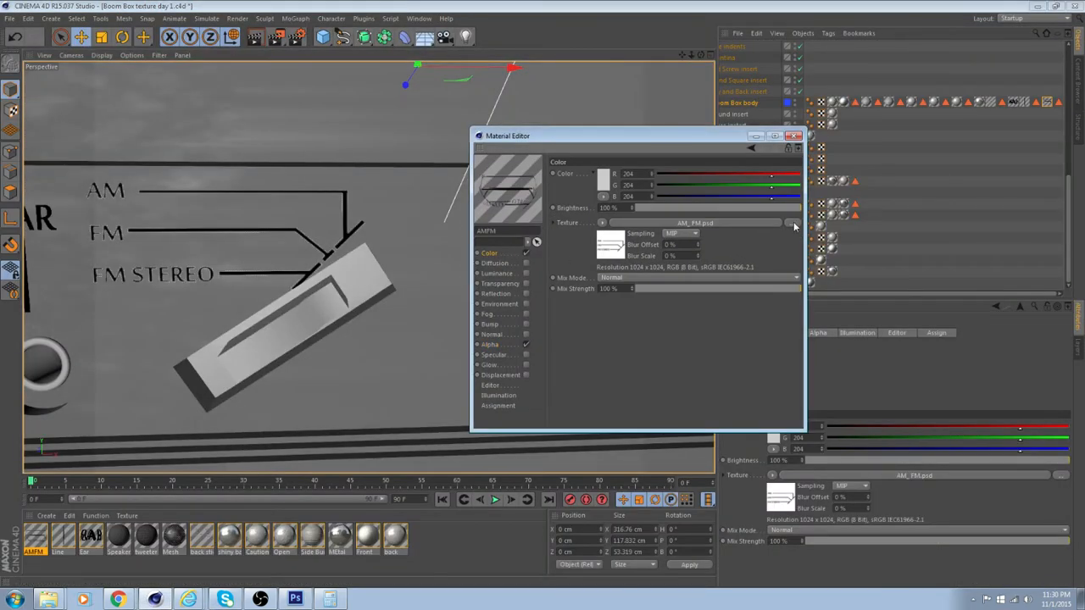
{"action": "left_click", "coordinate": [793, 223]}
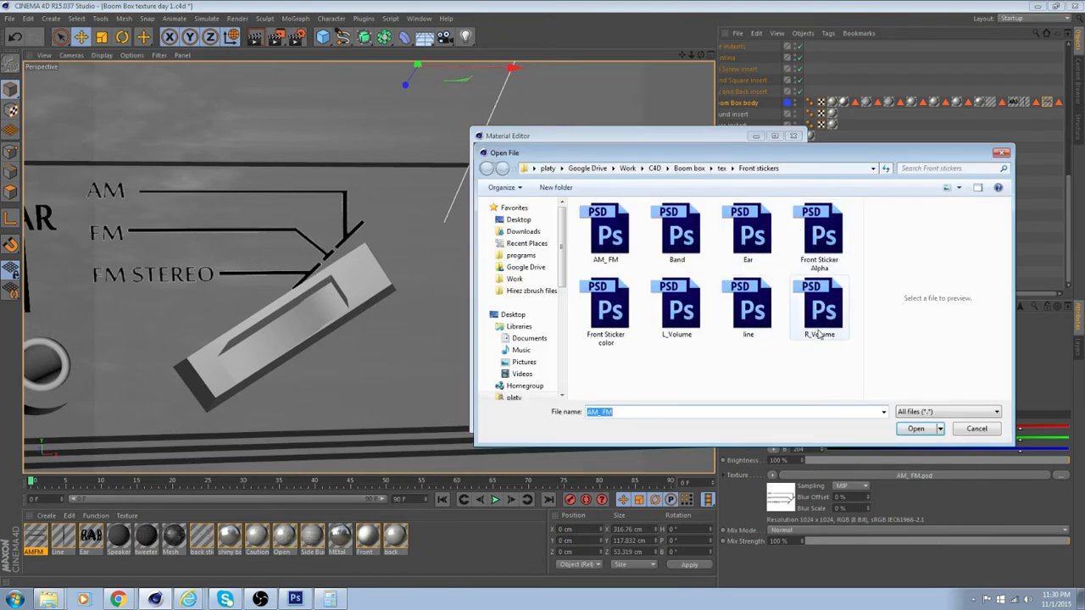
{"action": "left_click", "coordinate": [978, 430]}
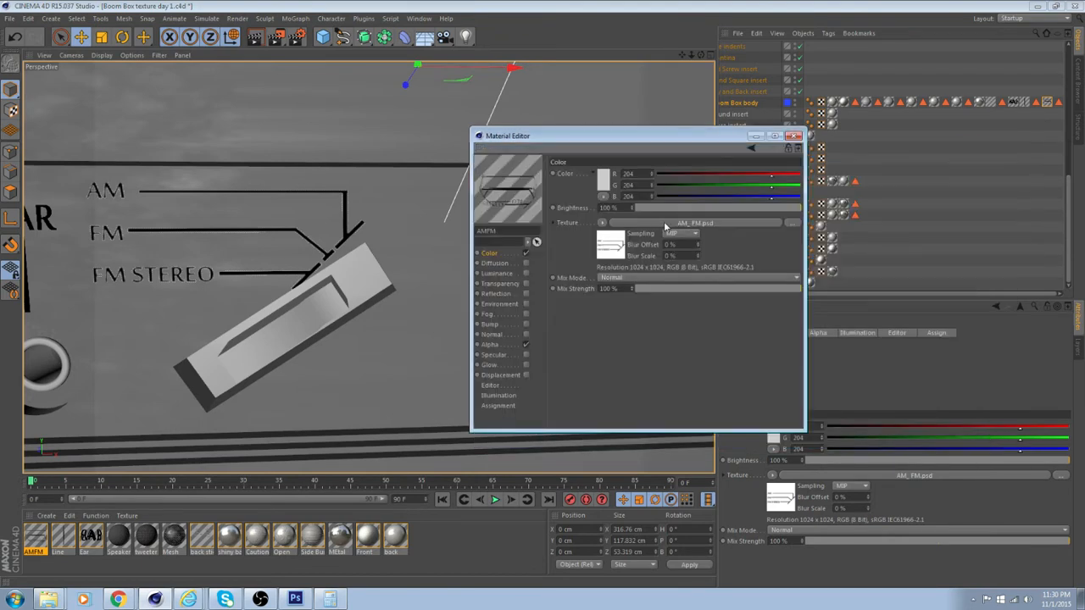
{"action": "right_click", "coordinate": [657, 222]}
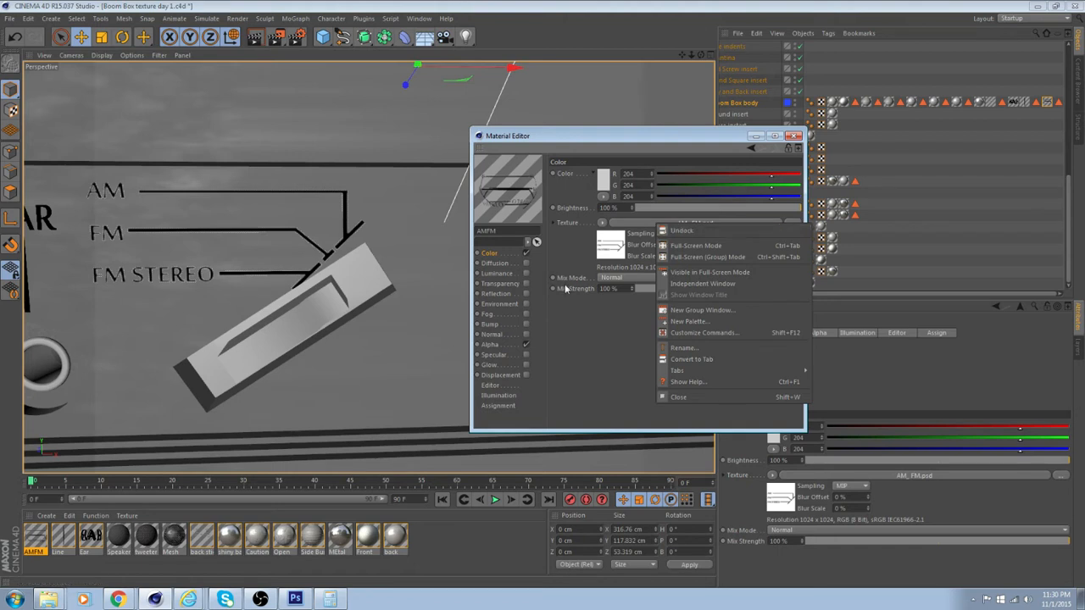
{"action": "left_click", "coordinate": [588, 325]}
Reload the AM_FM.psd image in both the Color and Alpha channels of the AMFM material, and close the material editor
{"action": "left_click", "coordinate": [752, 224]}
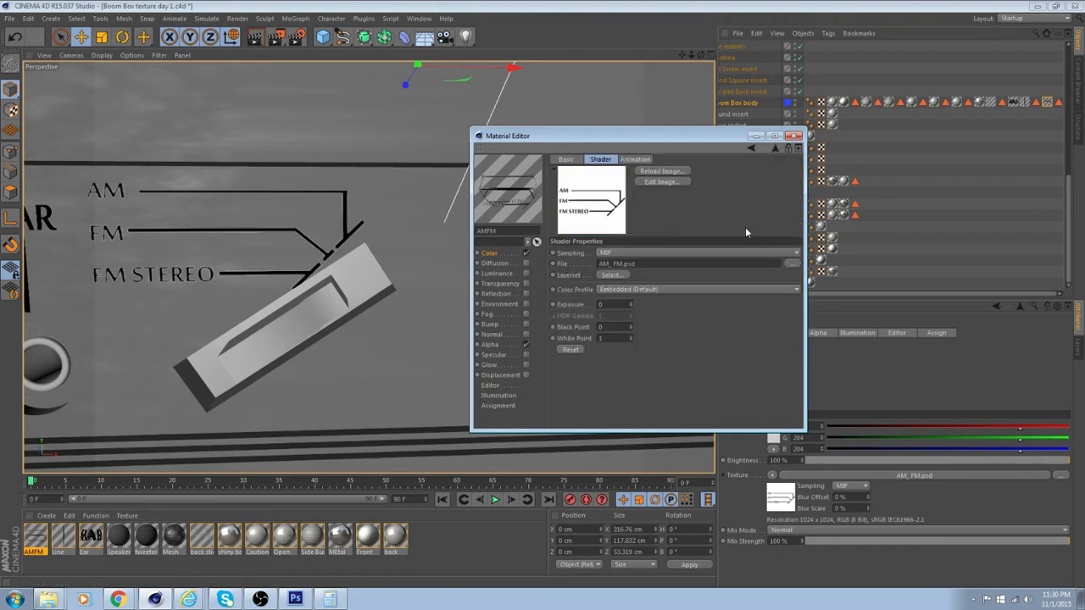
{"action": "left_click", "coordinate": [659, 171]}
{"action": "left_click", "coordinate": [512, 344]}
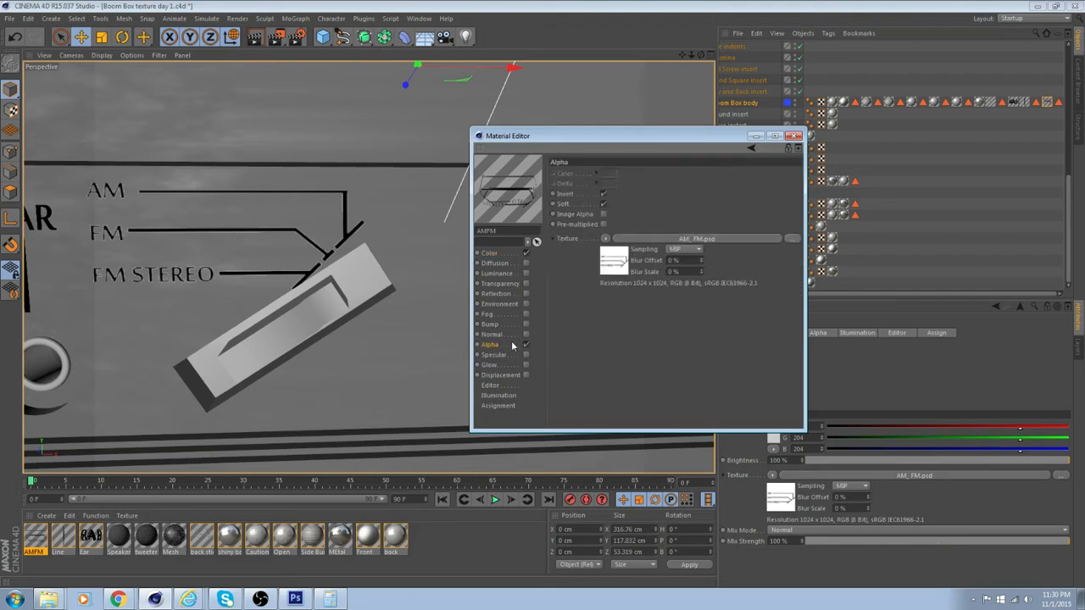
{"action": "left_click", "coordinate": [613, 263]}
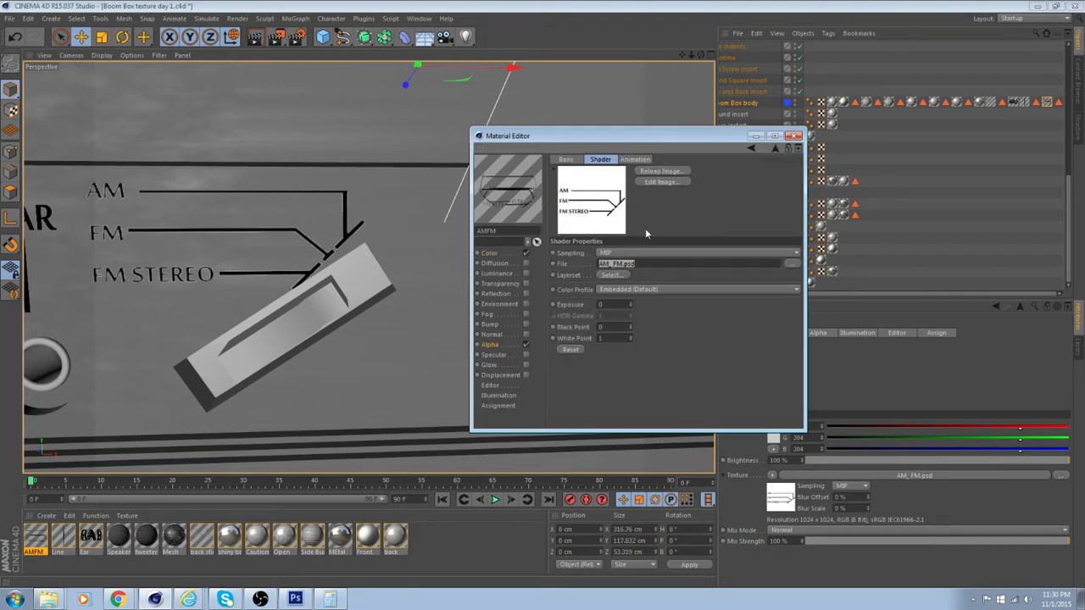
{"action": "left_click", "coordinate": [674, 172]}
{"action": "left_click", "coordinate": [795, 137]}
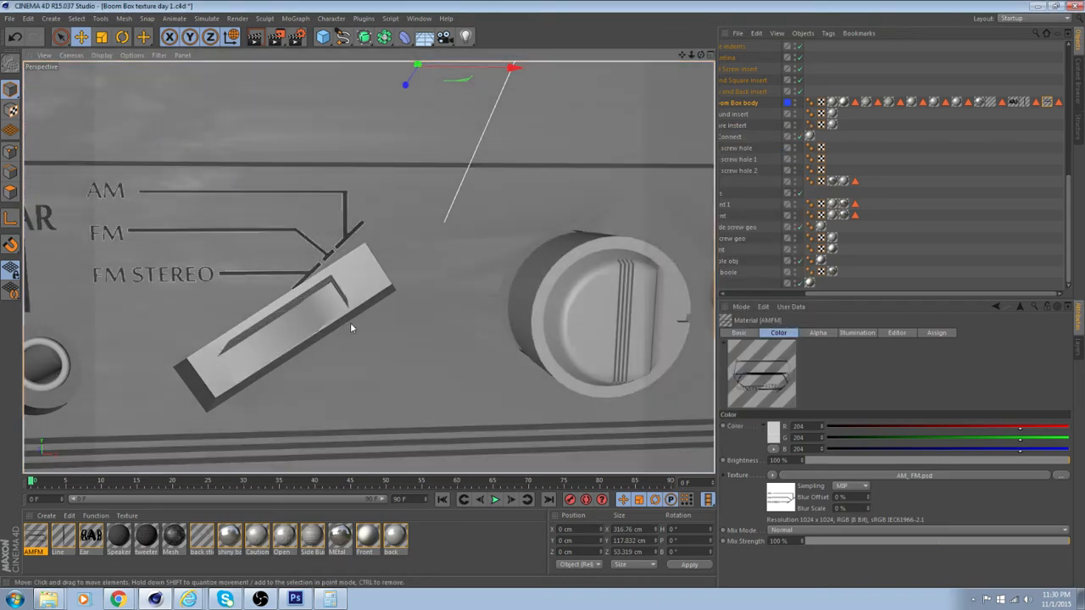
Check the AM/FM sticker on the boom box front and show the properties of the Boom Box body's AMFM texture tag
{"action": "left_click_drag", "start_coordinate": [350, 323], "coordinate": [364, 321], "text": "alt"}
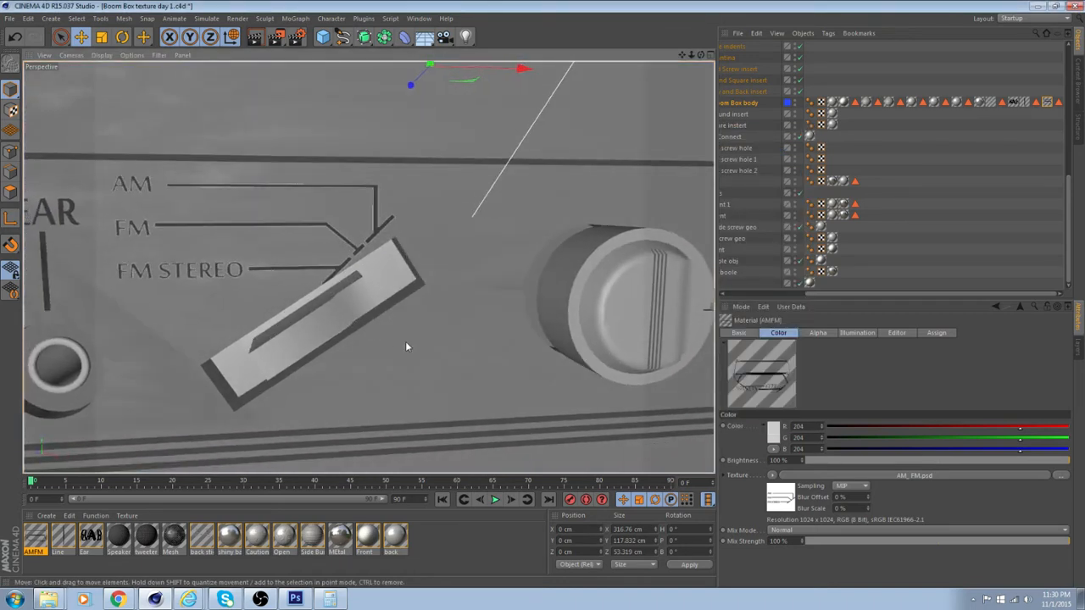
{"action": "scroll", "coordinate": [396, 333], "scroll_direction": "down", "scroll_amount": 3}
{"action": "scroll", "coordinate": [397, 335], "scroll_direction": "down", "scroll_amount": 1}
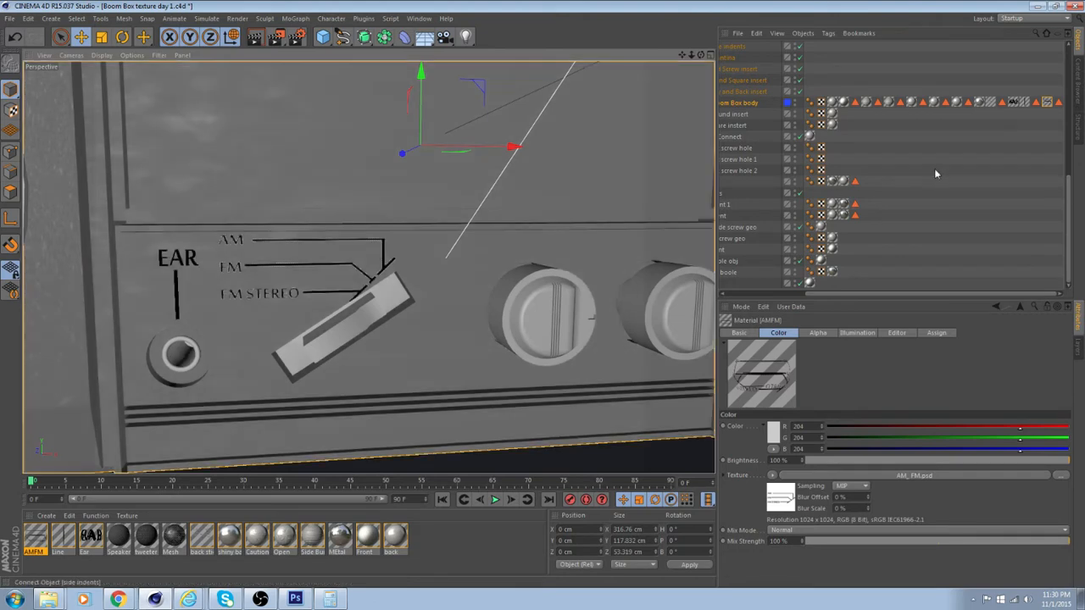
{"action": "scroll", "coordinate": [443, 357], "scroll_direction": "down", "scroll_amount": 5}
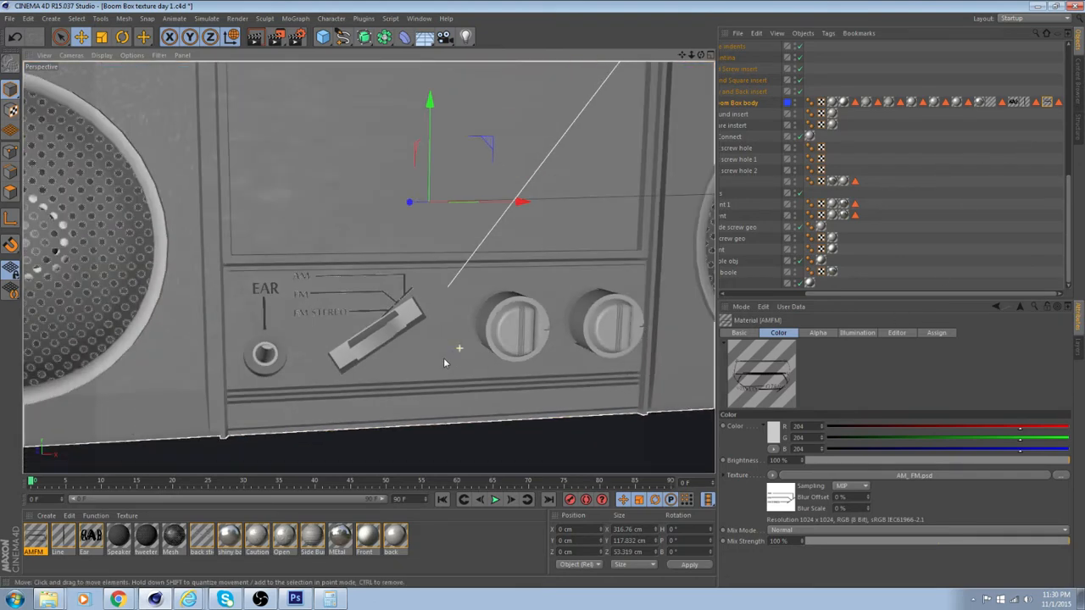
{"action": "scroll", "coordinate": [372, 388], "scroll_direction": "up", "scroll_amount": 2}
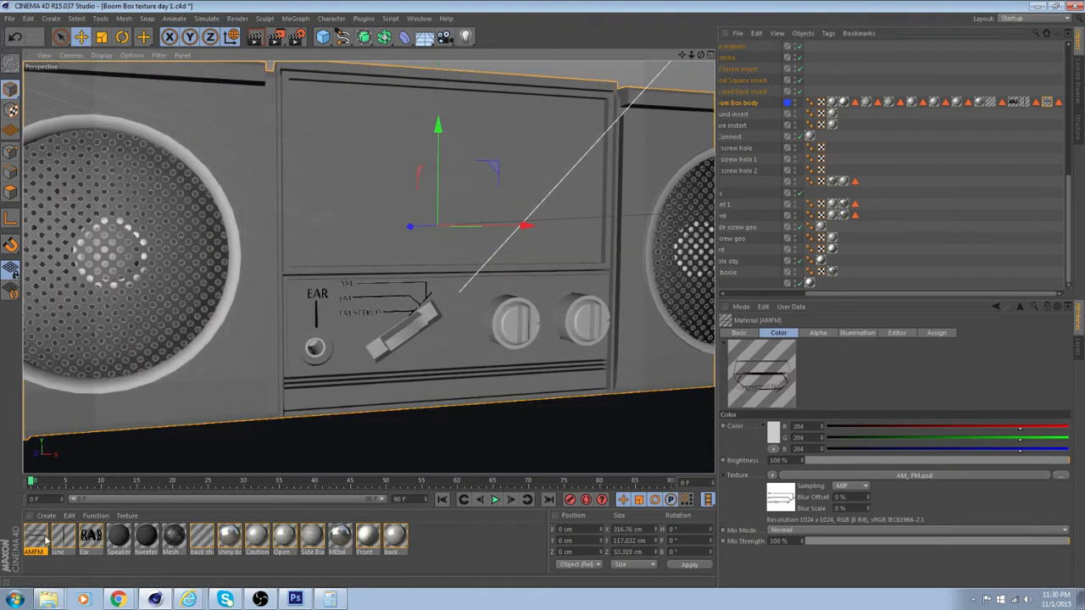
{"action": "right_click", "coordinate": [45, 535]}
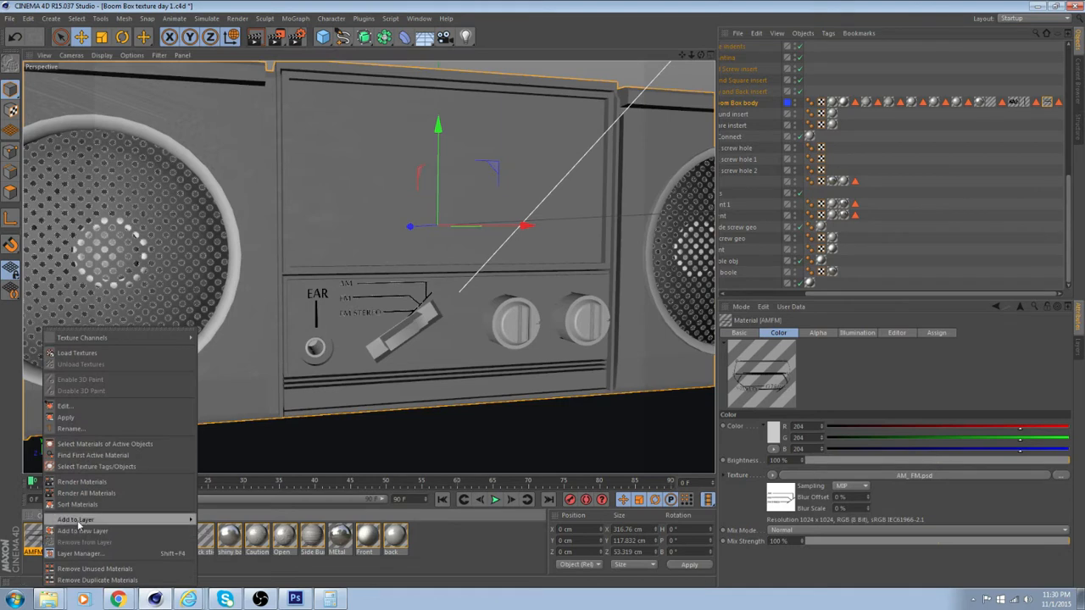
{"action": "left_click", "coordinate": [988, 293]}
{"action": "double_click", "coordinate": [1045, 104]}
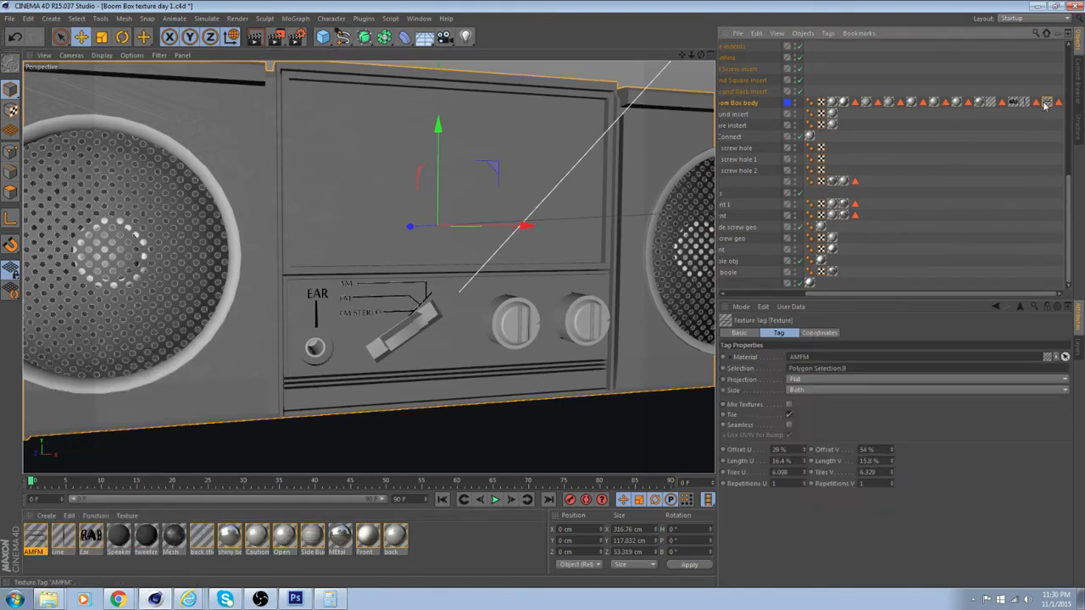
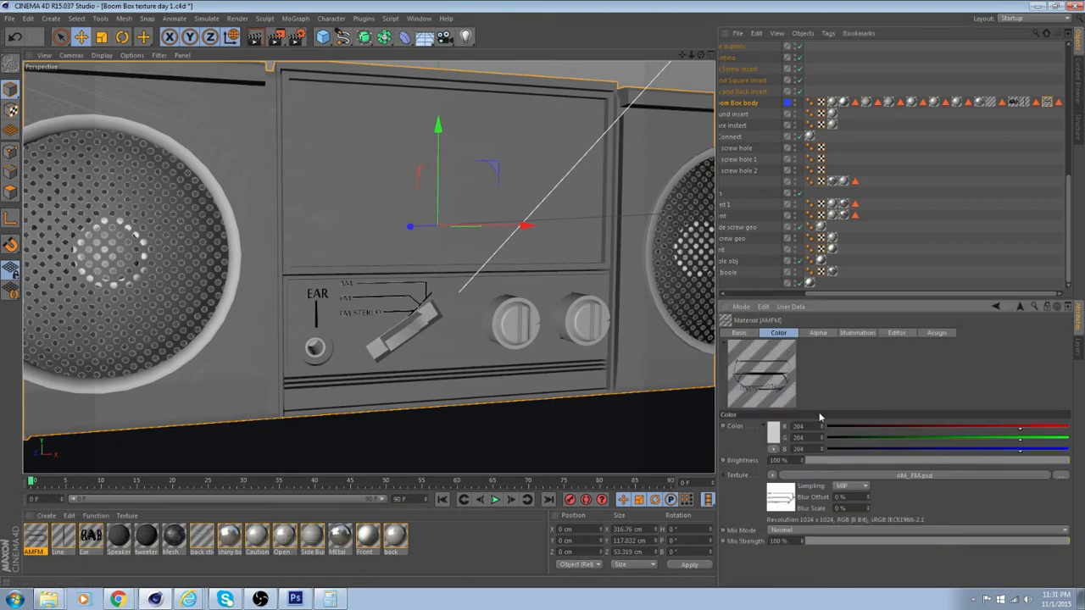
Check the AMFM material's basic properties and look closely at the AM/FM sticker beside the slanted switch
{"action": "left_click", "coordinate": [740, 333]}
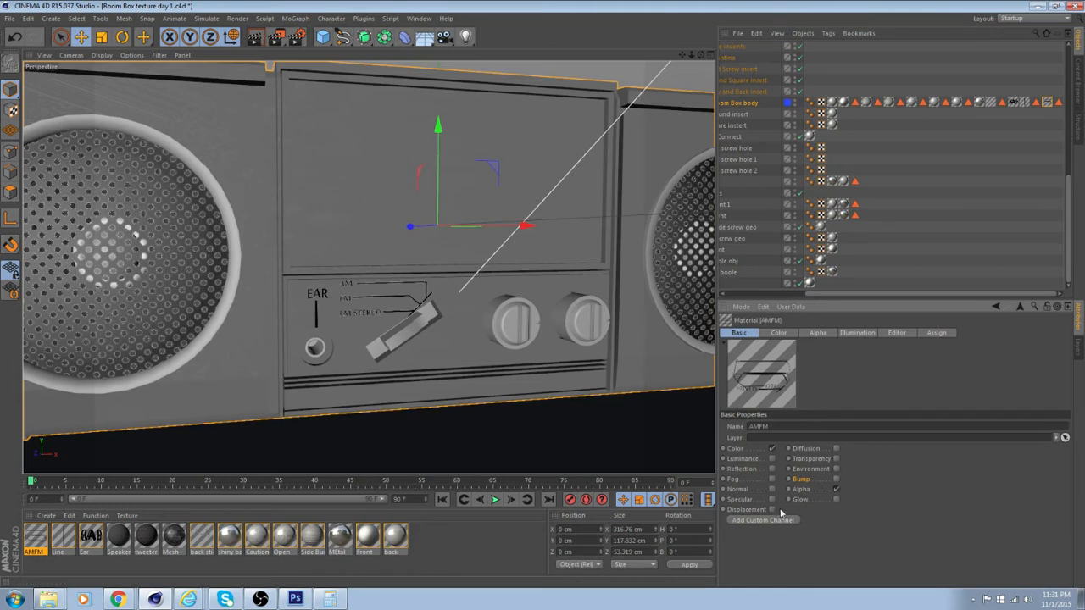
{"action": "left_click", "coordinate": [728, 323]}
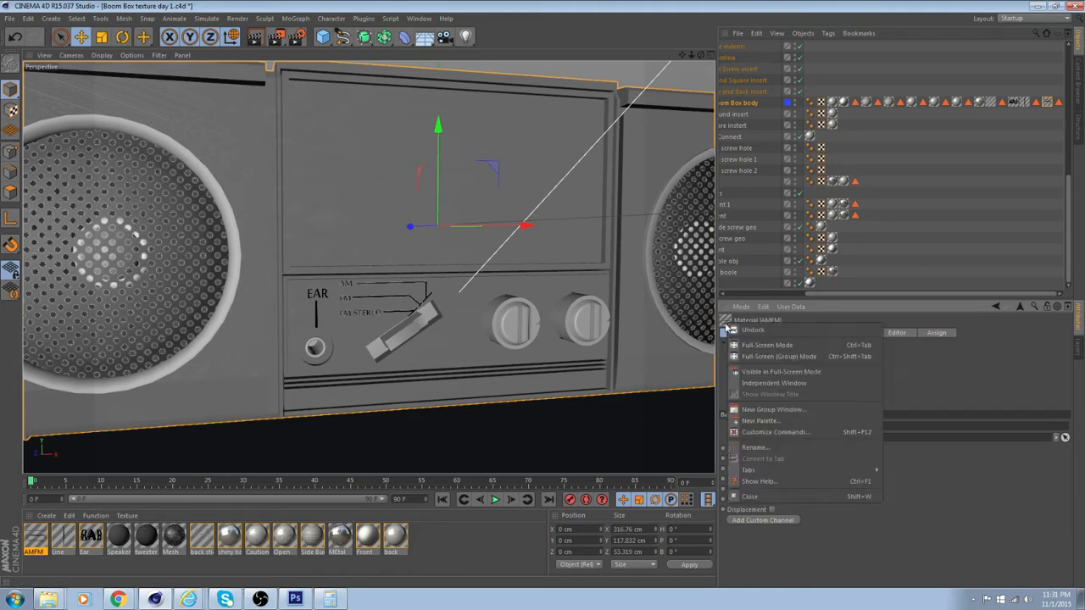
{"action": "left_click", "coordinate": [879, 491]}
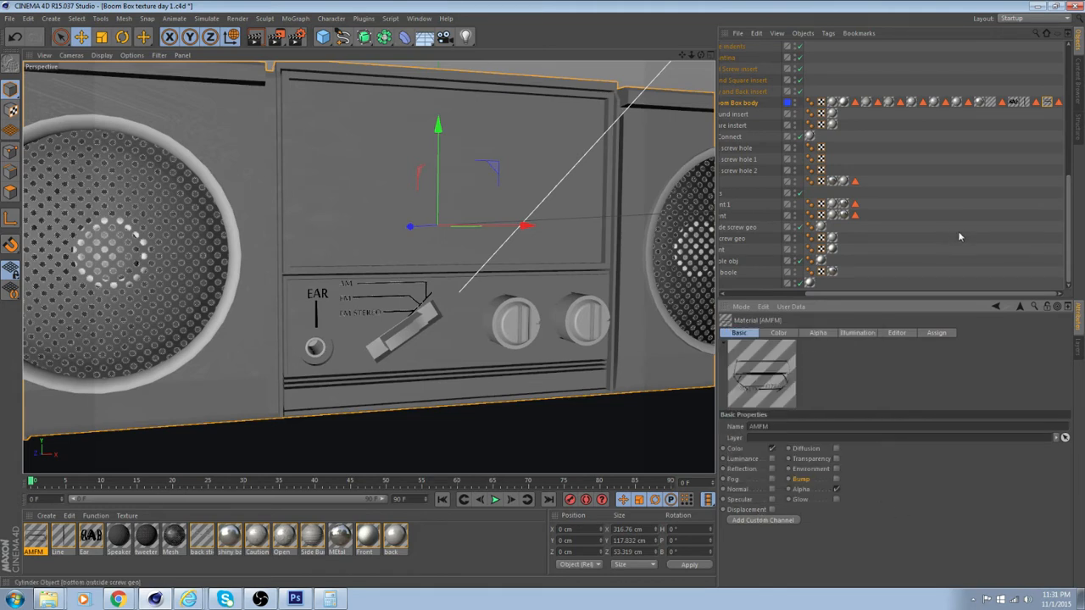
{"action": "scroll", "coordinate": [958, 230], "scroll_direction": "up", "scroll_amount": 3}
{"action": "right_click", "coordinate": [905, 170]}
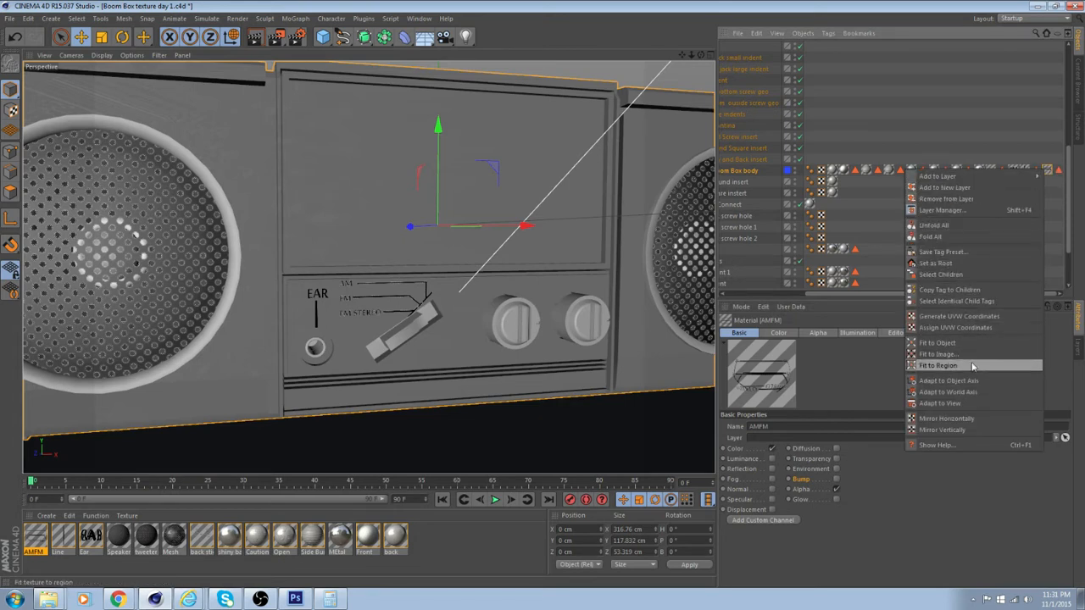
{"action": "left_click", "coordinate": [833, 521]}
{"action": "scroll", "coordinate": [527, 348], "scroll_direction": "up", "scroll_amount": 8}
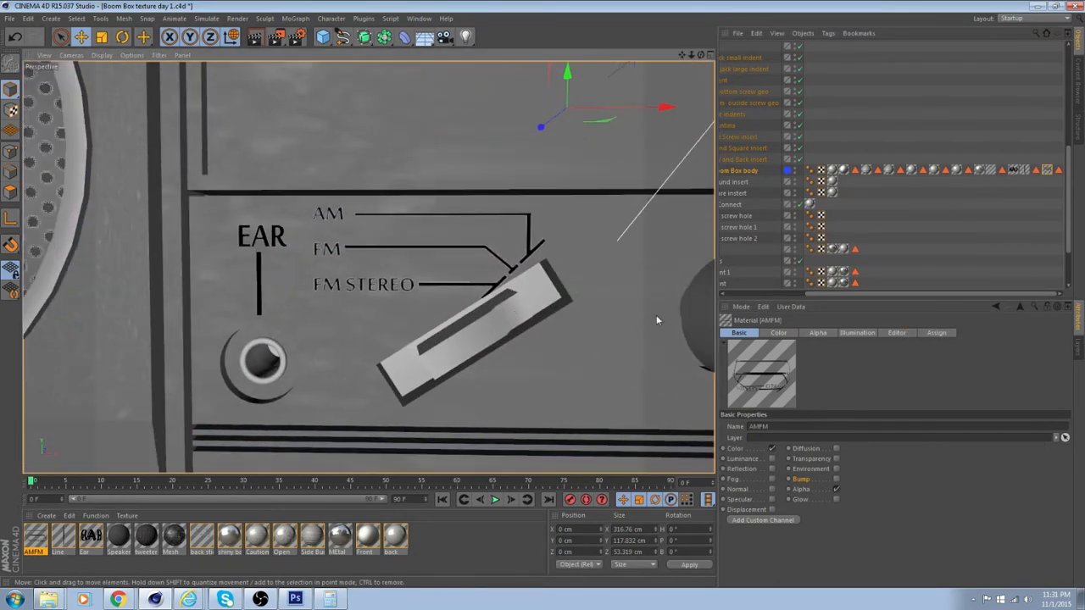
Examine the bitmap shader in the AMFM material's Color channel, including its Basic, Shader and Animation properties
{"action": "left_click", "coordinate": [788, 333]}
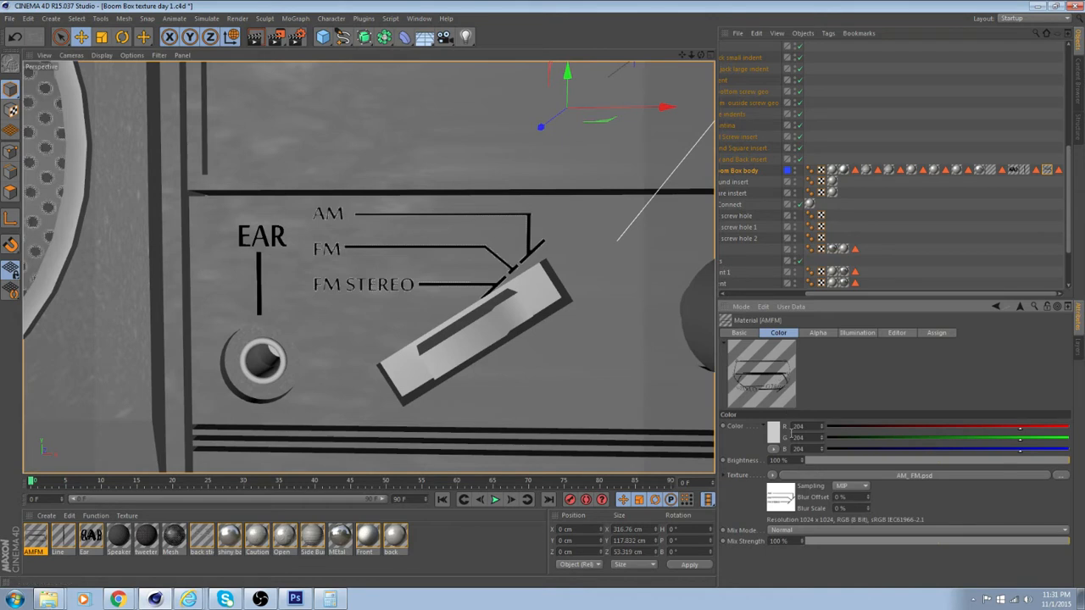
{"action": "left_click", "coordinate": [788, 498]}
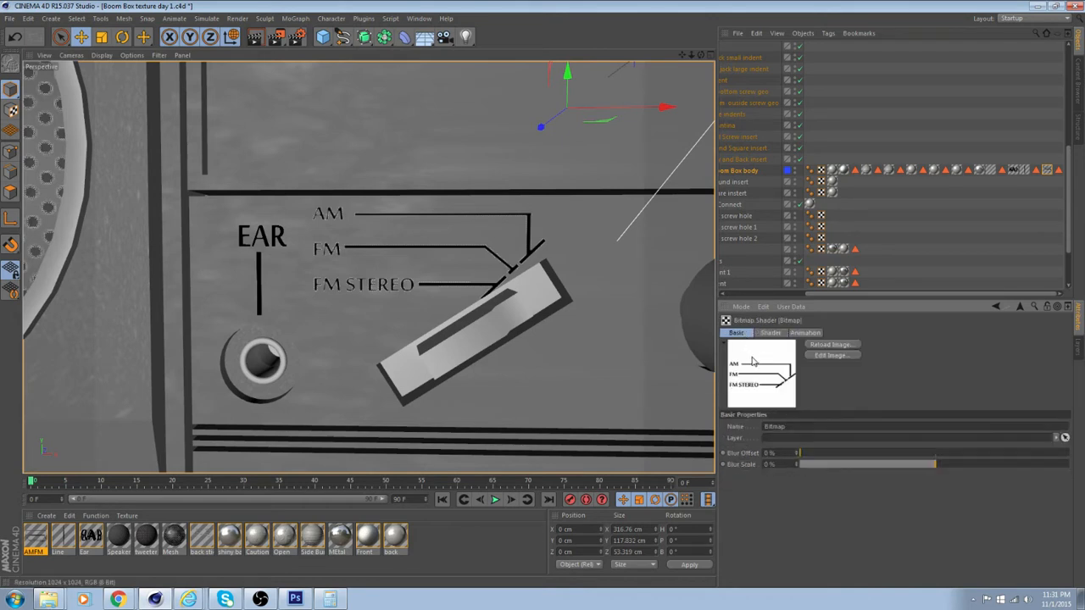
{"action": "left_click", "coordinate": [769, 333]}
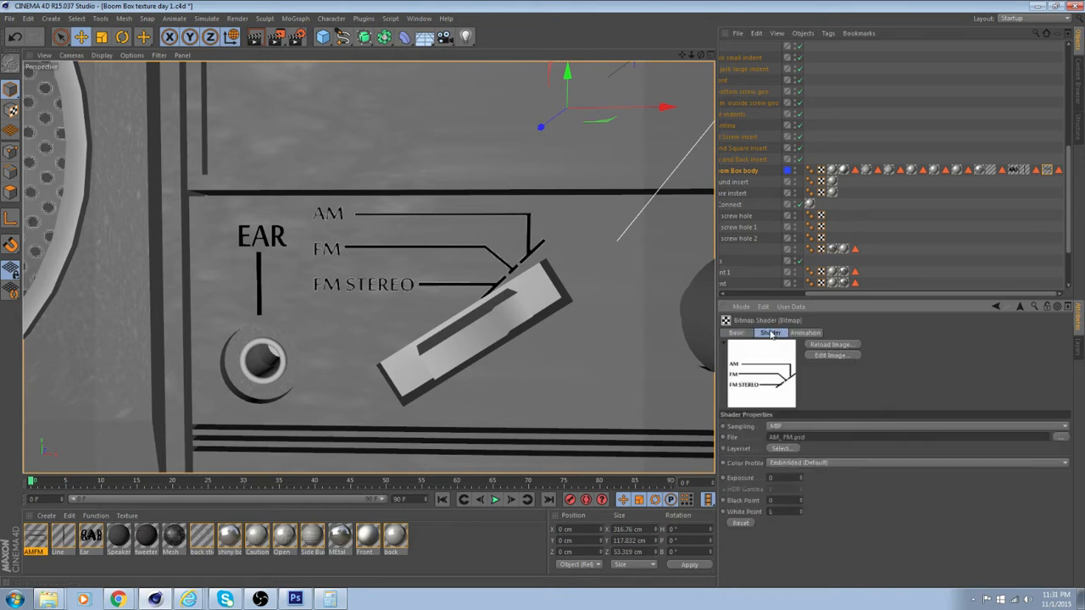
{"action": "left_click", "coordinate": [750, 334]}
{"action": "left_click", "coordinate": [769, 333]}
{"action": "left_click", "coordinate": [802, 333]}
{"action": "left_click", "coordinate": [737, 333]}
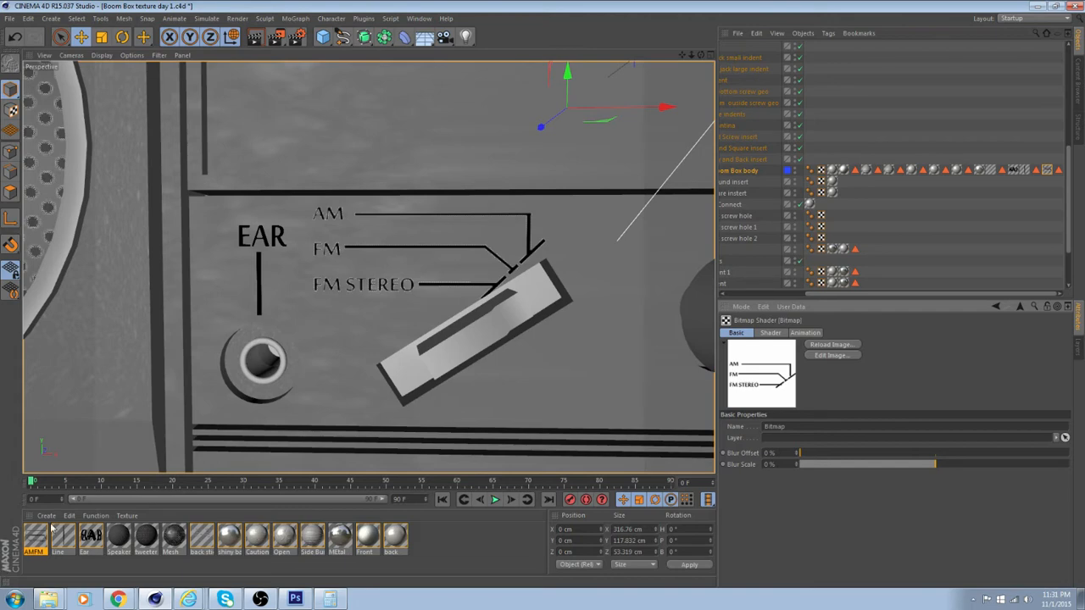
Open the AMFM material in the Material Editor clear of the sticker, show its Color channel and set the preview shape to Plane
{"action": "double_click", "coordinate": [45, 532]}
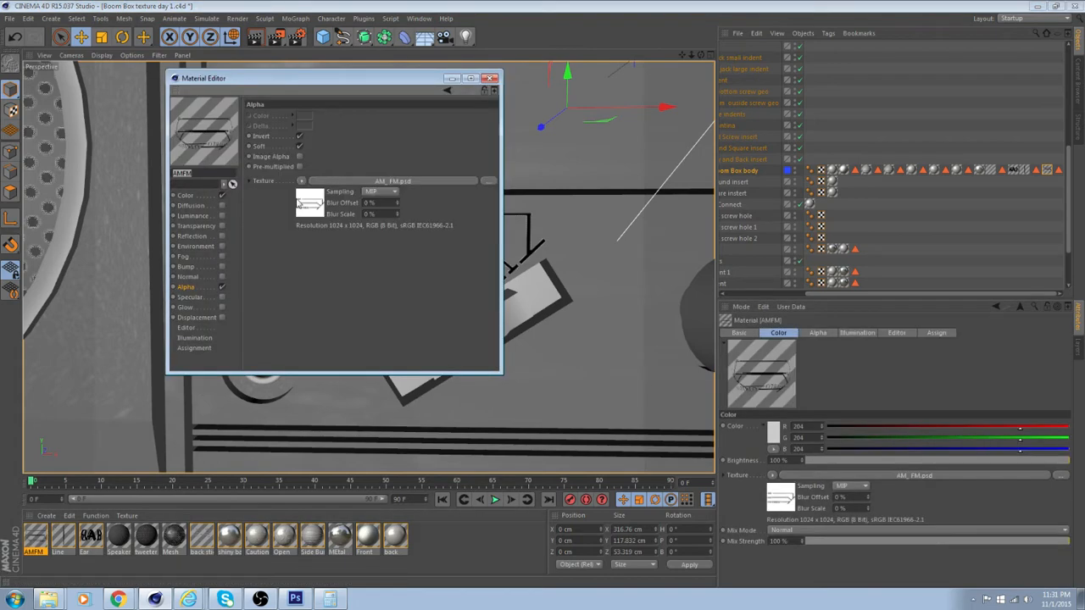
{"action": "left_click_drag", "start_coordinate": [329, 79], "coordinate": [819, 230]}
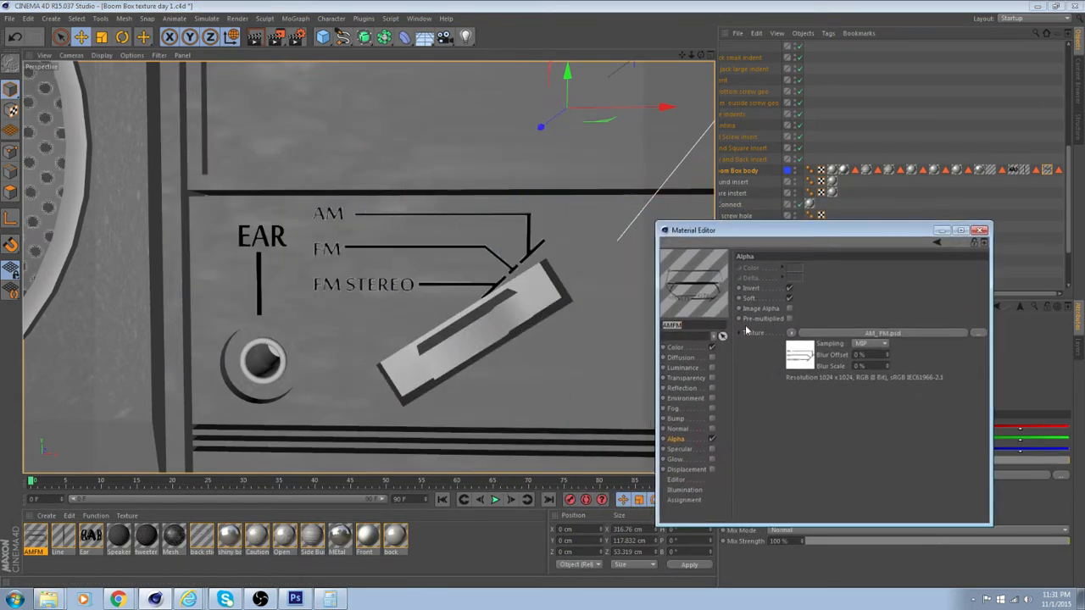
{"action": "left_click", "coordinate": [684, 349]}
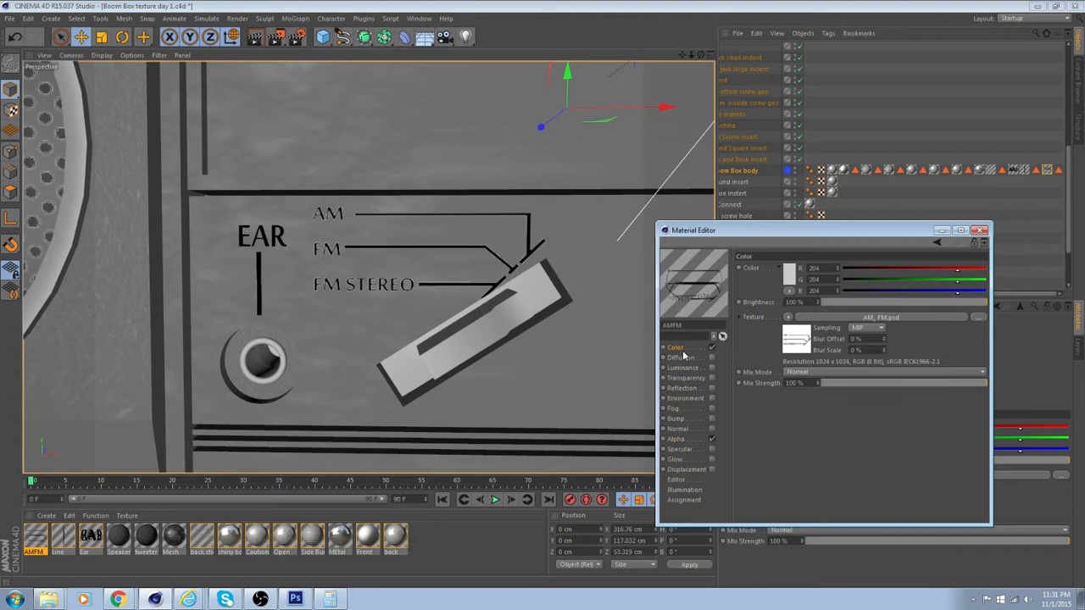
{"action": "right_click", "coordinate": [703, 292]}
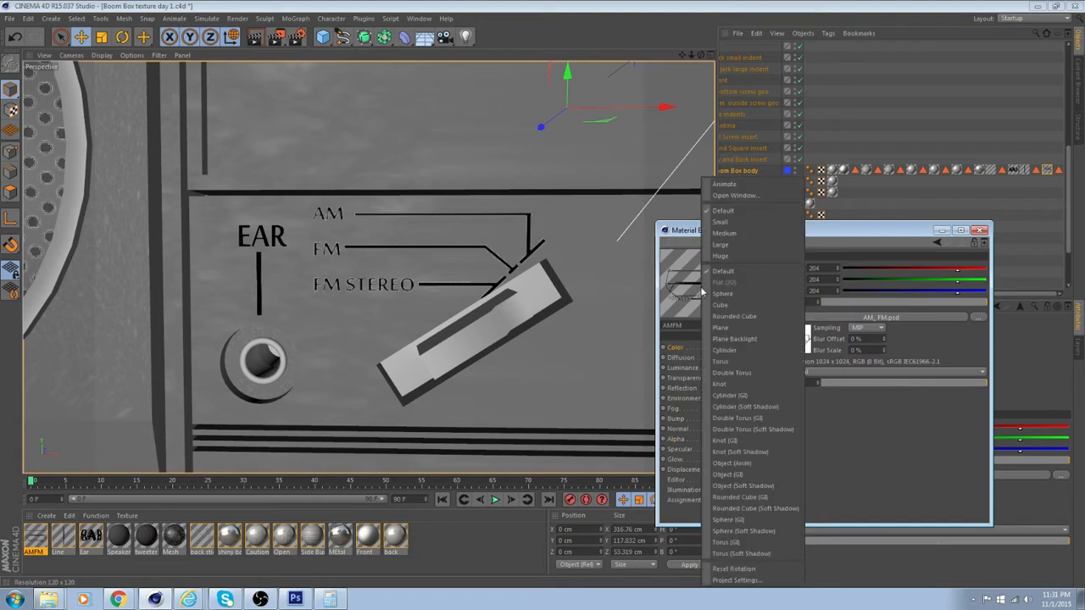
{"action": "left_click", "coordinate": [746, 326]}
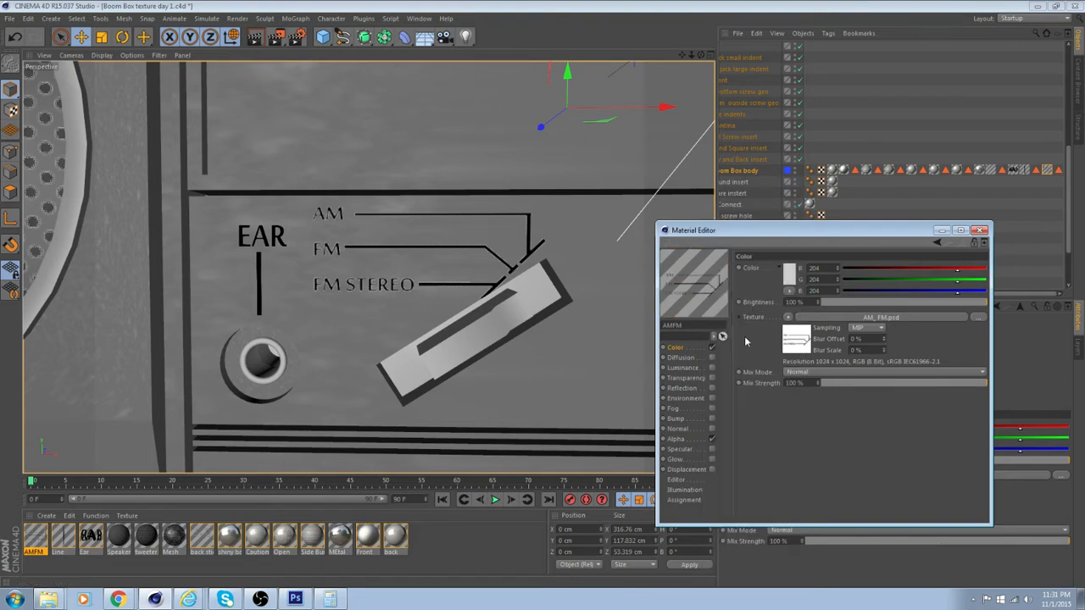
{"action": "right_click", "coordinate": [805, 345]}
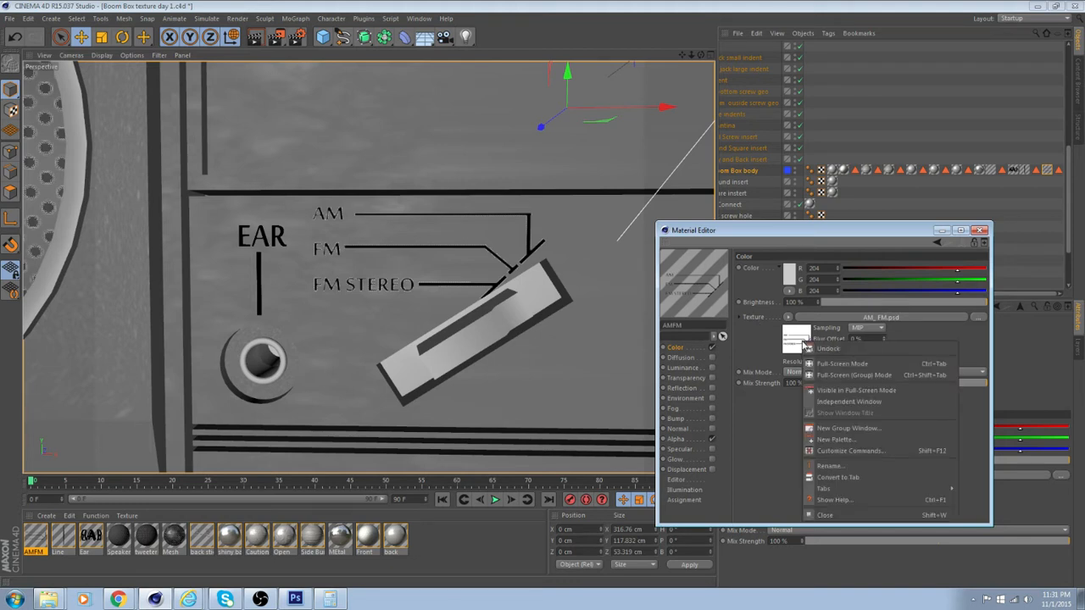
{"action": "left_click", "coordinate": [773, 444]}
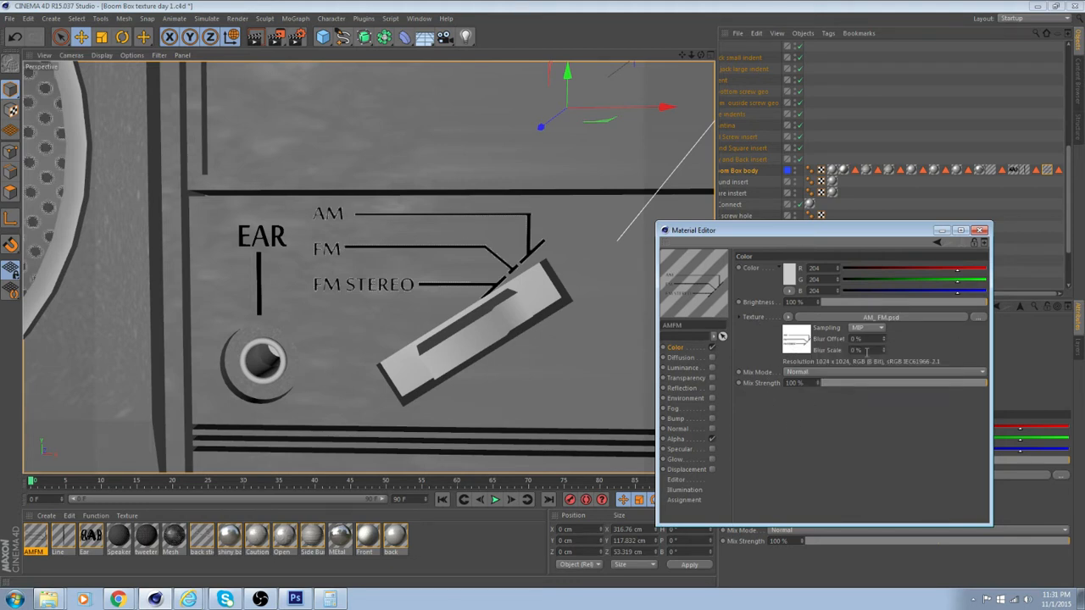
Load the AM_ FM image from the Front stickers folder into the AMFM material's Color and Alpha channels, accepting copies at the project location
{"action": "left_click", "coordinate": [978, 318]}
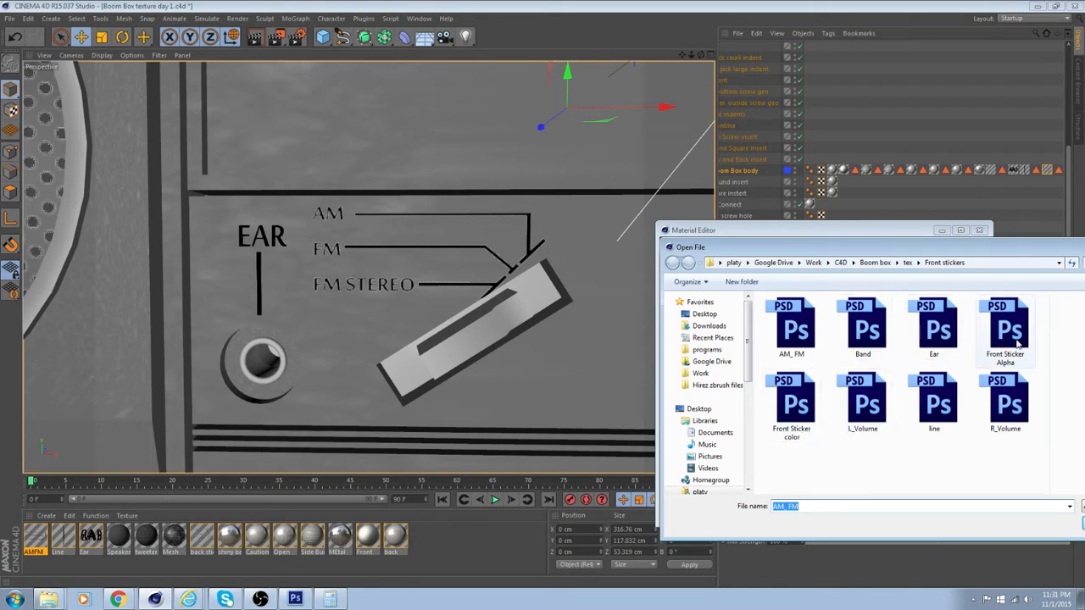
{"action": "left_click", "coordinate": [791, 326]}
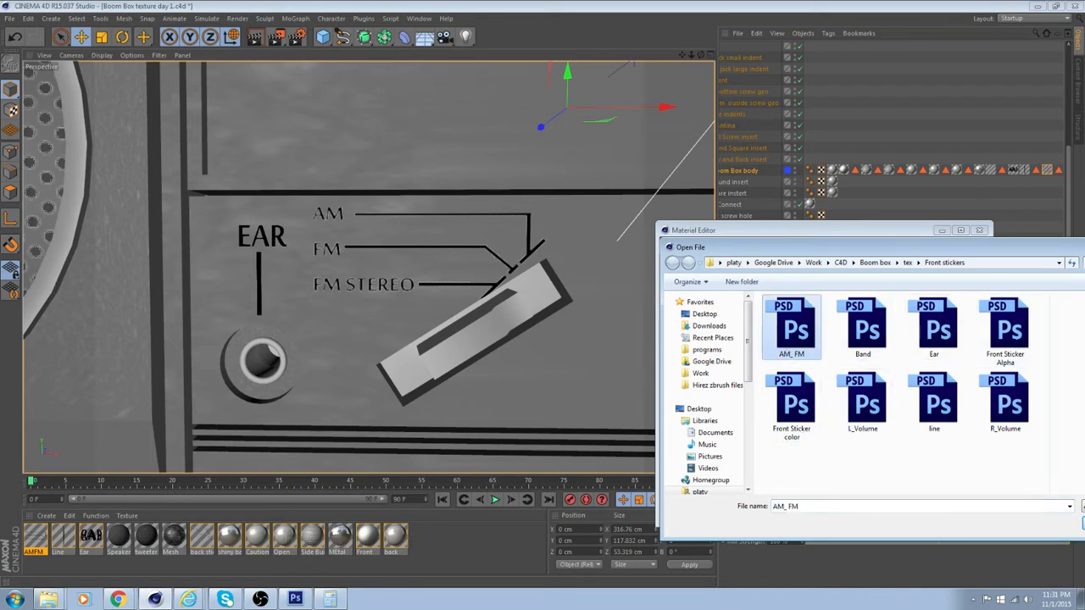
{"action": "left_click", "coordinate": [1083, 523]}
{"action": "left_click", "coordinate": [553, 340]}
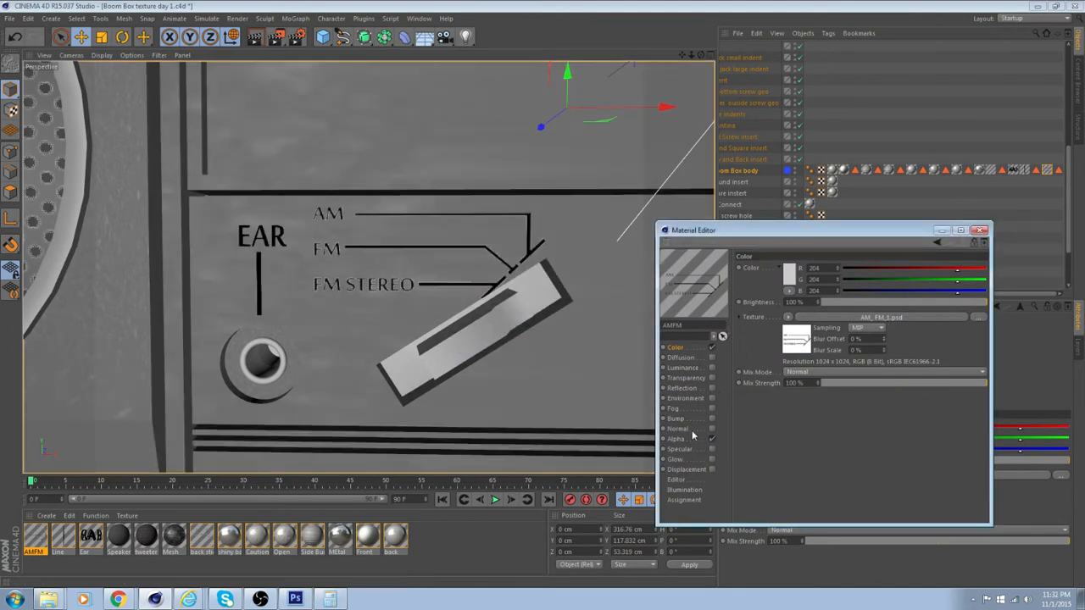
{"action": "left_click", "coordinate": [690, 439]}
{"action": "left_click", "coordinate": [965, 336]}
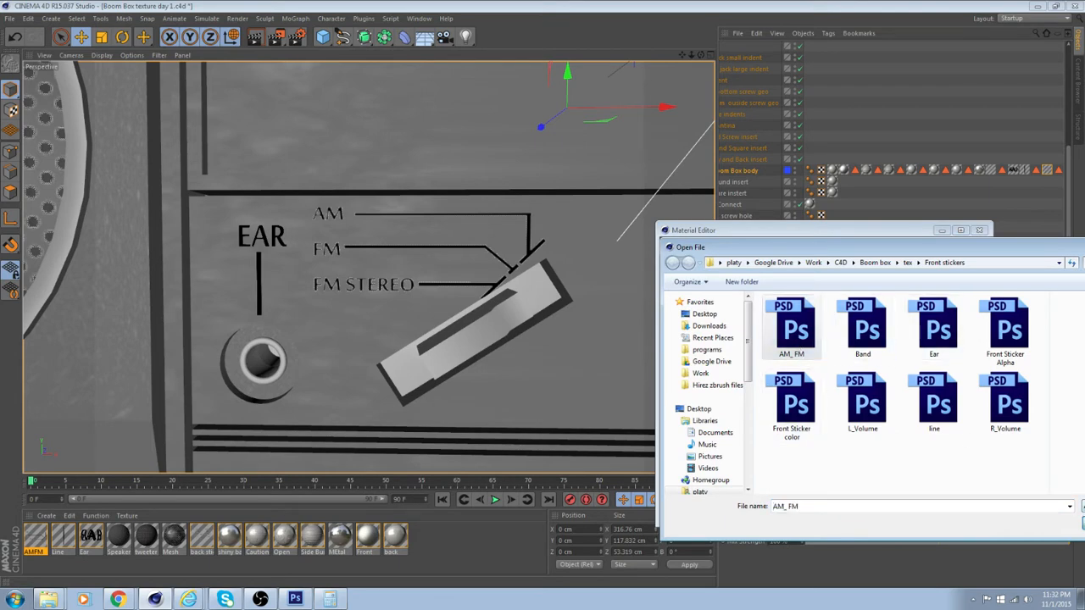
{"action": "double_click", "coordinate": [792, 326]}
{"action": "left_click", "coordinate": [546, 342]}
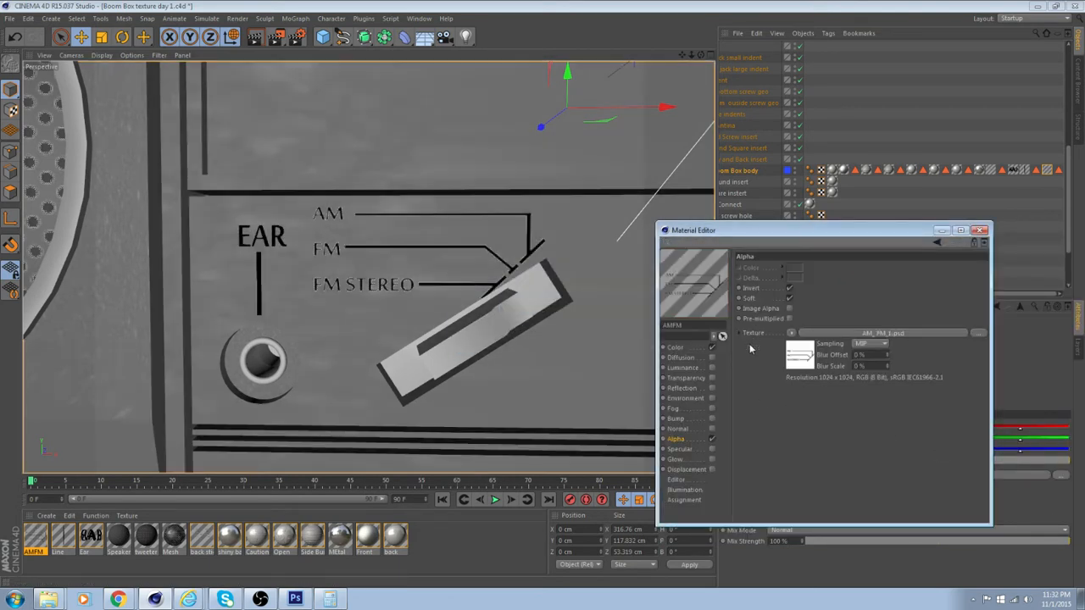
Select the Boom Box body's AMFM texture tag and reassign the AMFM material to it
{"action": "left_click_drag", "start_coordinate": [544, 332], "coordinate": [558, 336], "text": "alt"}
{"action": "left_click", "coordinate": [450, 278]}
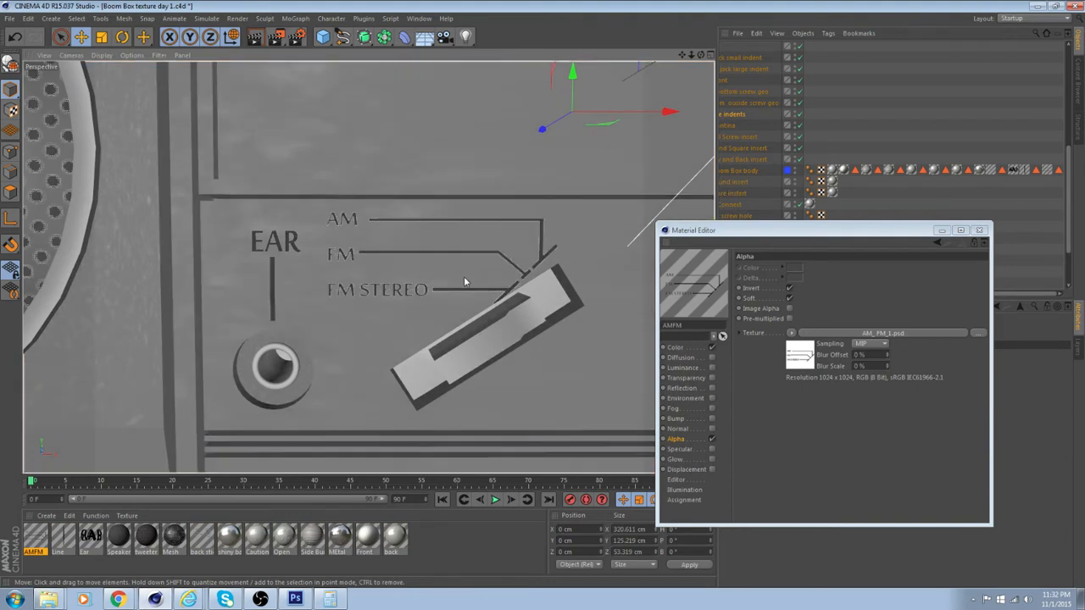
{"action": "left_click", "coordinate": [464, 277]}
{"action": "left_click", "coordinate": [1046, 171]}
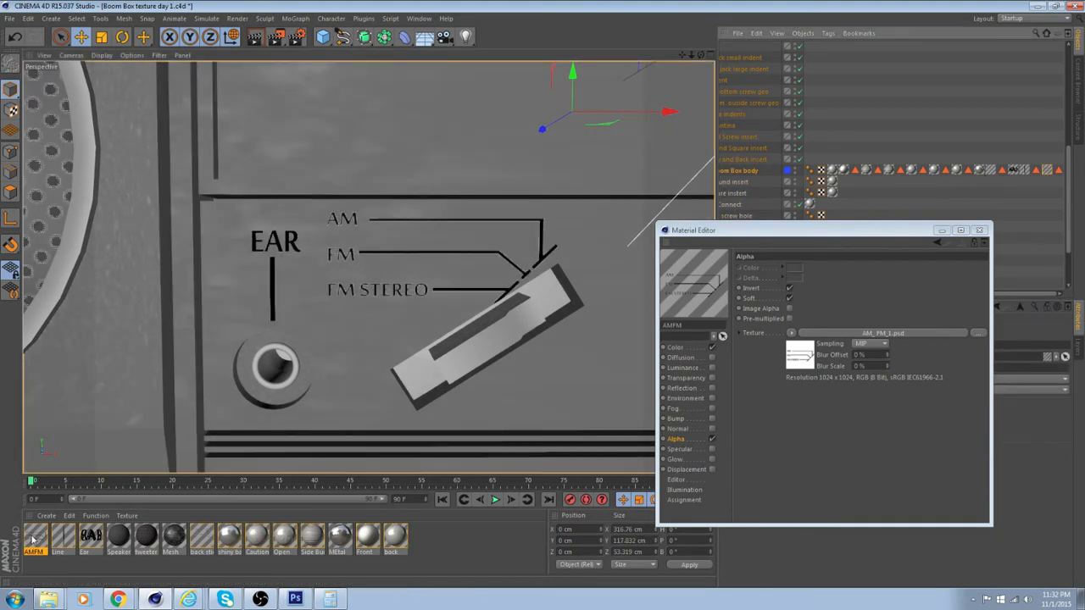
{"action": "left_click_drag", "start_coordinate": [34, 540], "coordinate": [1005, 227]}
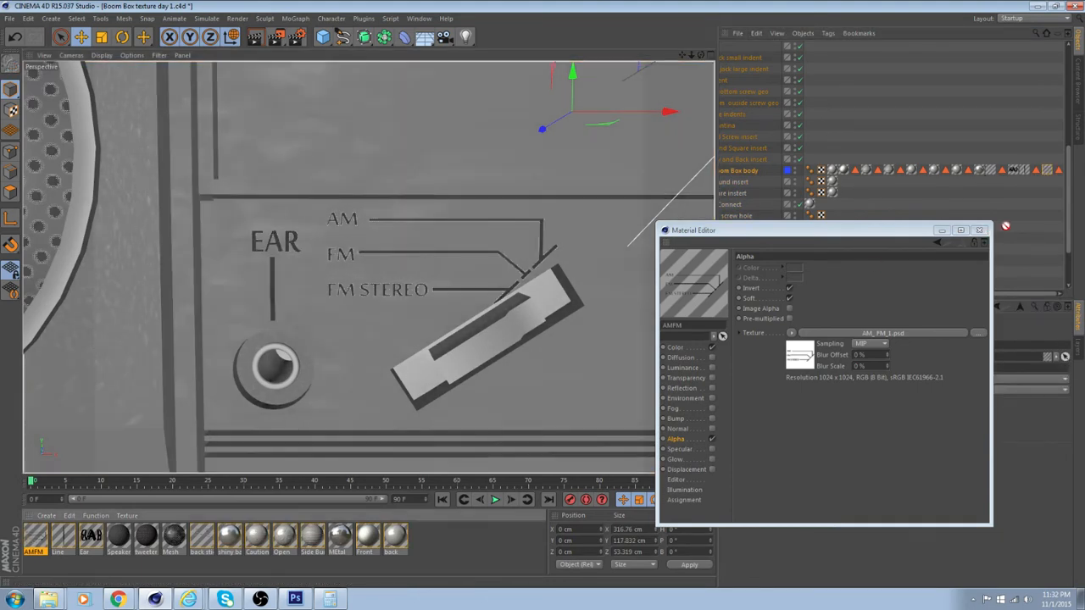
{"action": "left_click_drag", "start_coordinate": [1055, 171], "coordinate": [1048, 173]}
Try Circle sampling for the AMFM material's Alpha texture, settle on None and check the sticker from another angle
{"action": "left_click", "coordinate": [876, 344]}
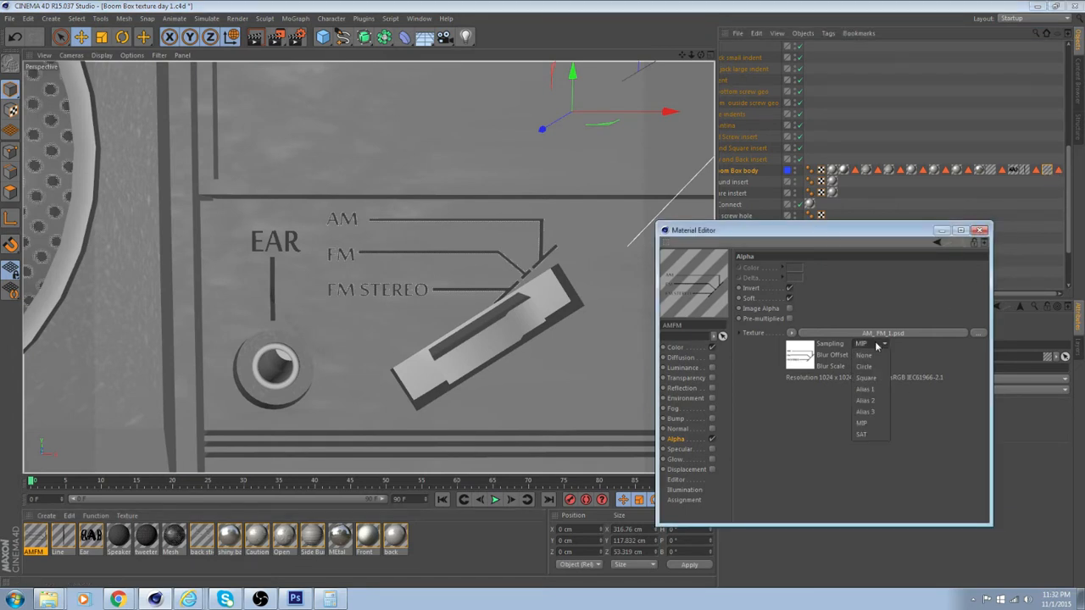
{"action": "left_click", "coordinate": [877, 366]}
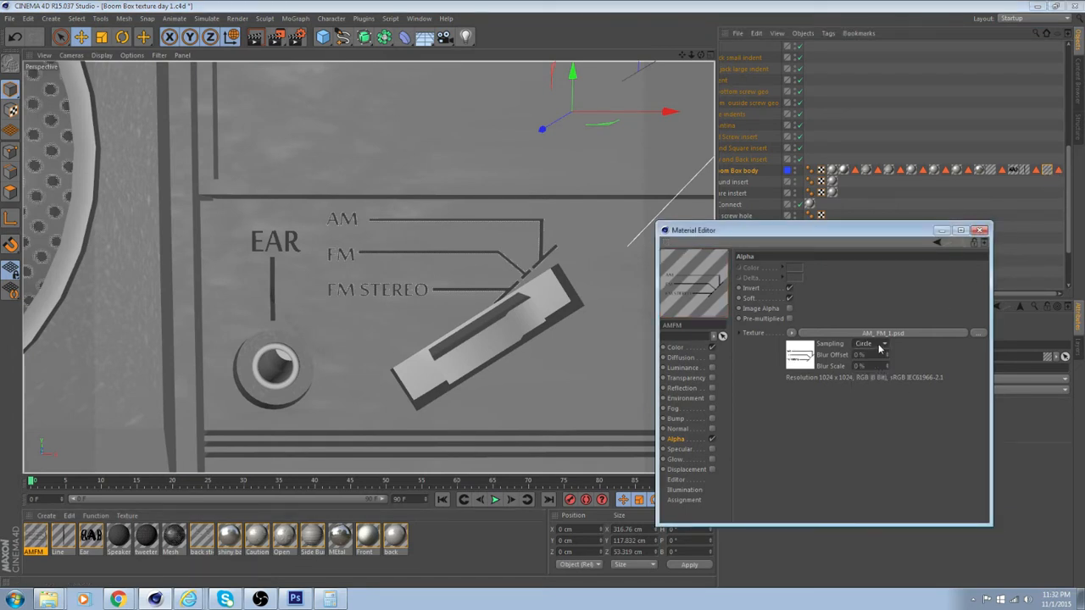
{"action": "left_click", "coordinate": [879, 346]}
{"action": "left_click", "coordinate": [880, 356]}
{"action": "left_click_drag", "start_coordinate": [521, 347], "coordinate": [502, 340], "text": "alt"}
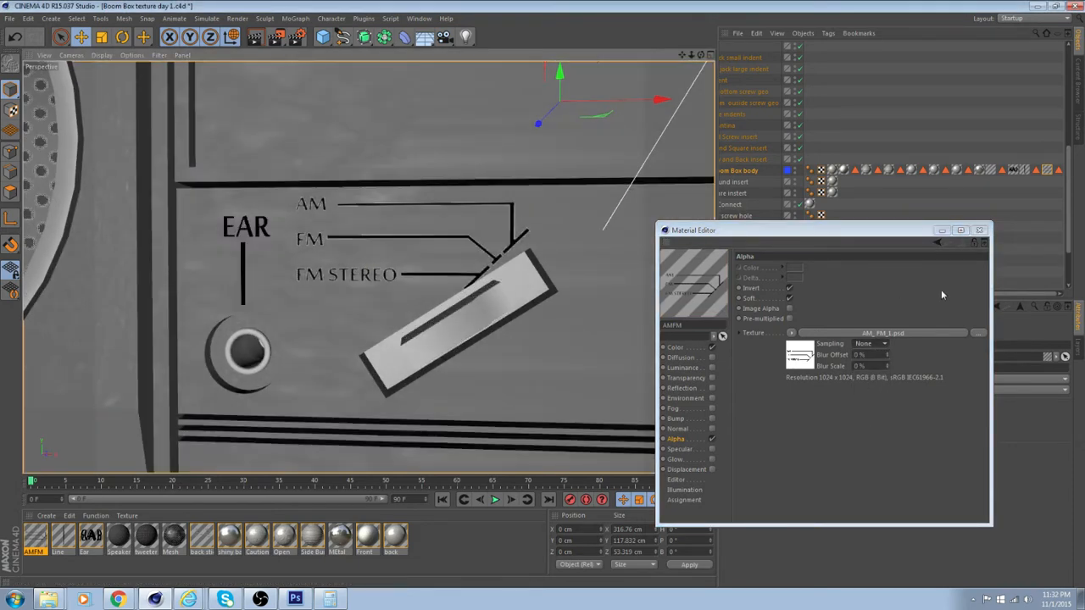
Clear the AMFM material's Color texture and load the AM_ FM image again, accepting a copy at the project location
{"action": "left_click", "coordinate": [676, 349]}
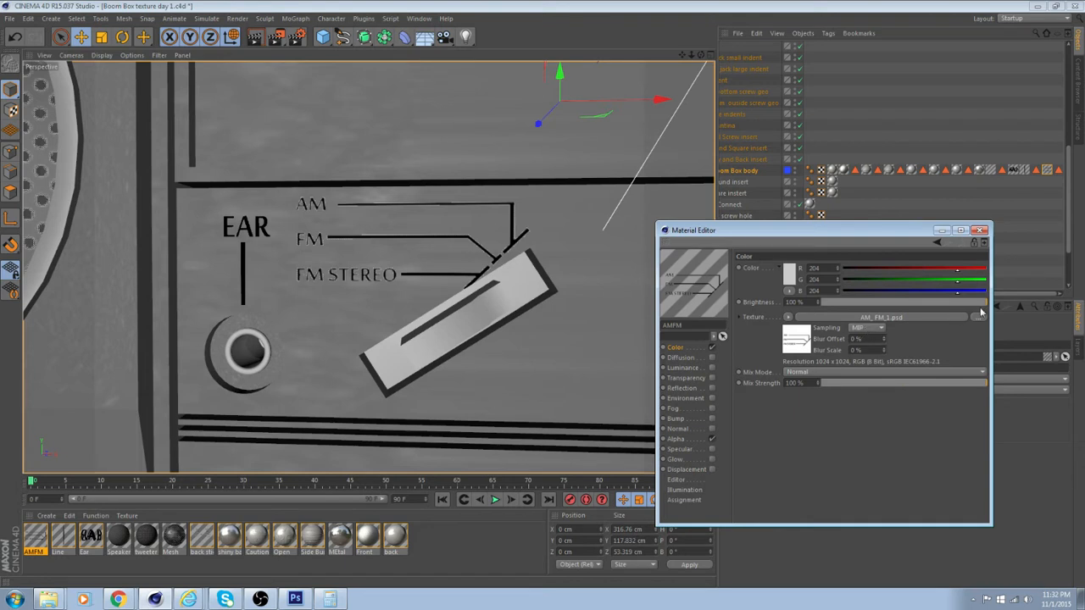
{"action": "left_click", "coordinate": [788, 317]}
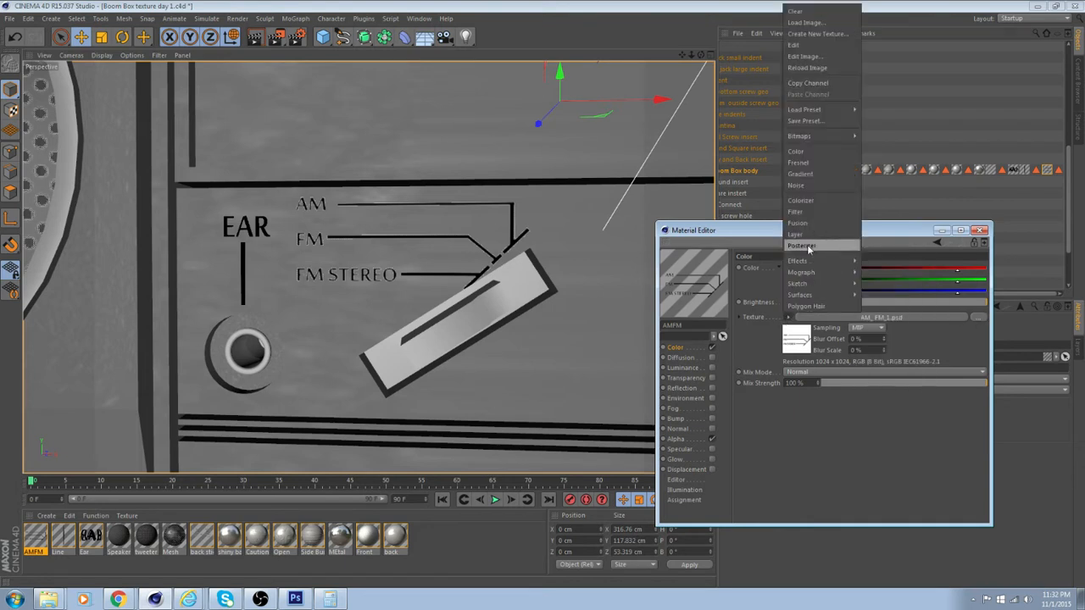
{"action": "left_click", "coordinate": [797, 11]}
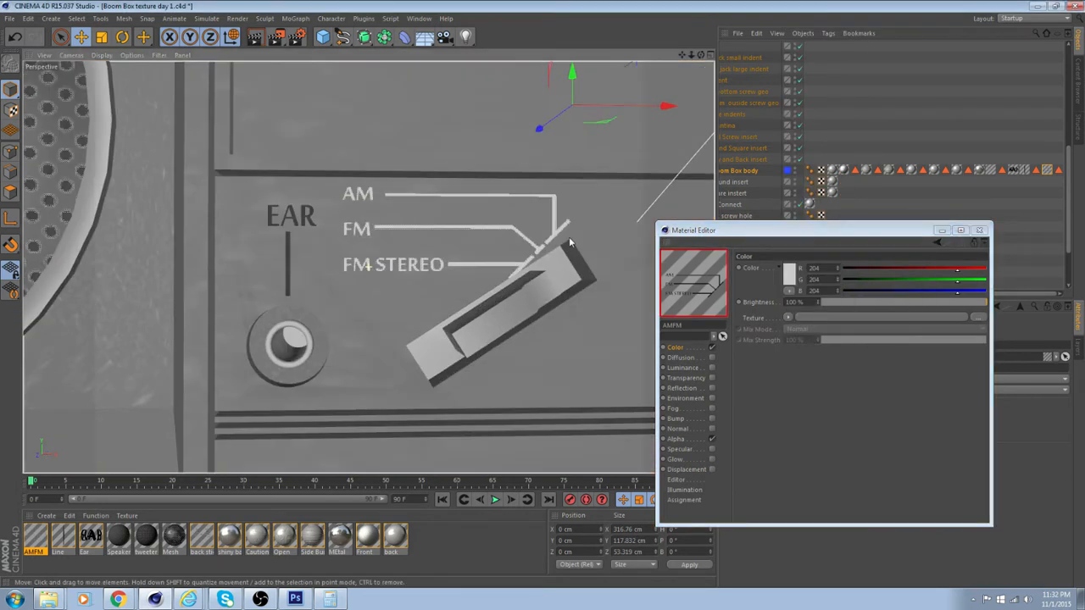
{"action": "left_click_drag", "start_coordinate": [569, 232], "coordinate": [555, 239], "text": "alt"}
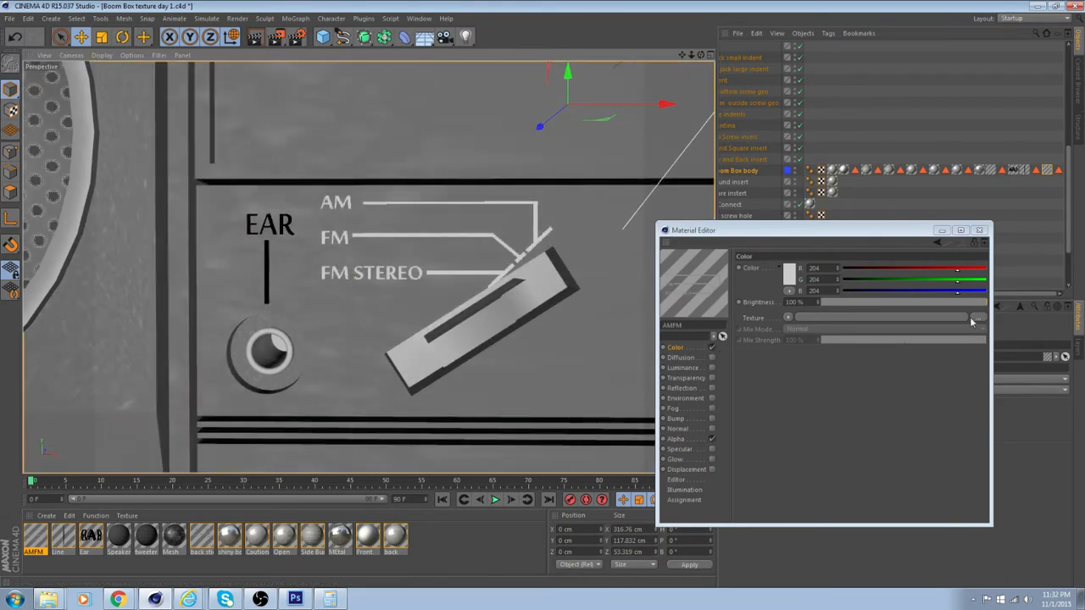
{"action": "left_click", "coordinate": [977, 317]}
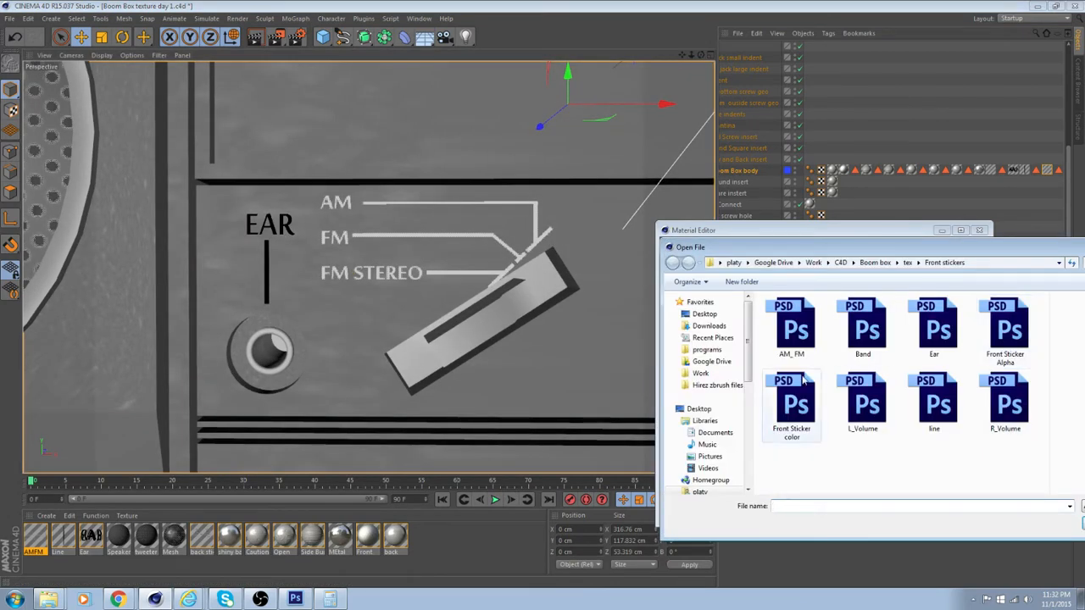
{"action": "double_click", "coordinate": [792, 326]}
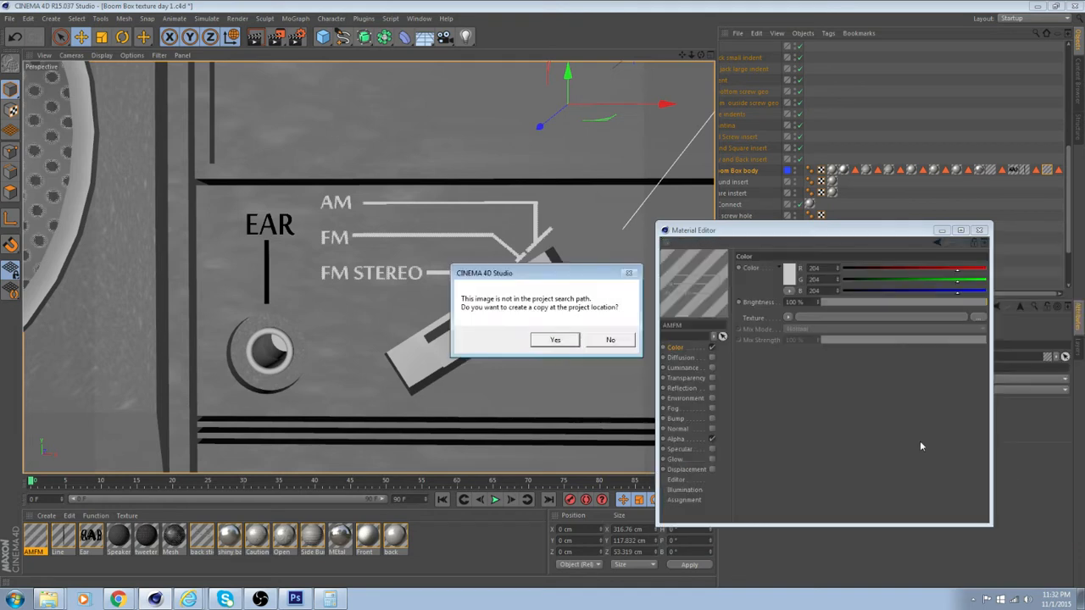
{"action": "left_click", "coordinate": [546, 340]}
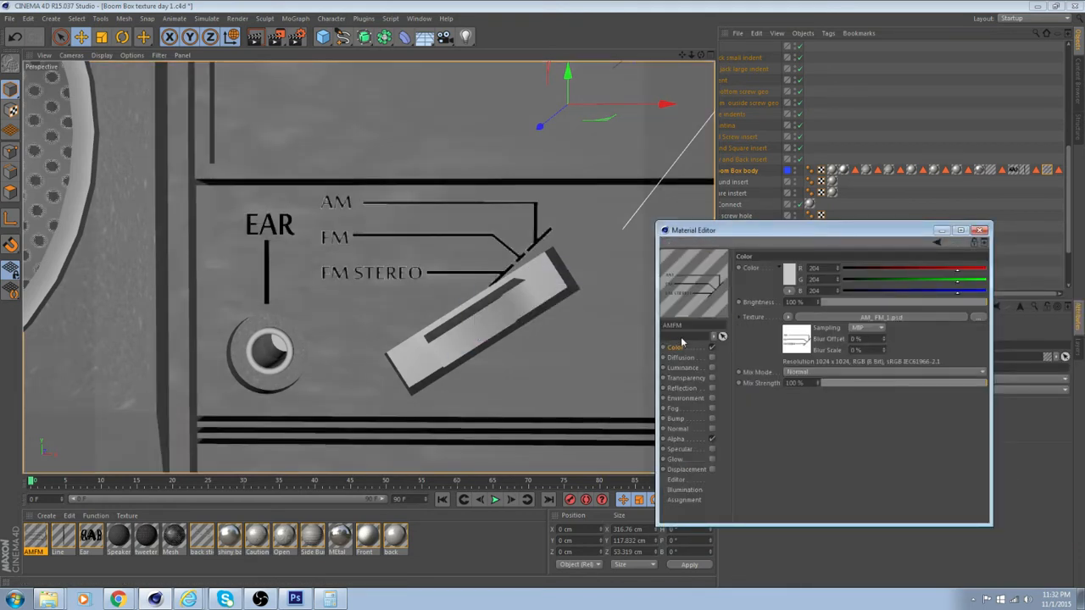
Clear the AMFM material's Alpha texture and load the AM_ FM image into its Color channel again, accepting a copy at the project location
{"action": "left_click", "coordinate": [693, 440]}
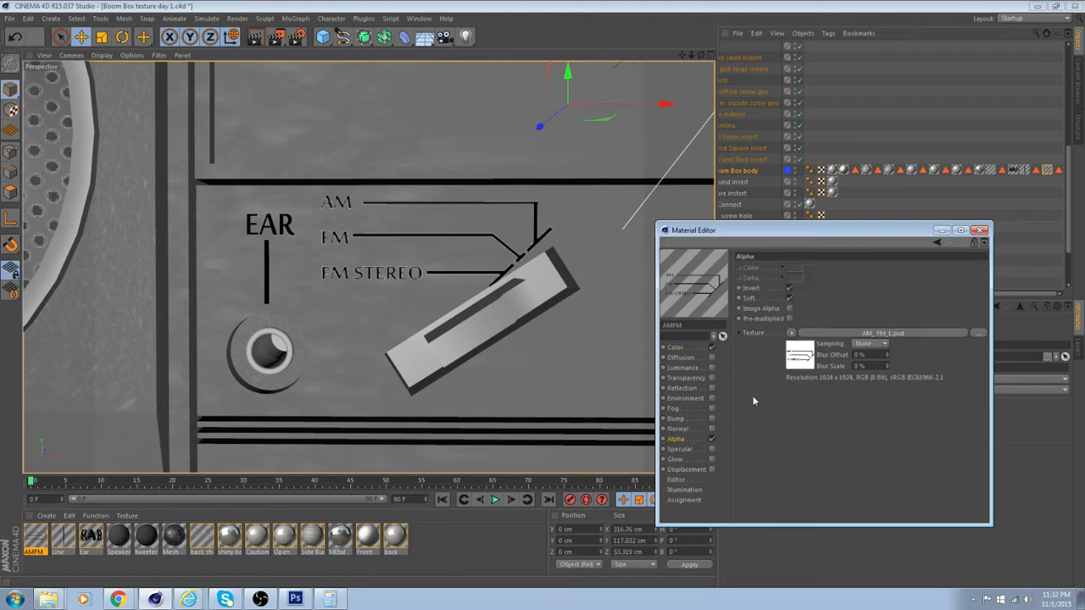
{"action": "left_click", "coordinate": [794, 336]}
{"action": "left_click", "coordinate": [845, 26]}
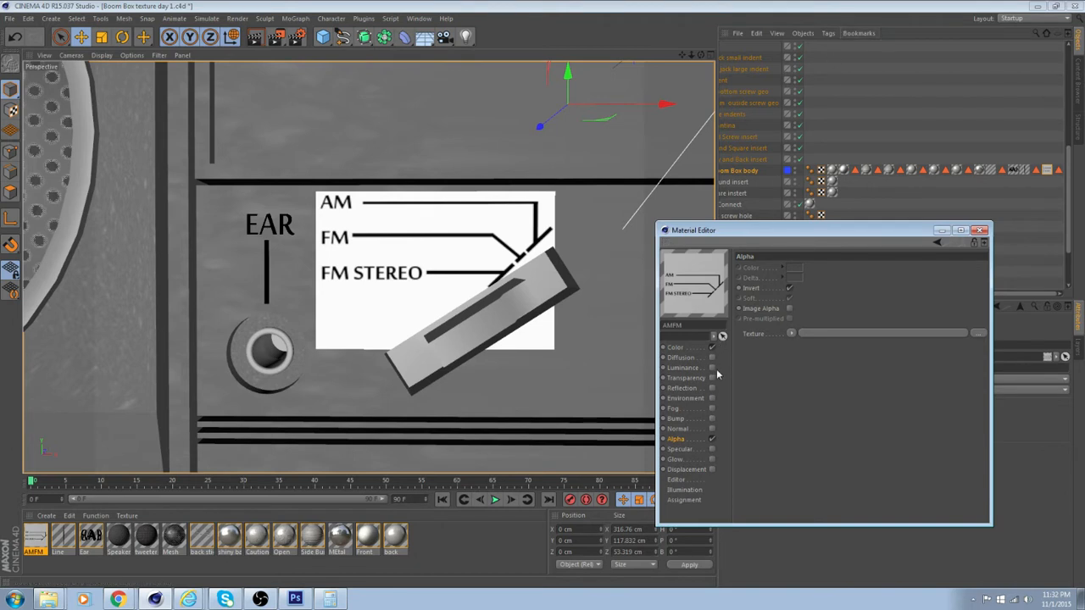
{"action": "left_click", "coordinate": [676, 349]}
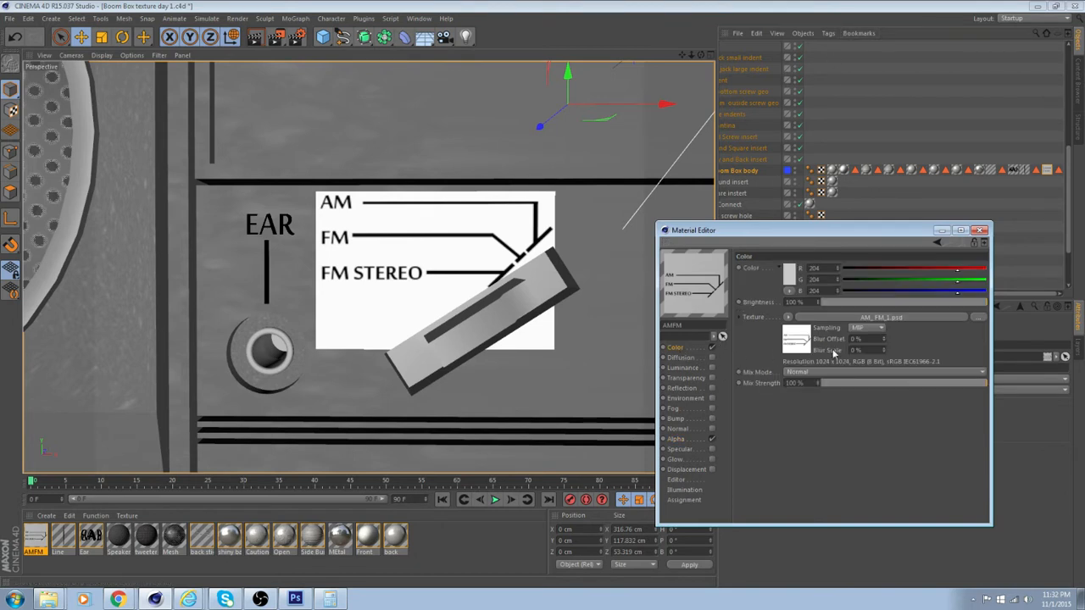
{"action": "left_click", "coordinate": [980, 318]}
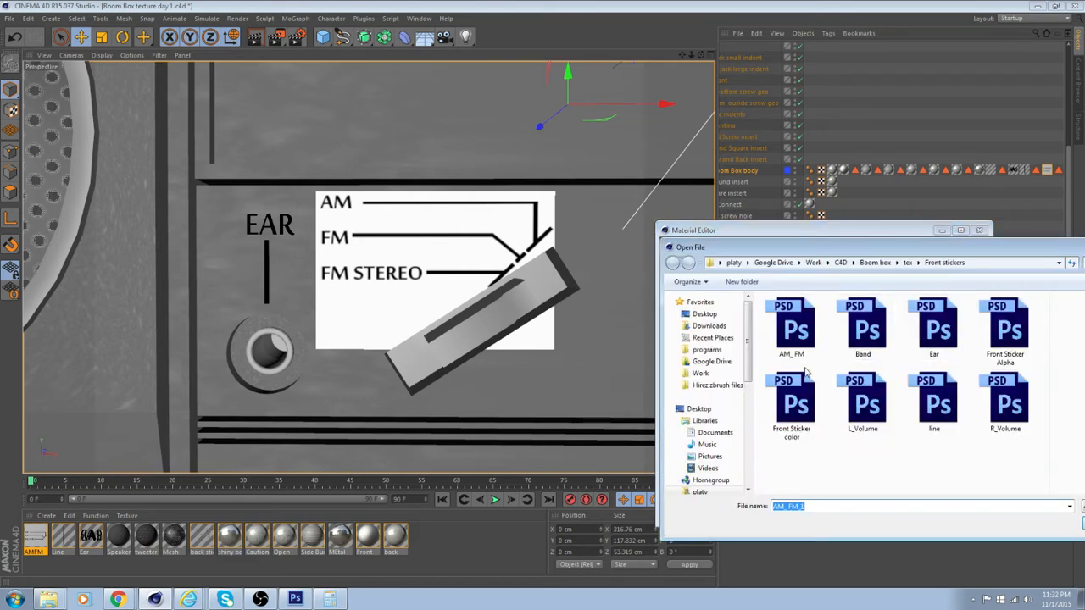
{"action": "left_click", "coordinate": [1084, 523]}
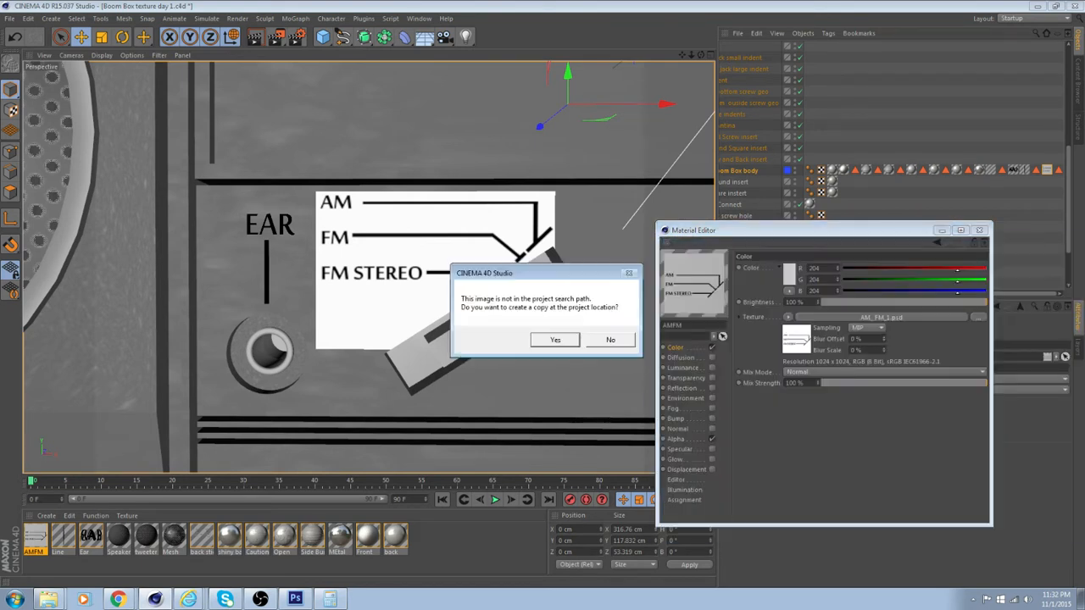
{"action": "left_click", "coordinate": [552, 340]}
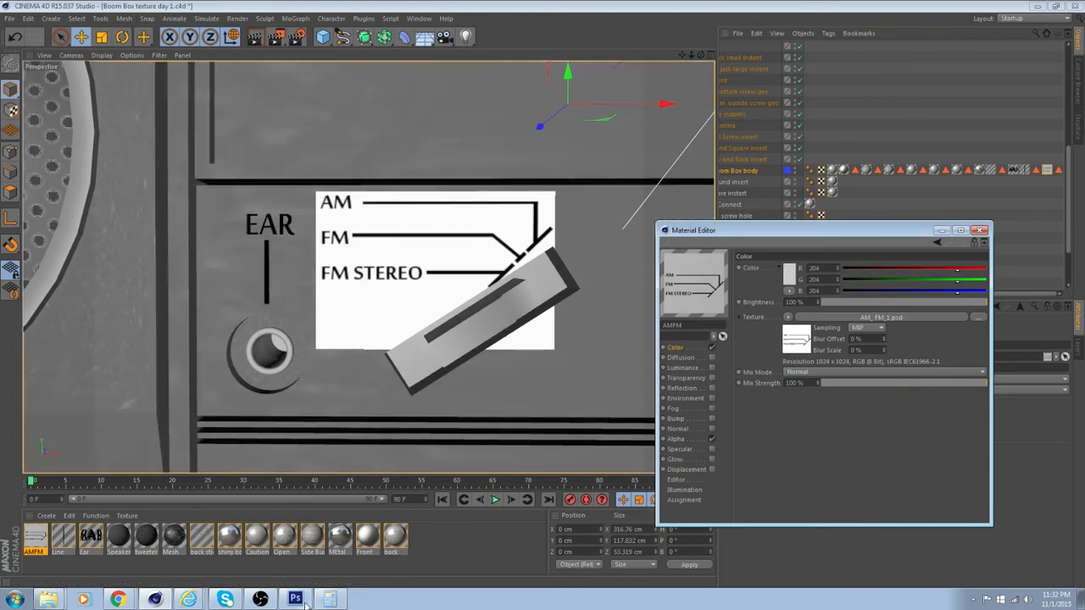
Check the artwork in Photoshop, reload the AMFM Color texture in Cinema 4D and open its AM_ FM_1.psd for editing in Photoshop
{"action": "left_click", "coordinate": [298, 599]}
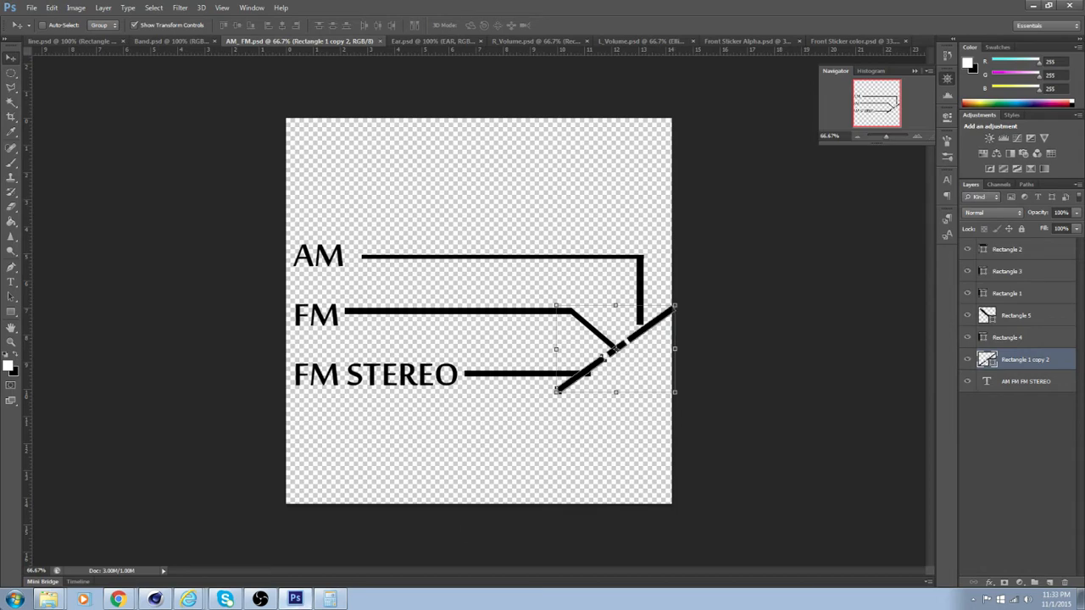
{"action": "left_click", "coordinate": [154, 600]}
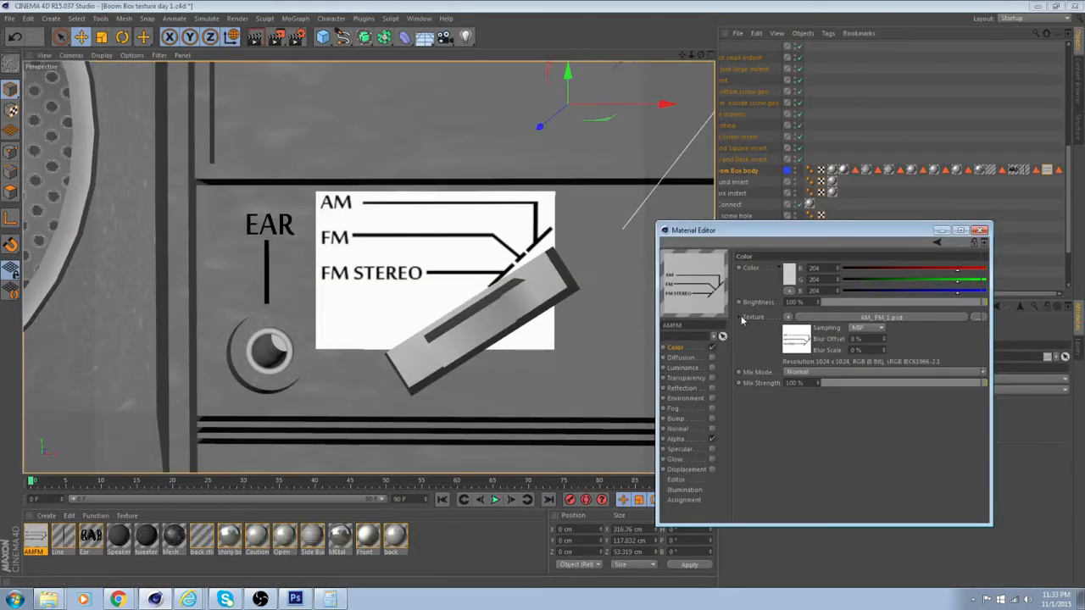
{"action": "left_click", "coordinate": [741, 318]}
{"action": "left_click", "coordinate": [858, 385]}
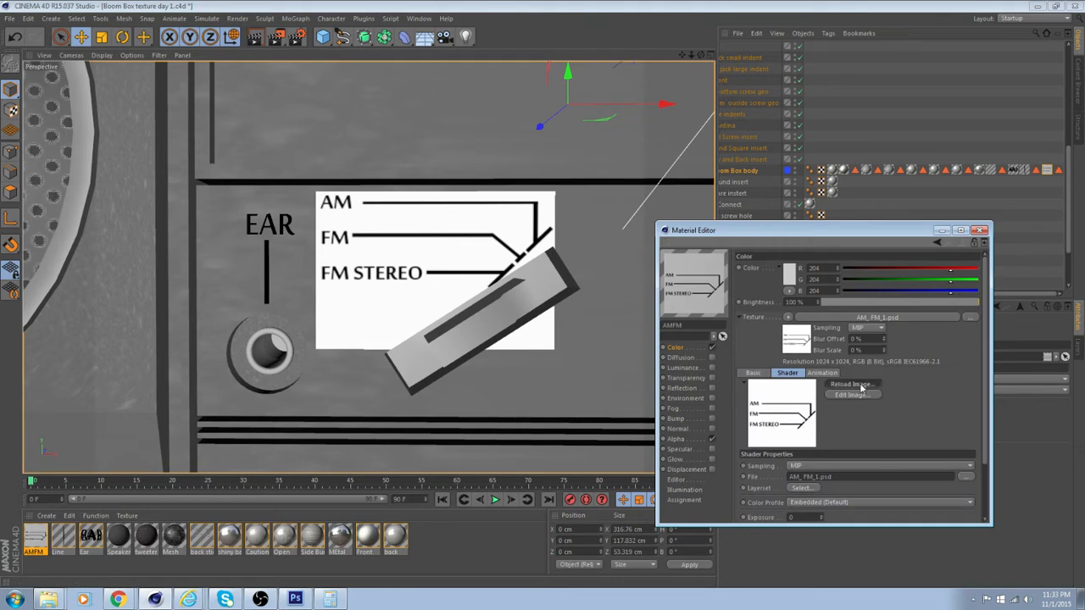
{"action": "left_click", "coordinate": [853, 386]}
{"action": "left_click", "coordinate": [860, 395]}
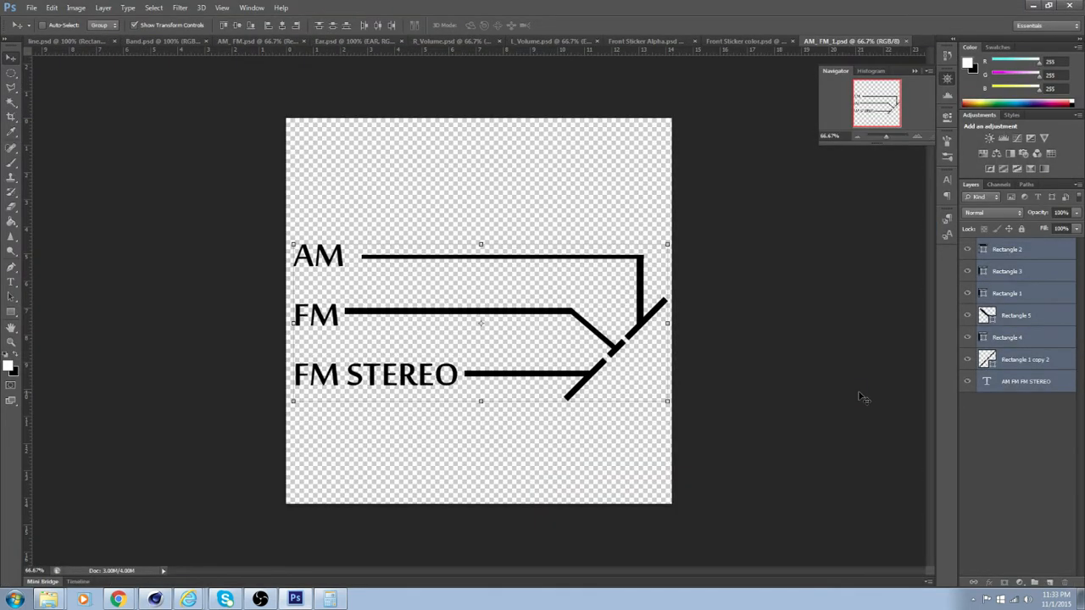
Rotate the diagonal line on layer Rectangle 1 copy 2 clockwise by about 10° and save AM_ FM_1.psd
{"action": "left_click", "coordinate": [1048, 319]}
{"action": "left_click", "coordinate": [1057, 363]}
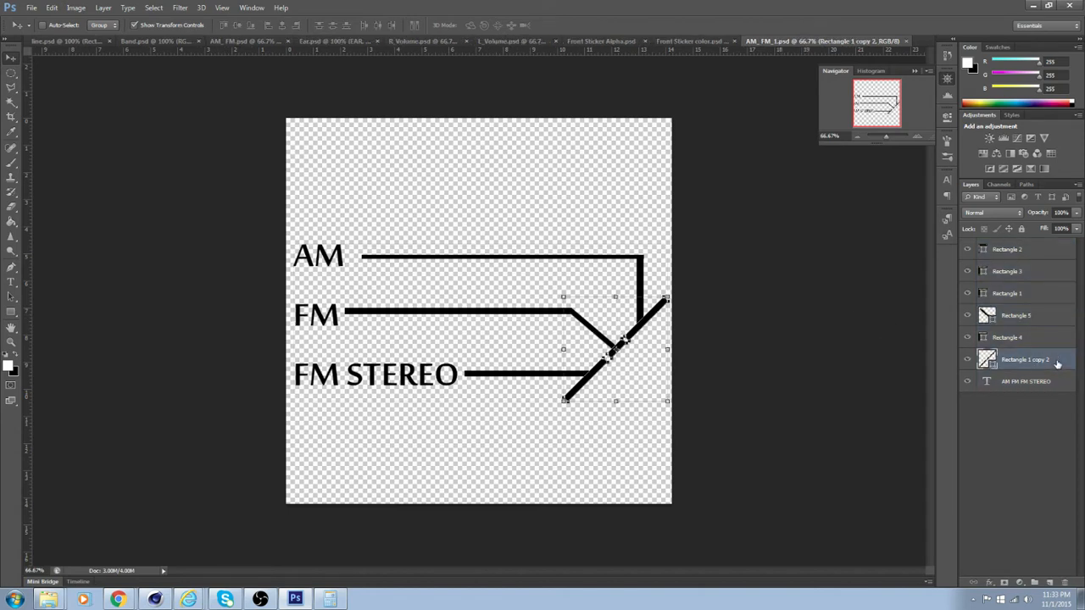
{"action": "key", "text": "ctrl+t"}
{"action": "left_click_drag", "start_coordinate": [674, 412], "coordinate": [661, 416]}
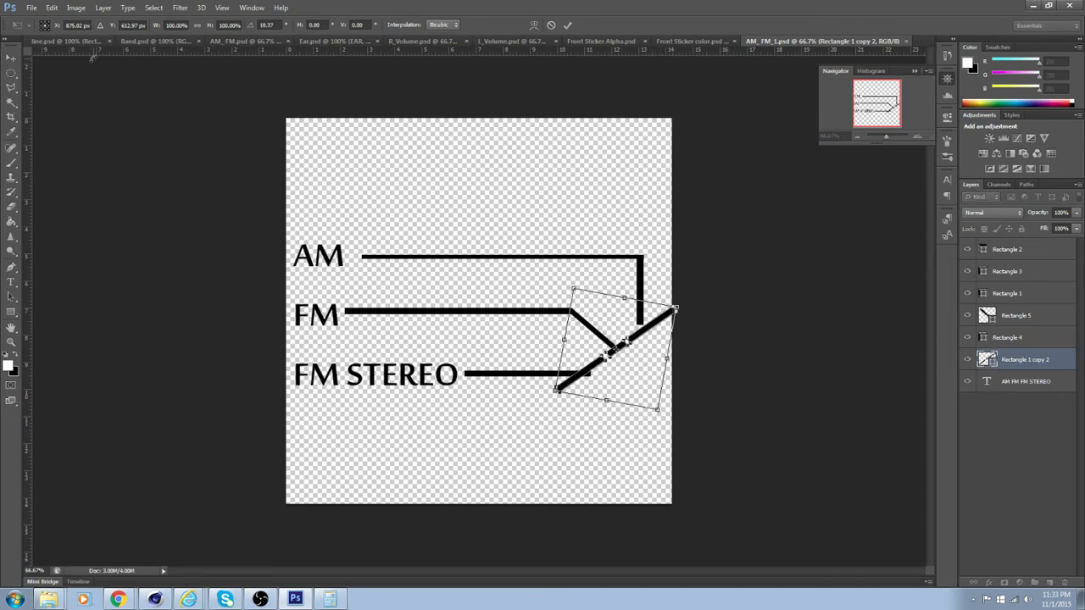
{"action": "key", "text": "Return"}
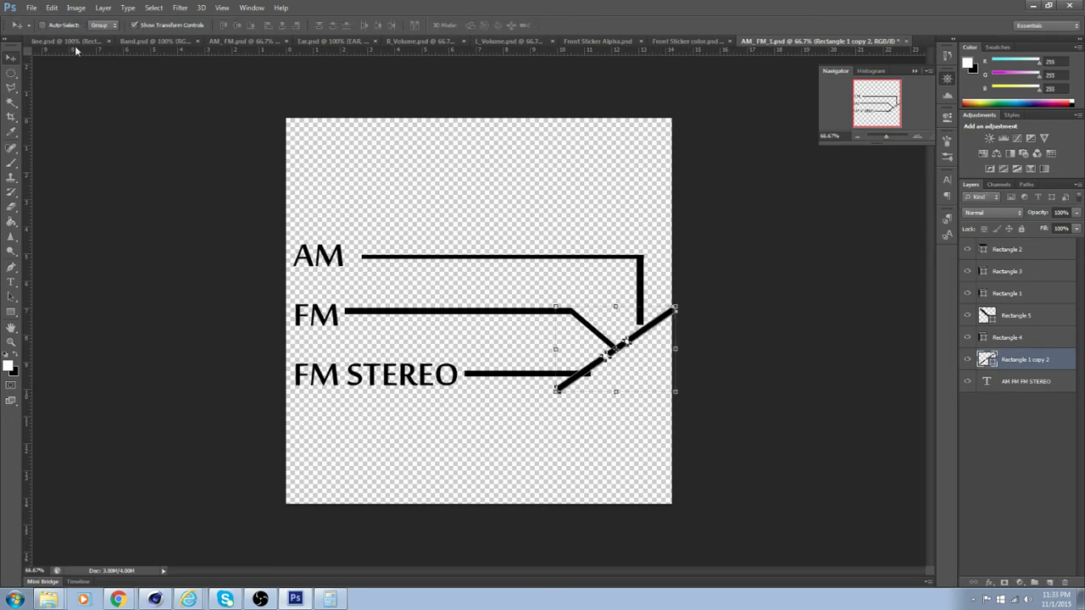
{"action": "left_click", "coordinate": [31, 7]}
{"action": "left_click", "coordinate": [80, 133]}
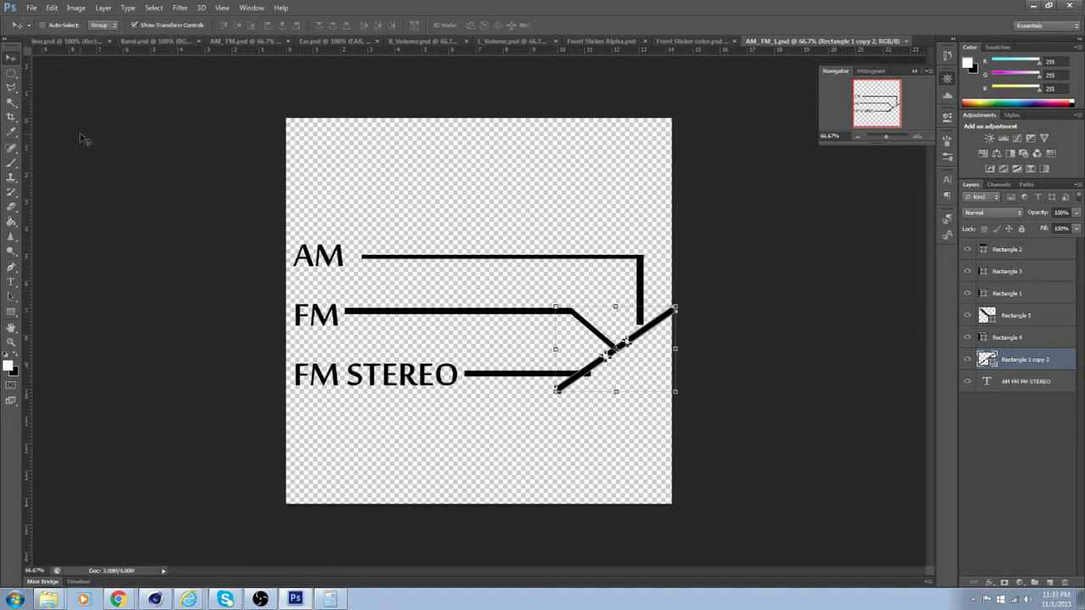
Switch back to Cinema 4D, reload the edited image in the Color channel and copy that texture into the Alpha channel
{"action": "left_click", "coordinate": [154, 600]}
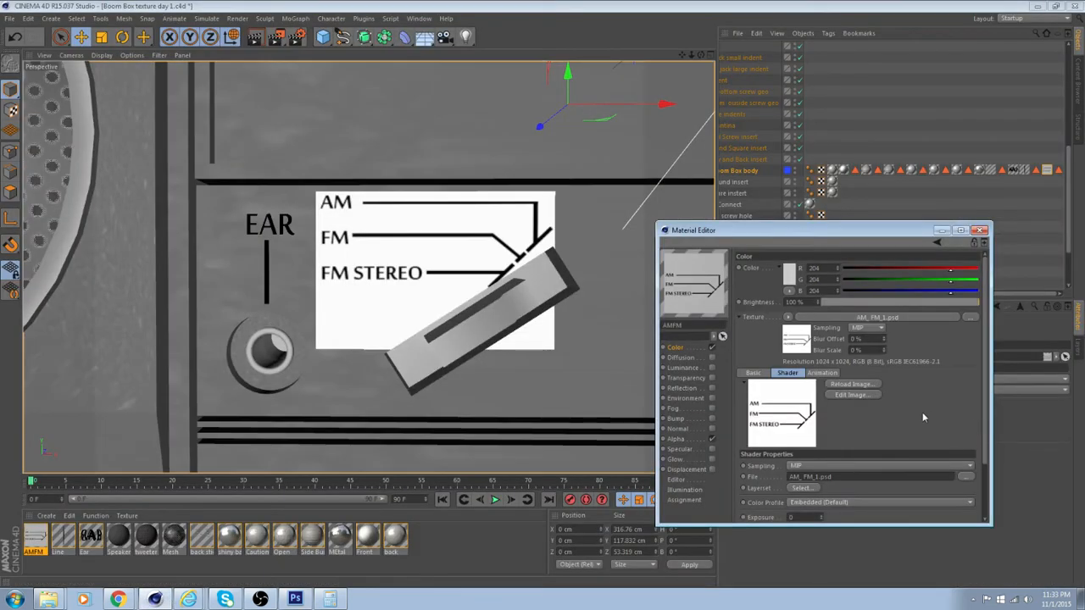
{"action": "left_click", "coordinate": [852, 384]}
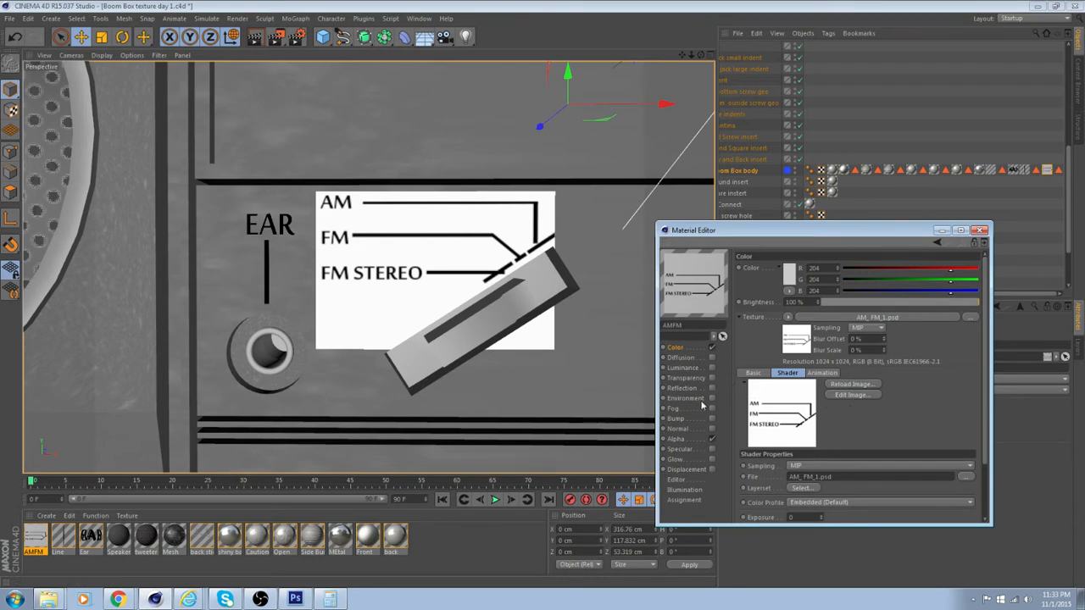
{"action": "left_click", "coordinate": [677, 440]}
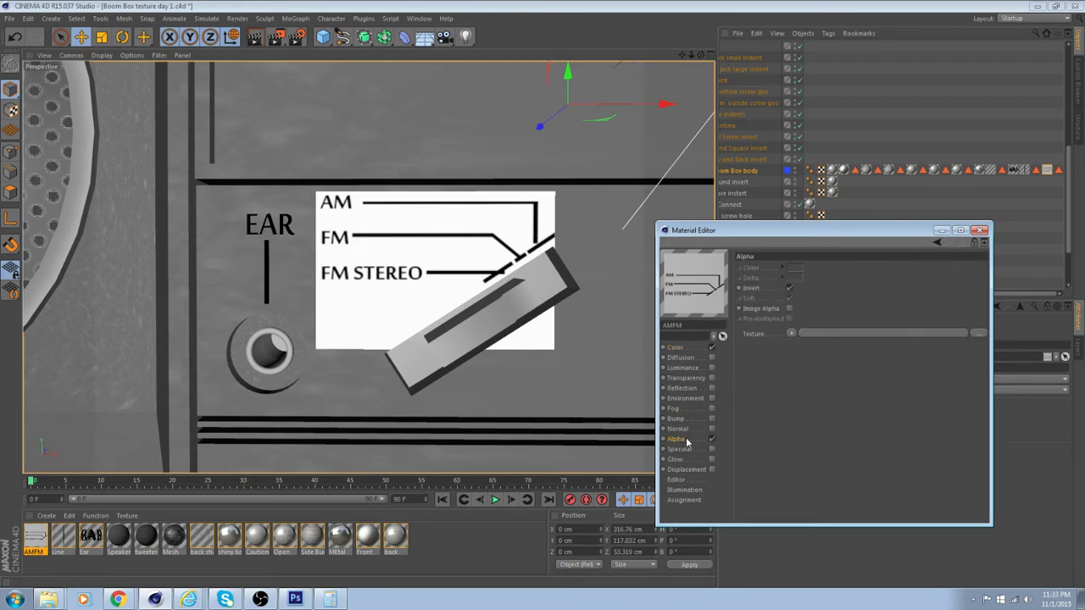
{"action": "left_click", "coordinate": [791, 334]}
{"action": "left_click", "coordinate": [731, 390]}
{"action": "left_click", "coordinate": [675, 348]}
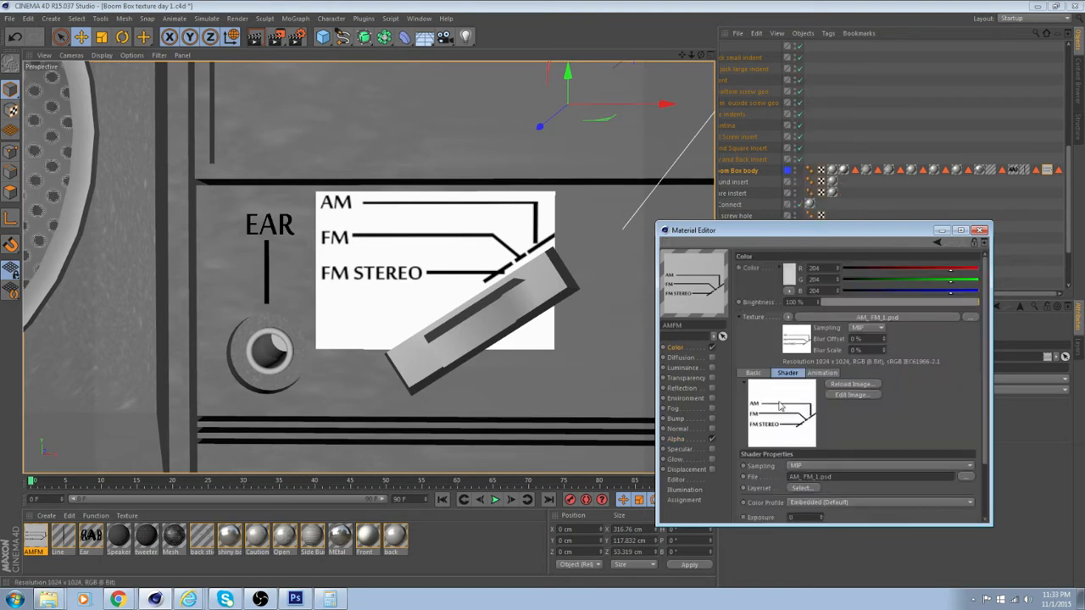
{"action": "left_click", "coordinate": [683, 440]}
{"action": "left_click_drag", "start_coordinate": [776, 380], "coordinate": [874, 333]}
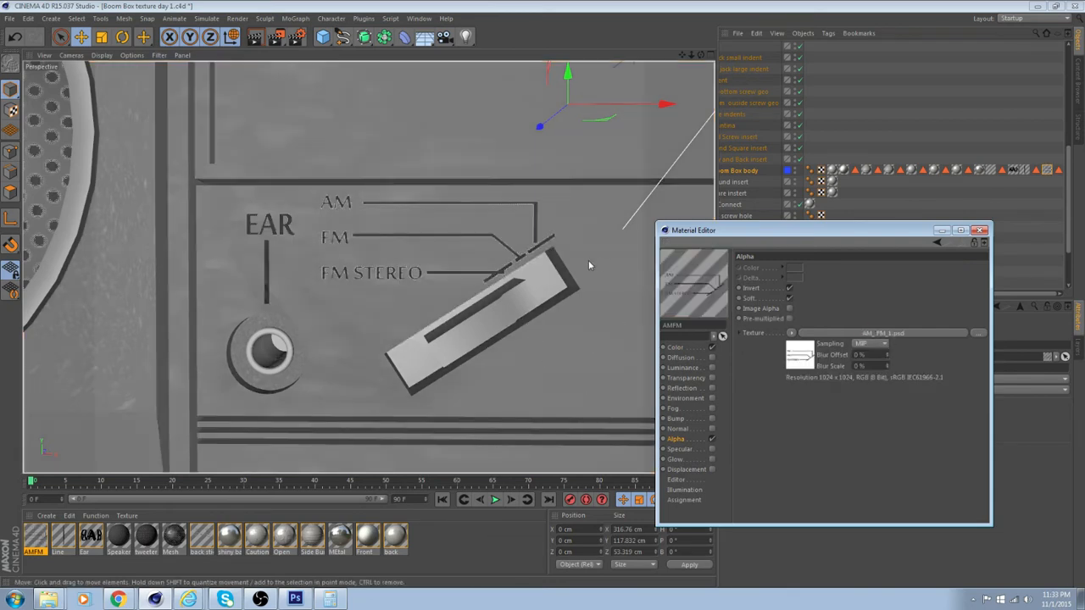
Examine how the AM/FM sticker's diagonal line fits the slanted switch, compare it with the Photoshop artwork and look over the neighbouring knobs
{"action": "scroll", "coordinate": [546, 287], "scroll_direction": "up", "scroll_amount": 5}
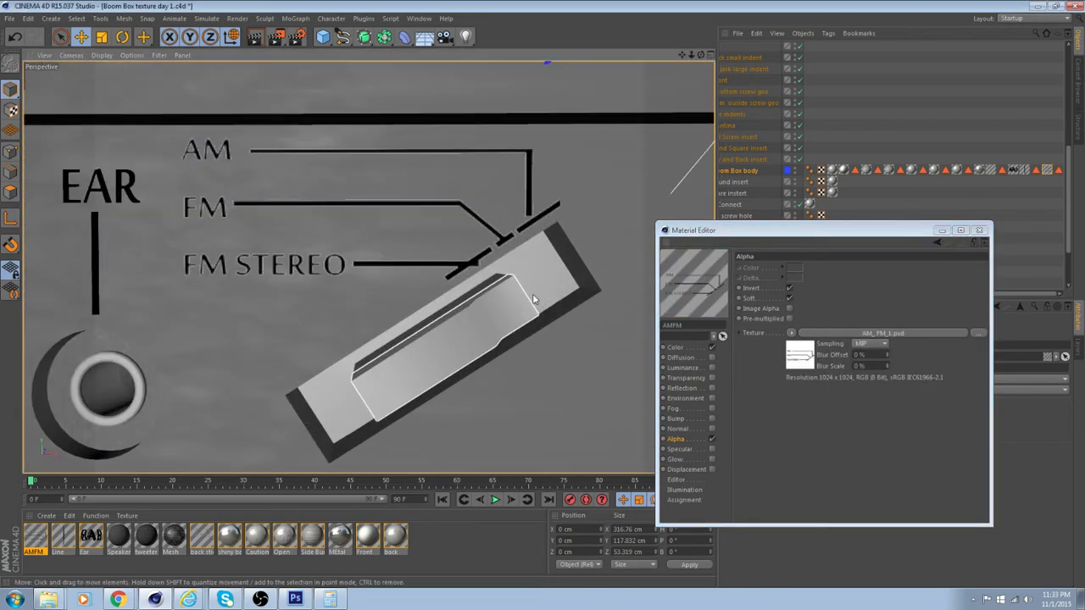
{"action": "mouse_move", "coordinate": [529, 271]}
{"action": "middle_mouse_down", "text": "alt"}
{"action": "mouse_move", "coordinate": [477, 312]}
{"action": "mouse_move", "coordinate": [521, 278]}
{"action": "middle_mouse_up", "text": "alt"}
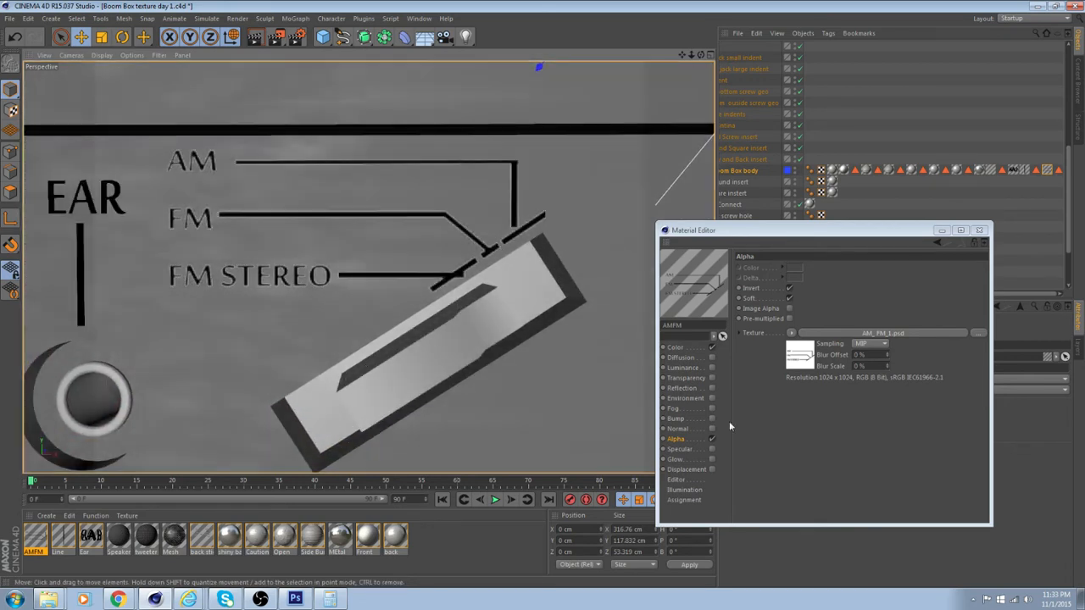
{"action": "left_click", "coordinate": [674, 347]}
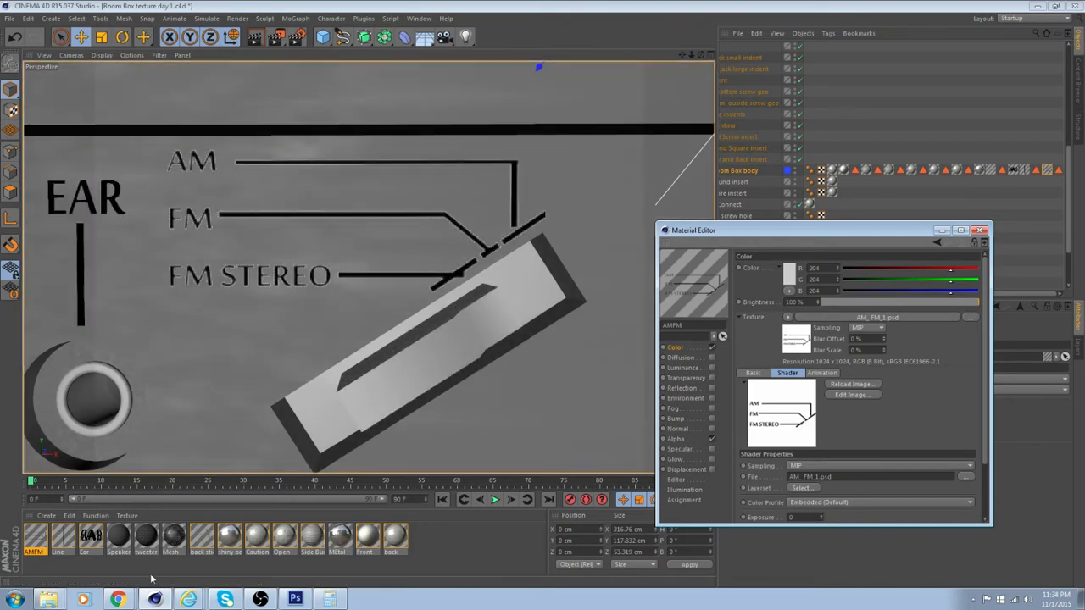
{"action": "left_click", "coordinate": [865, 395]}
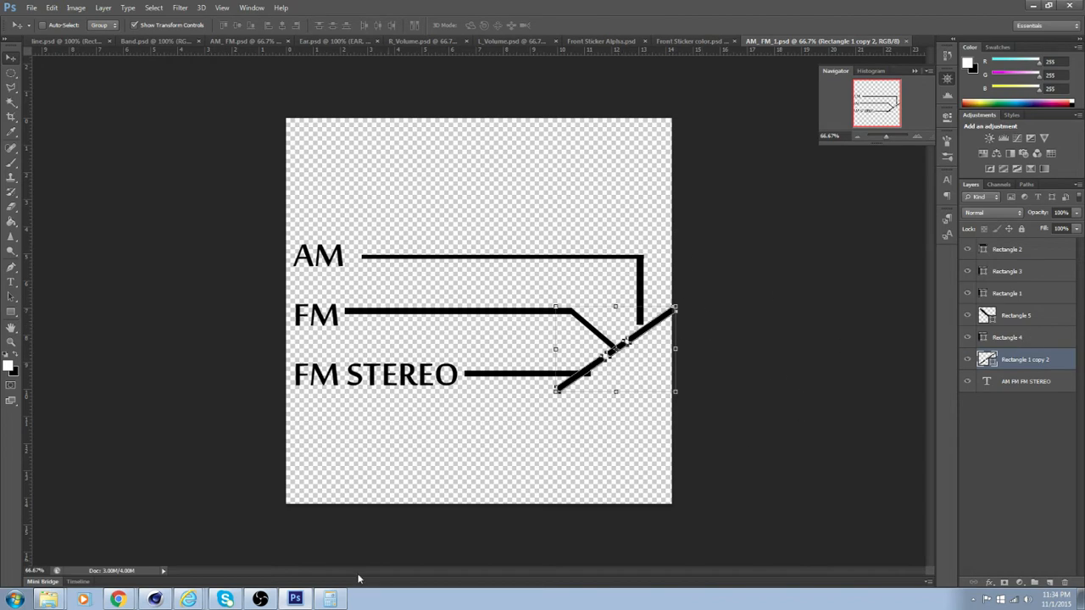
{"action": "left_click", "coordinate": [154, 599]}
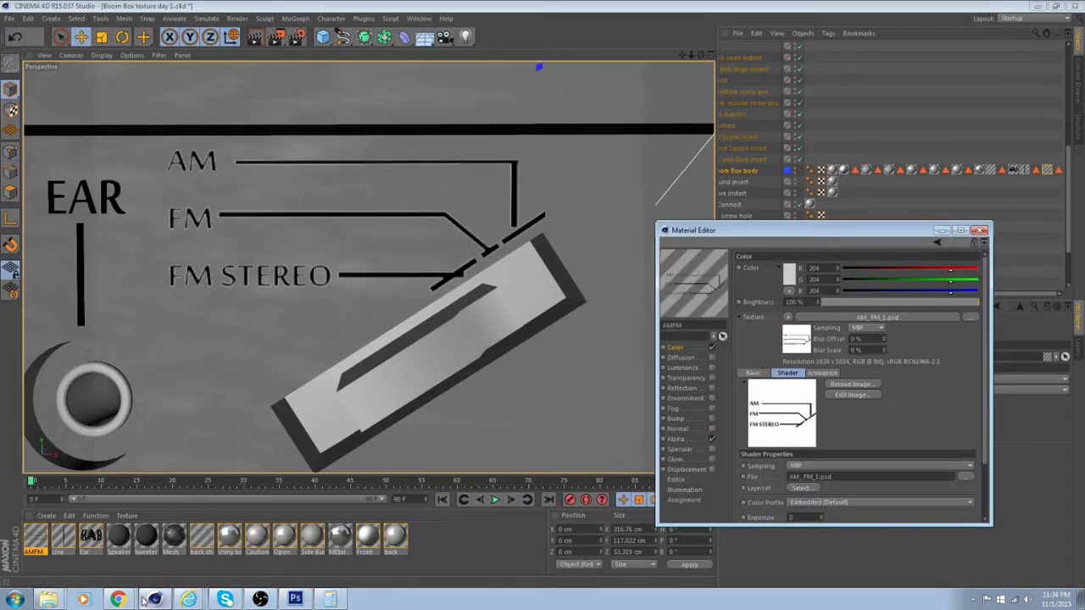
{"action": "left_click", "coordinate": [532, 256], "text": "alt"}
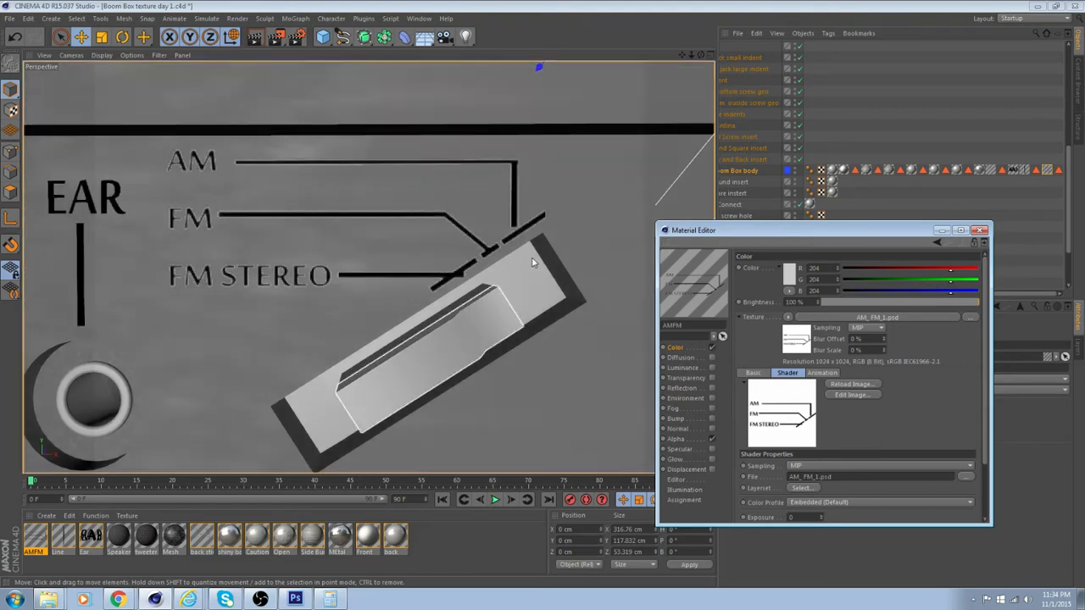
{"action": "mouse_move", "coordinate": [497, 312]}
{"action": "left_mouse_down", "text": "alt"}
{"action": "mouse_move", "coordinate": [465, 317]}
{"action": "mouse_move", "coordinate": [517, 320]}
{"action": "mouse_move", "coordinate": [441, 316]}
{"action": "mouse_move", "coordinate": [409, 294]}
{"action": "left_mouse_up", "text": "alt"}
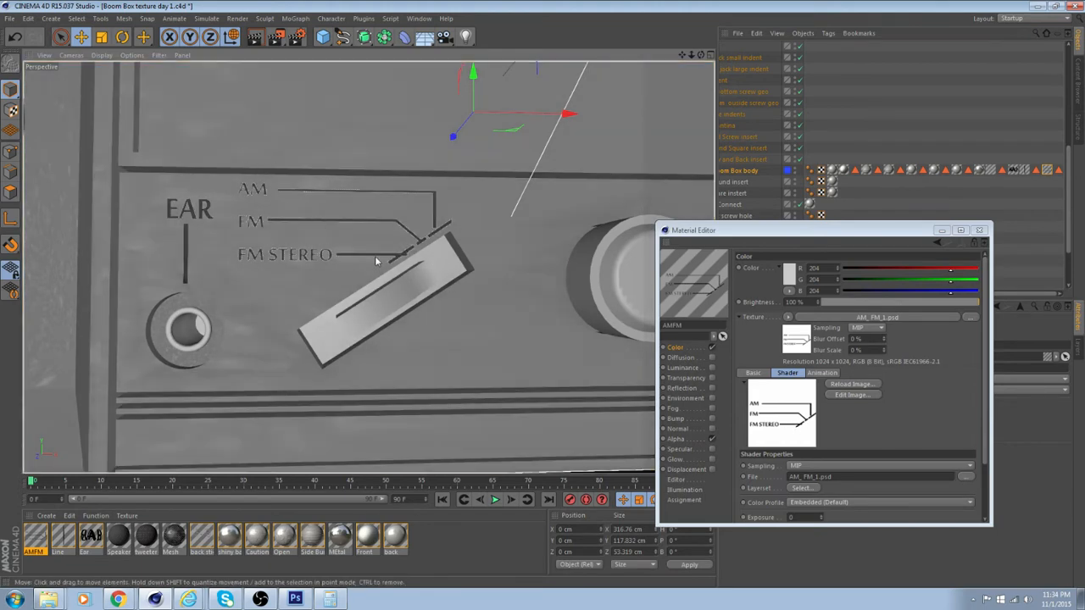
{"action": "middle_click_drag", "start_coordinate": [464, 237], "coordinate": [382, 261], "text": "alt"}
{"action": "middle_click_drag", "start_coordinate": [481, 245], "coordinate": [357, 236], "text": "alt"}
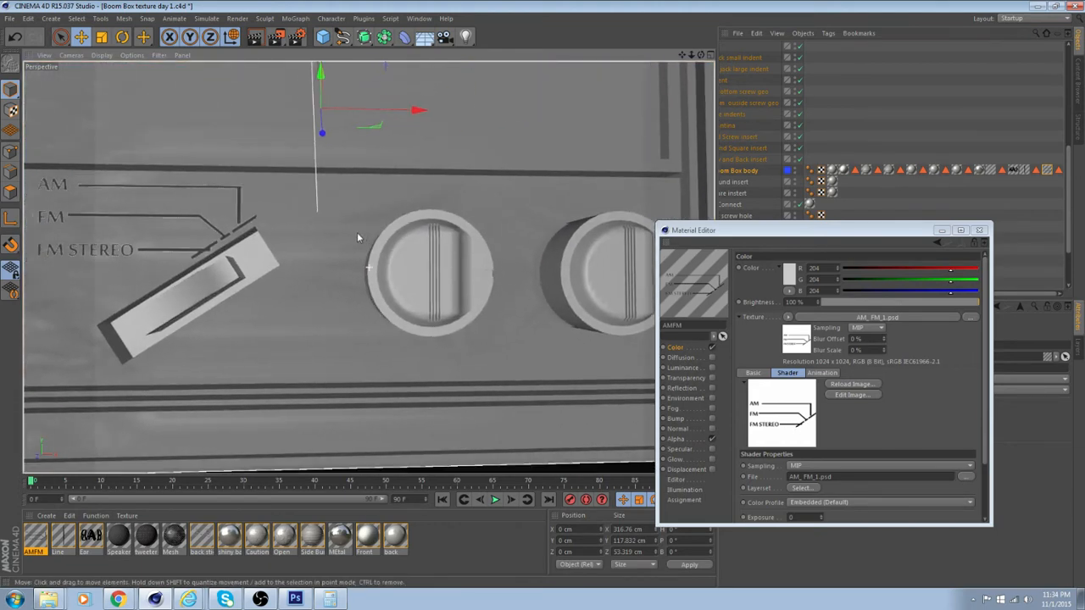
{"action": "middle_click_drag", "start_coordinate": [375, 310], "coordinate": [330, 294], "text": "alt"}
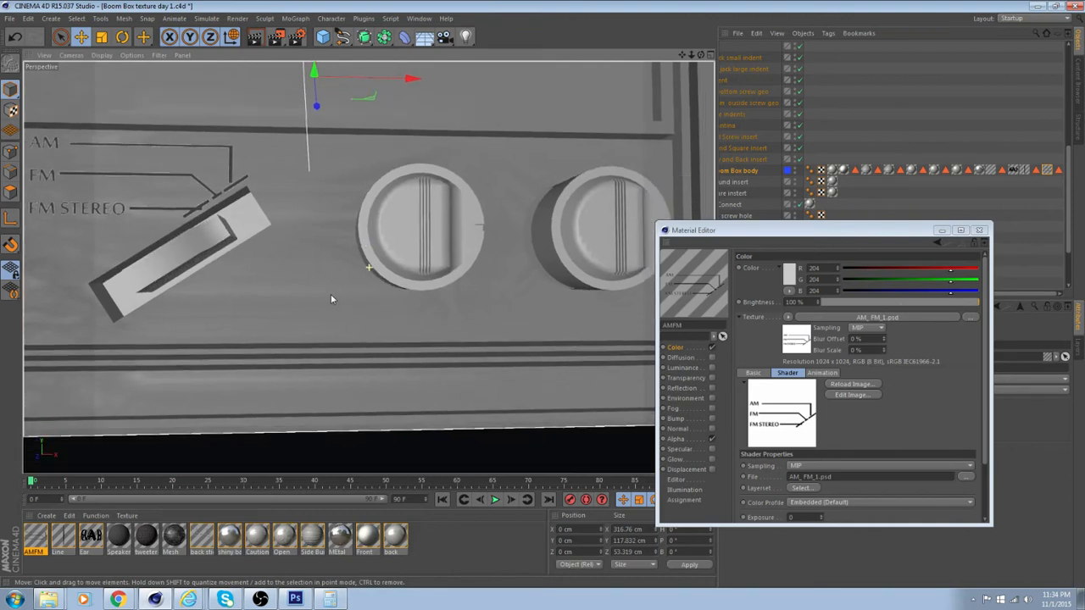
{"action": "left_click_drag", "start_coordinate": [581, 348], "coordinate": [502, 339], "text": "alt"}
Create a new material named BAND and load the Band image from the Front stickers folder into its Color channel
{"action": "double_click", "coordinate": [432, 540]}
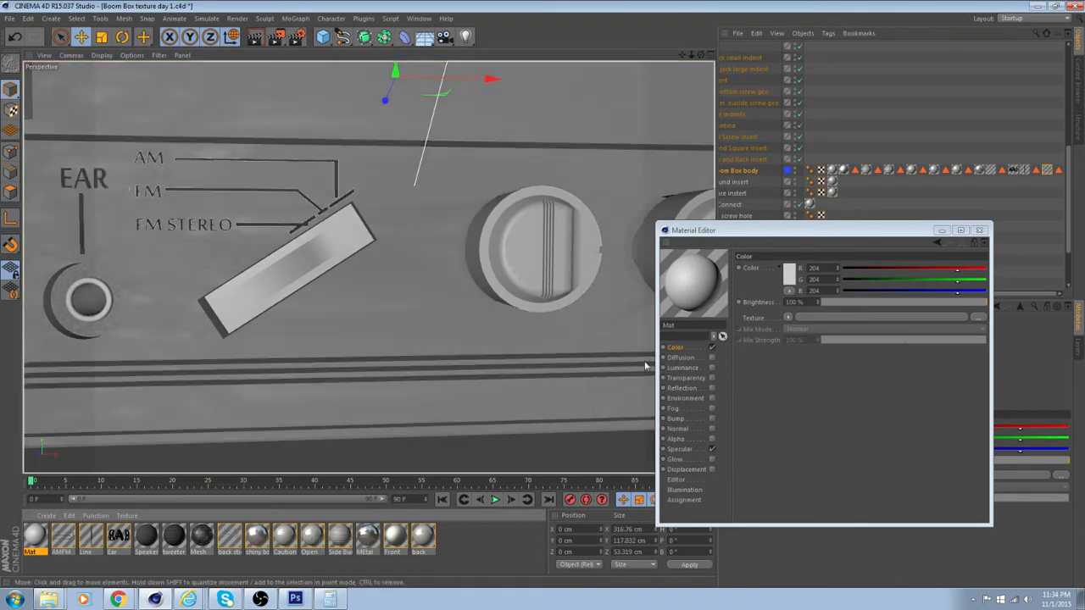
{"action": "left_click", "coordinate": [698, 325]}
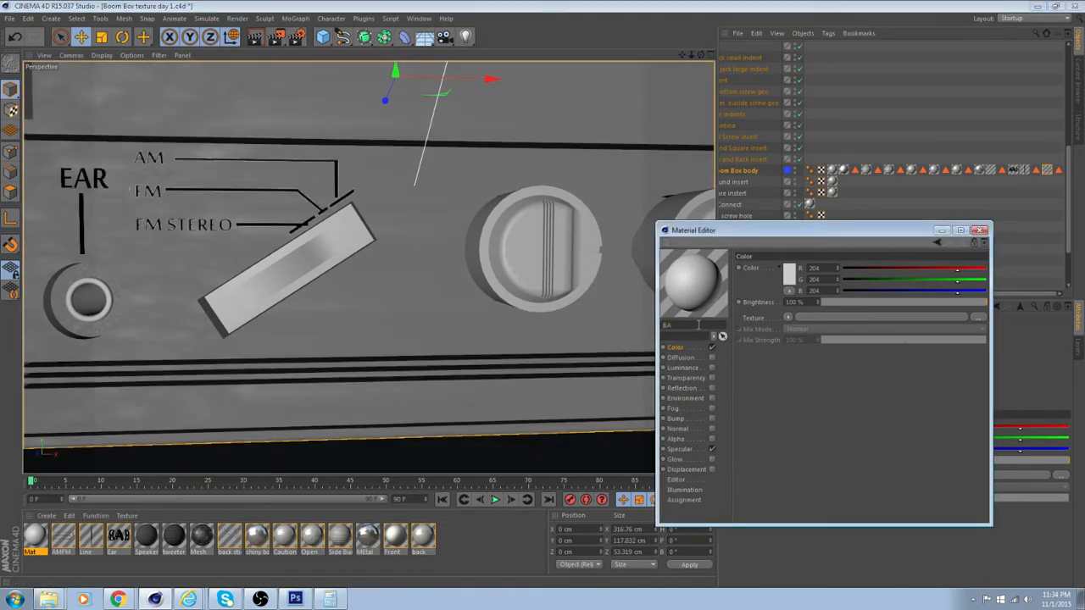
{"action": "key", "text": "Return"}
{"action": "left_click", "coordinate": [821, 320]}
{"action": "left_click", "coordinate": [889, 339]}
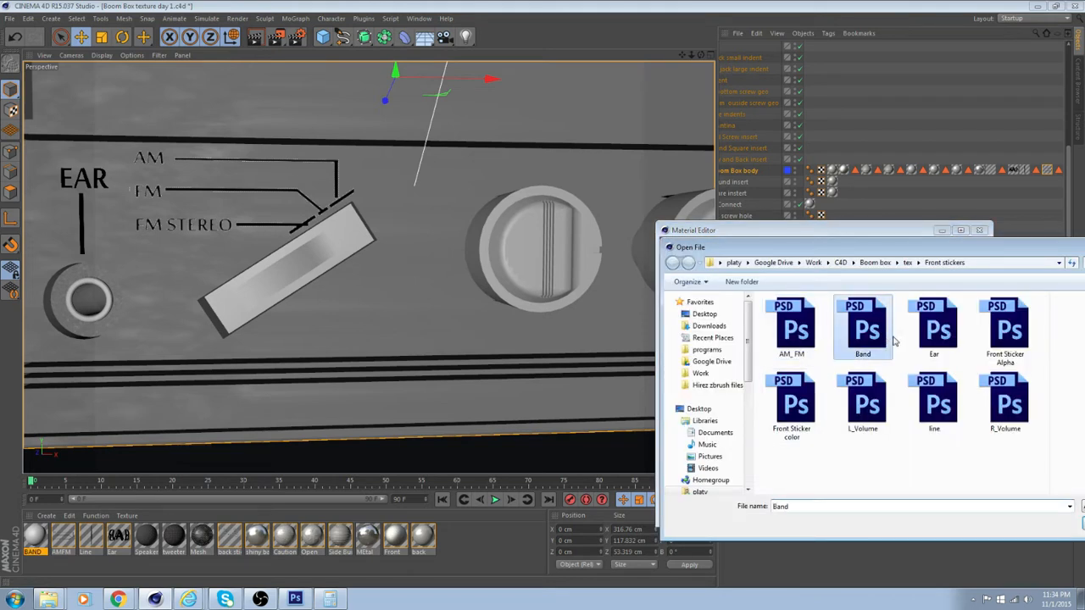
{"action": "left_click", "coordinate": [1083, 523]}
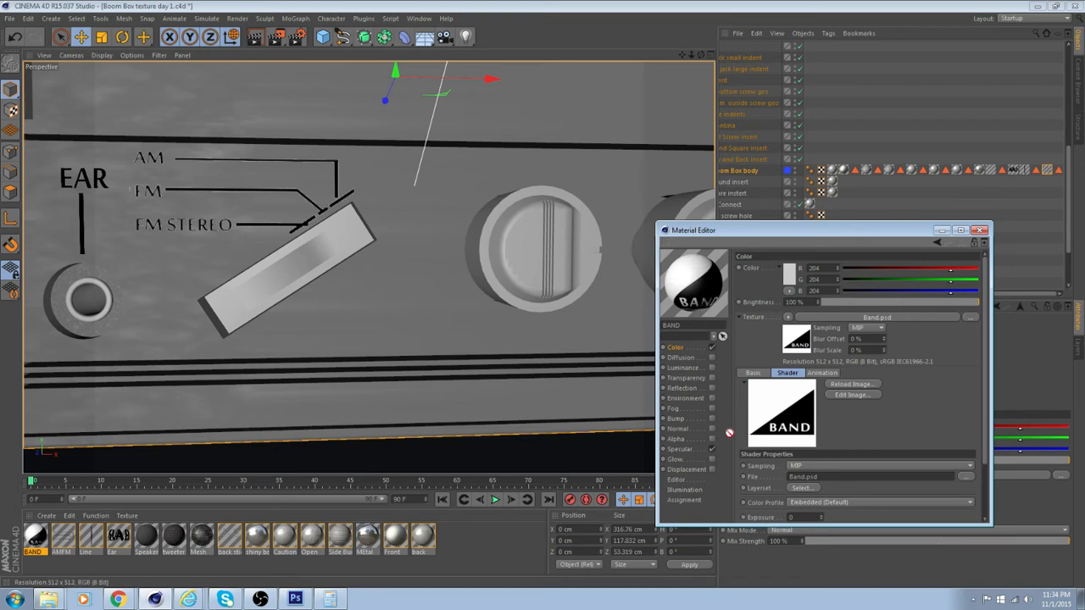
Copy the Band.psd texture into the BAND material's Alpha channel, enable Alpha, and try Invert before leaving it off
{"action": "left_click", "coordinate": [676, 438]}
{"action": "left_click_drag", "start_coordinate": [720, 419], "coordinate": [843, 334]}
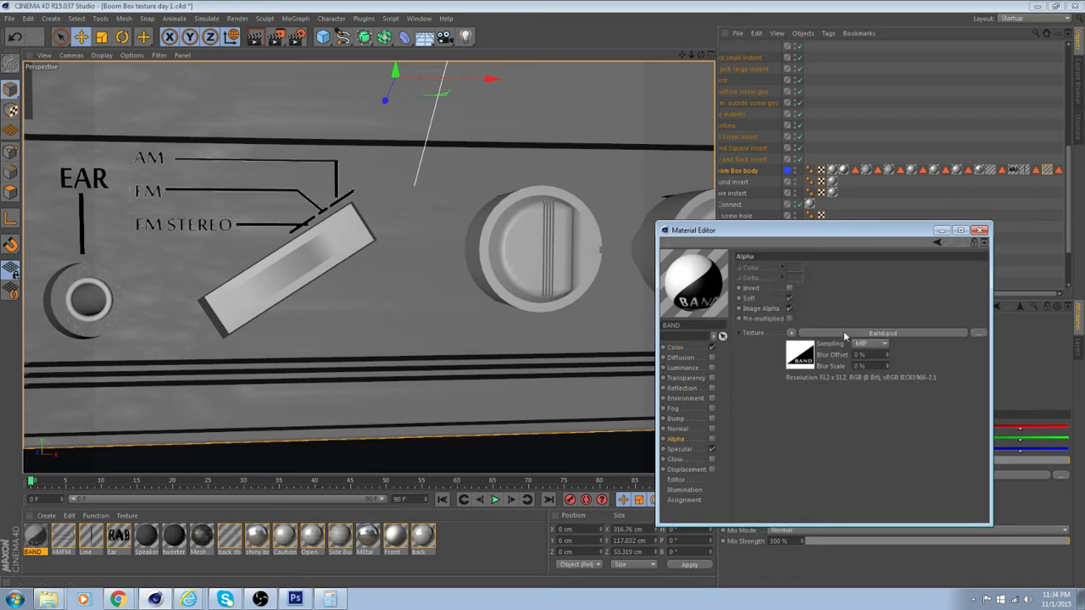
{"action": "left_click", "coordinate": [790, 288]}
{"action": "left_click", "coordinate": [711, 438]}
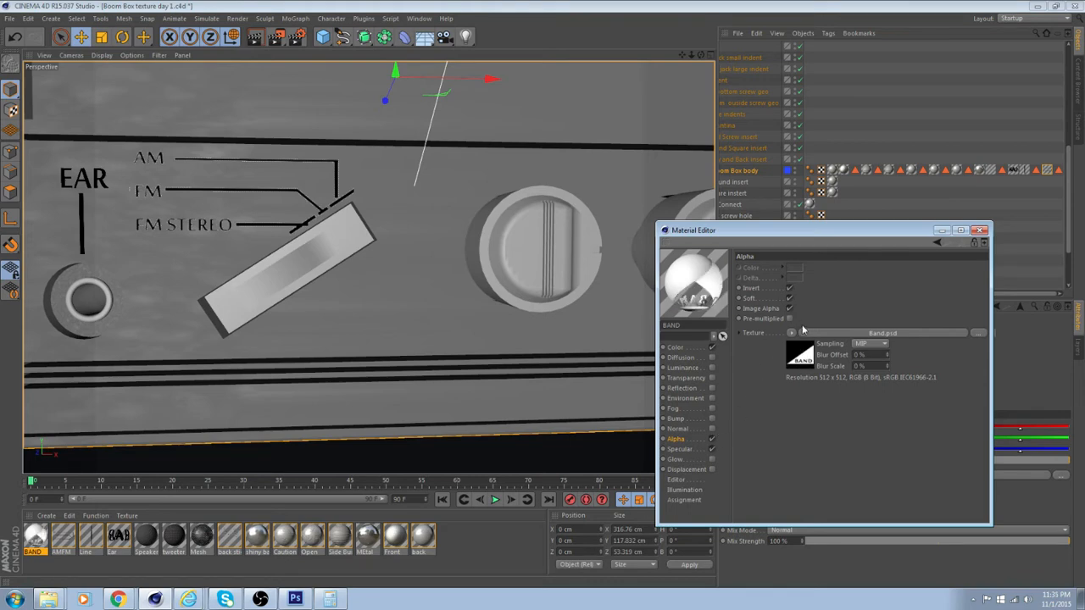
{"action": "left_click", "coordinate": [789, 289]}
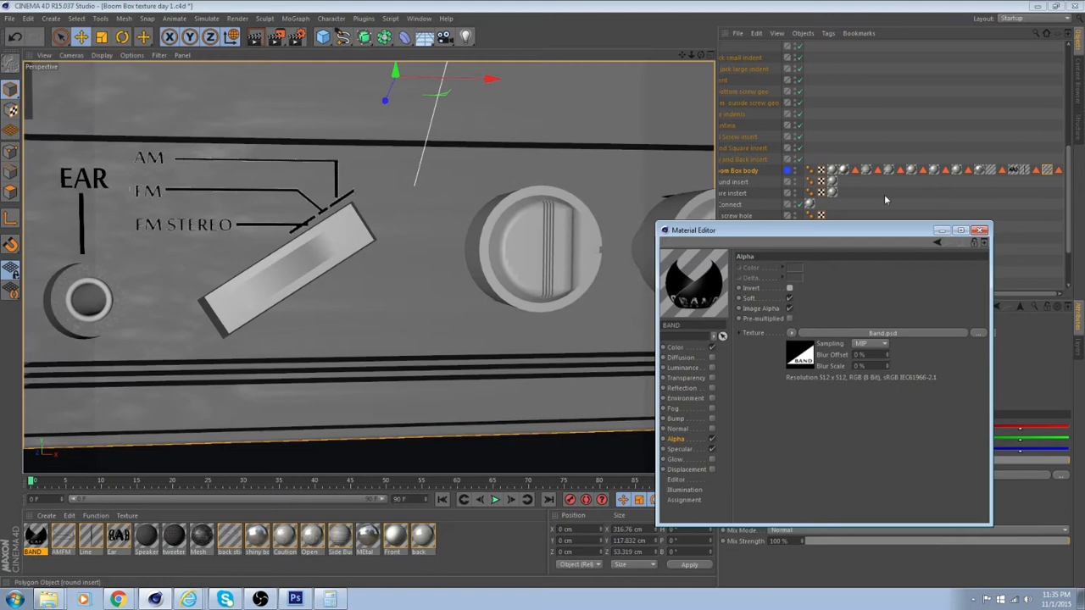
Apply the BAND material to only the front panel polygon of the Boom Box body between the slanted switch and the first knob
{"action": "left_click", "coordinate": [738, 172]}
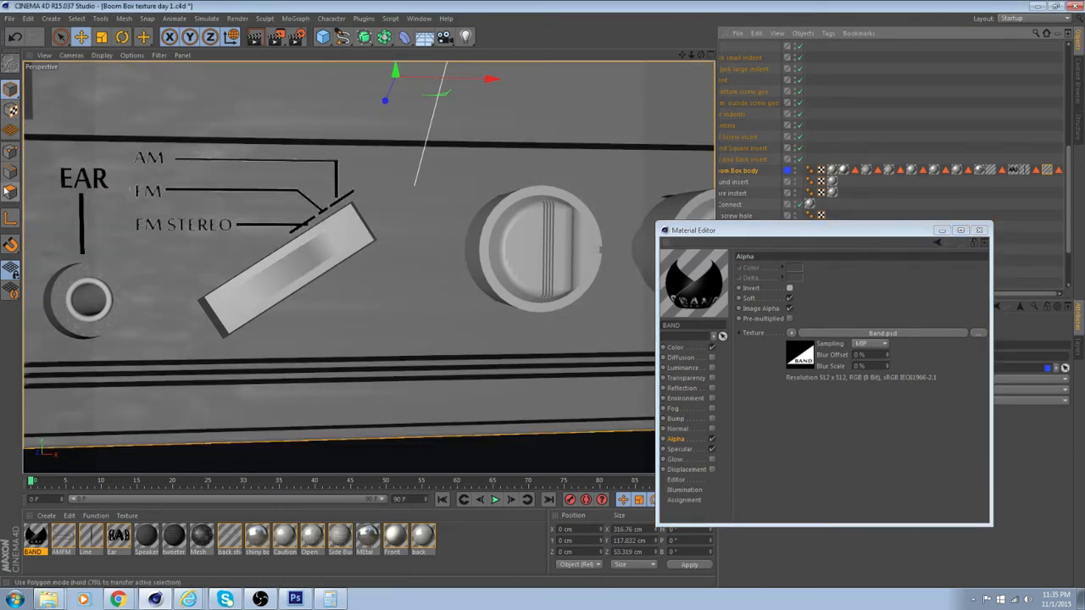
{"action": "left_click", "coordinate": [10, 191]}
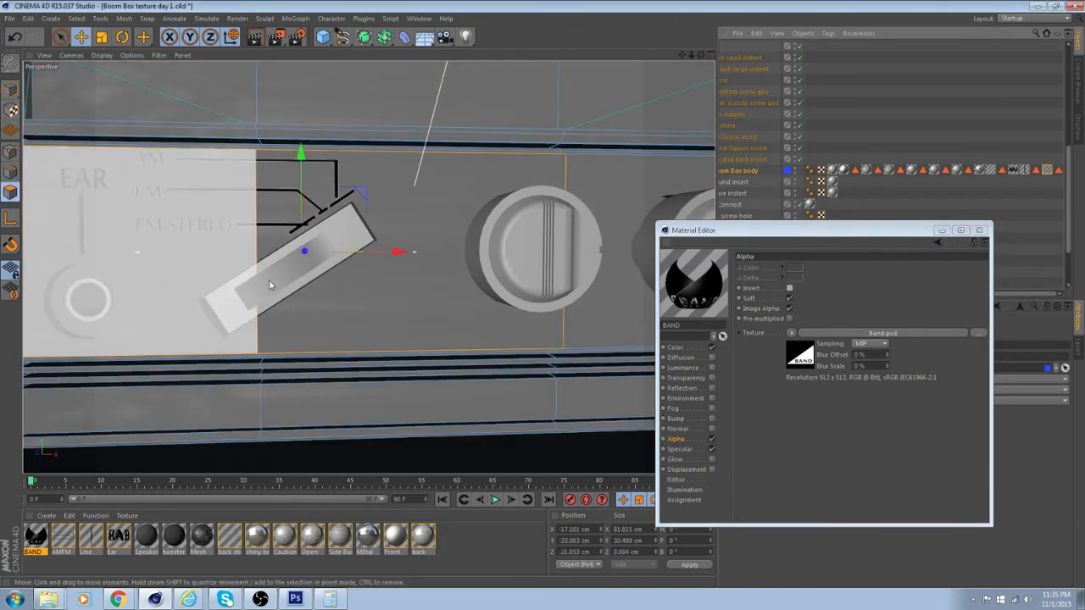
{"action": "left_click", "coordinate": [356, 306]}
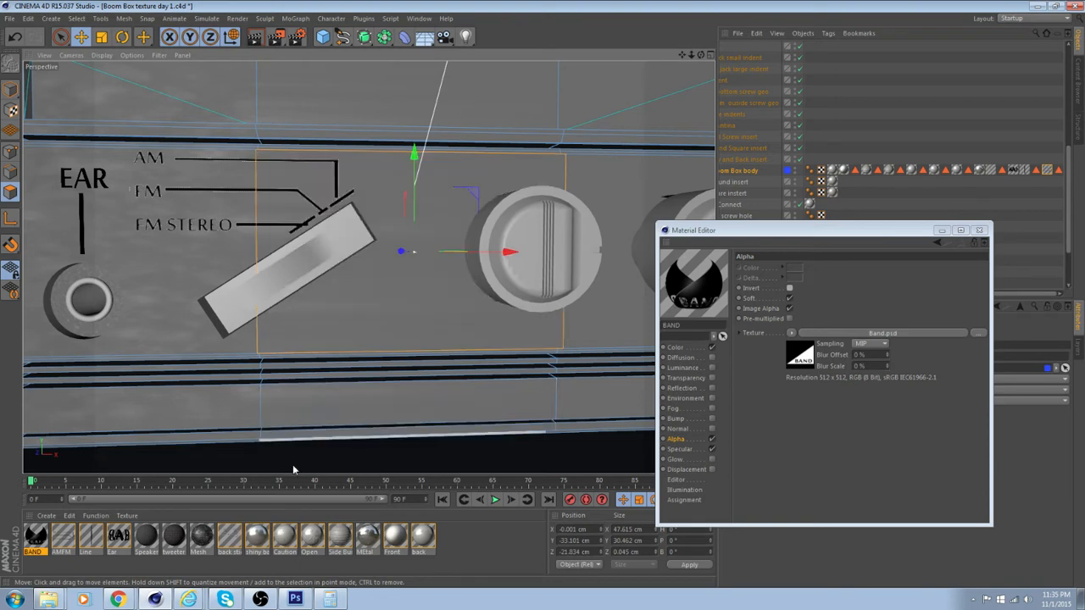
{"action": "left_click_drag", "start_coordinate": [36, 539], "coordinate": [400, 322]}
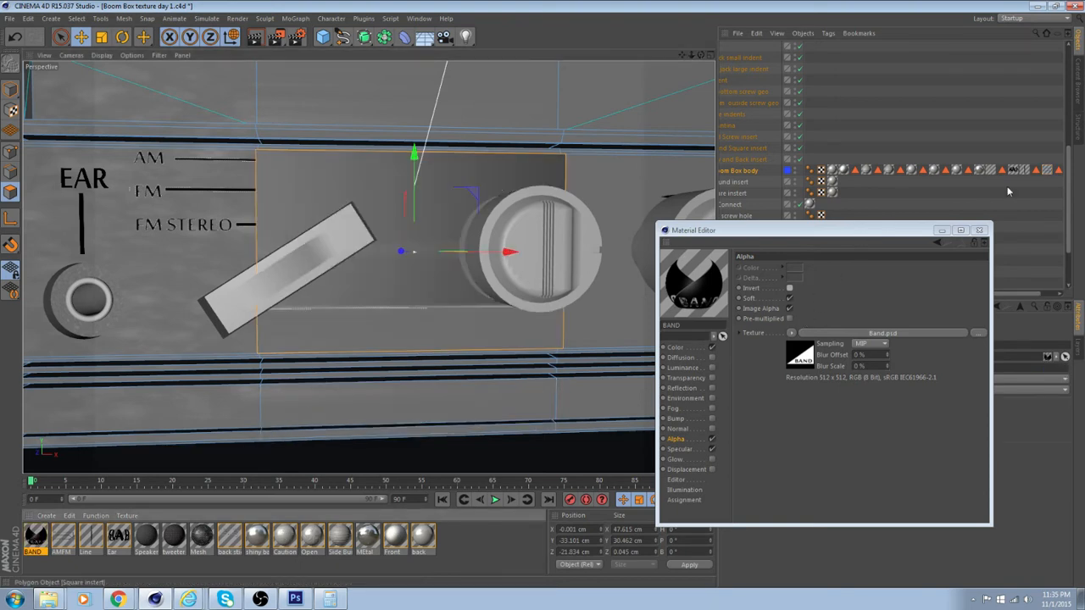
{"action": "left_click_drag", "start_coordinate": [1032, 293], "coordinate": [1074, 287]}
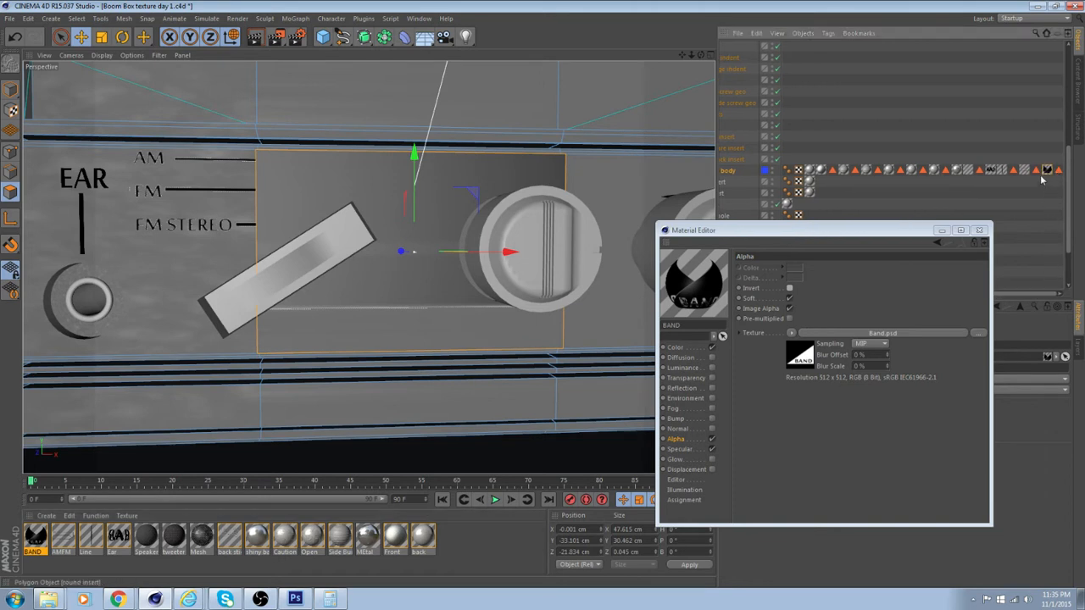
{"action": "left_click", "coordinate": [979, 229]}
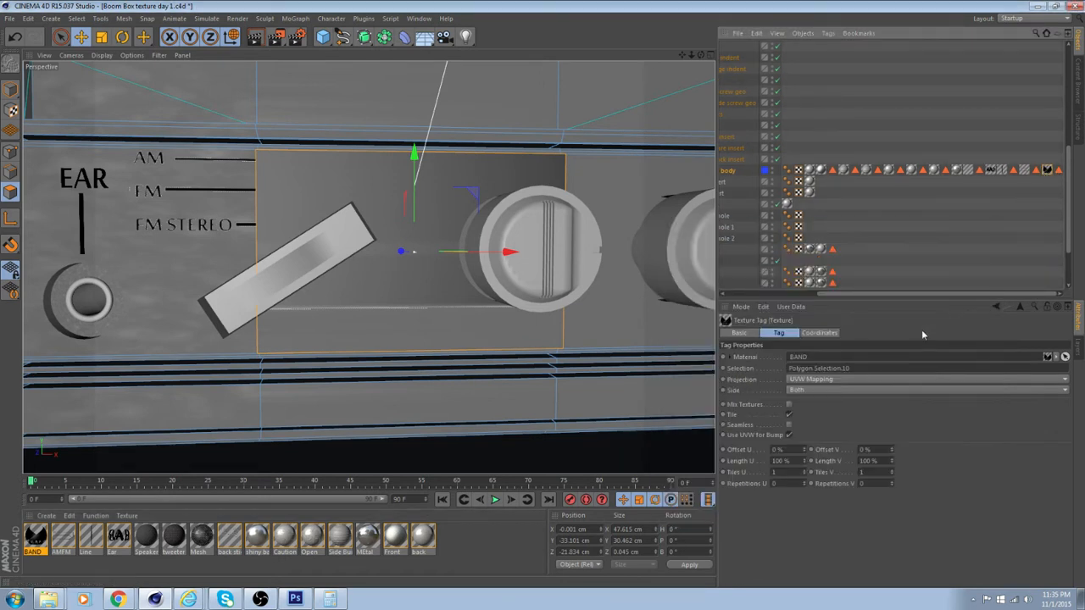
Set the BAND texture tag's projection to Flat on the boom box body
{"action": "left_click", "coordinate": [844, 379]}
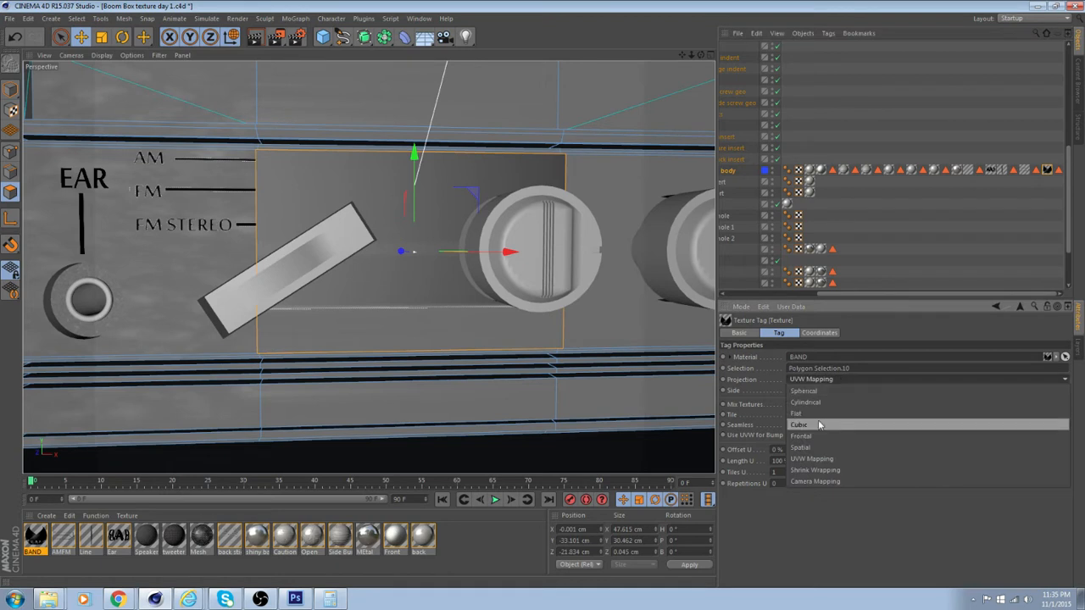
{"action": "left_click", "coordinate": [814, 408]}
{"action": "left_click", "coordinate": [775, 483]}
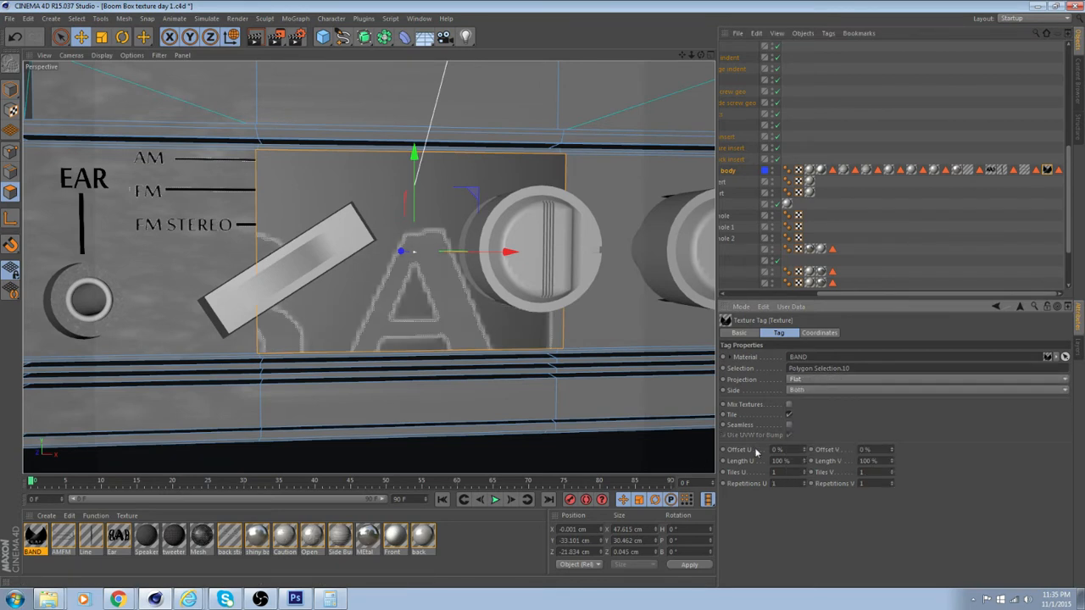
{"action": "scroll", "coordinate": [484, 273], "scroll_direction": "down", "scroll_amount": 6}
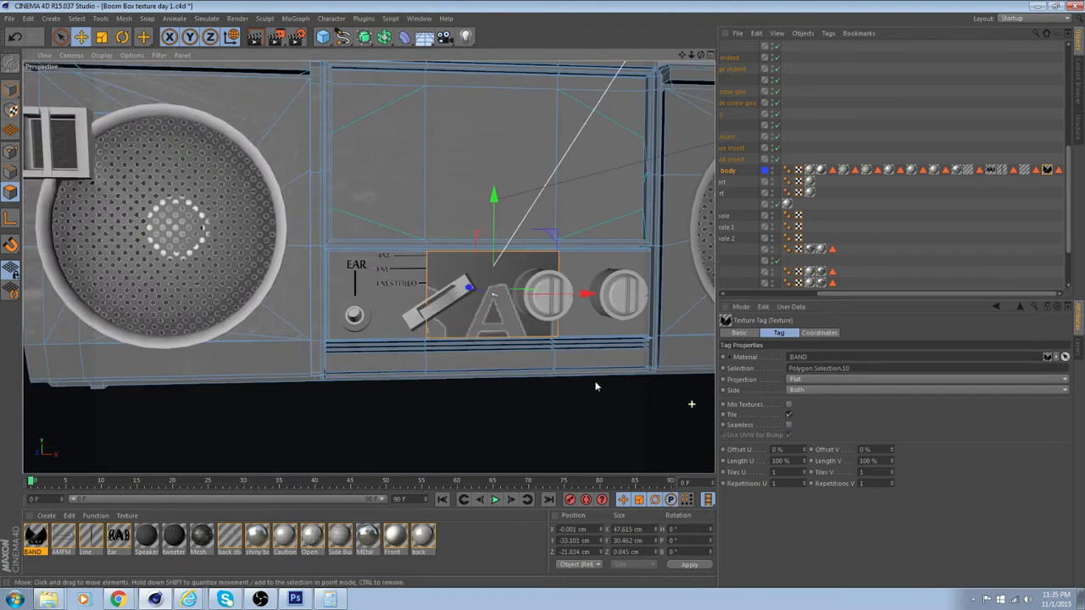
{"action": "scroll", "coordinate": [585, 381], "scroll_direction": "down", "scroll_amount": 2}
In the BAND material's Alpha channel, turn Soft off and Invert on
{"action": "left_click", "coordinate": [118, 536]}
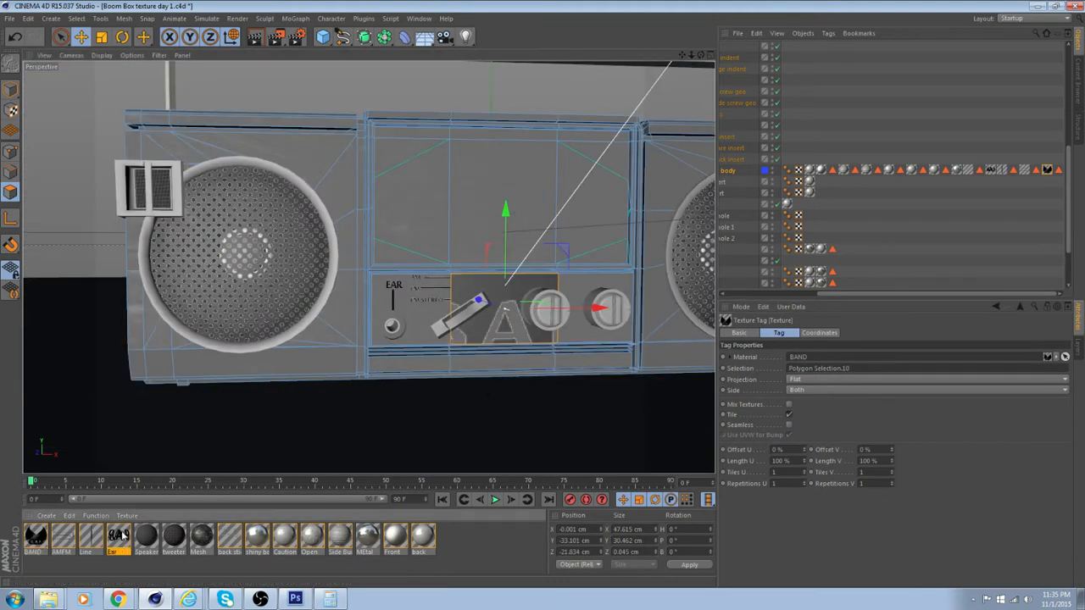
{"action": "left_click", "coordinate": [37, 537]}
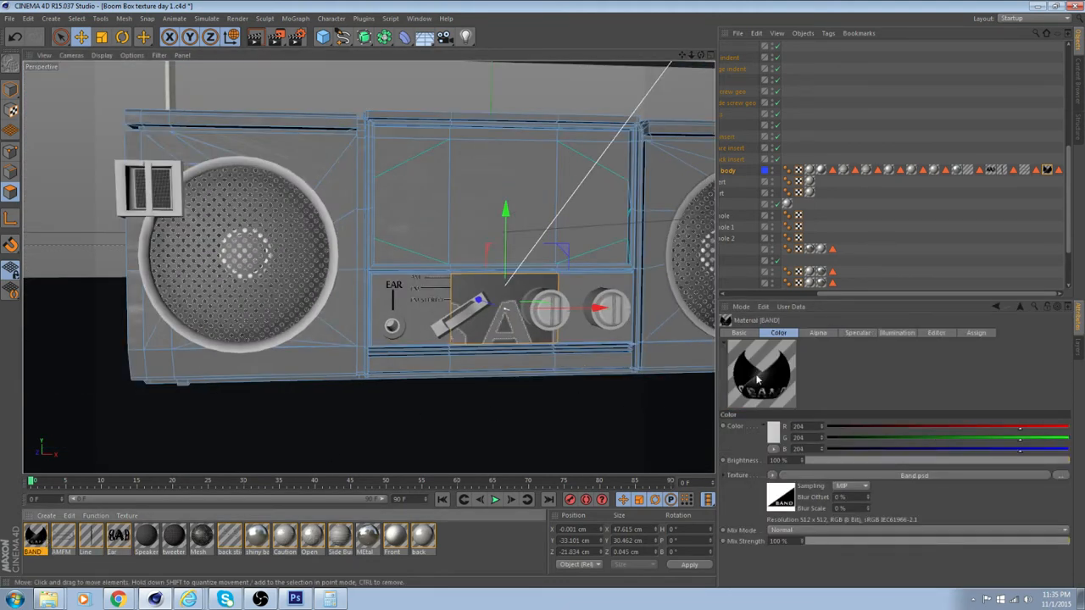
{"action": "left_click", "coordinate": [818, 333]}
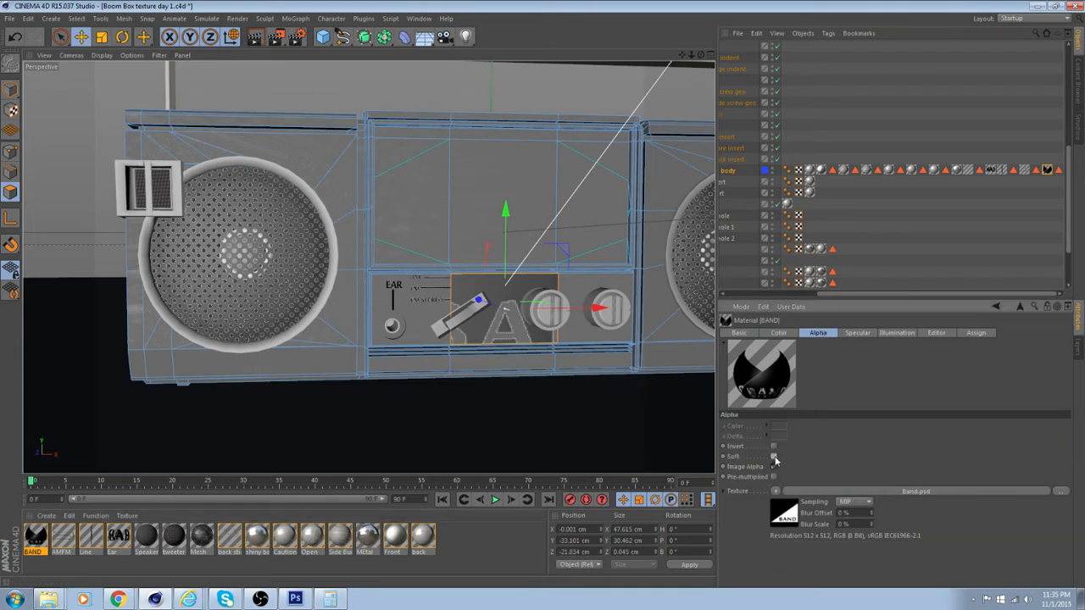
{"action": "left_click", "coordinate": [773, 458]}
{"action": "left_click", "coordinate": [773, 448]}
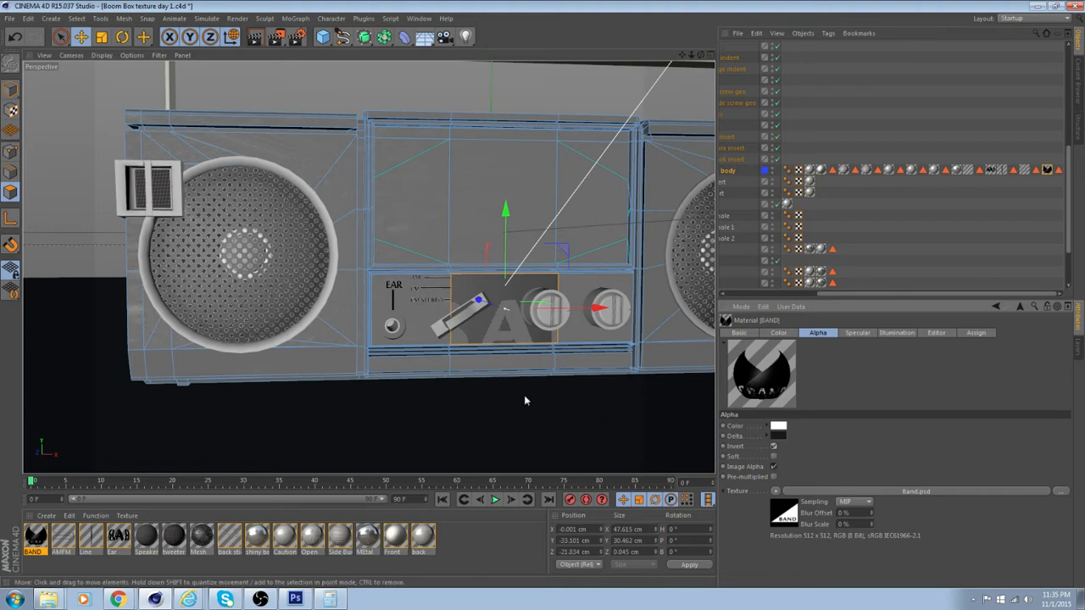
Try Pre-multiplied for the BAND material's Alpha and look over the texture options
{"action": "scroll", "coordinate": [511, 392], "scroll_direction": "up", "scroll_amount": 5}
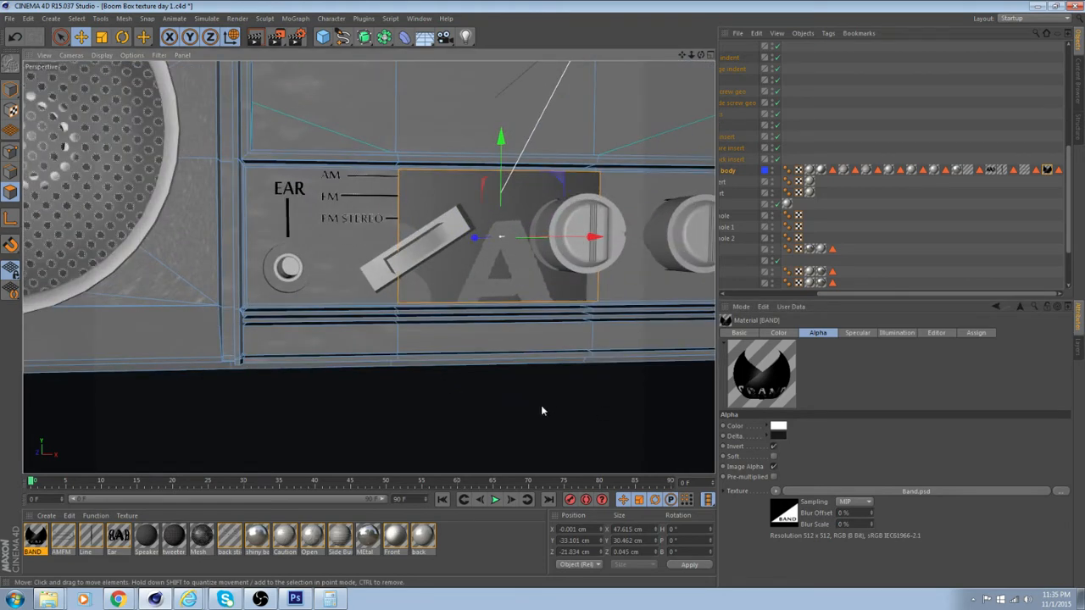
{"action": "left_click", "coordinate": [773, 477]}
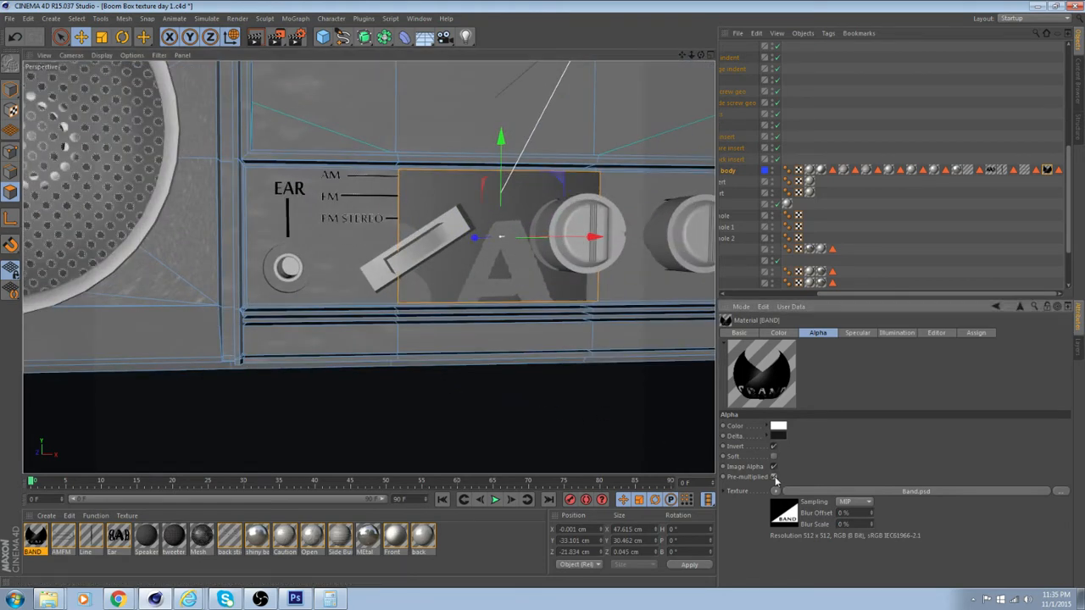
{"action": "left_click", "coordinate": [778, 492]}
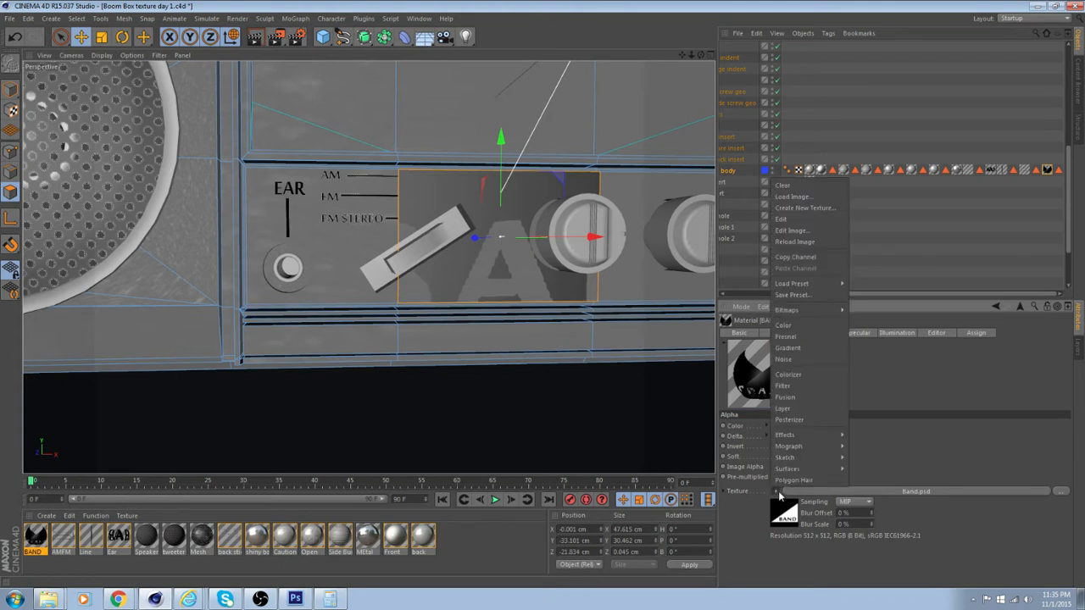
{"action": "left_click", "coordinate": [778, 493]}
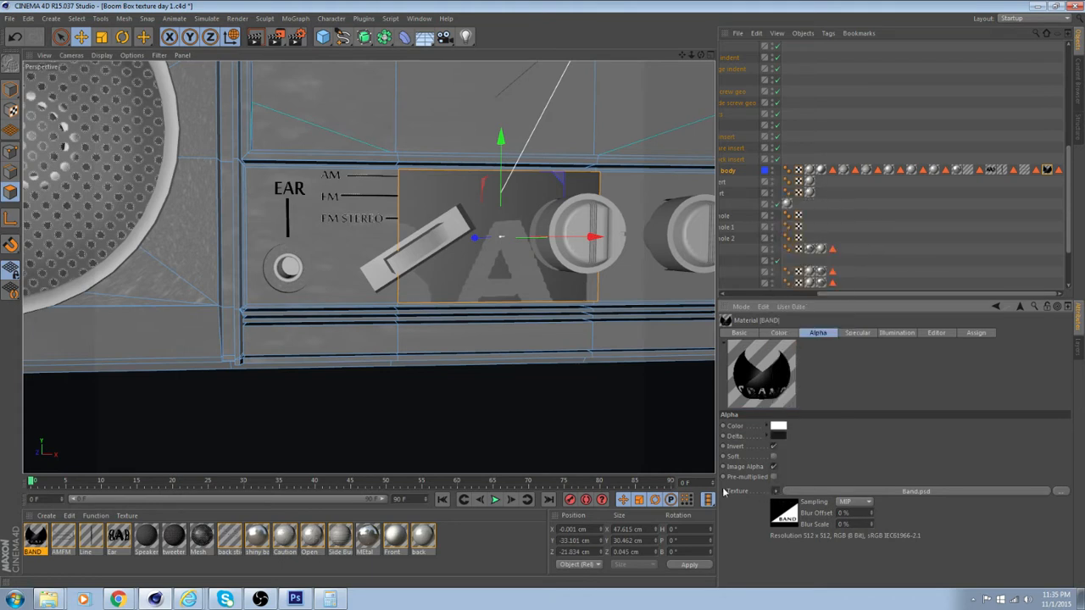
Try Linear and other color profiles on the Band.psd image in the BAND material's Alpha channel
{"action": "left_click", "coordinate": [783, 512]}
{"action": "scroll", "coordinate": [835, 514], "scroll_direction": "down", "scroll_amount": 4}
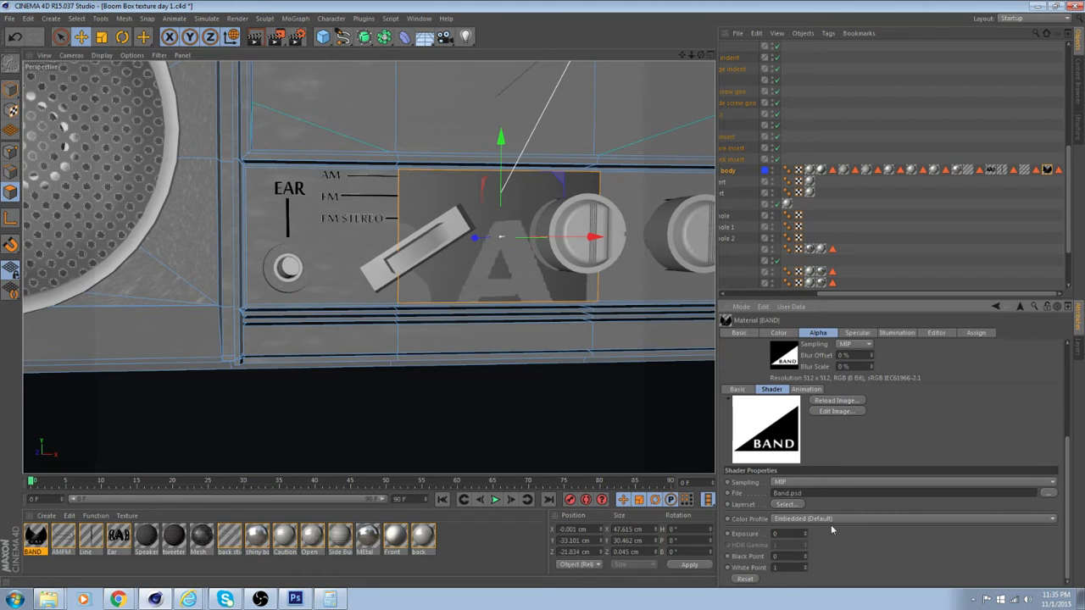
{"action": "left_click", "coordinate": [844, 518]}
{"action": "left_click", "coordinate": [832, 541]}
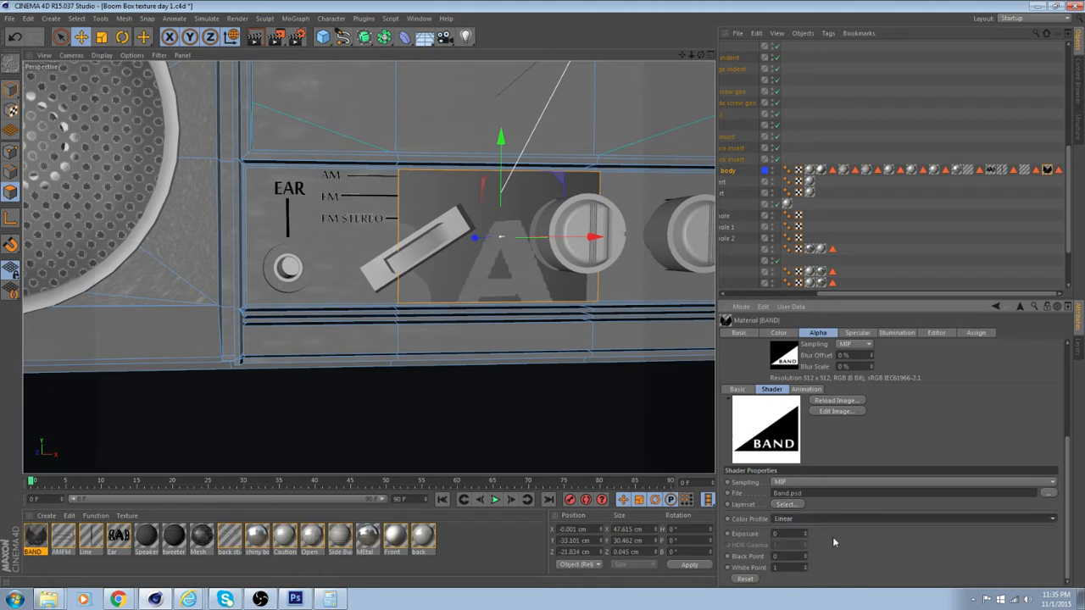
{"action": "left_click", "coordinate": [839, 519]}
{"action": "left_click", "coordinate": [826, 552]}
{"action": "left_click", "coordinate": [840, 519]}
{"action": "left_click", "coordinate": [868, 593]}
{"action": "left_click", "coordinate": [859, 571]}
{"action": "scroll", "coordinate": [757, 512], "scroll_direction": "up", "scroll_amount": 2}
{"action": "scroll", "coordinate": [796, 475], "scroll_direction": "up", "scroll_amount": 3}
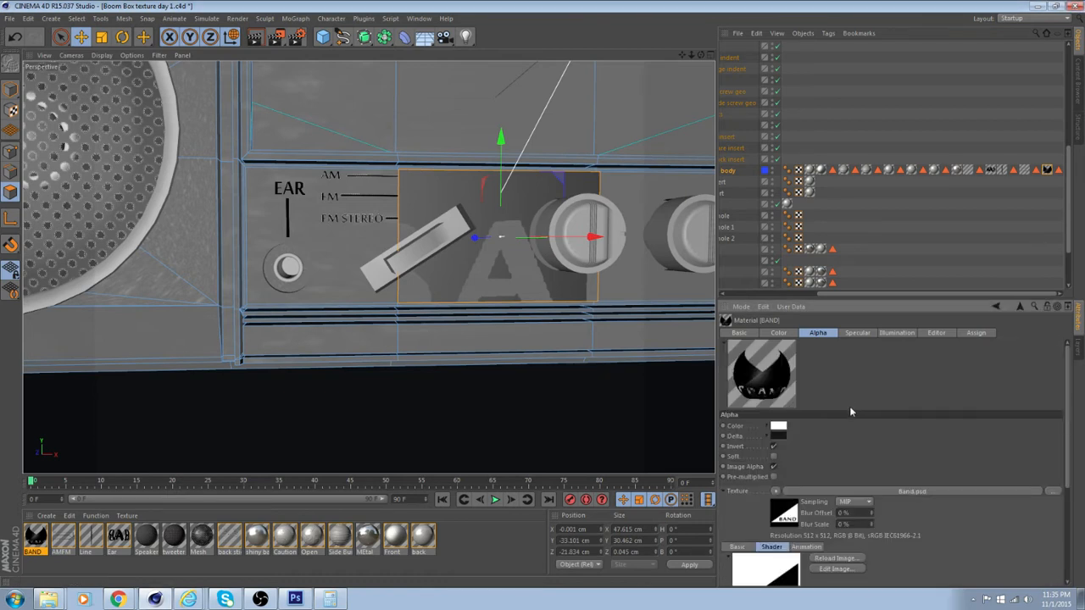
Try an Alpha Delta of 0 on the BAND material, undo it and check the Alpha color values
{"action": "left_click", "coordinate": [768, 437]}
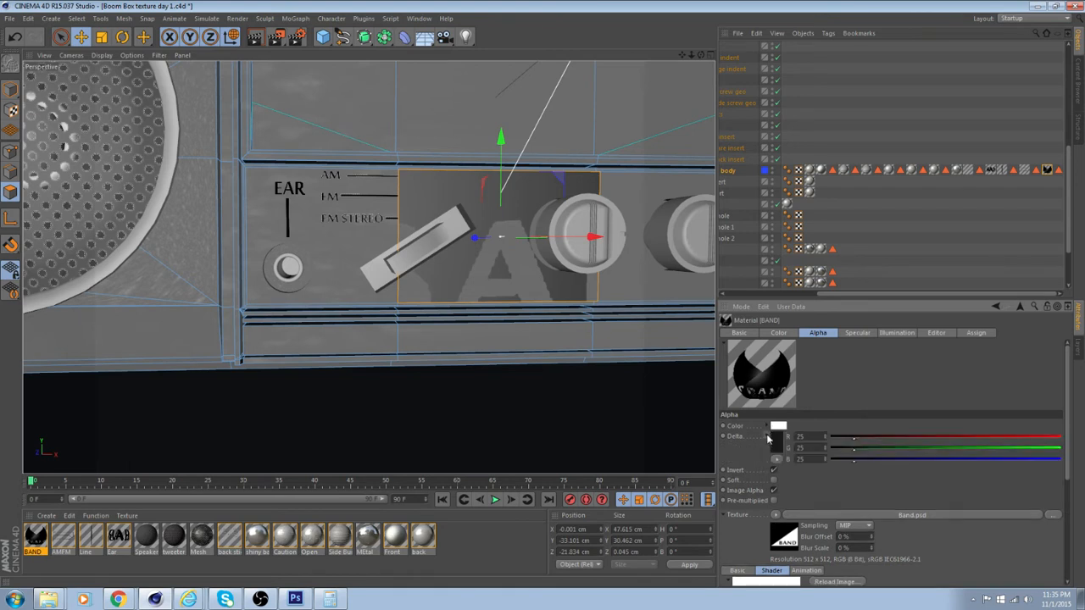
{"action": "left_click_drag", "start_coordinate": [853, 439], "coordinate": [819, 464]}
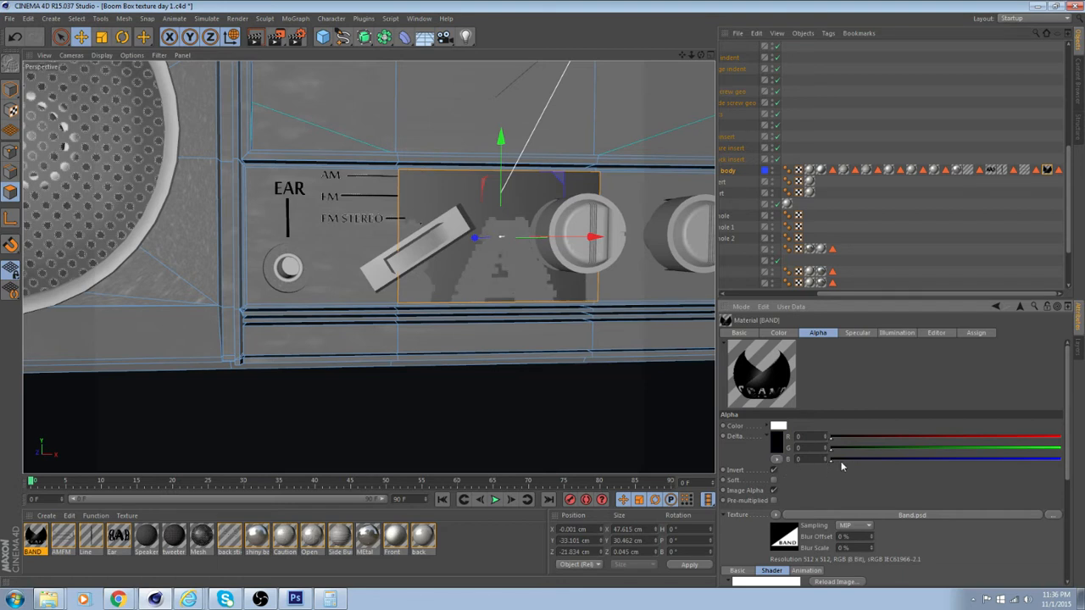
{"action": "key", "text": "ctrl+z"}
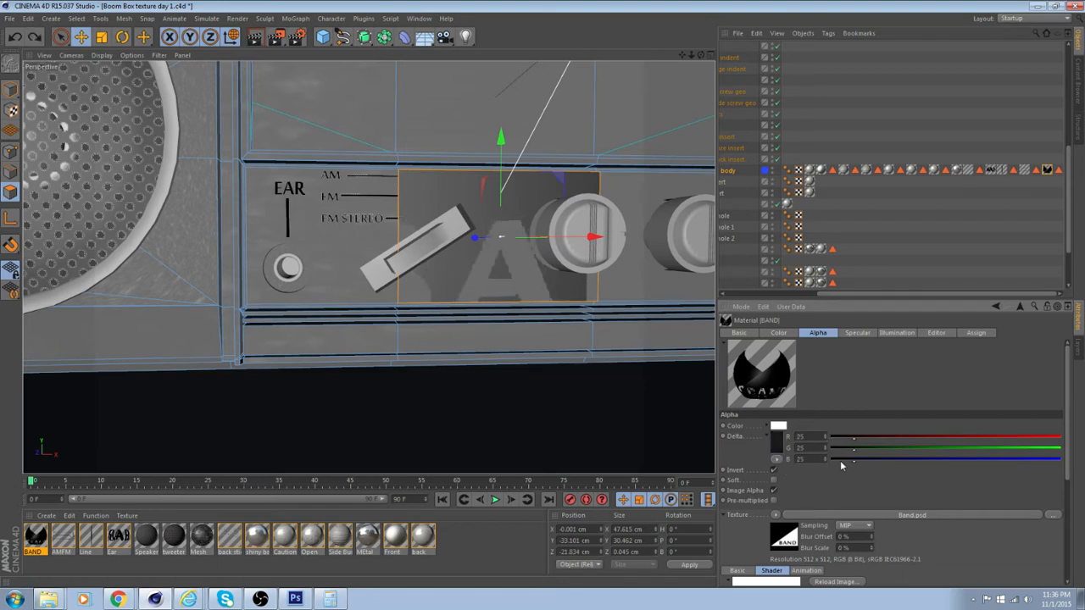
{"action": "left_click", "coordinate": [768, 426]}
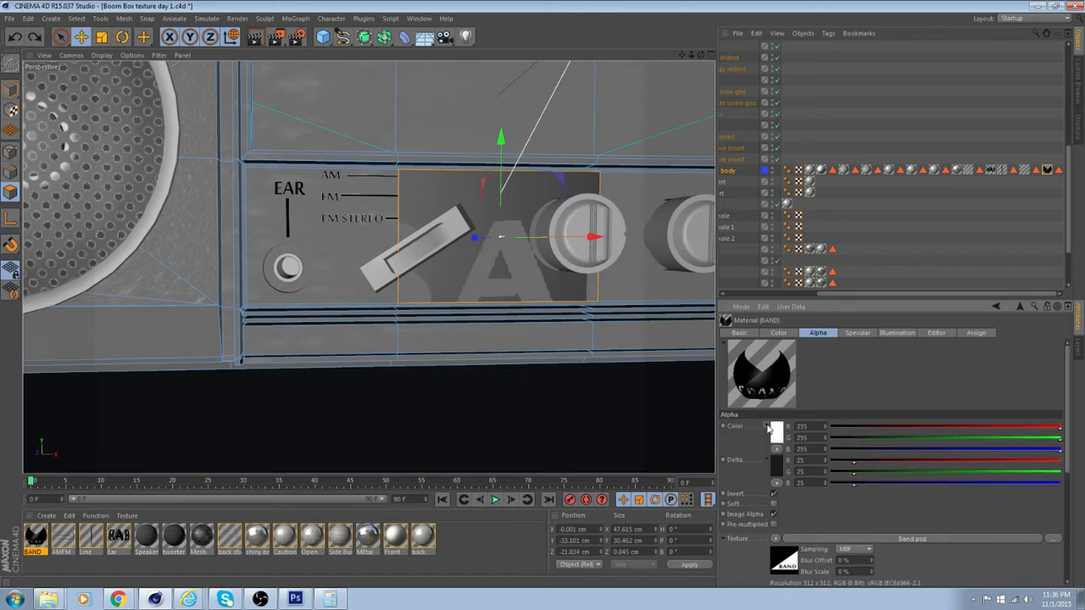
{"action": "left_click", "coordinate": [768, 426]}
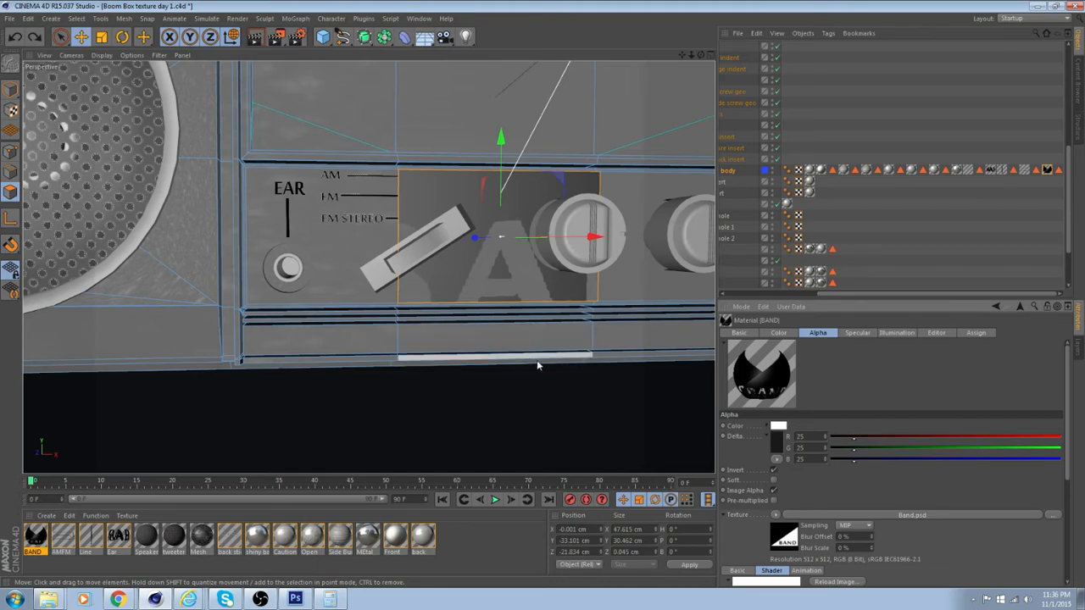
In Texture mode, scale the BAND sticker's projection down to about 20% in X and 18.4% in Y
{"action": "mouse_move", "coordinate": [537, 363]}
{"action": "left_mouse_down", "text": "alt"}
{"action": "mouse_move", "coordinate": [491, 379]}
{"action": "mouse_move", "coordinate": [539, 368]}
{"action": "left_mouse_up", "text": "alt"}
{"action": "scroll", "coordinate": [526, 379], "scroll_direction": "down", "scroll_amount": 5}
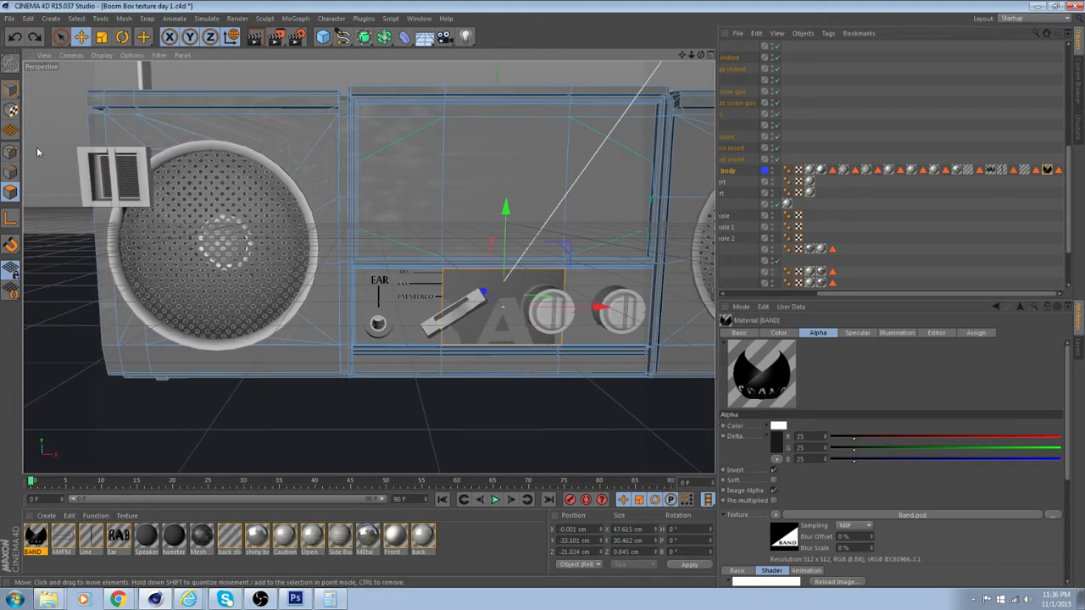
{"action": "left_click", "coordinate": [9, 114]}
{"action": "scroll", "coordinate": [523, 327], "scroll_direction": "down", "scroll_amount": 6}
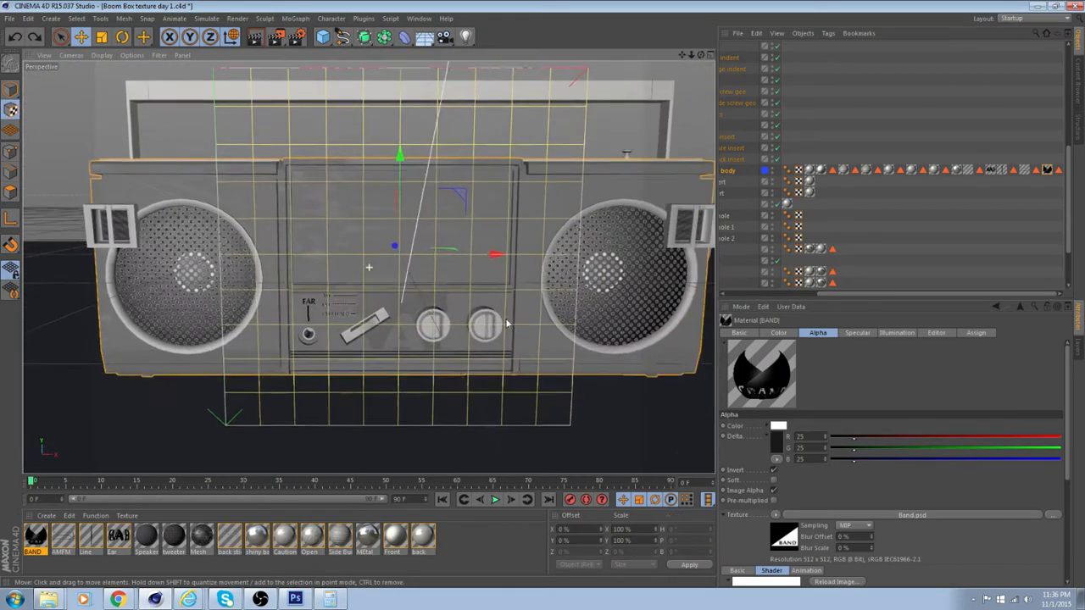
{"action": "scroll", "coordinate": [523, 328], "scroll_direction": "up", "scroll_amount": 3}
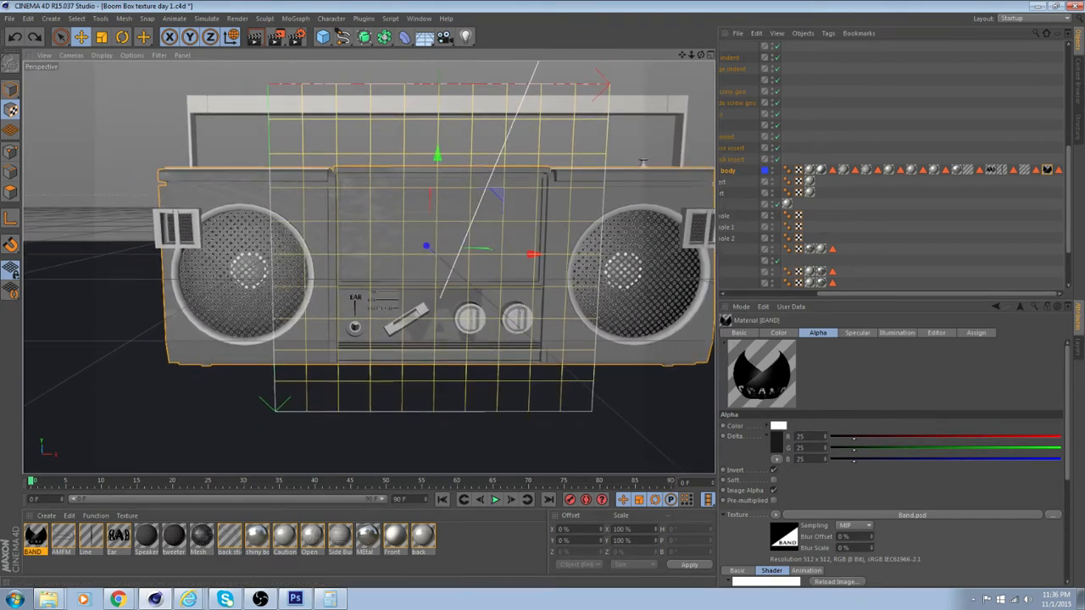
{"action": "left_click", "coordinate": [725, 515]}
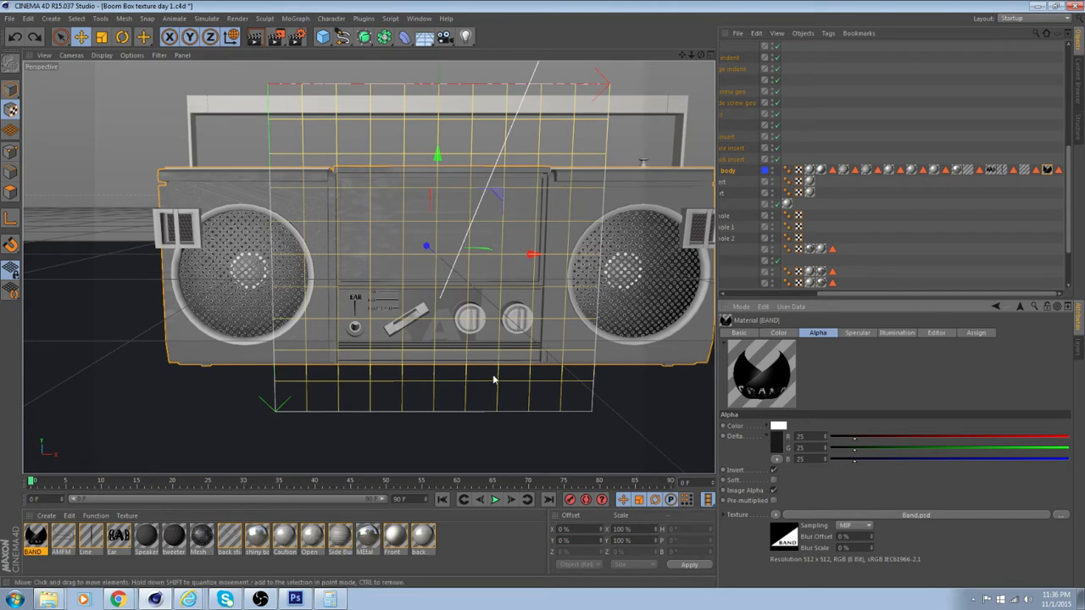
{"action": "scroll", "coordinate": [423, 382], "scroll_direction": "up", "scroll_amount": 1}
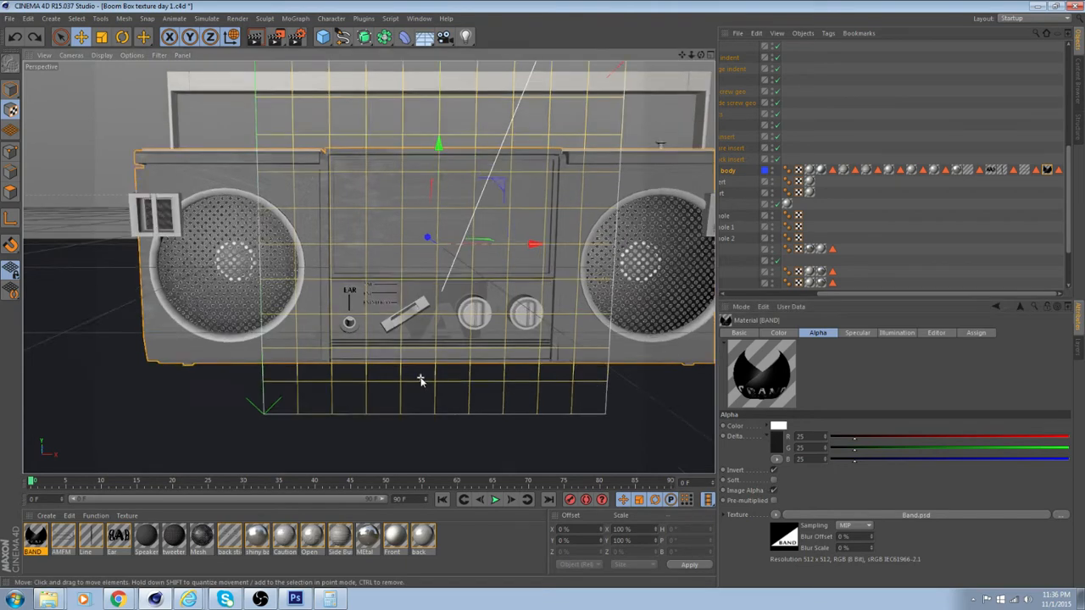
{"action": "scroll", "coordinate": [422, 381], "scroll_direction": "down", "scroll_amount": 3}
{"action": "left_click", "coordinate": [101, 36]}
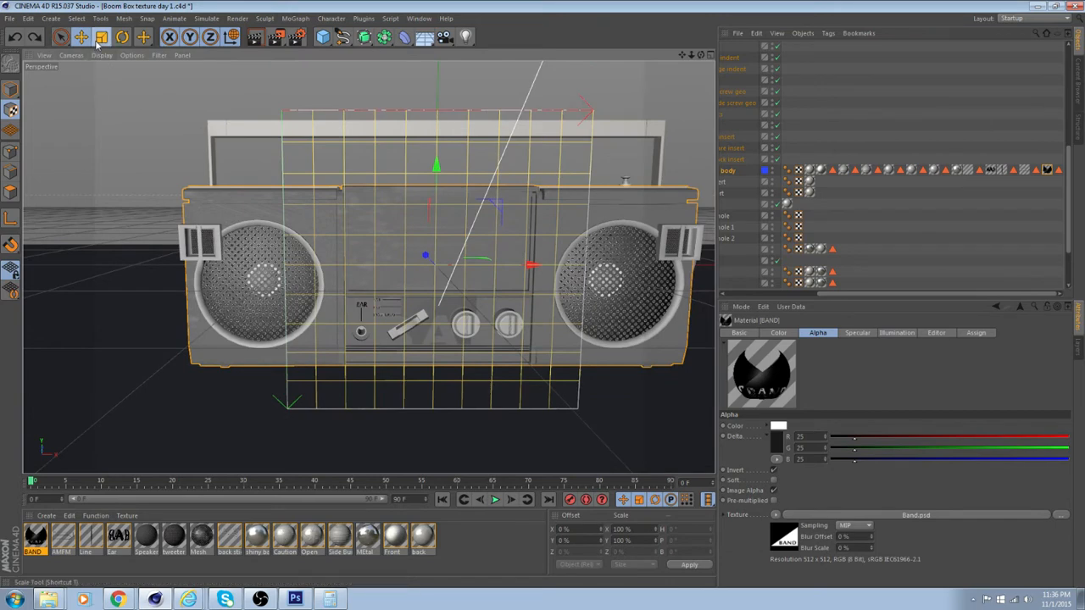
{"action": "left_click_drag", "start_coordinate": [474, 219], "coordinate": [499, 217]}
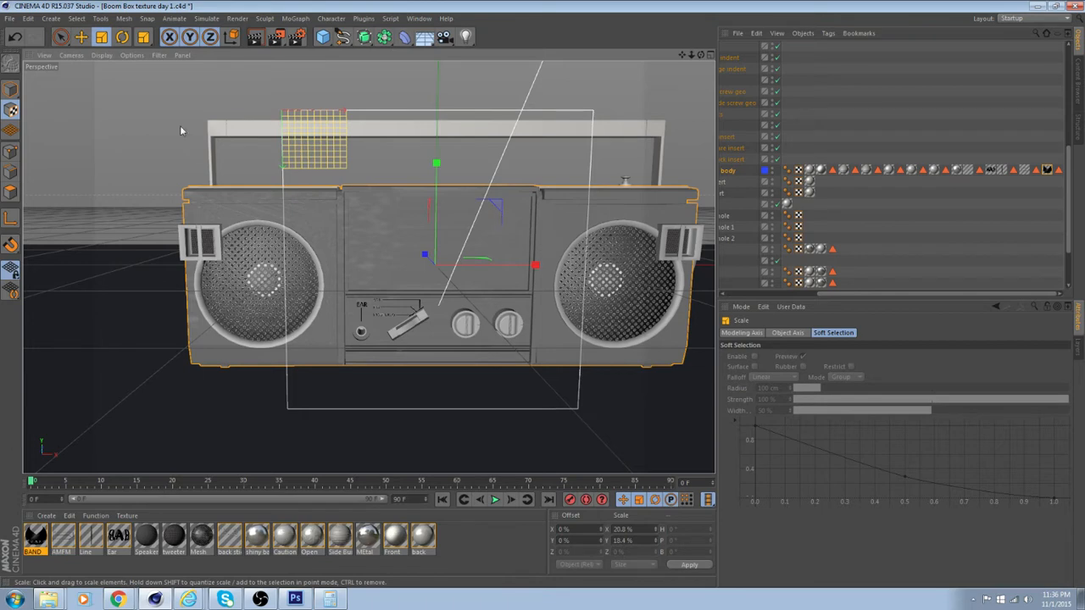
Move the BAND sticker onto the slanted switch area, at an offset of about 33.2% in X and 59.6% in Y
{"action": "left_click", "coordinate": [82, 38]}
{"action": "left_click_drag", "start_coordinate": [400, 233], "coordinate": [441, 302]}
{"action": "scroll", "coordinate": [427, 330], "scroll_direction": "up", "scroll_amount": 10}
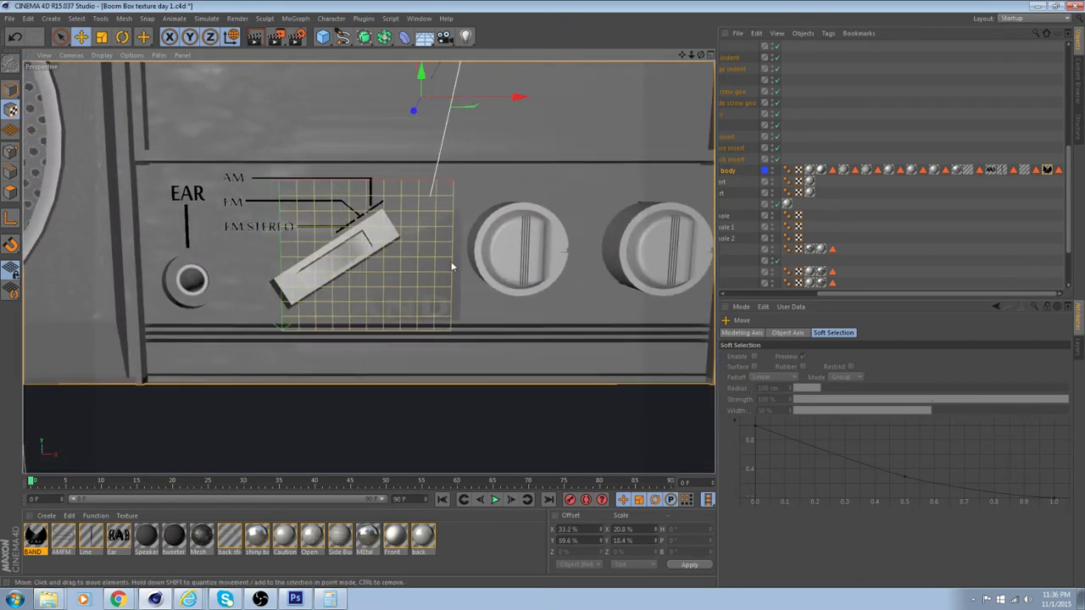
{"action": "scroll", "coordinate": [452, 266], "scroll_direction": "down", "scroll_amount": 8}
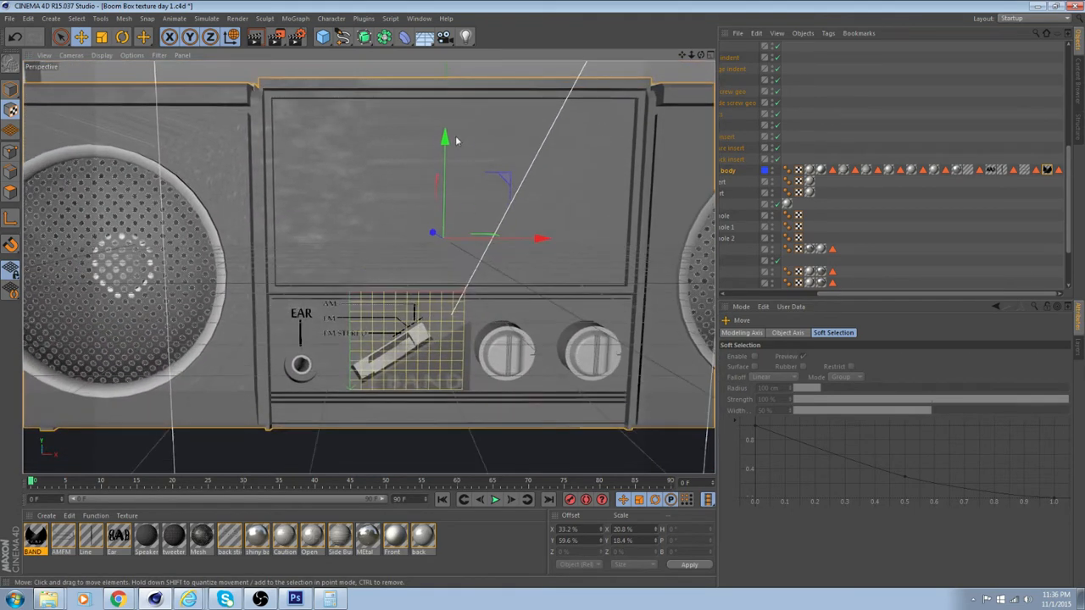
{"action": "scroll", "coordinate": [351, 165], "scroll_direction": "up", "scroll_amount": 5}
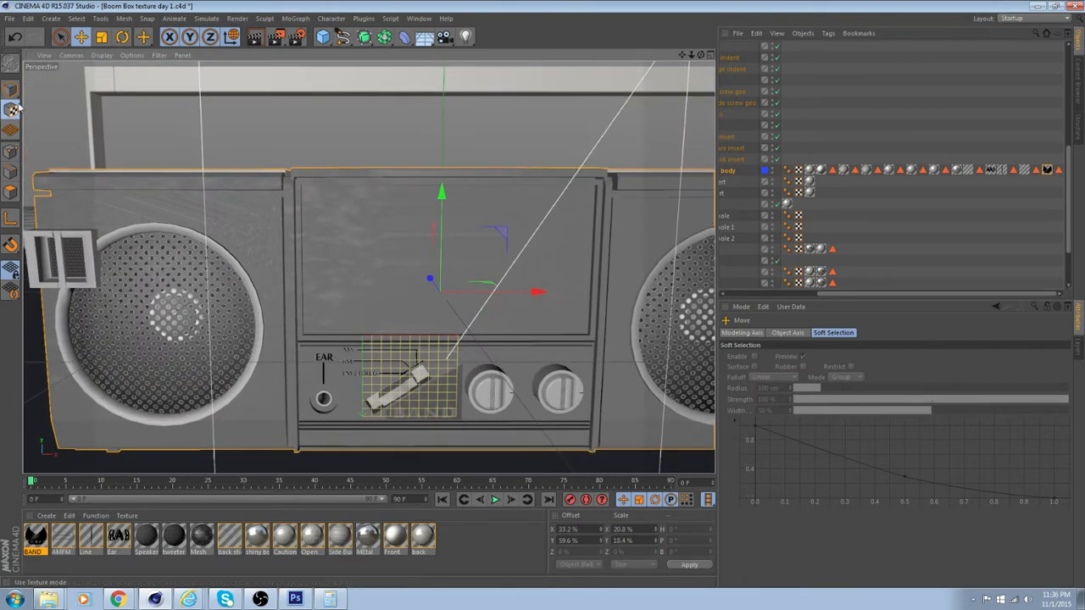
Scale the BAND sticker's projection down to about 9.8% in X and 7.6% in Y
{"action": "left_click", "coordinate": [13, 108]}
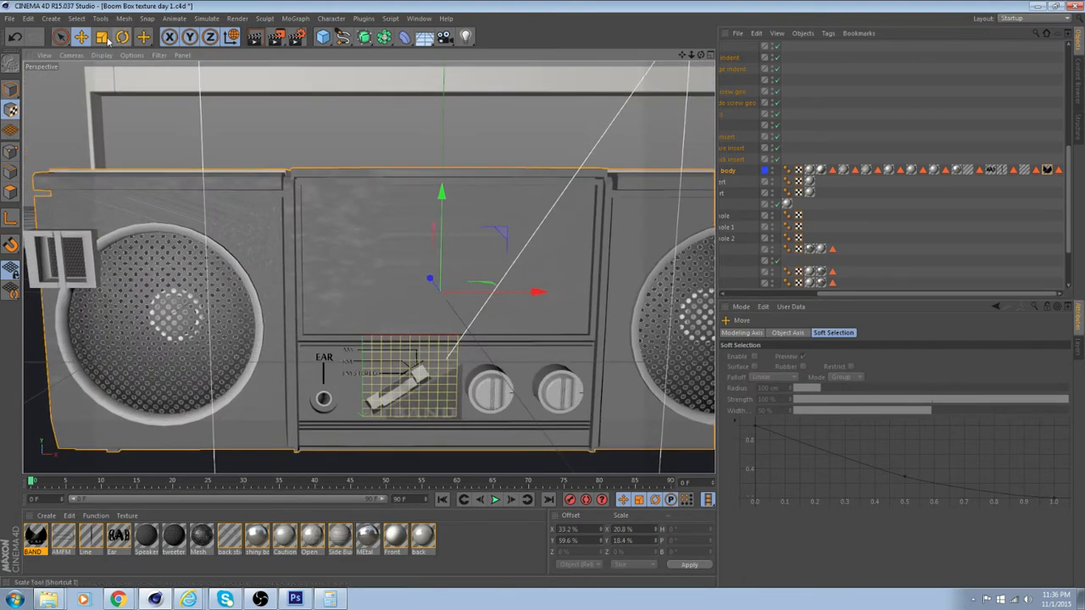
{"action": "key", "text": "t"}
{"action": "mouse_move", "coordinate": [438, 194]}
{"action": "left_mouse_down"}
{"action": "mouse_move", "coordinate": [444, 217]}
{"action": "mouse_move", "coordinate": [446, 200]}
{"action": "left_mouse_up"}
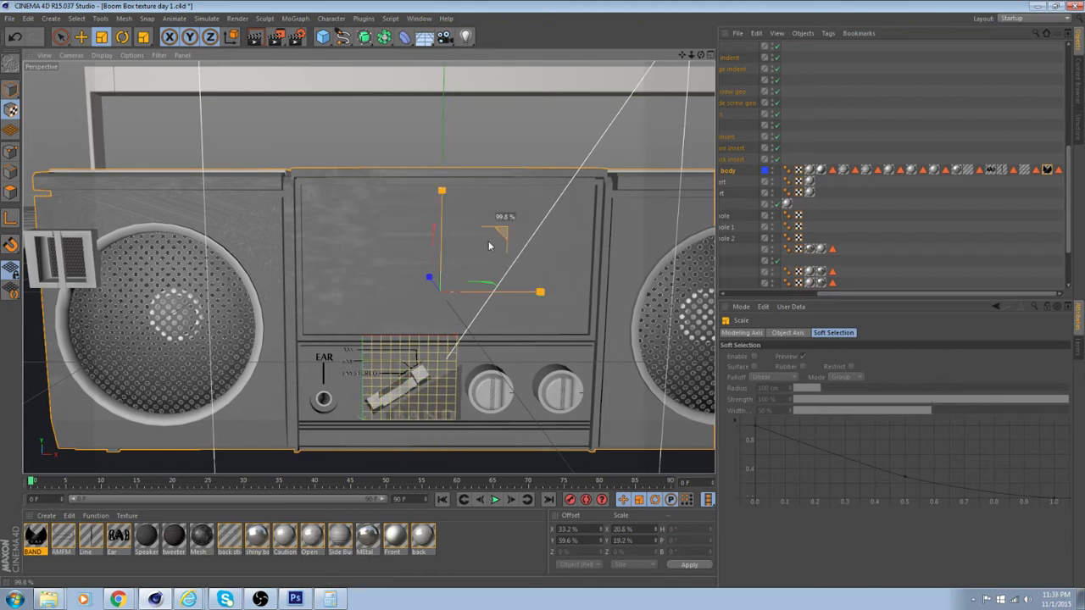
{"action": "left_click_drag", "start_coordinate": [499, 227], "coordinate": [474, 197]}
{"action": "scroll", "coordinate": [432, 273], "scroll_direction": "up", "scroll_amount": 3}
{"action": "middle_click_drag", "start_coordinate": [443, 339], "coordinate": [463, 375], "text": "alt"}
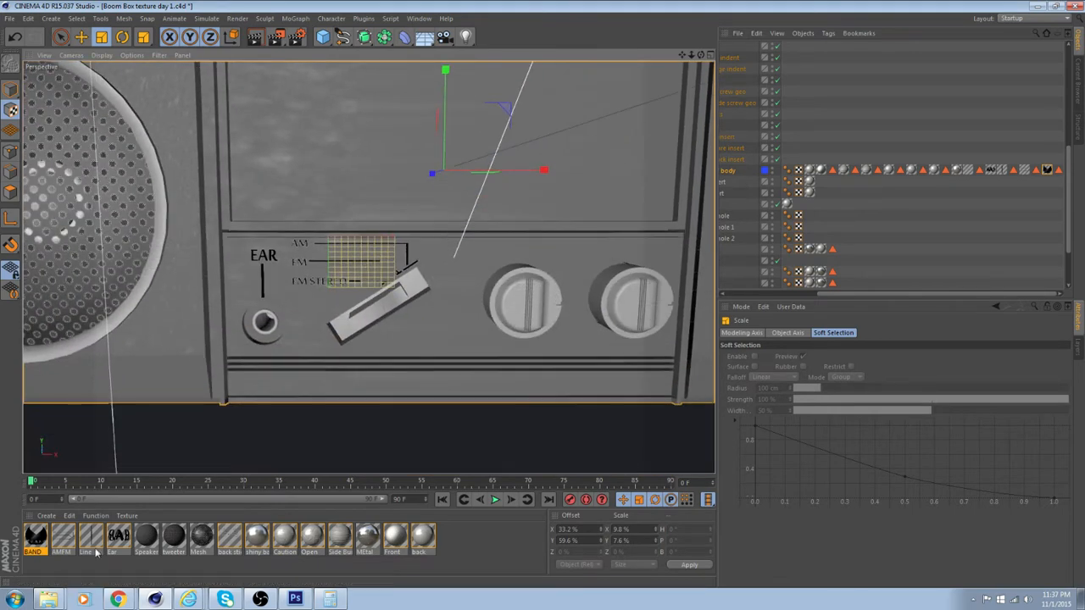
Try Invert off and Soft on in the BAND material's Alpha channel and check its Color channel
{"action": "left_click", "coordinate": [35, 538]}
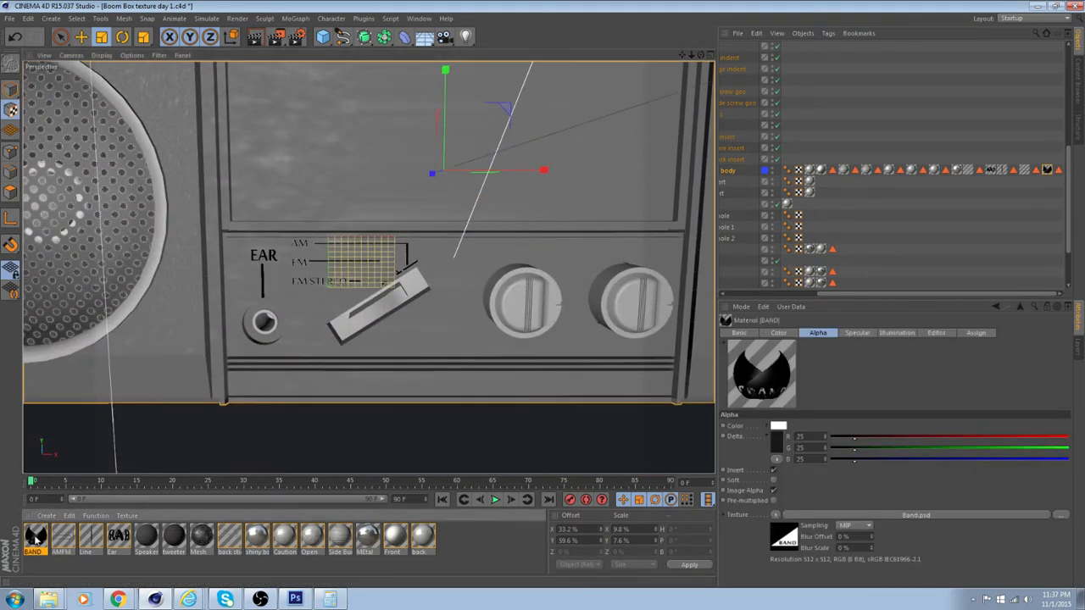
{"action": "left_click", "coordinate": [773, 470]}
{"action": "left_click", "coordinate": [773, 470]}
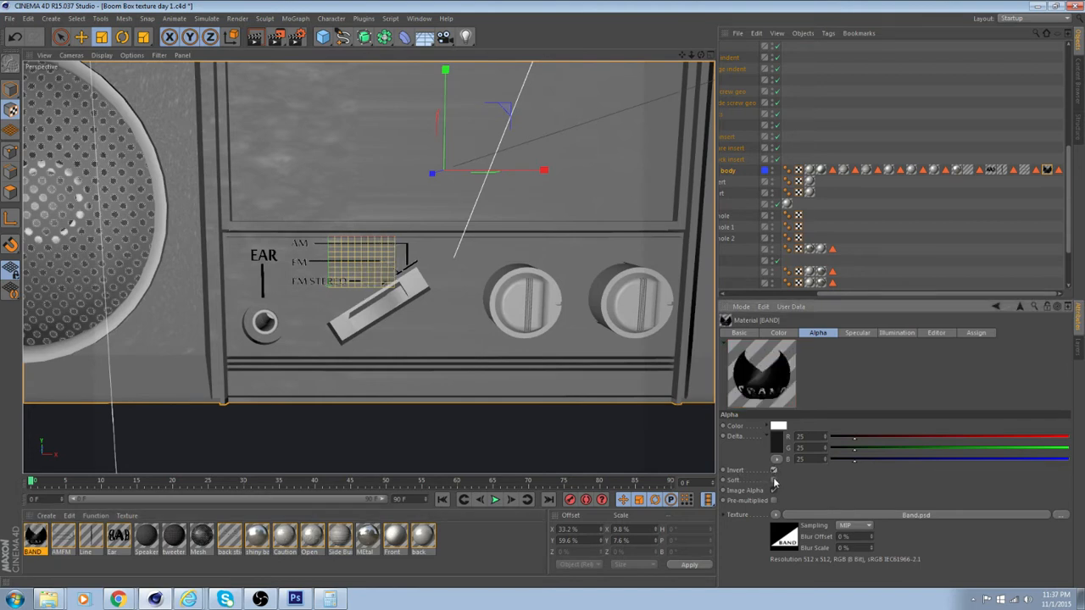
{"action": "left_click", "coordinate": [773, 481]}
{"action": "left_click", "coordinate": [773, 470]}
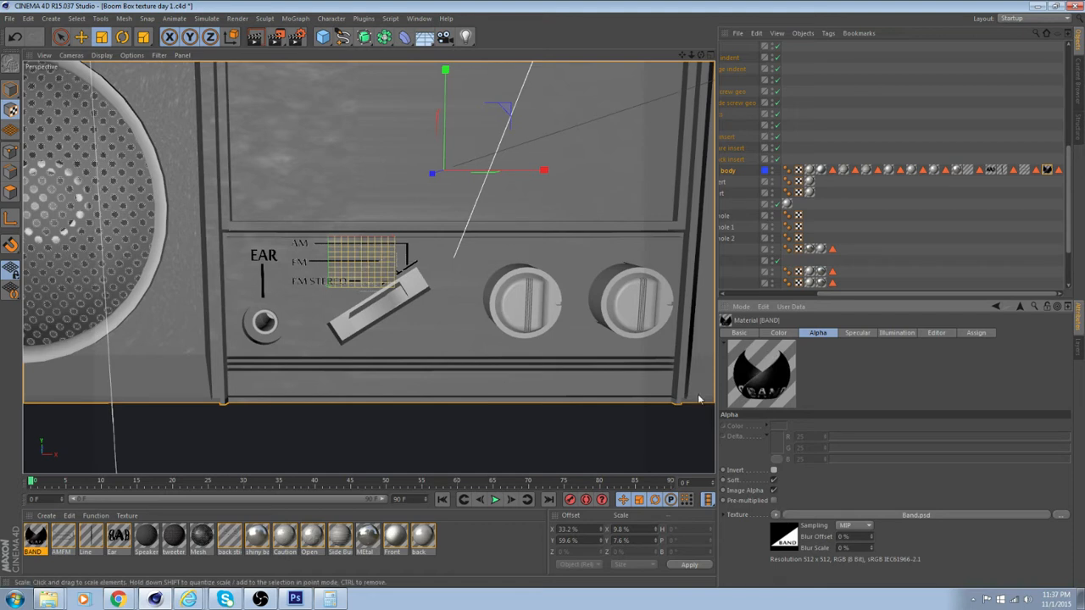
{"action": "left_click", "coordinate": [783, 333]}
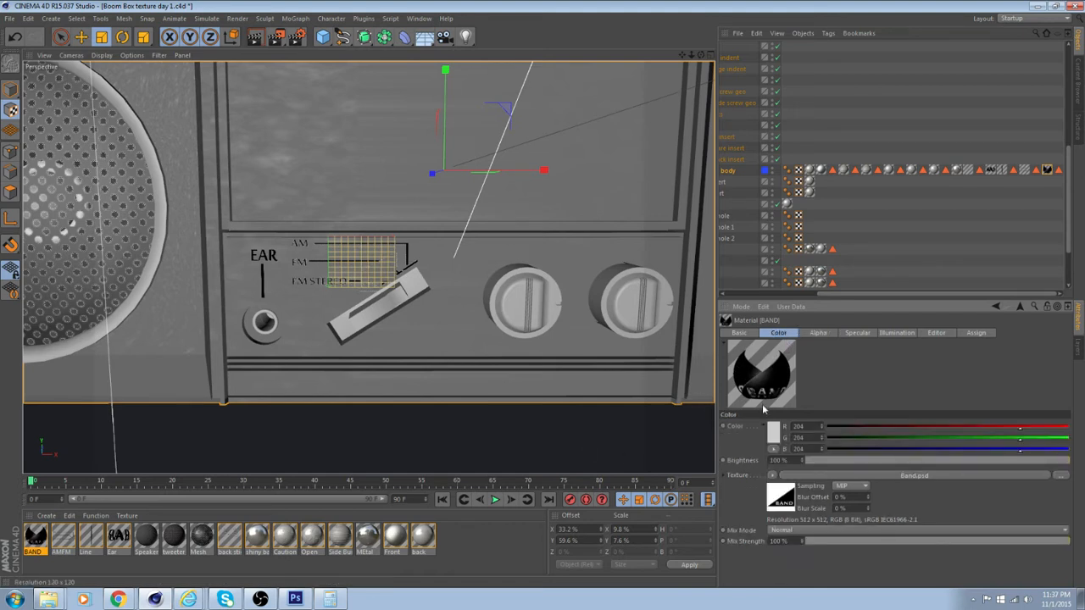
Move the BAND sticker beneath the slanted switch, at an offset of about 38% in X and 66.4% in Y
{"action": "left_click", "coordinate": [80, 37]}
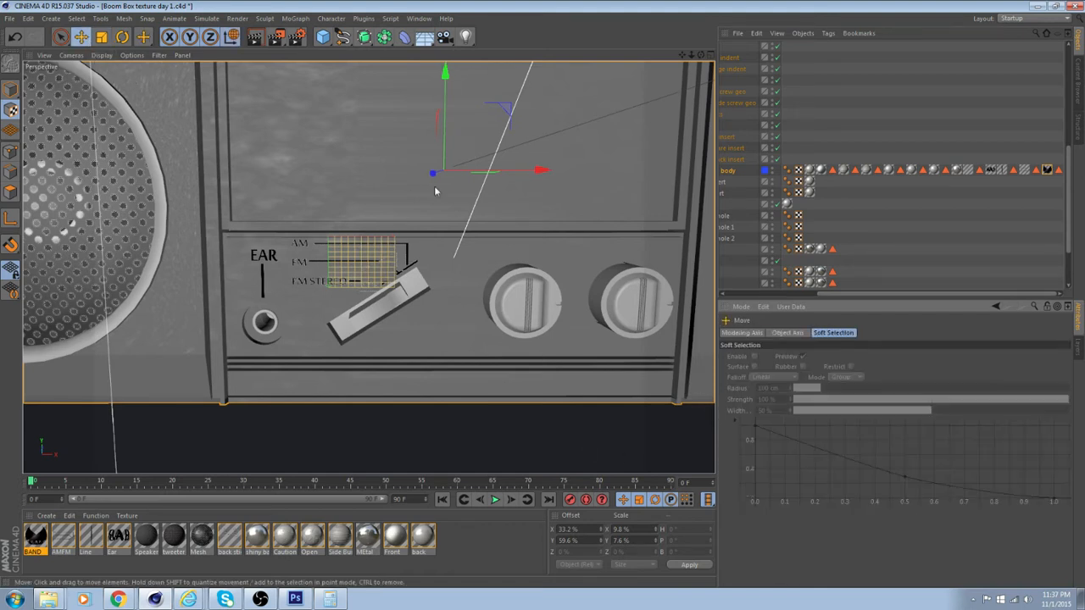
{"action": "left_click_drag", "start_coordinate": [448, 79], "coordinate": [448, 106]}
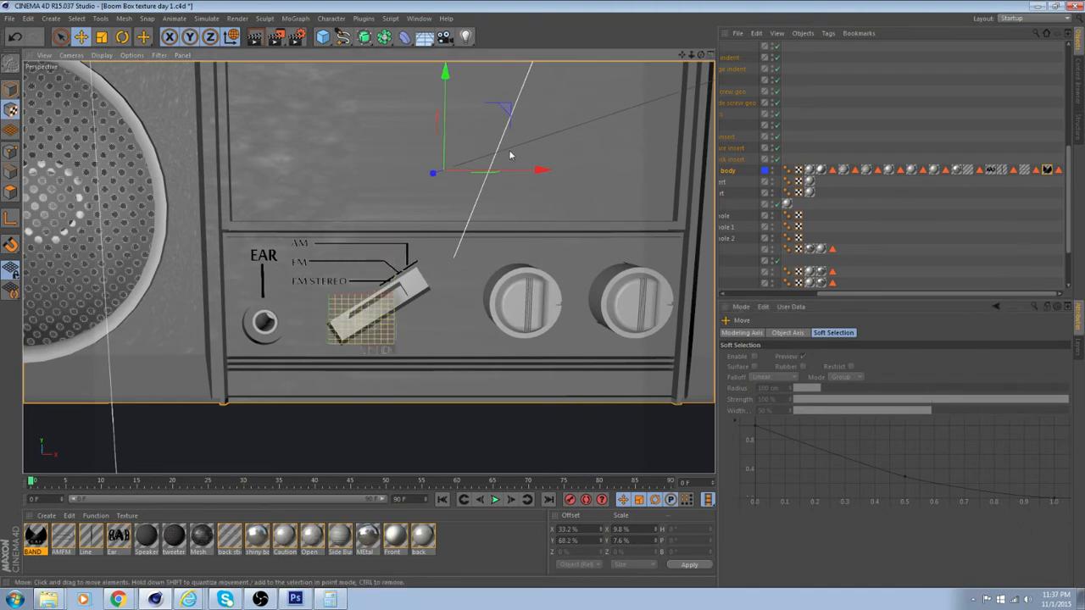
{"action": "left_click_drag", "start_coordinate": [545, 176], "coordinate": [551, 173]}
{"action": "left_click_drag", "start_coordinate": [445, 71], "coordinate": [443, 75]}
{"action": "scroll", "coordinate": [454, 170], "scroll_direction": "up", "scroll_amount": 3}
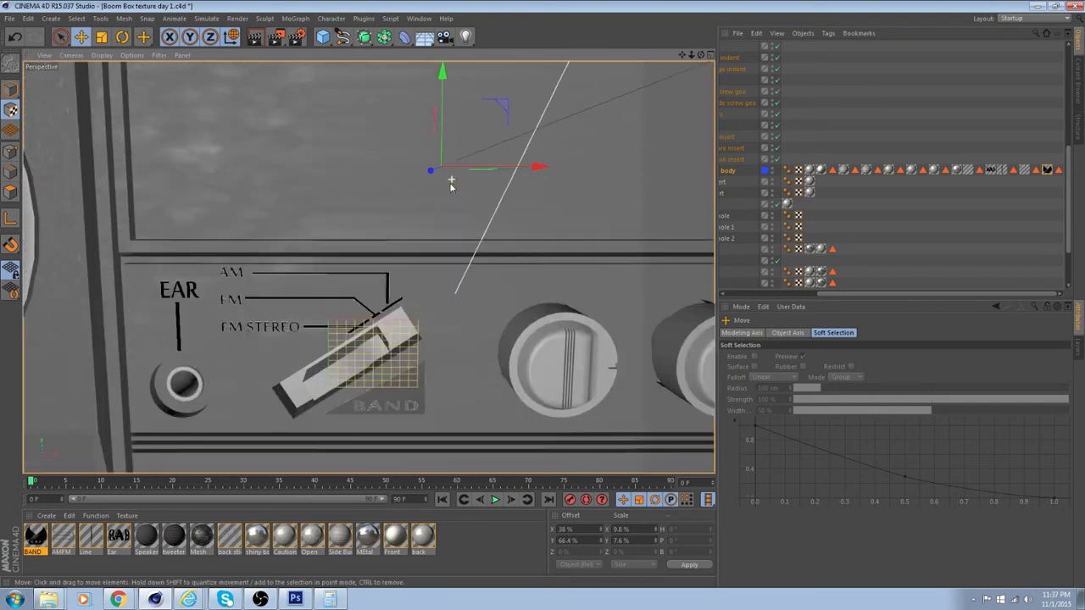
{"action": "middle_click_drag", "start_coordinate": [378, 222], "coordinate": [383, 198], "text": "alt"}
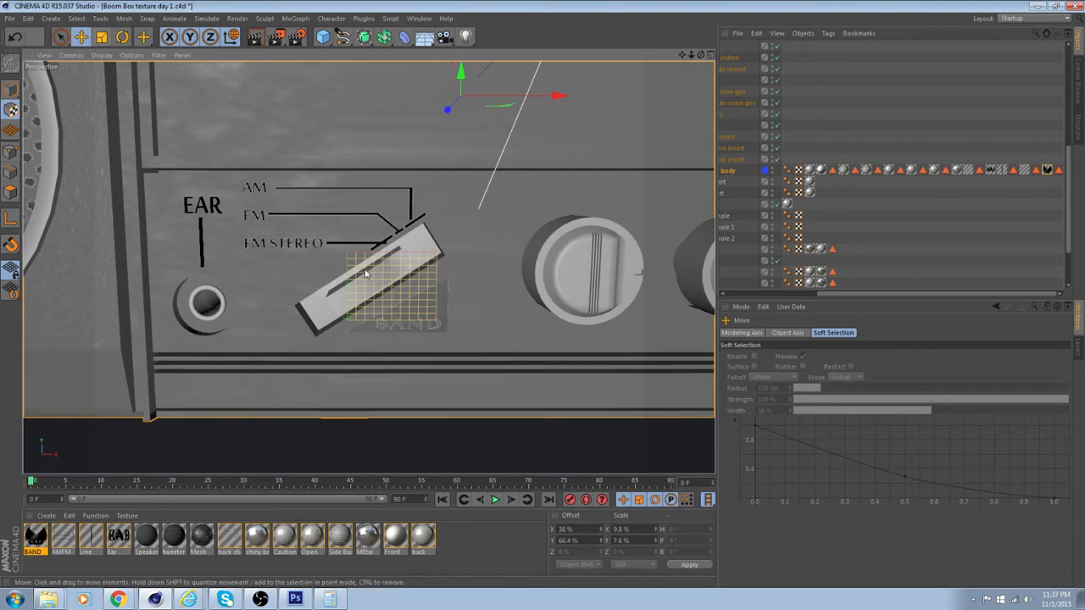
Open the BAND material for editing, keep its color Mix Strength at 100% and disable the Specular channel
{"action": "left_click", "coordinate": [34, 541]}
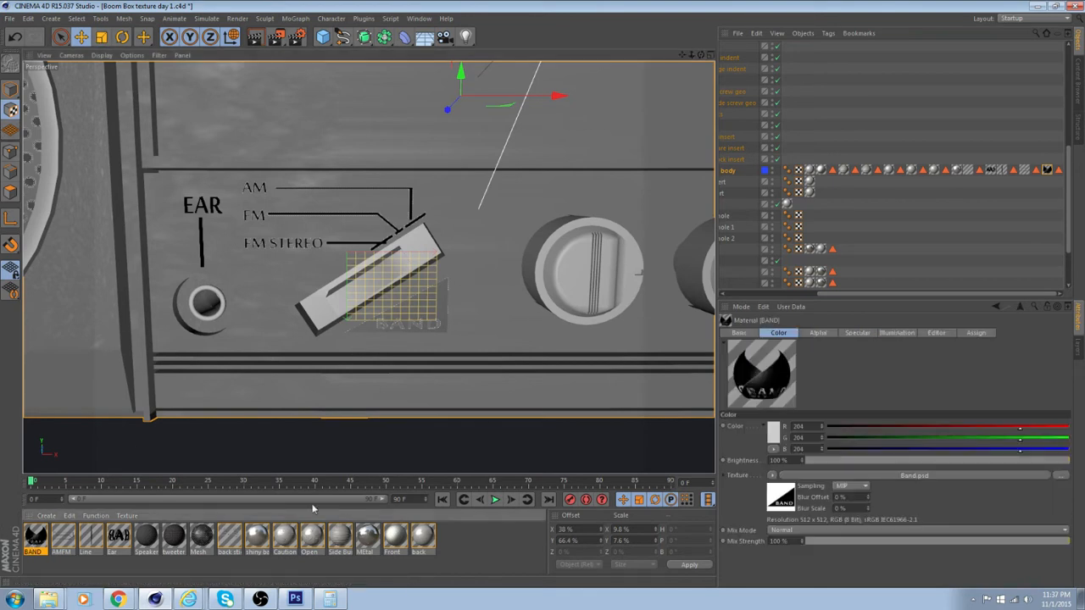
{"action": "double_click", "coordinate": [36, 538]}
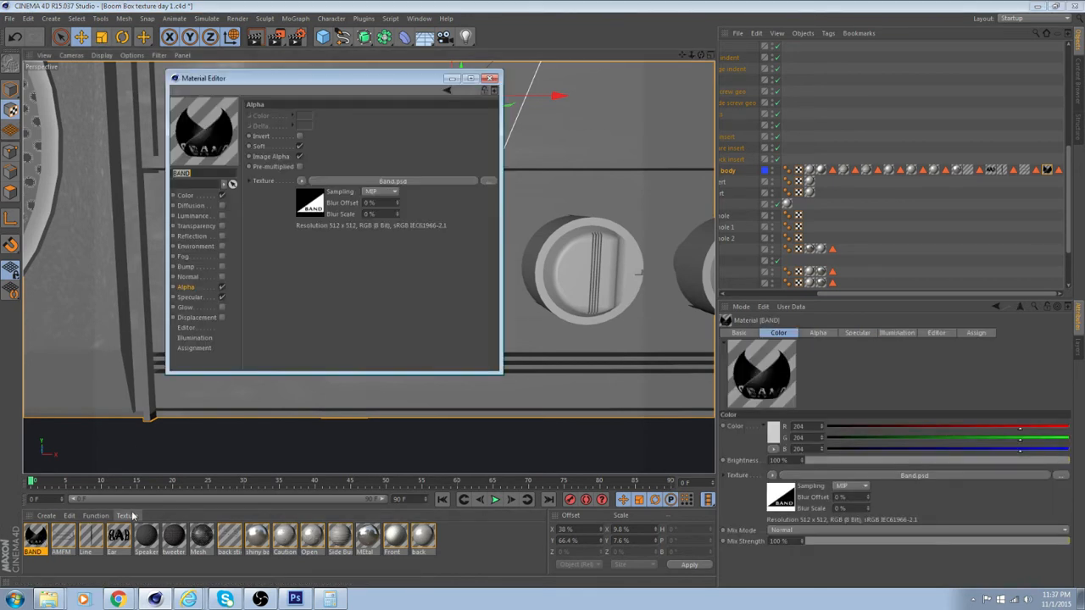
{"action": "left_click_drag", "start_coordinate": [398, 85], "coordinate": [724, 173]}
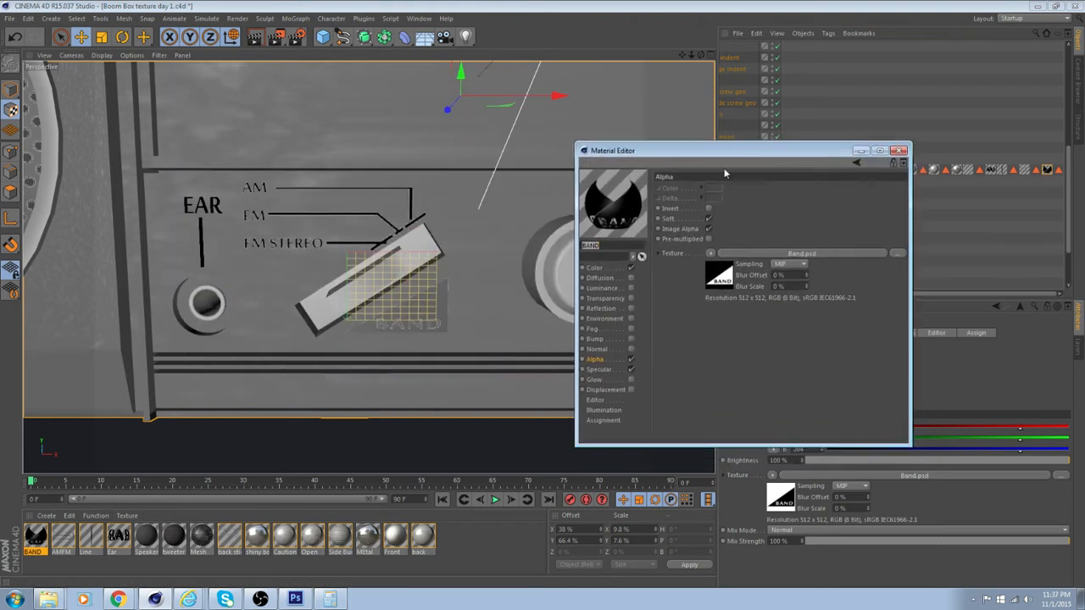
{"action": "left_click", "coordinate": [596, 268]}
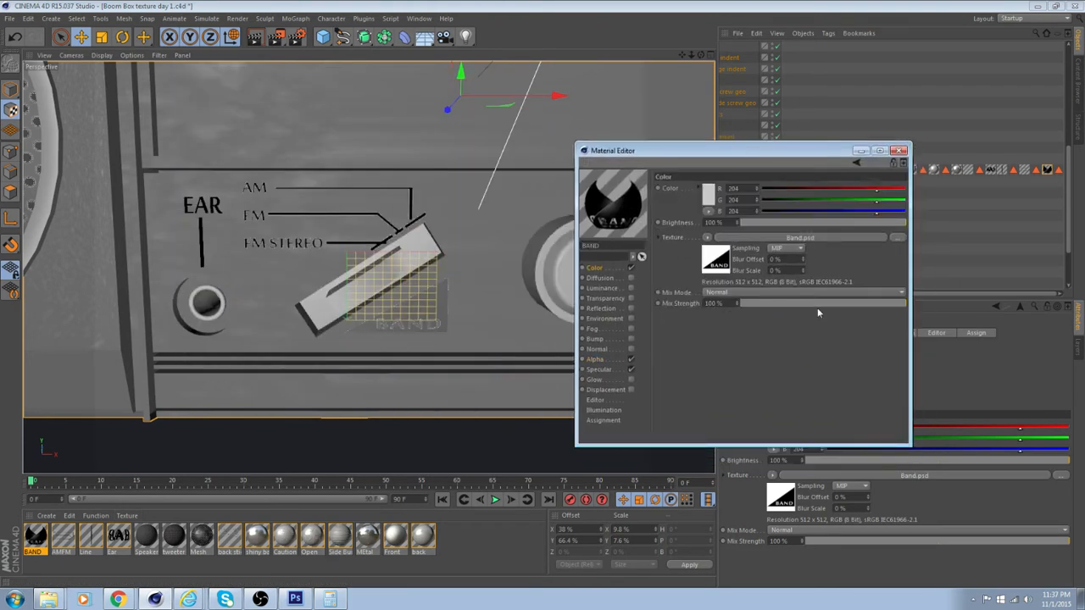
{"action": "left_click_drag", "start_coordinate": [868, 301], "coordinate": [894, 305]}
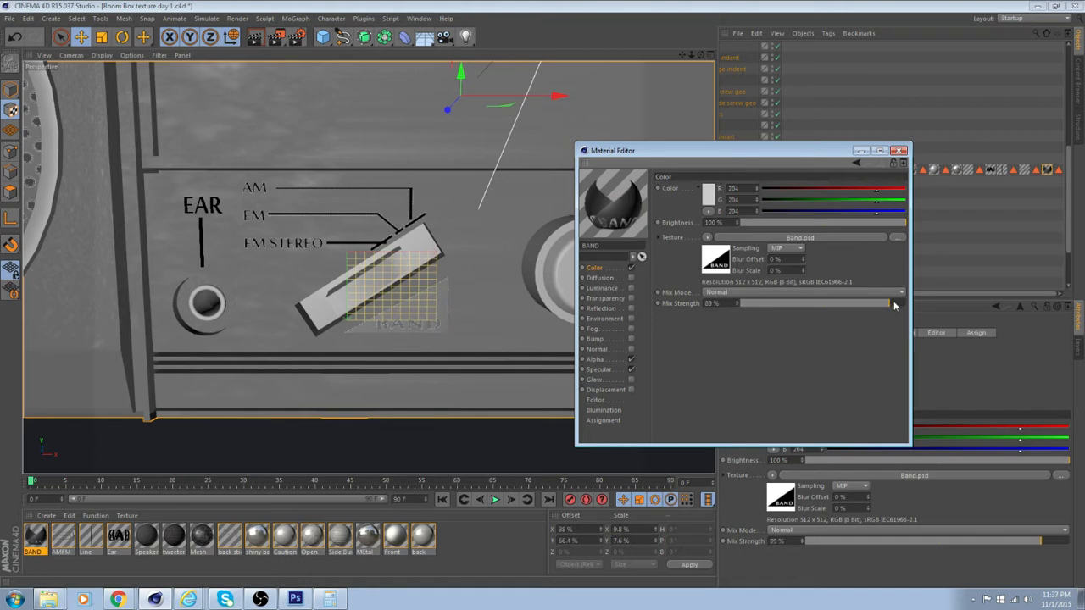
{"action": "left_click", "coordinate": [632, 370]}
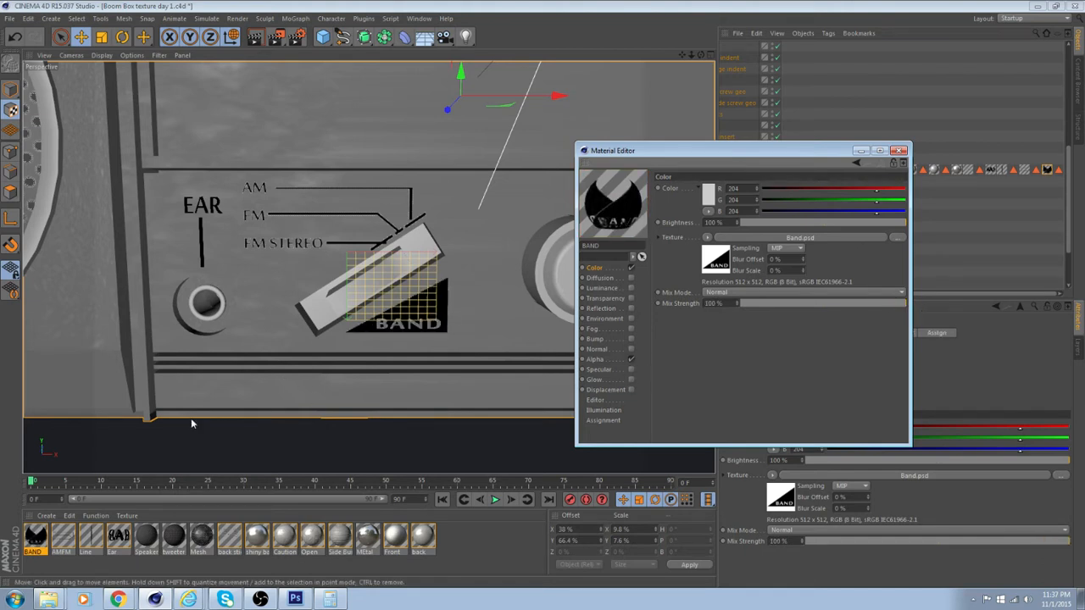
Compare with the AMFM material's color settings, and turn Invert on and Soft off in the BAND material's Alpha channel
{"action": "left_click", "coordinate": [62, 541]}
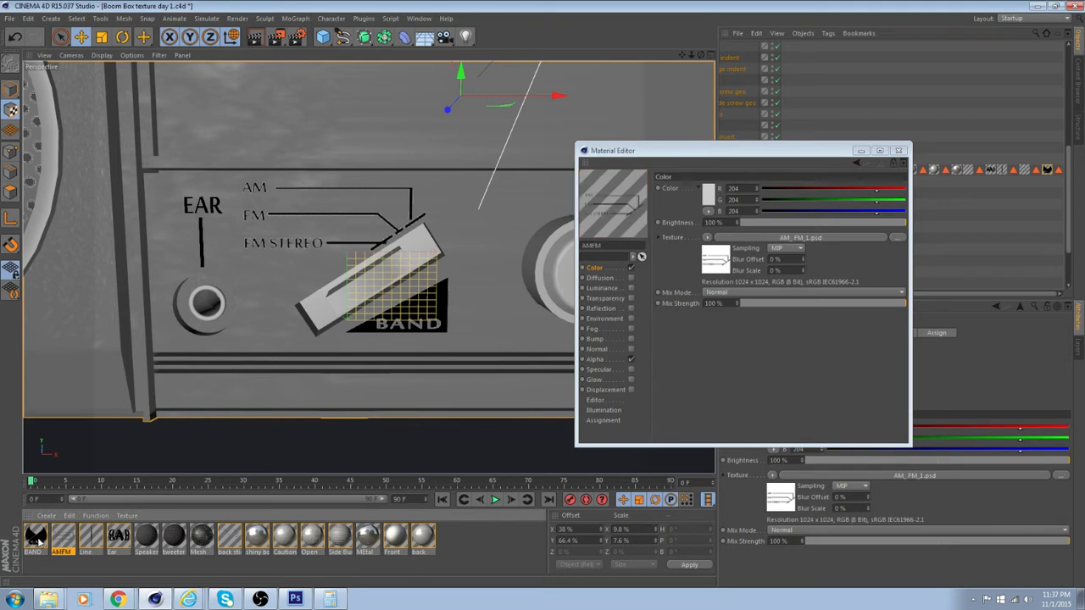
{"action": "left_click", "coordinate": [36, 536]}
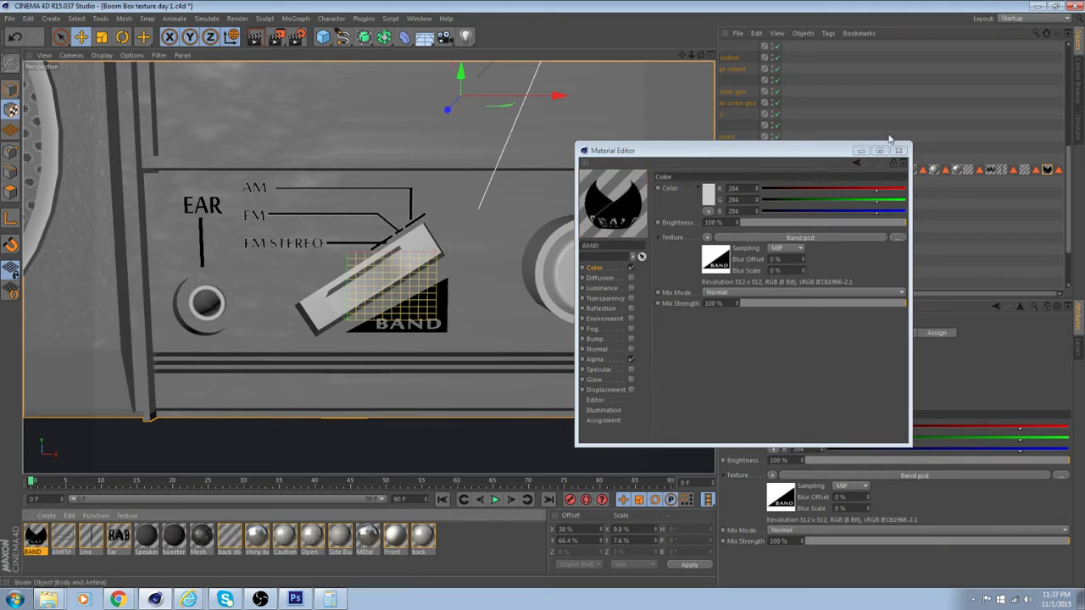
{"action": "left_click", "coordinate": [595, 359]}
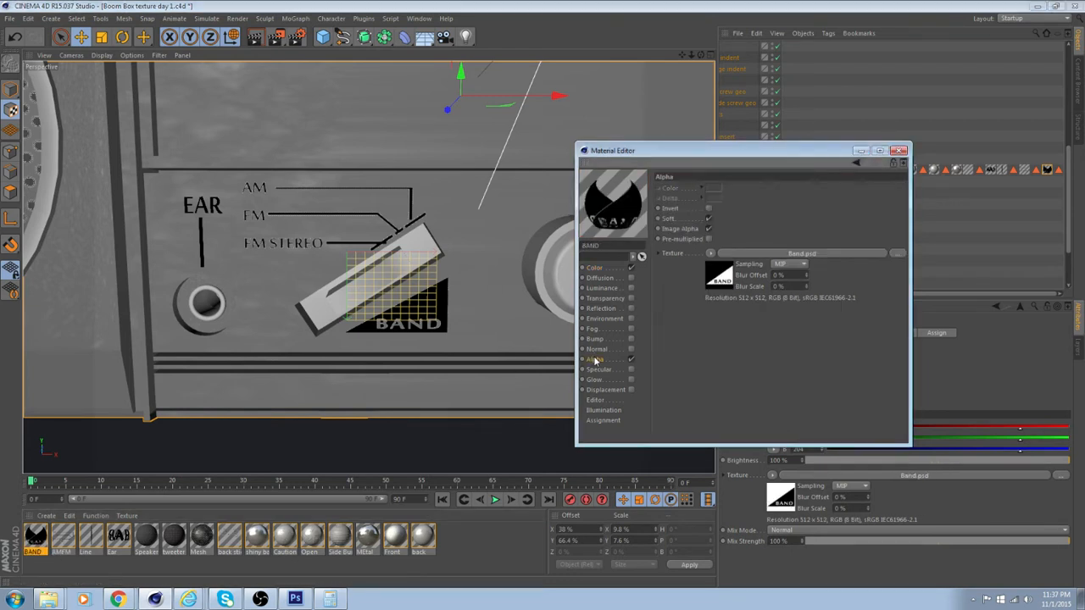
{"action": "left_click", "coordinate": [710, 209]}
{"action": "left_click", "coordinate": [710, 220]}
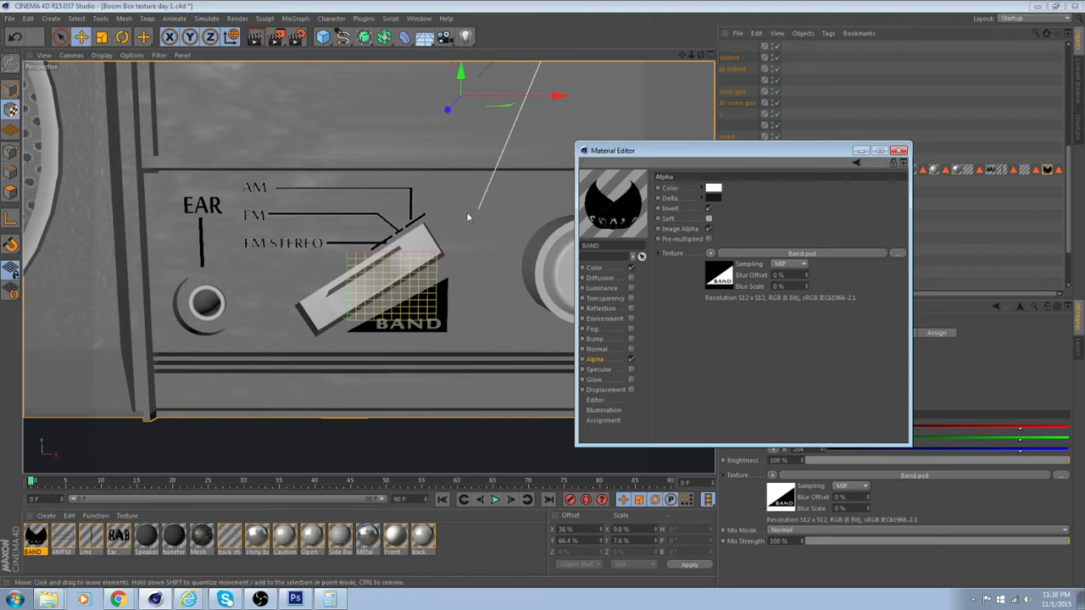
Turn Soft off in the AMFM material's Alpha channel and try toggling Image Alpha and Invert
{"action": "left_click", "coordinate": [63, 539]}
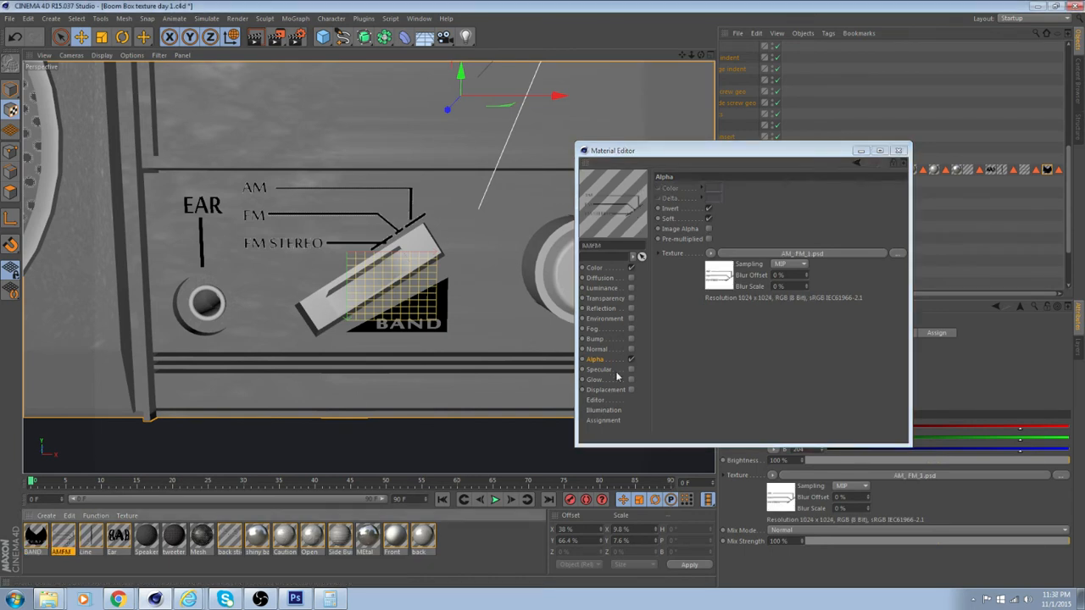
{"action": "left_click", "coordinate": [710, 219]}
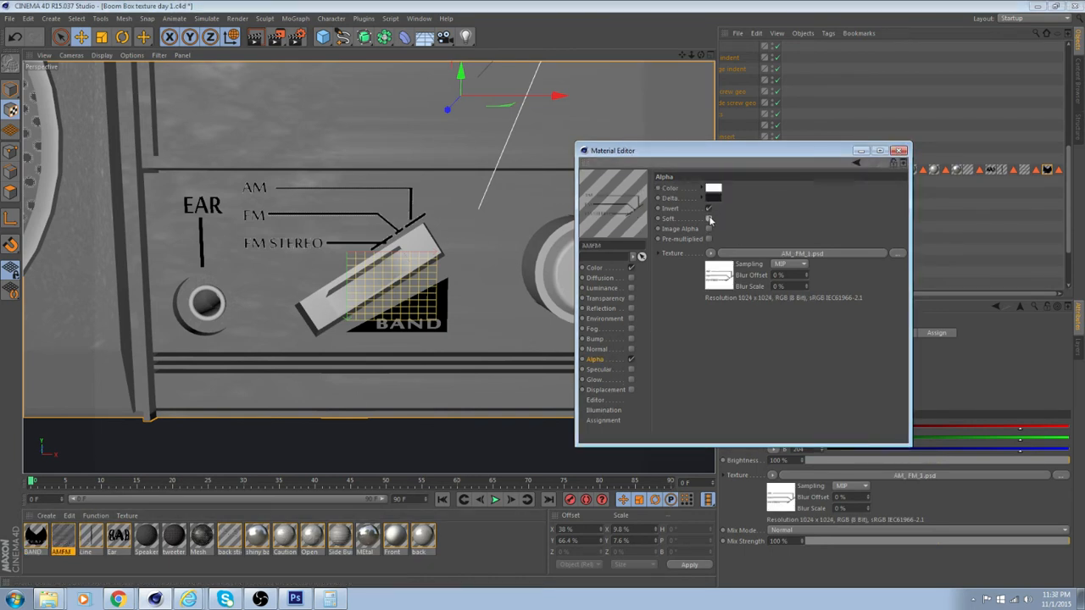
{"action": "left_click", "coordinate": [709, 228]}
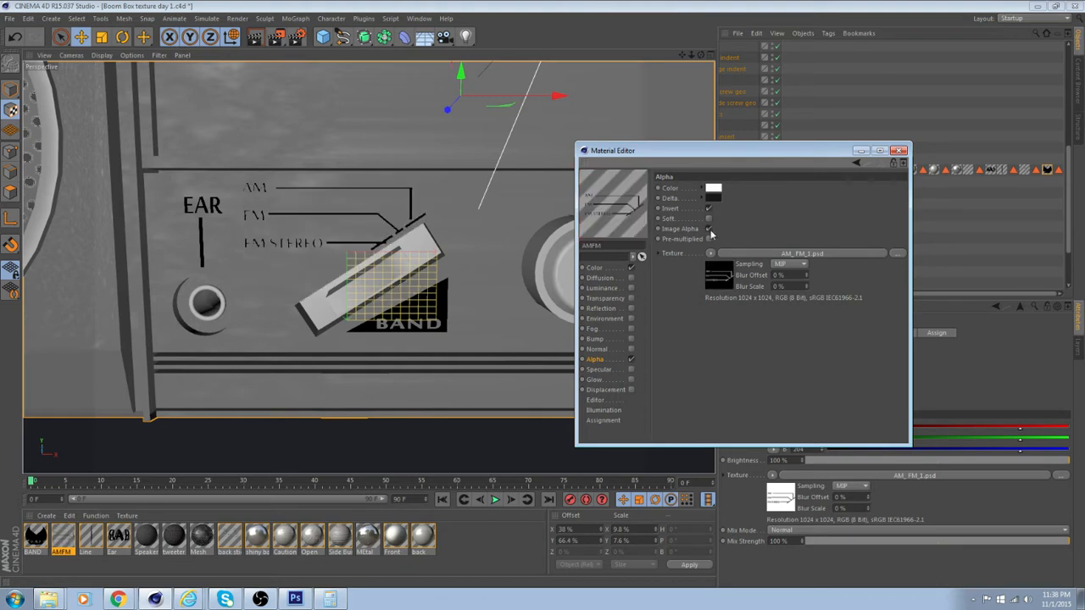
{"action": "left_click", "coordinate": [709, 230]}
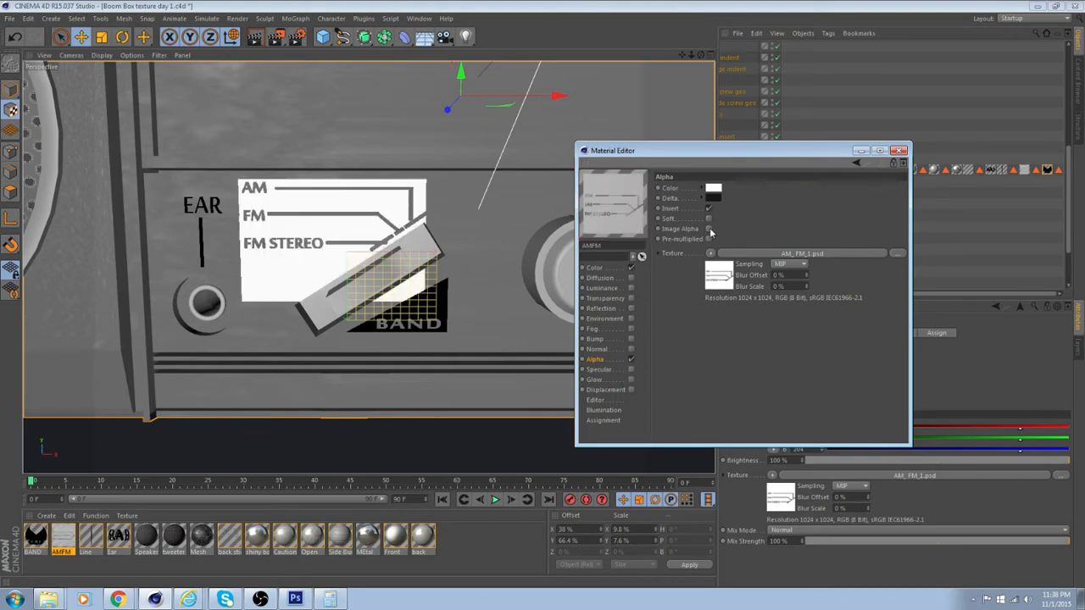
{"action": "left_click", "coordinate": [709, 209]}
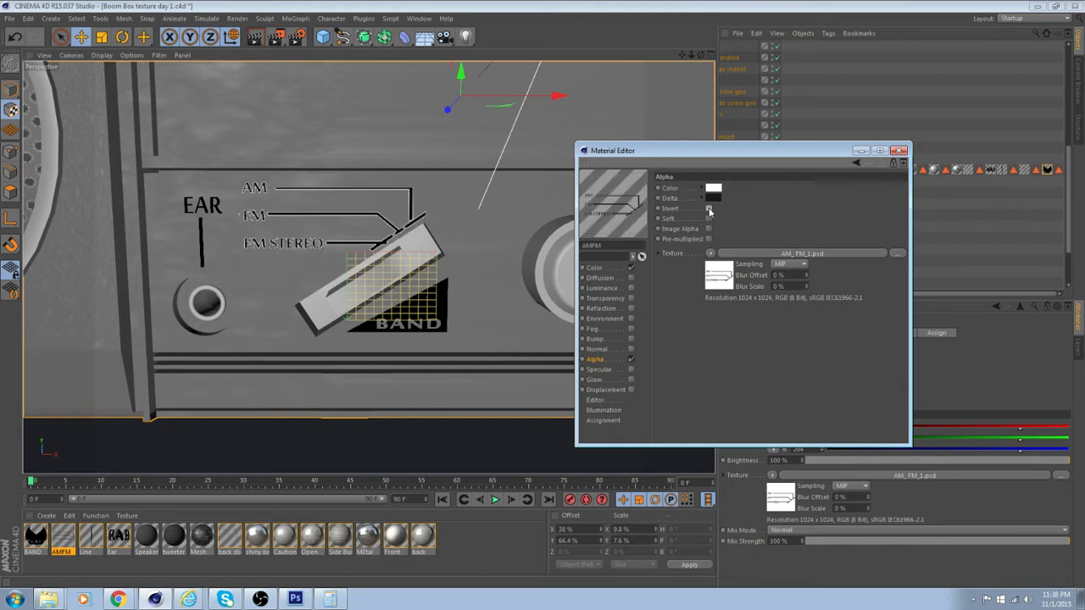
{"action": "left_click", "coordinate": [709, 209]}
Enable Pre-multiplied and Image Alpha for the AMFM material, inspect the stickers up close, and close the material editor
{"action": "left_click", "coordinate": [709, 239]}
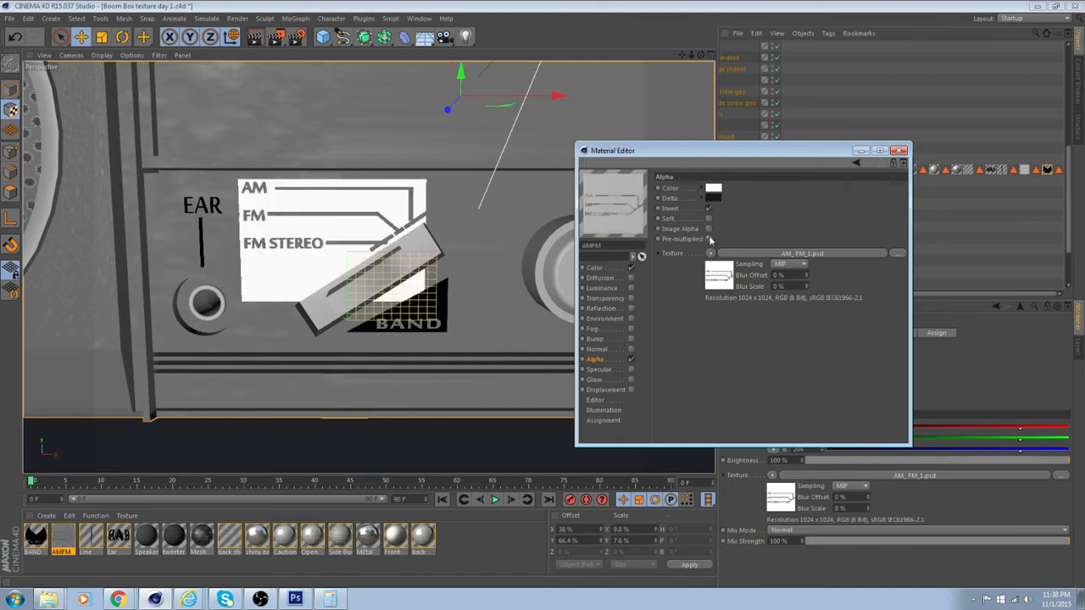
{"action": "left_click", "coordinate": [709, 230]}
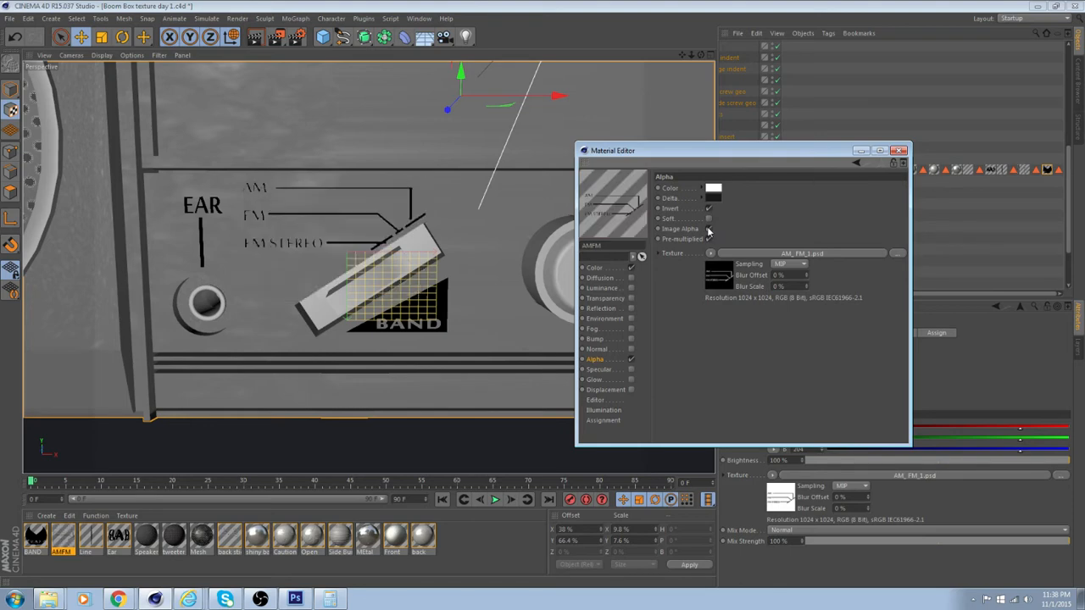
{"action": "scroll", "coordinate": [327, 301], "scroll_direction": "up", "scroll_amount": 5}
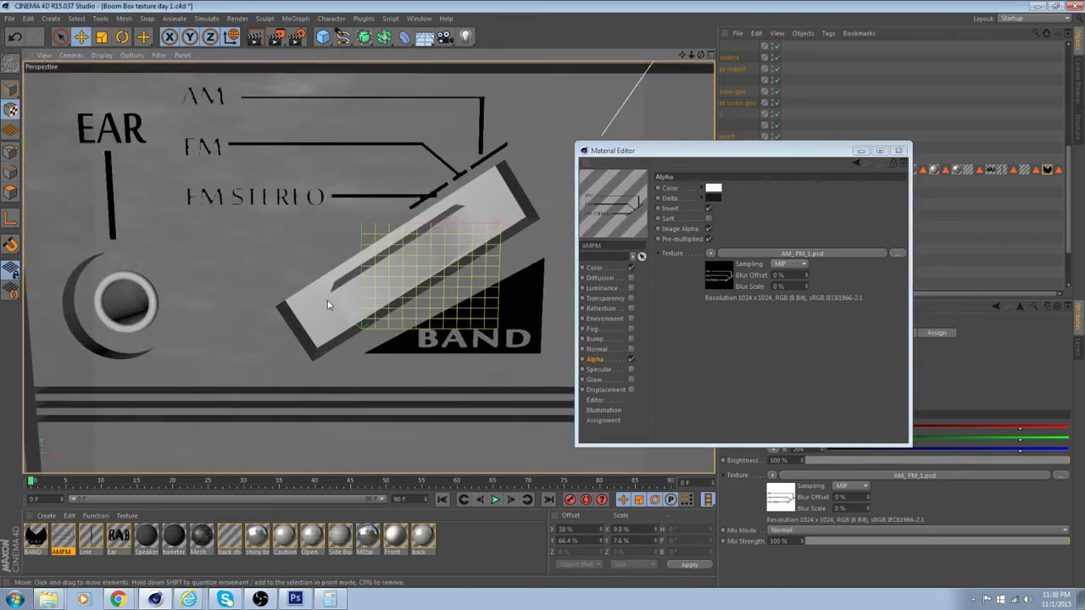
{"action": "mouse_move", "coordinate": [327, 301]}
{"action": "left_mouse_down", "text": "alt"}
{"action": "mouse_move", "coordinate": [434, 378]}
{"action": "mouse_move", "coordinate": [436, 341]}
{"action": "mouse_move", "coordinate": [329, 322]}
{"action": "left_mouse_up", "text": "alt"}
{"action": "left_click_drag", "start_coordinate": [447, 298], "coordinate": [479, 316], "text": "alt"}
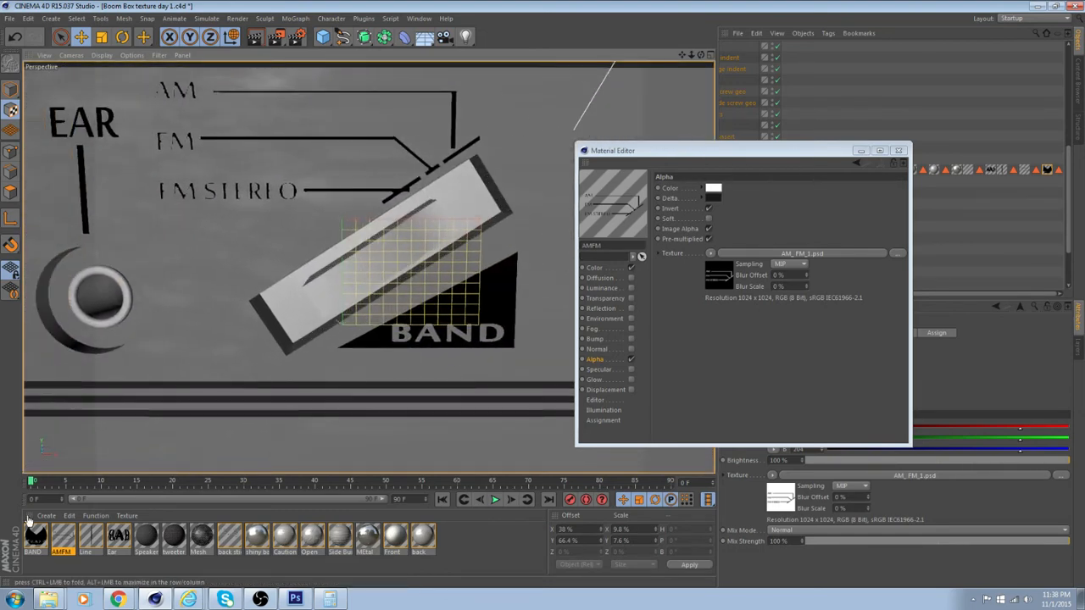
{"action": "left_click", "coordinate": [35, 542]}
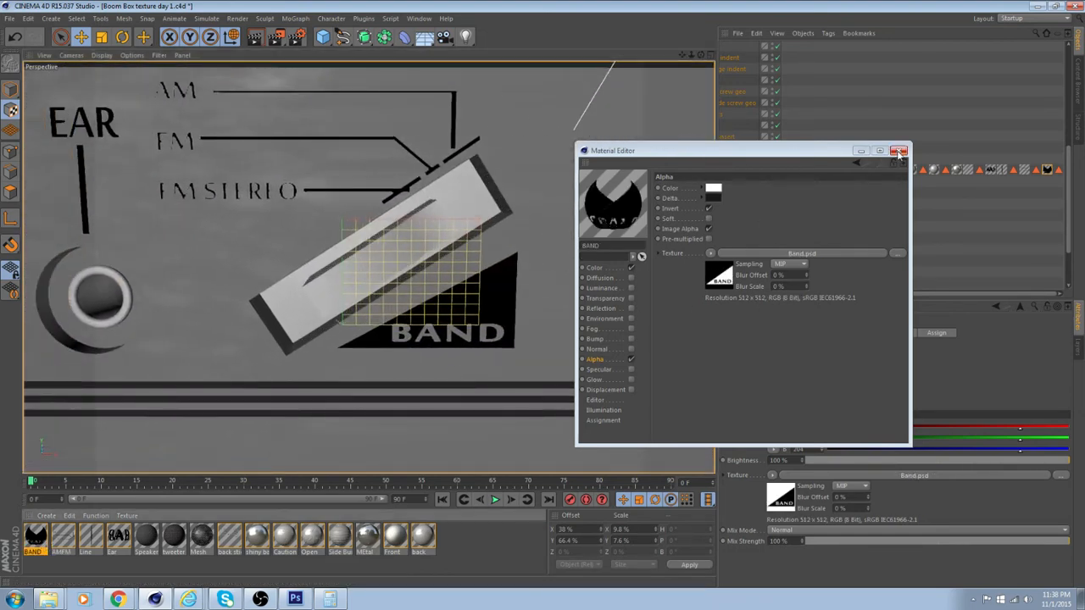
{"action": "left_click", "coordinate": [900, 151]}
Narrow the BAND sticker's projection to about 7.8% in X and shift it to an X offset of about 39.4%
{"action": "left_click", "coordinate": [1047, 169]}
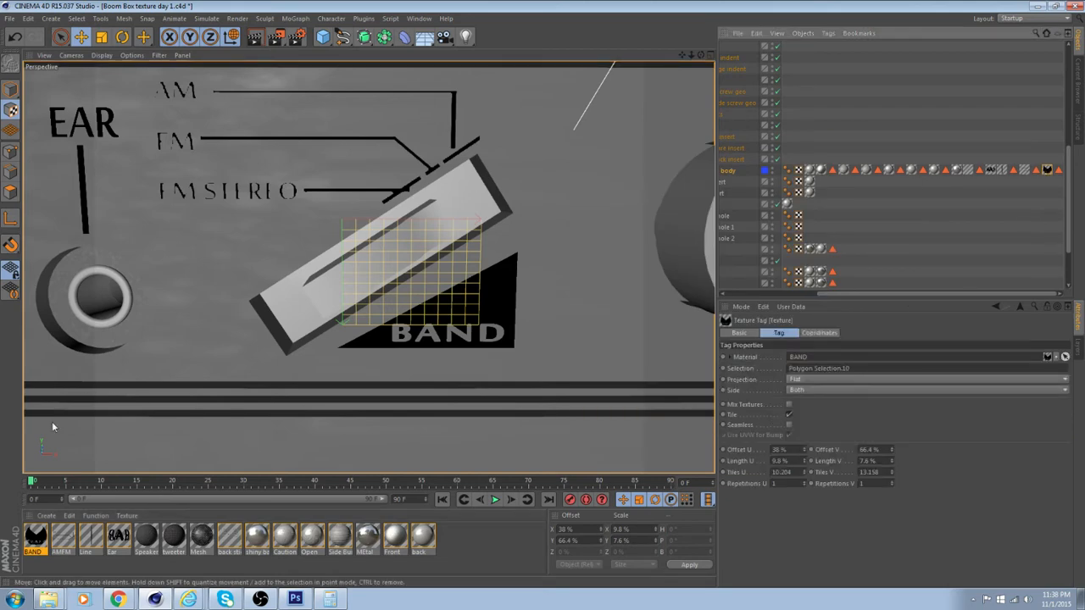
{"action": "left_click", "coordinate": [100, 37]}
{"action": "scroll", "coordinate": [363, 305], "scroll_direction": "down", "scroll_amount": 2}
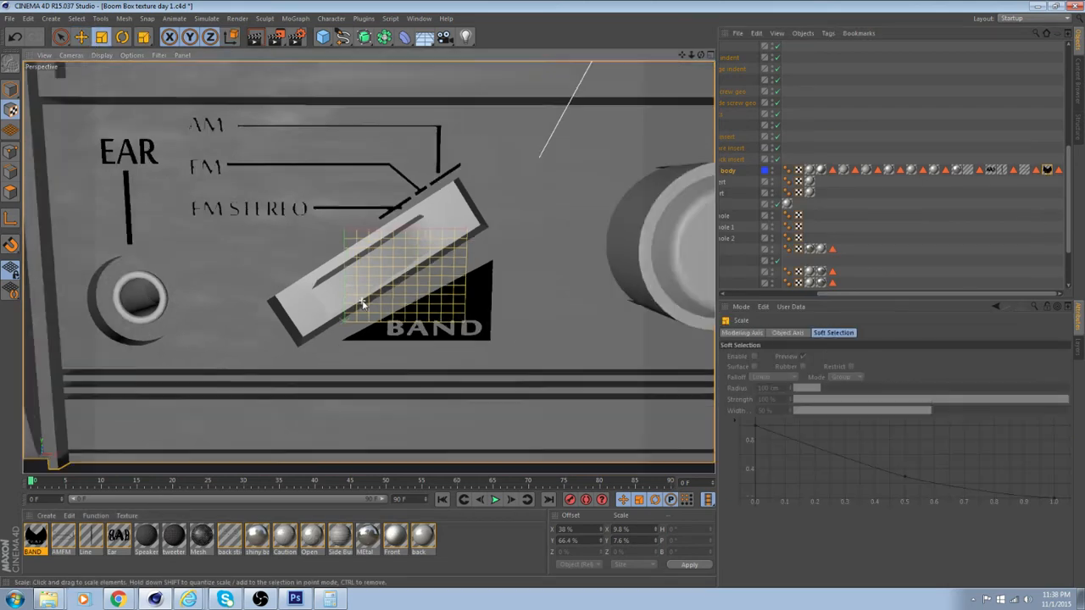
{"action": "scroll", "coordinate": [455, 327], "scroll_direction": "down", "scroll_amount": 2}
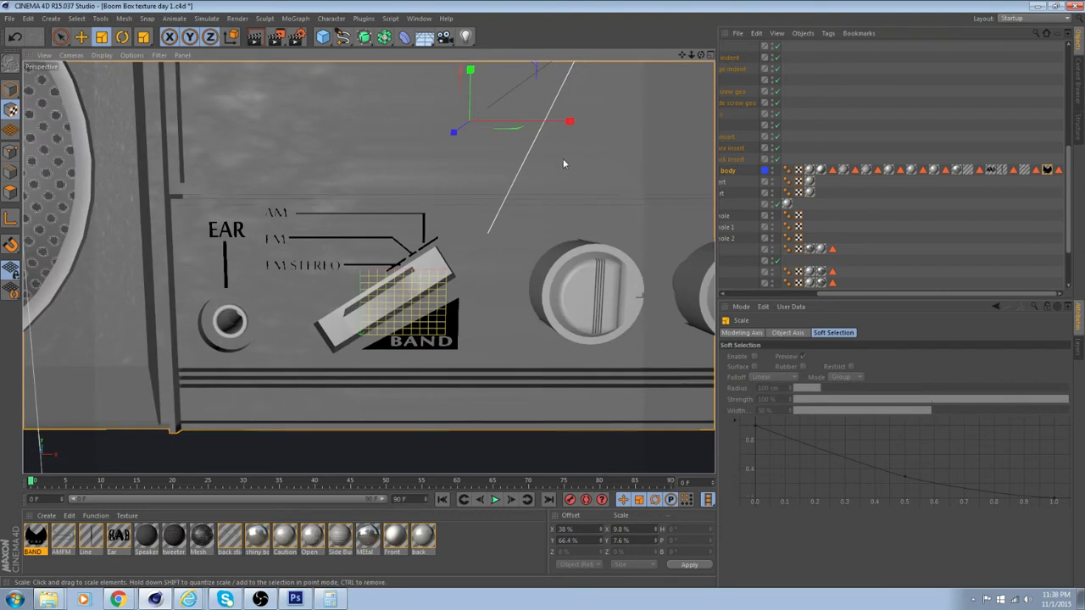
{"action": "left_click_drag", "start_coordinate": [569, 122], "coordinate": [564, 119]}
{"action": "middle_click_drag", "start_coordinate": [478, 171], "coordinate": [454, 205], "text": "alt"}
{"action": "key", "text": "e"}
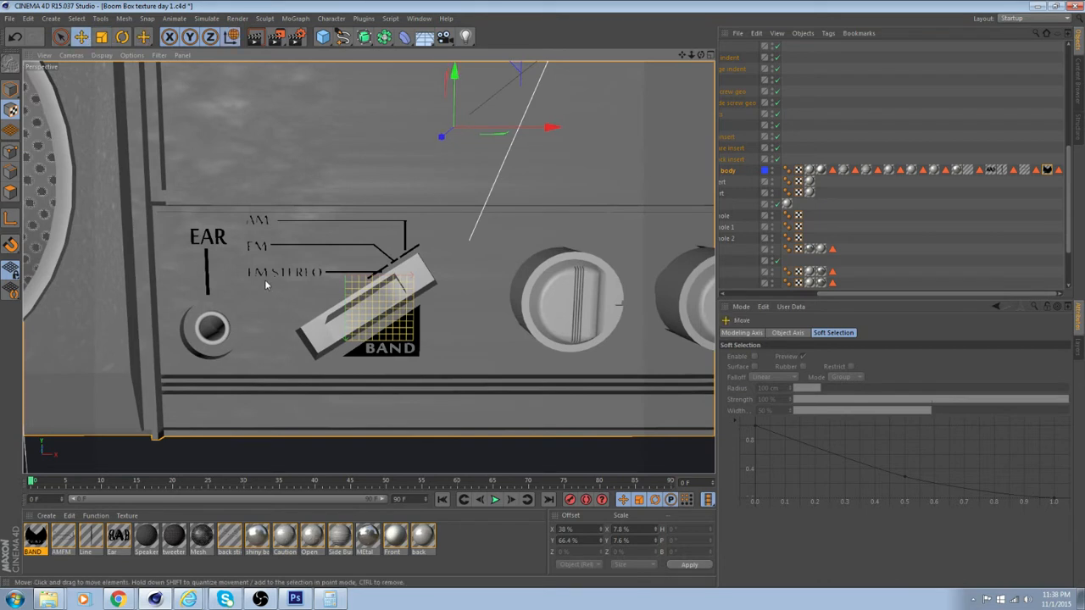
{"action": "left_click_drag", "start_coordinate": [556, 129], "coordinate": [557, 131]}
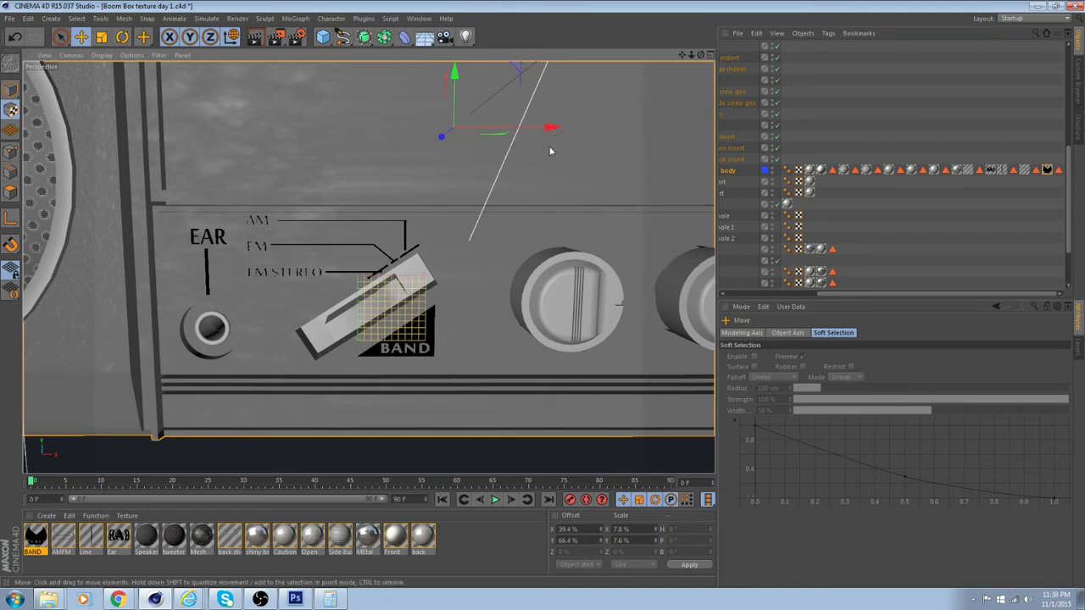
In polygon mode, select the boom box body's middle front polygon between the slanted switch and the first knob
{"action": "left_click_drag", "start_coordinate": [483, 271], "coordinate": [509, 314], "text": "alt"}
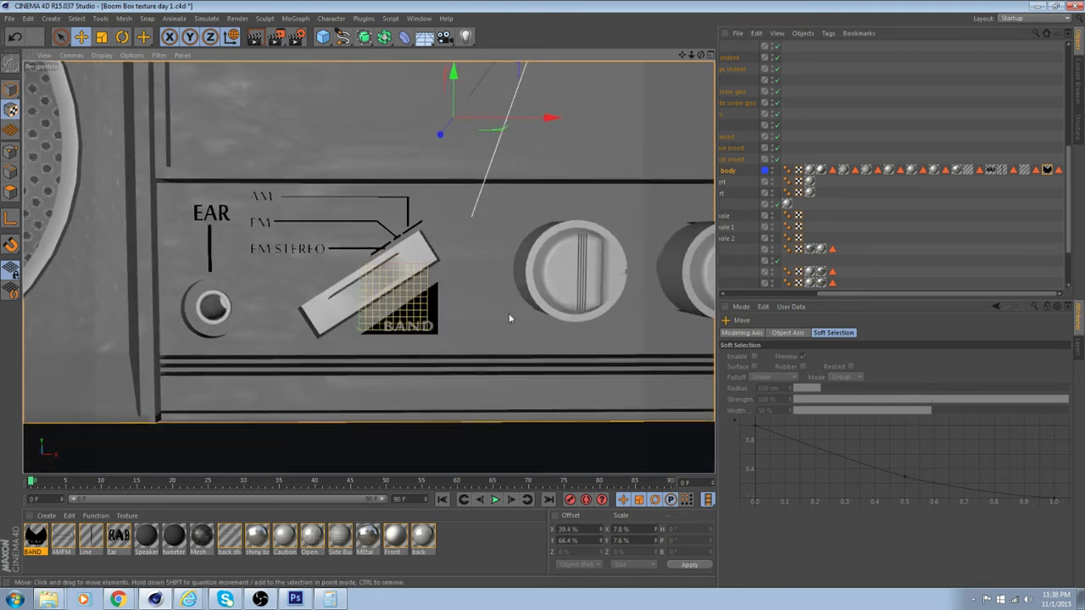
{"action": "left_click_drag", "start_coordinate": [487, 390], "coordinate": [511, 400], "text": "alt"}
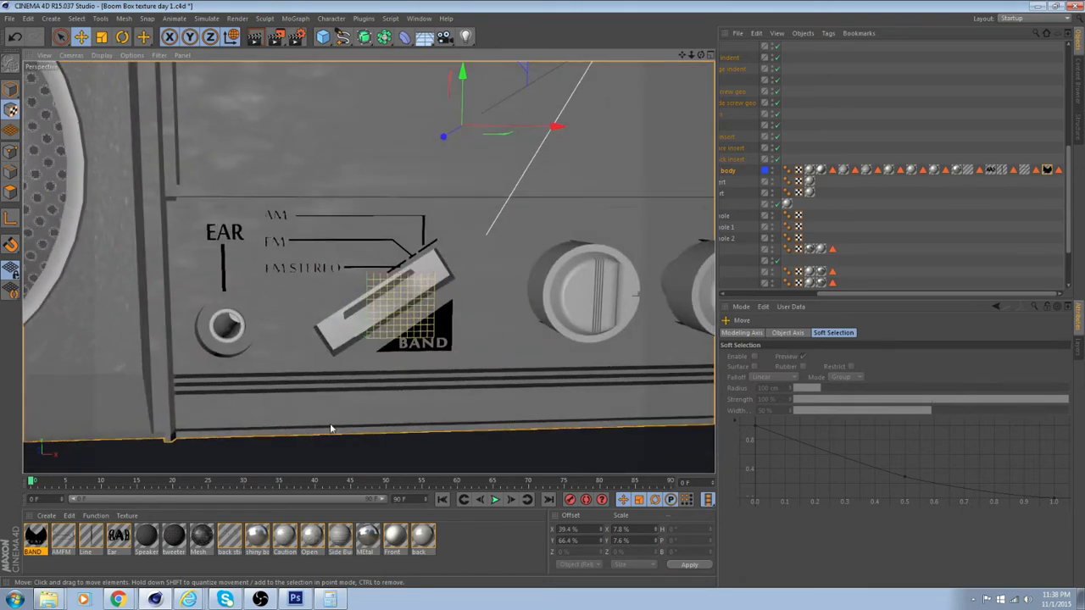
{"action": "left_click_drag", "start_coordinate": [509, 278], "coordinate": [378, 315], "text": "alt"}
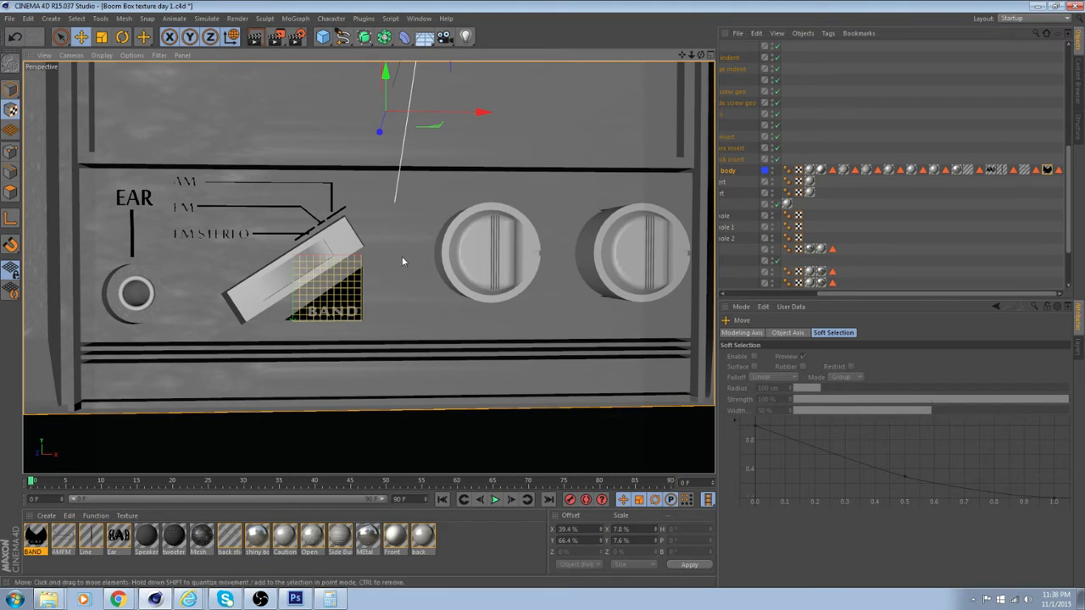
{"action": "left_click", "coordinate": [463, 314]}
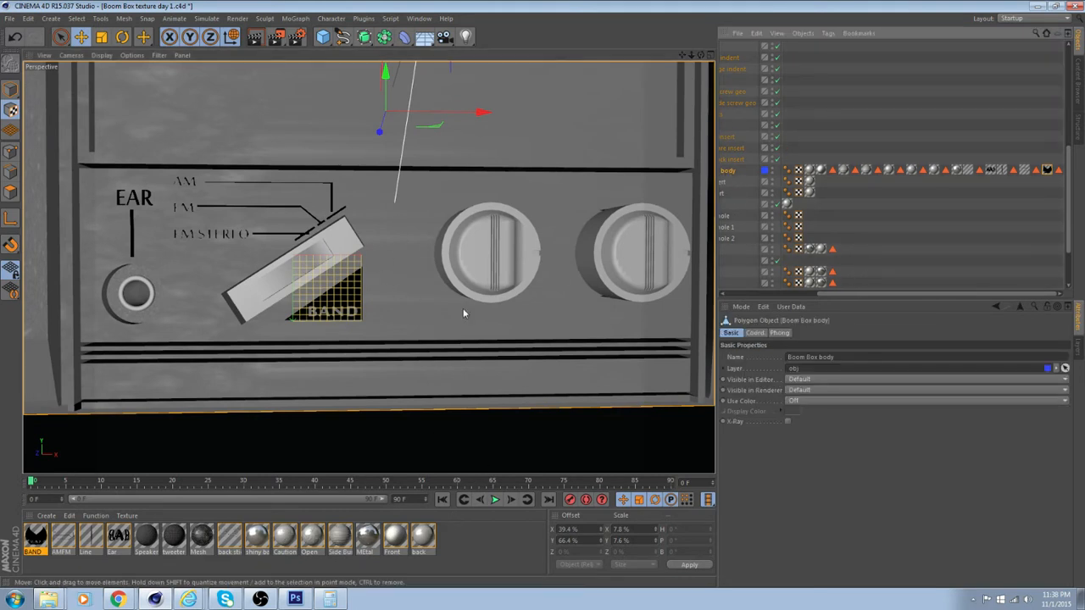
{"action": "left_click", "coordinate": [10, 89]}
{"action": "left_click", "coordinate": [10, 193]}
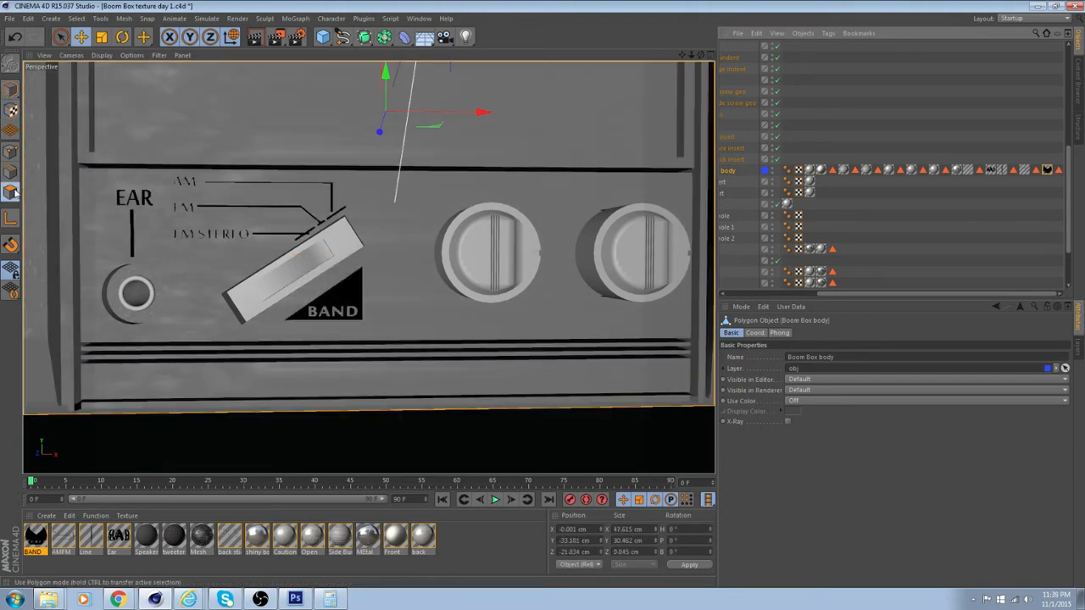
{"action": "left_click", "coordinate": [583, 451]}
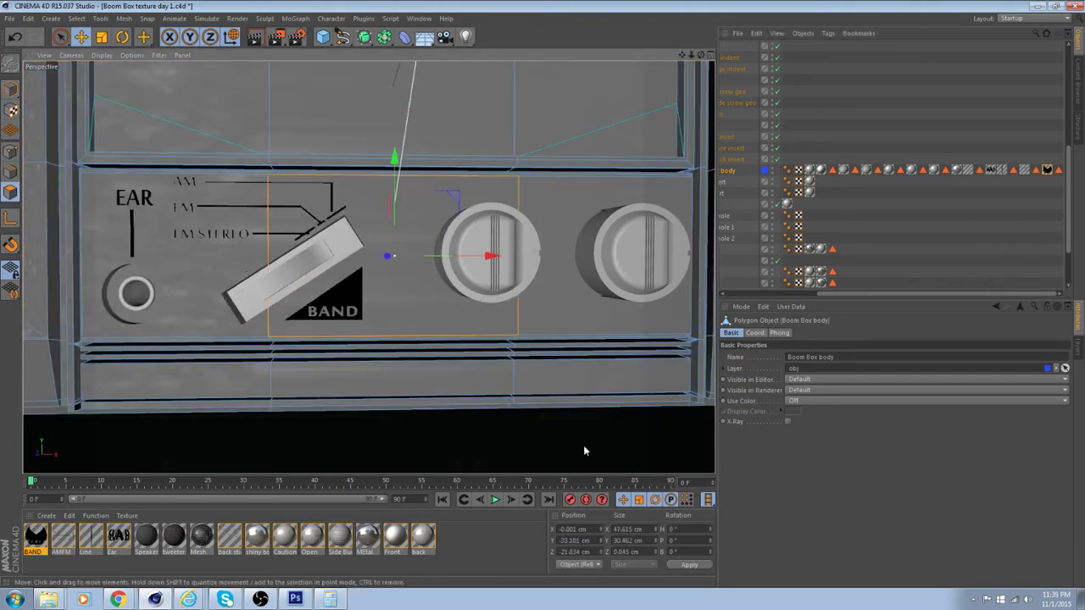
Apply the Line material to the selected polygon and set its texture projection to Flat
{"action": "left_click_drag", "start_coordinate": [91, 540], "coordinate": [362, 341]}
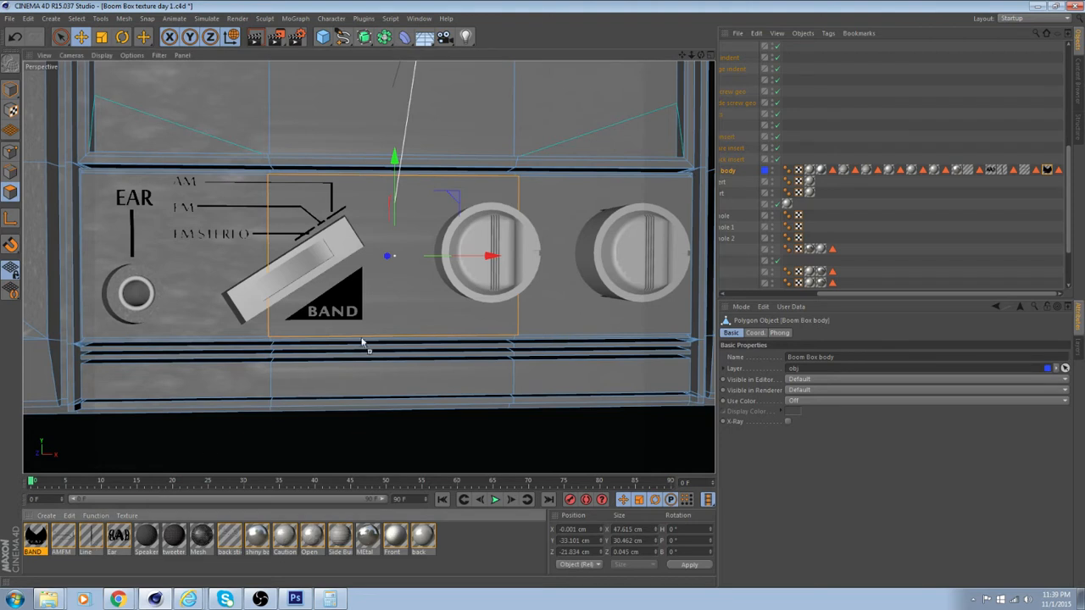
{"action": "left_click_drag", "start_coordinate": [403, 303], "coordinate": [429, 317]}
{"action": "left_click", "coordinate": [890, 383]}
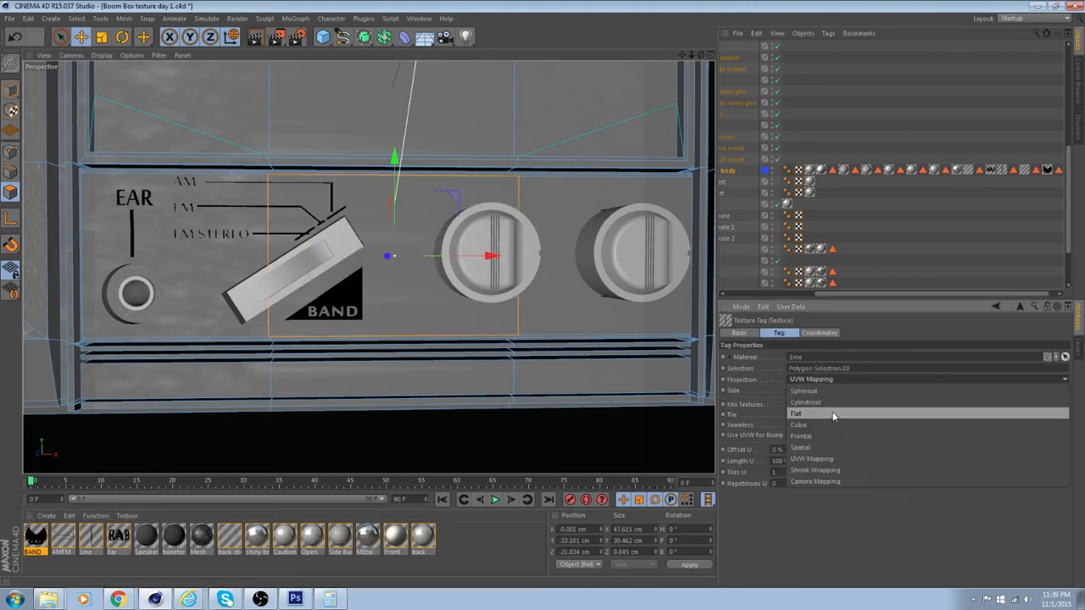
{"action": "left_click", "coordinate": [833, 416]}
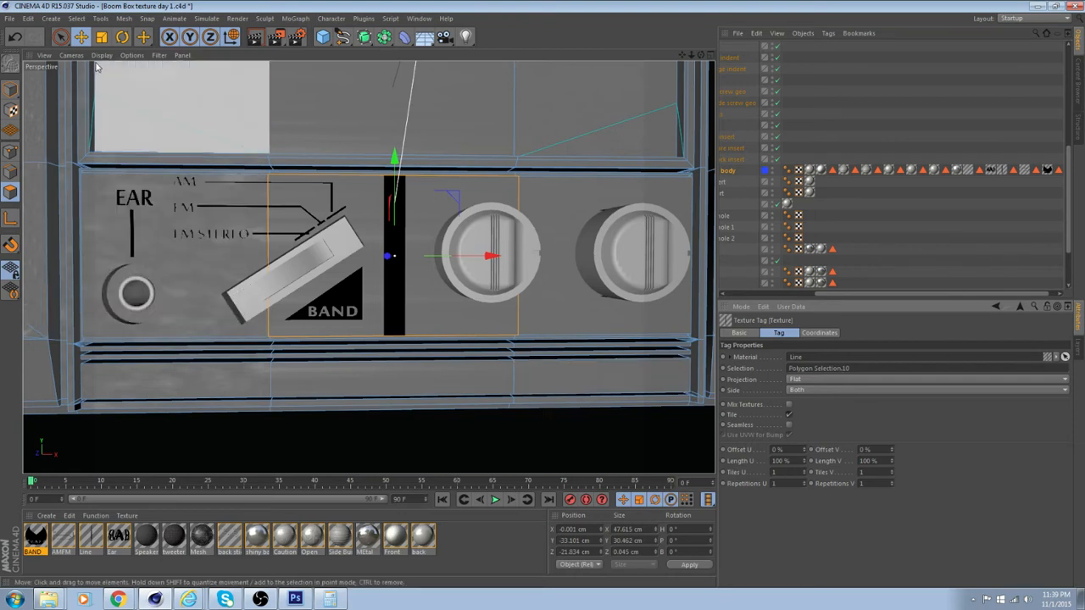
Scale the Line sticker's projection in texture mode to about 13.2% in X and 41.2% in Y
{"action": "key", "text": "t"}
{"action": "scroll", "coordinate": [171, 106], "scroll_direction": "down", "scroll_amount": 5}
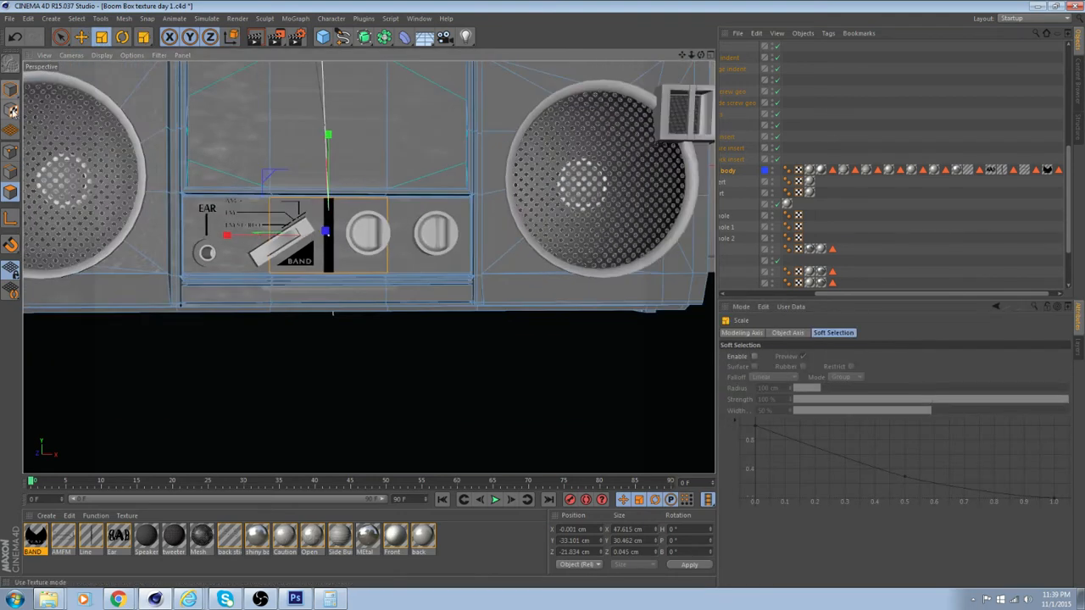
{"action": "left_click", "coordinate": [11, 110]}
{"action": "scroll", "coordinate": [346, 174], "scroll_direction": "down", "scroll_amount": 4}
{"action": "scroll", "coordinate": [354, 100], "scroll_direction": "up", "scroll_amount": 3}
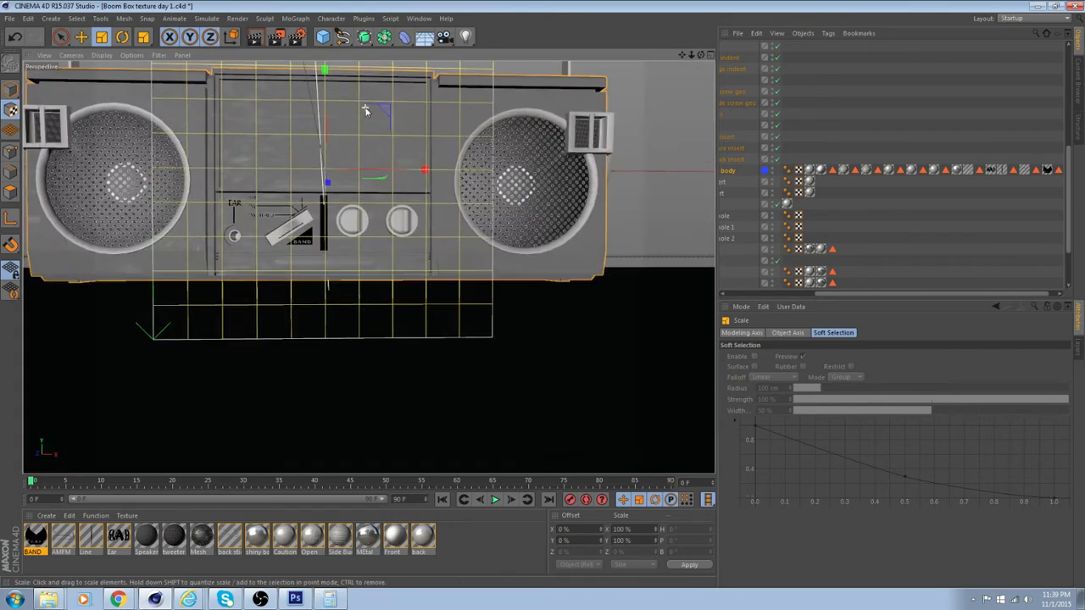
{"action": "middle_click_drag", "start_coordinate": [348, 151], "coordinate": [352, 177], "text": "alt"}
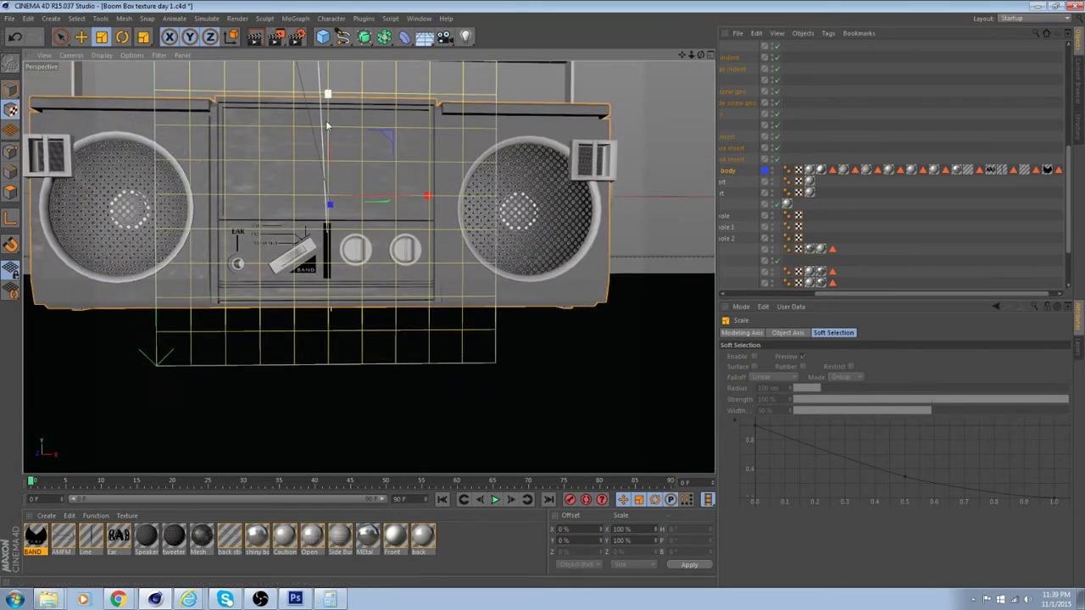
{"action": "left_click_drag", "start_coordinate": [328, 96], "coordinate": [352, 140]}
{"action": "middle_click_drag", "start_coordinate": [352, 140], "coordinate": [357, 253], "text": "alt"}
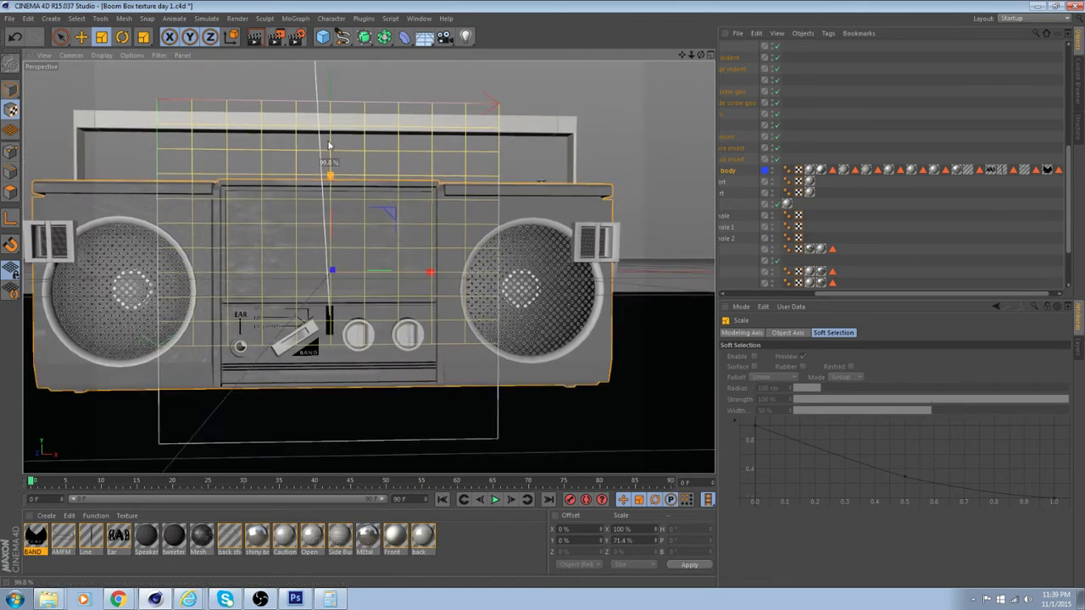
{"action": "left_click_drag", "start_coordinate": [332, 175], "coordinate": [343, 124]}
{"action": "left_click_drag", "start_coordinate": [430, 272], "coordinate": [172, 261]}
Move the Line sticker's projection to an offset of about 43.6% in X and 55.4% in Y
{"action": "key", "text": "e"}
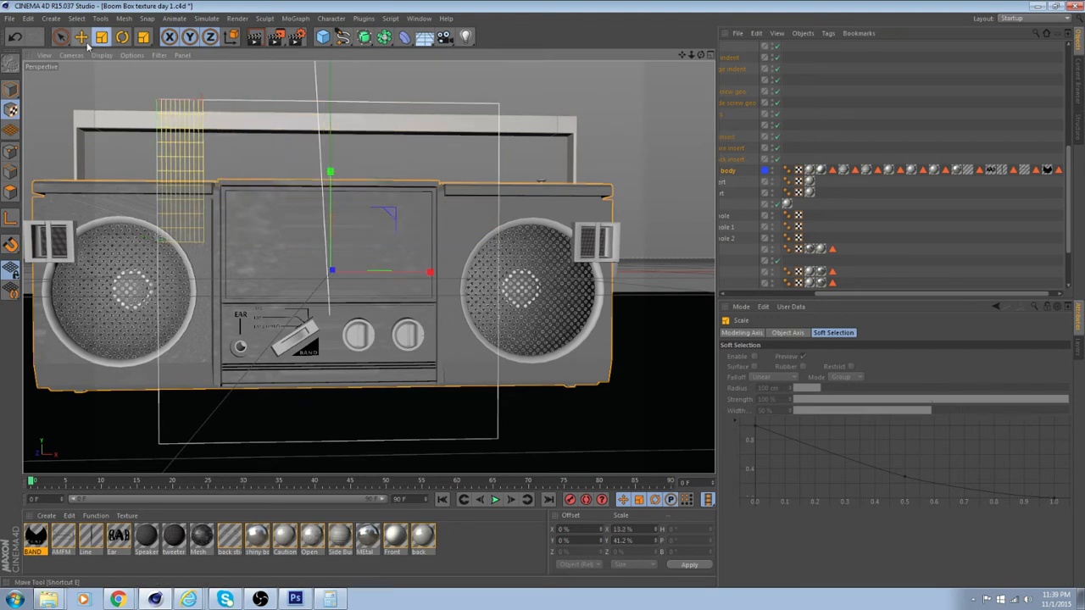
{"action": "left_click_drag", "start_coordinate": [430, 272], "coordinate": [542, 383]}
{"action": "scroll", "coordinate": [356, 280], "scroll_direction": "up", "scroll_amount": 6}
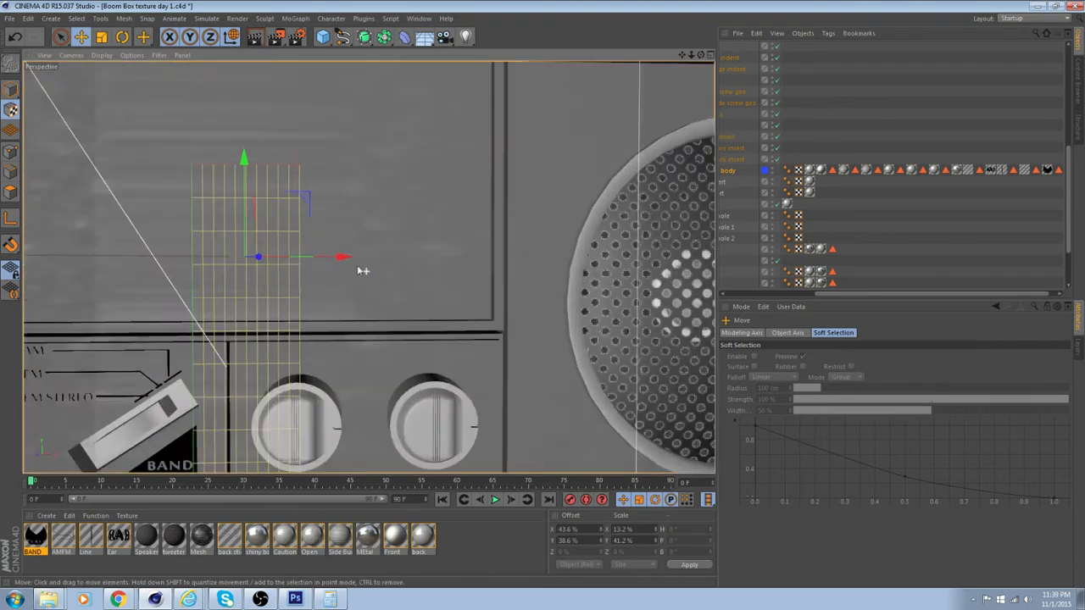
{"action": "scroll", "coordinate": [405, 187], "scroll_direction": "up", "scroll_amount": 5}
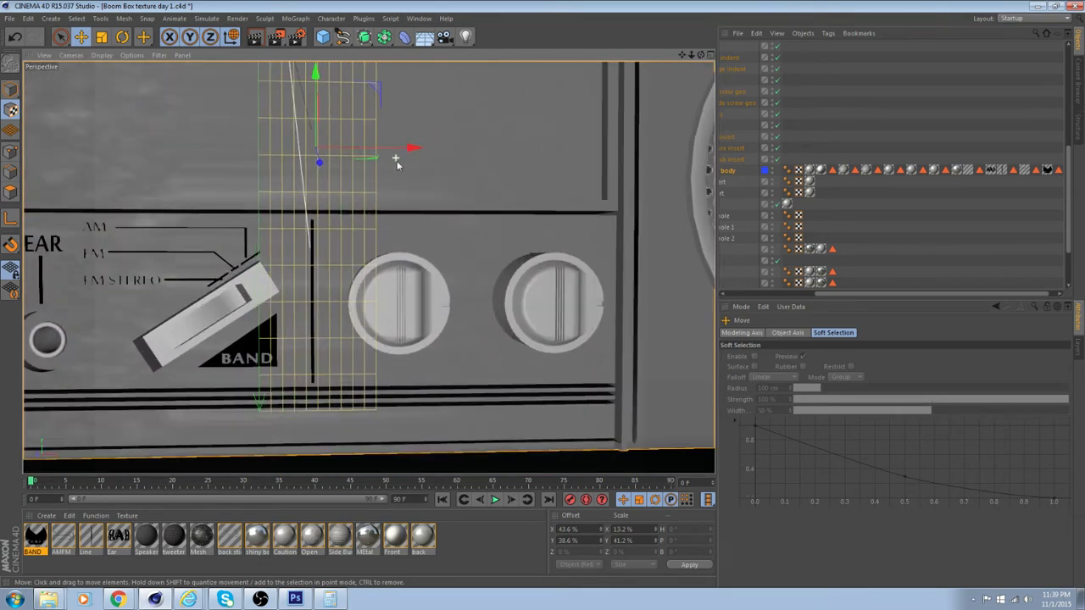
{"action": "scroll", "coordinate": [402, 171], "scroll_direction": "down", "scroll_amount": 3}
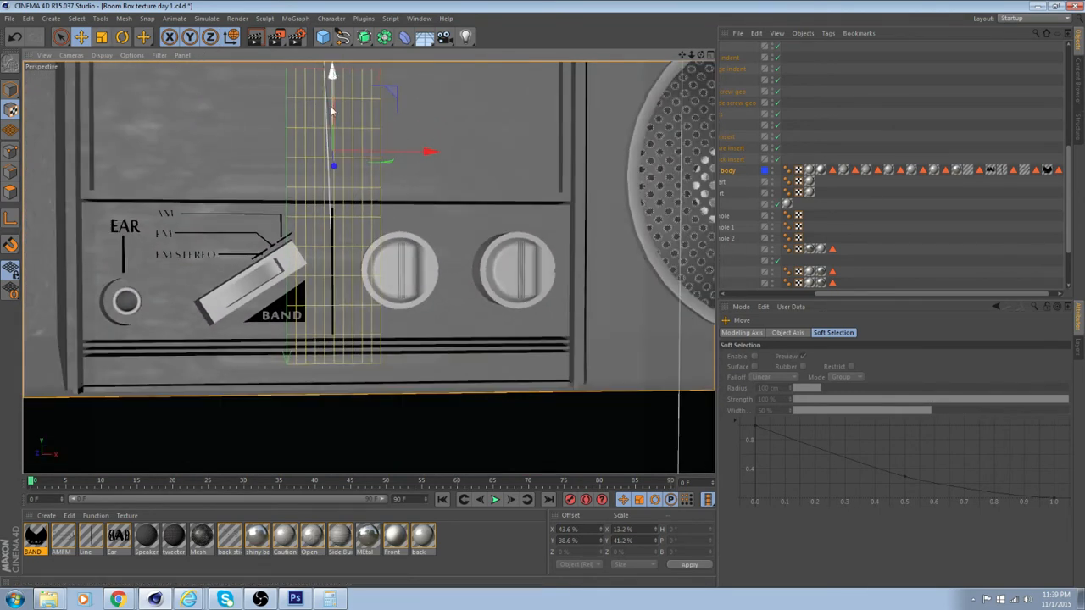
{"action": "mouse_move", "coordinate": [332, 111]}
{"action": "left_mouse_down"}
{"action": "mouse_move", "coordinate": [332, 164]}
{"action": "mouse_move", "coordinate": [334, 120]}
{"action": "left_mouse_up"}
Shorten the Line sticker's projection to about 19.8% in Y so it fits within the control panel
{"action": "key", "text": "t"}
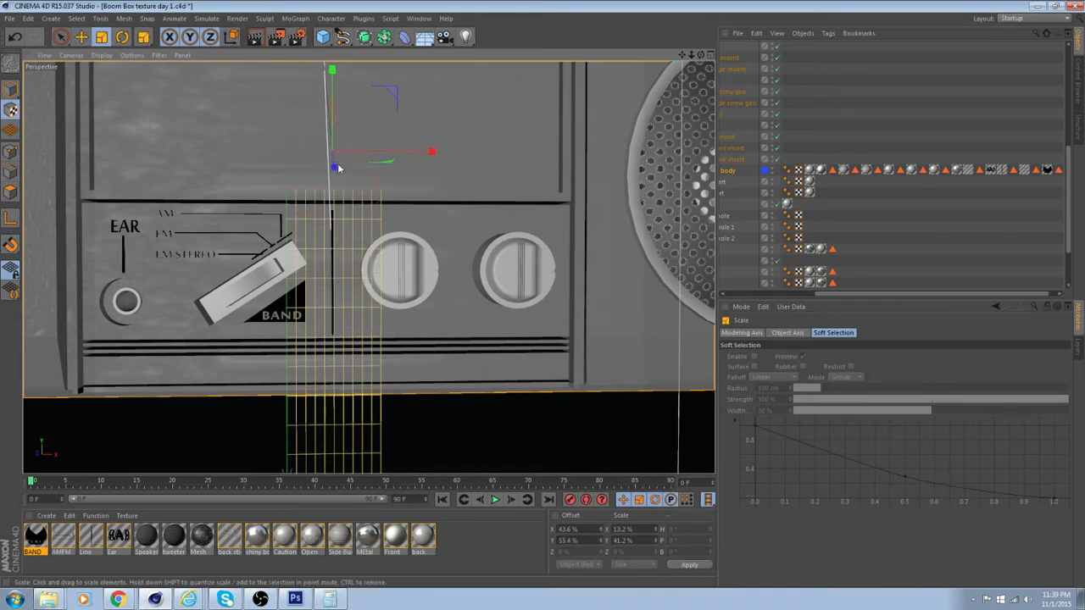
{"action": "scroll", "coordinate": [332, 85], "scroll_direction": "down", "scroll_amount": 2}
{"action": "left_click_drag", "start_coordinate": [332, 79], "coordinate": [332, 84]}
{"action": "scroll", "coordinate": [396, 195], "scroll_direction": "up", "scroll_amount": 2}
{"action": "scroll", "coordinate": [396, 195], "scroll_direction": "up", "scroll_amount": 4}
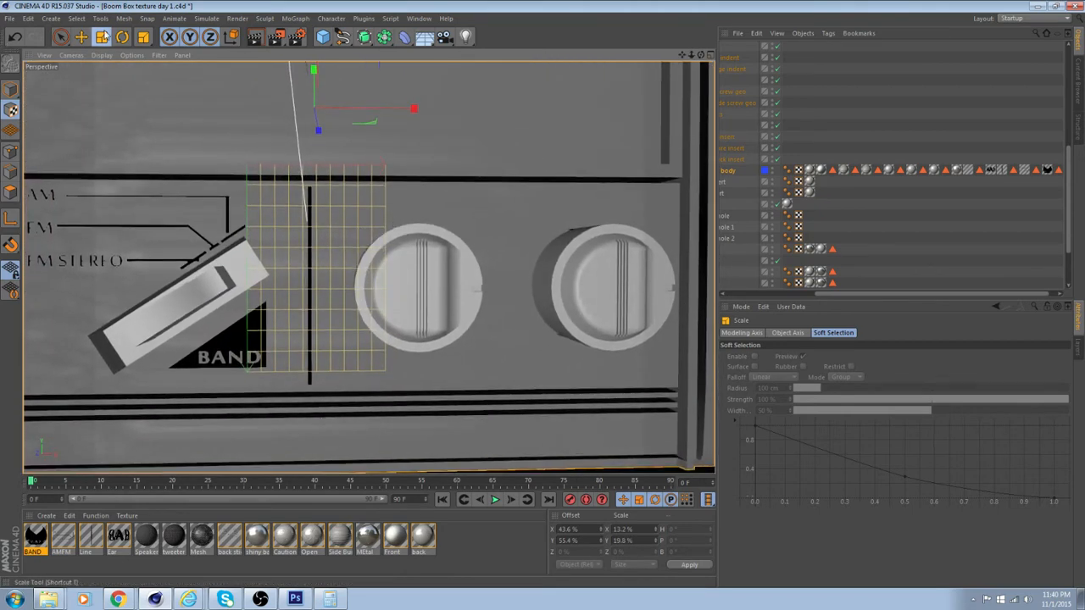
Shift the Line sticker to an X offset of about 42%, between BAND and the first knob
{"action": "key", "text": "e"}
{"action": "left_click_drag", "start_coordinate": [412, 109], "coordinate": [412, 107]}
{"action": "left_click_drag", "start_coordinate": [440, 276], "coordinate": [396, 279], "text": "alt"}
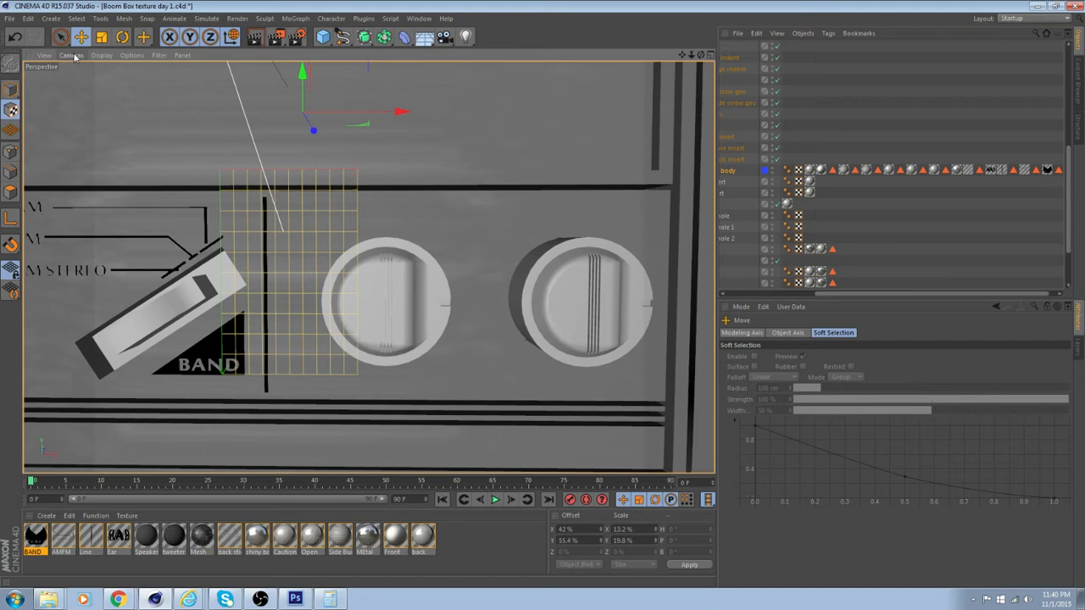
{"action": "left_click_drag", "start_coordinate": [145, 110], "coordinate": [186, 127], "text": "alt"}
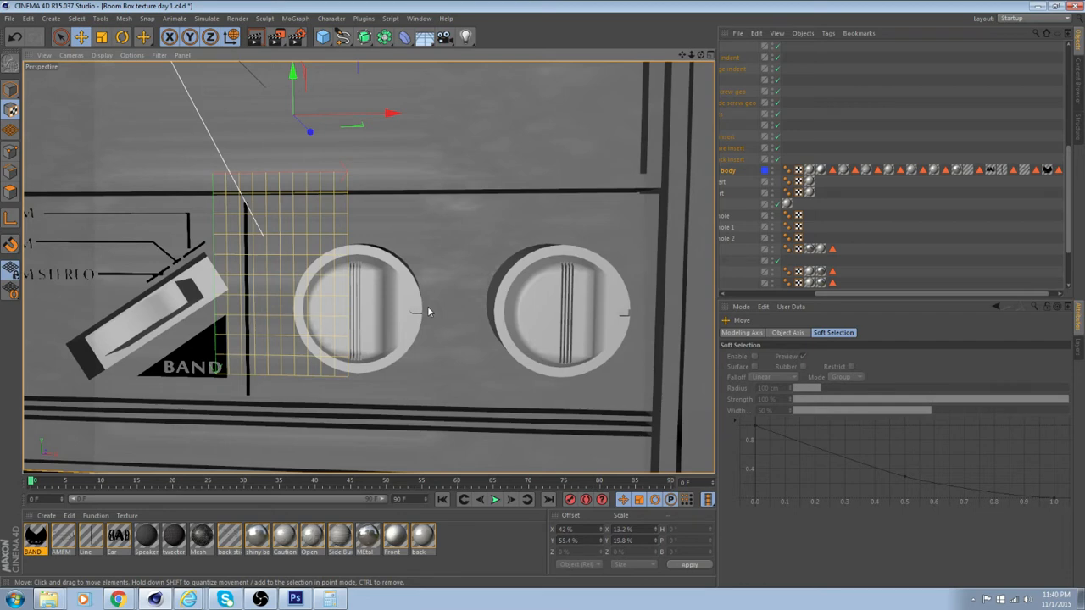
{"action": "left_click_drag", "start_coordinate": [427, 313], "coordinate": [458, 451], "text": "alt"}
Create a new material, name it L-Volume, and turn its Specular channel off
{"action": "double_click", "coordinate": [473, 537]}
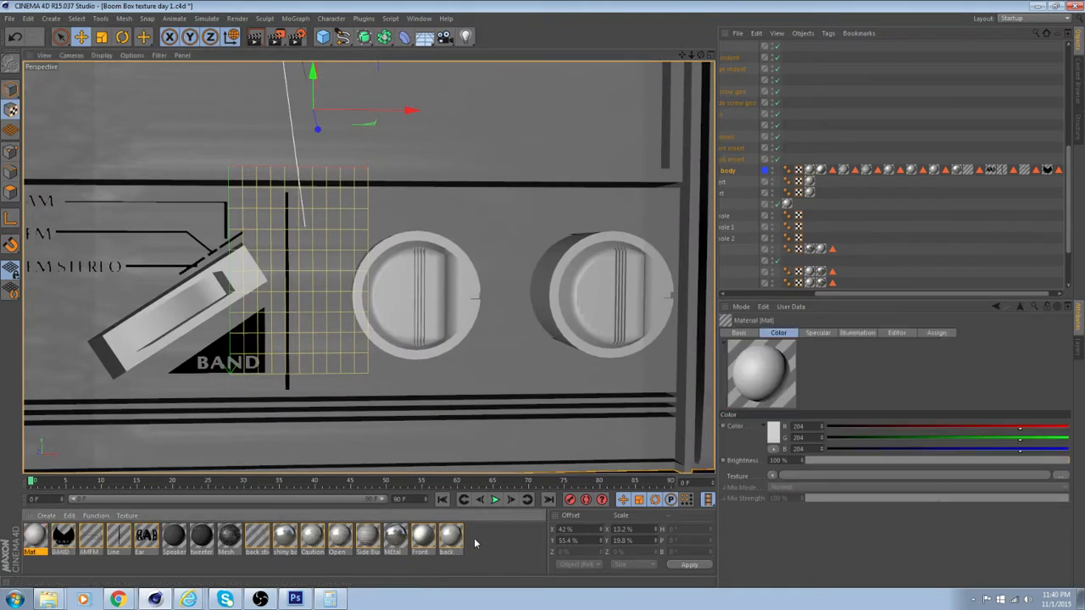
{"action": "double_click", "coordinate": [36, 537]}
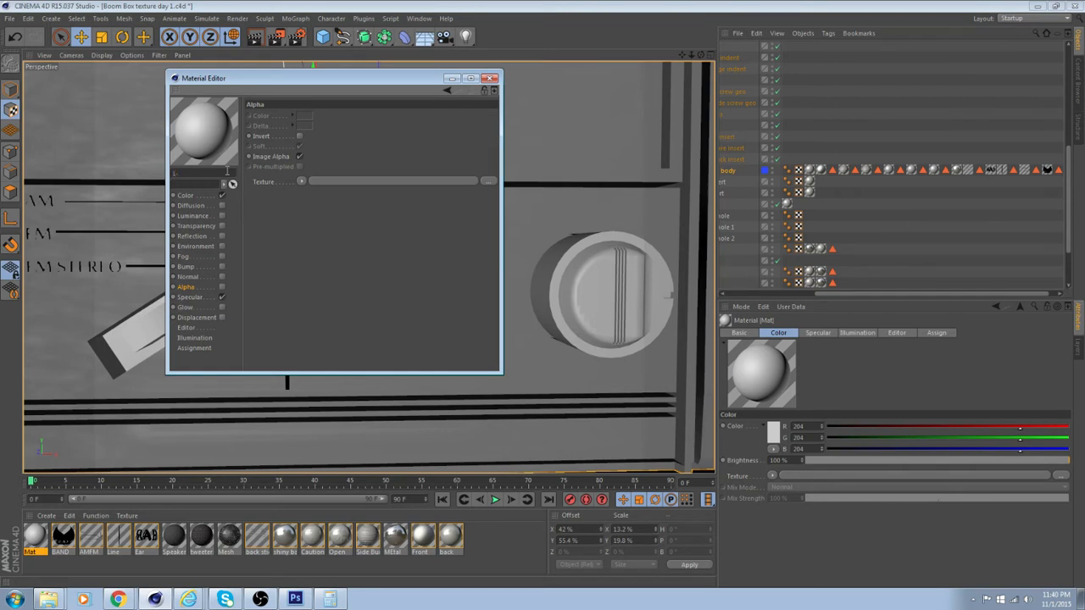
{"action": "type", "text": "L-Volume"}
{"action": "key", "text": "Return"}
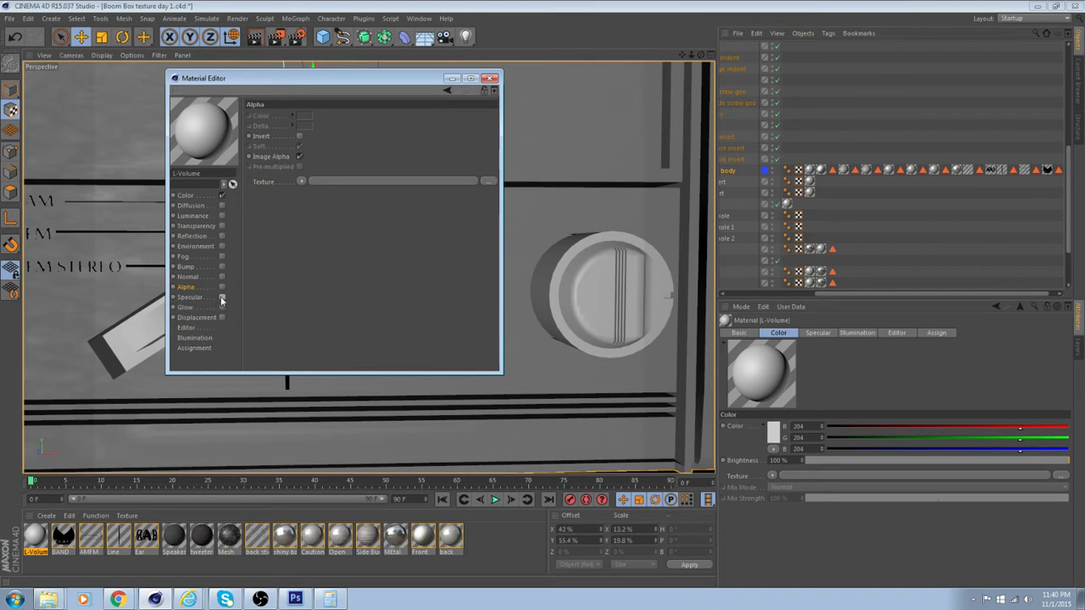
Load L_Volume.psd as the color texture of the L-Volume material
{"action": "left_click", "coordinate": [195, 198]}
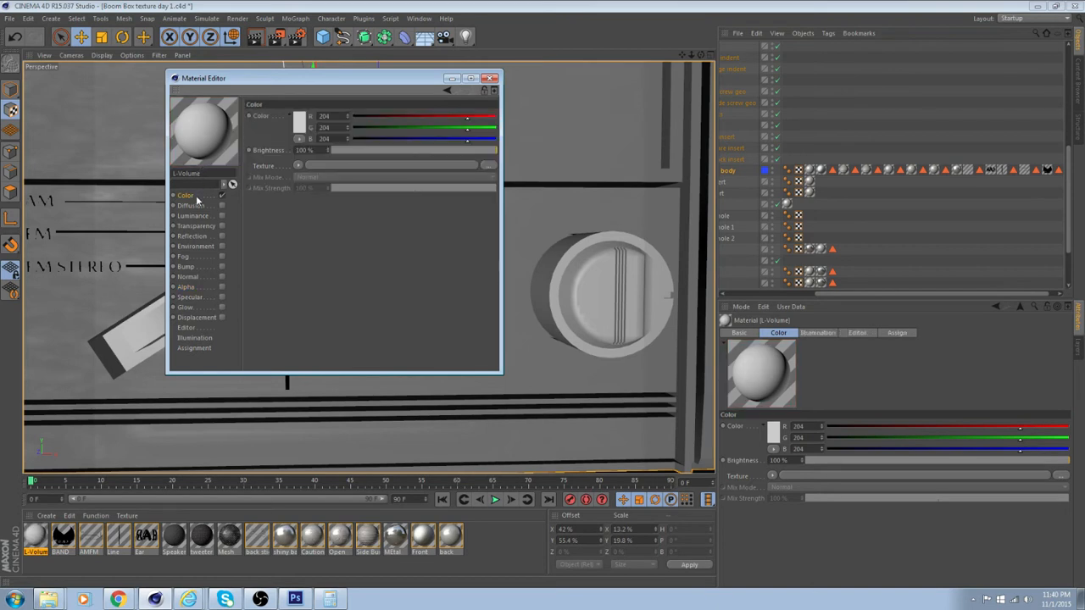
{"action": "left_click", "coordinate": [344, 165]}
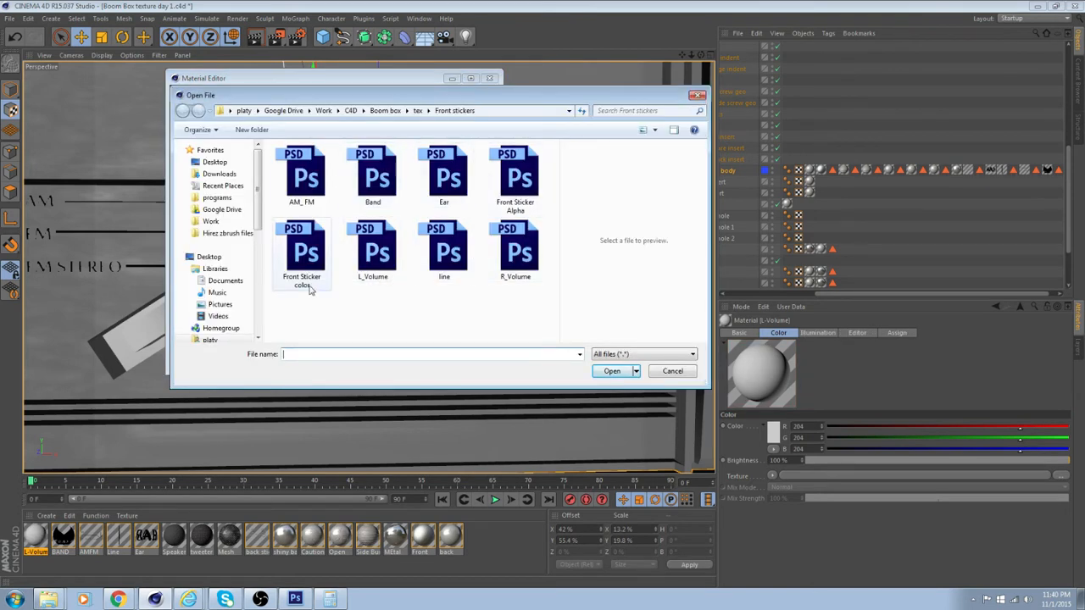
{"action": "left_click", "coordinate": [388, 273]}
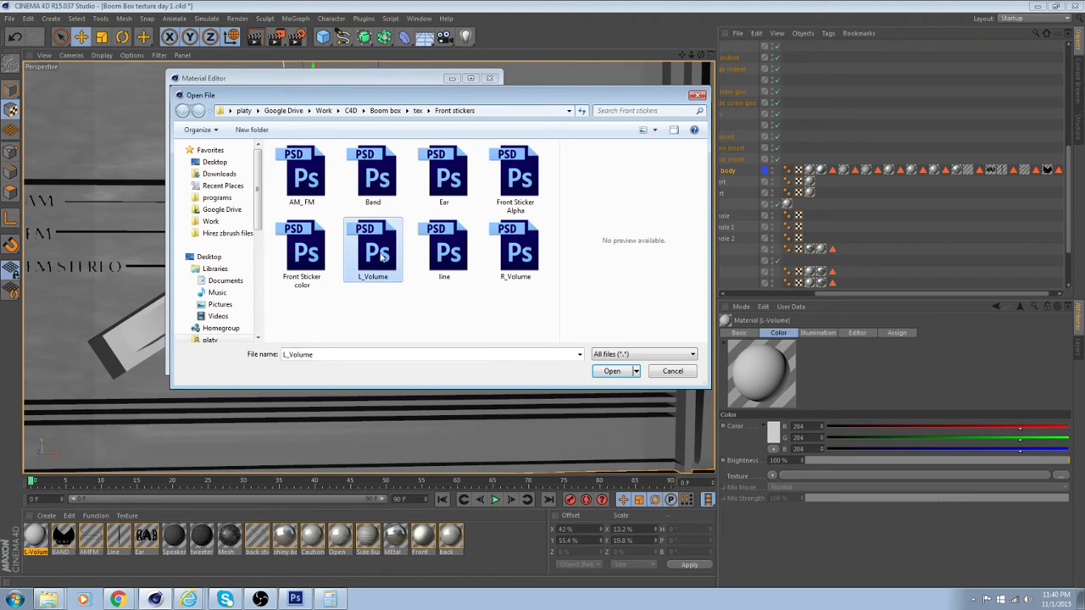
{"action": "left_click", "coordinate": [611, 371]}
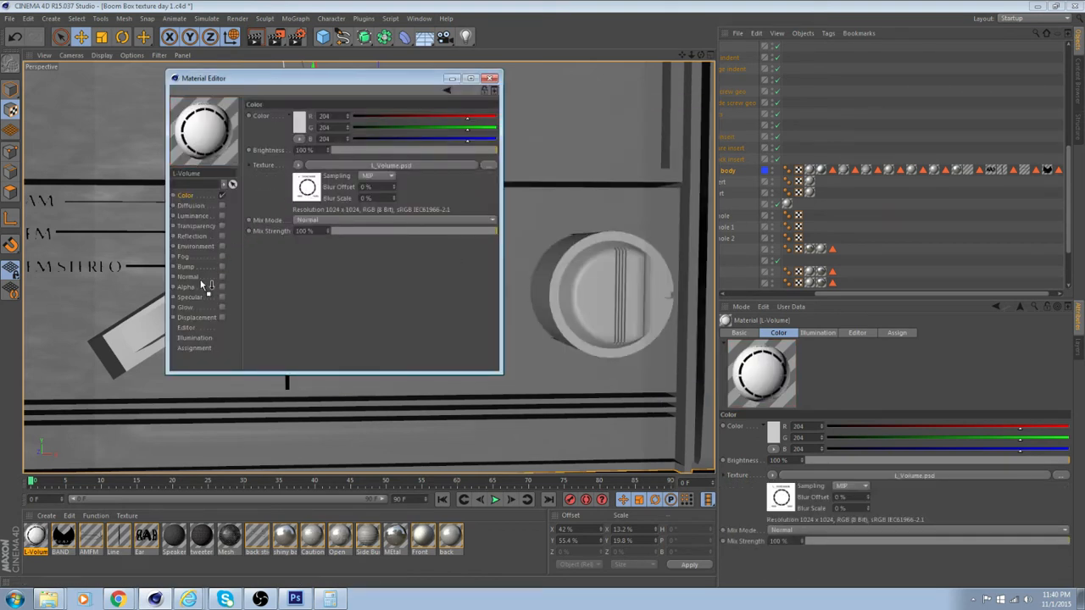
Enable the L-Volume material's Alpha channel using L_Volume.psd with Invert on and Soft off, and close the material editor
{"action": "left_click_drag", "start_coordinate": [195, 290], "coordinate": [285, 227]}
{"action": "left_click_drag", "start_coordinate": [334, 183], "coordinate": [333, 181]}
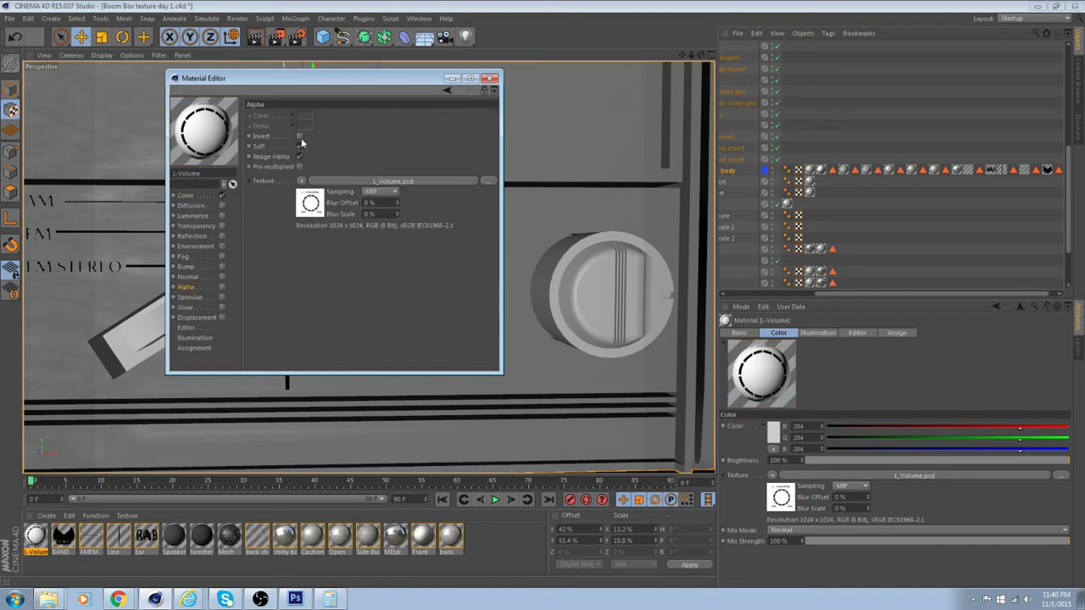
{"action": "left_click", "coordinate": [300, 148]}
{"action": "left_click", "coordinate": [222, 287]}
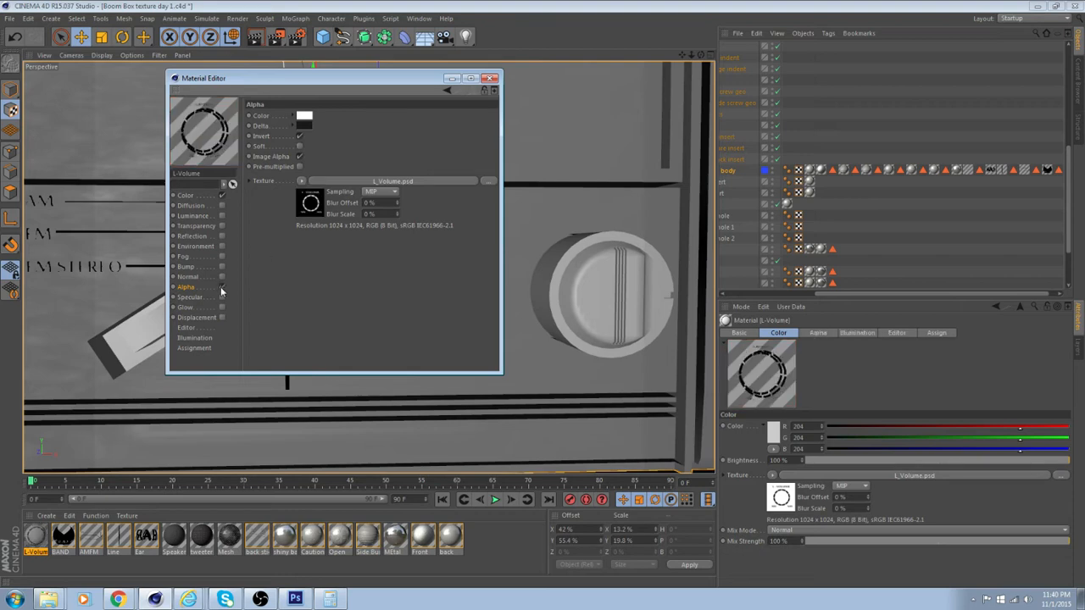
{"action": "left_click", "coordinate": [490, 79]}
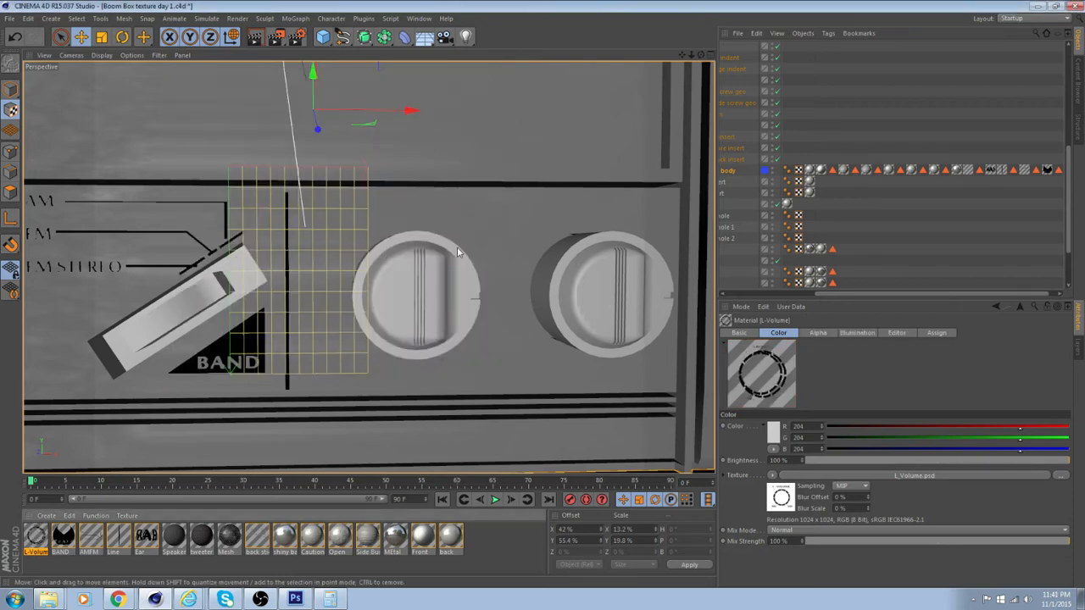
Select the two adjacent front polygons behind the knobs on the boom box body
{"action": "left_click", "coordinate": [441, 229]}
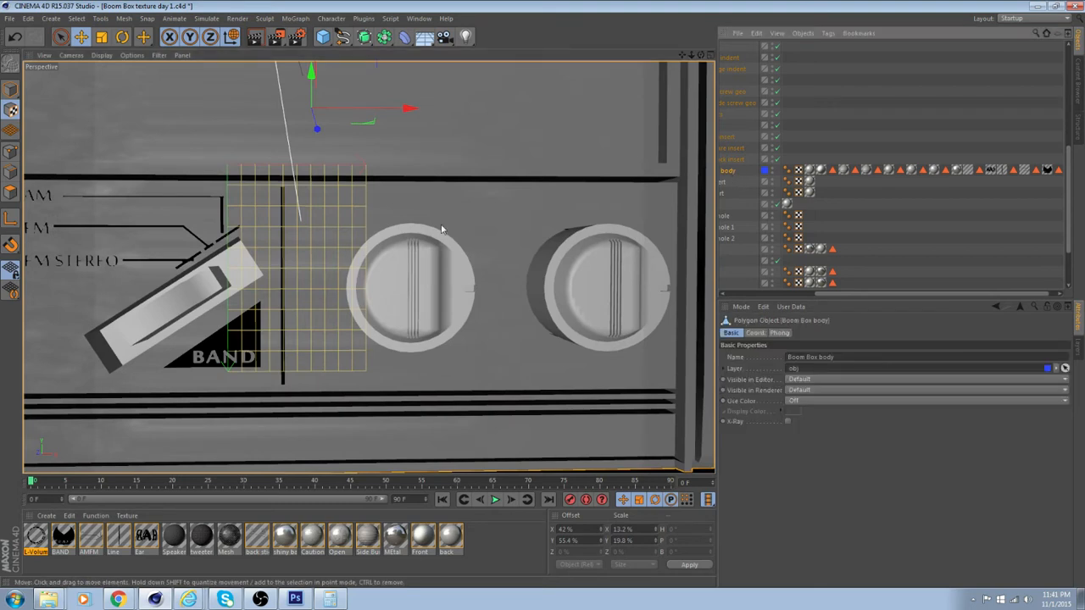
{"action": "left_click", "coordinate": [10, 193]}
{"action": "middle_click_drag", "start_coordinate": [472, 261], "coordinate": [411, 272], "text": "alt"}
{"action": "left_click", "coordinate": [434, 245], "text": "shift"}
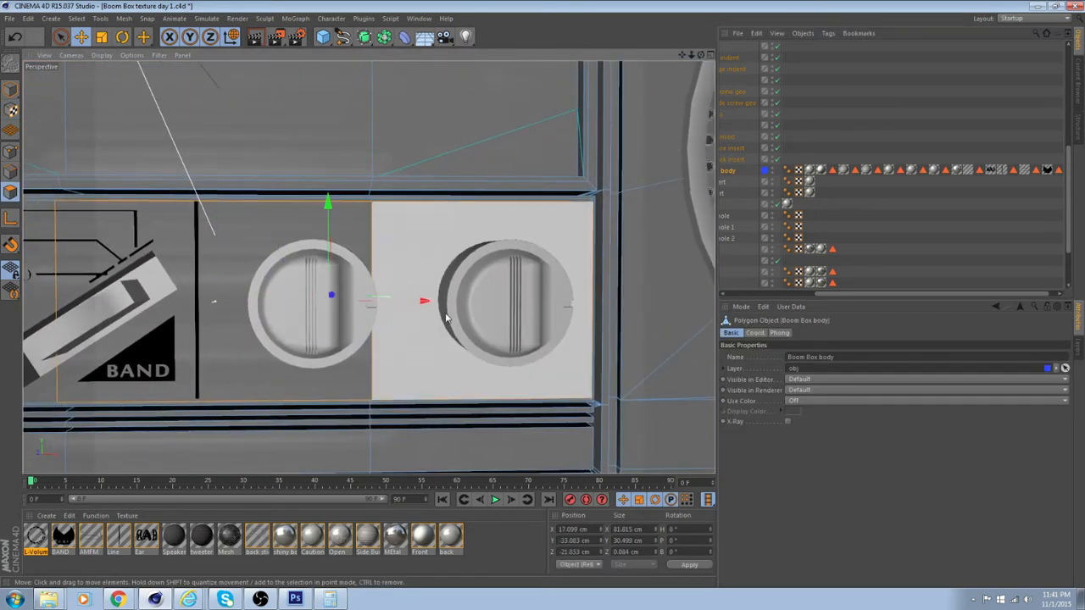
{"action": "mouse_move", "coordinate": [380, 334]}
{"action": "left_mouse_down", "text": "alt"}
{"action": "mouse_move", "coordinate": [351, 334]}
{"action": "mouse_move", "coordinate": [369, 332]}
{"action": "left_mouse_up", "text": "alt"}
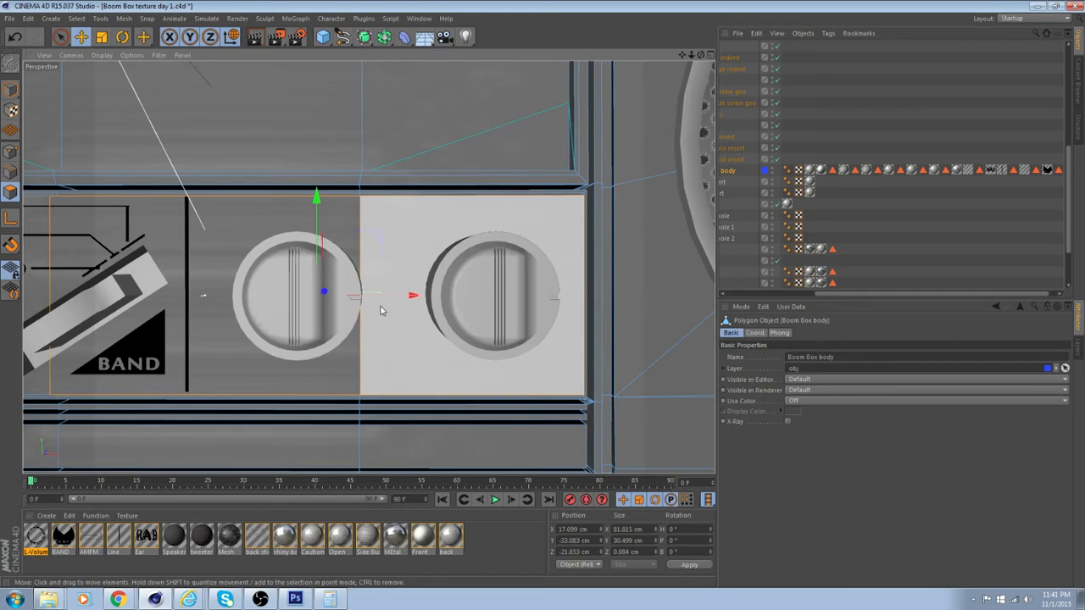
{"action": "left_click_drag", "start_coordinate": [381, 311], "coordinate": [407, 297], "text": "alt"}
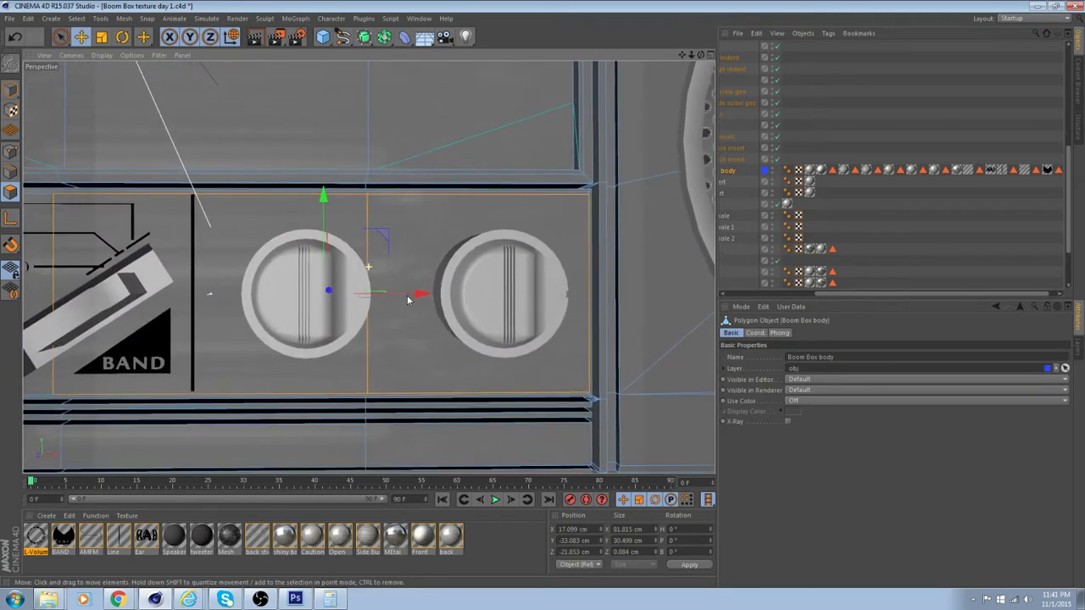
Apply the L-Volume material to the selected front polygons behind the knobs and set its texture projection to Flat
{"action": "scroll", "coordinate": [410, 306], "scroll_direction": "down", "scroll_amount": 3}
{"action": "scroll", "coordinate": [411, 306], "scroll_direction": "up", "scroll_amount": 4}
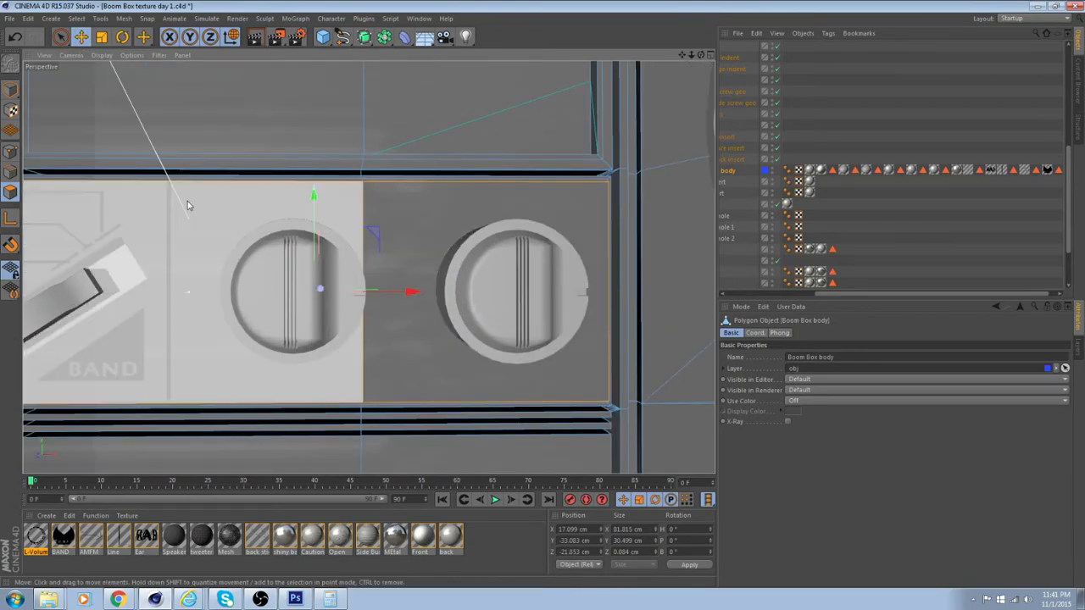
{"action": "mouse_move", "coordinate": [188, 202]}
{"action": "left_mouse_down", "text": "alt"}
{"action": "mouse_move", "coordinate": [185, 147]}
{"action": "mouse_move", "coordinate": [235, 257]}
{"action": "mouse_move", "coordinate": [285, 240]}
{"action": "mouse_move", "coordinate": [286, 205]}
{"action": "mouse_move", "coordinate": [194, 213]}
{"action": "left_mouse_up", "text": "alt"}
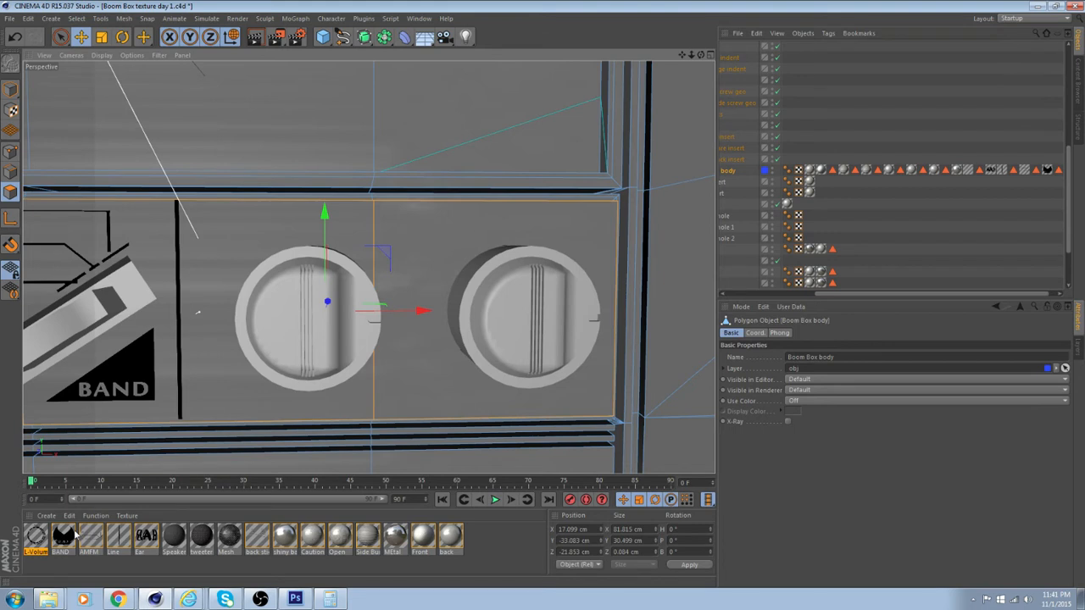
{"action": "left_click_drag", "start_coordinate": [35, 539], "coordinate": [290, 412]}
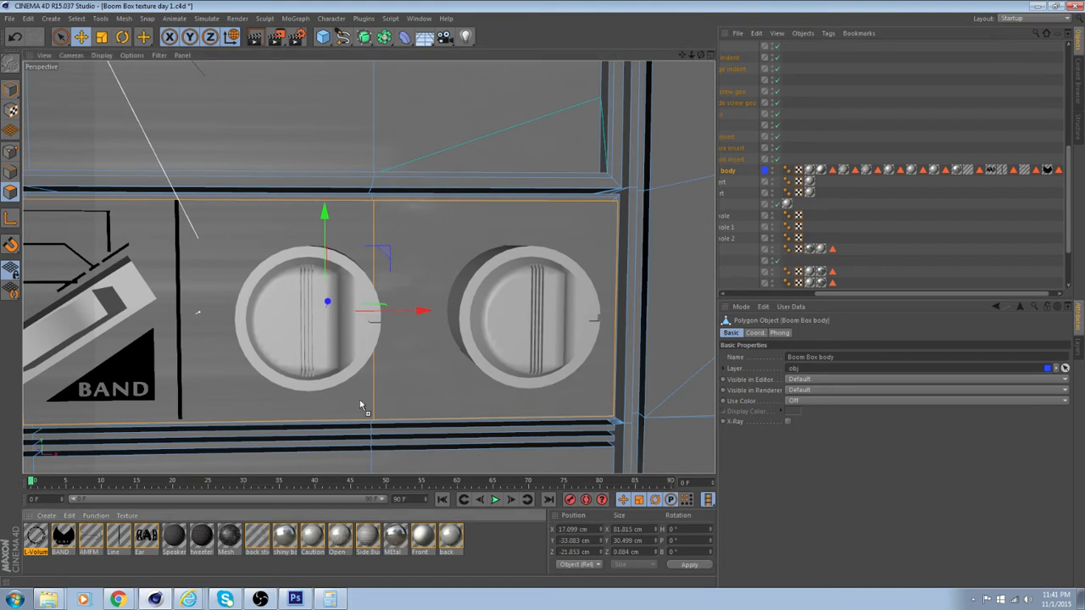
{"action": "left_click_drag", "start_coordinate": [359, 400], "coordinate": [369, 402]}
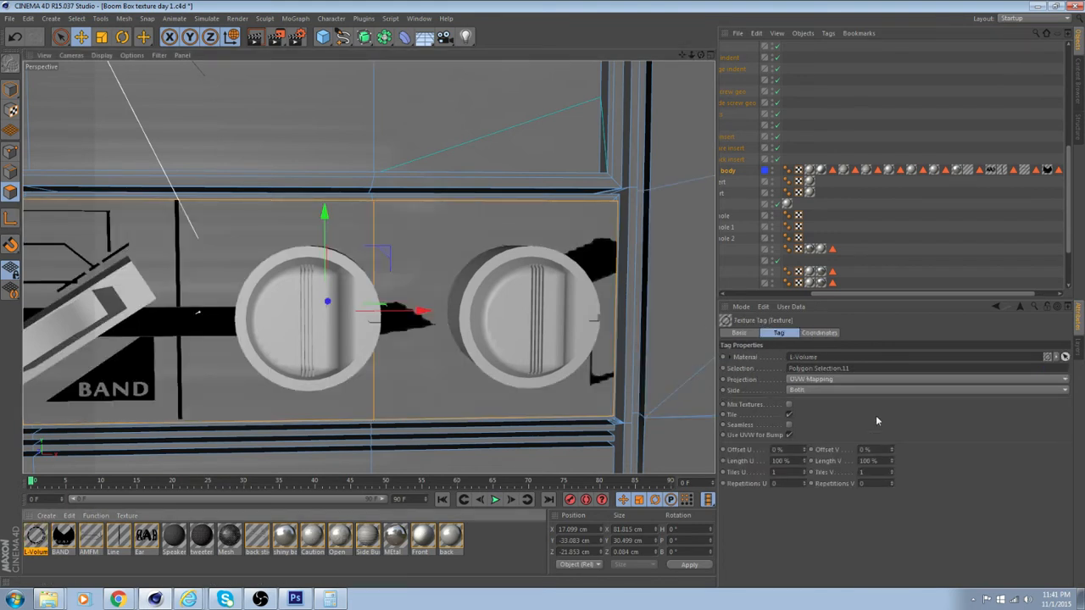
{"action": "left_click", "coordinate": [861, 379]}
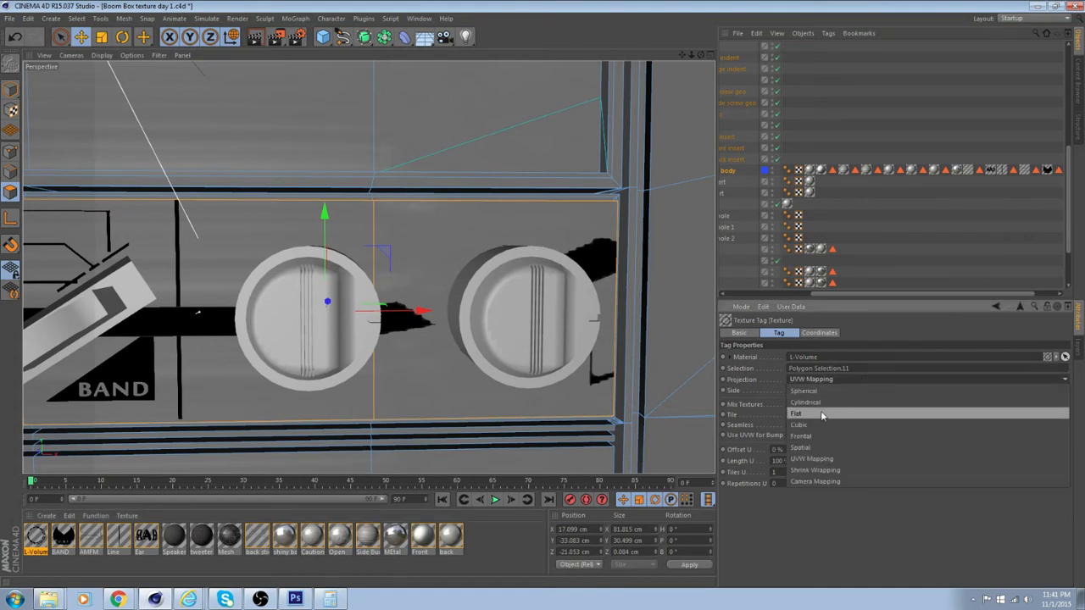
{"action": "left_click", "coordinate": [821, 414]}
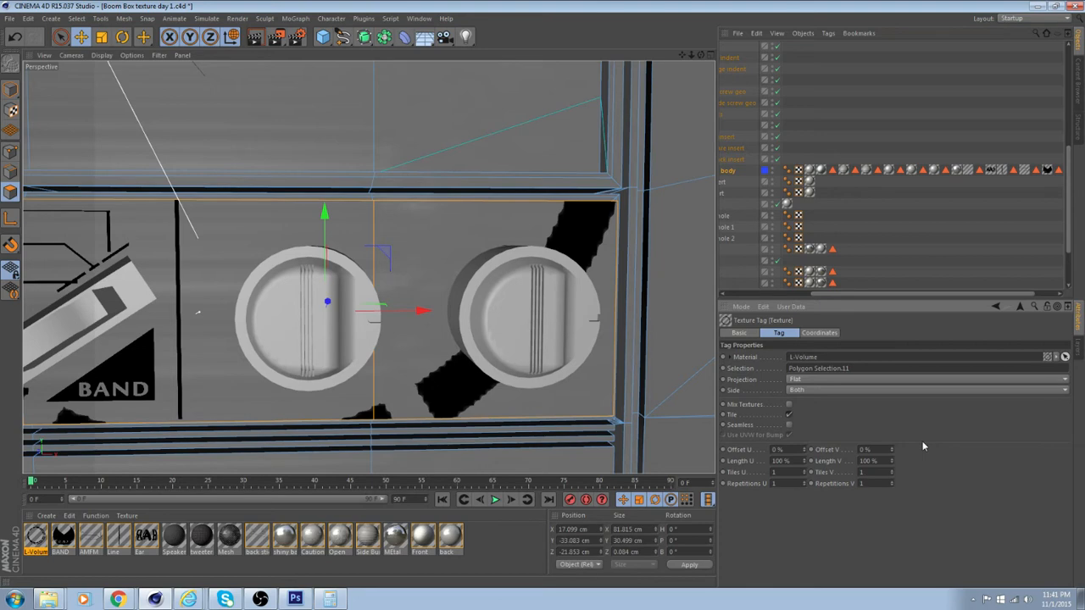
Scale the L-Volume texture projection down to about 21.6% by 23% in Texture mode
{"action": "scroll", "coordinate": [565, 404], "scroll_direction": "down", "scroll_amount": 5}
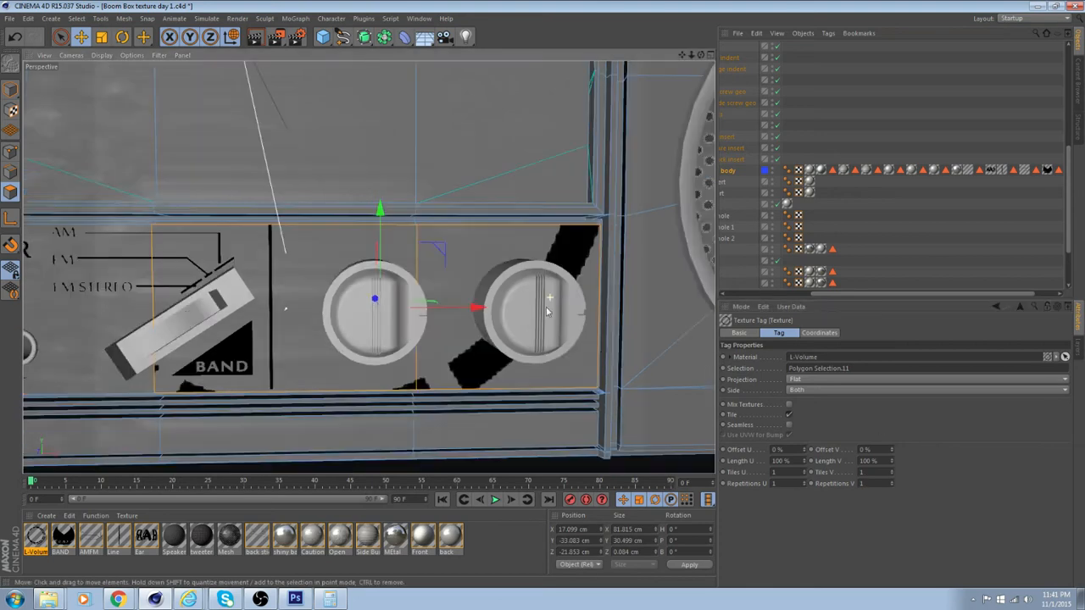
{"action": "scroll", "coordinate": [379, 339], "scroll_direction": "down", "scroll_amount": 3}
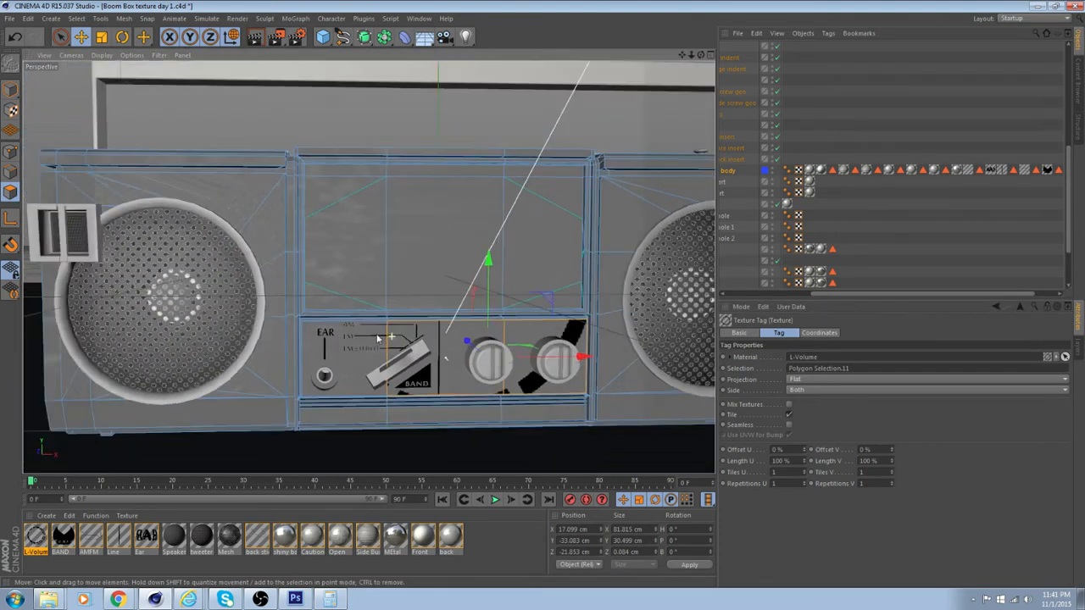
{"action": "left_click", "coordinate": [10, 112]}
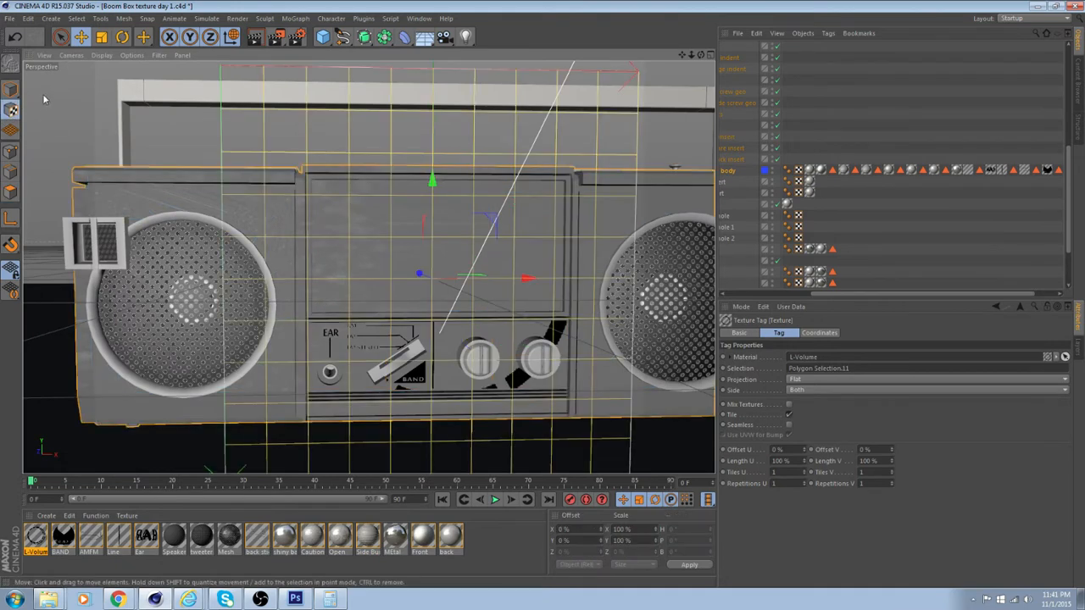
{"action": "left_click", "coordinate": [101, 37]}
{"action": "left_click_drag", "start_coordinate": [365, 212], "coordinate": [309, 201], "text": "alt"}
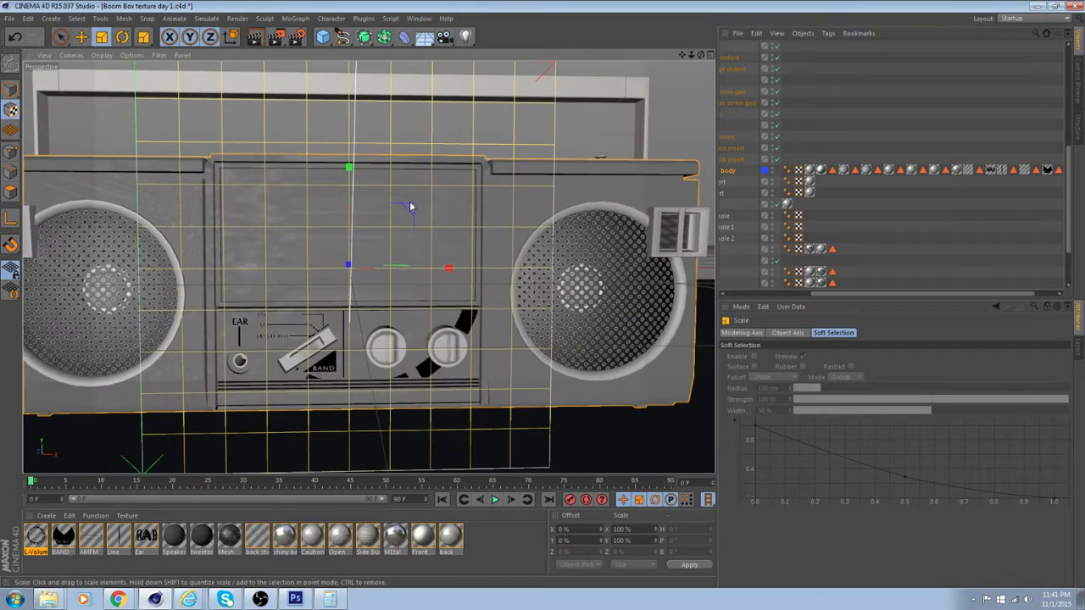
{"action": "left_click_drag", "start_coordinate": [397, 214], "coordinate": [319, 161]}
{"action": "middle_click_drag", "start_coordinate": [396, 212], "coordinate": [439, 300], "text": "alt"}
{"action": "left_click_drag", "start_coordinate": [455, 297], "coordinate": [417, 215]}
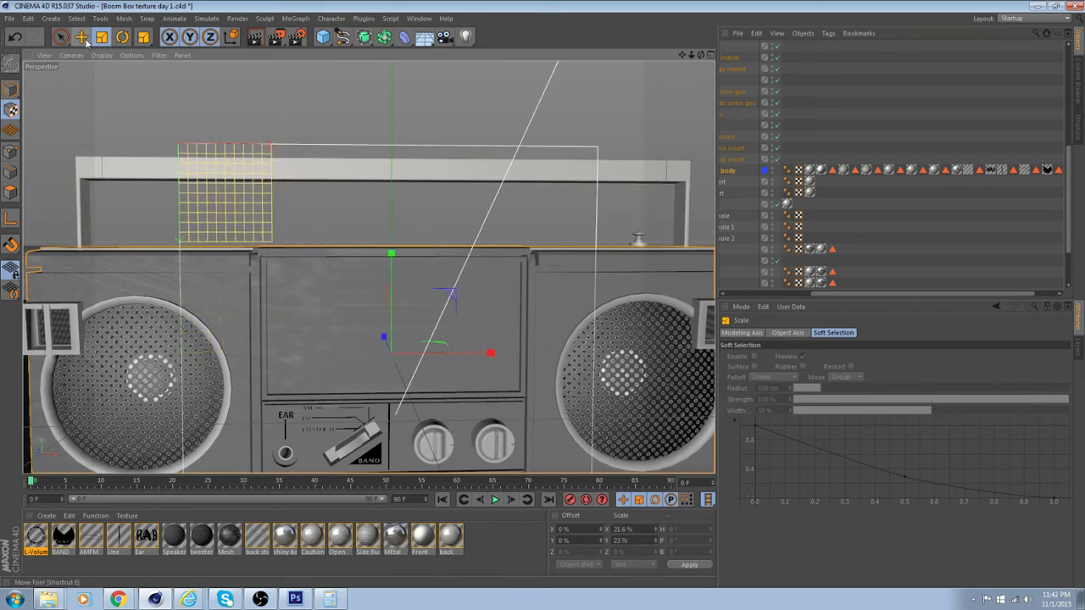
Move the L-Volume texture over the first knob, to an offset of about 47.2% in X and 55.2% in Y
{"action": "left_click", "coordinate": [83, 39]}
{"action": "left_click_drag", "start_coordinate": [538, 353], "coordinate": [634, 356]}
{"action": "left_click_drag", "start_coordinate": [395, 281], "coordinate": [411, 409]}
{"action": "middle_click_drag", "start_coordinate": [430, 373], "coordinate": [378, 210], "text": "alt"}
{"action": "scroll", "coordinate": [405, 273], "scroll_direction": "up", "scroll_amount": 4}
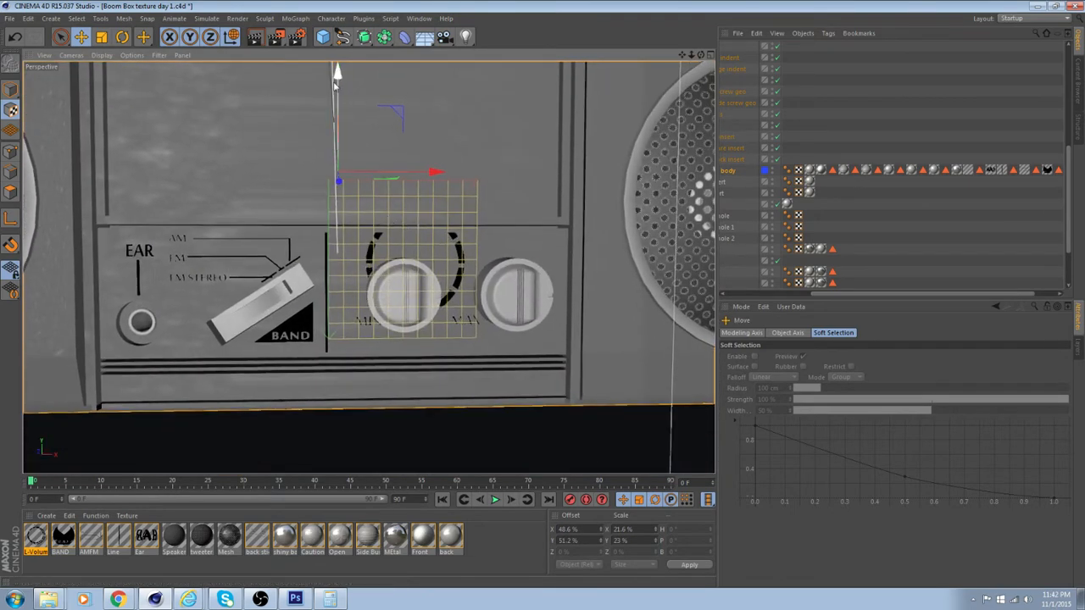
{"action": "left_click_drag", "start_coordinate": [336, 72], "coordinate": [338, 81]}
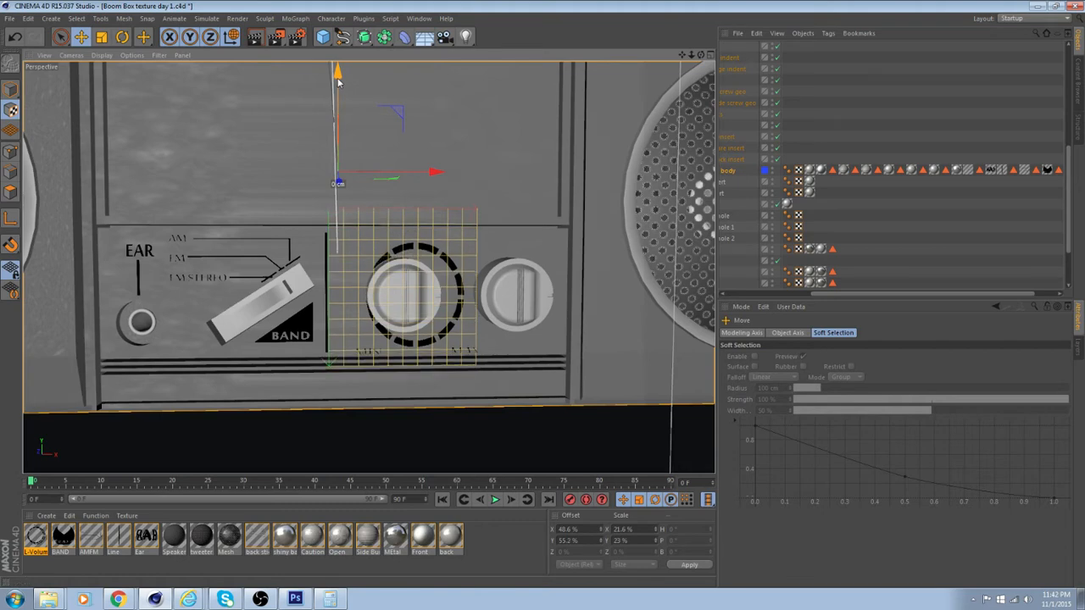
{"action": "left_click_drag", "start_coordinate": [436, 172], "coordinate": [432, 174]}
{"action": "scroll", "coordinate": [419, 233], "scroll_direction": "up", "scroll_amount": 8}
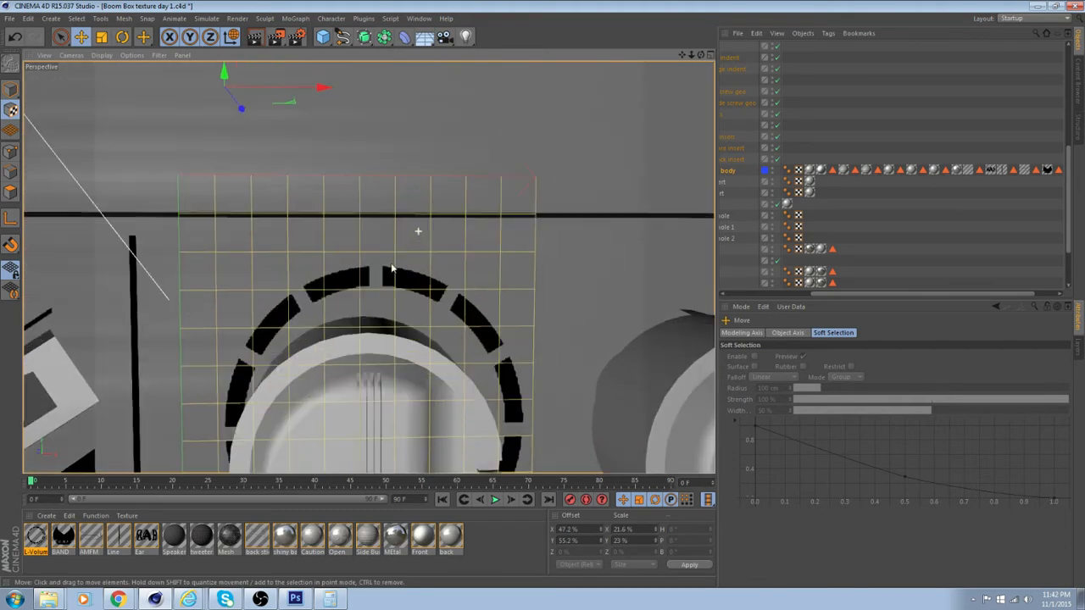
{"action": "left_click_drag", "start_coordinate": [418, 231], "coordinate": [440, 224], "text": "alt"}
{"action": "scroll", "coordinate": [507, 230], "scroll_direction": "down", "scroll_amount": 3}
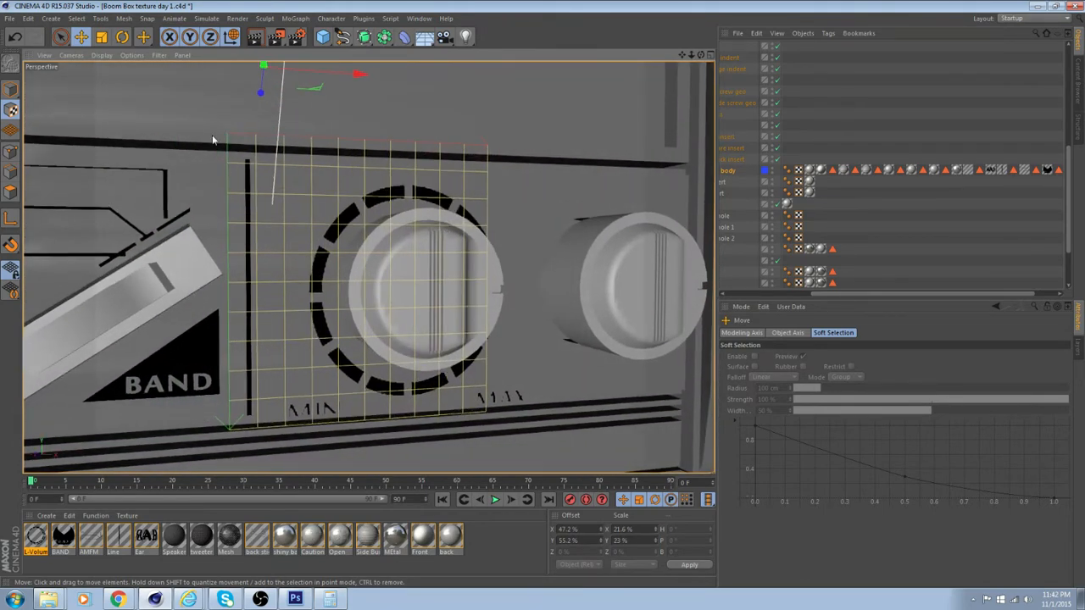
Shrink the L-Volume texture to about 10% by 10.6% and move it behind the first knob, to an offset of about 52.4%, 61.2%
{"action": "left_click", "coordinate": [101, 37]}
{"action": "left_click_drag", "start_coordinate": [322, 89], "coordinate": [342, 155], "text": "alt"}
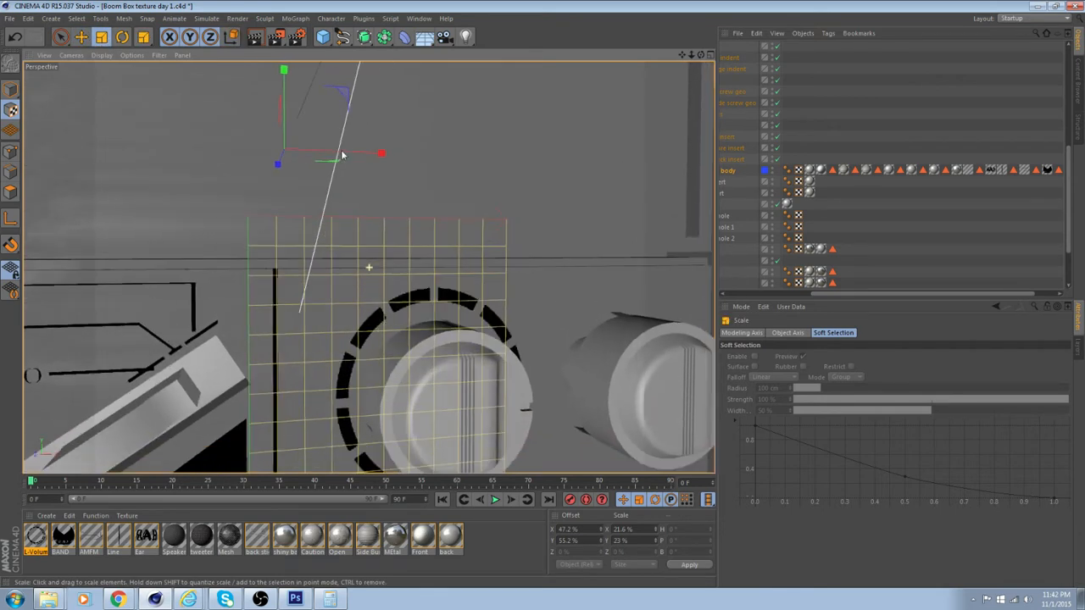
{"action": "left_click_drag", "start_coordinate": [340, 97], "coordinate": [303, 89]}
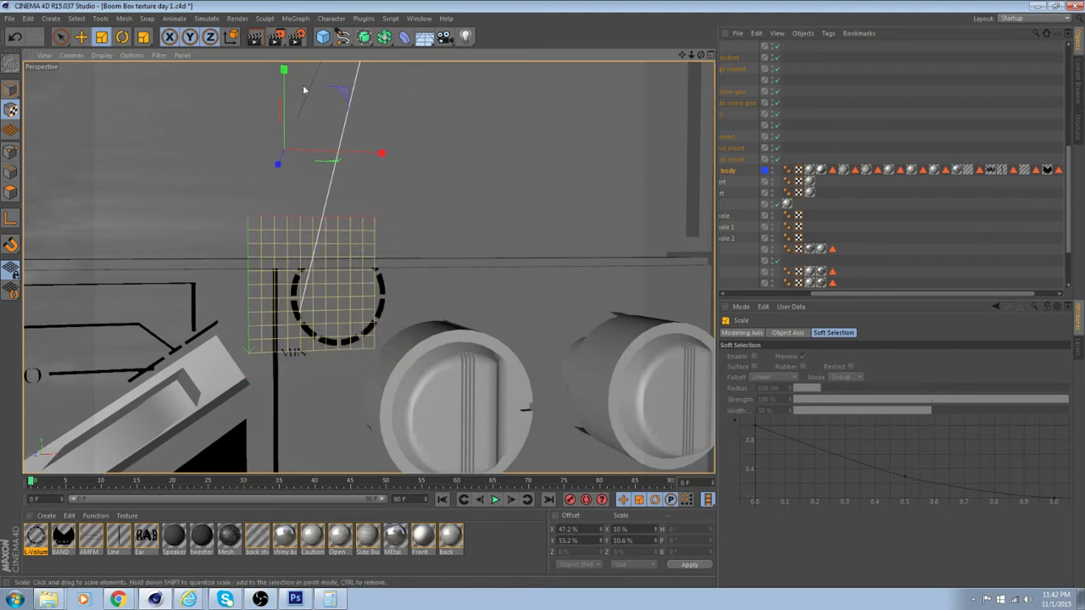
{"action": "left_click", "coordinate": [82, 38]}
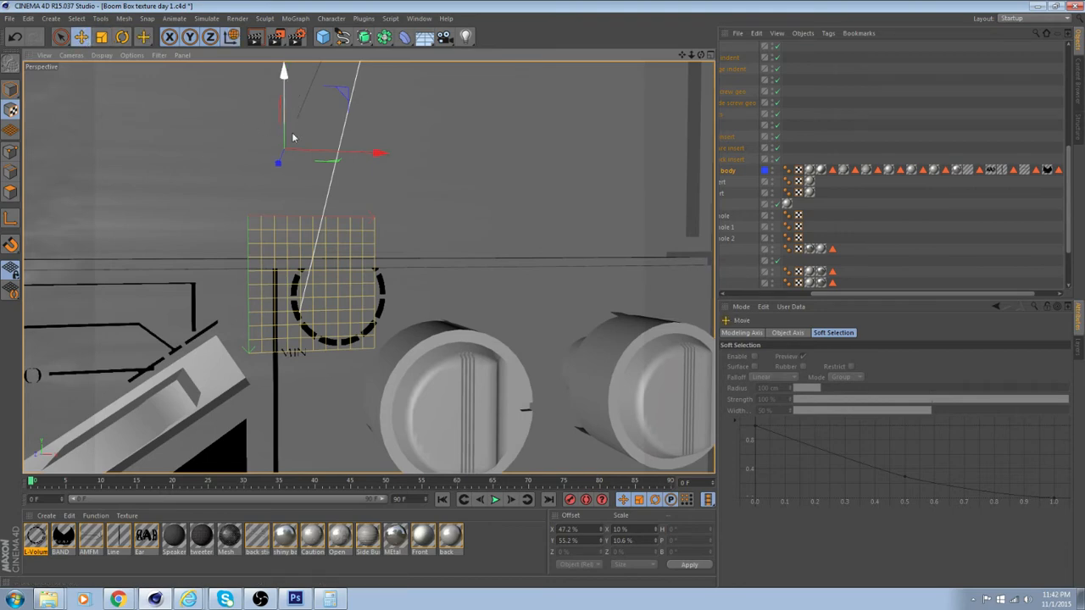
{"action": "left_click_drag", "start_coordinate": [294, 136], "coordinate": [354, 249]}
{"action": "scroll", "coordinate": [322, 200], "scroll_direction": "down", "scroll_amount": 5}
{"action": "left_click_drag", "start_coordinate": [281, 73], "coordinate": [282, 48]}
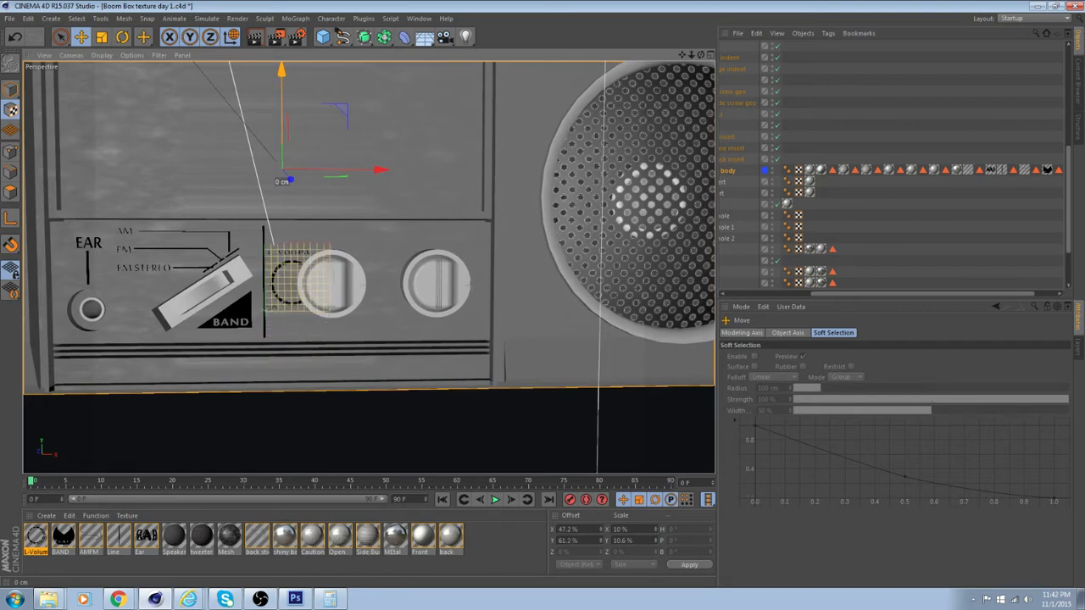
{"action": "left_click_drag", "start_coordinate": [380, 167], "coordinate": [396, 177]}
{"action": "scroll", "coordinate": [359, 254], "scroll_direction": "up", "scroll_amount": 5}
{"action": "left_click_drag", "start_coordinate": [368, 266], "coordinate": [204, 212], "text": "alt"}
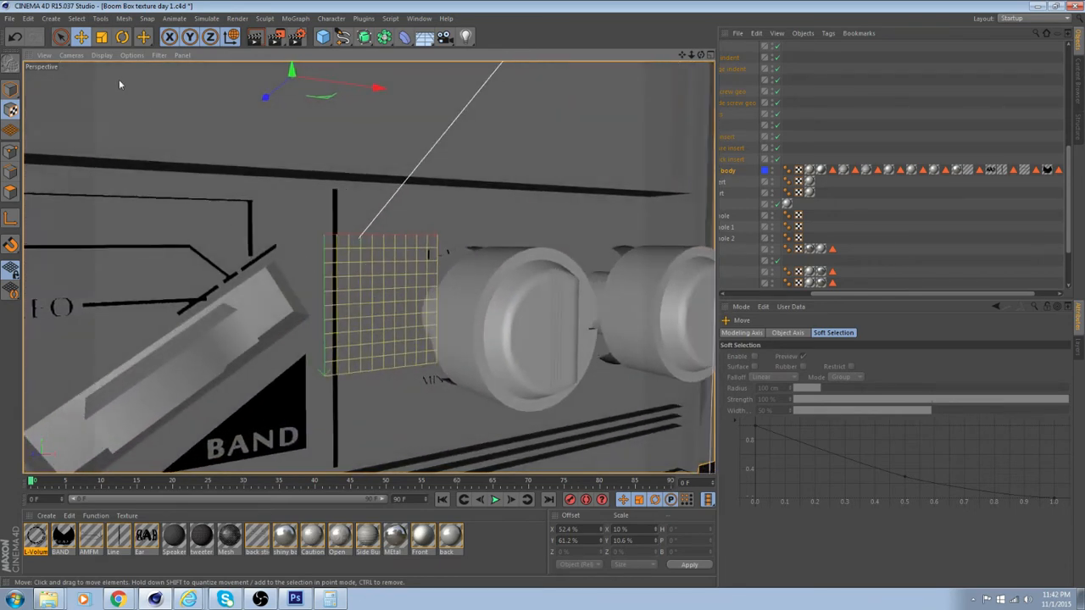
Enlarge the L-Volume texture to about 13% by 15% and shift it to an offset of about 51% in X and 59% in Y
{"action": "left_click_drag", "start_coordinate": [407, 244], "coordinate": [237, 237], "text": "alt"}
{"action": "mouse_move", "coordinate": [195, 78]}
{"action": "left_mouse_down"}
{"action": "mouse_move", "coordinate": [196, 65]}
{"action": "mouse_move", "coordinate": [187, 73]}
{"action": "mouse_move", "coordinate": [200, 84]}
{"action": "left_mouse_up"}
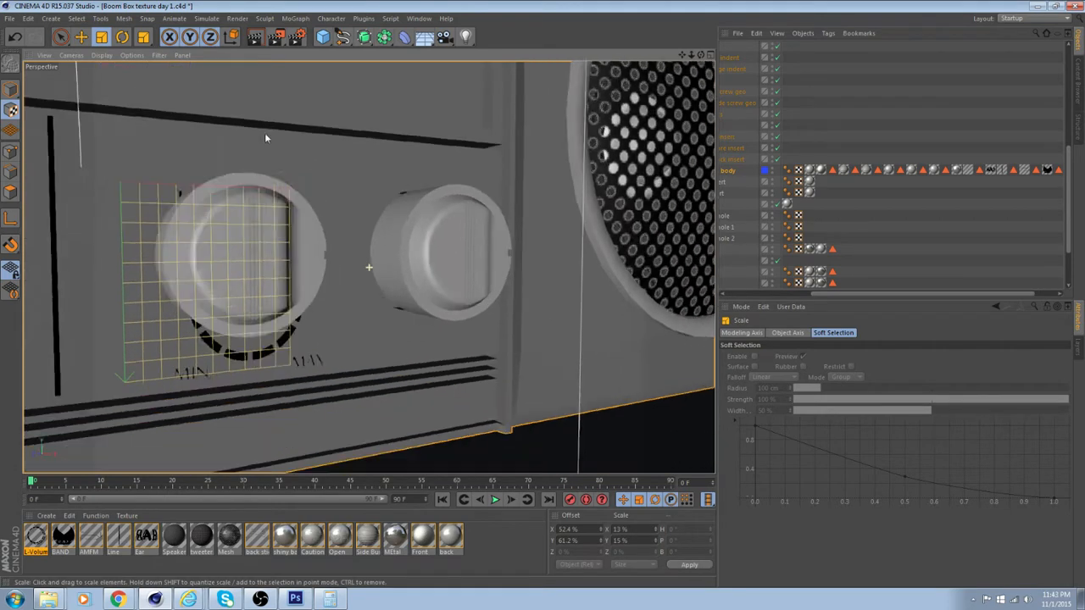
{"action": "left_click_drag", "start_coordinate": [265, 138], "coordinate": [194, 201], "text": "alt"}
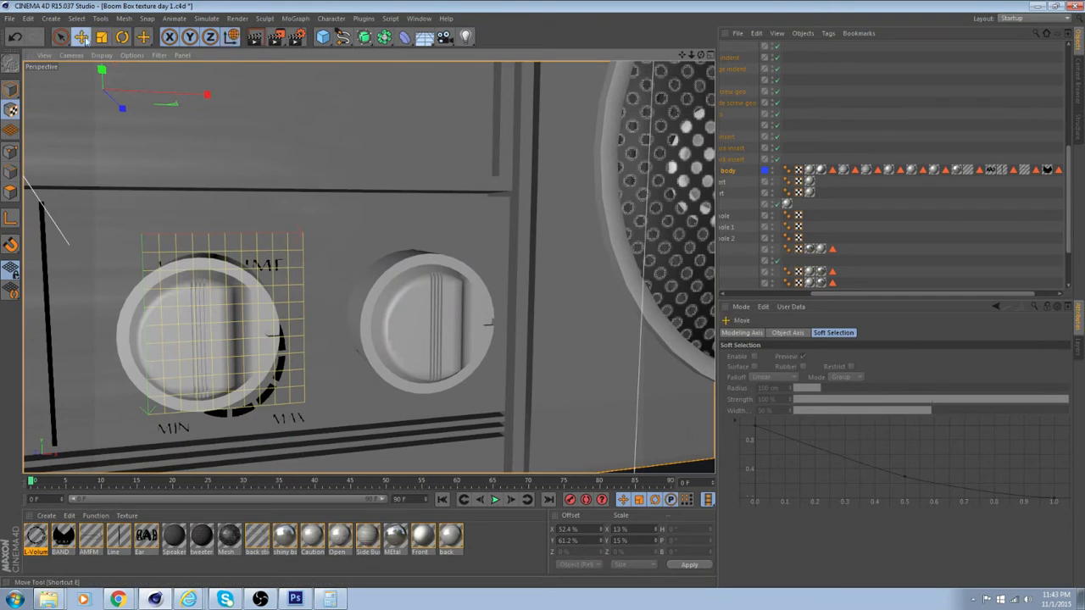
{"action": "middle_click_drag", "start_coordinate": [142, 110], "coordinate": [157, 124], "text": "alt"}
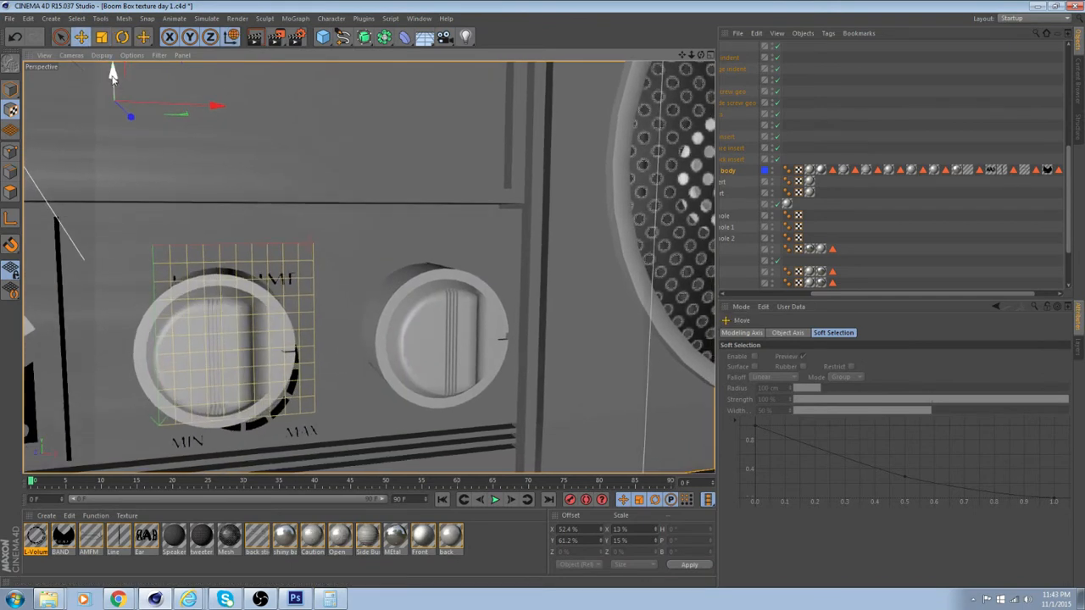
{"action": "left_click_drag", "start_coordinate": [112, 68], "coordinate": [121, 75]}
{"action": "left_click_drag", "start_coordinate": [215, 106], "coordinate": [178, 88]}
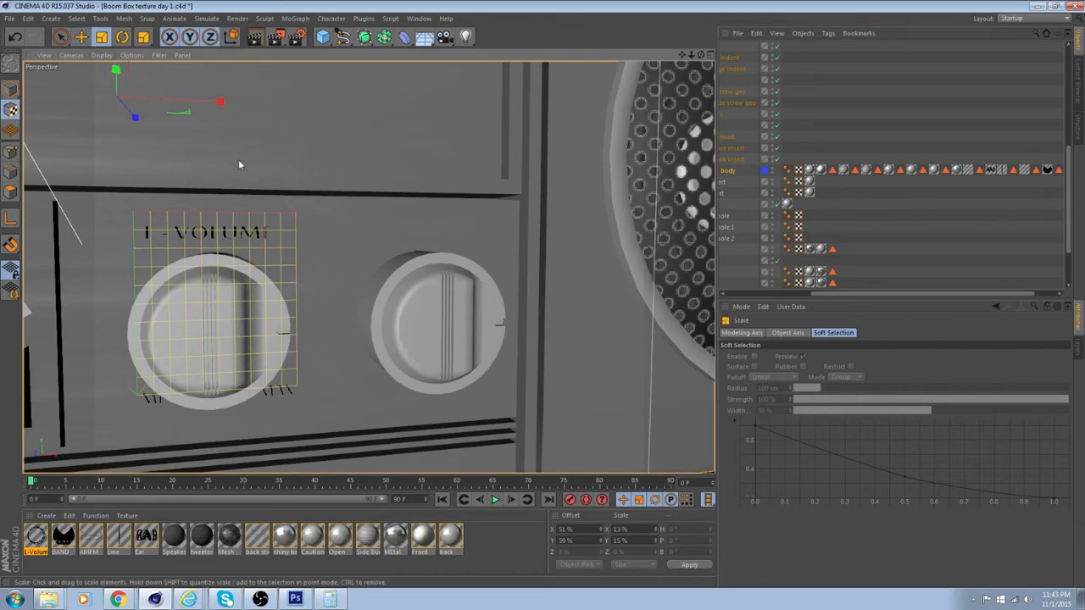
Enlarge the L-Volume texture to about 16.6% by 17.2% and center its ring around the knob at an offset of about 49.4%, 57.8%
{"action": "left_click_drag", "start_coordinate": [440, 253], "coordinate": [243, 196], "text": "alt"}
{"action": "mouse_move", "coordinate": [198, 71]}
{"action": "left_mouse_down"}
{"action": "mouse_move", "coordinate": [209, 66]}
{"action": "mouse_move", "coordinate": [209, 77]}
{"action": "left_mouse_up"}
{"action": "left_click", "coordinate": [88, 38]}
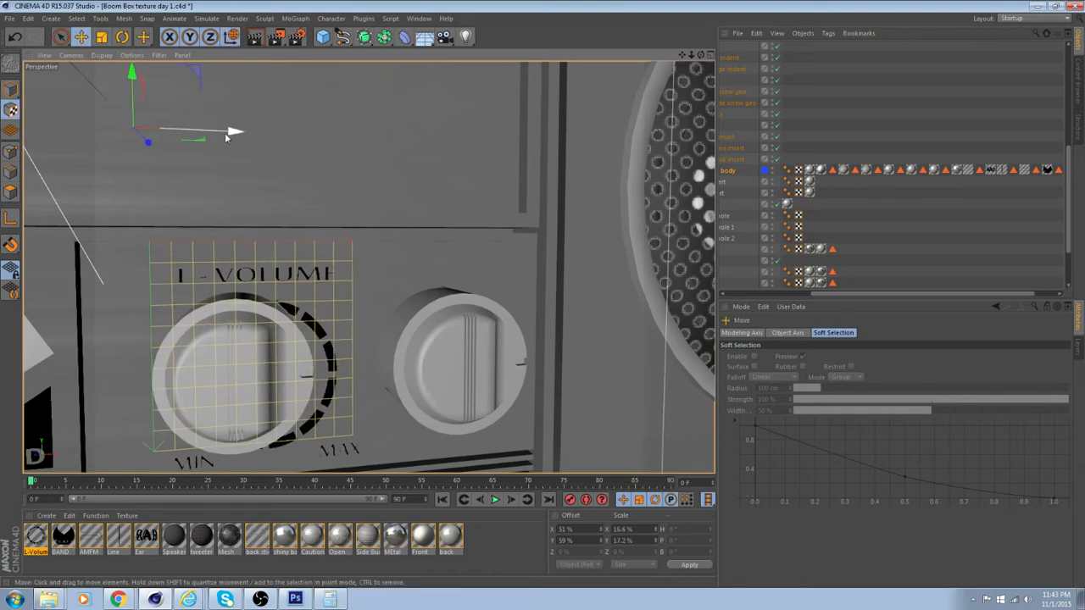
{"action": "left_click_drag", "start_coordinate": [228, 133], "coordinate": [257, 147]}
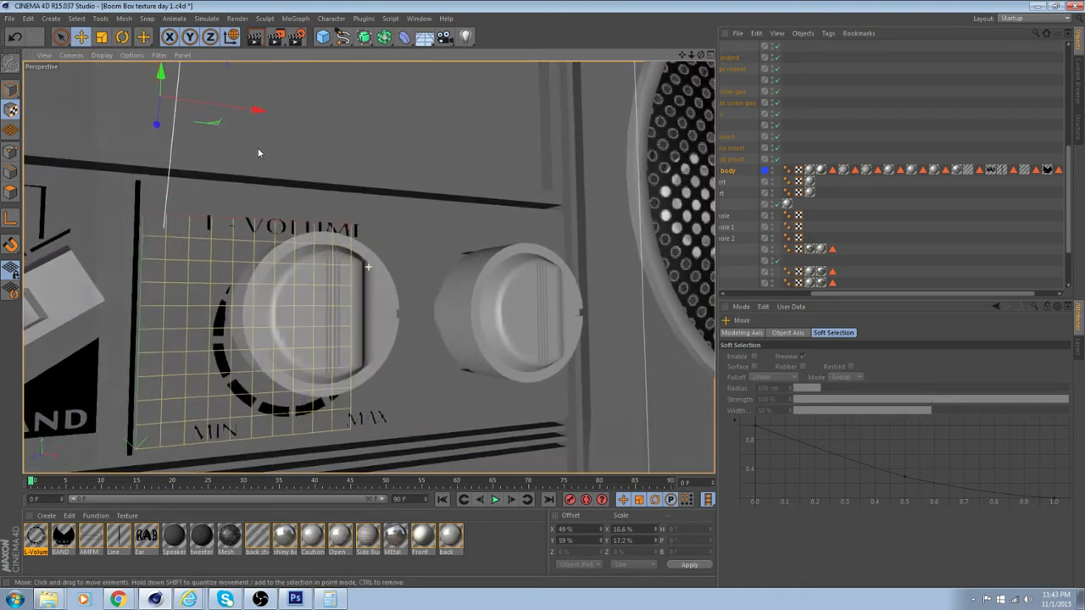
{"action": "left_click_drag", "start_coordinate": [161, 73], "coordinate": [136, 83]}
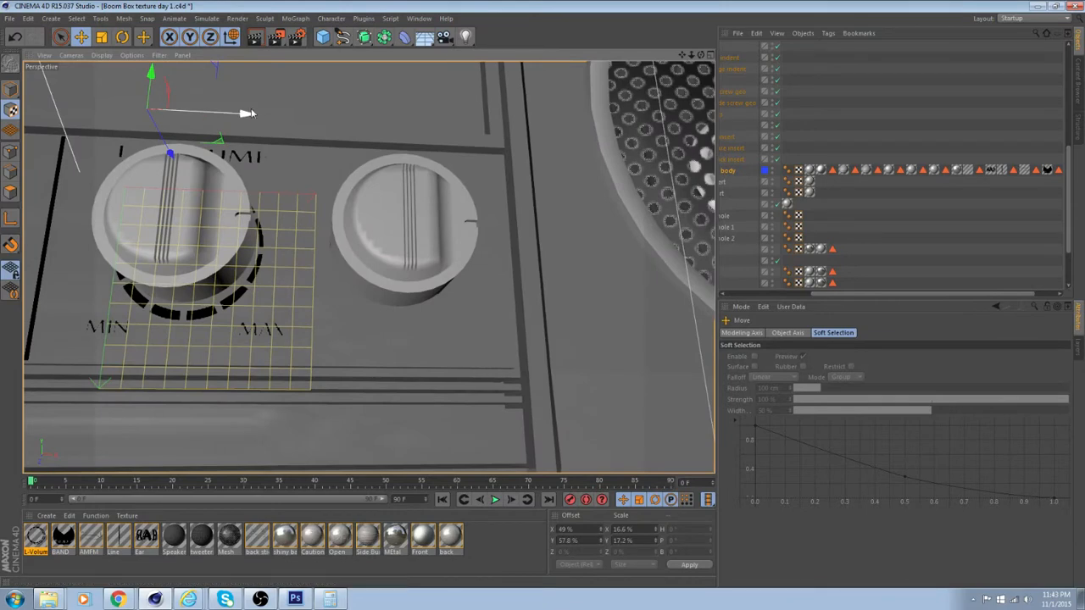
{"action": "left_click_drag", "start_coordinate": [248, 111], "coordinate": [258, 137]}
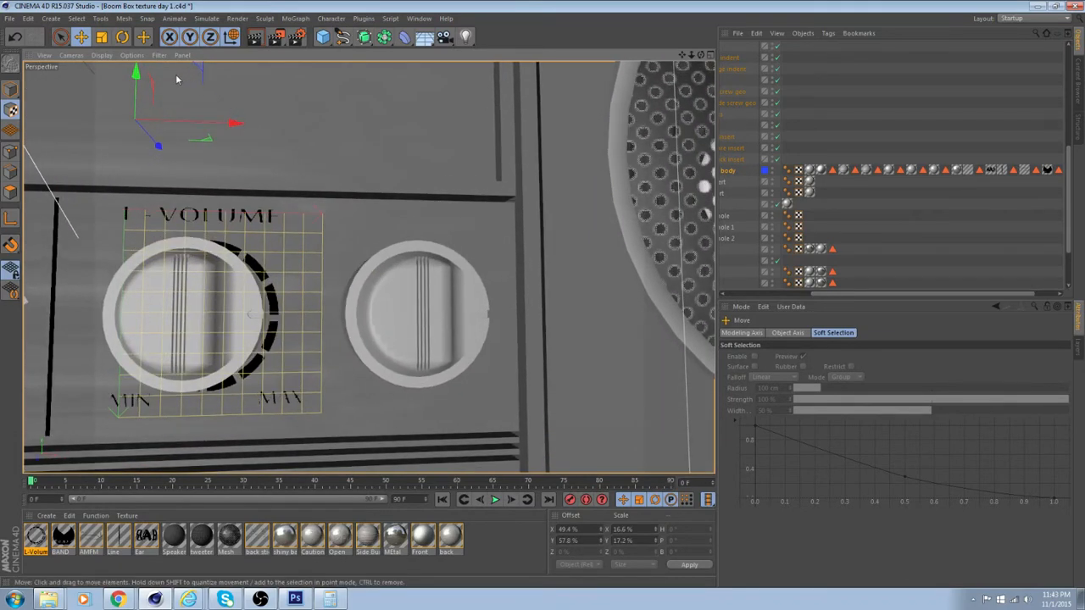
{"action": "left_click_drag", "start_coordinate": [155, 97], "coordinate": [169, 102], "text": "alt"}
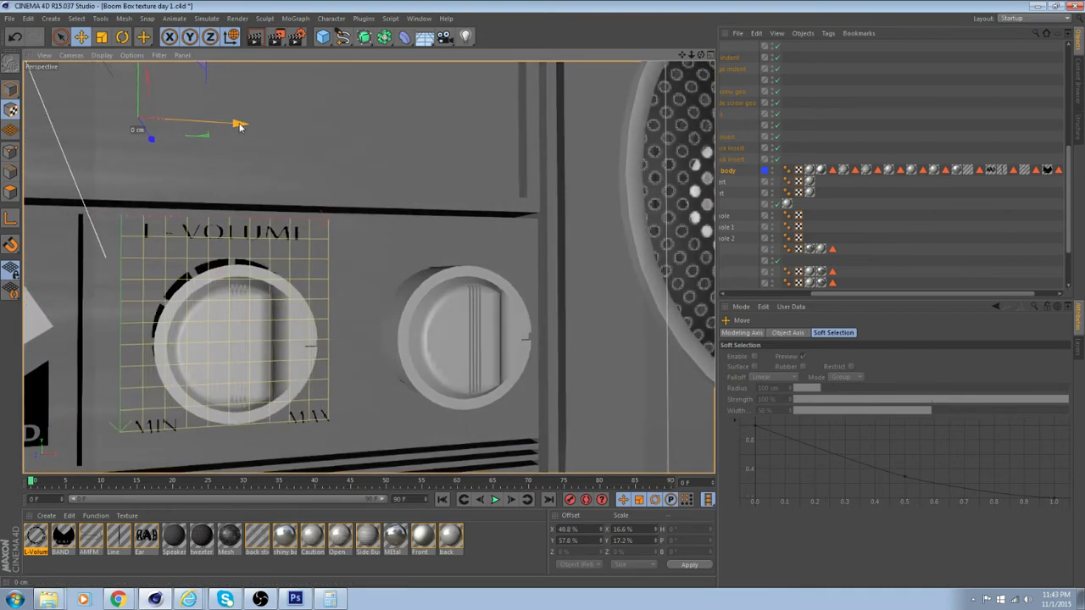
{"action": "mouse_move", "coordinate": [239, 123]}
{"action": "left_mouse_down", "text": "alt"}
{"action": "mouse_move", "coordinate": [285, 157]}
{"action": "mouse_move", "coordinate": [293, 138]}
{"action": "mouse_move", "coordinate": [228, 136]}
{"action": "left_mouse_up", "text": "alt"}
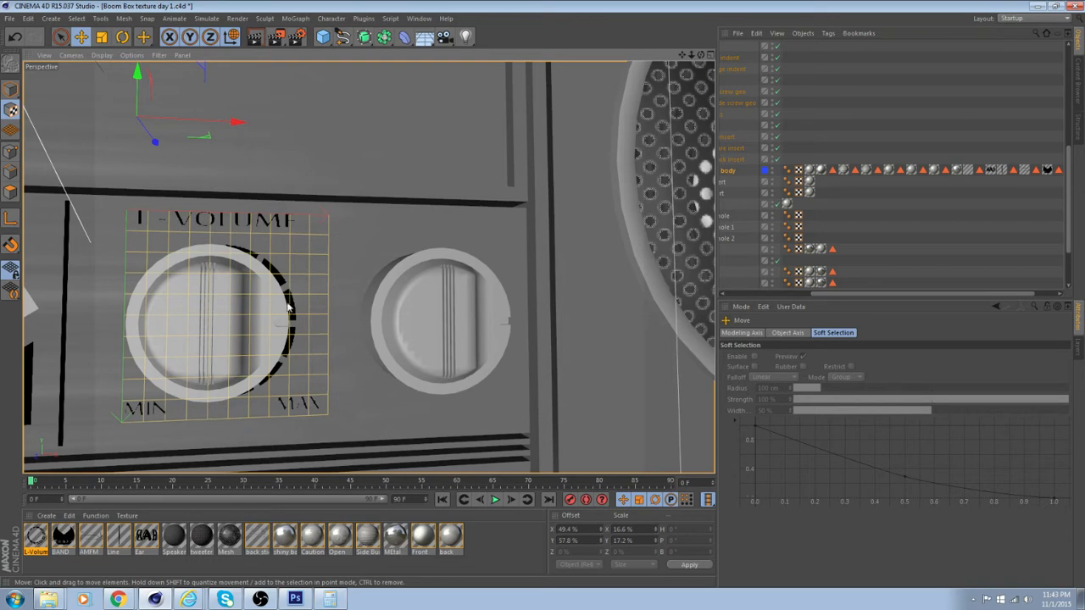
{"action": "left_click_drag", "start_coordinate": [298, 398], "coordinate": [319, 387], "text": "alt"}
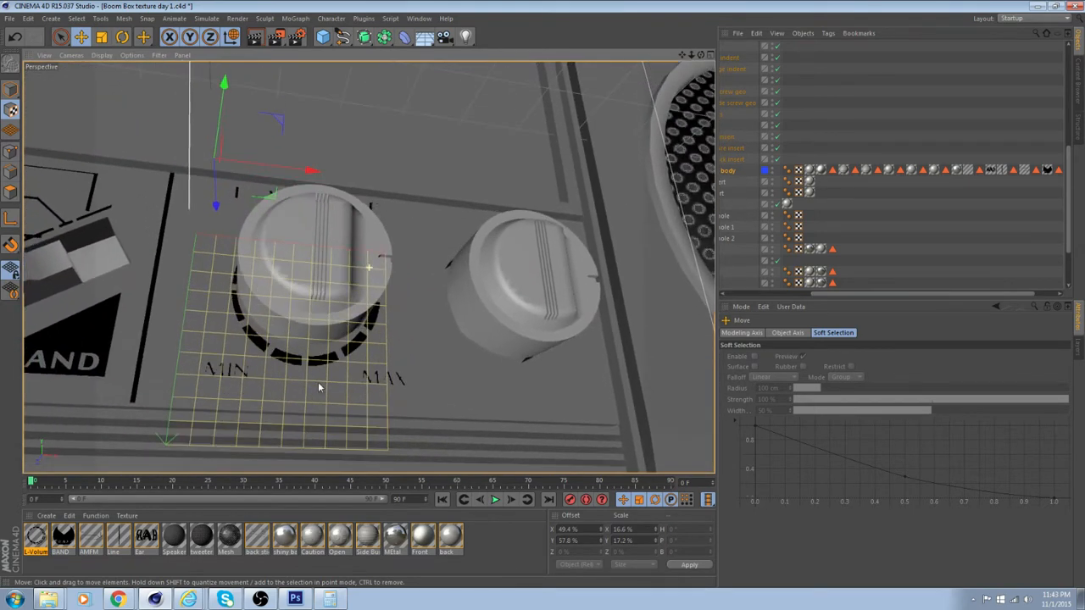
Fine-tune the L-Volume texture around the knob to a scale of about 17.6% by 18.4% and an offset of about 49%, 56.6%
{"action": "left_click_drag", "start_coordinate": [301, 168], "coordinate": [303, 167]}
{"action": "left_click_drag", "start_coordinate": [303, 167], "coordinate": [276, 138], "text": "alt"}
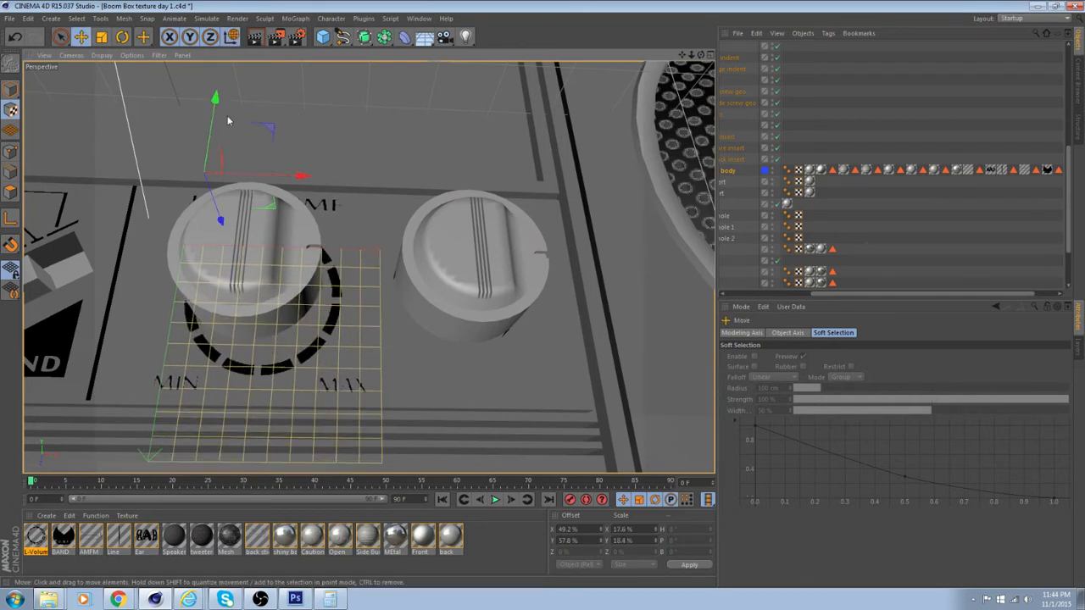
{"action": "left_click_drag", "start_coordinate": [215, 102], "coordinate": [216, 94]}
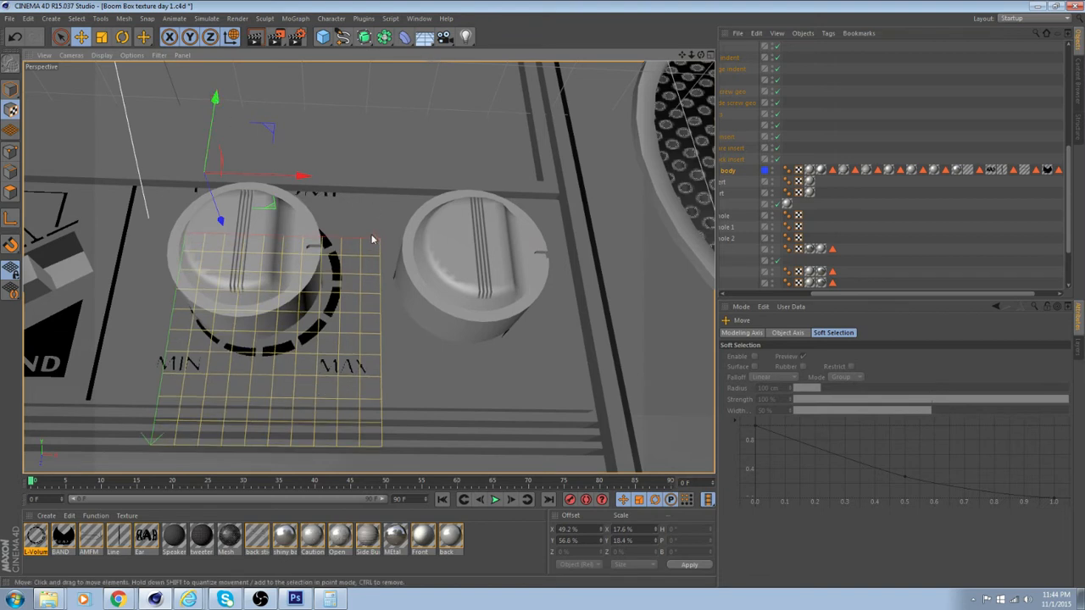
{"action": "left_click_drag", "start_coordinate": [297, 176], "coordinate": [428, 250]}
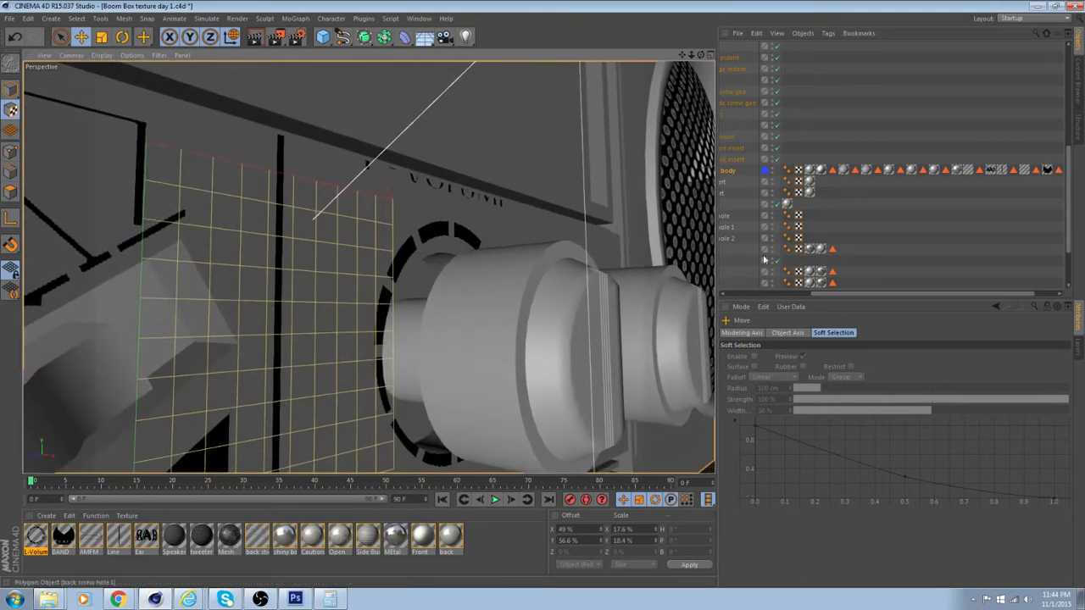
{"action": "left_click_drag", "start_coordinate": [883, 294], "coordinate": [785, 295]}
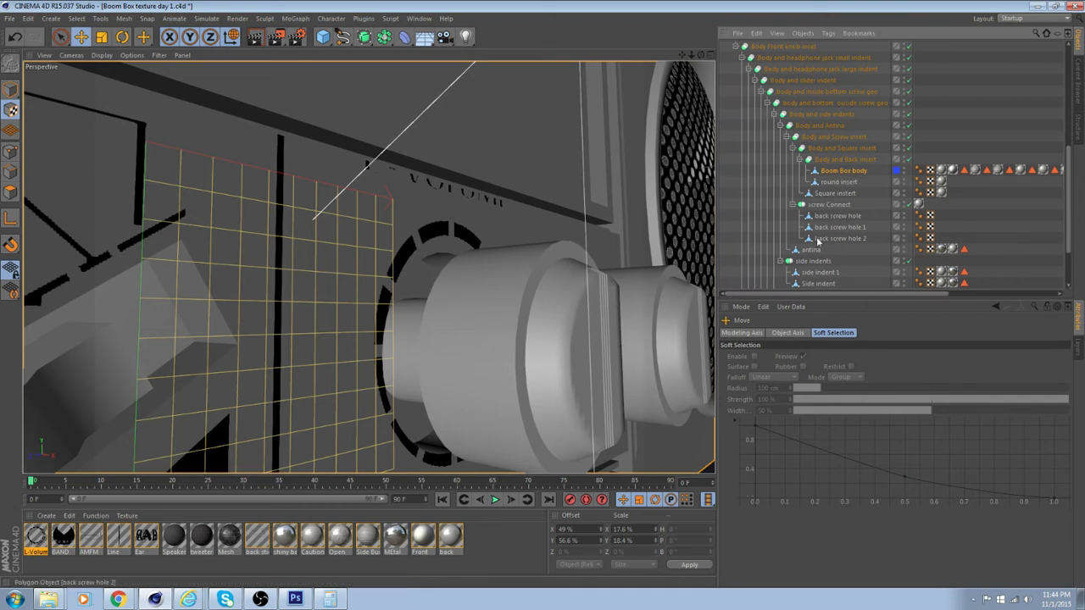
Expand the Front knob Connect group, select the Front knob L.1 object and show its coordinate properties
{"action": "scroll", "coordinate": [807, 147], "scroll_direction": "up", "scroll_amount": 2}
{"action": "left_click", "coordinate": [791, 122]}
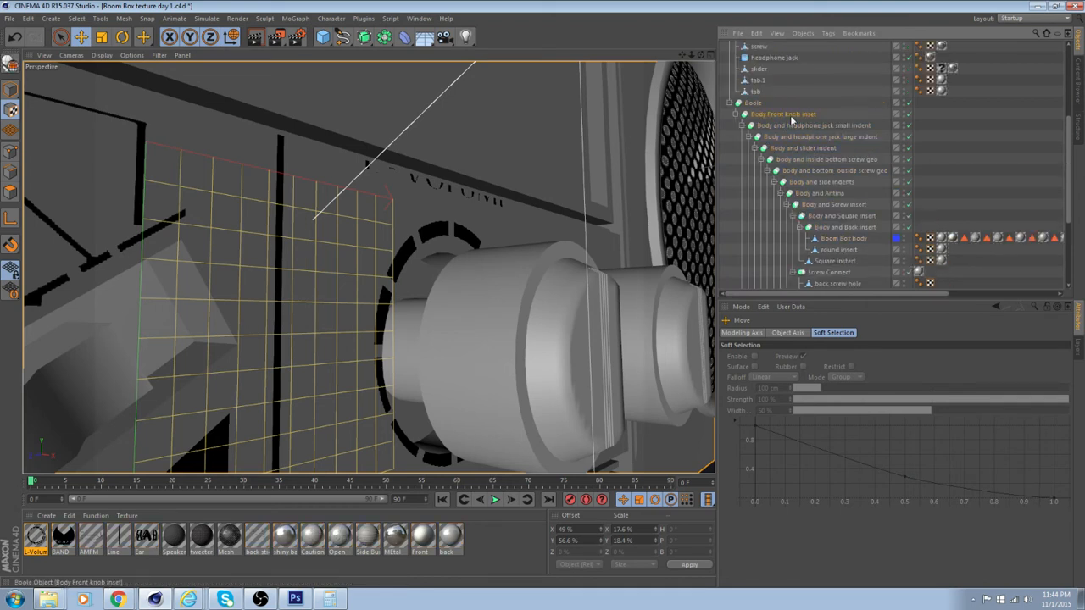
{"action": "scroll", "coordinate": [822, 201], "scroll_direction": "down", "scroll_amount": 4}
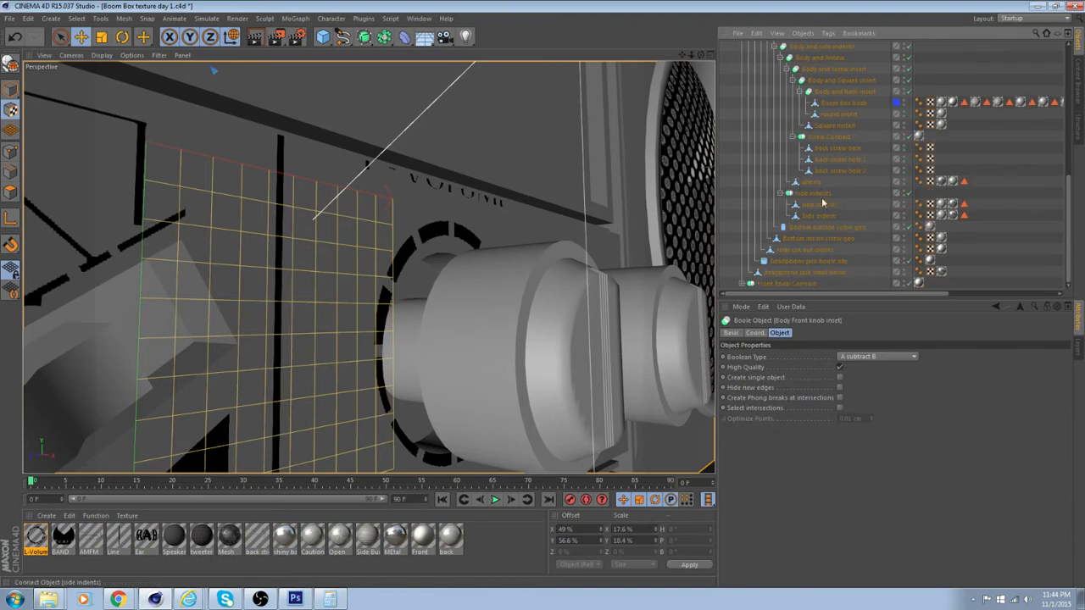
{"action": "left_click", "coordinate": [743, 284]}
{"action": "scroll", "coordinate": [746, 284], "scroll_direction": "down", "scroll_amount": 1}
{"action": "left_click", "coordinate": [786, 274]}
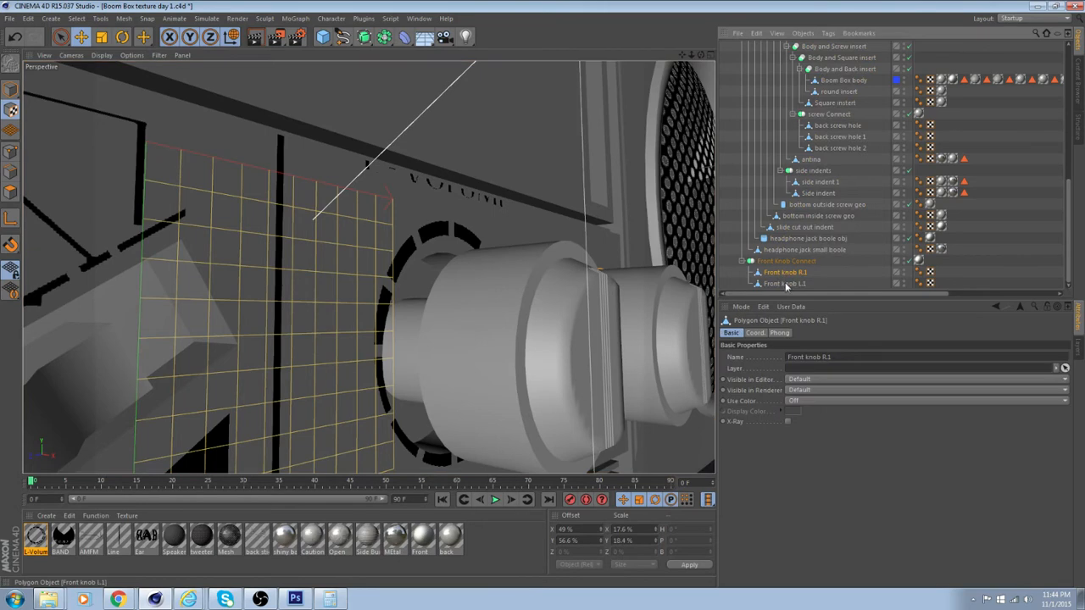
{"action": "left_click_drag", "start_coordinate": [627, 313], "coordinate": [511, 320], "text": "alt"}
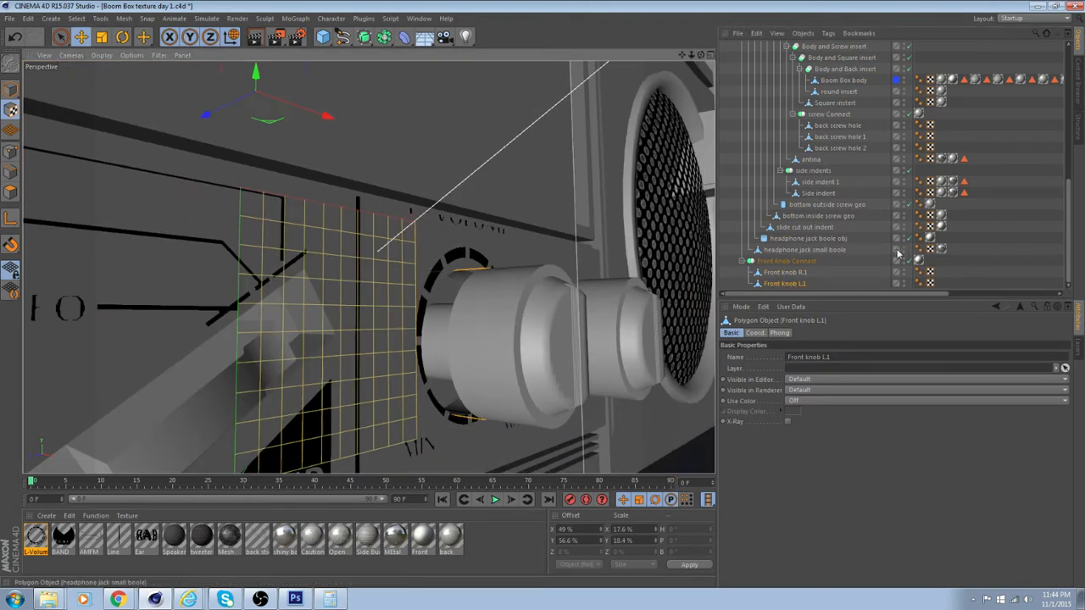
{"action": "left_click", "coordinate": [755, 334]}
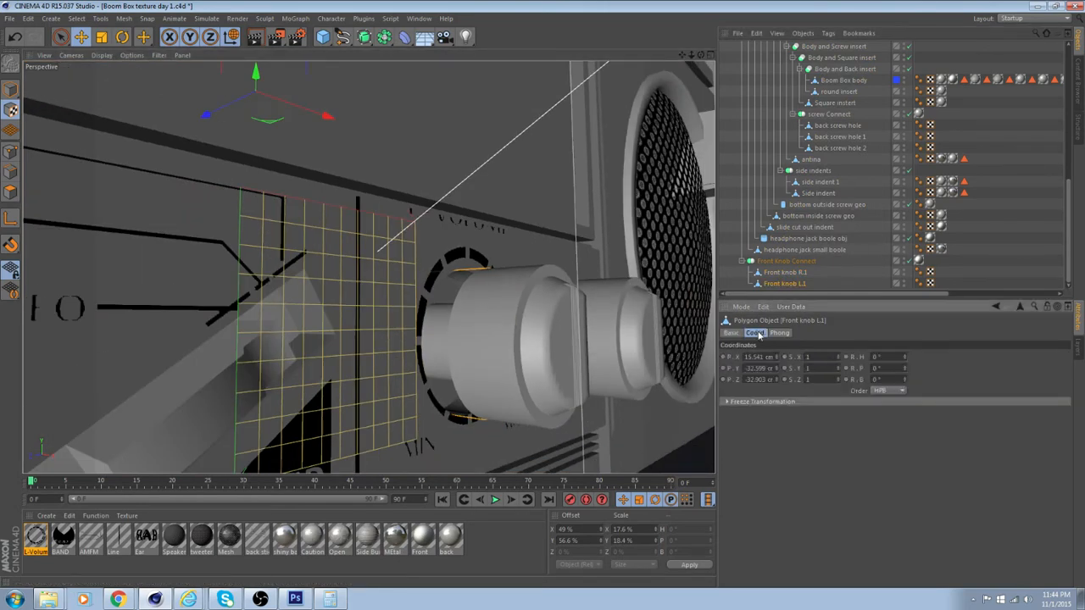
Switch to model mode with the Scale tool and set Front knob L.1's X and Y size to 15 cm
{"action": "left_click_drag", "start_coordinate": [327, 244], "coordinate": [241, 278], "text": "alt"}
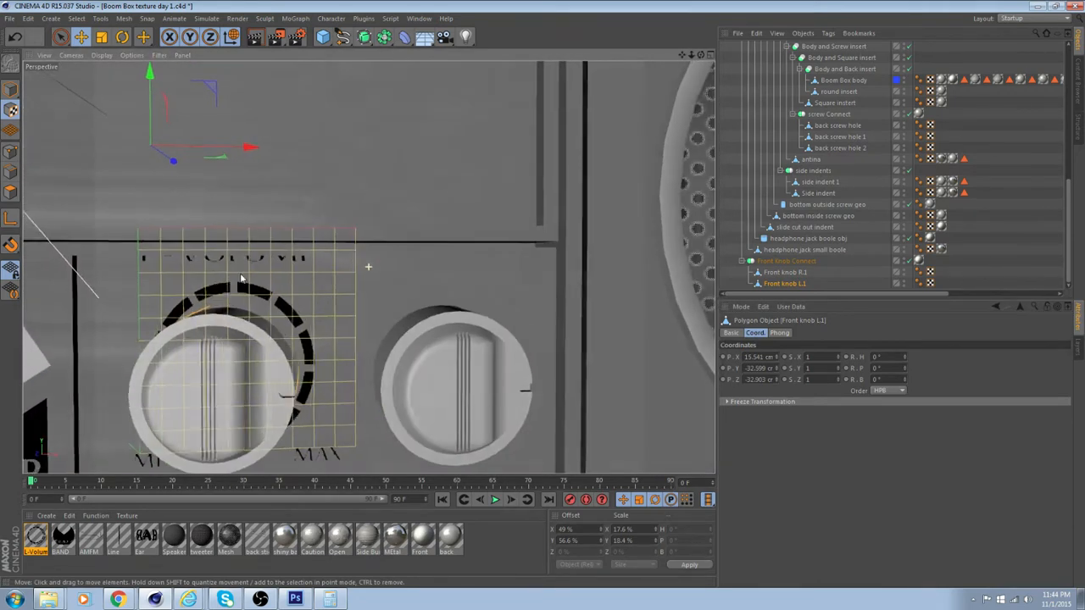
{"action": "left_click", "coordinate": [101, 38]}
{"action": "left_click", "coordinate": [10, 89]}
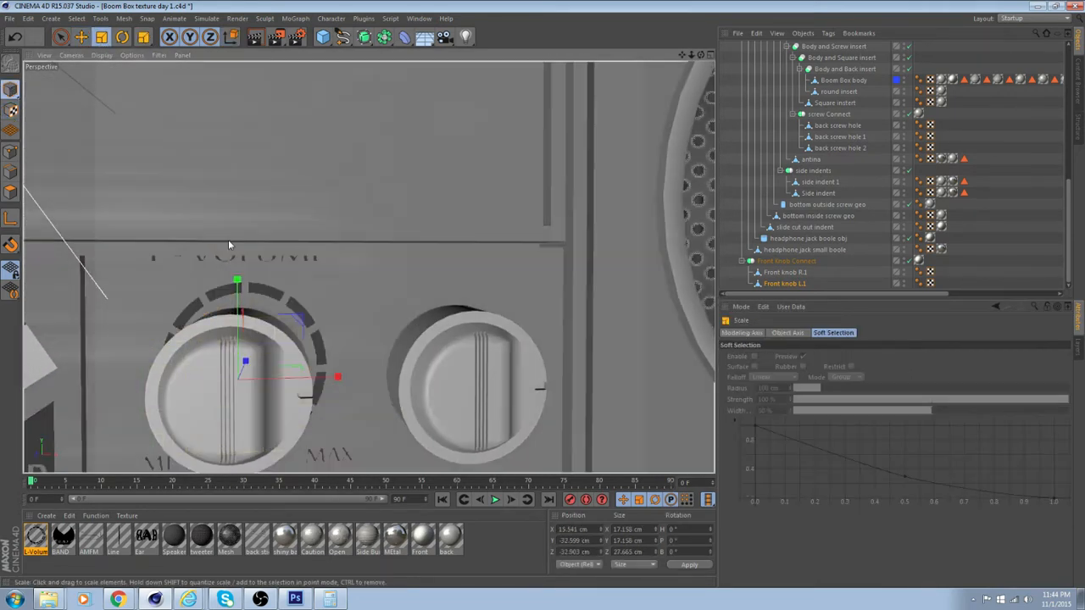
{"action": "middle_click_drag", "start_coordinate": [314, 326], "coordinate": [357, 241], "text": "alt"}
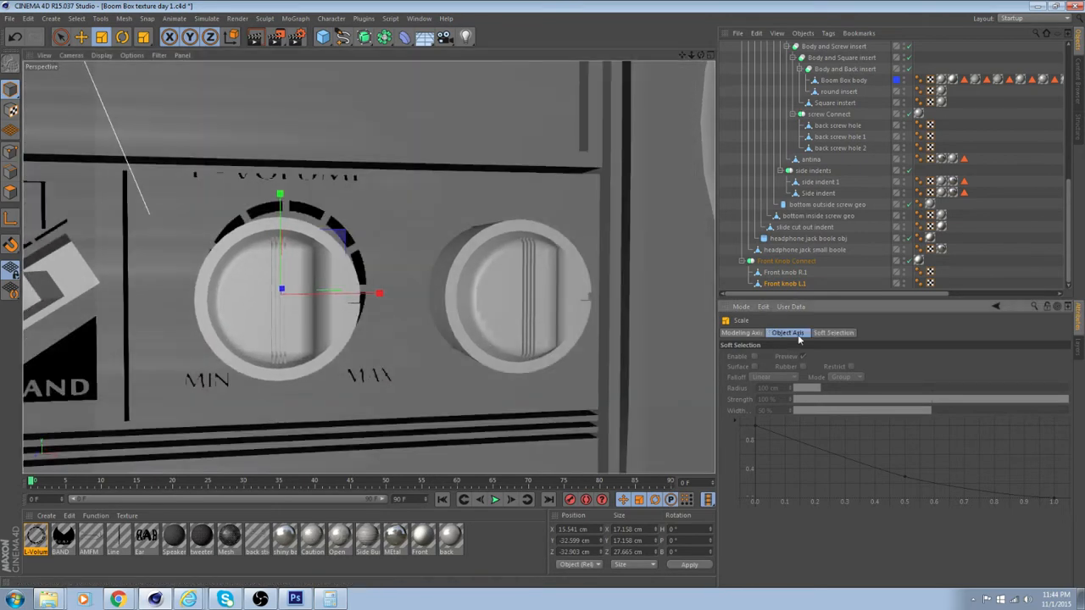
{"action": "left_click", "coordinate": [742, 333]}
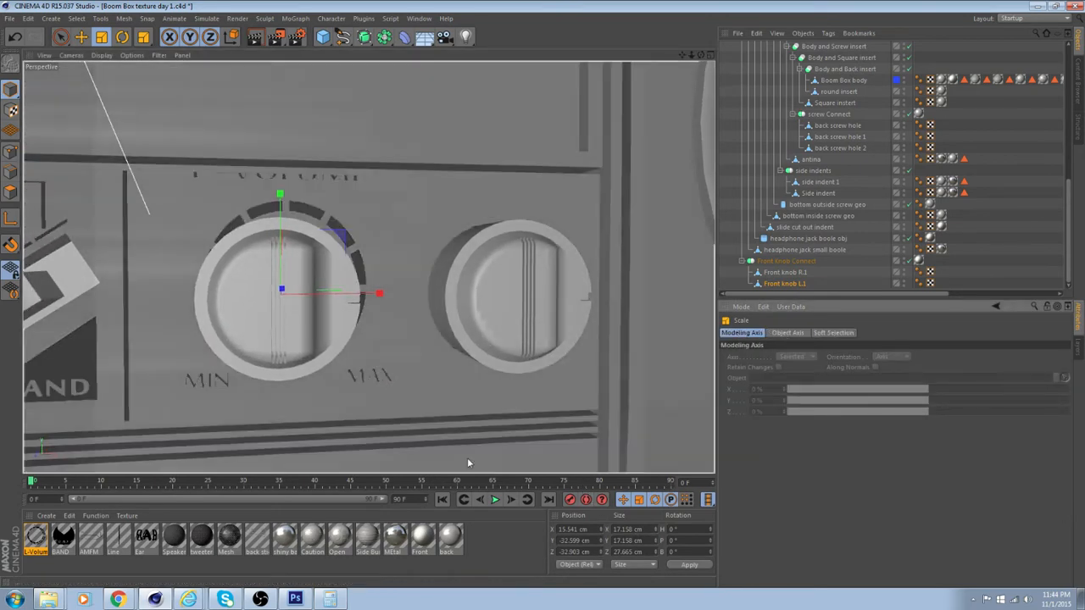
{"action": "left_click_drag", "start_coordinate": [467, 457], "coordinate": [416, 388], "text": "alt"}
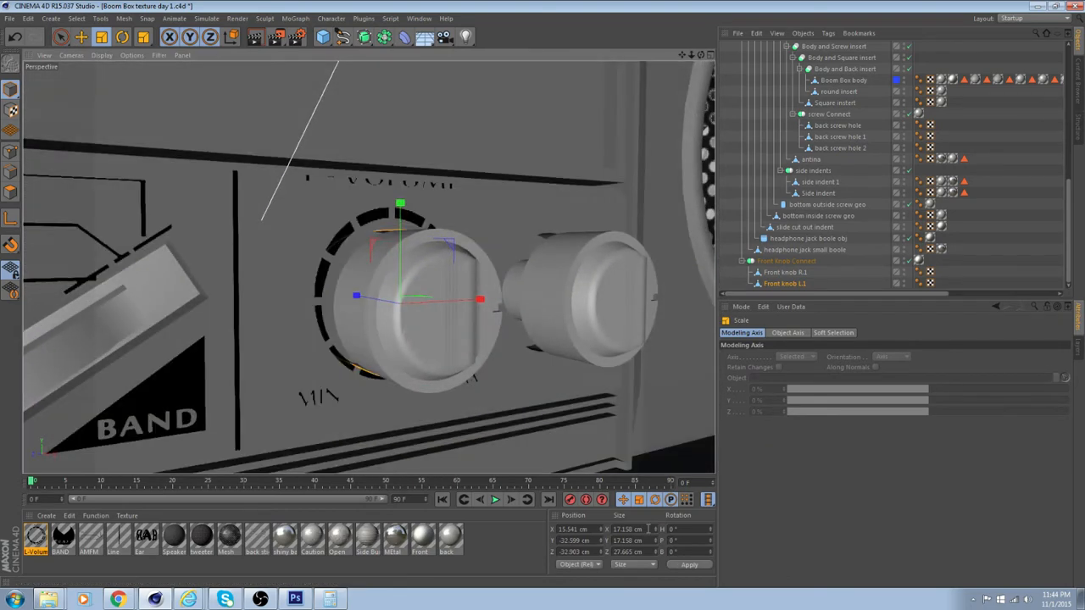
{"action": "left_click", "coordinate": [619, 529]}
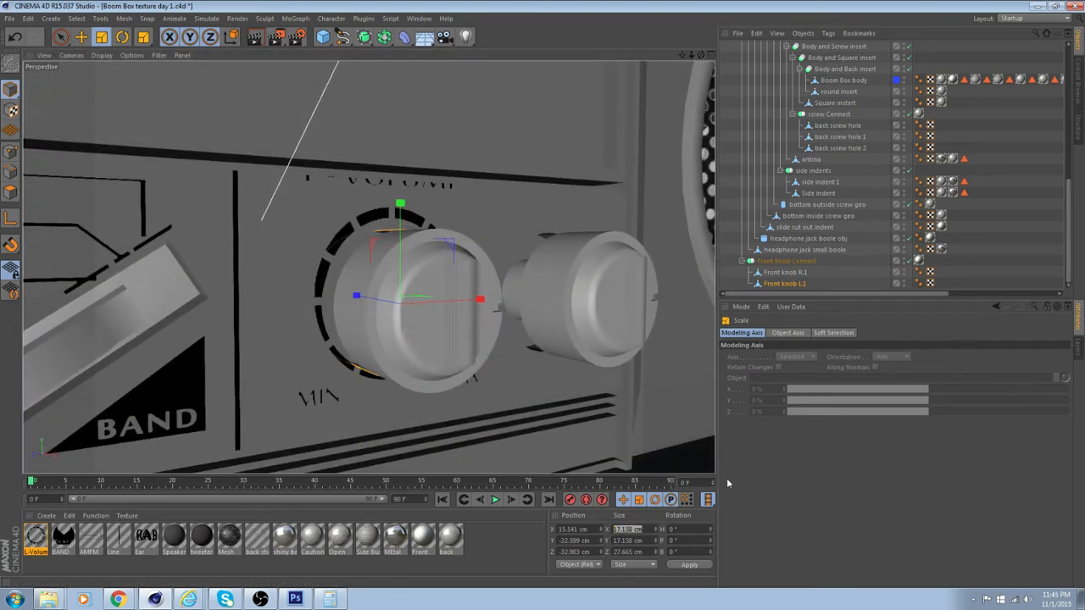
{"action": "type", "text": "1"}
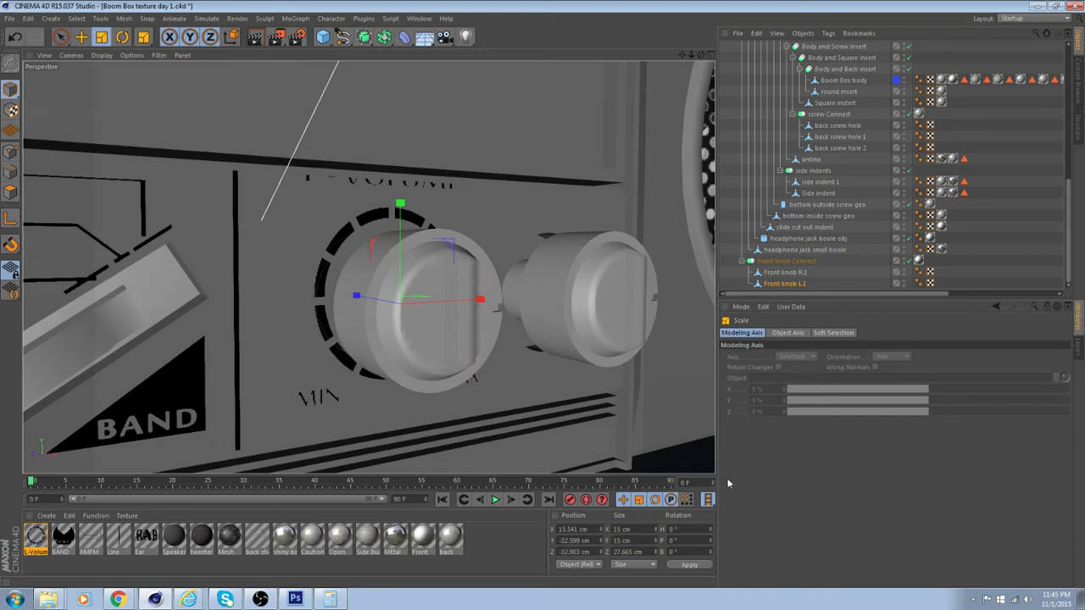
Select Front knob R.1 and set its X and Y size to 15 cm
{"action": "left_click_drag", "start_coordinate": [489, 428], "coordinate": [508, 356], "text": "alt"}
{"action": "scroll", "coordinate": [497, 350], "scroll_direction": "up", "scroll_amount": 4}
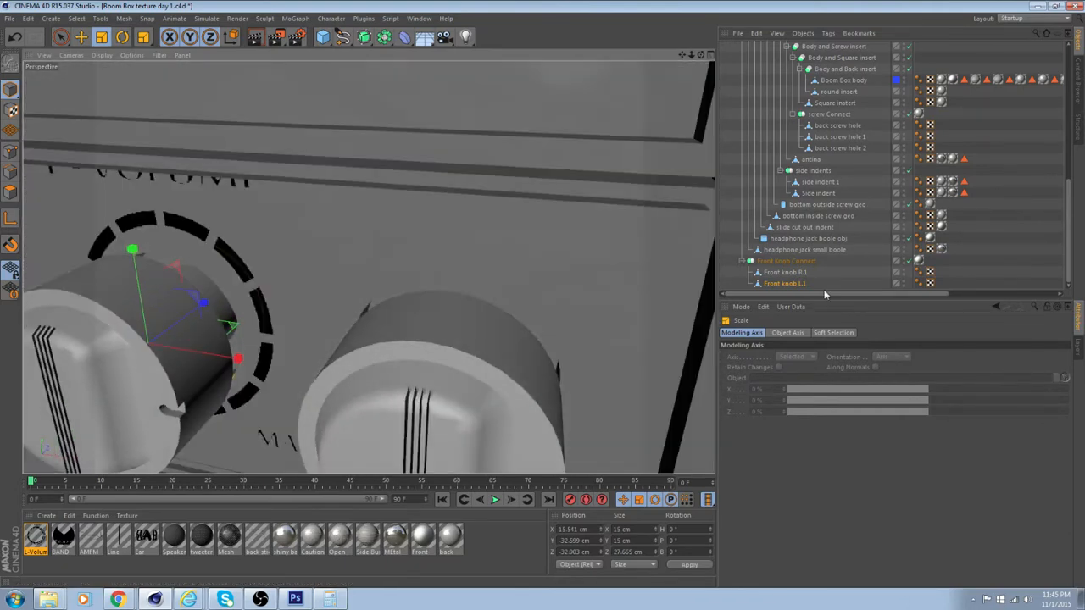
{"action": "left_click", "coordinate": [785, 272]}
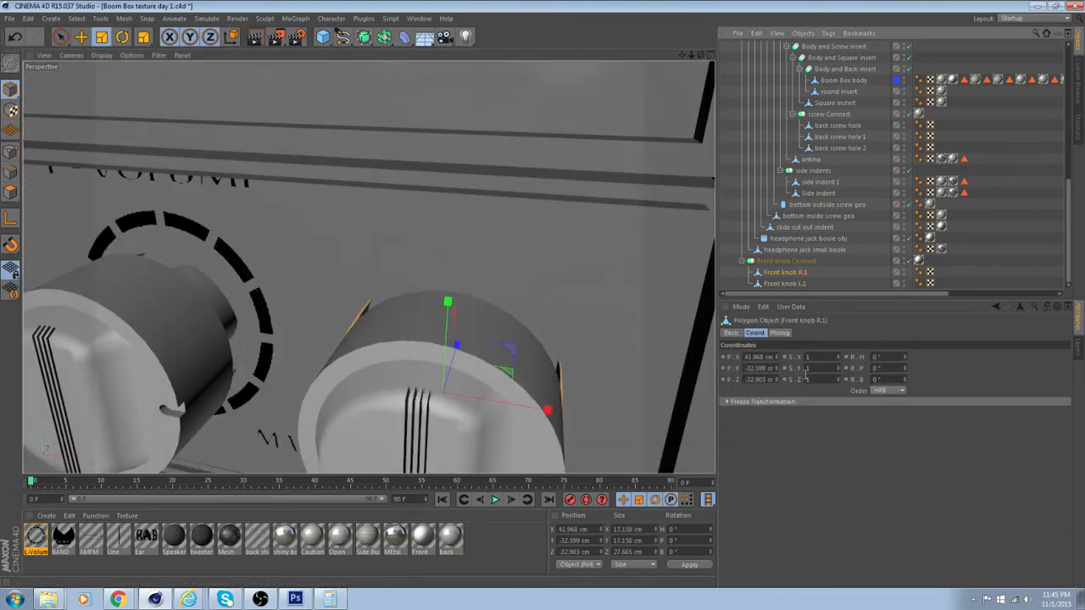
{"action": "left_click", "coordinate": [628, 530]}
{"action": "type", "text": "15"}
{"action": "key", "text": "Tab"}
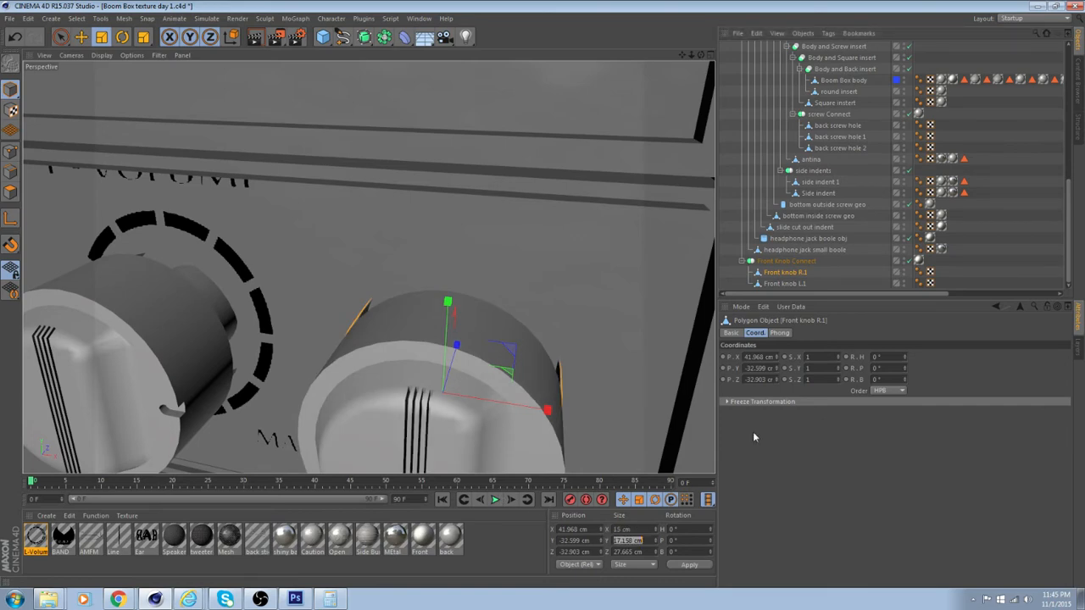
{"action": "type", "text": "15"}
{"action": "key", "text": "Return"}
Select the L-Volume texture tag on the Boom Box body and switch to texture mode
{"action": "left_click_drag", "start_coordinate": [368, 266], "coordinate": [529, 312], "text": "alt"}
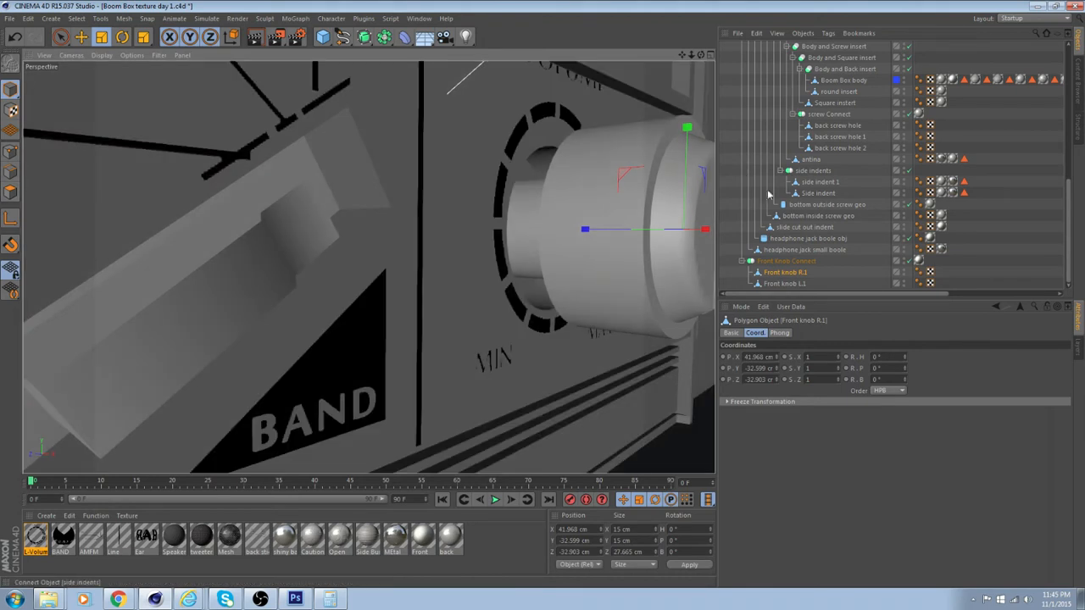
{"action": "scroll", "coordinate": [963, 133], "scroll_direction": "up", "scroll_amount": 3}
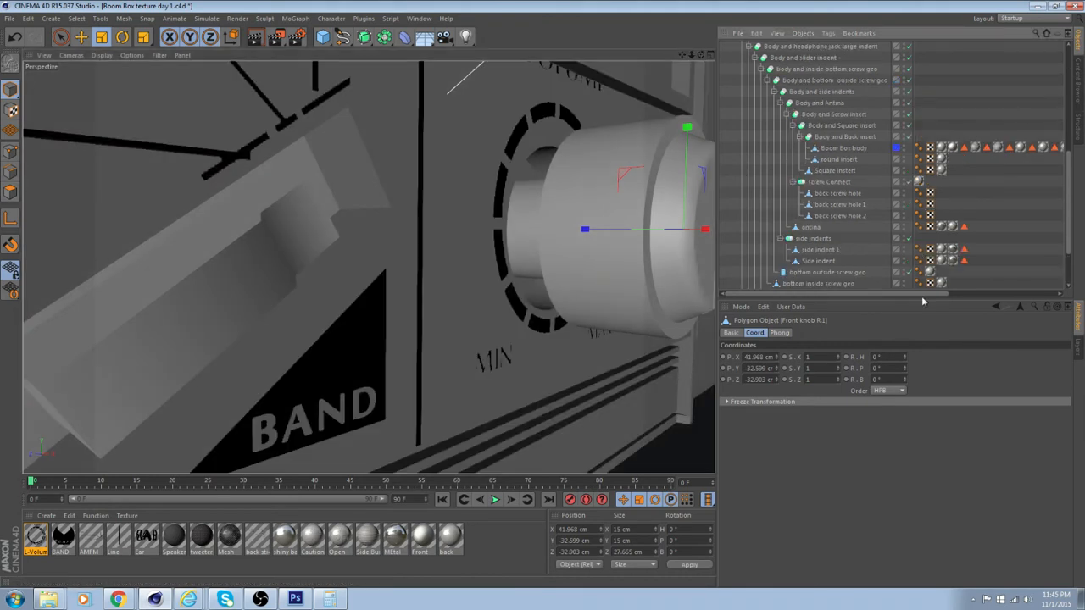
{"action": "left_click_drag", "start_coordinate": [923, 295], "coordinate": [1034, 294]}
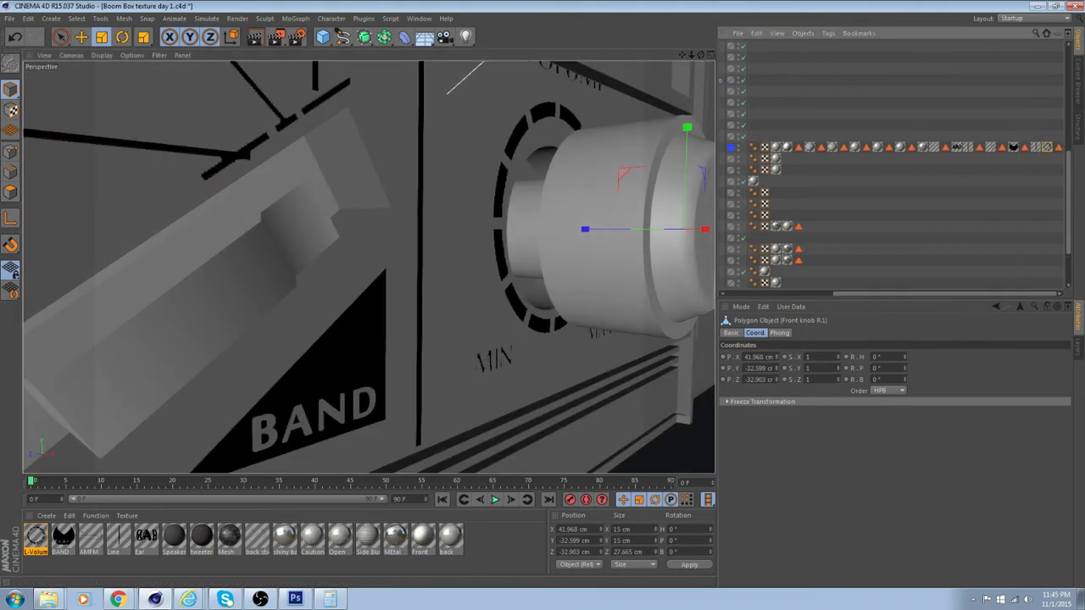
{"action": "left_click", "coordinate": [1047, 148]}
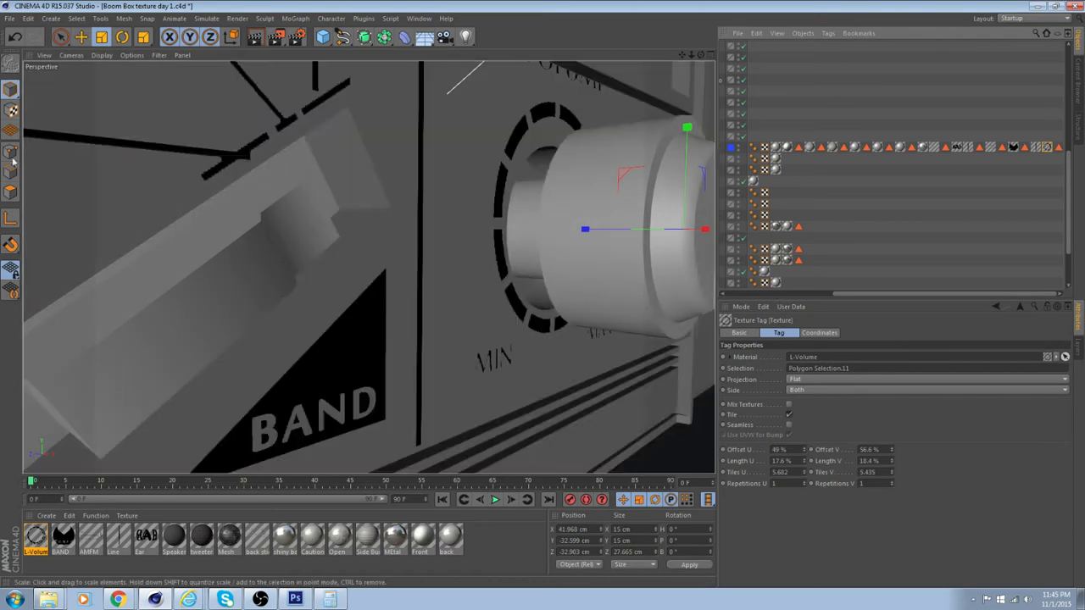
{"action": "left_click", "coordinate": [9, 110]}
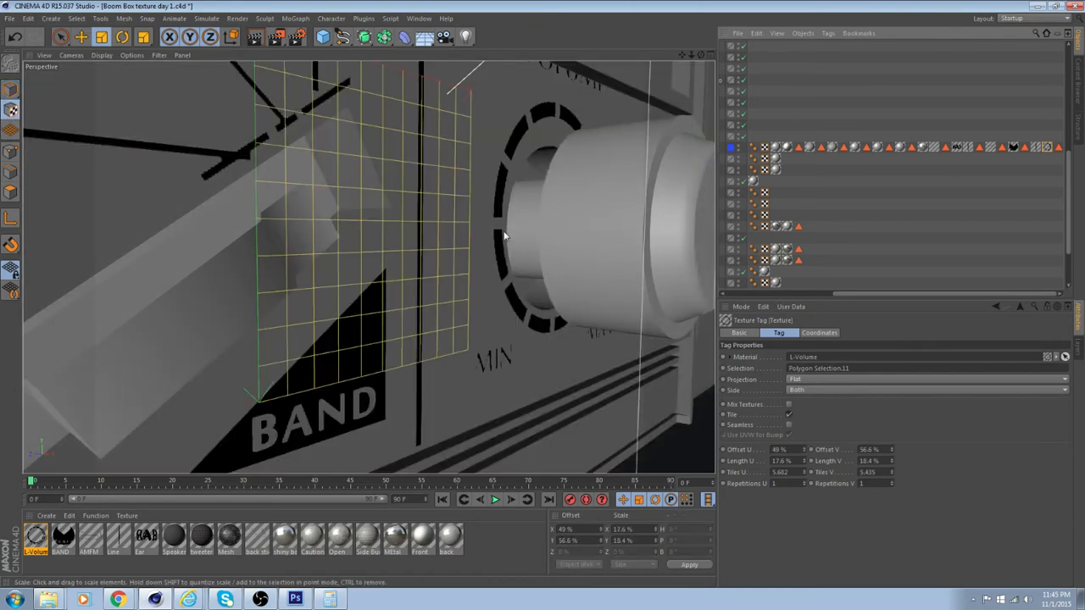
{"action": "left_click_drag", "start_coordinate": [503, 233], "coordinate": [402, 225], "text": "alt"}
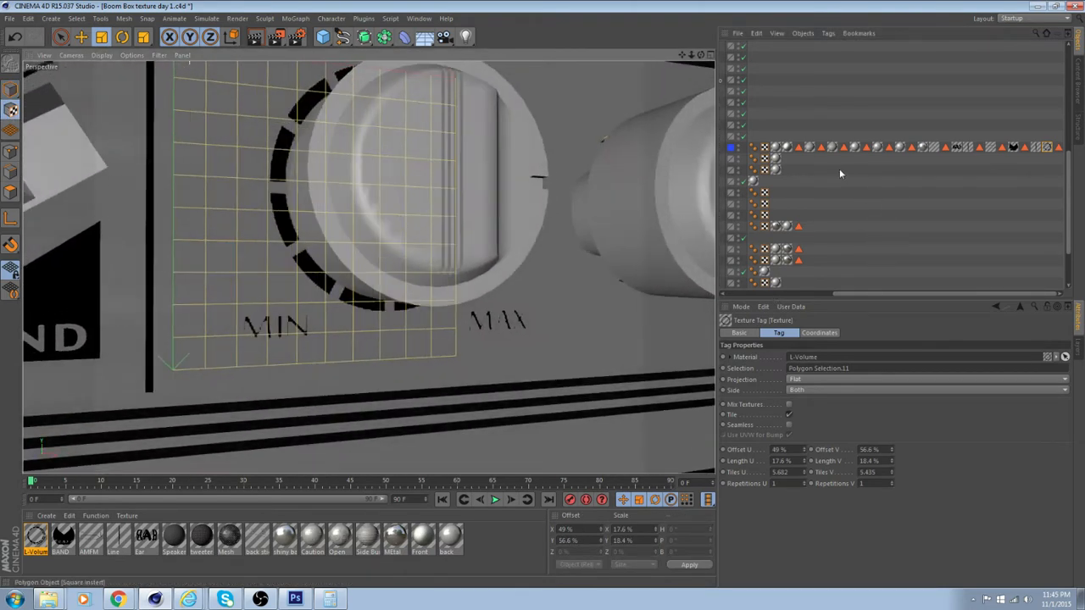
{"action": "left_click_drag", "start_coordinate": [466, 183], "coordinate": [356, 243], "text": "alt"}
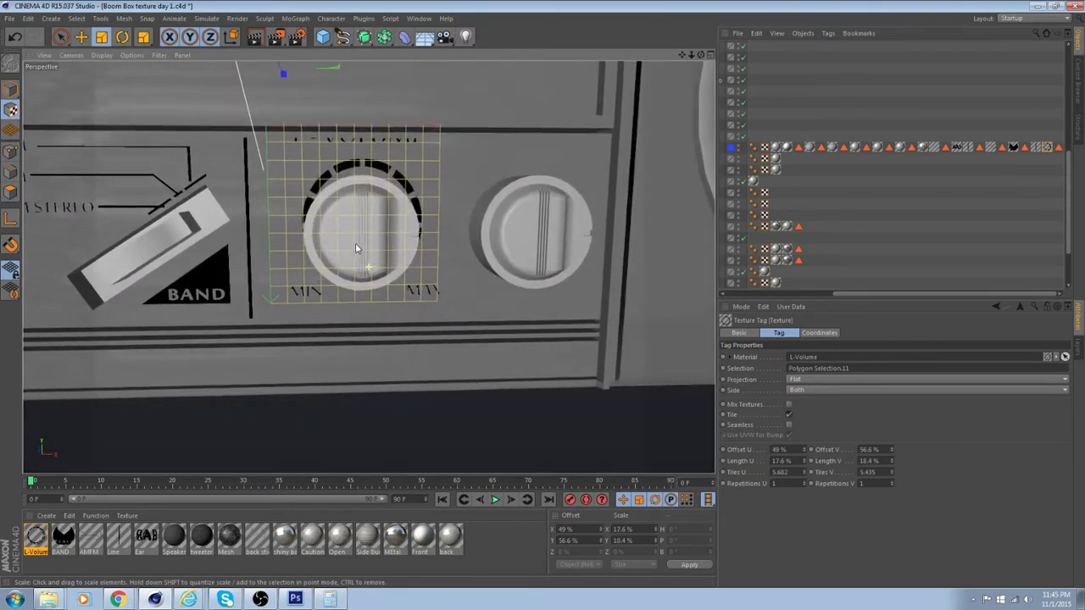
Move the L-Volume texture slightly down around the first knob to a Y offset of about 57%
{"action": "left_click", "coordinate": [79, 37]}
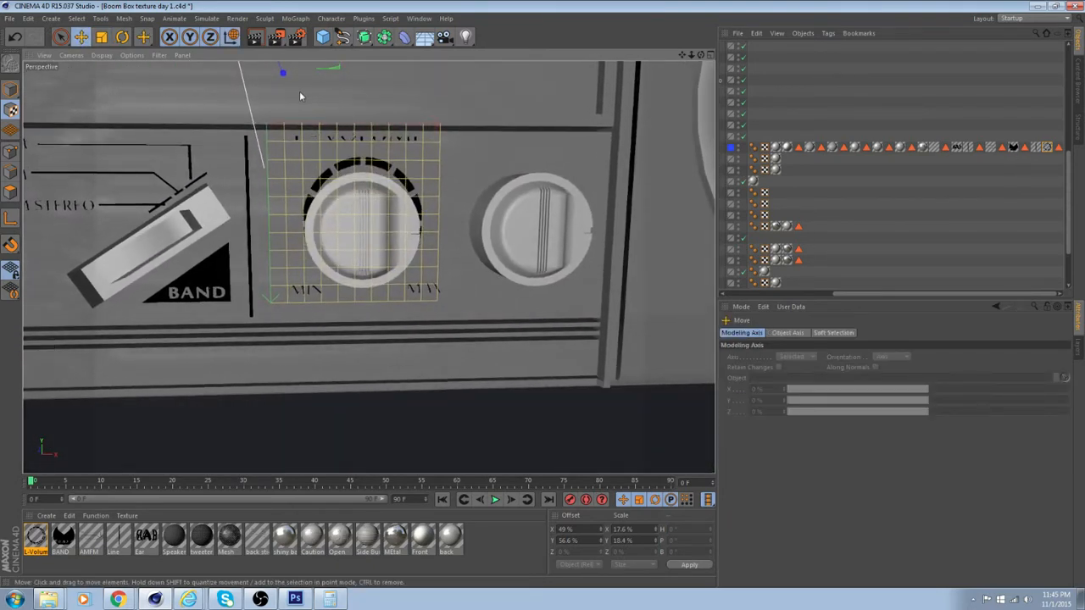
{"action": "middle_click_drag", "start_coordinate": [332, 89], "coordinate": [366, 164], "text": "alt"}
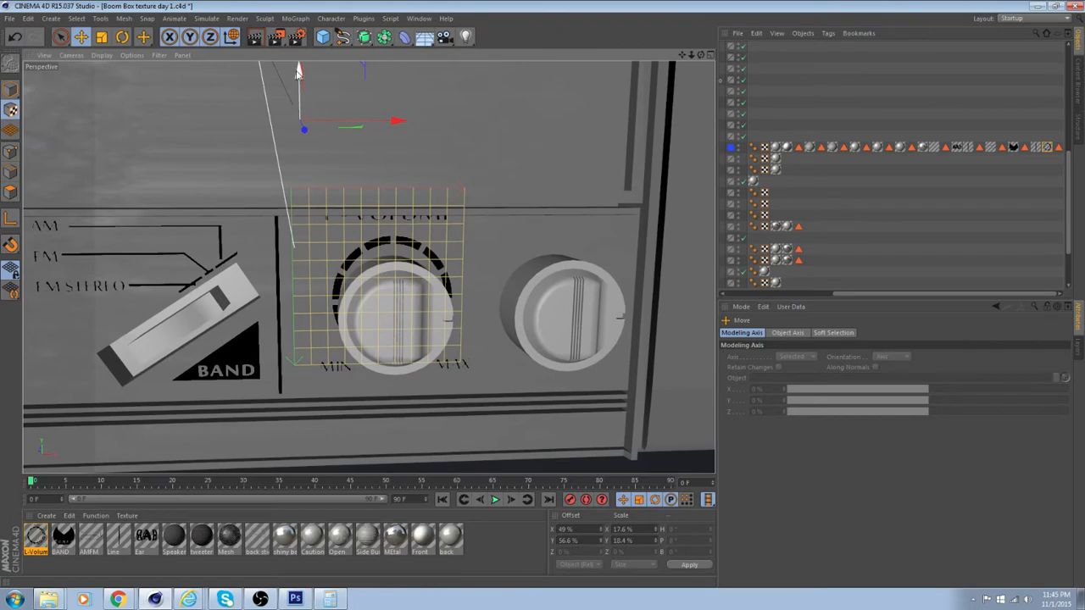
{"action": "left_click_drag", "start_coordinate": [297, 71], "coordinate": [296, 77]}
{"action": "scroll", "coordinate": [394, 252], "scroll_direction": "up", "scroll_amount": 3}
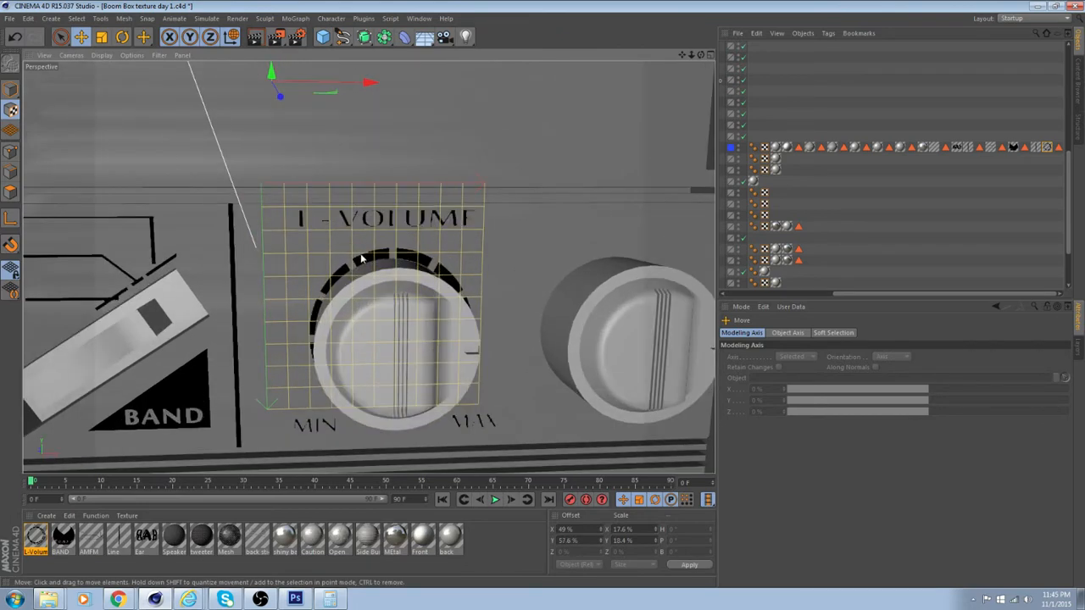
{"action": "left_click_drag", "start_coordinate": [361, 258], "coordinate": [463, 198], "text": "alt"}
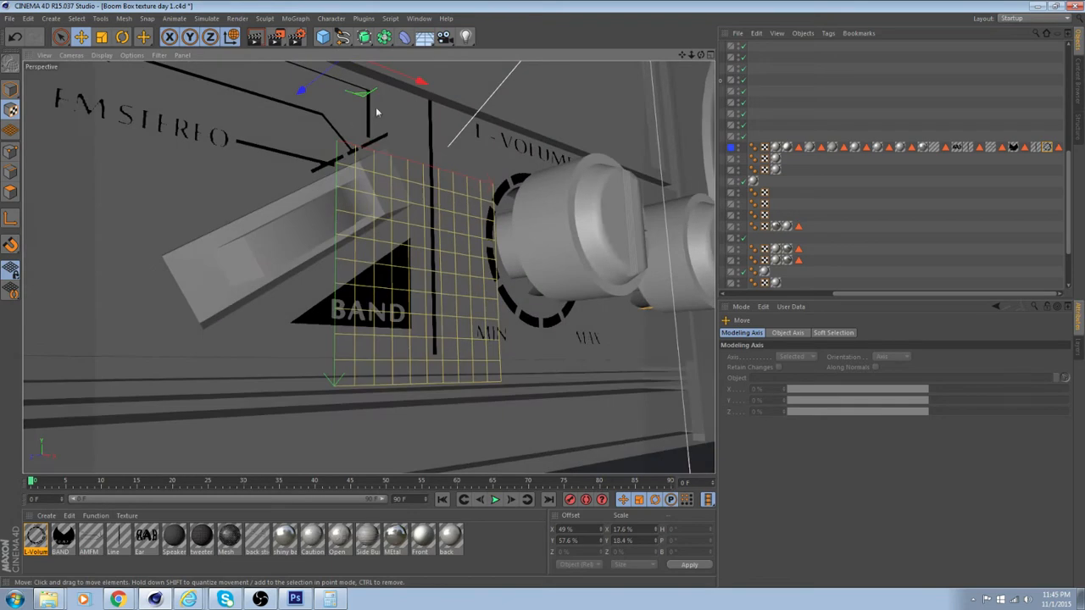
{"action": "left_click_drag", "start_coordinate": [377, 111], "coordinate": [407, 129], "text": "alt"}
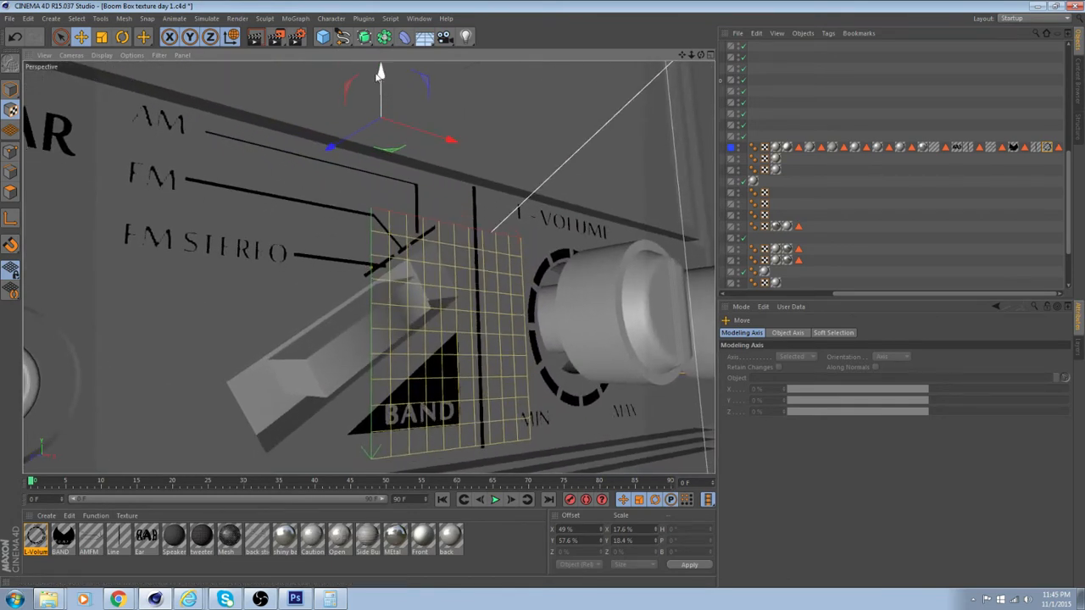
{"action": "left_click_drag", "start_coordinate": [380, 74], "coordinate": [380, 68]}
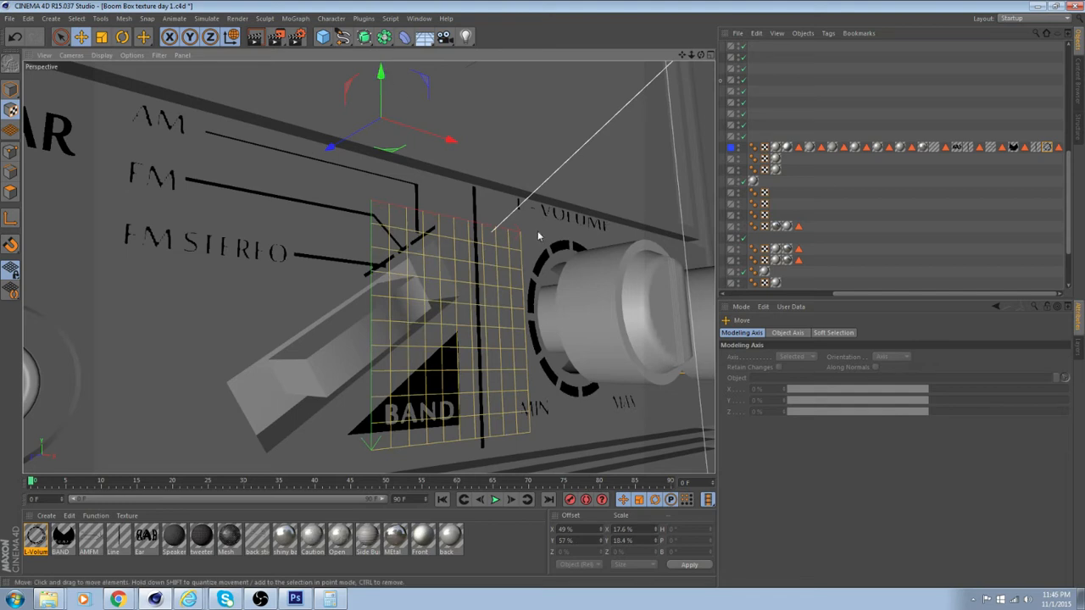
Open the Tiles U value of the L-Volume texture tag for editing
{"action": "left_click", "coordinate": [1046, 148]}
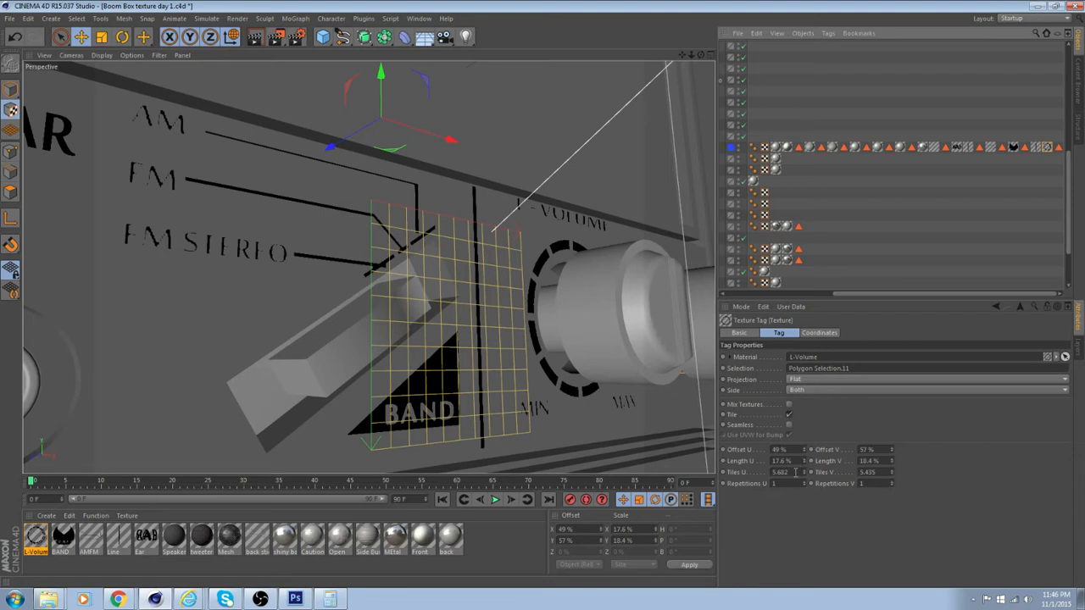
{"action": "double_click", "coordinate": [796, 472]}
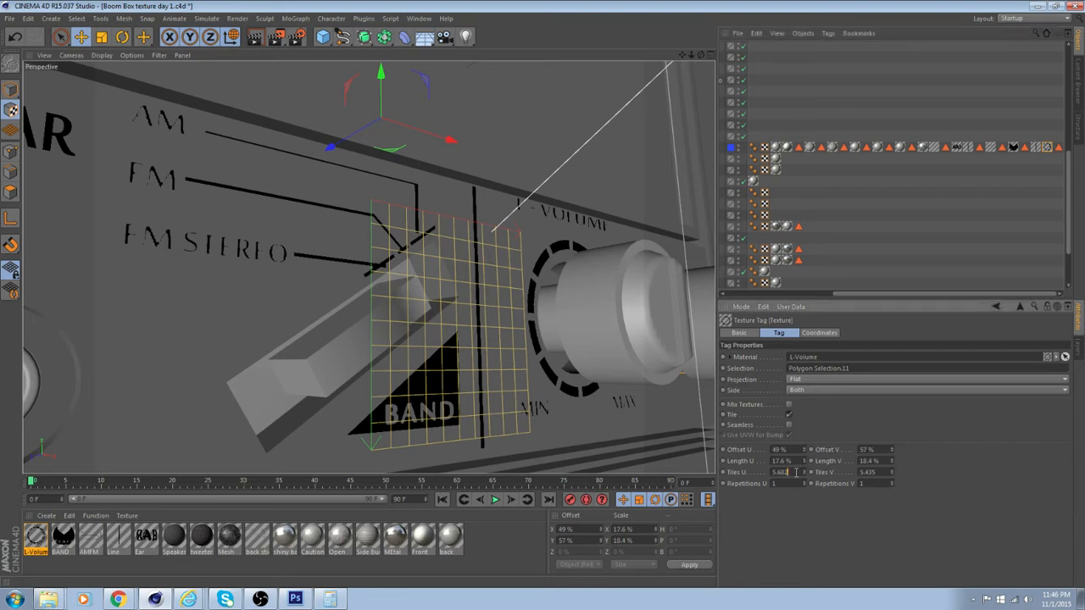
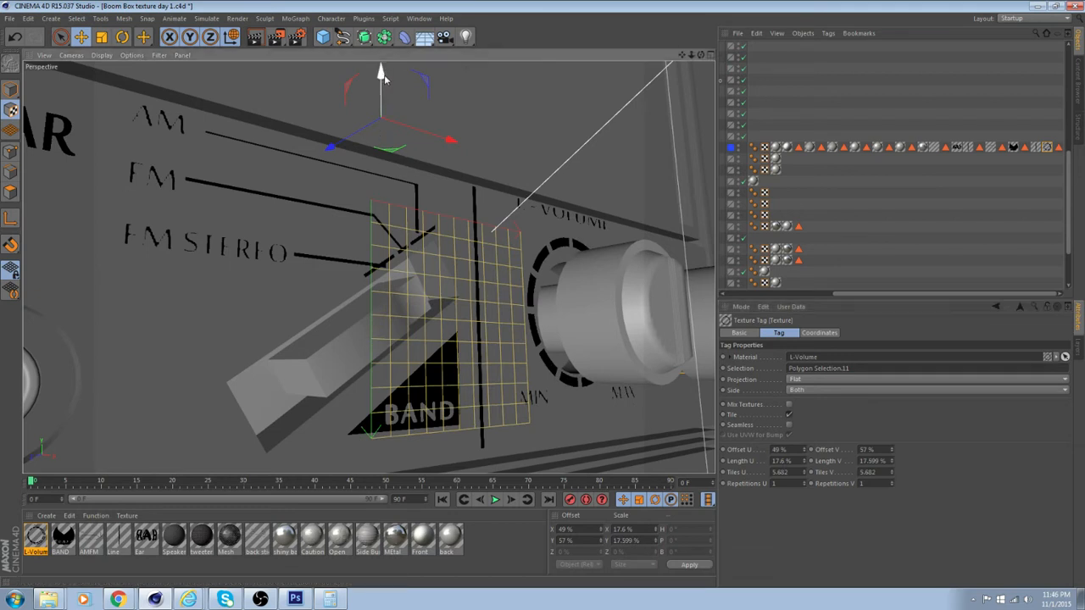
Move the L-Volume texture slightly down around the first knob to a V offset of 57.6%
{"action": "left_click_drag", "start_coordinate": [384, 75], "coordinate": [386, 81]}
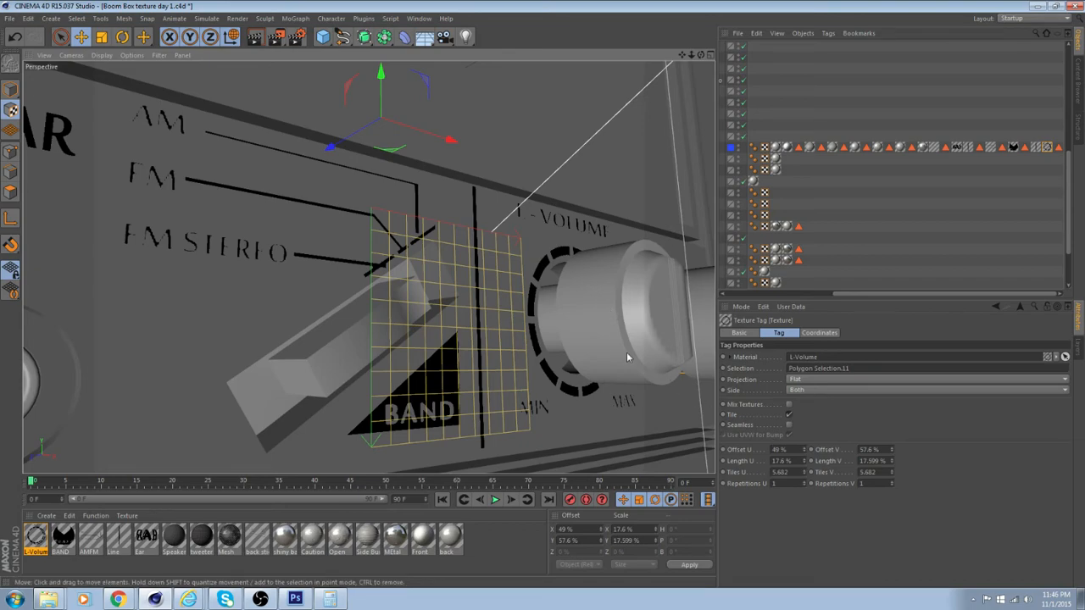
{"action": "left_click_drag", "start_coordinate": [626, 352], "coordinate": [651, 366], "text": "alt"}
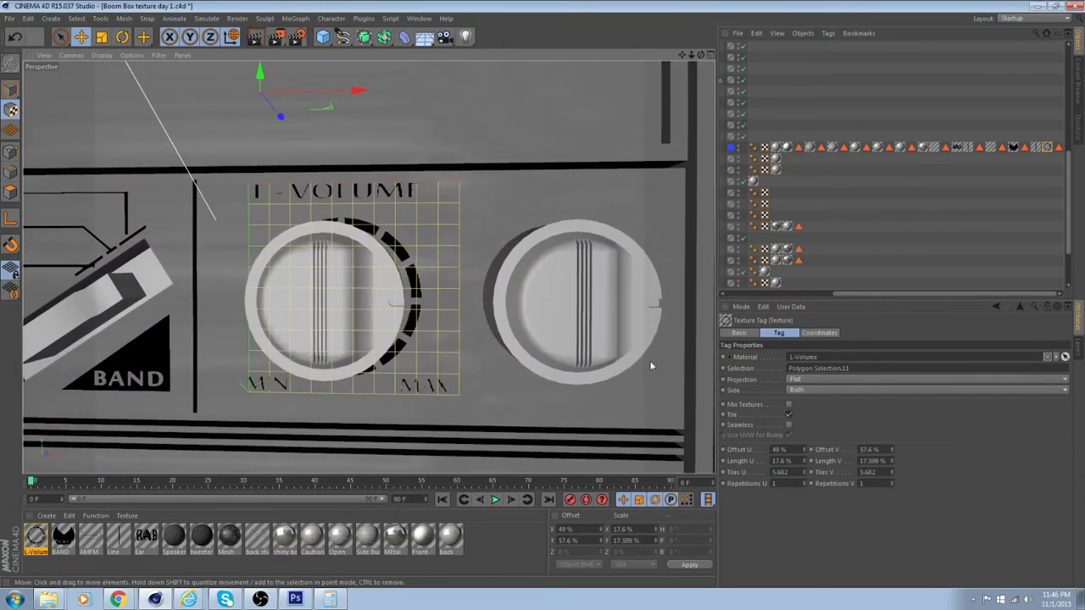
Switch to model mode and examine how the L-Volume dial ring and labels sit around the first knob from several angles
{"action": "left_click", "coordinate": [10, 89]}
{"action": "left_click_drag", "start_coordinate": [276, 229], "coordinate": [416, 205], "text": "alt"}
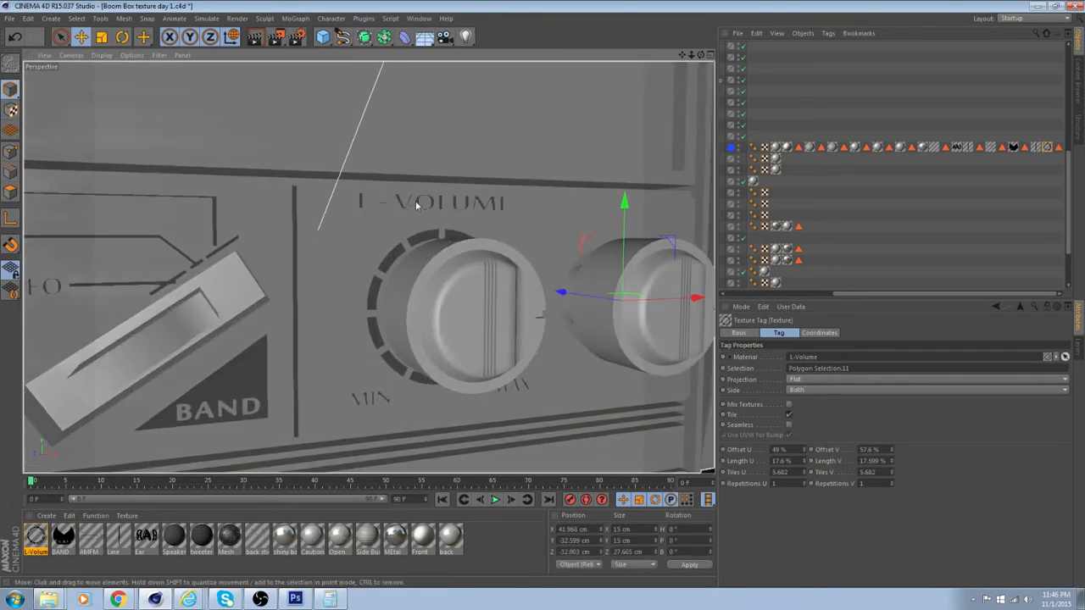
{"action": "left_click_drag", "start_coordinate": [417, 408], "coordinate": [489, 277], "text": "alt"}
{"action": "left_click_drag", "start_coordinate": [438, 228], "coordinate": [391, 302], "text": "alt"}
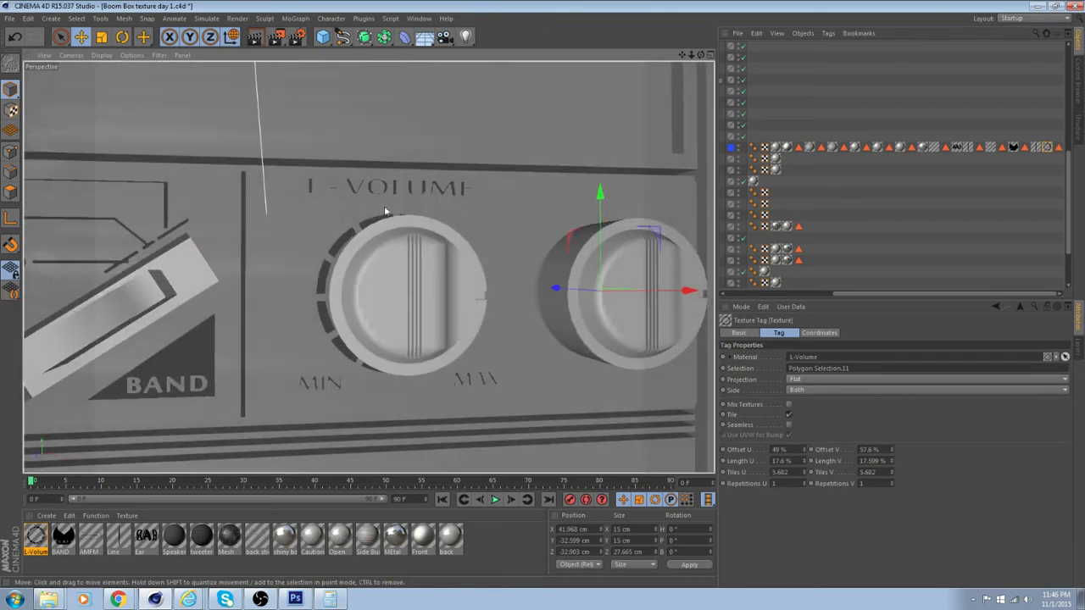
{"action": "left_click_drag", "start_coordinate": [384, 219], "coordinate": [400, 182], "text": "alt"}
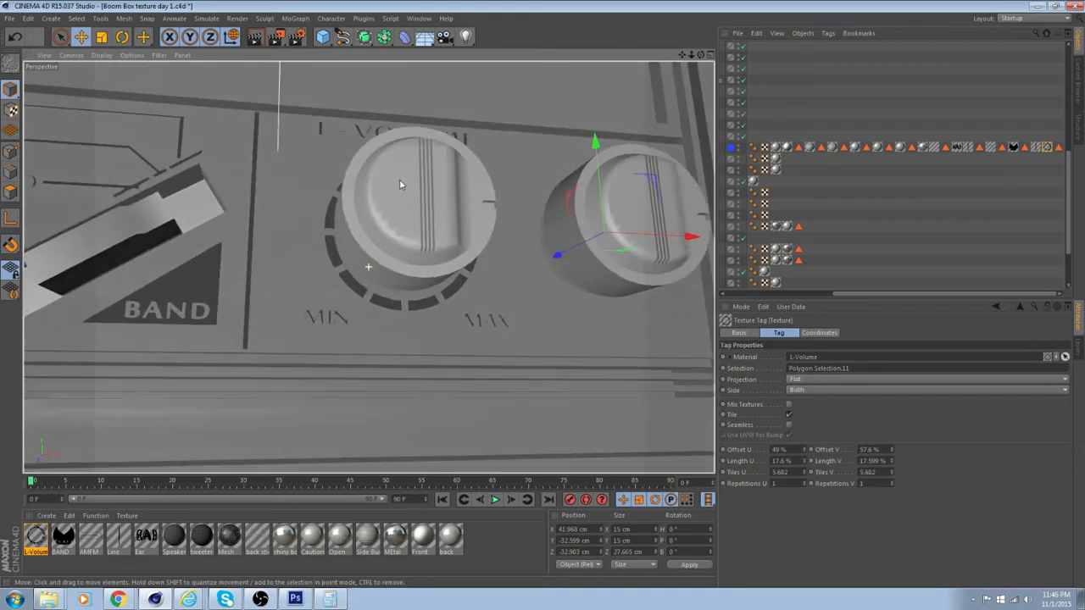
{"action": "scroll", "coordinate": [305, 310], "scroll_direction": "up", "scroll_amount": 5}
{"action": "left_click_drag", "start_coordinate": [306, 310], "coordinate": [411, 256], "text": "alt"}
{"action": "scroll", "coordinate": [388, 334], "scroll_direction": "down", "scroll_amount": 5}
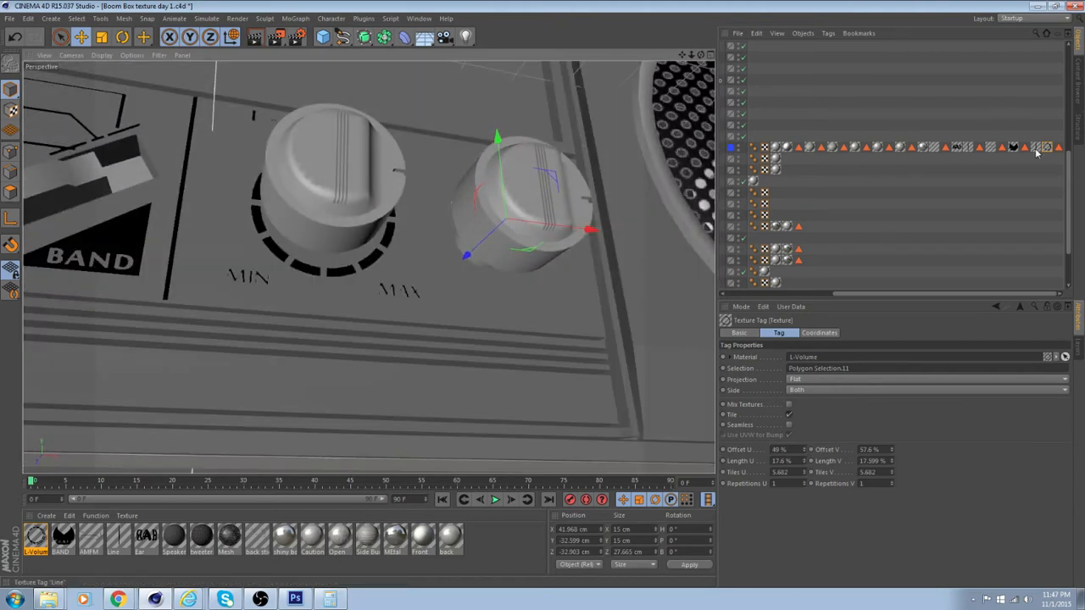
Return to texture mode and move the L-Volume texture slightly up to a V offset of 57.4%
{"action": "left_click", "coordinate": [355, 142]}
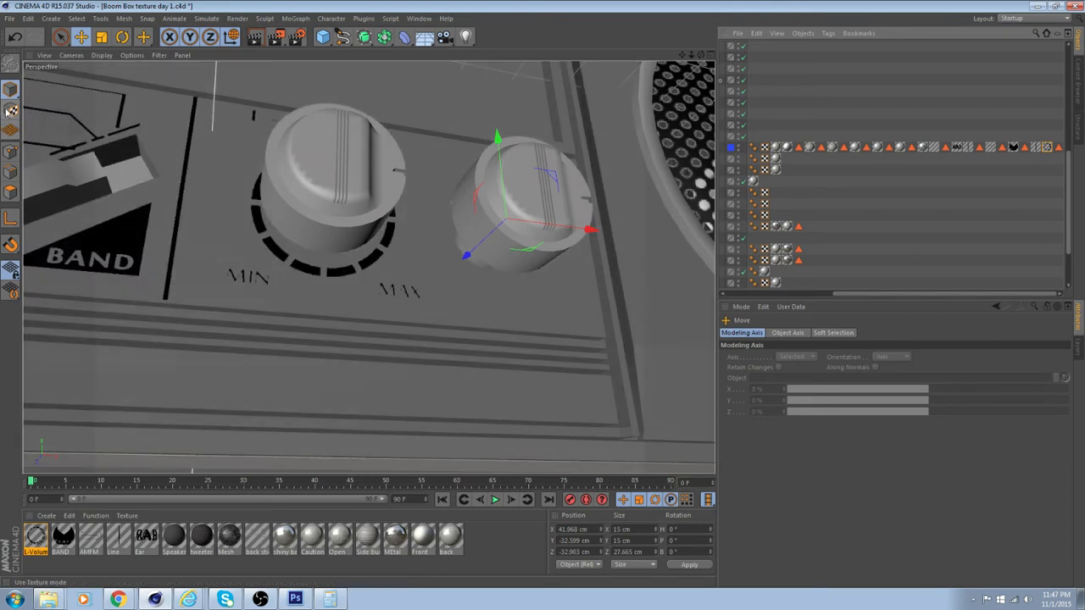
{"action": "left_click", "coordinate": [10, 110]}
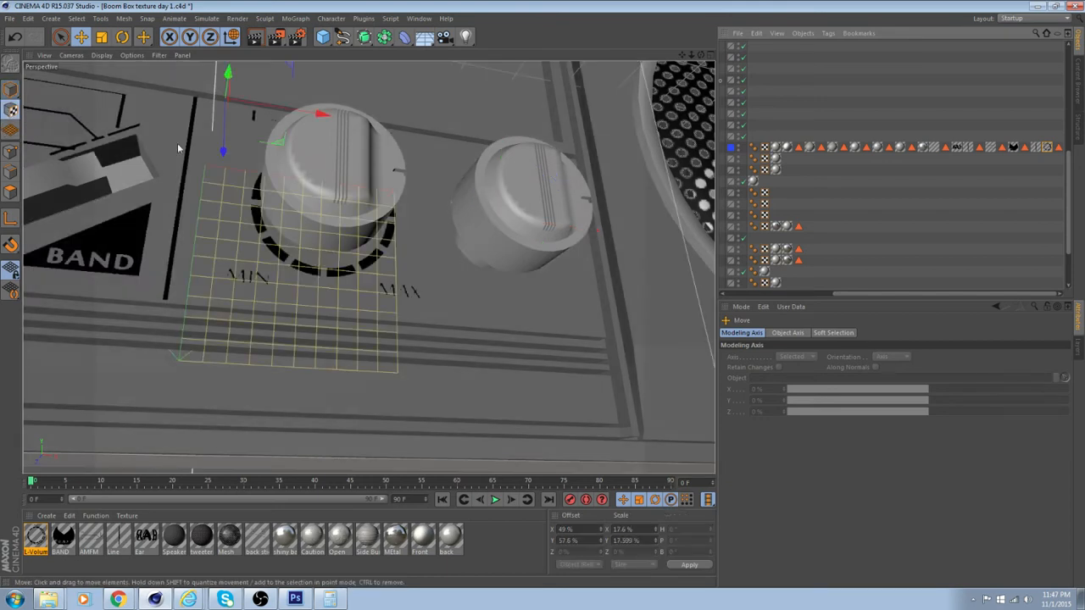
{"action": "left_click_drag", "start_coordinate": [313, 115], "coordinate": [274, 207]}
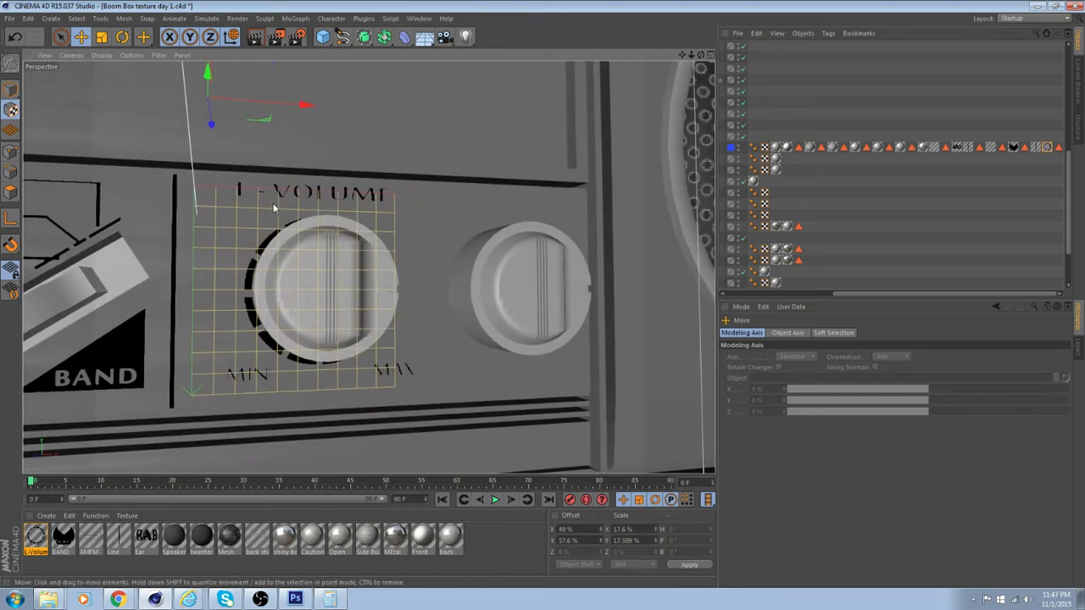
{"action": "left_click_drag", "start_coordinate": [208, 71], "coordinate": [209, 75]}
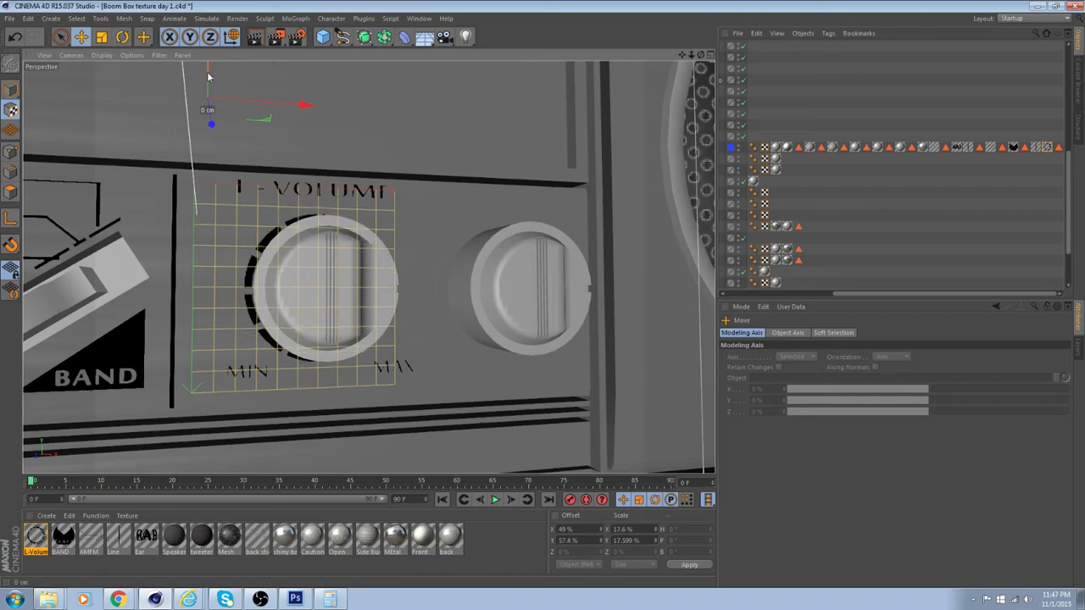
{"action": "left_click_drag", "start_coordinate": [322, 154], "coordinate": [375, 153], "text": "alt"}
Set the viewport display to Gouraud Shading (Lines) and shift the L-Volume texture to a U offset of 48.8%
{"action": "scroll", "coordinate": [315, 117], "scroll_direction": "up", "scroll_amount": 3}
{"action": "left_click_drag", "start_coordinate": [265, 143], "coordinate": [272, 145], "text": "alt"}
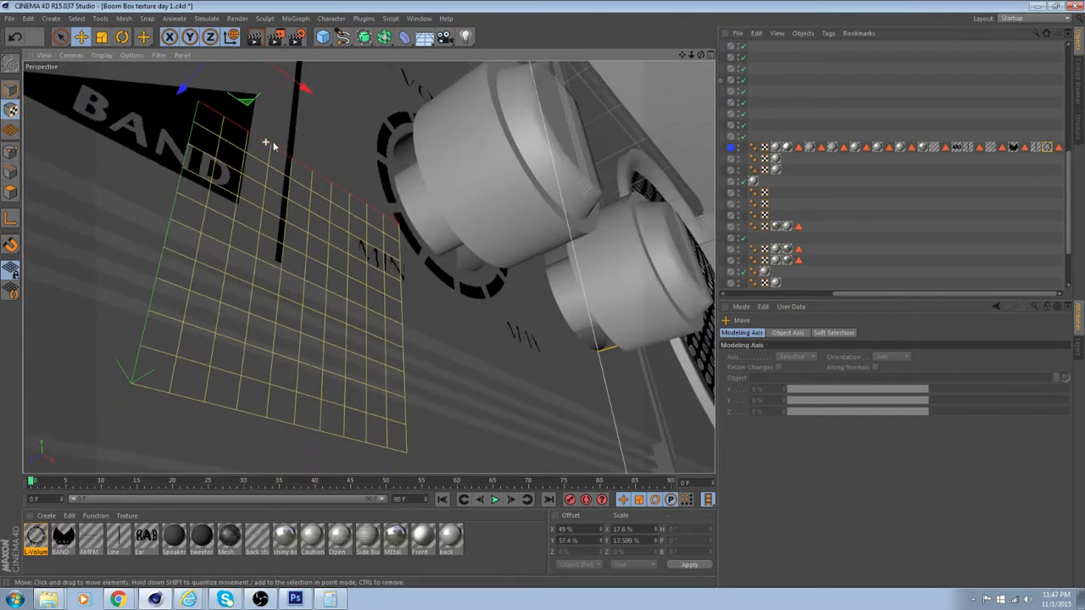
{"action": "left_click", "coordinate": [101, 55]}
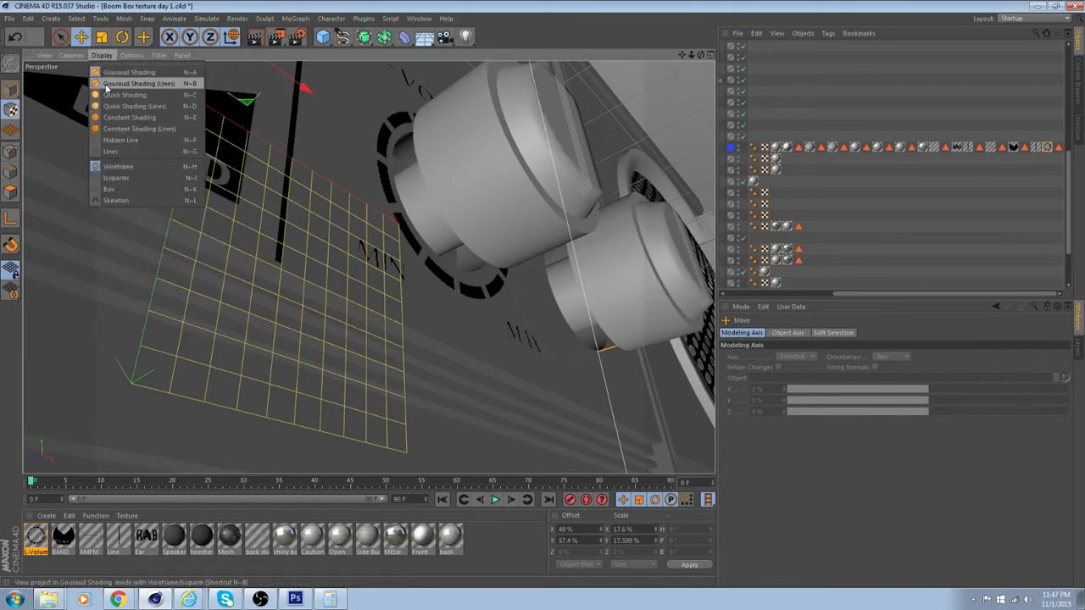
{"action": "left_click", "coordinate": [107, 89]}
{"action": "left_click_drag", "start_coordinate": [180, 102], "coordinate": [319, 212], "text": "alt"}
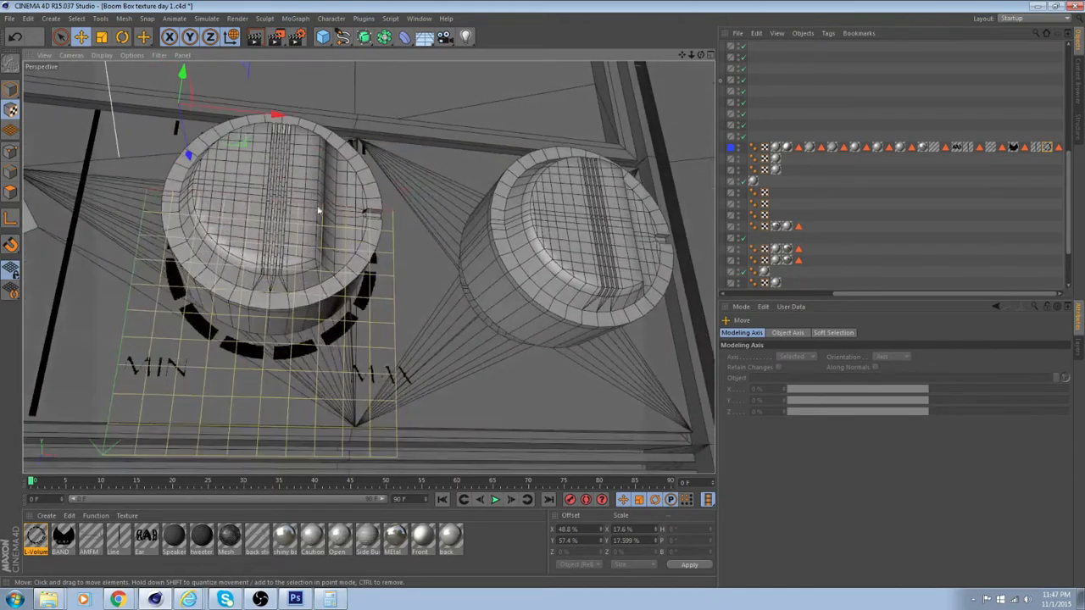
Set both Tiles U and Tiles V of the L-Volume texture tag to 5.5
{"action": "left_click", "coordinate": [1048, 148]}
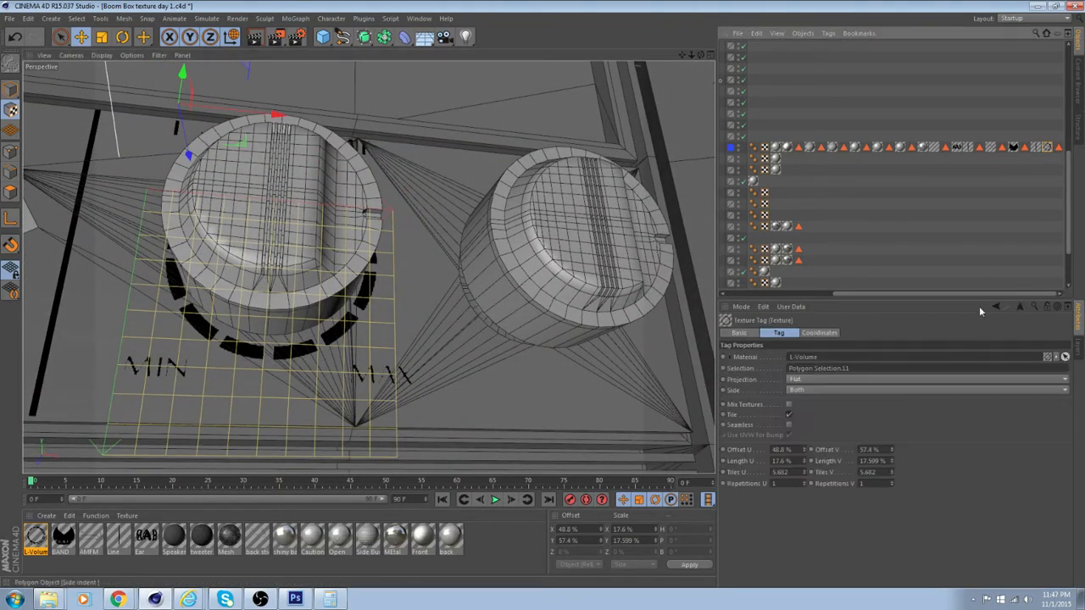
{"action": "double_click", "coordinate": [779, 472]}
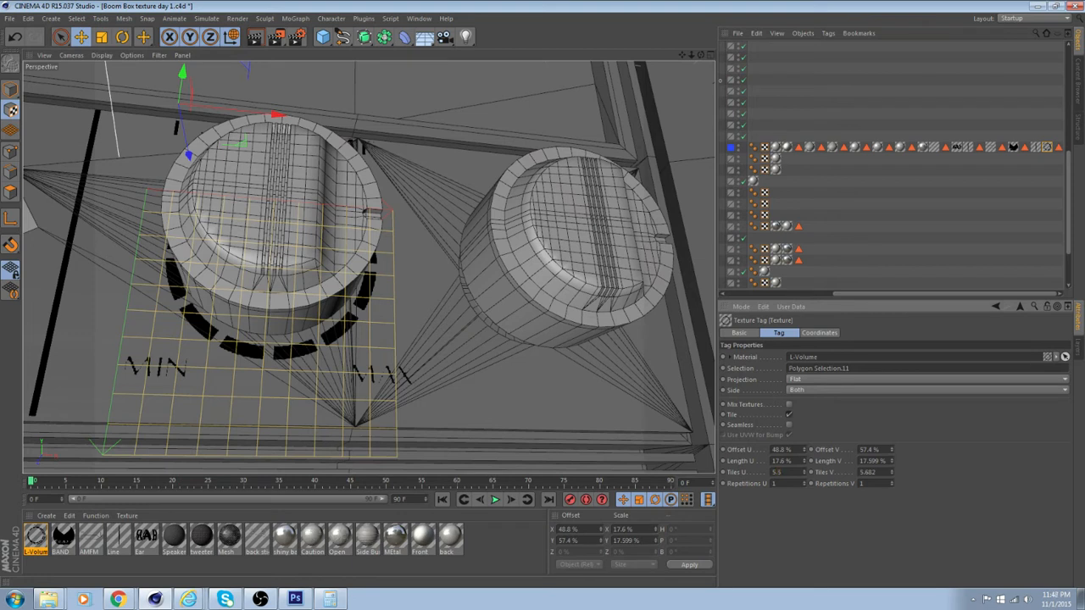
{"action": "type", "text": "5.5"}
{"action": "key", "text": "Tab"}
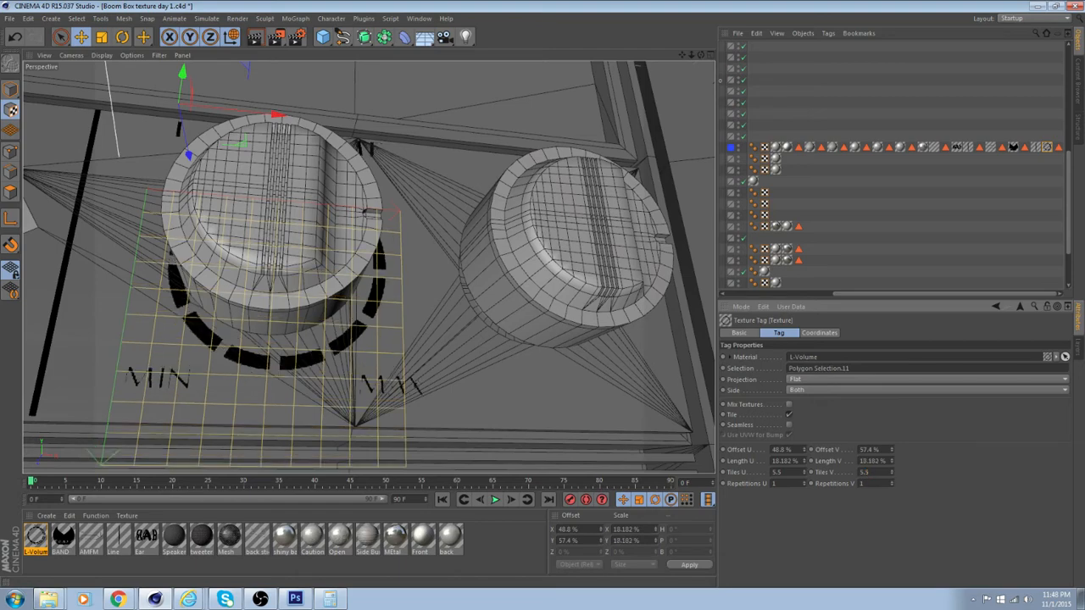
Shift the L-Volume texture sideways to a U offset of 48.2% so its ring centers around the first knob
{"action": "left_click_drag", "start_coordinate": [657, 293], "coordinate": [504, 329], "text": "alt"}
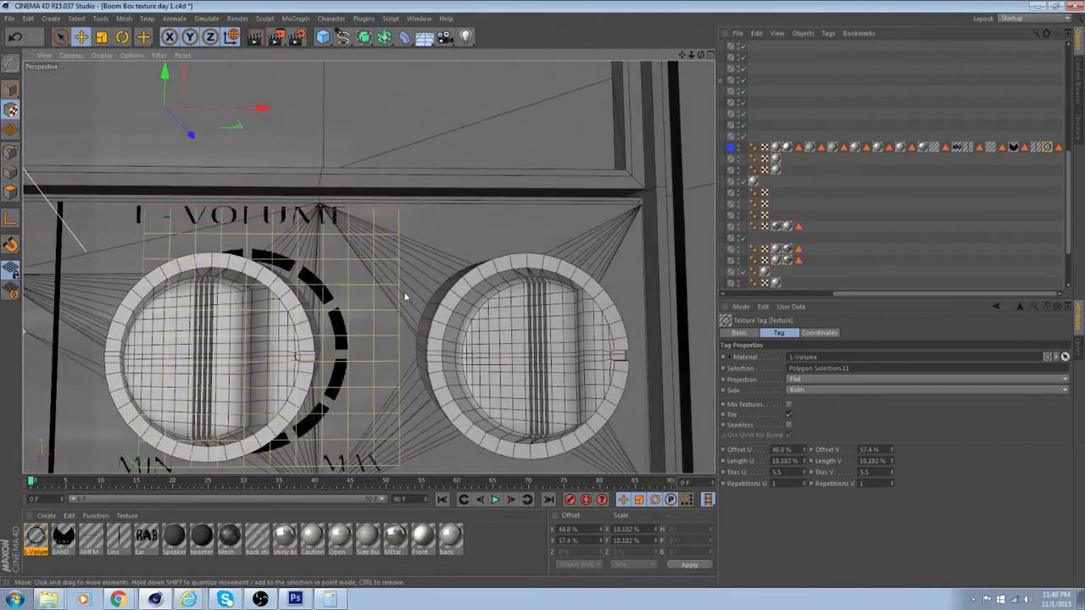
{"action": "left_click_drag", "start_coordinate": [406, 298], "coordinate": [473, 259], "text": "alt"}
{"action": "left_click_drag", "start_coordinate": [326, 74], "coordinate": [323, 73]}
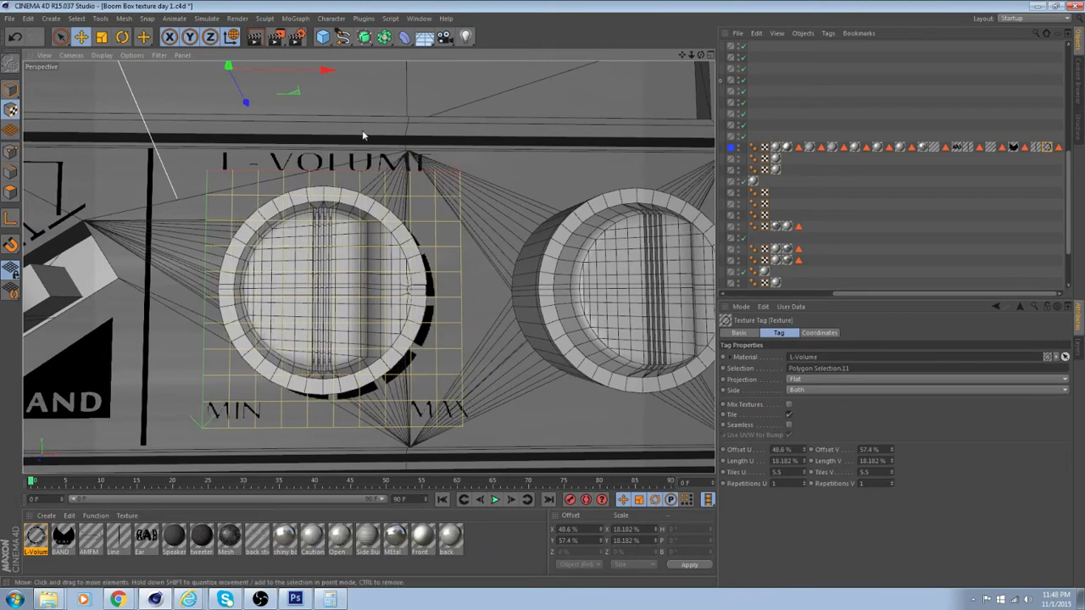
{"action": "left_click_drag", "start_coordinate": [370, 199], "coordinate": [494, 221], "text": "alt"}
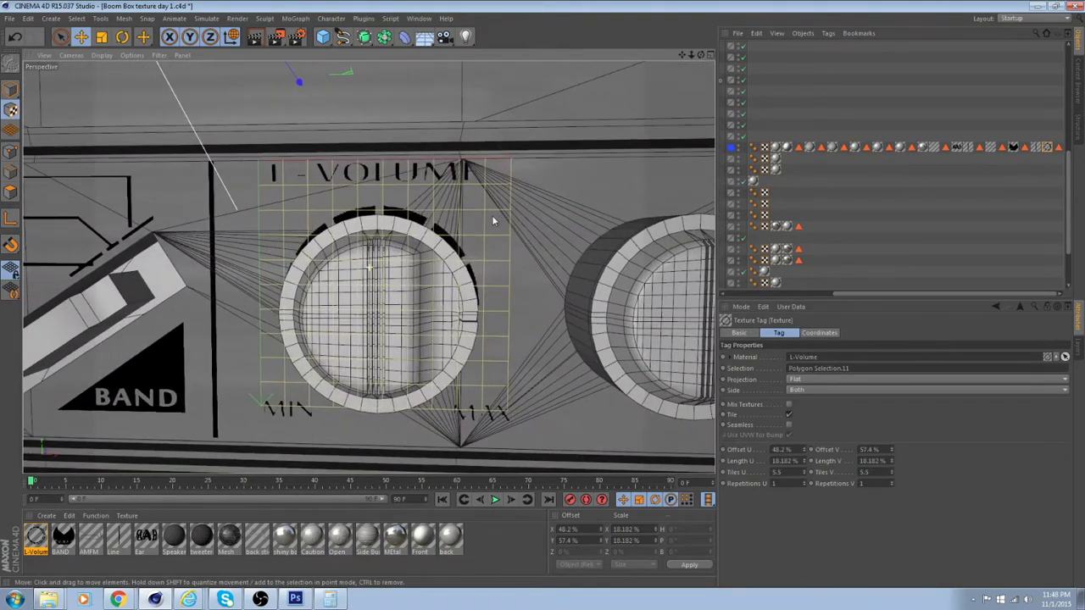
{"action": "middle_click_drag", "start_coordinate": [483, 214], "coordinate": [332, 190], "text": "alt"}
{"action": "middle_click_drag", "start_coordinate": [514, 188], "coordinate": [550, 173], "text": "alt"}
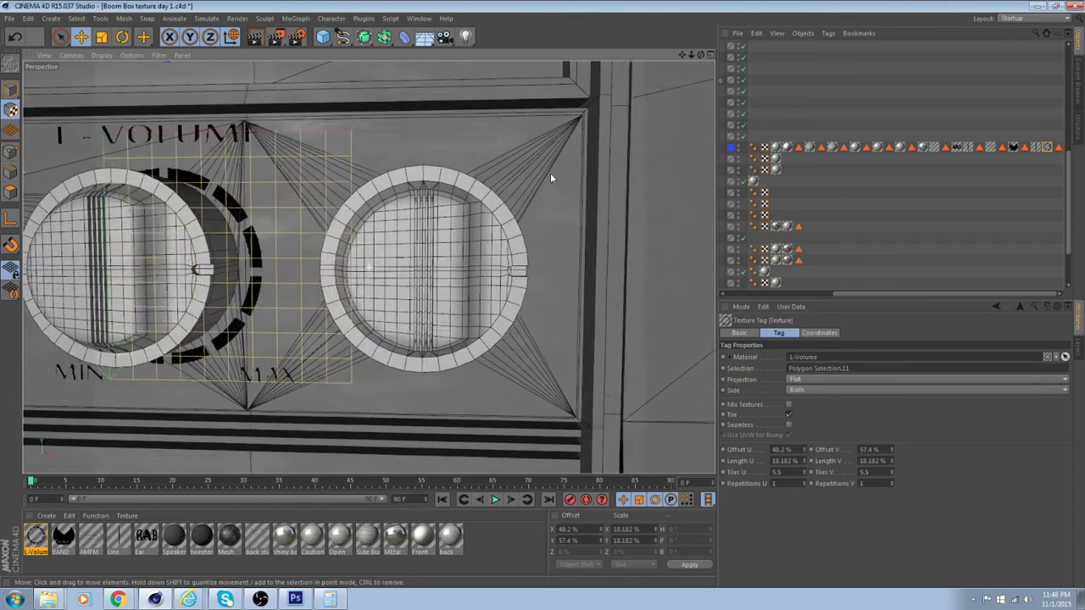
{"action": "right_click_drag", "start_coordinate": [567, 169], "coordinate": [547, 240], "text": "alt"}
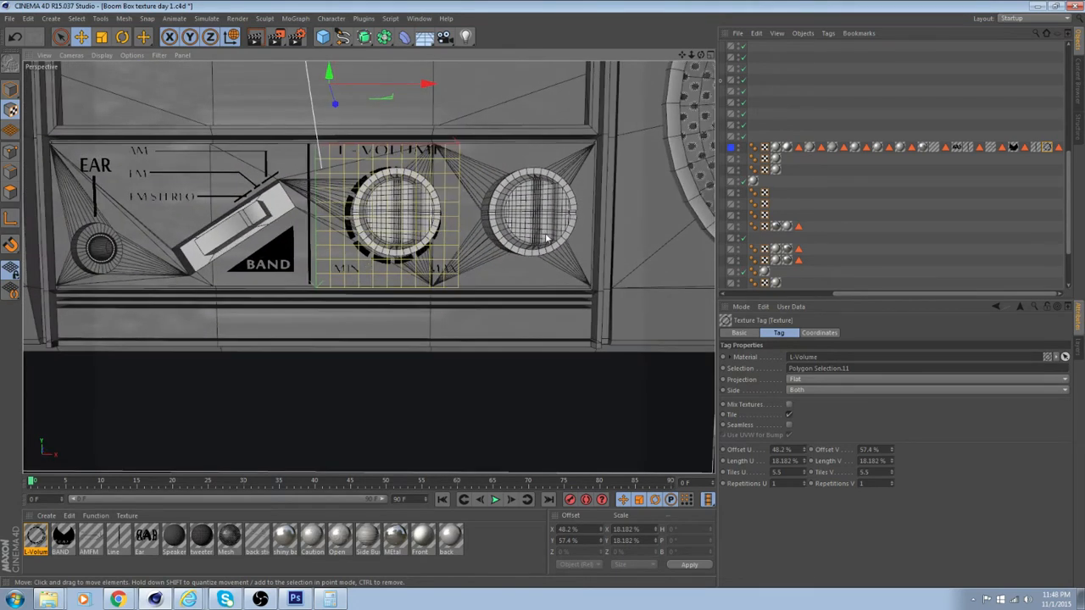
{"action": "scroll", "coordinate": [462, 227], "scroll_direction": "up", "scroll_amount": 2}
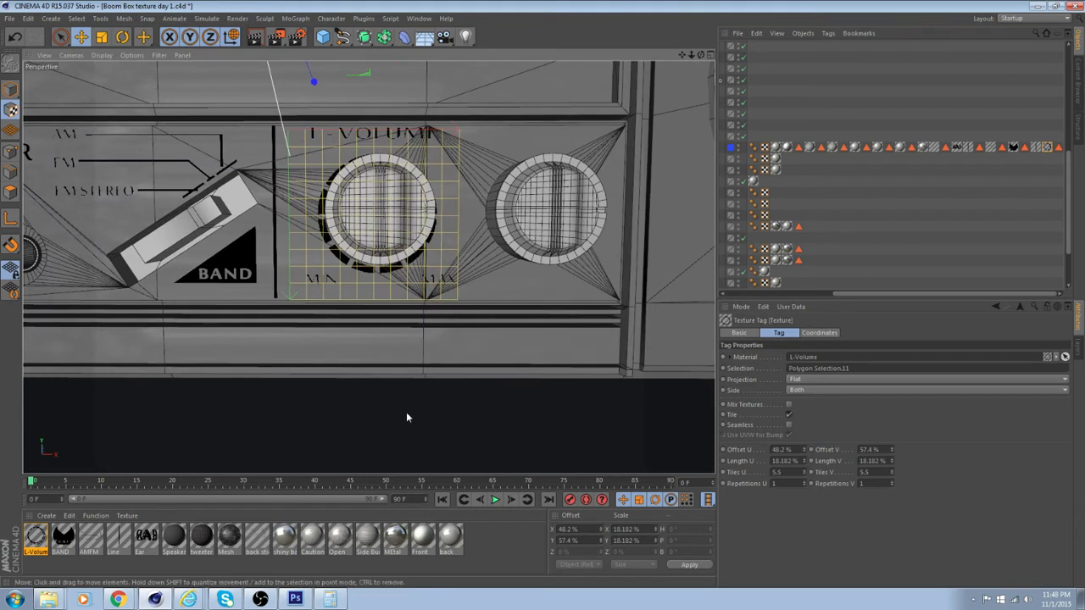
Open the L-Volume material's L_Volume.psd color texture for editing in Photoshop
{"action": "left_click", "coordinate": [39, 544]}
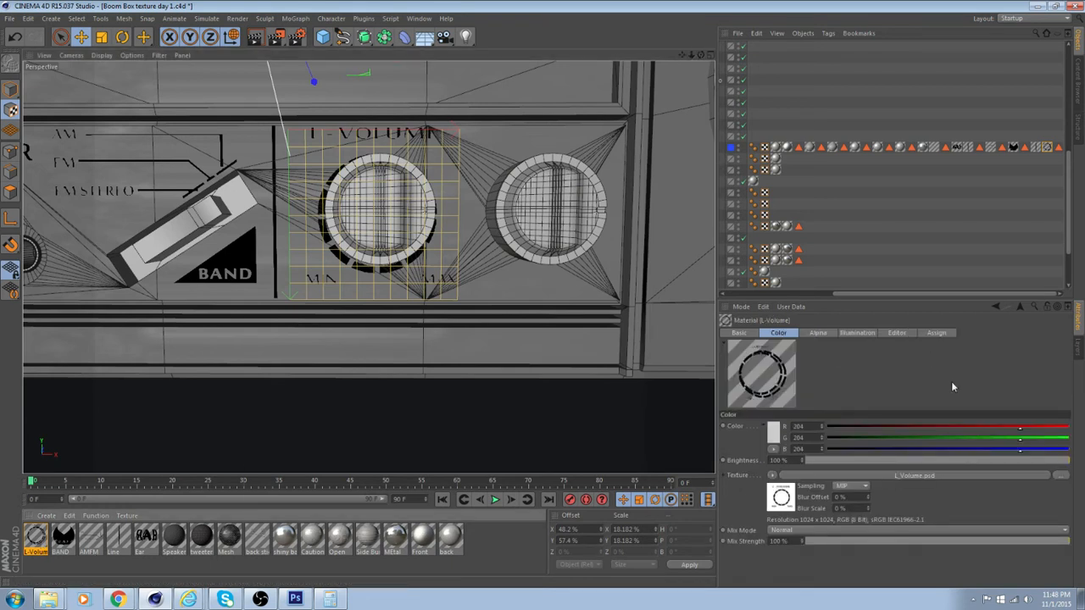
{"action": "left_click", "coordinate": [773, 500]}
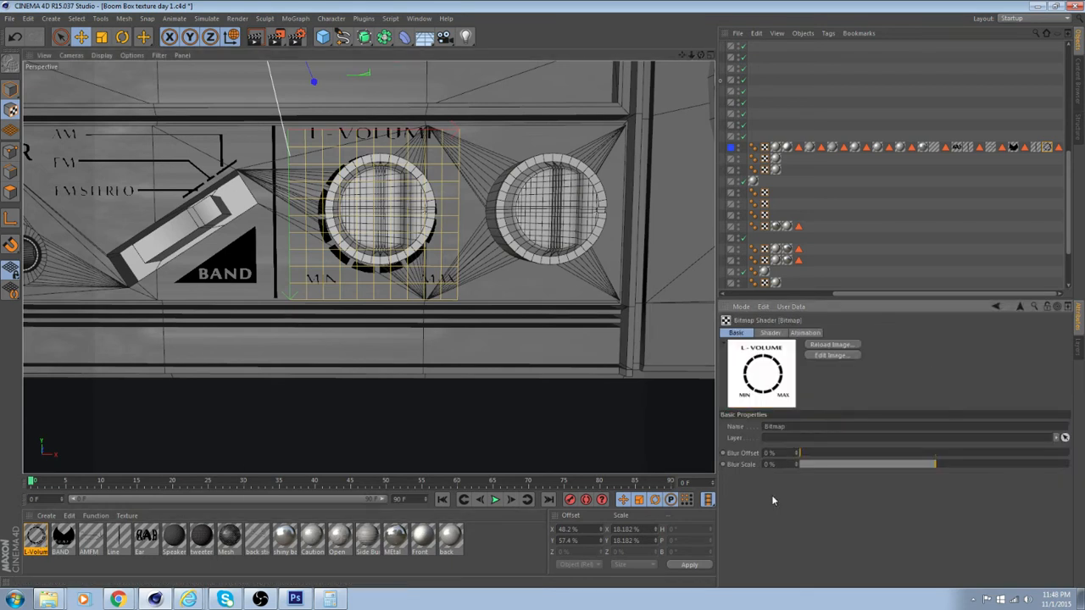
{"action": "left_click", "coordinate": [843, 357]}
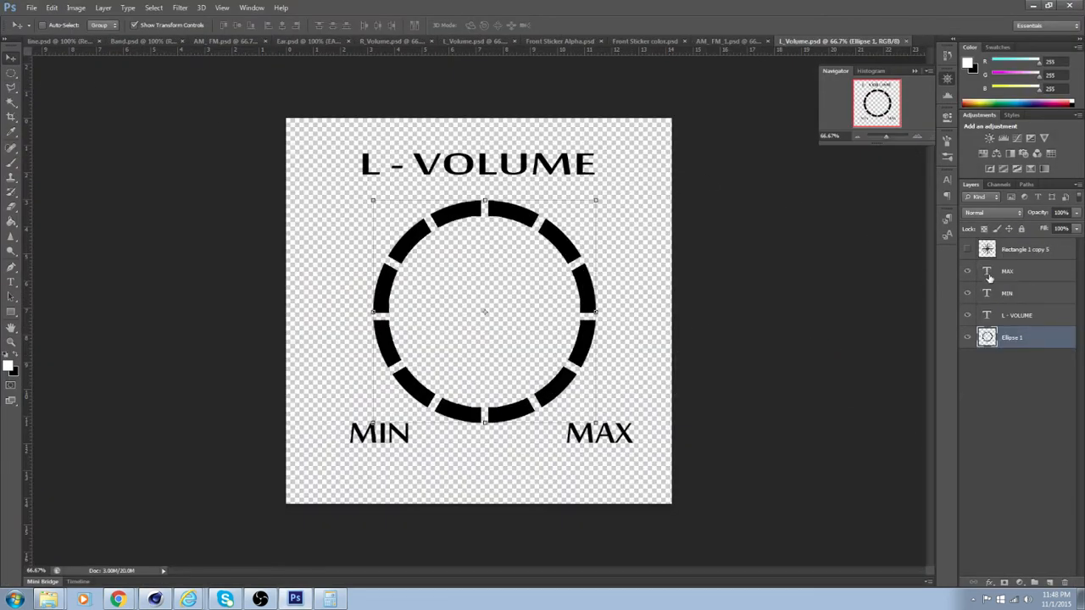
Change the font of the "L - VOLUME" text layer to Poplar Std
{"action": "double_click", "coordinate": [987, 316]}
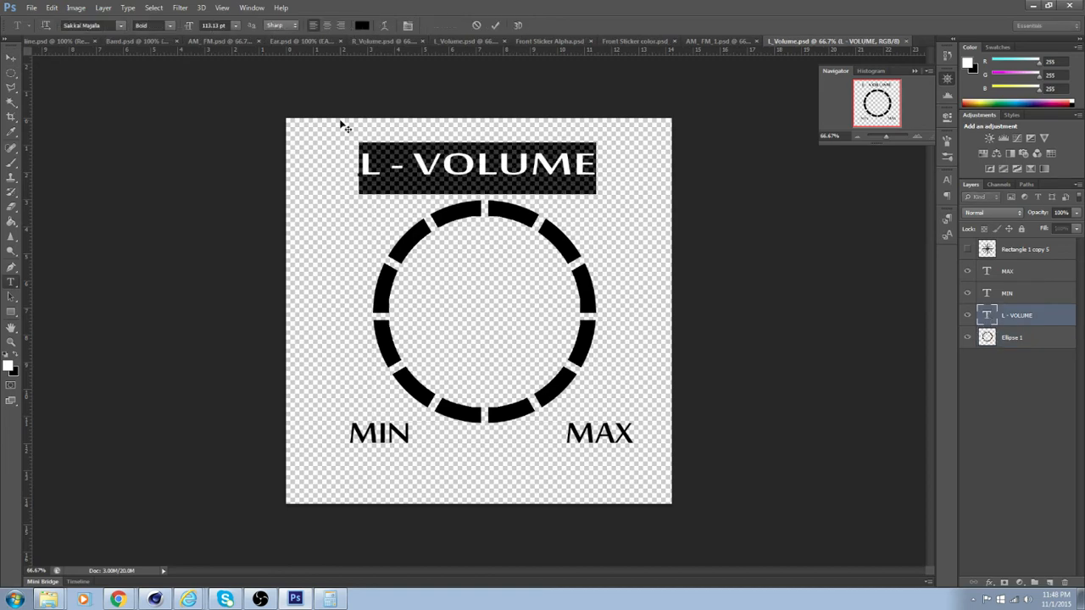
{"action": "left_click", "coordinate": [121, 25]}
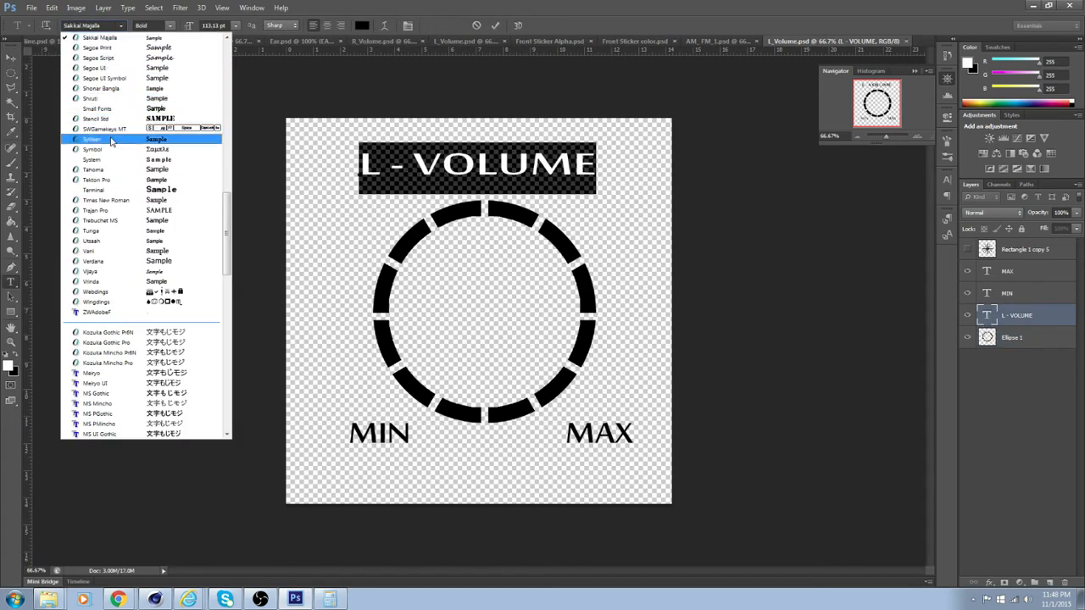
{"action": "scroll", "coordinate": [119, 195], "scroll_direction": "down", "scroll_amount": 1}
{"action": "scroll", "coordinate": [127, 212], "scroll_direction": "up", "scroll_amount": 12}
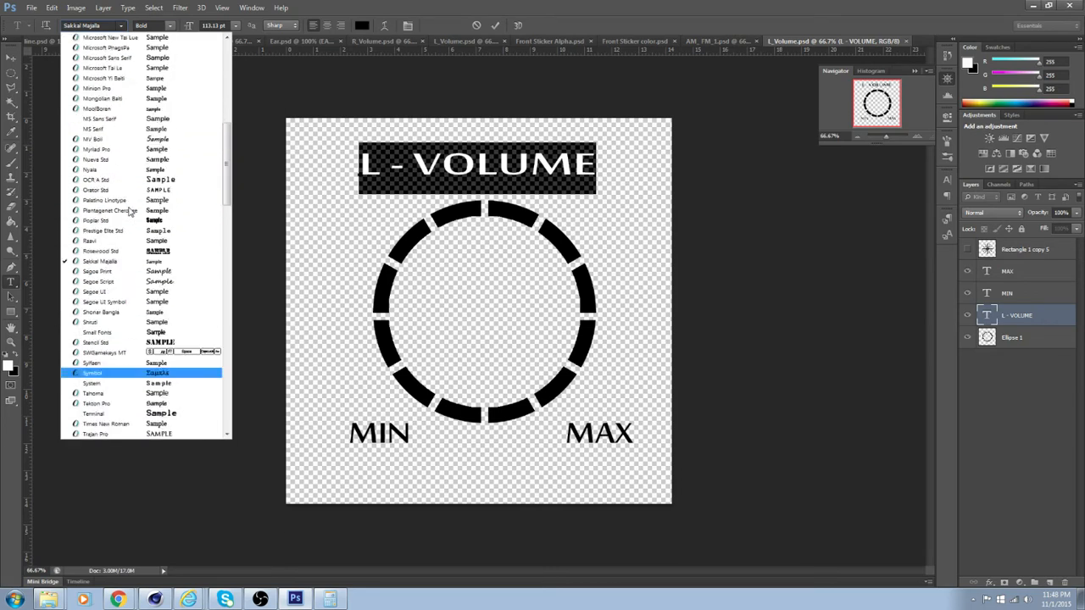
{"action": "left_click", "coordinate": [152, 333]}
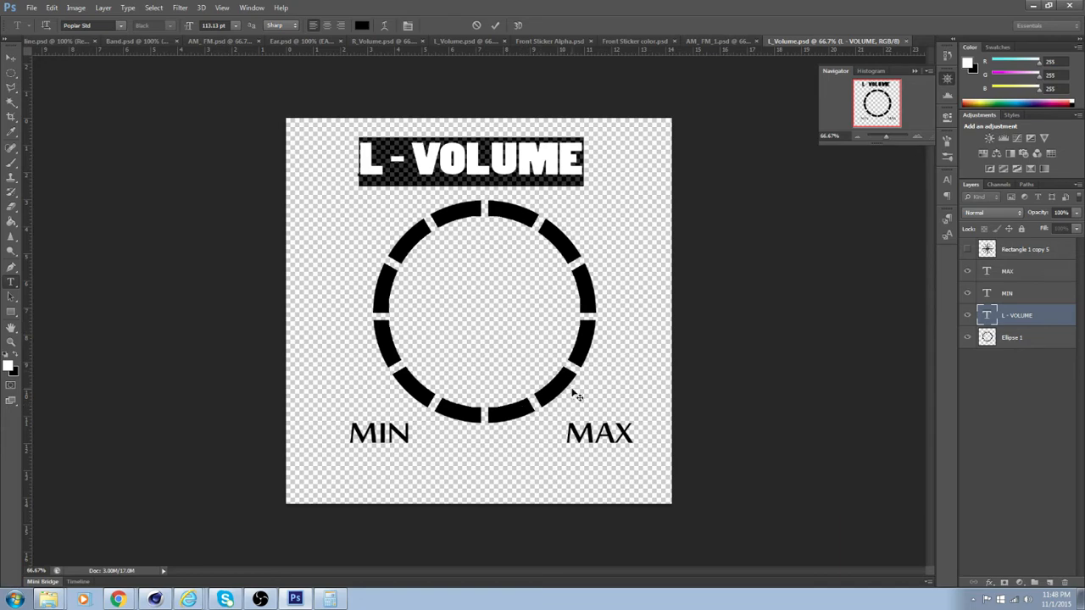
Change the font of the MIN text layer to Poplar Std
{"action": "double_click", "coordinate": [986, 292]}
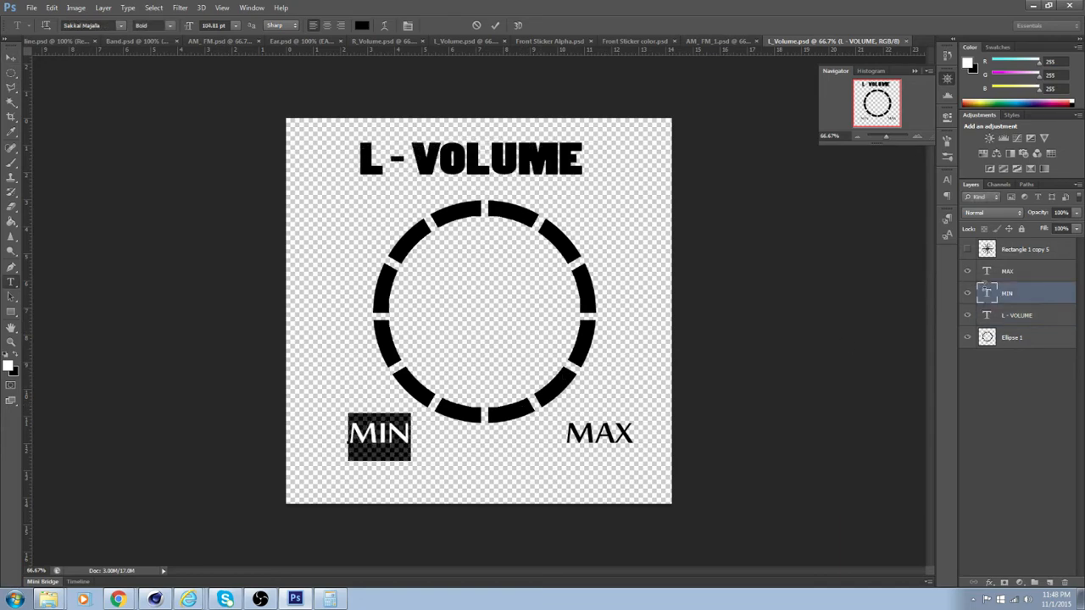
{"action": "left_click", "coordinate": [120, 26]}
{"action": "scroll", "coordinate": [127, 84], "scroll_direction": "up", "scroll_amount": 4}
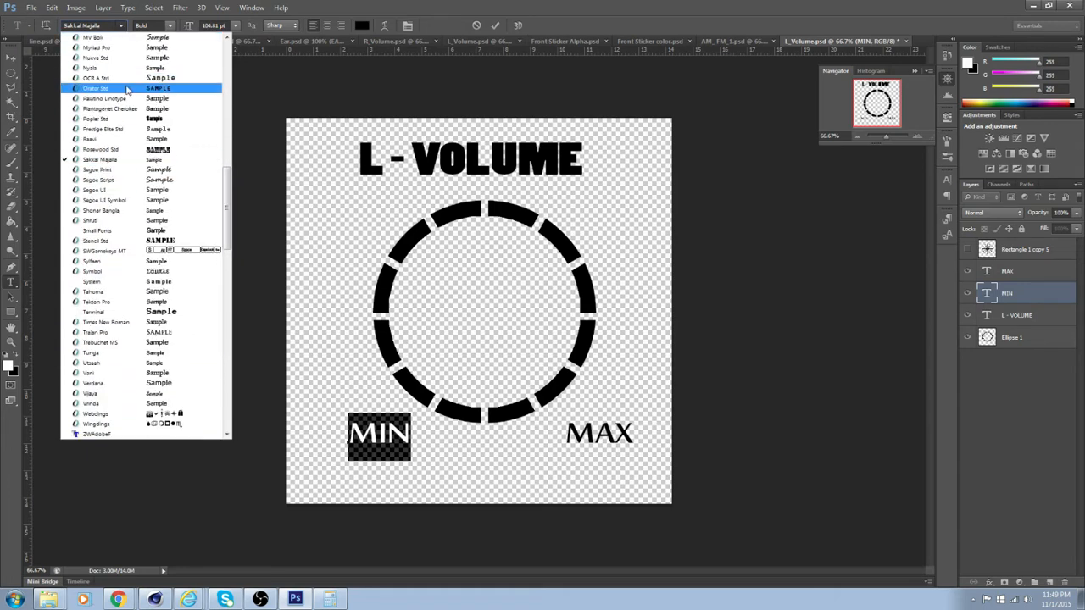
{"action": "scroll", "coordinate": [119, 154], "scroll_direction": "up", "scroll_amount": 1}
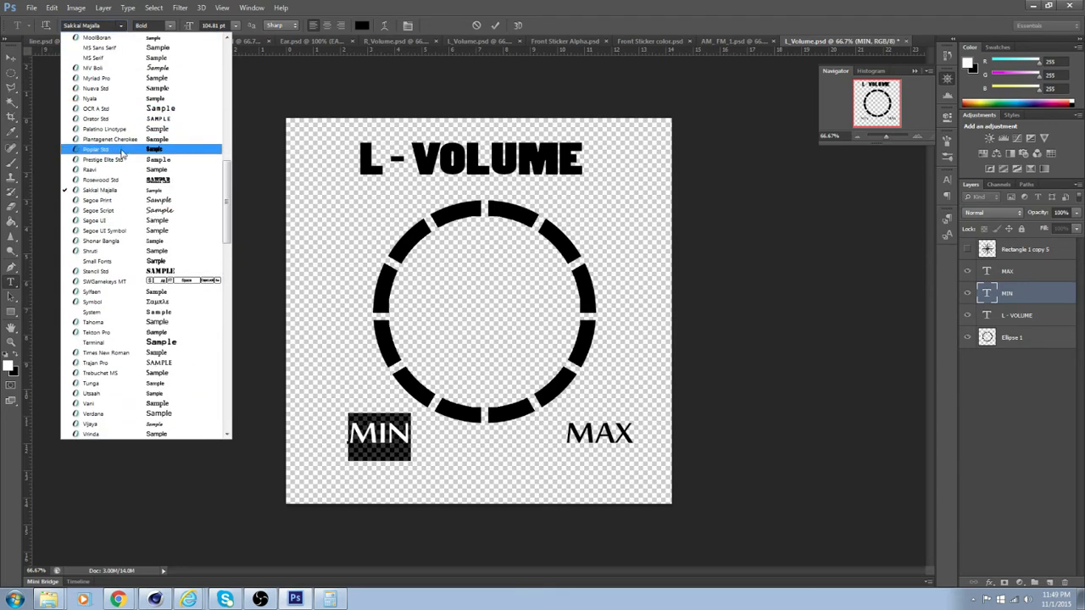
{"action": "left_click", "coordinate": [127, 153]}
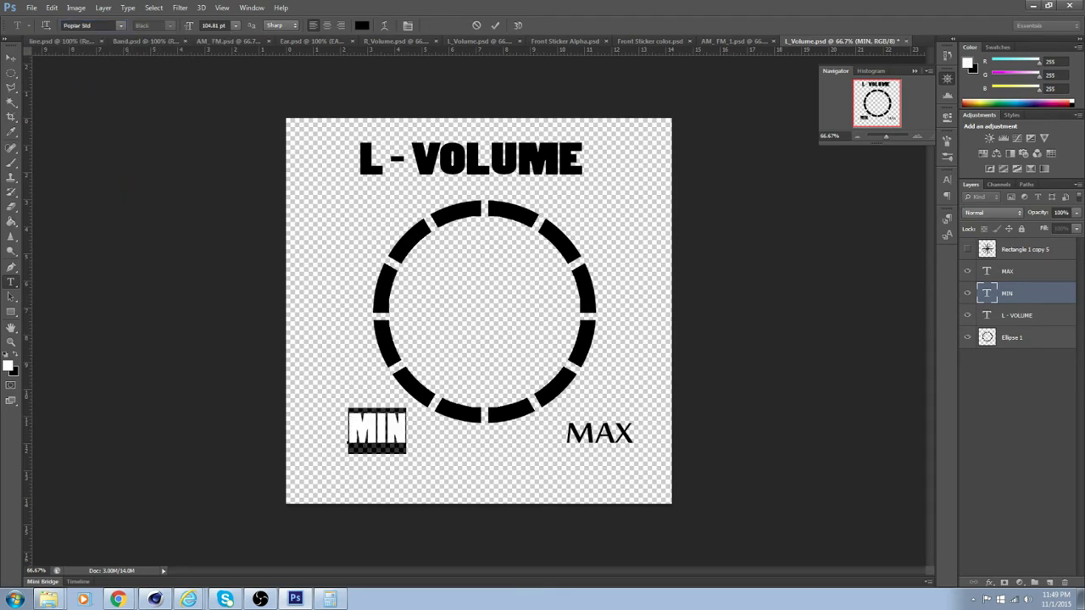
Change the font of the MAX text layer to Poplar Std
{"action": "double_click", "coordinate": [1017, 315]}
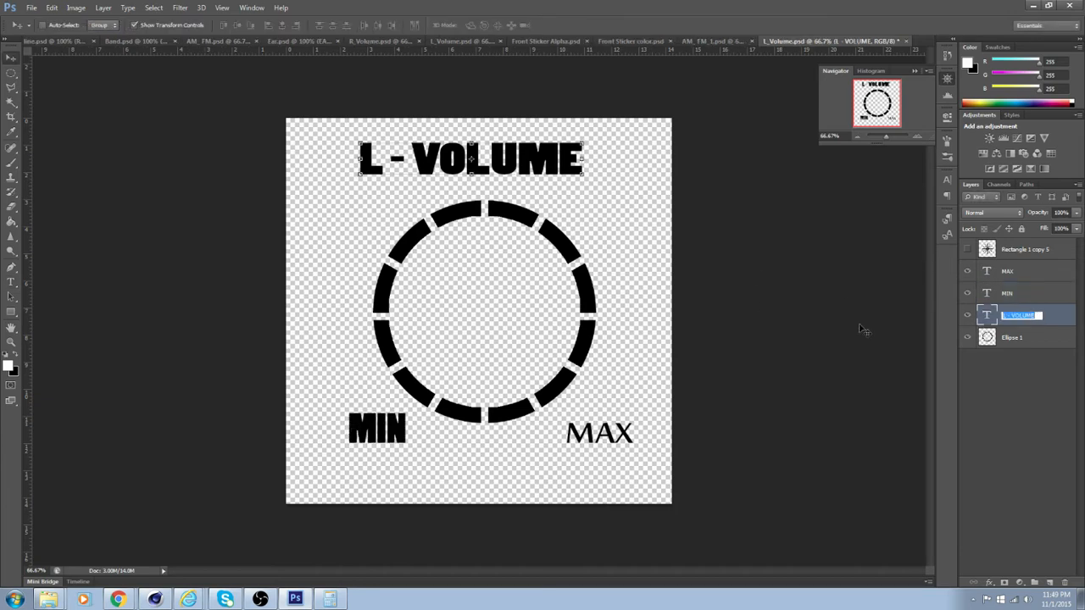
{"action": "double_click", "coordinate": [986, 271]}
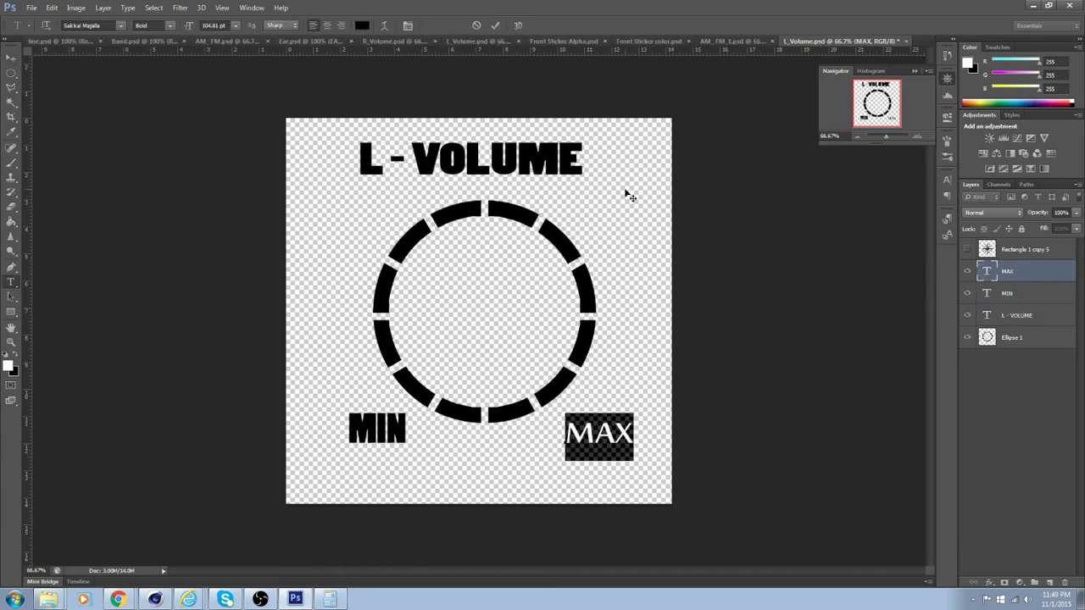
{"action": "left_click", "coordinate": [121, 26]}
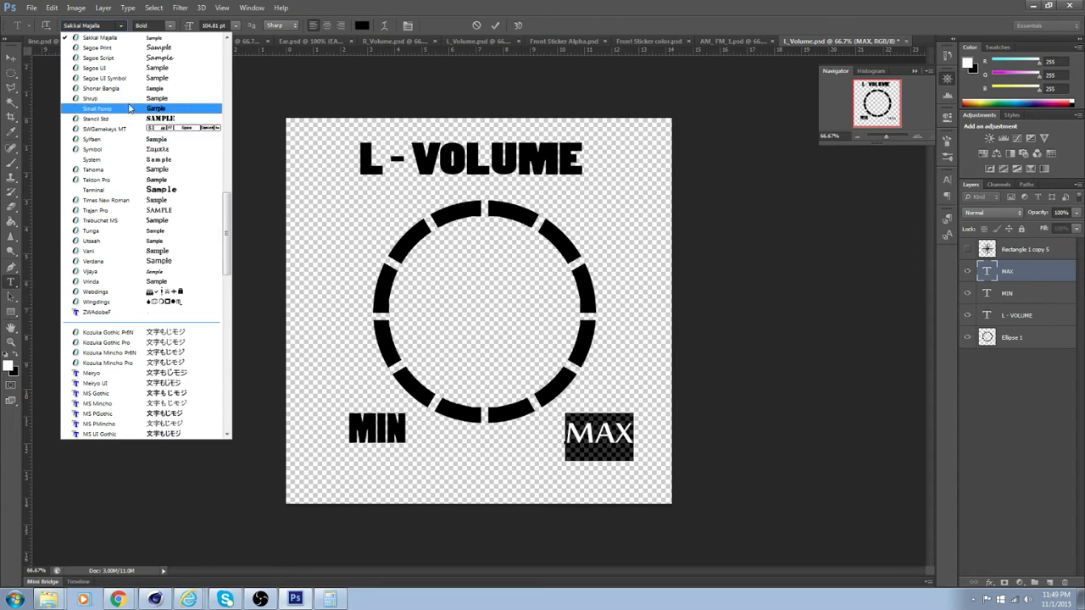
{"action": "scroll", "coordinate": [127, 100], "scroll_direction": "up", "scroll_amount": 3}
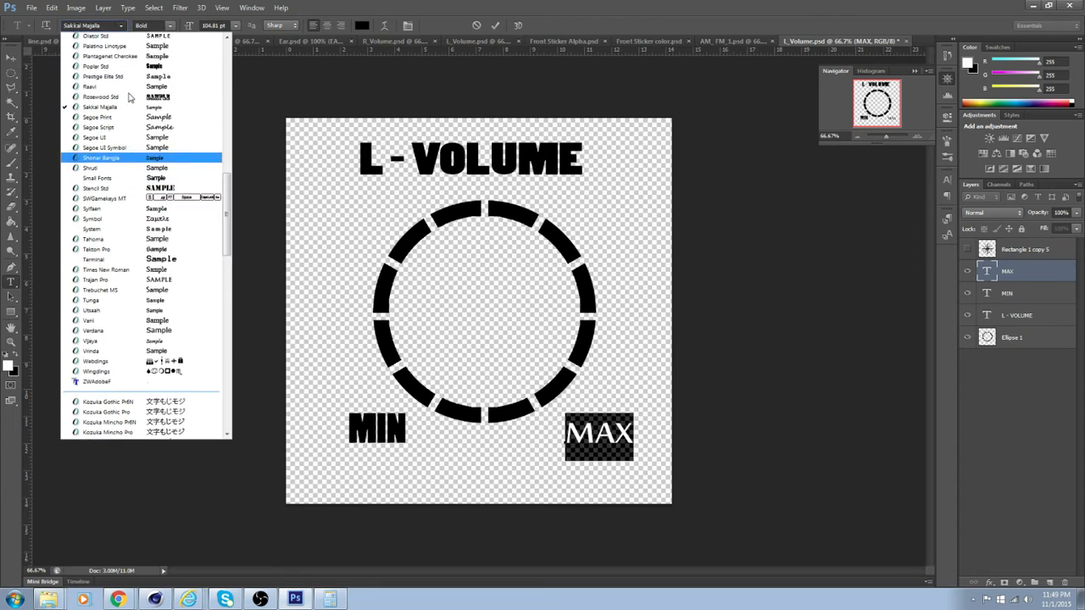
{"action": "left_click", "coordinate": [121, 94]}
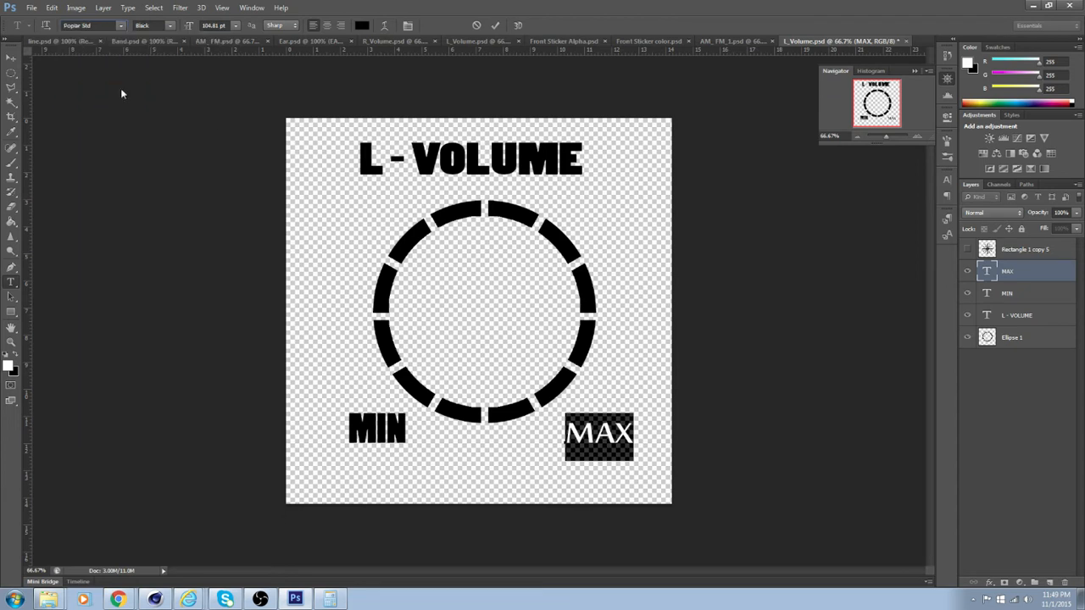
{"action": "left_click", "coordinate": [11, 57]}
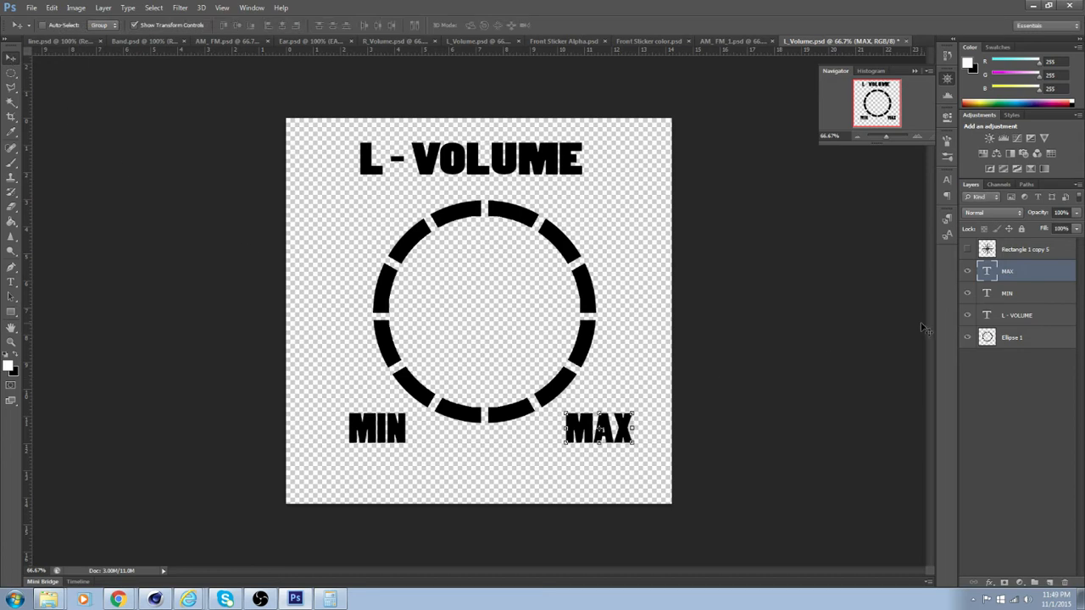
Move the MIN and MAX labels together to about X 527 px, Y 771 px, beside the ring's lower edge
{"action": "left_click", "coordinate": [1039, 295]}
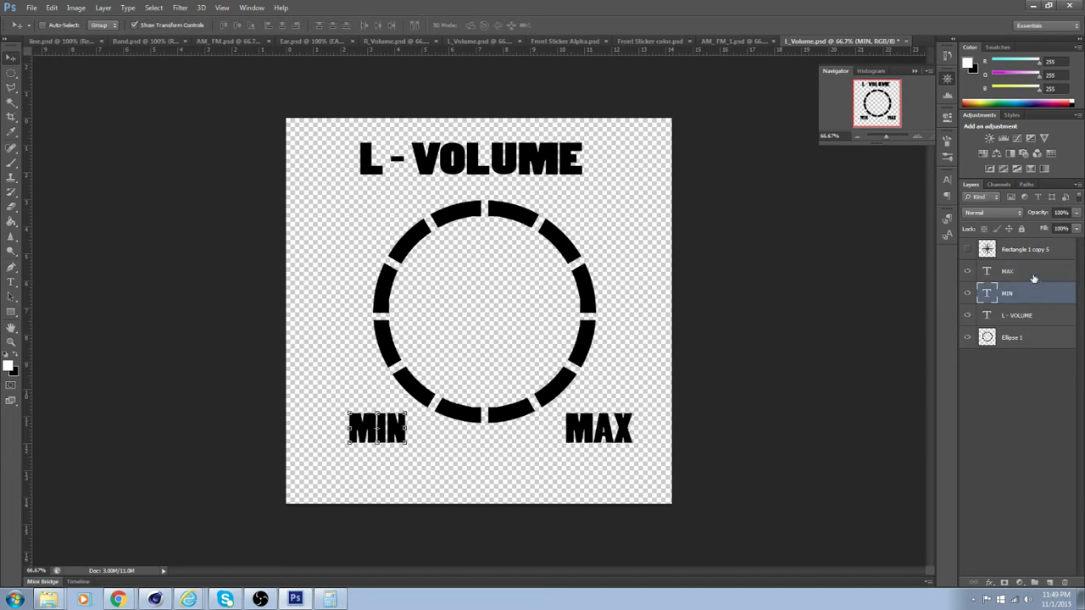
{"action": "left_click", "coordinate": [1033, 272], "text": "shift"}
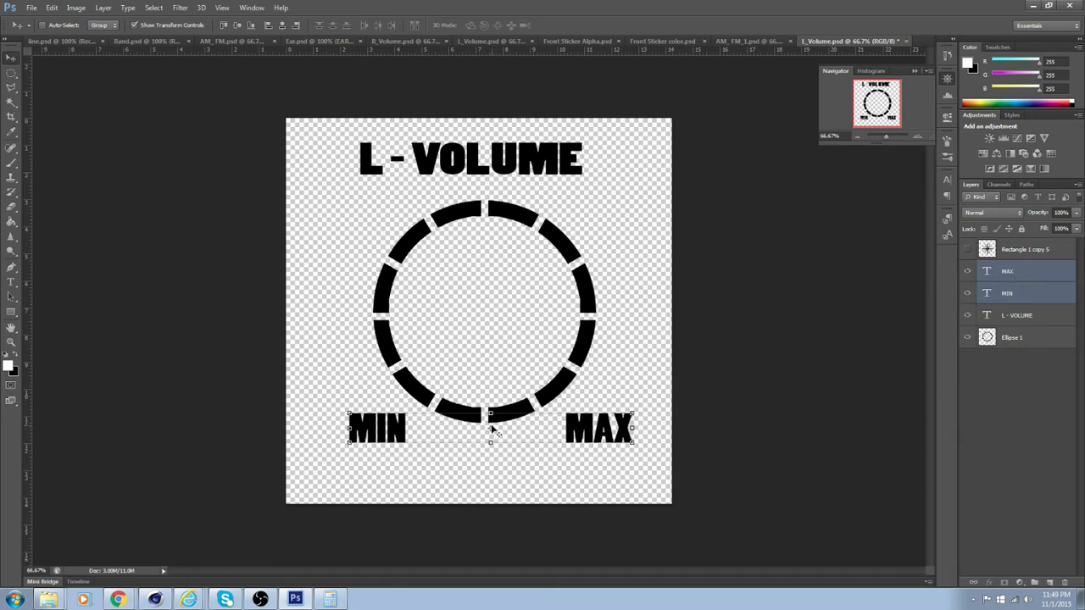
{"action": "key", "text": "ctrl+t"}
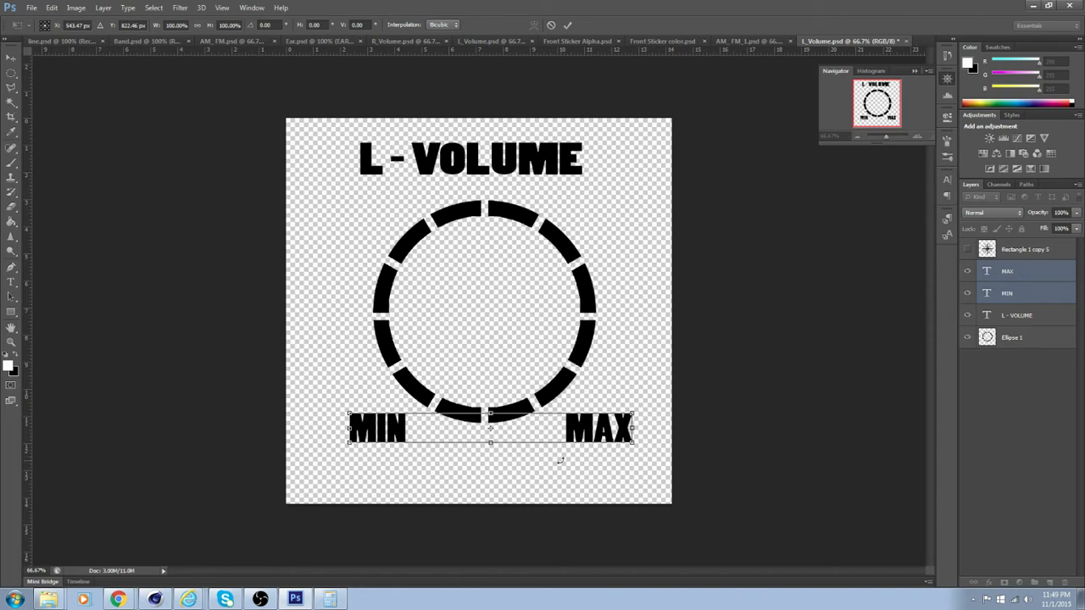
{"action": "left_click_drag", "start_coordinate": [519, 432], "coordinate": [518, 414]}
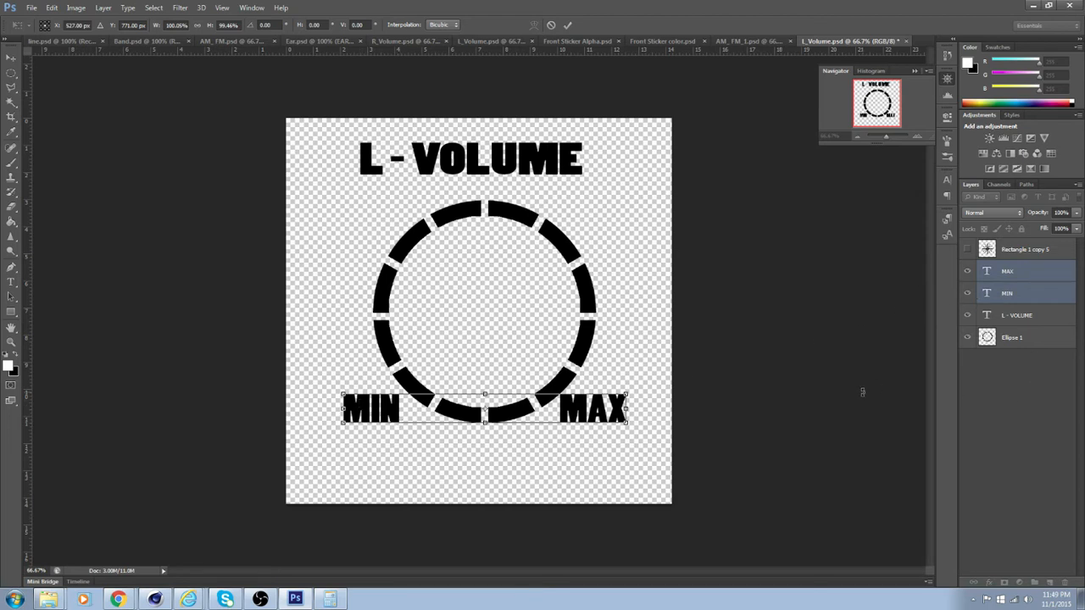
{"action": "key", "text": "Return"}
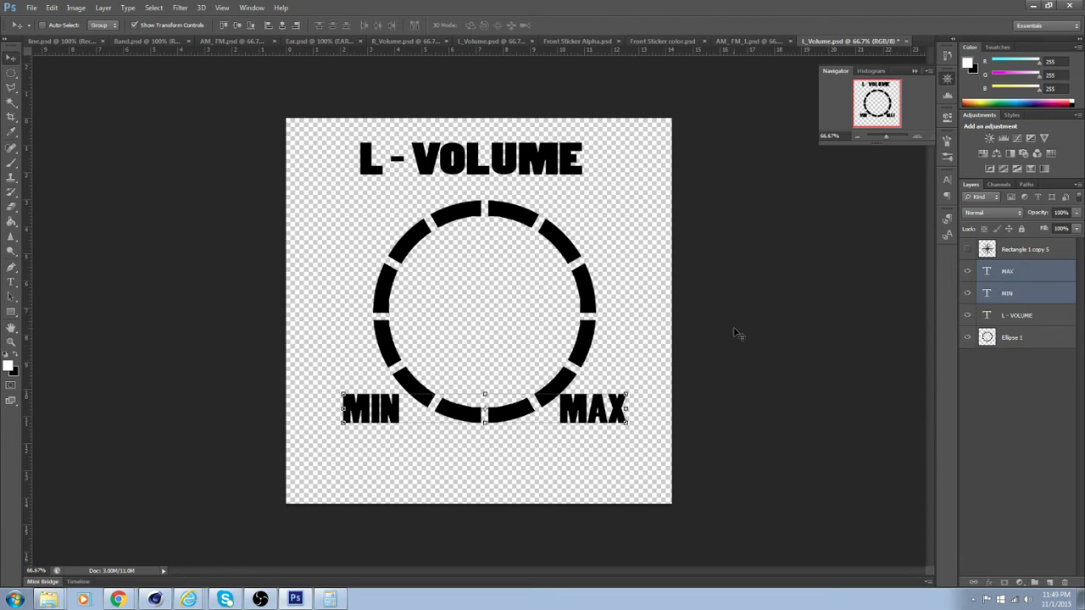
Move the "L - VOLUME" label down and center it just above the ring, and save L_Volume.psd
{"action": "left_click", "coordinate": [1046, 319]}
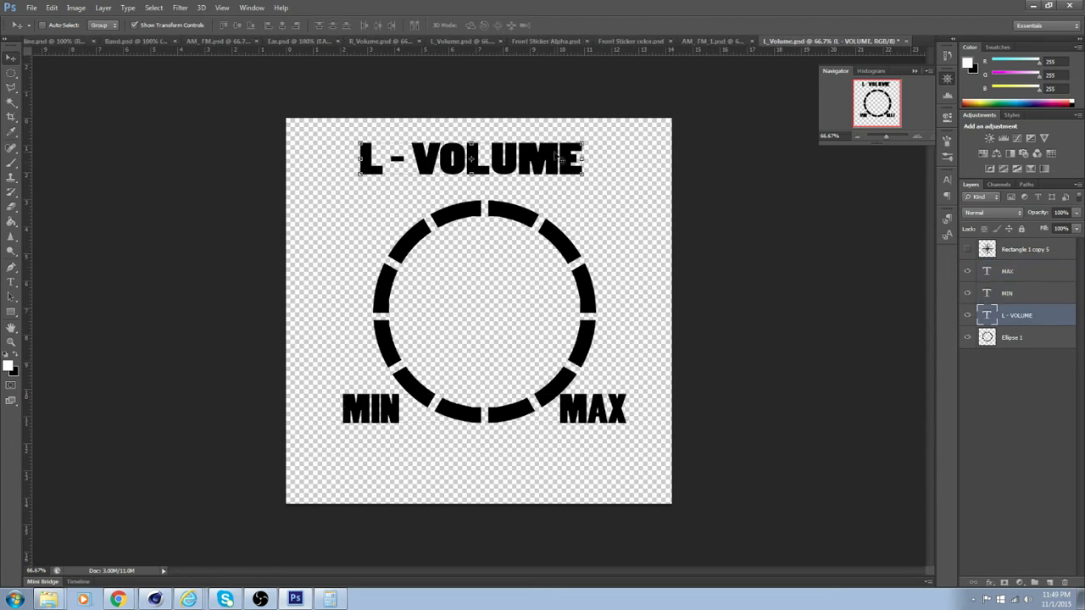
{"action": "left_click_drag", "start_coordinate": [539, 157], "coordinate": [551, 174]}
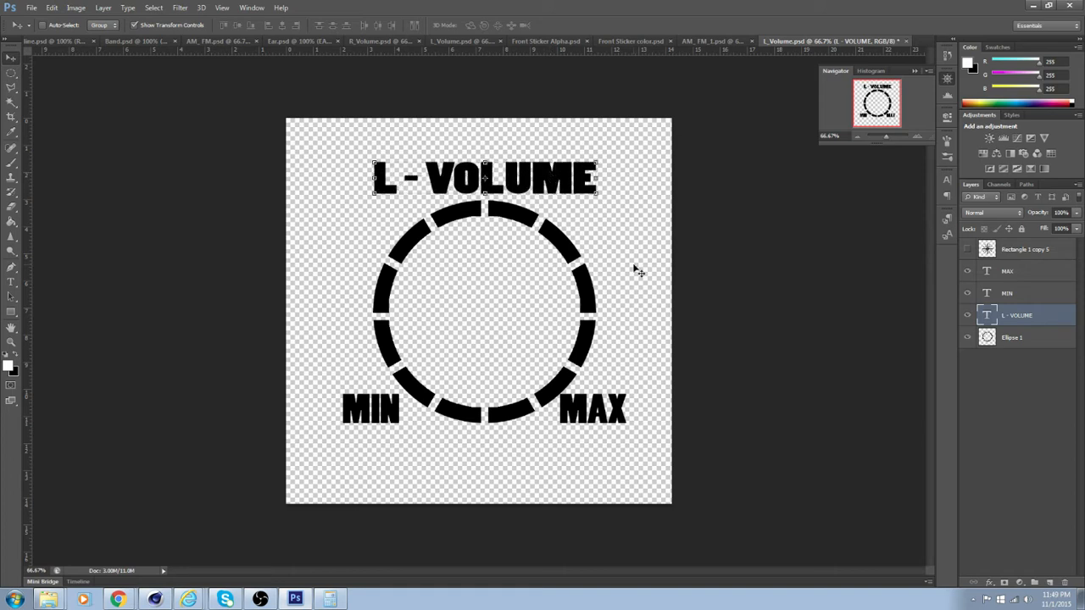
{"action": "left_click", "coordinate": [31, 7]}
{"action": "left_click", "coordinate": [51, 133]}
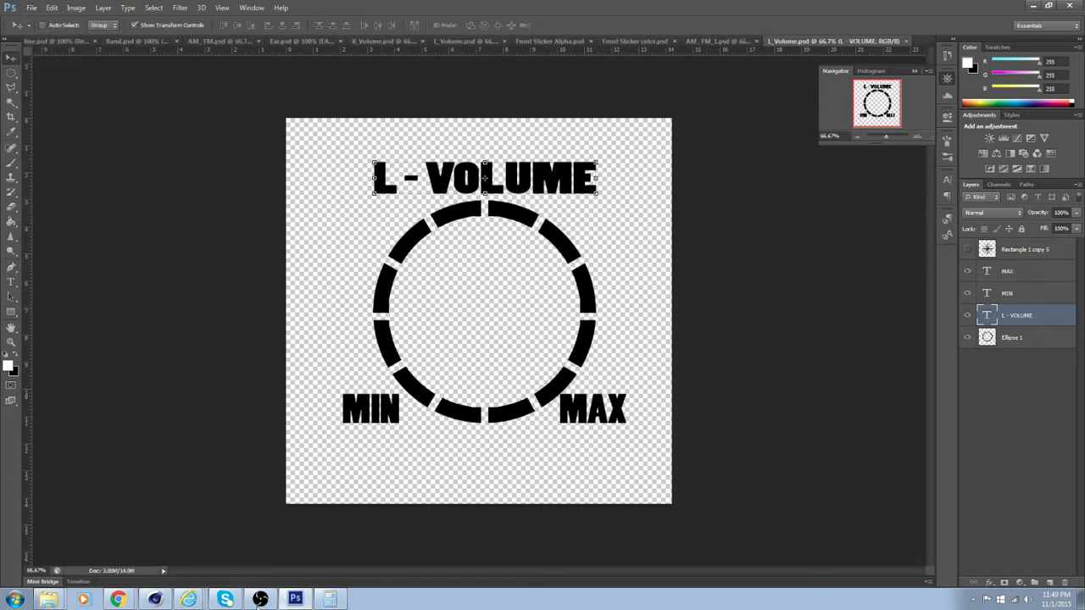
Switch to Cinema 4D and reload the L-Volume bitmap so the first knob shows the edited labels
{"action": "left_click", "coordinate": [154, 599]}
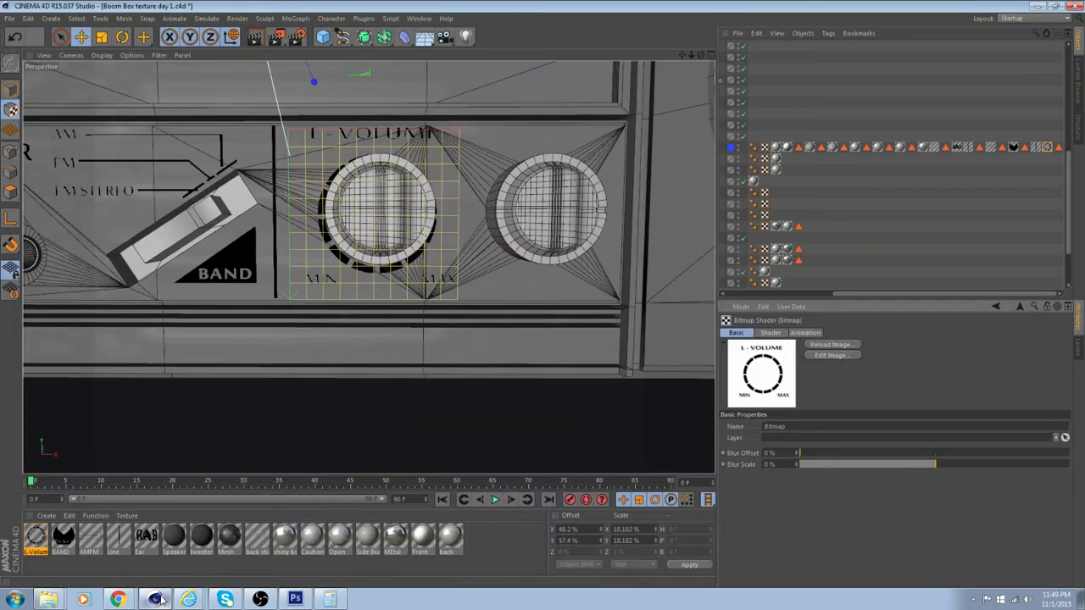
{"action": "left_click", "coordinate": [831, 345]}
{"action": "scroll", "coordinate": [411, 360], "scroll_direction": "up", "scroll_amount": 3}
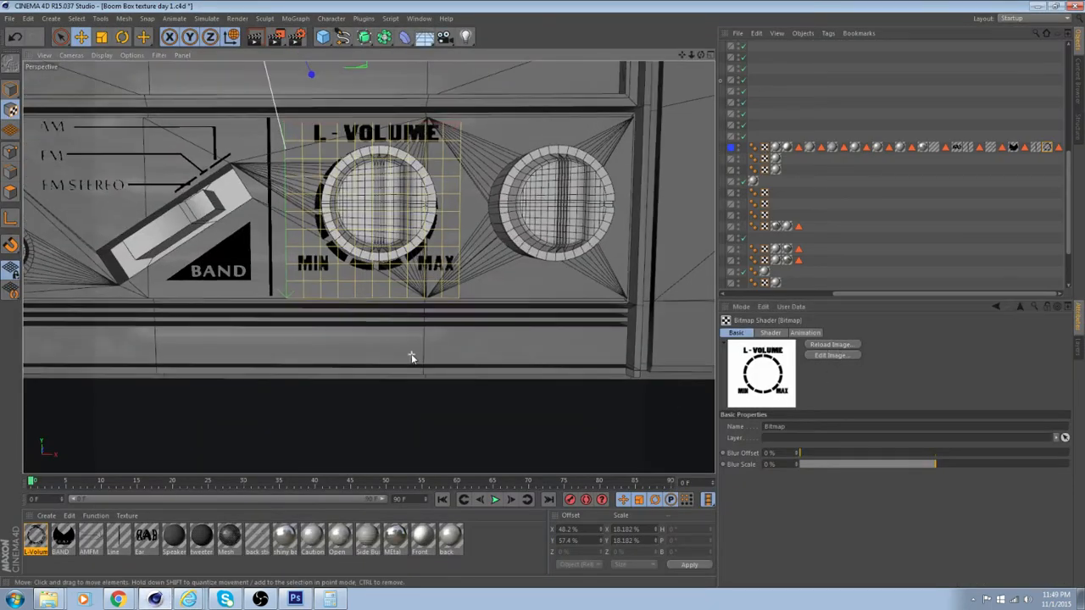
{"action": "left_click_drag", "start_coordinate": [412, 355], "coordinate": [459, 380], "text": "alt"}
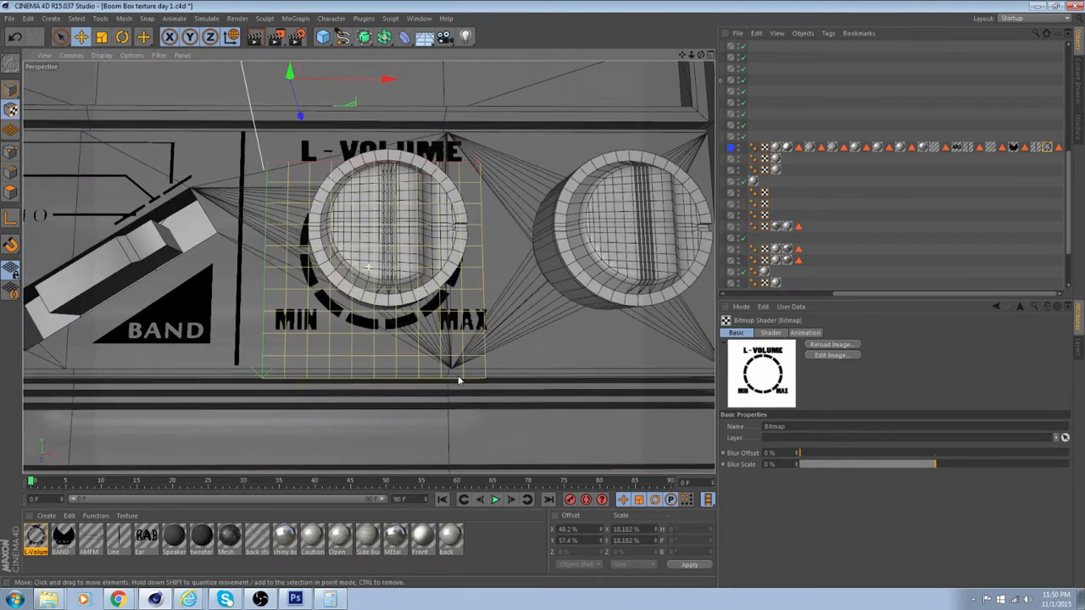
Reopen L_Volume.psd in Photoshop and move the MIN and MAX labels together down below the ring
{"action": "left_click", "coordinate": [845, 355]}
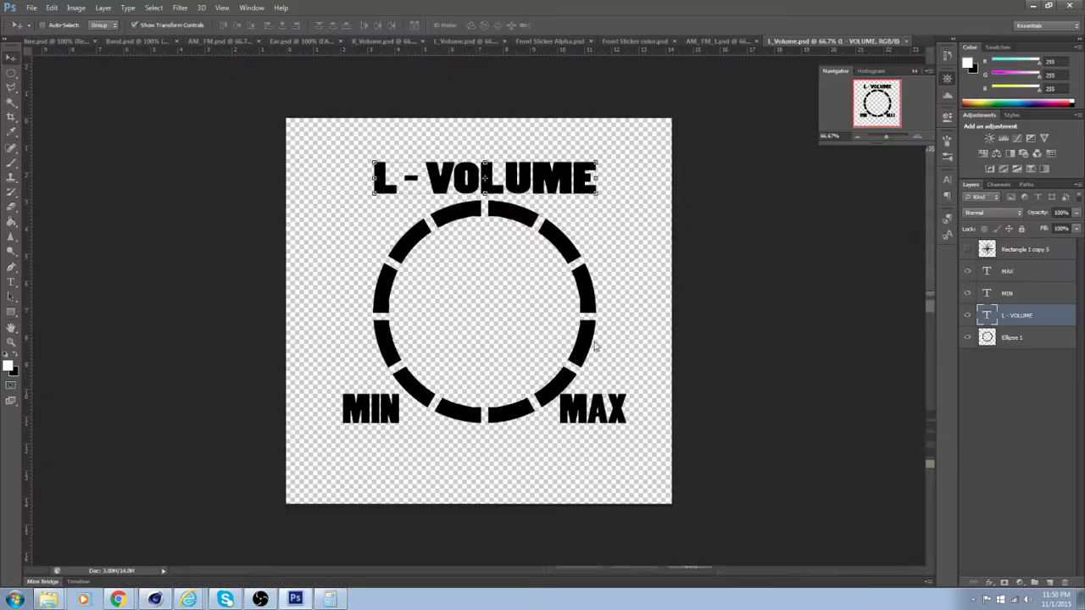
{"action": "left_click", "coordinate": [1029, 271]}
{"action": "left_click", "coordinate": [1031, 293], "text": "shift"}
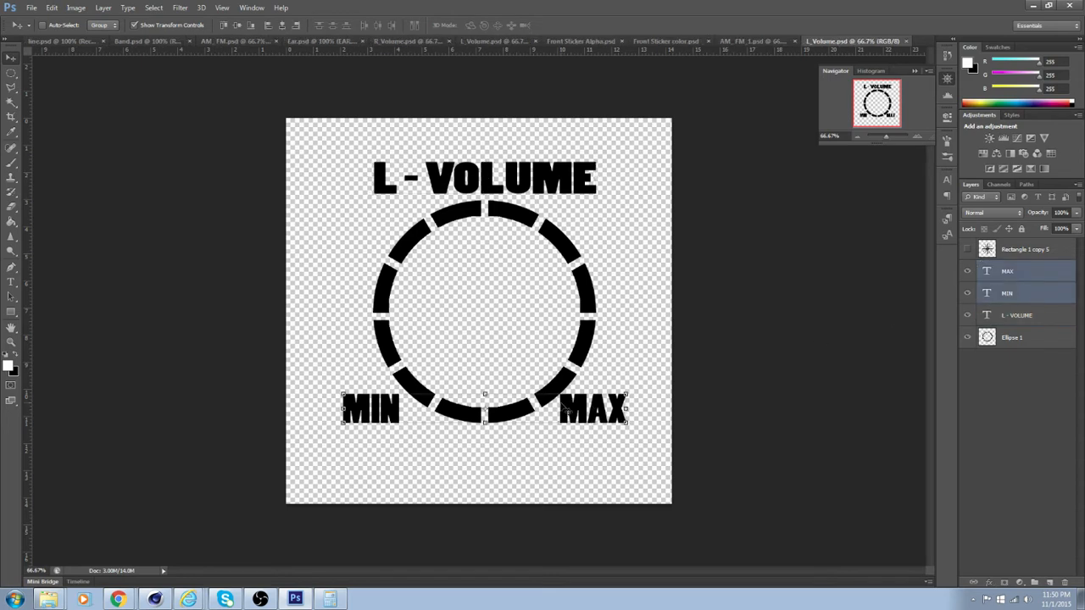
{"action": "left_click_drag", "start_coordinate": [575, 416], "coordinate": [566, 458]}
{"action": "left_click", "coordinate": [1026, 421]}
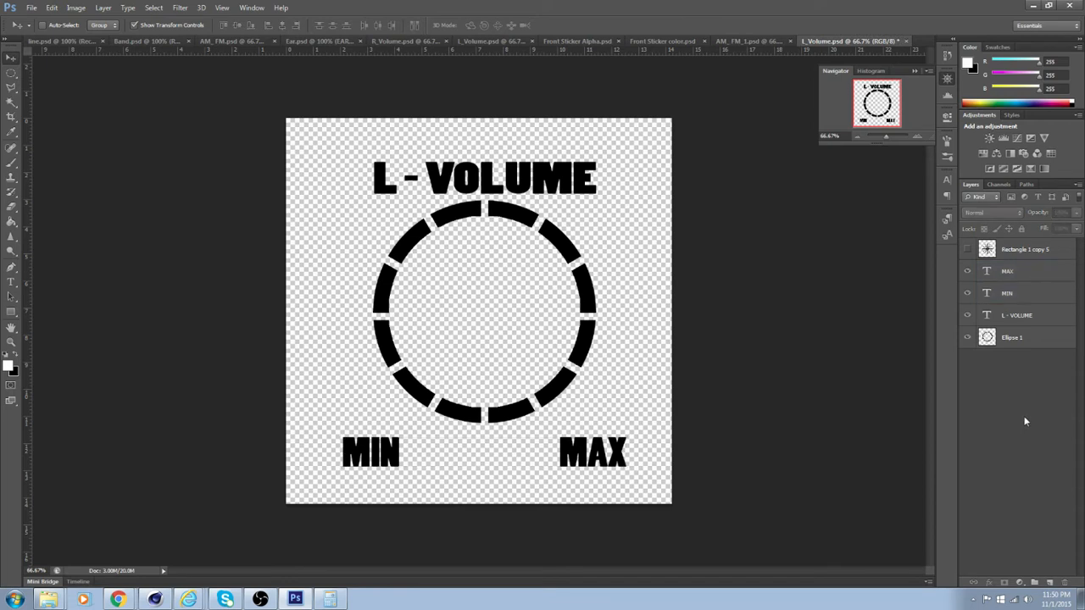
Move the MIN and MAX labels inward so they sit within the ring's width beneath it, and save L_Volume.psd
{"action": "left_click", "coordinate": [1023, 295]}
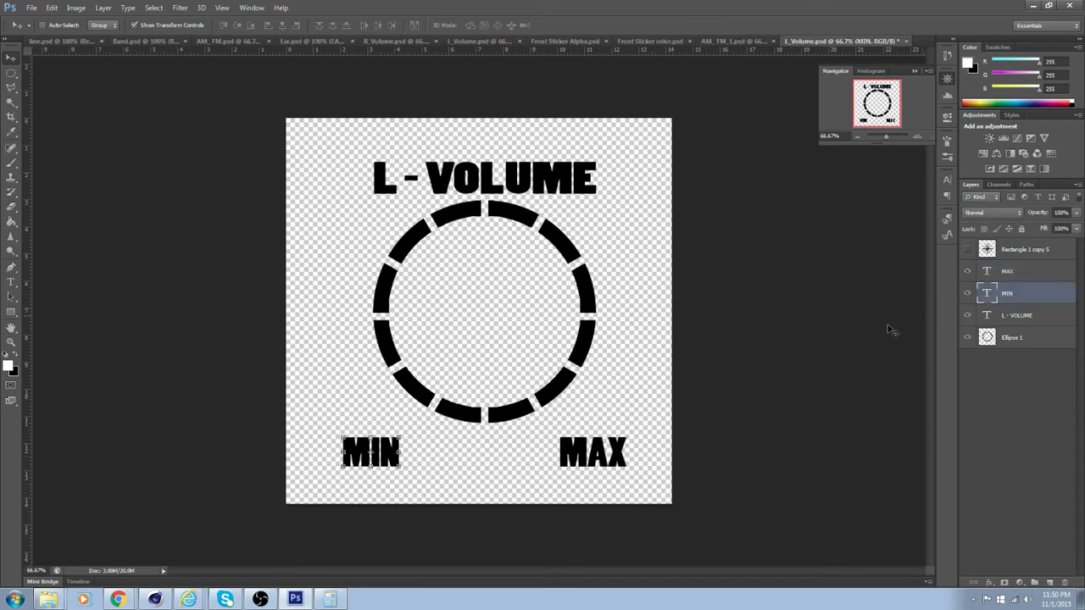
{"action": "left_click_drag", "start_coordinate": [385, 456], "coordinate": [428, 457]}
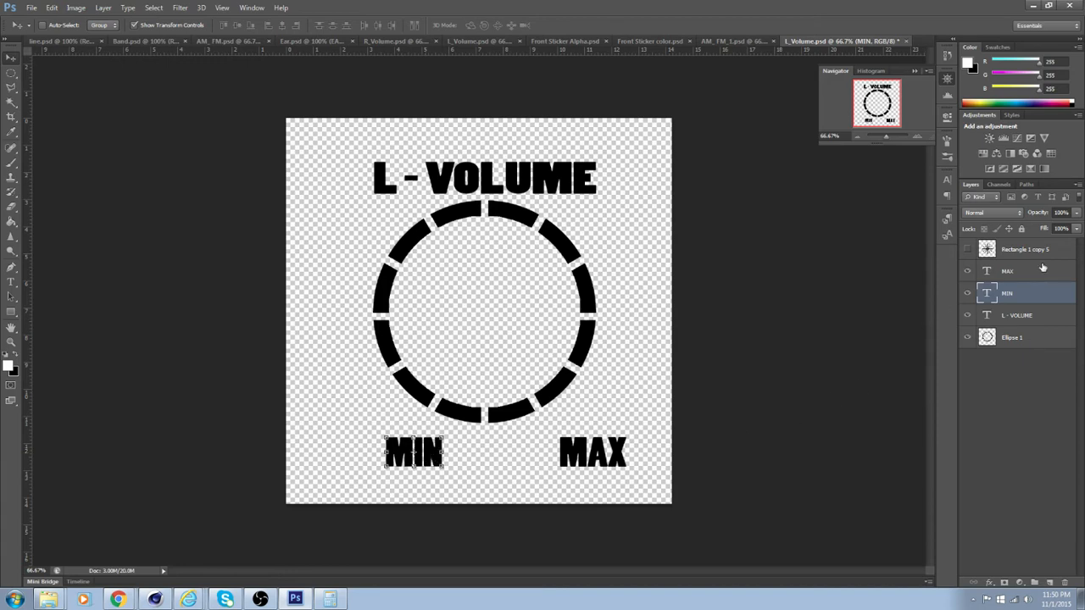
{"action": "double_click", "coordinate": [1030, 272]}
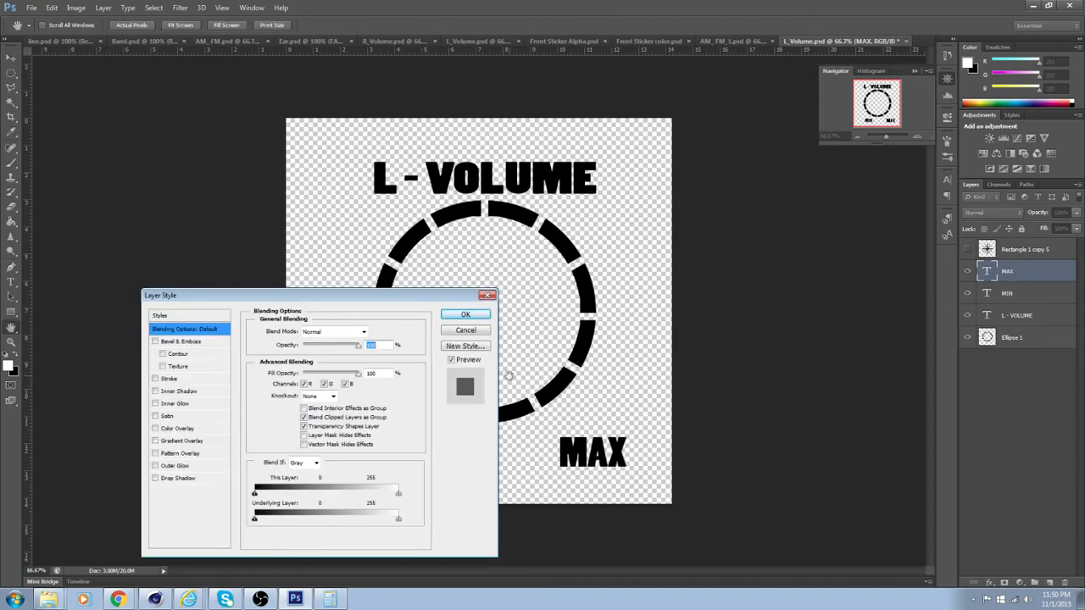
{"action": "left_click", "coordinate": [465, 315]}
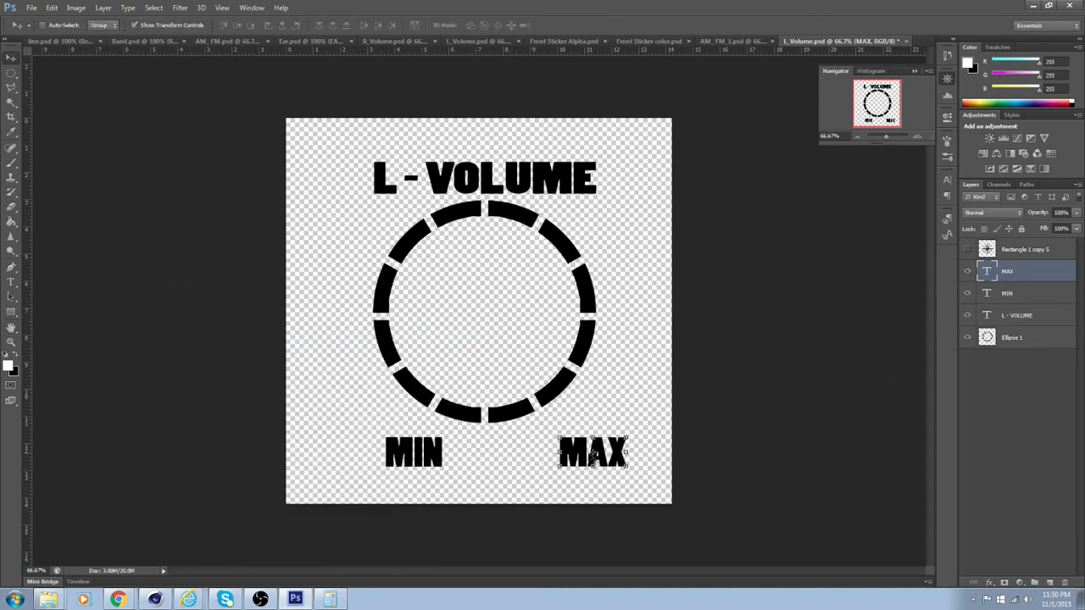
{"action": "left_click_drag", "start_coordinate": [593, 456], "coordinate": [585, 456]}
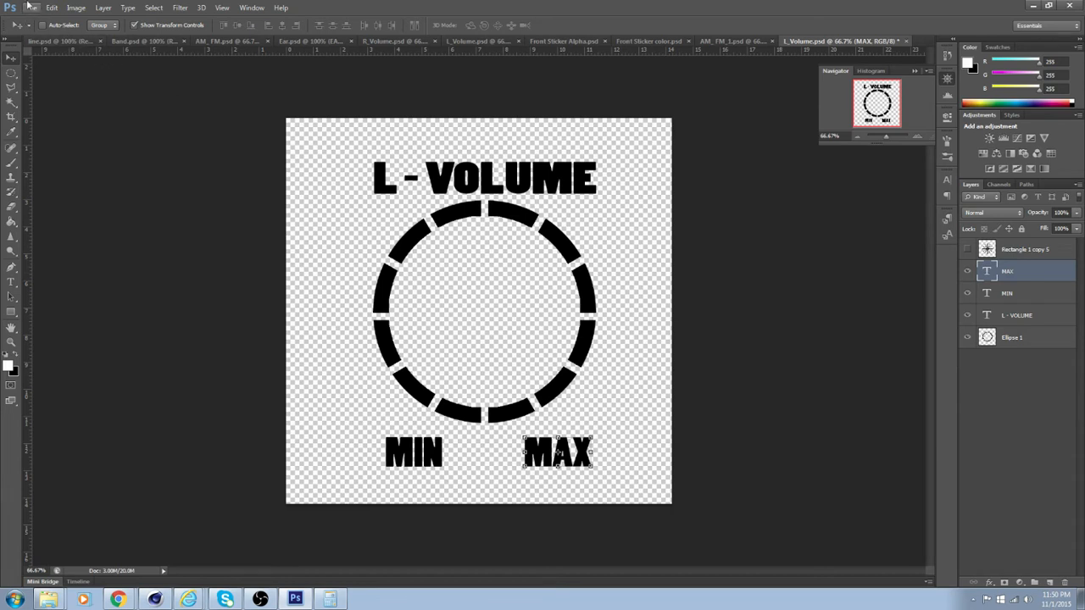
{"action": "left_click", "coordinate": [30, 8]}
{"action": "left_click", "coordinate": [78, 135]}
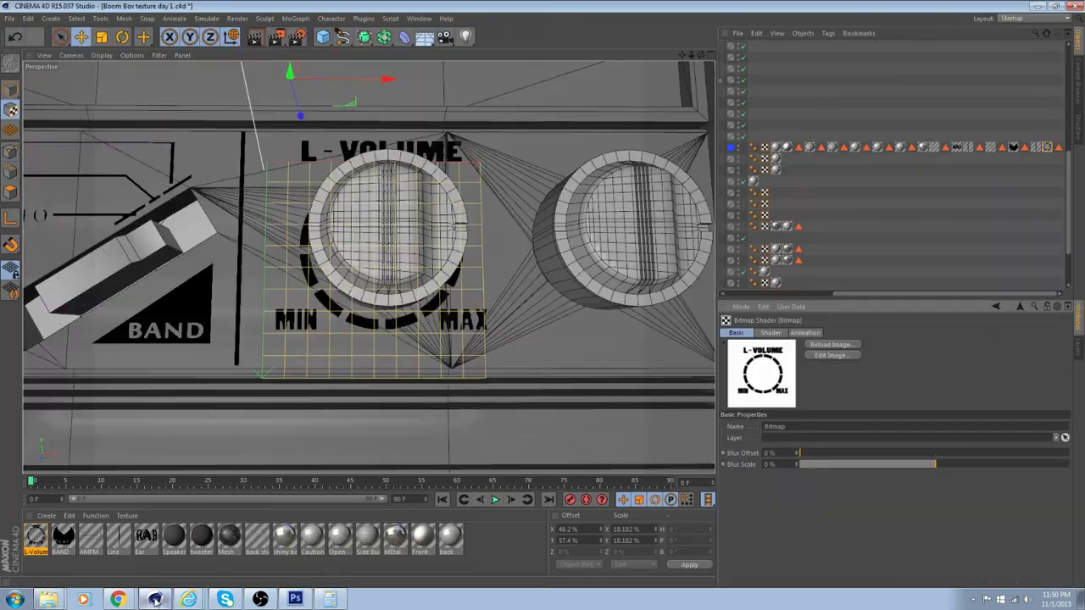
Switch to Cinema 4D, check the labels around the first knob and reload the L-Volume bitmap
{"action": "left_click", "coordinate": [155, 599]}
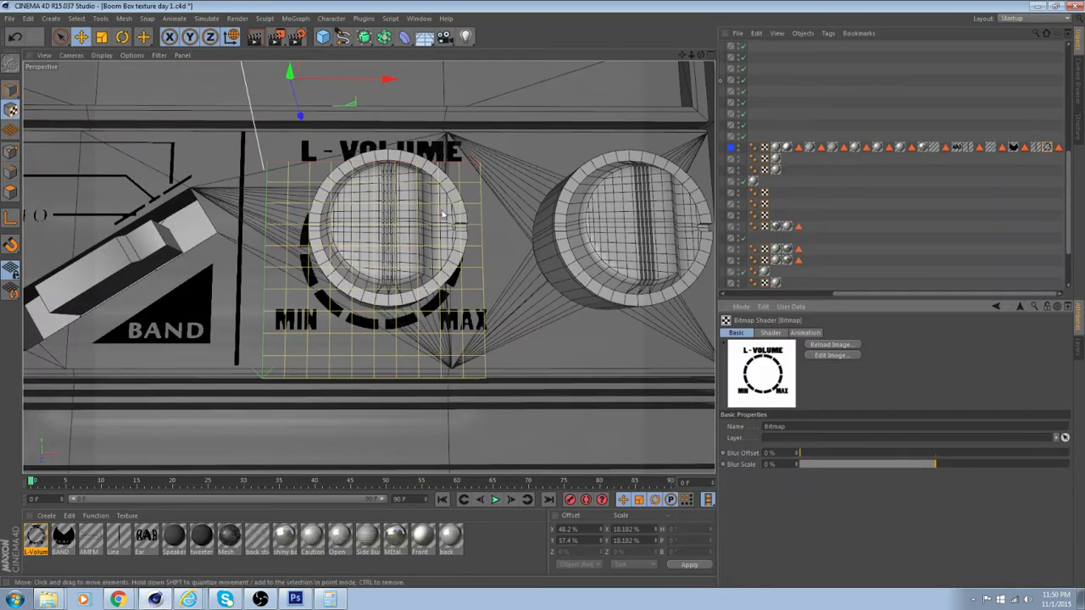
{"action": "left_click_drag", "start_coordinate": [420, 261], "coordinate": [417, 294], "text": "alt"}
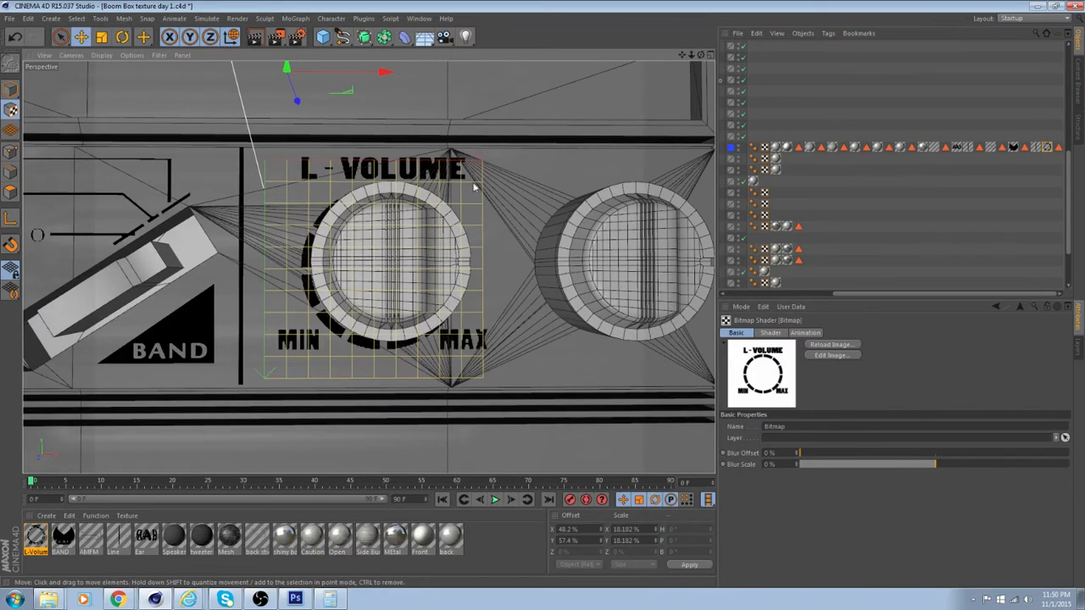
{"action": "left_click_drag", "start_coordinate": [415, 252], "coordinate": [406, 167], "text": "alt"}
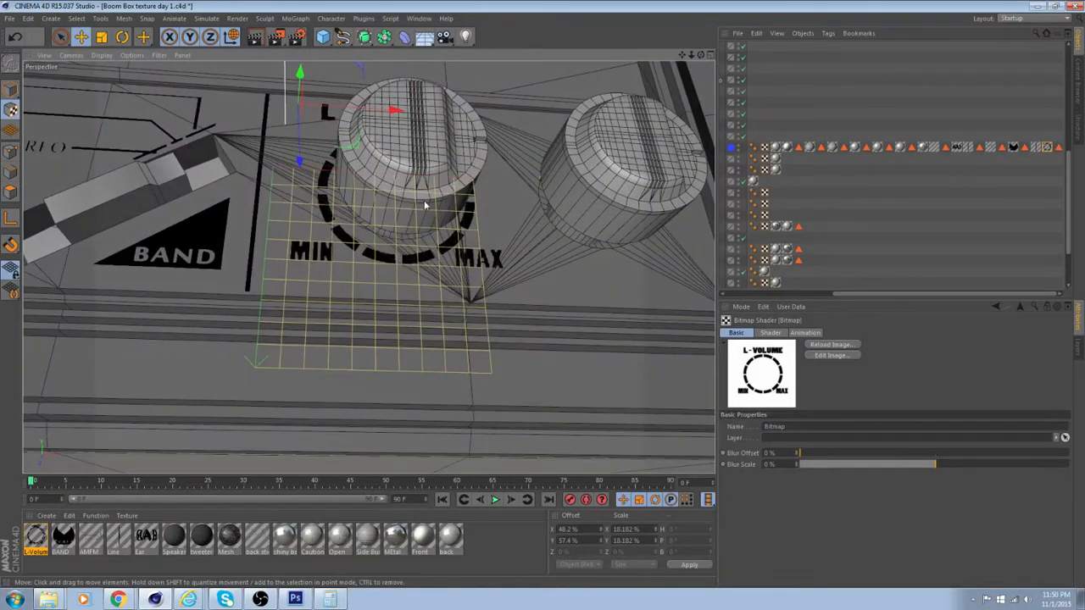
{"action": "scroll", "coordinate": [425, 201], "scroll_direction": "up", "scroll_amount": 3}
{"action": "left_click_drag", "start_coordinate": [423, 222], "coordinate": [499, 303], "text": "alt"}
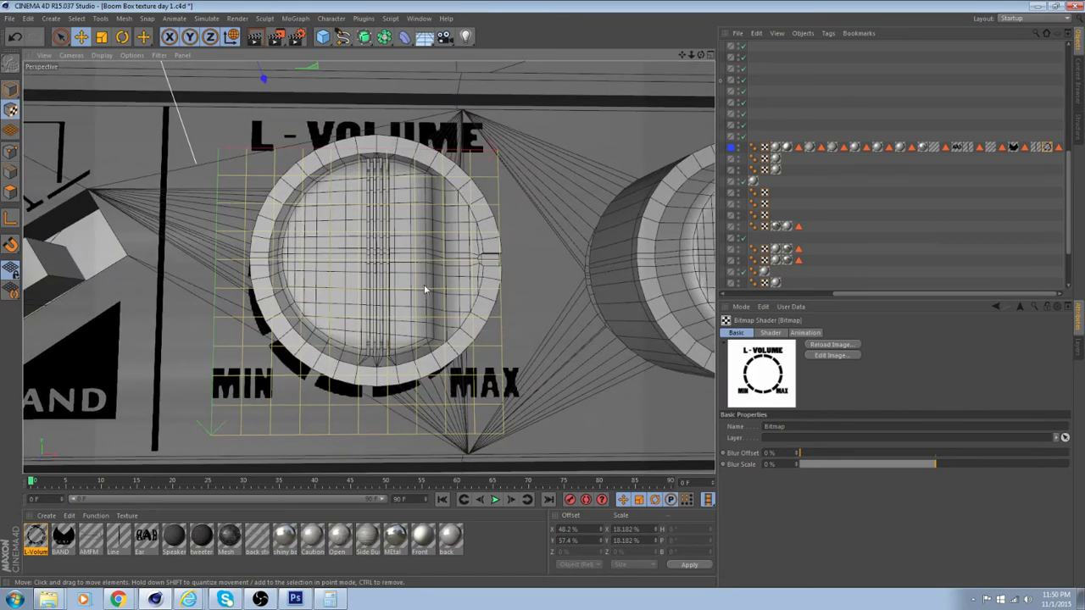
{"action": "left_click_drag", "start_coordinate": [424, 289], "coordinate": [481, 316], "text": "alt"}
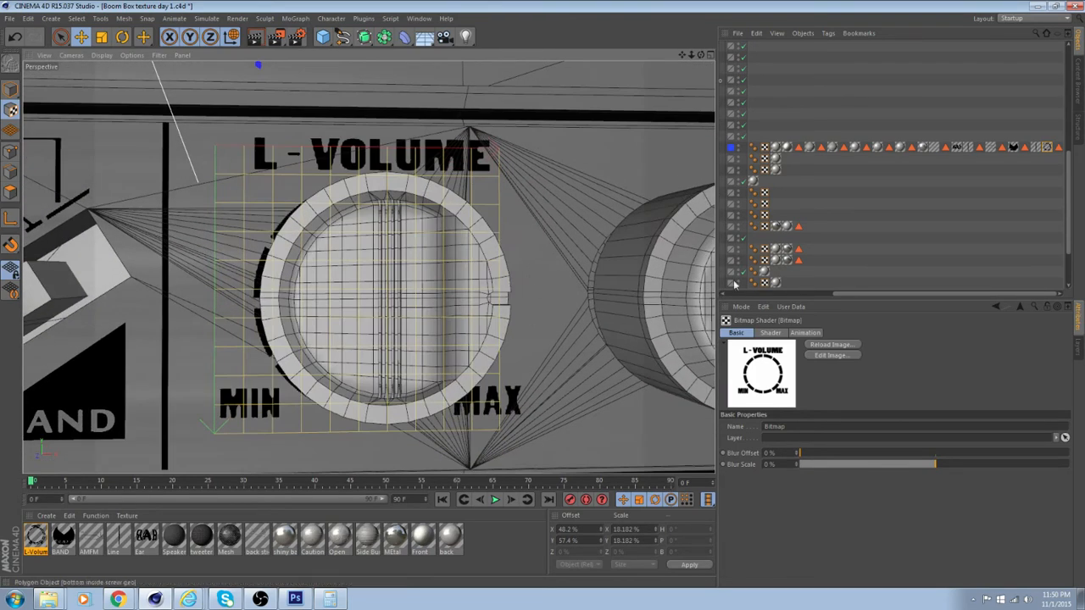
{"action": "left_click_drag", "start_coordinate": [533, 259], "coordinate": [444, 337], "text": "alt"}
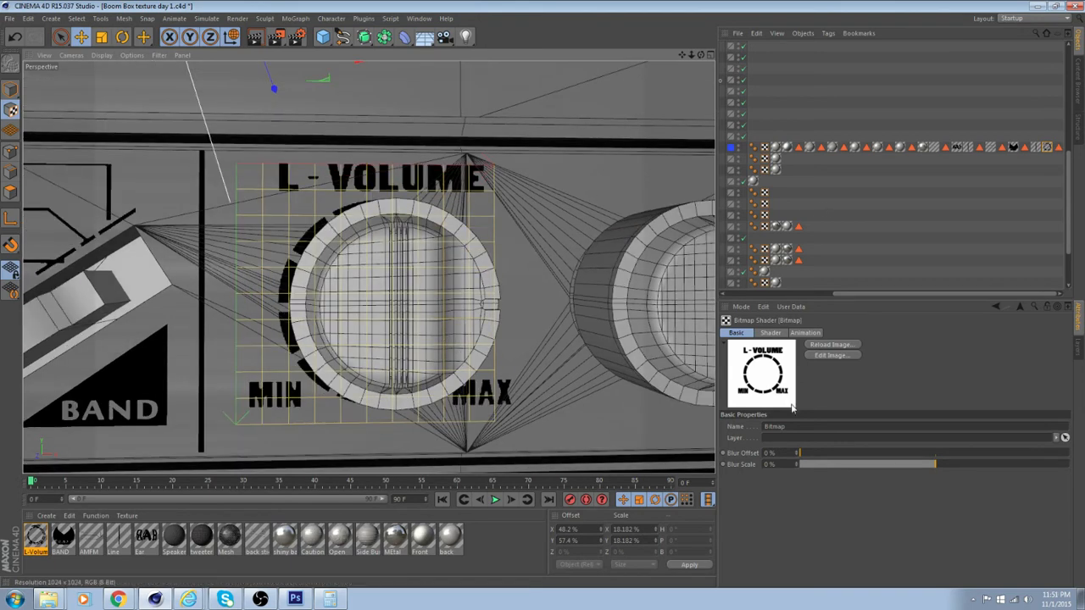
{"action": "left_click", "coordinate": [850, 346]}
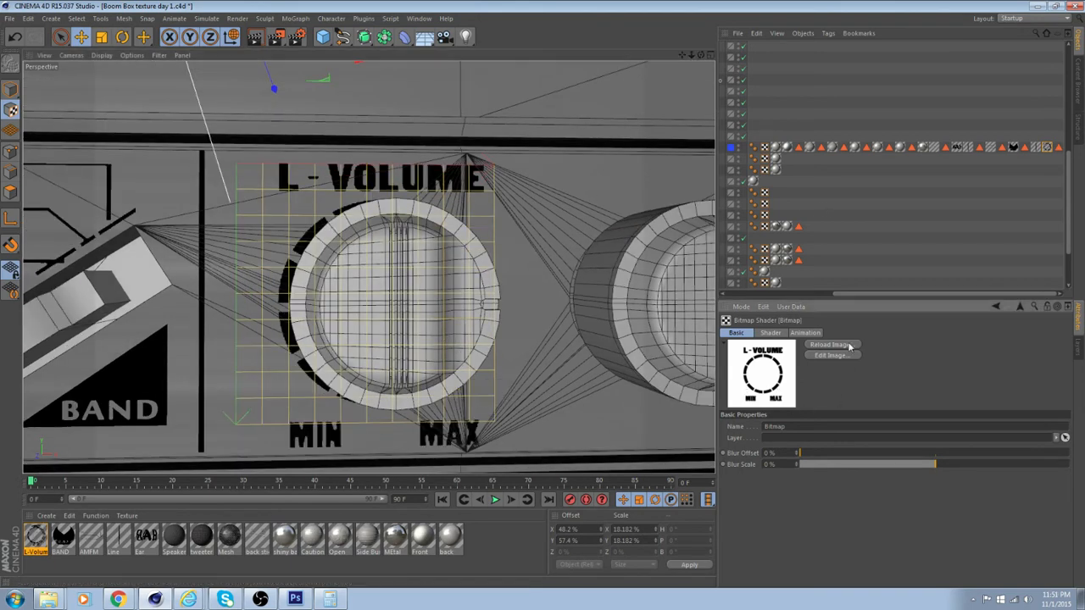
{"action": "left_click_drag", "start_coordinate": [545, 380], "coordinate": [520, 356], "text": "alt"}
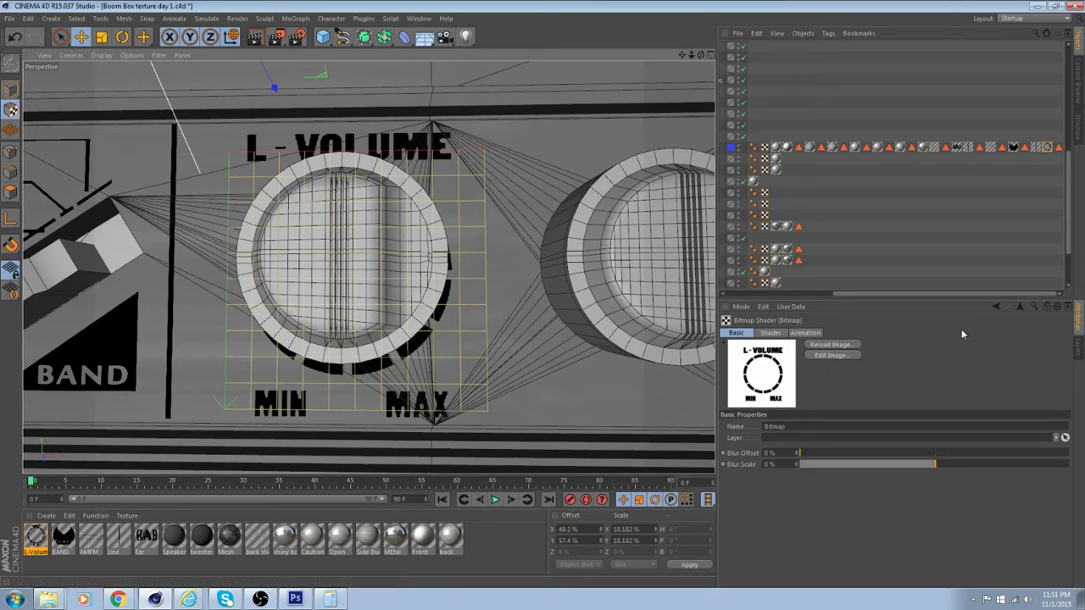
Apply the Line material to the Boom Box body's front panel face around the second knob
{"action": "left_click_drag", "start_coordinate": [910, 294], "coordinate": [797, 295]}
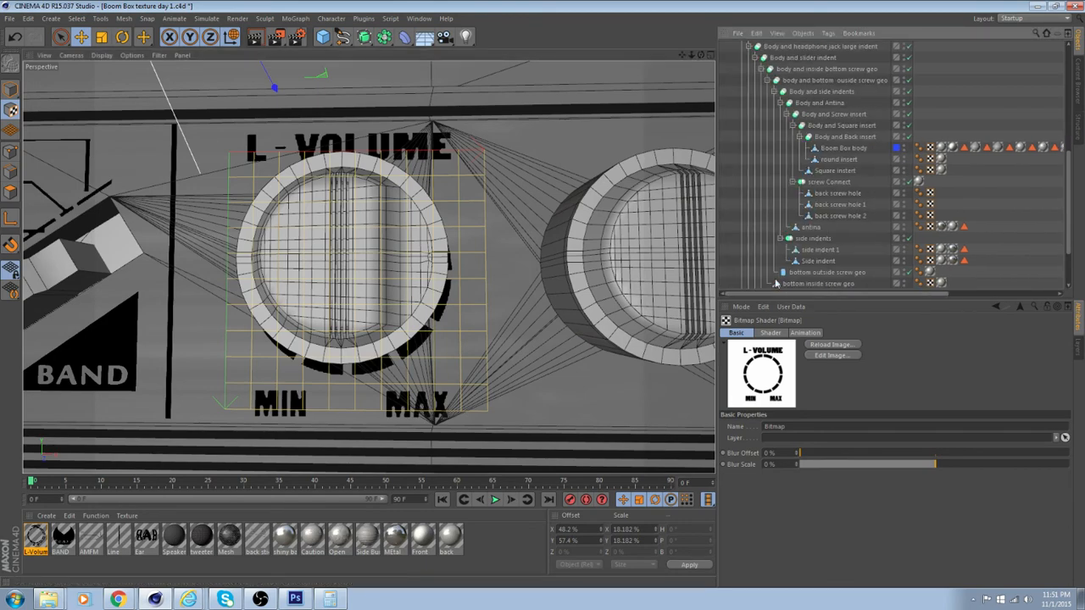
{"action": "left_click", "coordinate": [858, 148]}
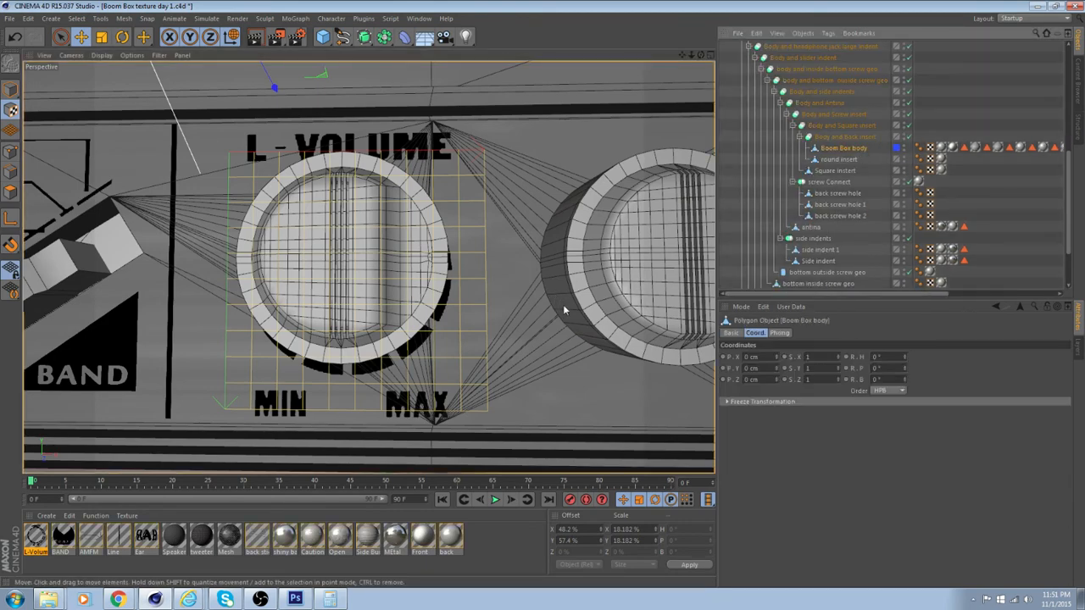
{"action": "left_click_drag", "start_coordinate": [565, 310], "coordinate": [474, 282], "text": "alt"}
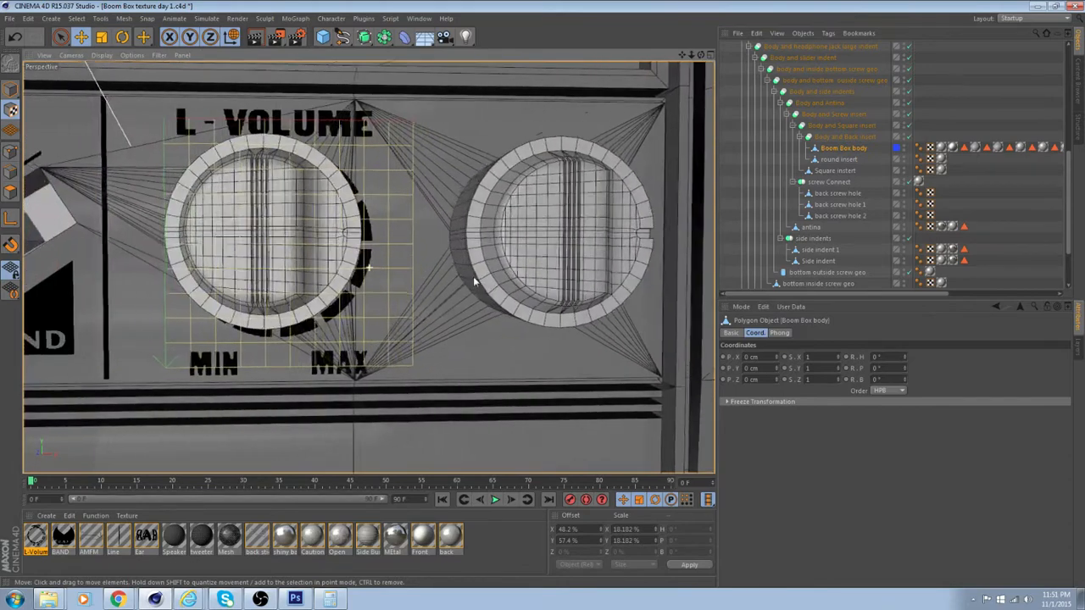
{"action": "middle_click_drag", "start_coordinate": [368, 268], "coordinate": [475, 282], "text": "alt"}
{"action": "left_click", "coordinate": [11, 192]}
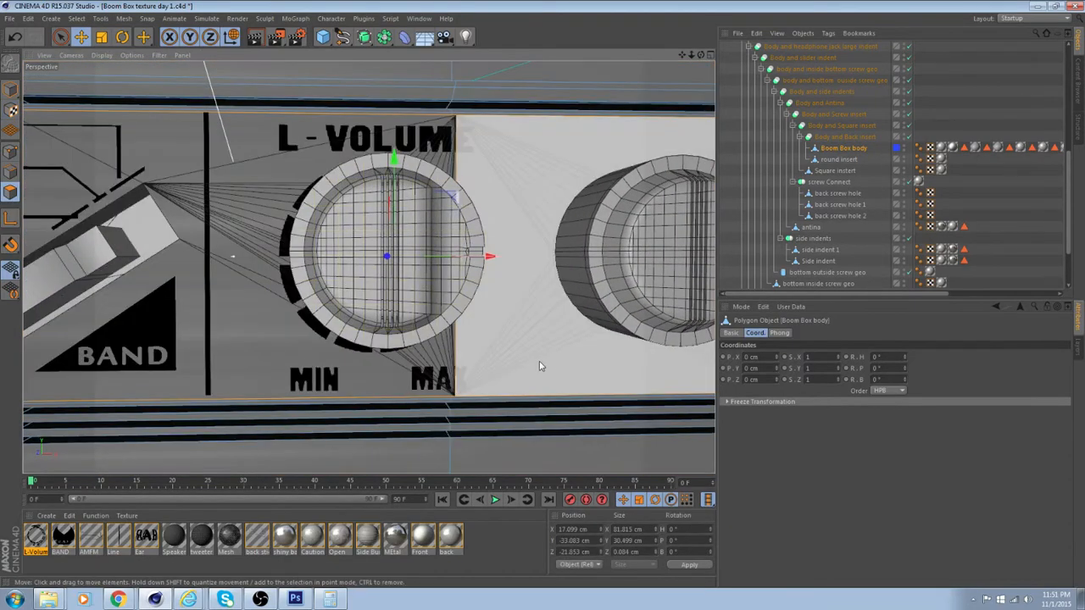
{"action": "middle_click_drag", "start_coordinate": [523, 363], "coordinate": [370, 369], "text": "alt"}
{"action": "left_click", "coordinate": [553, 348]}
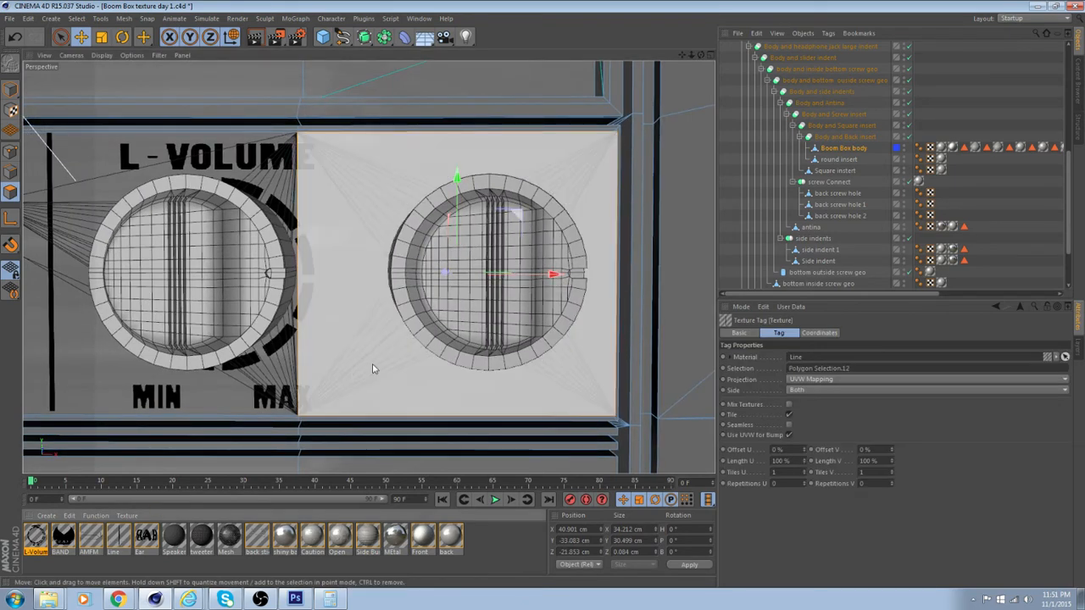
Set the new Line texture tag to Flat projection with one repetition in both U and V
{"action": "left_click_drag", "start_coordinate": [870, 297], "coordinate": [1073, 250]}
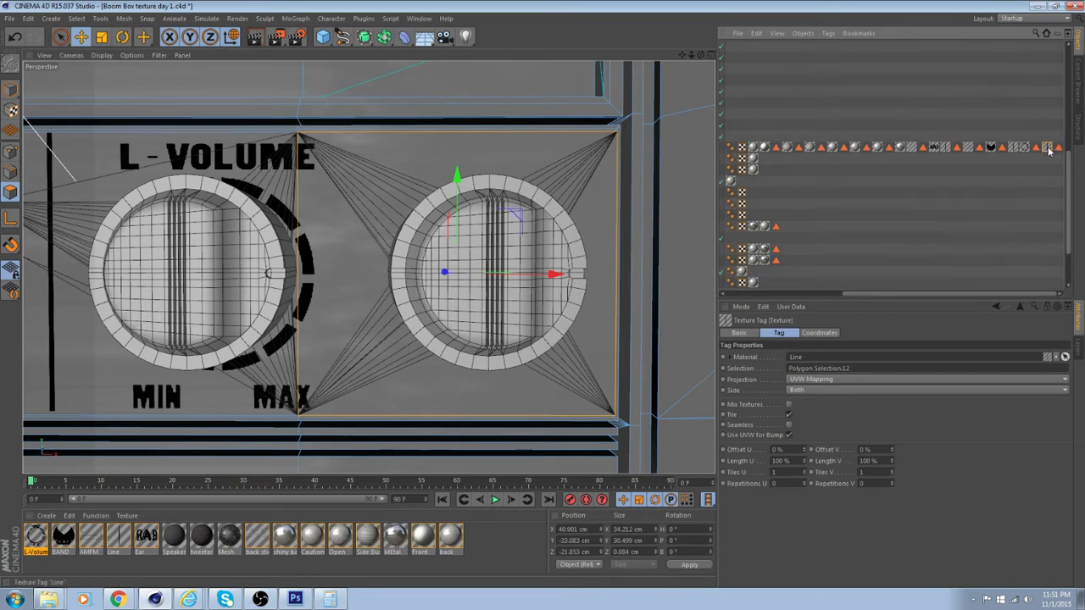
{"action": "left_click", "coordinate": [858, 379]}
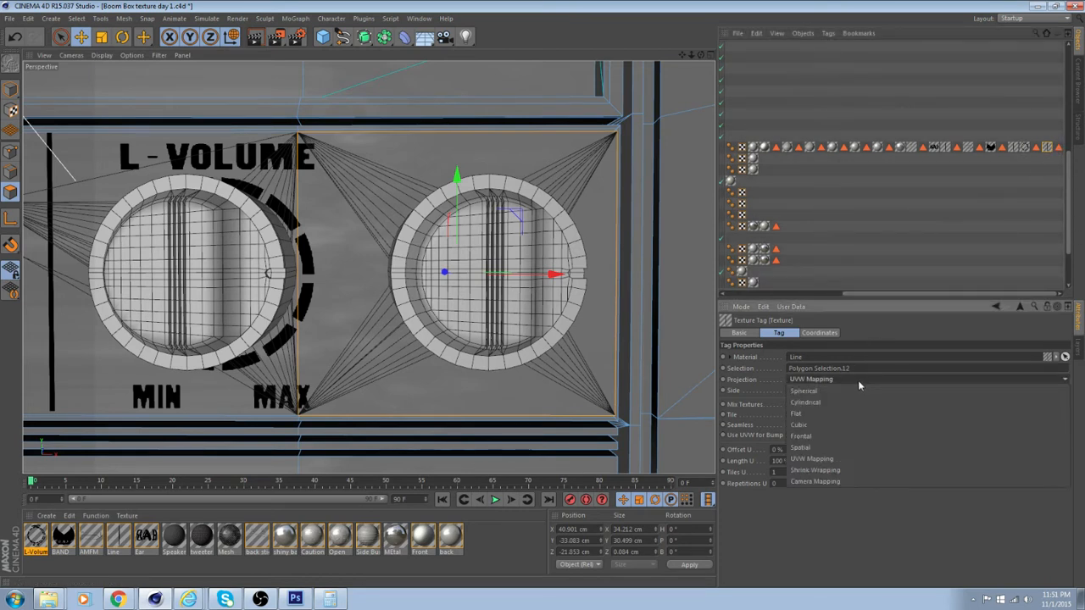
{"action": "left_click", "coordinate": [855, 415]}
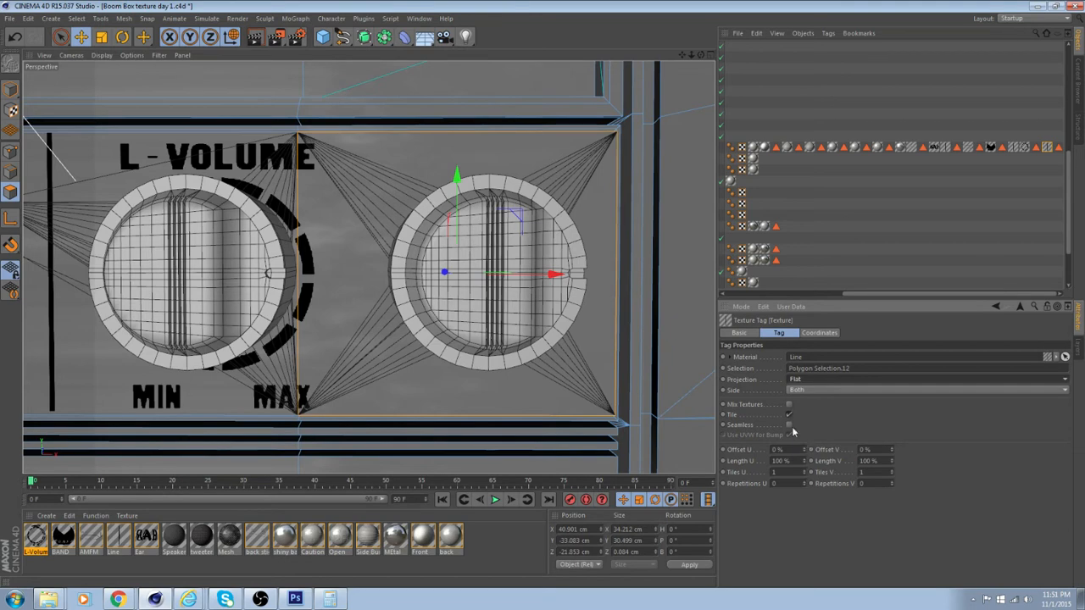
{"action": "left_click", "coordinate": [798, 484]}
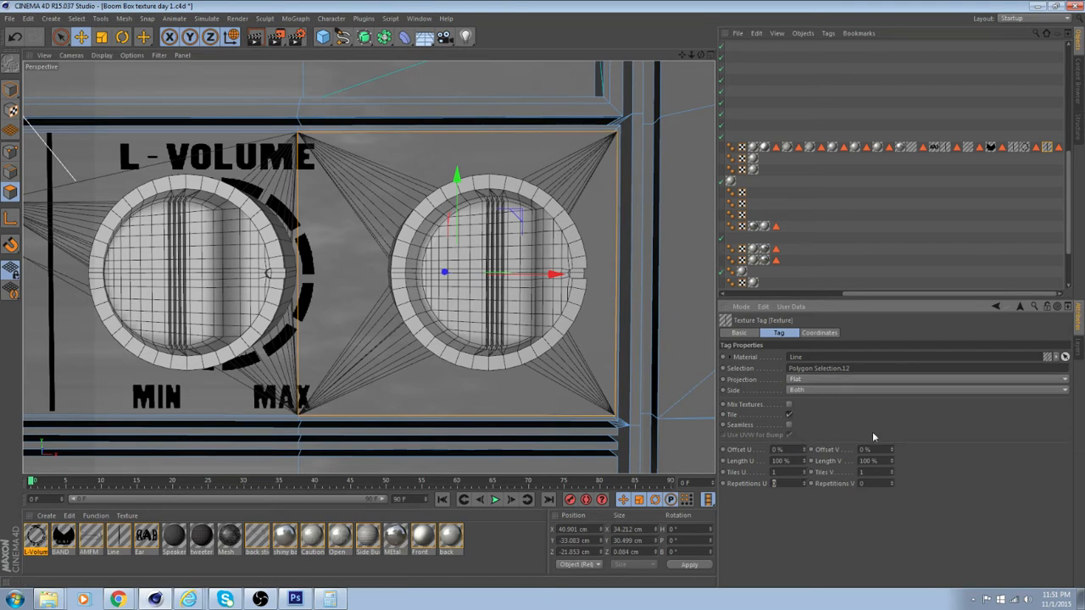
{"action": "type", "text": "1"}
{"action": "key", "text": "Tab"}
In texture mode, check the earlier Line tag's tiling, then set the new Line tag to 7.5 tiles in U and 5 in V
{"action": "scroll", "coordinate": [529, 348], "scroll_direction": "down", "scroll_amount": 3}
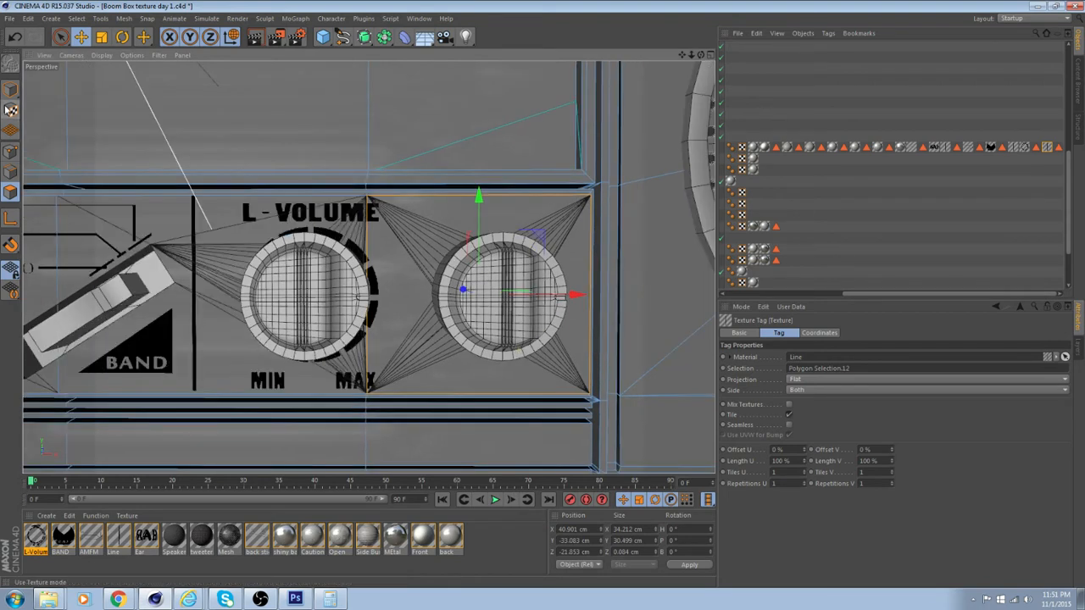
{"action": "scroll", "coordinate": [301, 198], "scroll_direction": "down", "scroll_amount": 10}
{"action": "scroll", "coordinate": [301, 198], "scroll_direction": "down", "scroll_amount": 1}
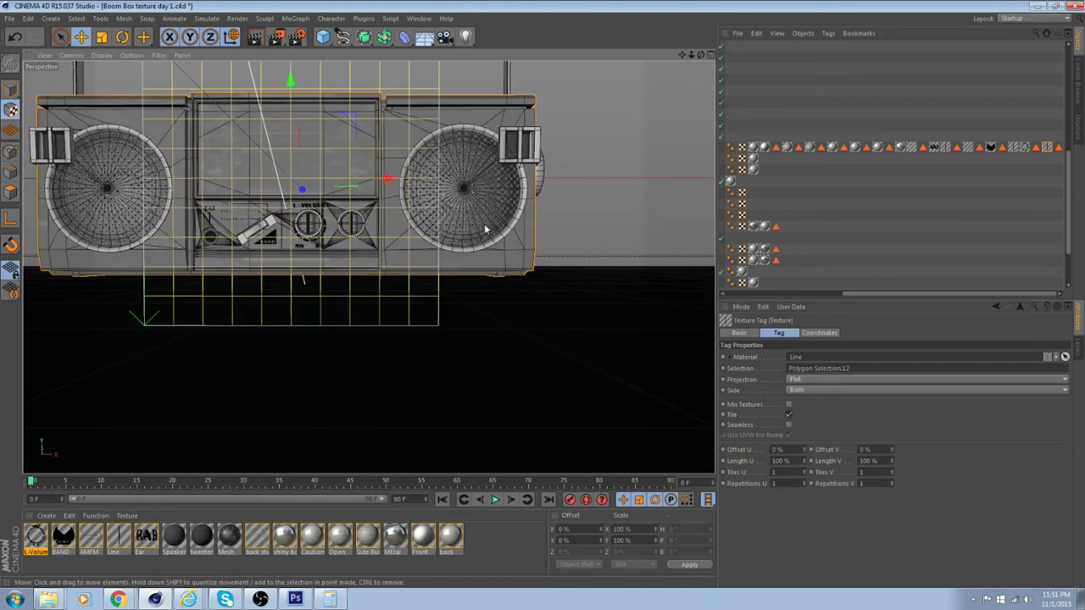
{"action": "left_click", "coordinate": [1017, 149]}
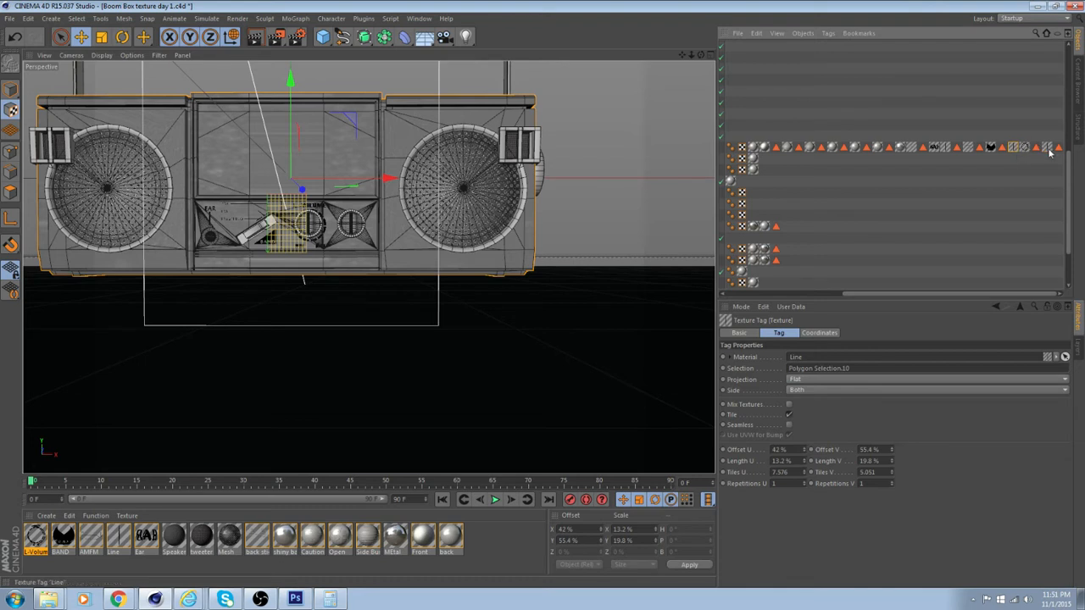
{"action": "left_click", "coordinate": [1047, 148]}
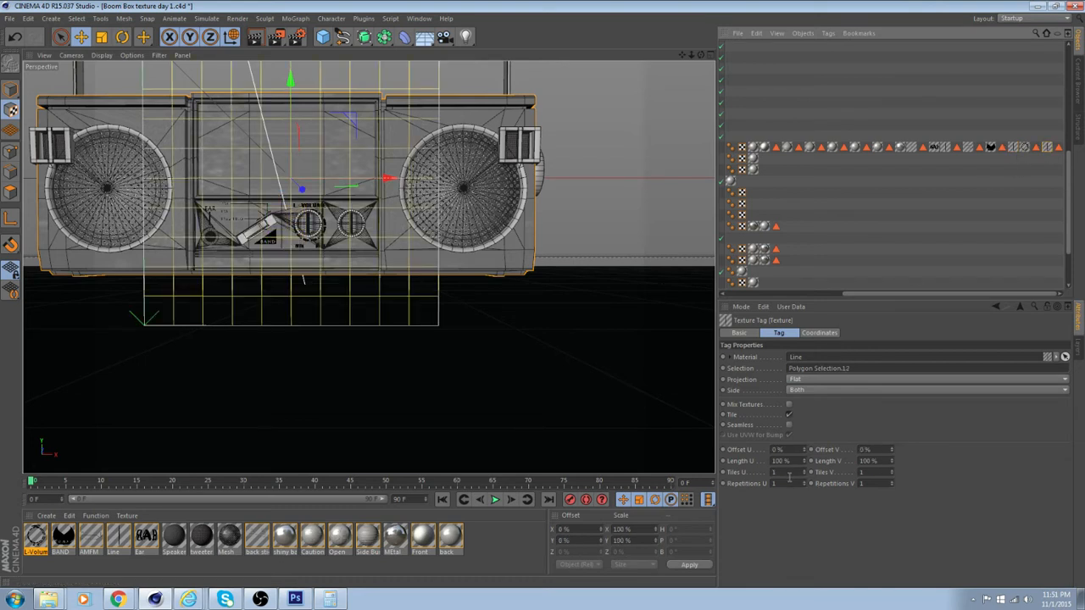
{"action": "left_click", "coordinate": [786, 473]}
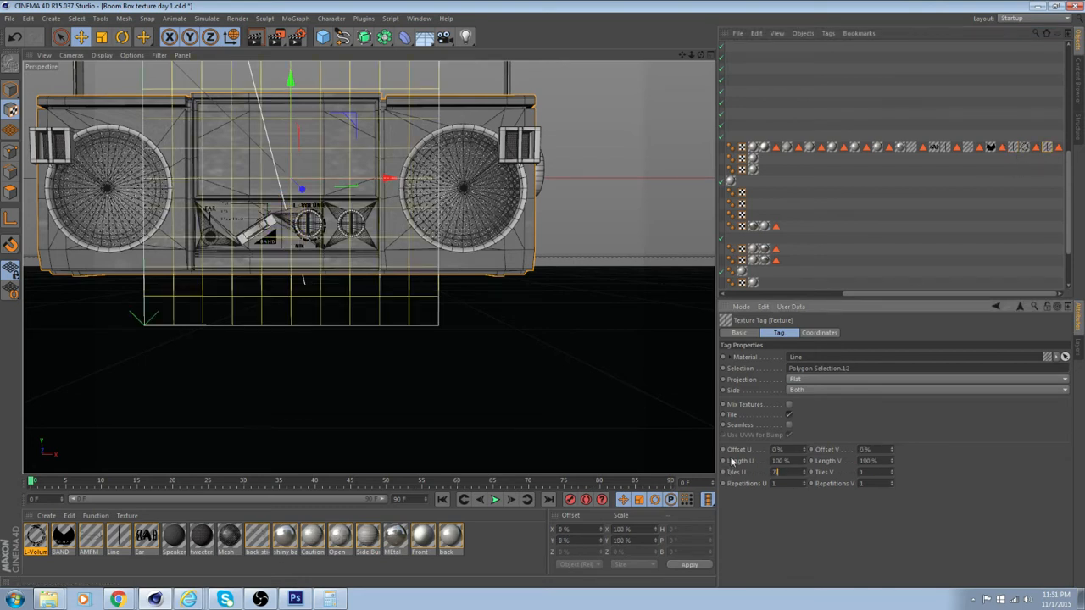
{"action": "key", "text": "Tab"}
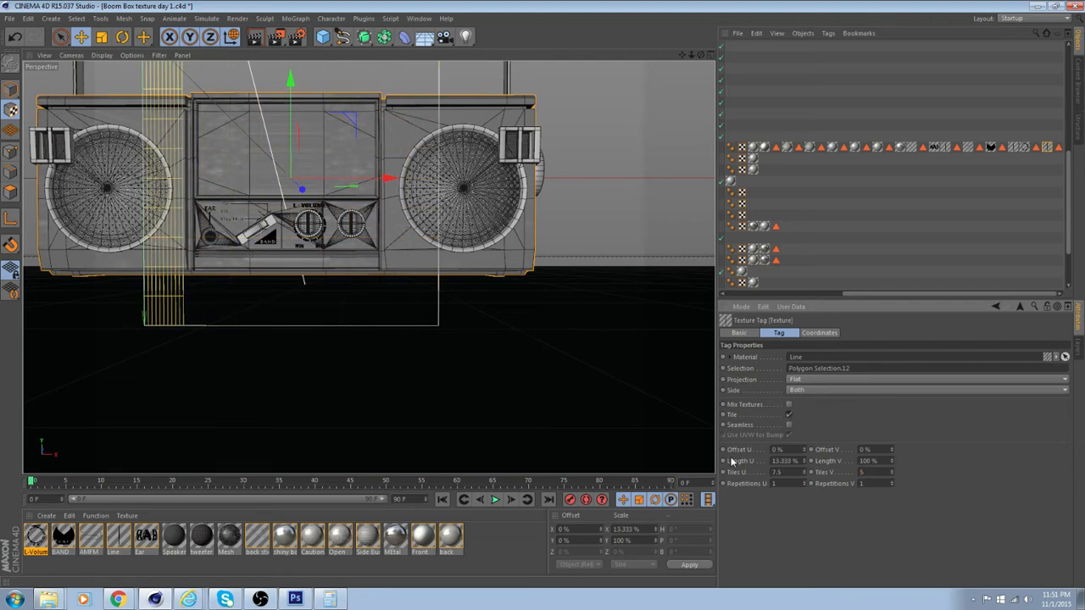
{"action": "type", "text": "5"}
{"action": "key", "text": "Return"}
Move the Line texture so its line stands between the two knobs, at offset U 57% and offset V 58.6%
{"action": "middle_click_drag", "start_coordinate": [359, 201], "coordinate": [364, 233], "text": "alt"}
{"action": "left_click_drag", "start_coordinate": [392, 215], "coordinate": [552, 217]}
{"action": "left_click_drag", "start_coordinate": [304, 127], "coordinate": [335, 297]}
{"action": "scroll", "coordinate": [336, 240], "scroll_direction": "up", "scroll_amount": 10}
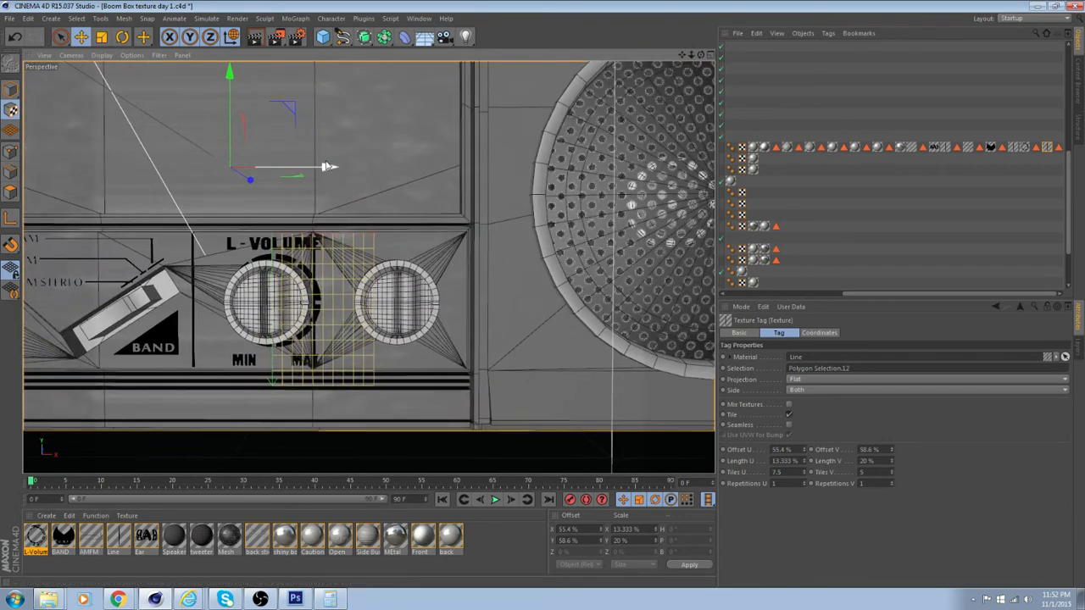
{"action": "left_click_drag", "start_coordinate": [325, 166], "coordinate": [327, 167]}
{"action": "scroll", "coordinate": [365, 275], "scroll_direction": "up", "scroll_amount": 7}
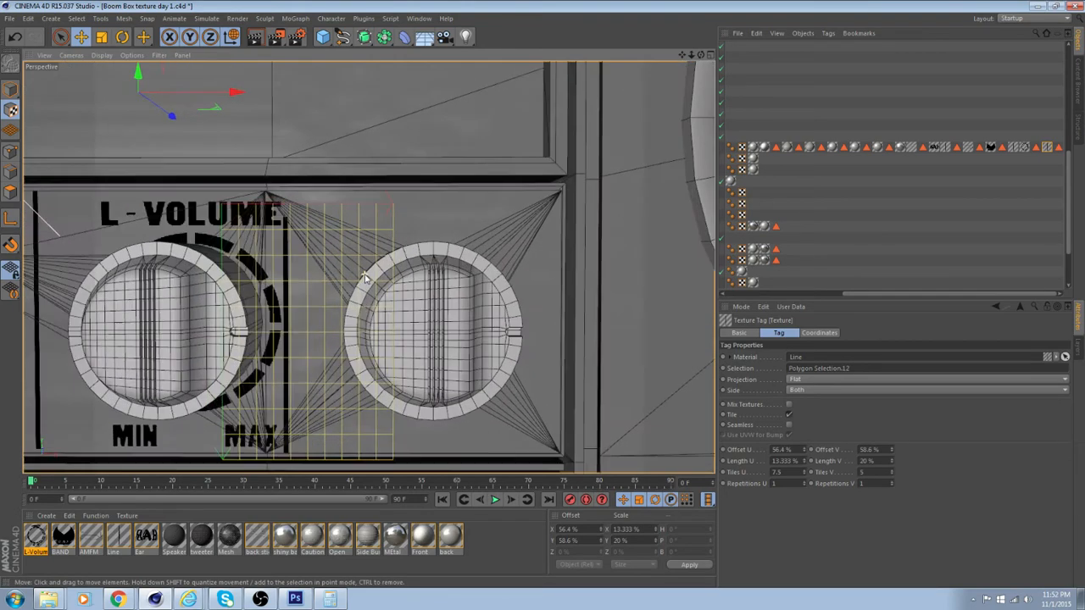
{"action": "middle_click_drag", "start_coordinate": [340, 271], "coordinate": [387, 225], "text": "alt"}
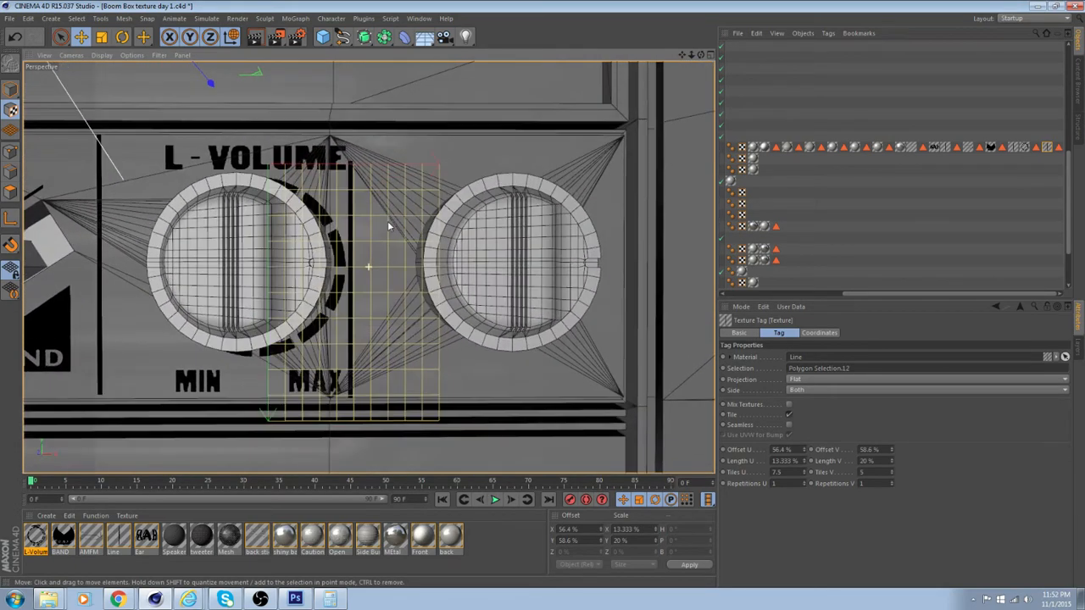
{"action": "scroll", "coordinate": [330, 168], "scroll_direction": "down", "scroll_amount": 3}
{"action": "middle_click_drag", "start_coordinate": [331, 173], "coordinate": [333, 190], "text": "alt"}
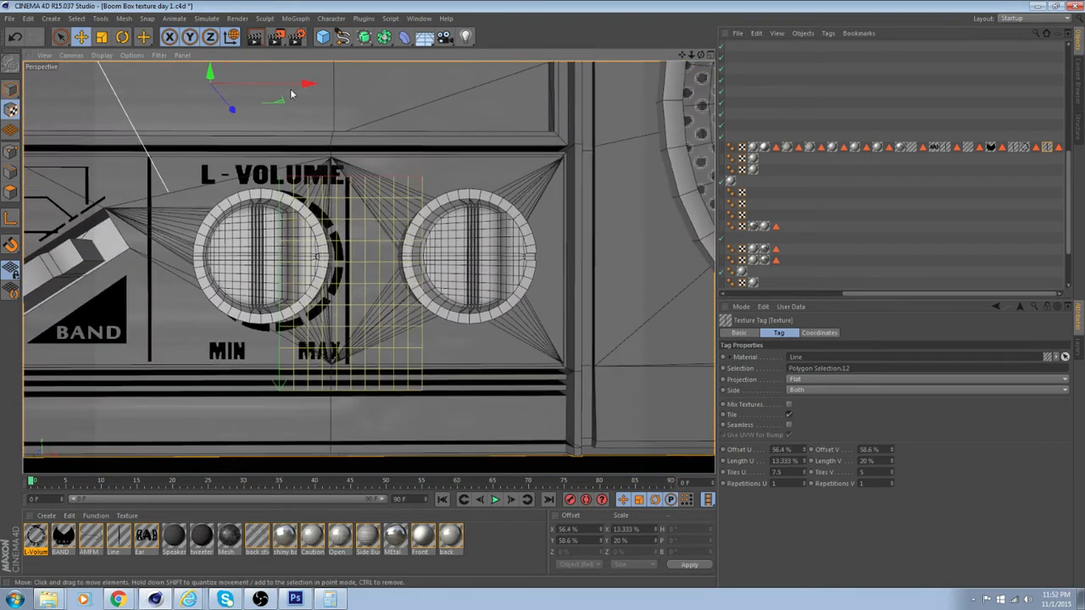
{"action": "left_click_drag", "start_coordinate": [306, 85], "coordinate": [312, 85]}
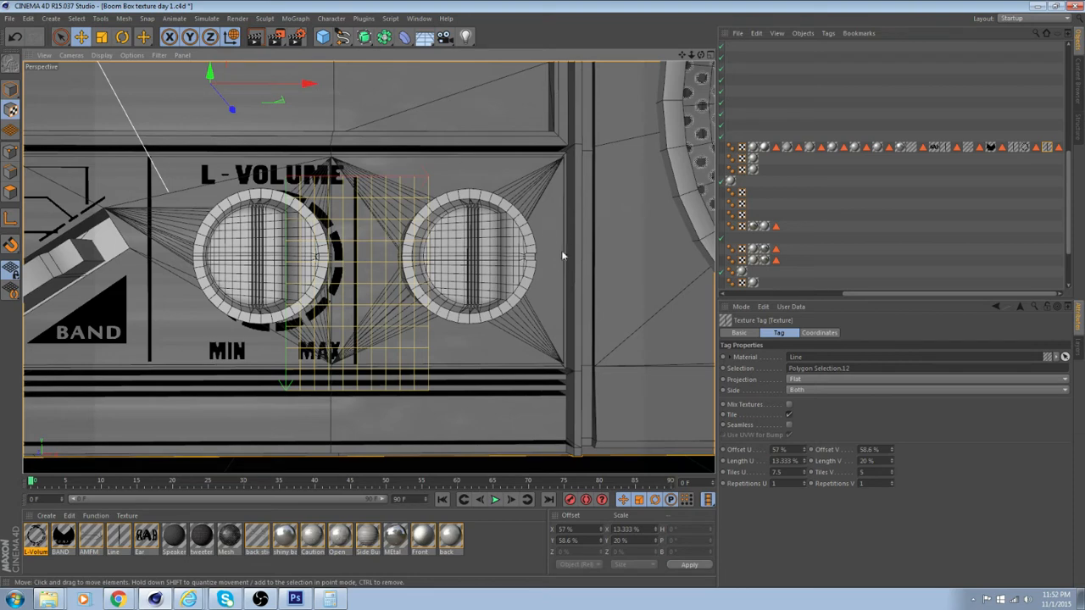
{"action": "left_click_drag", "start_coordinate": [576, 326], "coordinate": [566, 355], "text": "alt"}
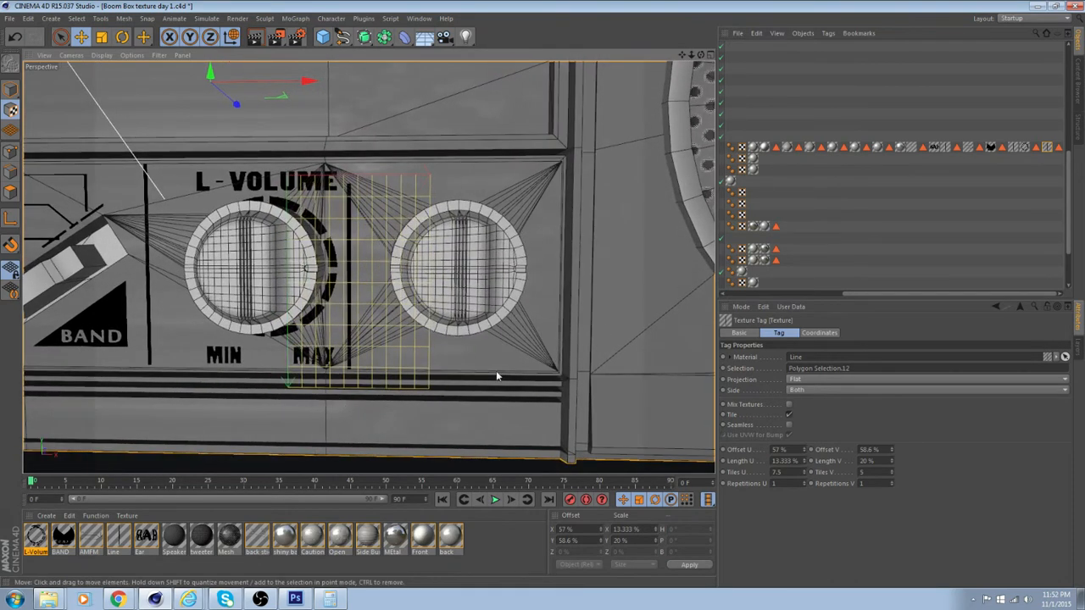
Return to polygon editing on the Boom Box body with the front face around the second knob selected
{"action": "left_click_drag", "start_coordinate": [913, 294], "coordinate": [819, 291]}
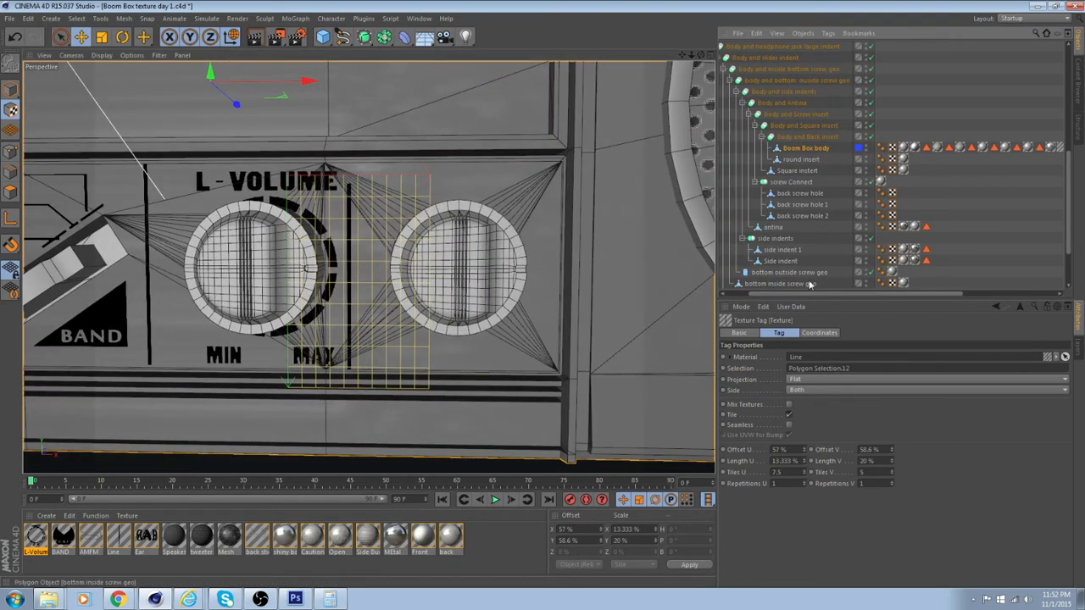
{"action": "left_click", "coordinate": [803, 148]}
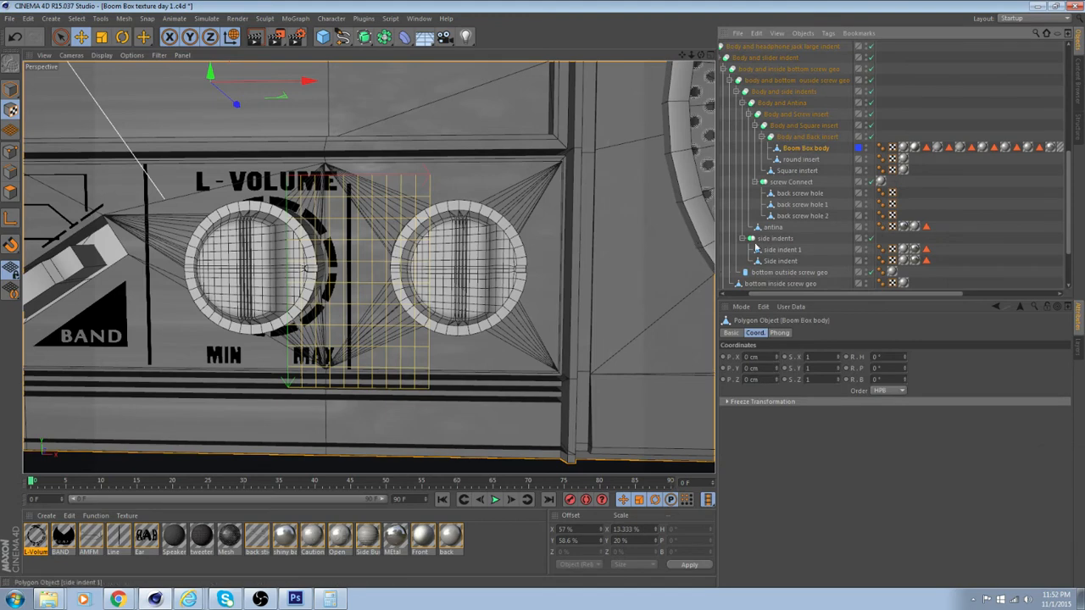
{"action": "left_click", "coordinate": [10, 194]}
{"action": "left_click", "coordinate": [453, 303]}
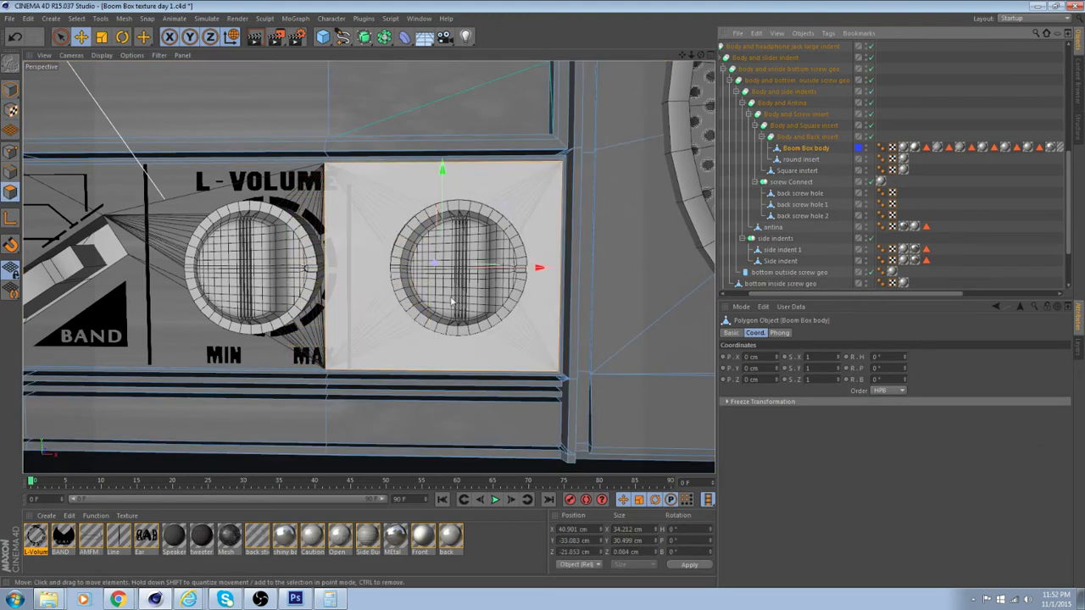
Create a new material named R-Volume with its Specular channel disabled and its Alpha channel enabled
{"action": "double_click", "coordinate": [511, 534]}
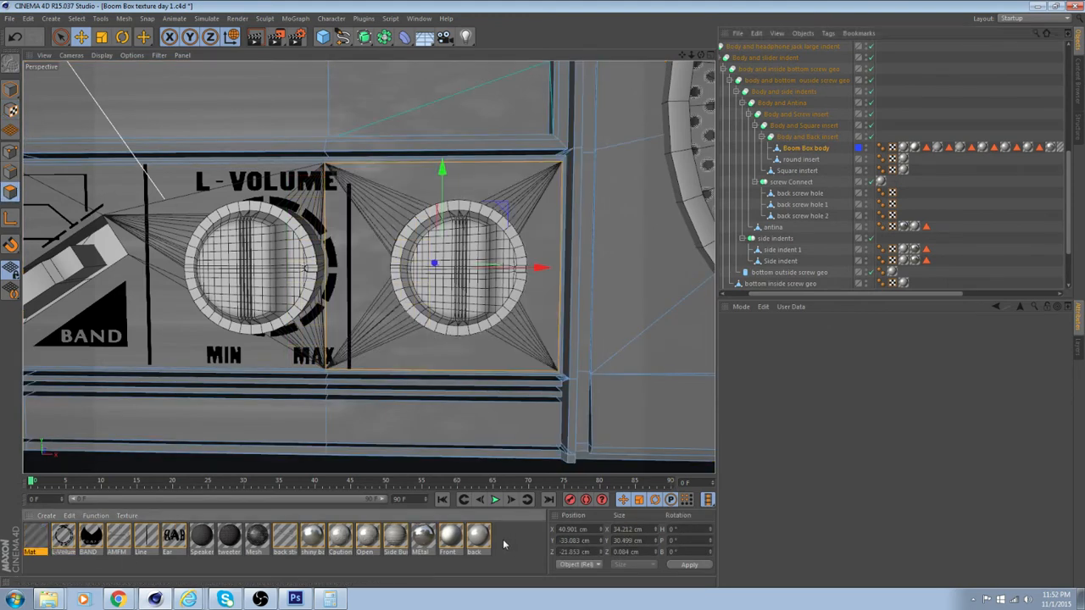
{"action": "double_click", "coordinate": [34, 549]}
{"action": "type", "text": "R"}
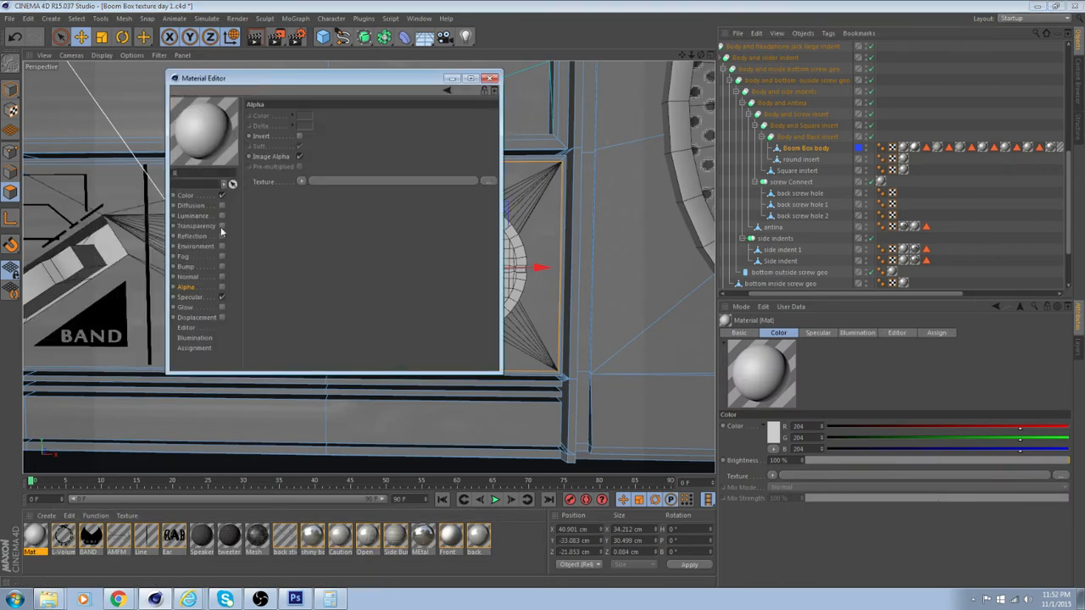
{"action": "type", "text": "-Volume"}
{"action": "left_click", "coordinate": [213, 296]}
{"action": "left_click", "coordinate": [221, 288]}
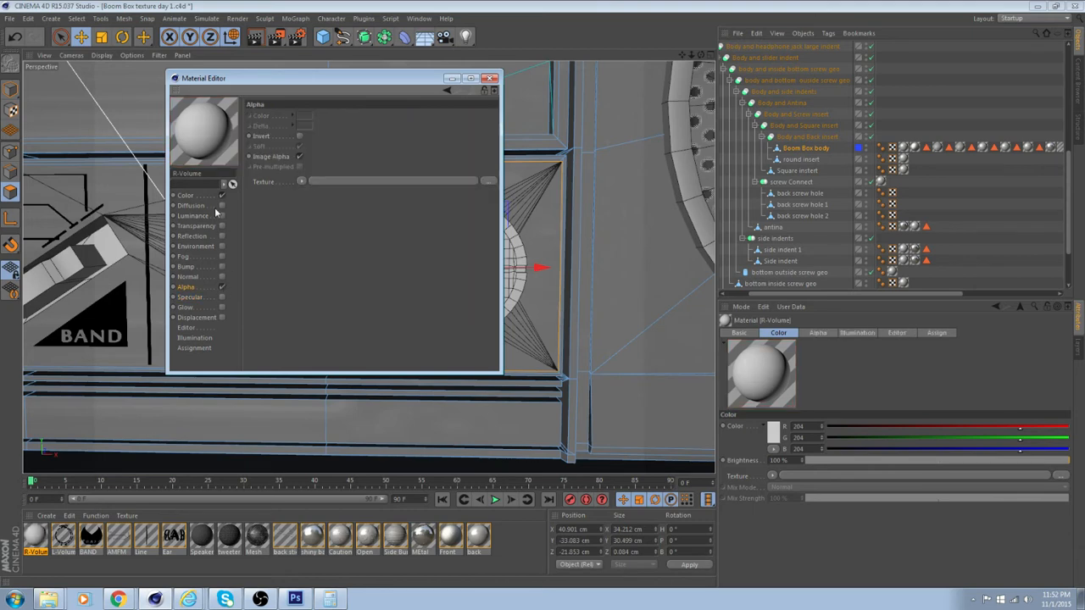
Load R_Volume.psd from the Front stickers folder as the R-Volume material's color texture
{"action": "left_click", "coordinate": [216, 199]}
{"action": "left_click", "coordinate": [356, 164]}
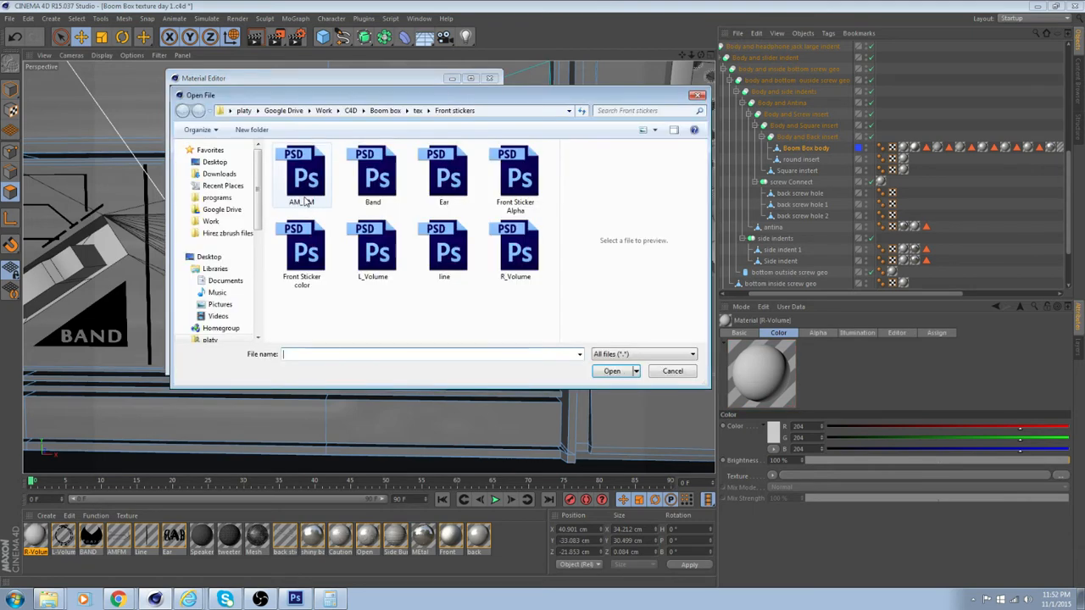
{"action": "left_click", "coordinate": [516, 252]}
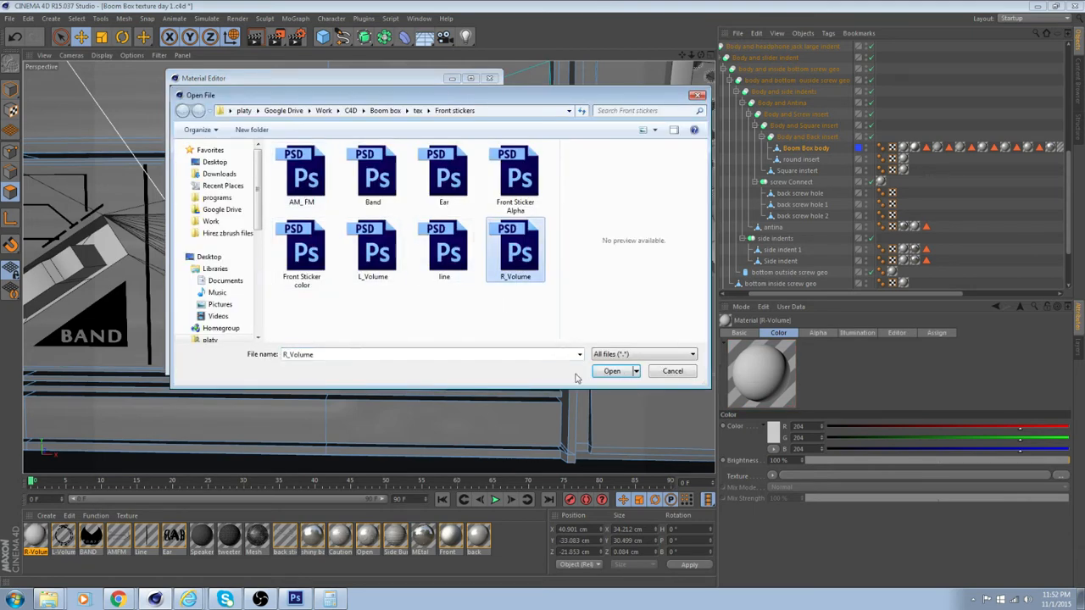
{"action": "left_click", "coordinate": [612, 371]}
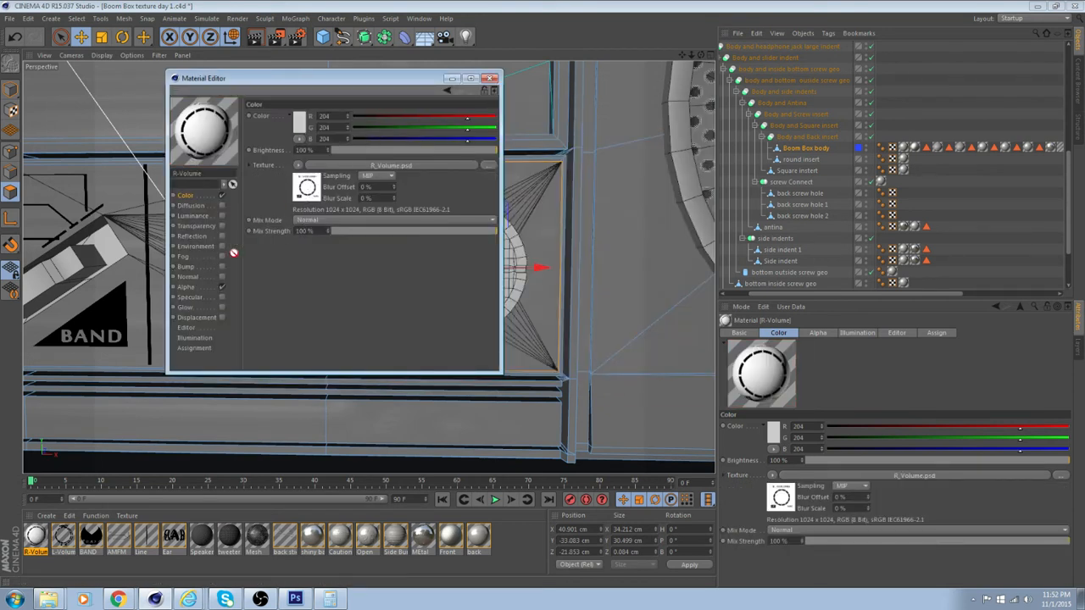
Use R_Volume.psd as the R-Volume material's alpha texture, with Invert enabled and Soft disabled, and close the material
{"action": "left_click", "coordinate": [189, 286]}
{"action": "left_click_drag", "start_coordinate": [361, 184], "coordinate": [362, 182]}
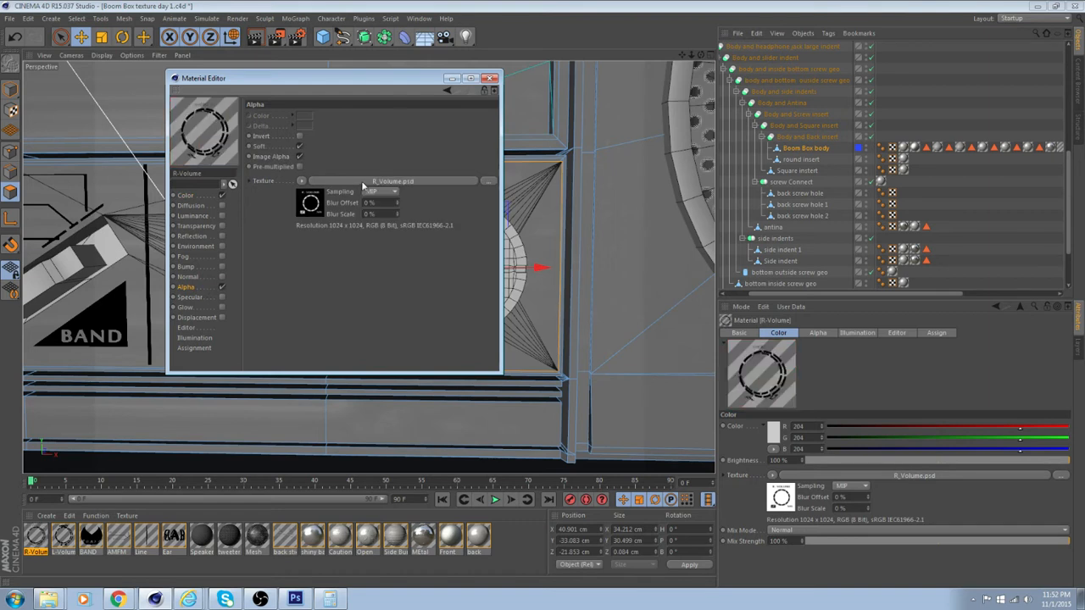
{"action": "left_click", "coordinate": [299, 136]}
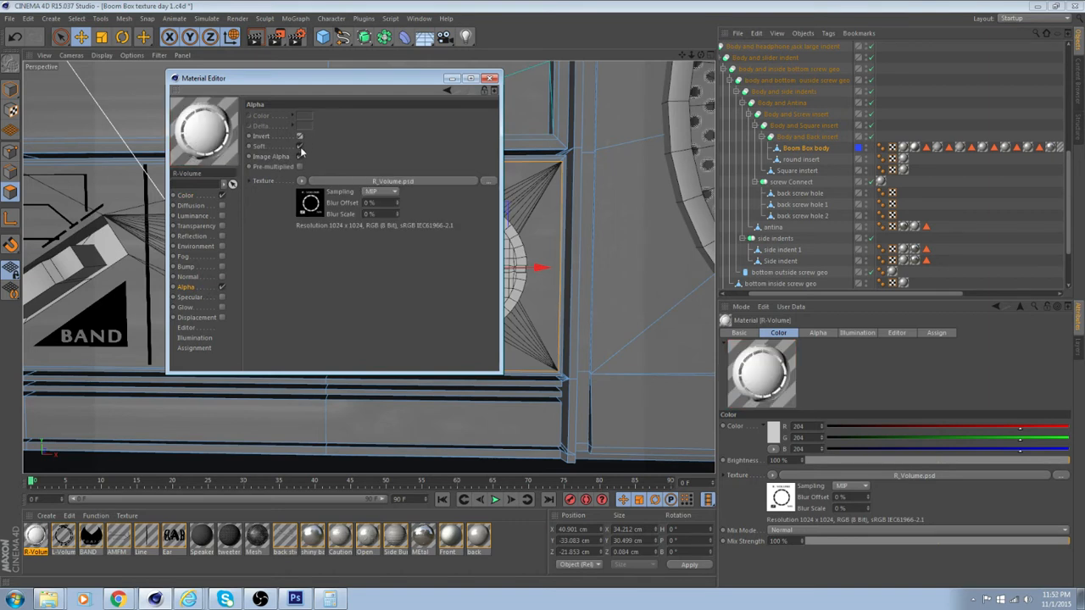
{"action": "left_click", "coordinate": [300, 148]}
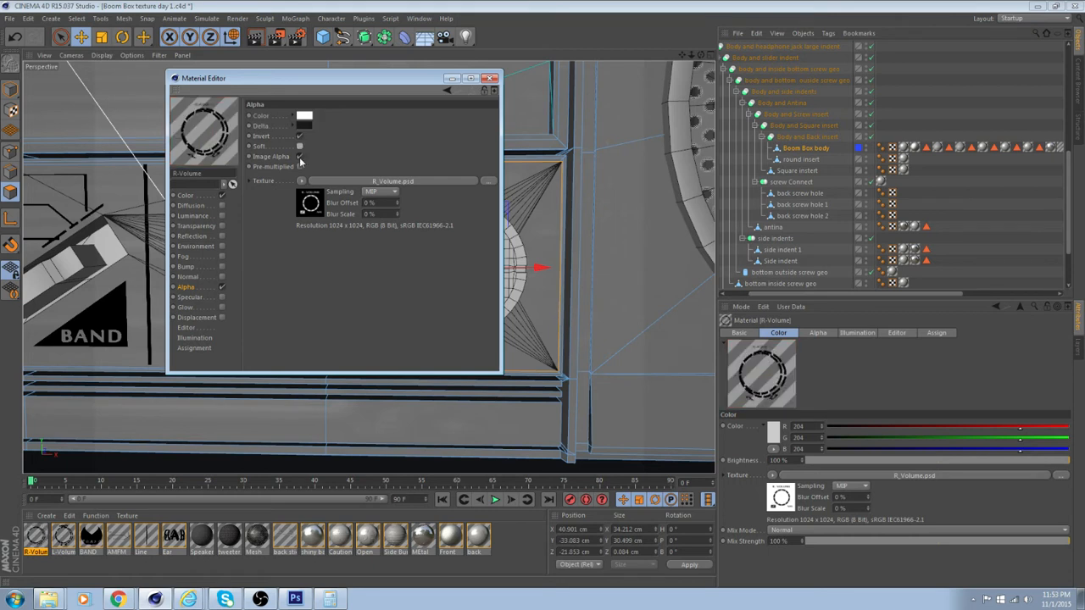
{"action": "left_click", "coordinate": [490, 78]}
Apply the R-Volume material to the selected front face around the second knob
{"action": "scroll", "coordinate": [440, 173], "scroll_direction": "down", "scroll_amount": 5}
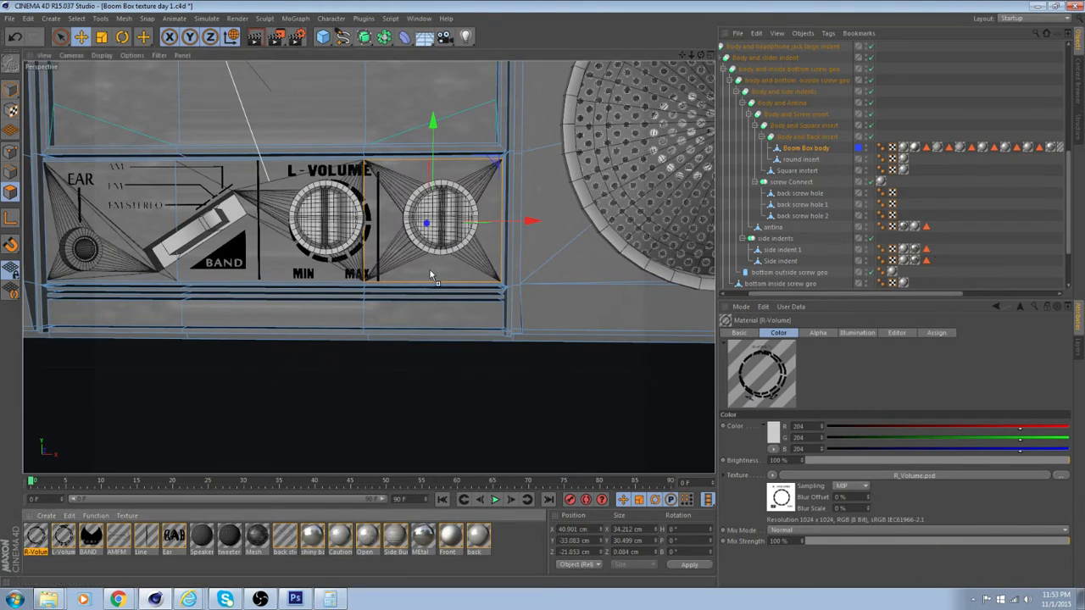
{"action": "left_click_drag", "start_coordinate": [429, 270], "coordinate": [434, 277]}
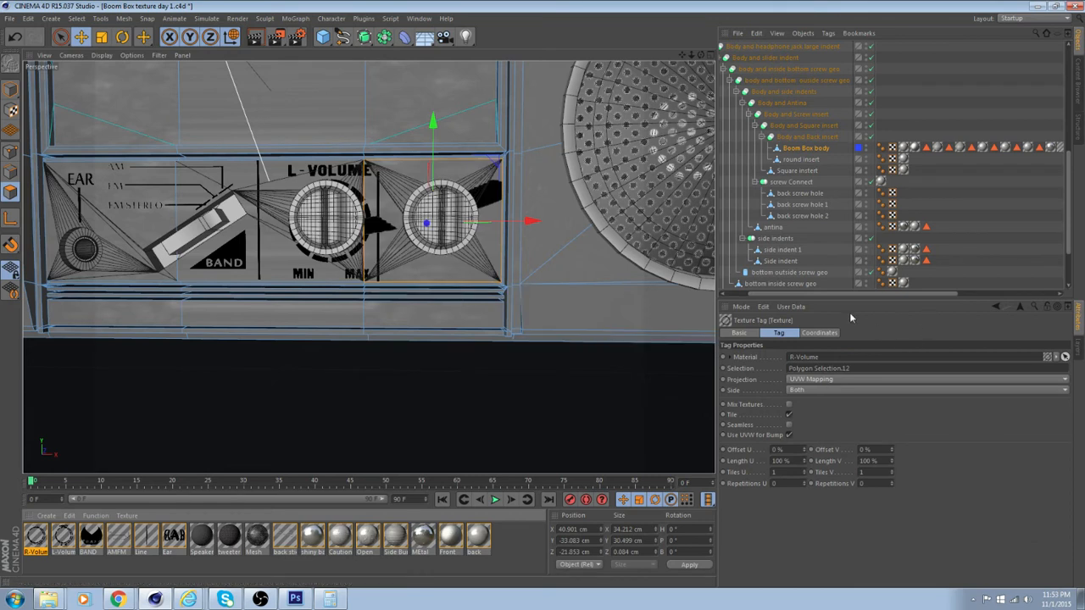
Set the R-Volume texture tag to Flat projection with U and V tiles of 5.5, matching the L-Volume tag
{"action": "left_click", "coordinate": [829, 384]}
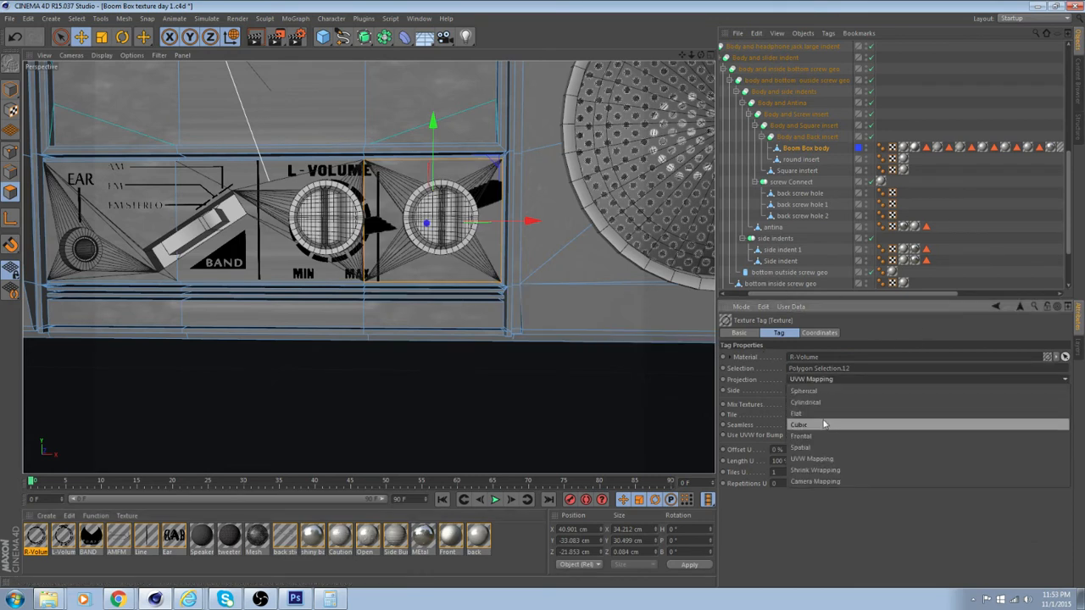
{"action": "left_click", "coordinate": [824, 415]}
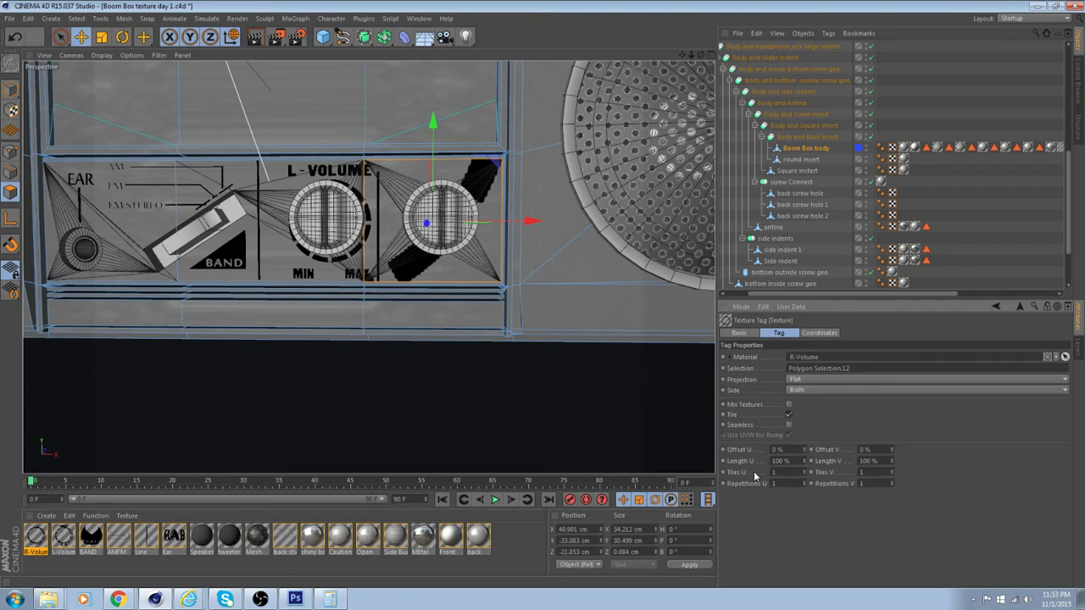
{"action": "left_click_drag", "start_coordinate": [944, 293], "coordinate": [1049, 292]}
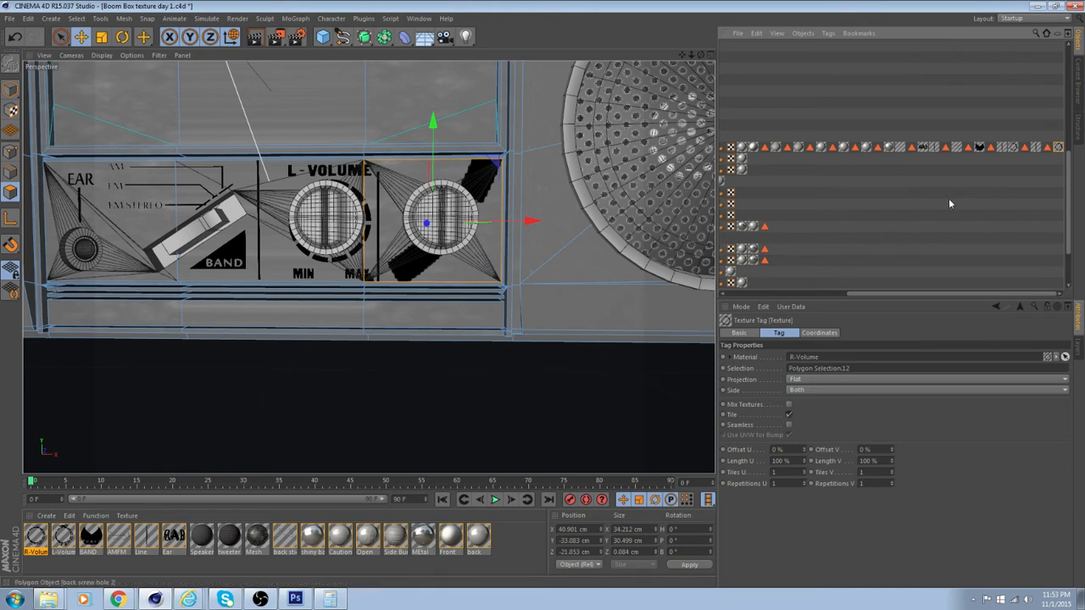
{"action": "left_click", "coordinate": [1014, 147]}
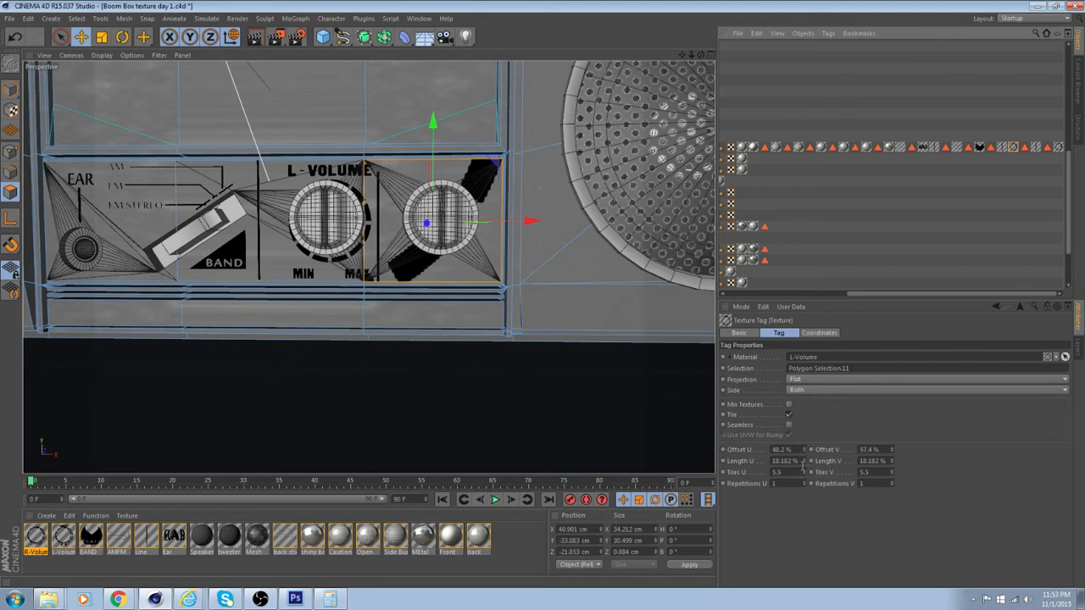
{"action": "left_click_drag", "start_coordinate": [801, 460], "coordinate": [774, 472]}
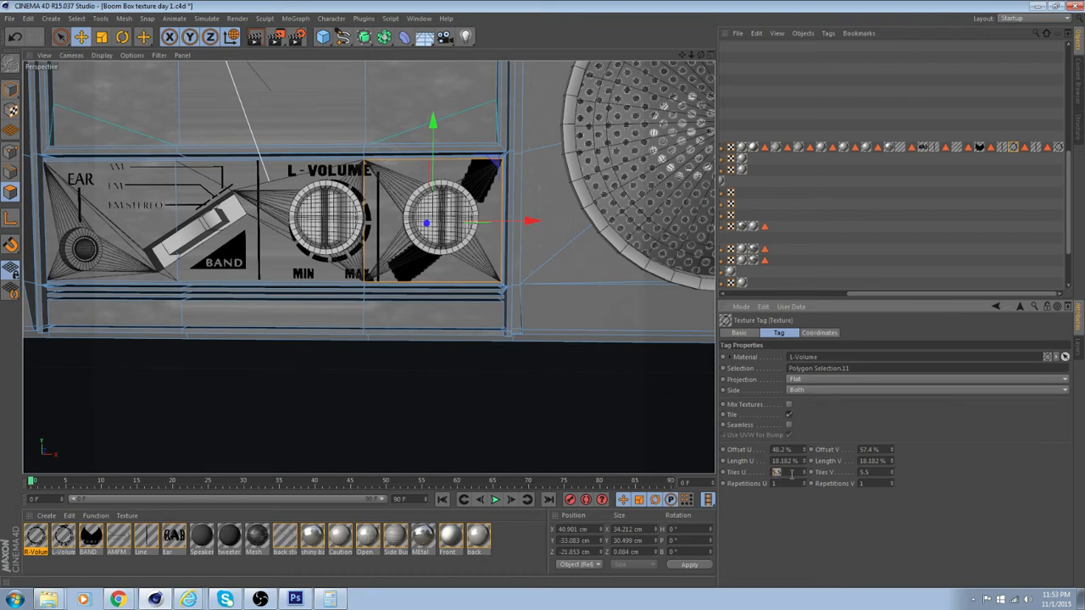
{"action": "left_click", "coordinate": [1058, 147]}
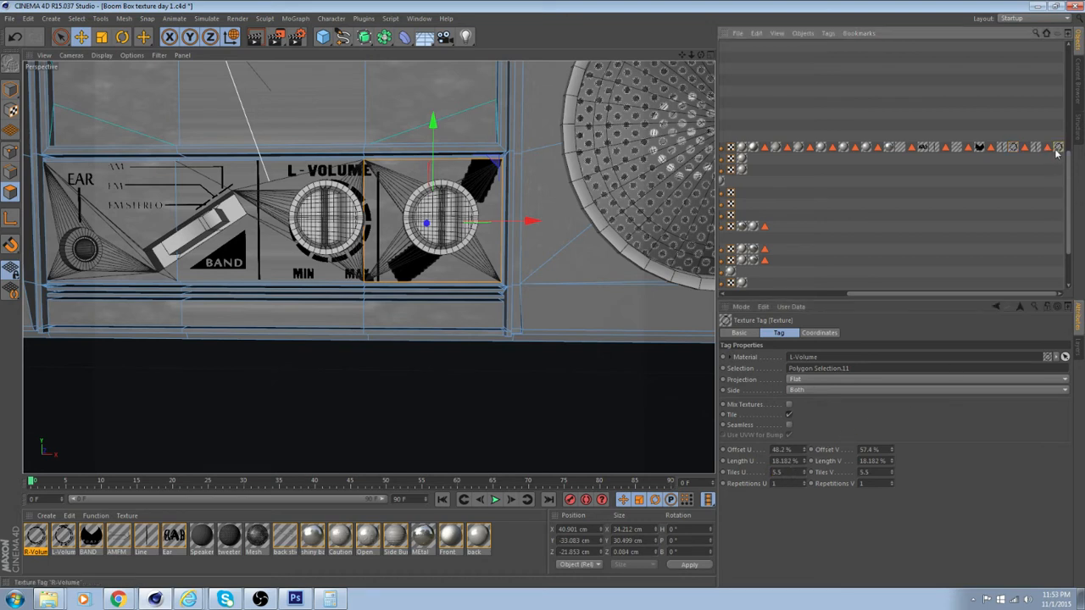
{"action": "left_click_drag", "start_coordinate": [797, 471], "coordinate": [744, 474]}
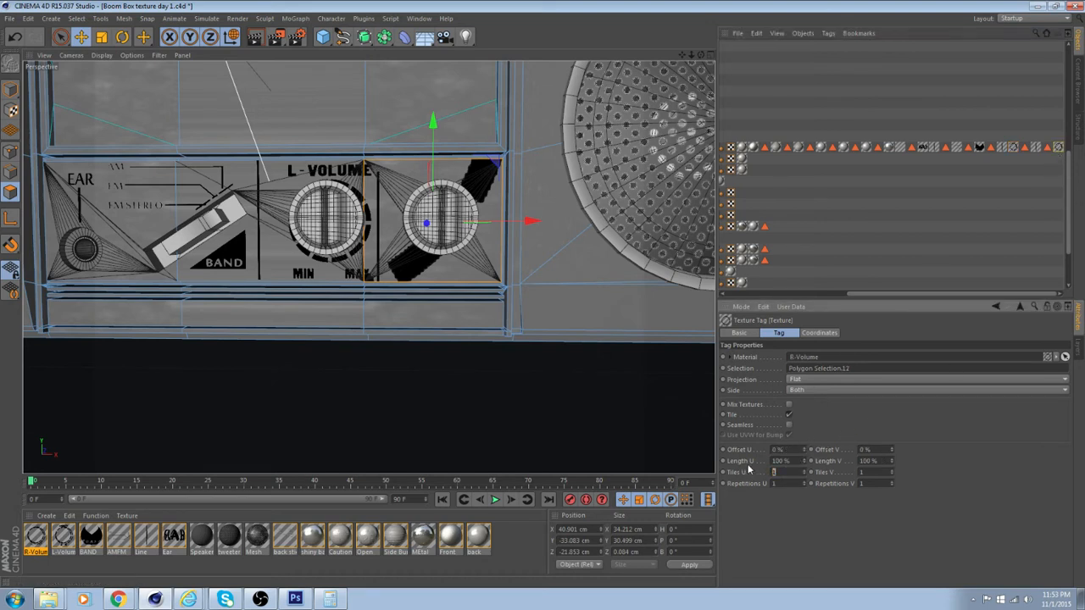
{"action": "type", "text": "5.5"}
{"action": "key", "text": "Tab"}
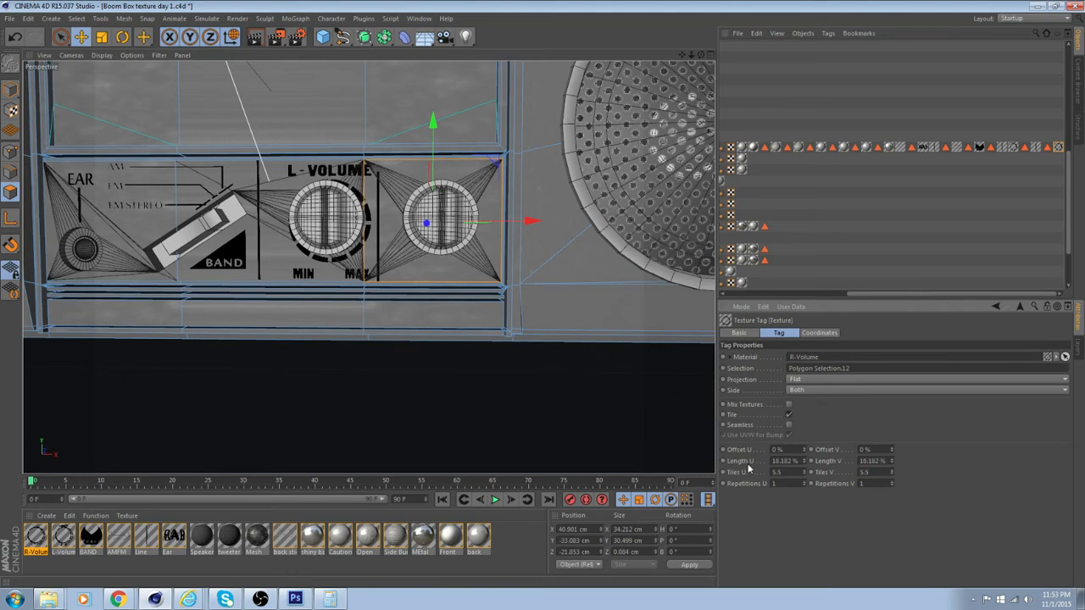
In texture mode, move the R-Volume texture over the second knob, to about 61.8% U and 58% V offset
{"action": "scroll", "coordinate": [416, 311], "scroll_direction": "down", "scroll_amount": 4}
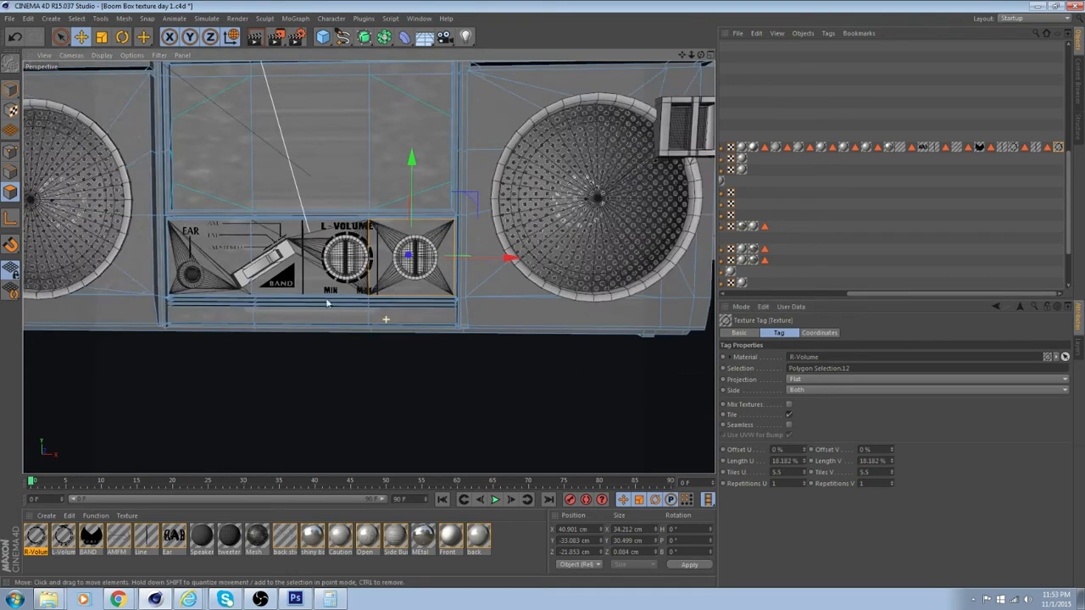
{"action": "left_click", "coordinate": [11, 110]}
{"action": "scroll", "coordinate": [354, 136], "scroll_direction": "up", "scroll_amount": 2}
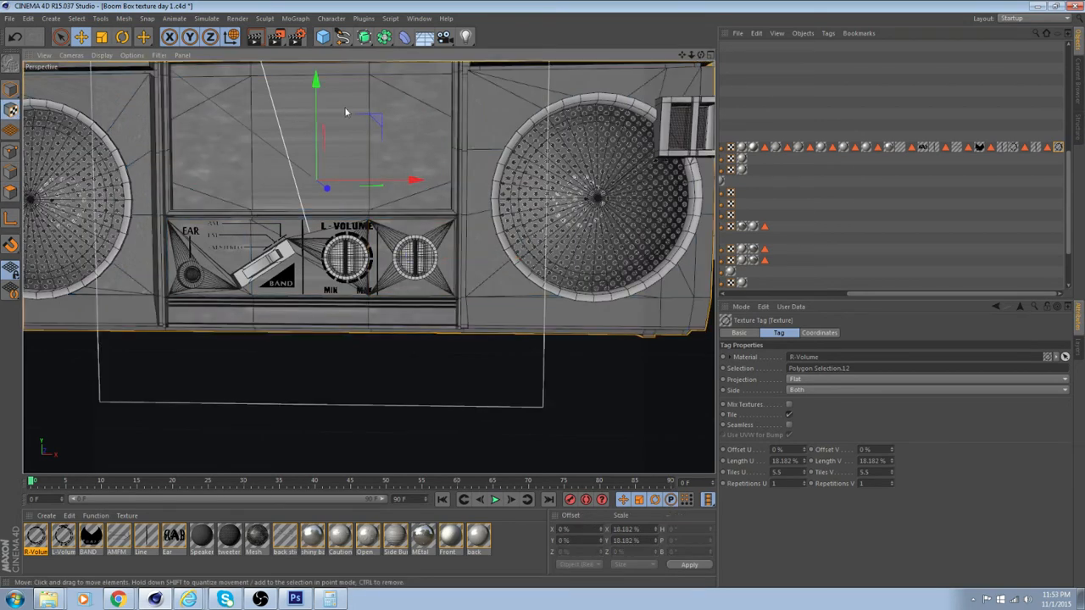
{"action": "left_click_drag", "start_coordinate": [318, 127], "coordinate": [294, 243]}
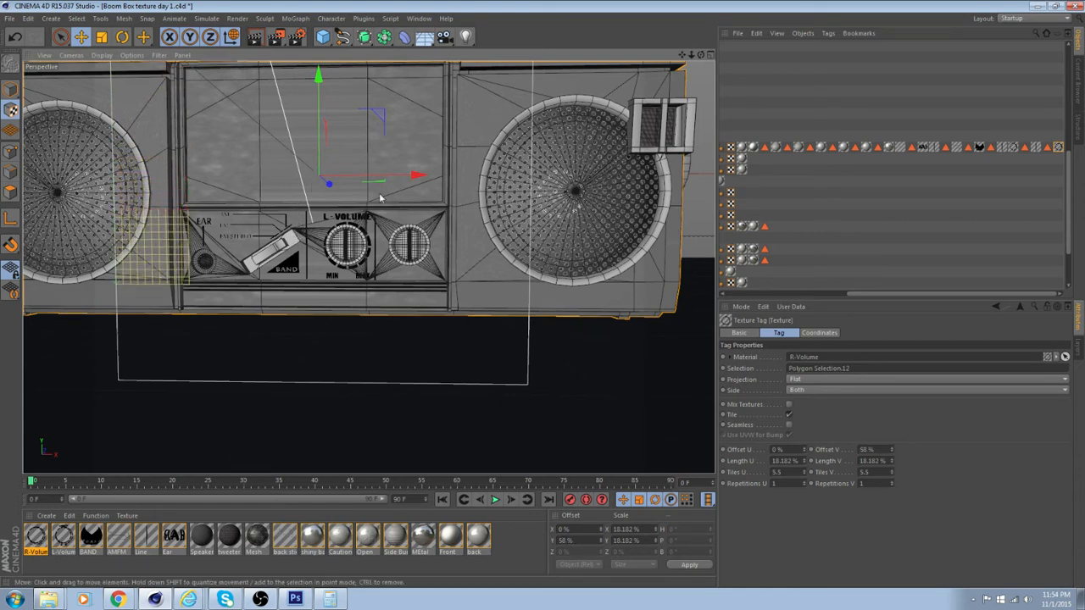
{"action": "left_click_drag", "start_coordinate": [383, 180], "coordinate": [595, 188]}
{"action": "scroll", "coordinate": [443, 166], "scroll_direction": "up", "scroll_amount": 8}
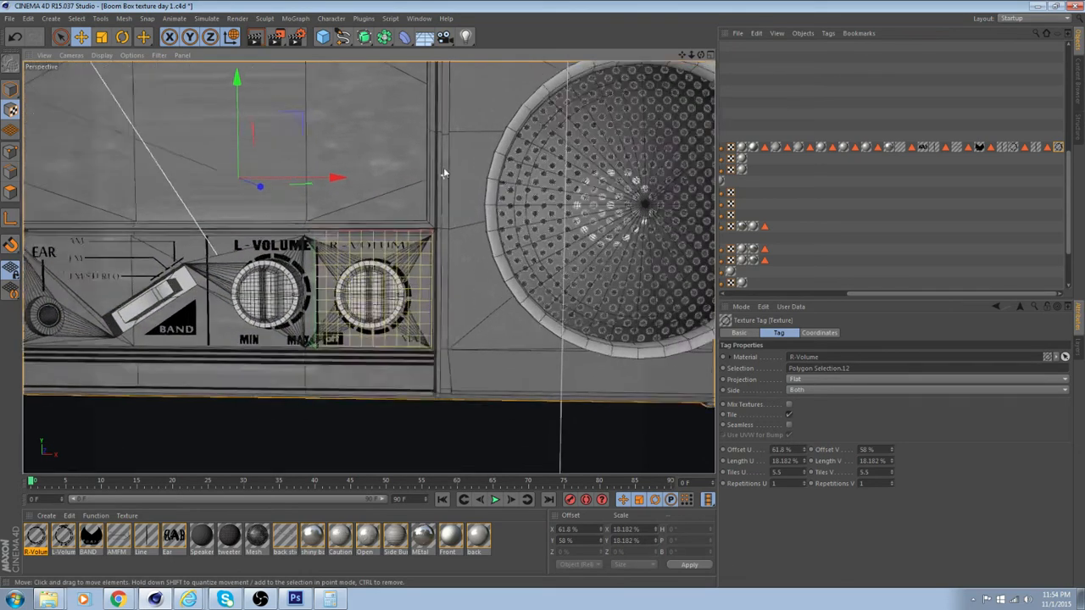
Nudge the R-Volume texture around the second knob to offsets of about 61.6% U and 57.6% V
{"action": "middle_click_drag", "start_coordinate": [454, 147], "coordinate": [459, 142], "text": "alt"}
{"action": "scroll", "coordinate": [437, 174], "scroll_direction": "up", "scroll_amount": 4}
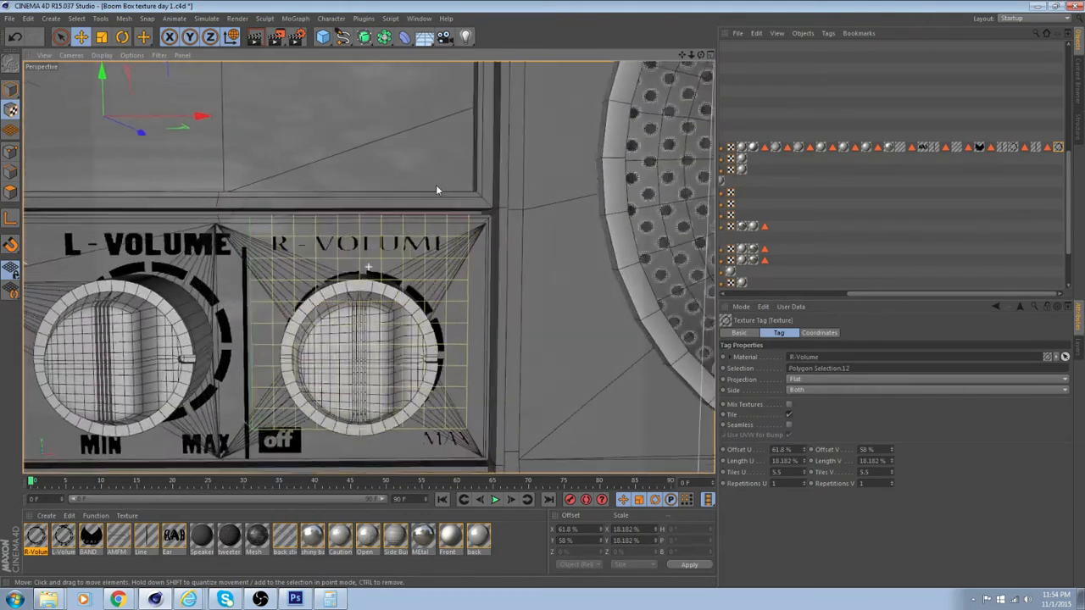
{"action": "left_click_drag", "start_coordinate": [437, 186], "coordinate": [356, 144], "text": "alt"}
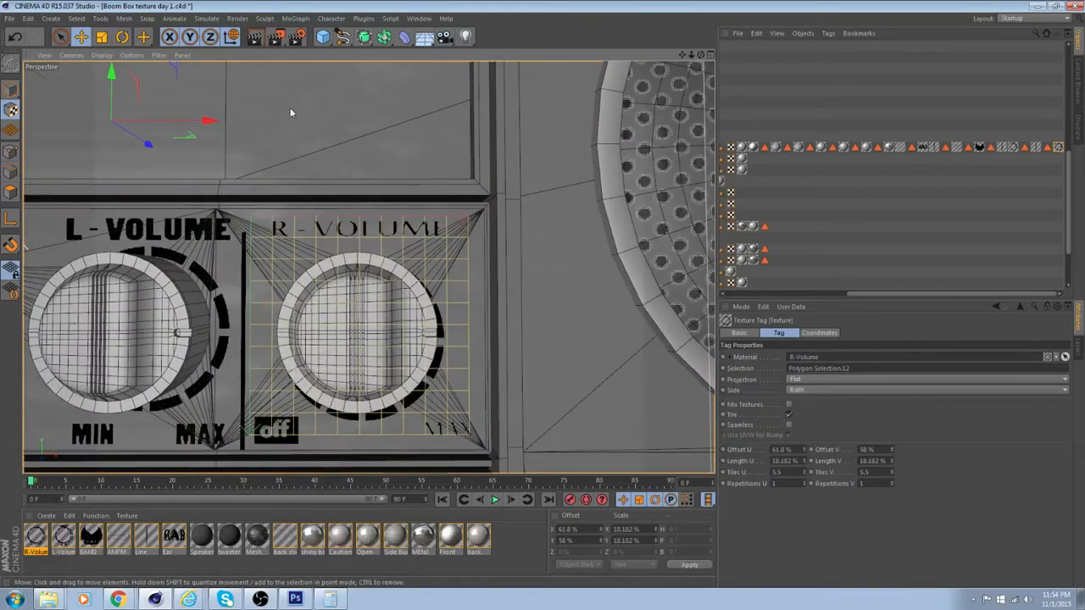
{"action": "left_click_drag", "start_coordinate": [114, 73], "coordinate": [115, 76]}
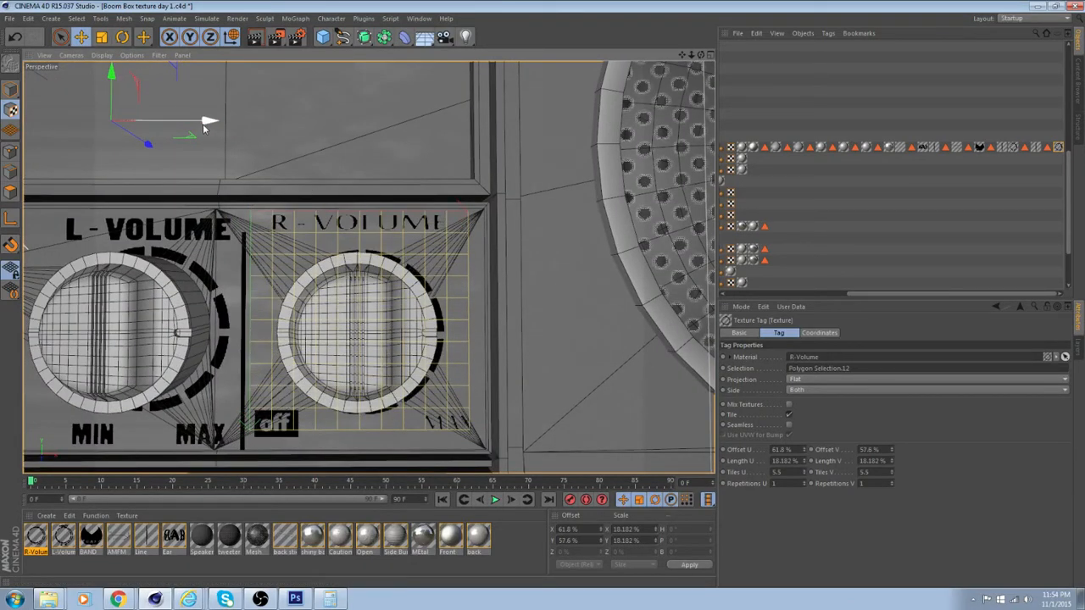
{"action": "left_click_drag", "start_coordinate": [204, 123], "coordinate": [203, 124]}
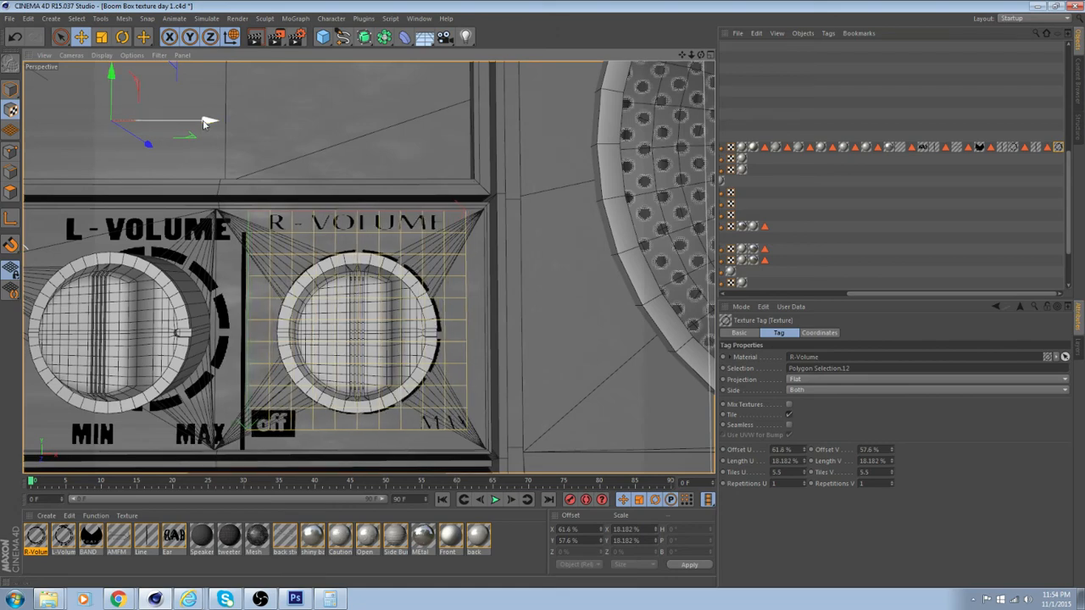
{"action": "left_click_drag", "start_coordinate": [341, 182], "coordinate": [361, 201], "text": "alt"}
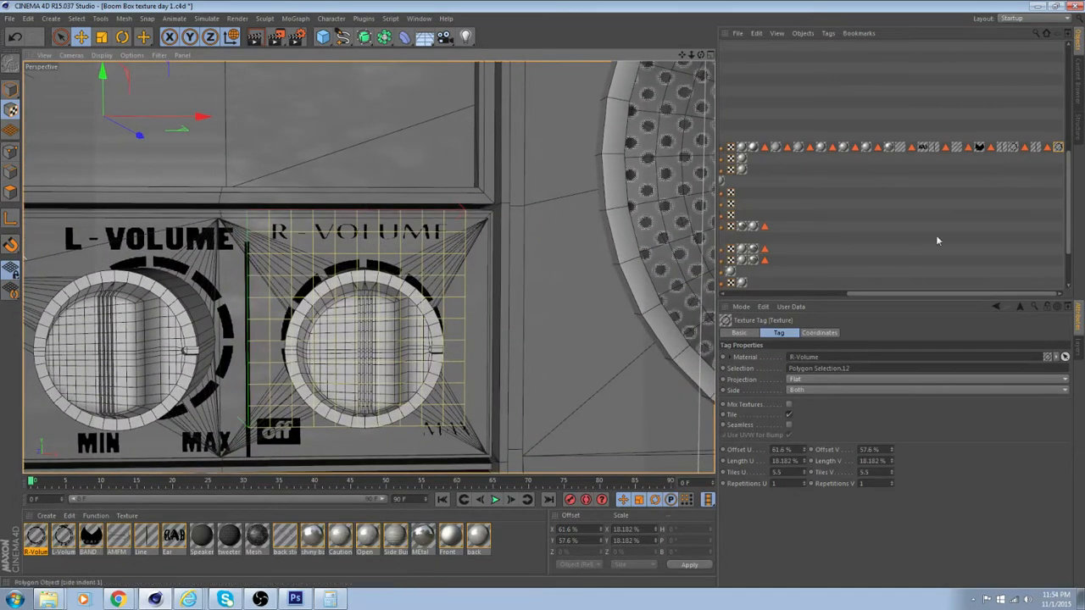
Copy the L-Volume tag's Offset V of 57.4% to the R-Volume tag so both labels line up
{"action": "left_click", "coordinate": [1014, 148]}
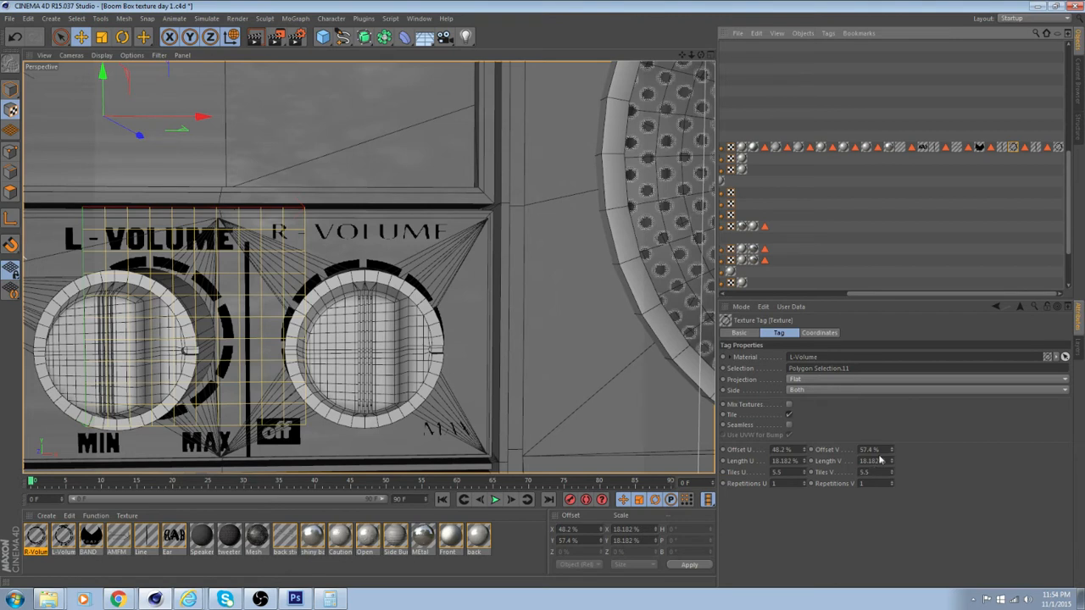
{"action": "left_click_drag", "start_coordinate": [884, 451], "coordinate": [853, 454]}
{"action": "key", "text": "ctrl+c"}
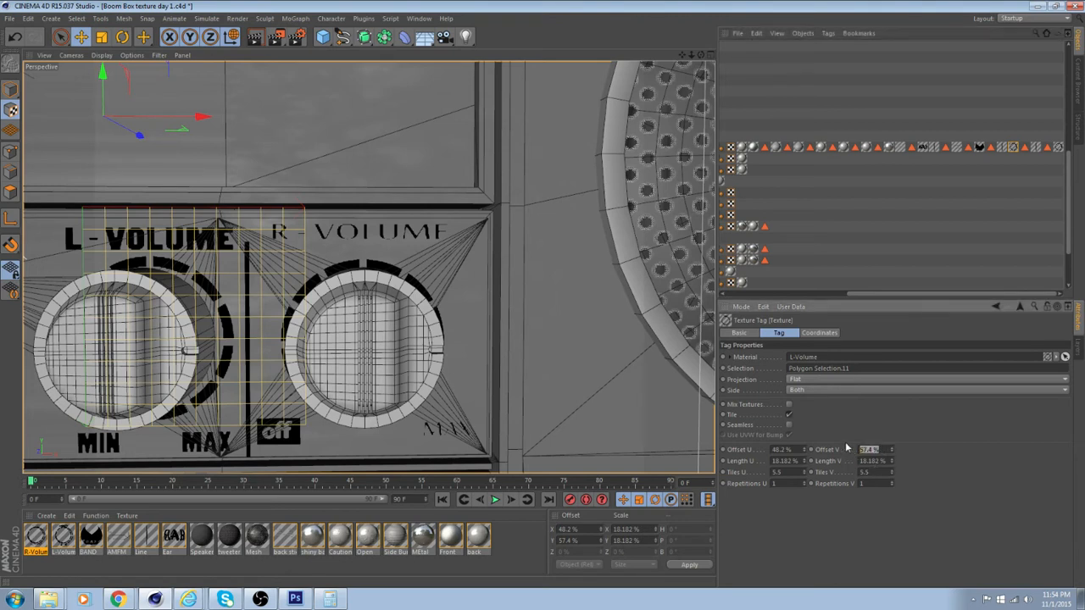
{"action": "left_click", "coordinate": [1058, 148]}
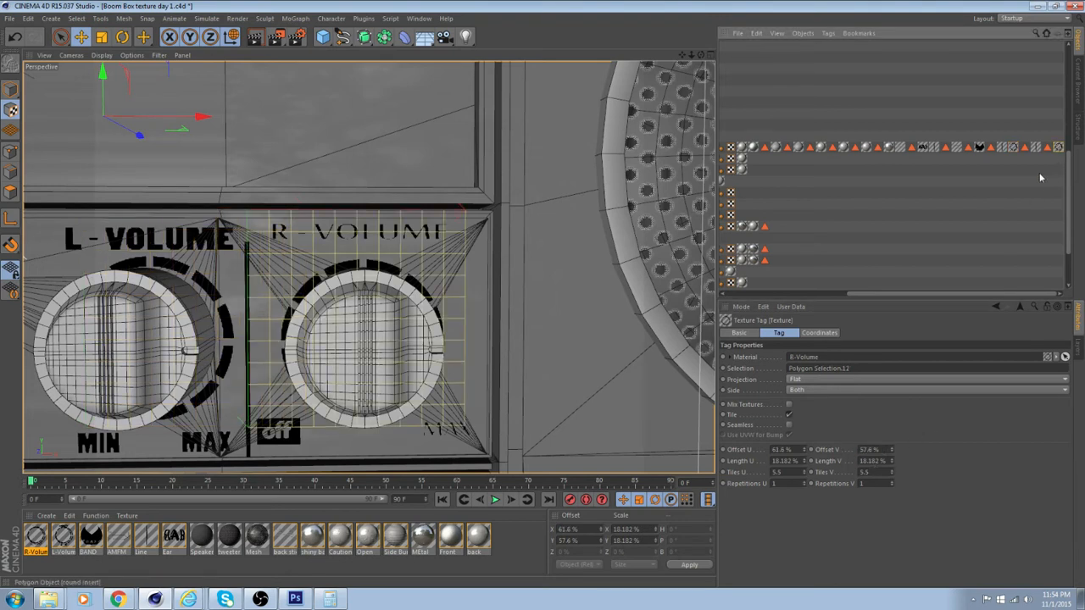
{"action": "left_click_drag", "start_coordinate": [881, 451], "coordinate": [828, 450]}
{"action": "key", "text": "ctrl+v"}
{"action": "key", "text": "Return"}
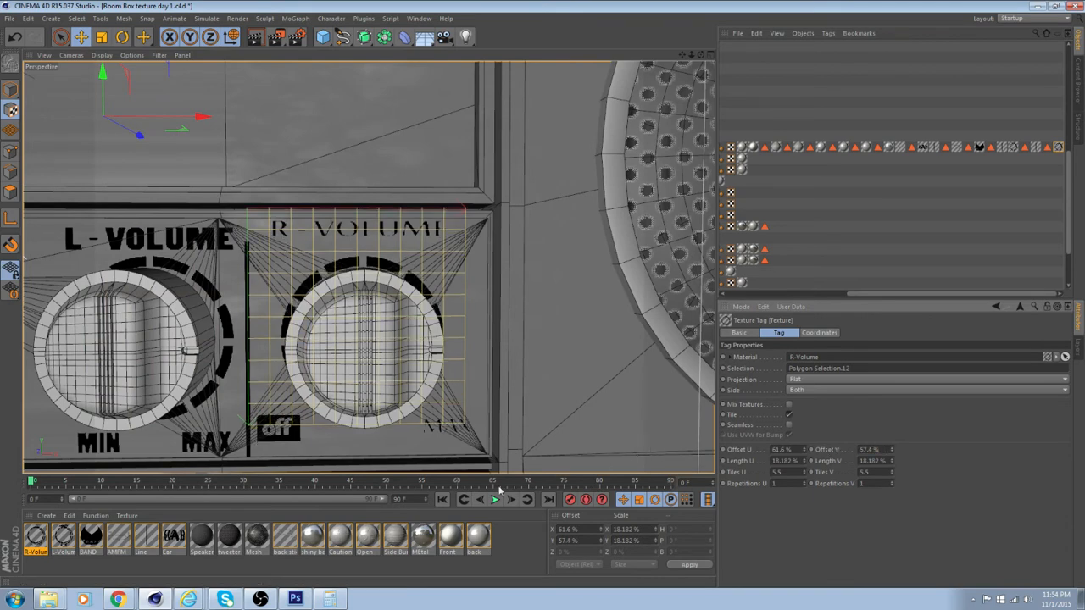
{"action": "mouse_move", "coordinate": [371, 403]}
{"action": "left_mouse_down", "text": "alt"}
{"action": "mouse_move", "coordinate": [395, 364]}
{"action": "mouse_move", "coordinate": [424, 395]}
{"action": "mouse_move", "coordinate": [382, 417]}
{"action": "left_mouse_up", "text": "alt"}
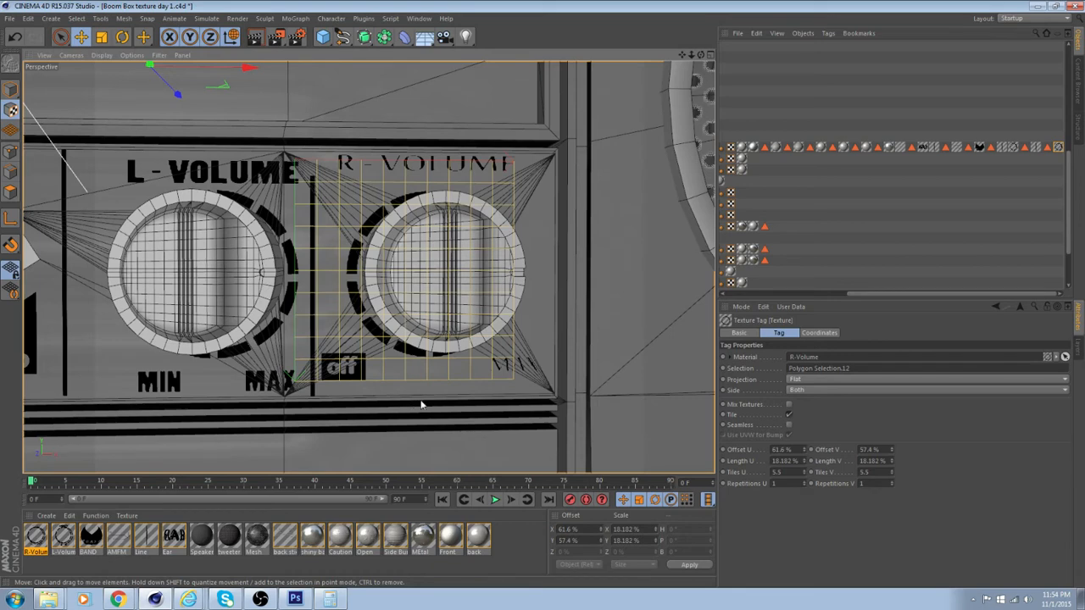
{"action": "left_click_drag", "start_coordinate": [479, 385], "coordinate": [477, 382], "text": "alt"}
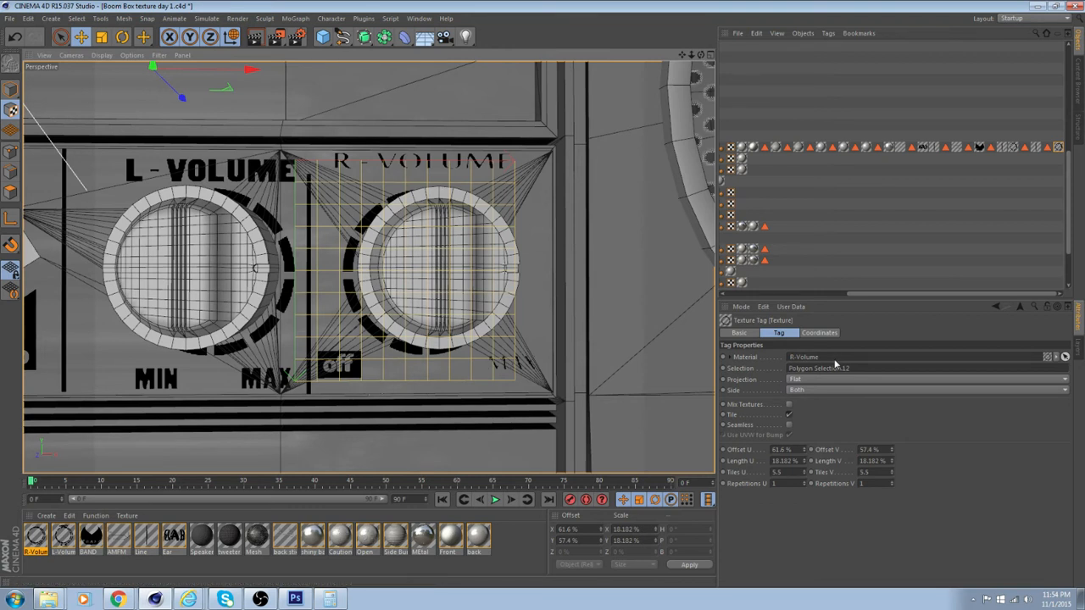
Switch to Photoshop and change the L - VOLUME title text in L_Volume.psd to R - VOLUME
{"action": "left_click", "coordinate": [294, 600]}
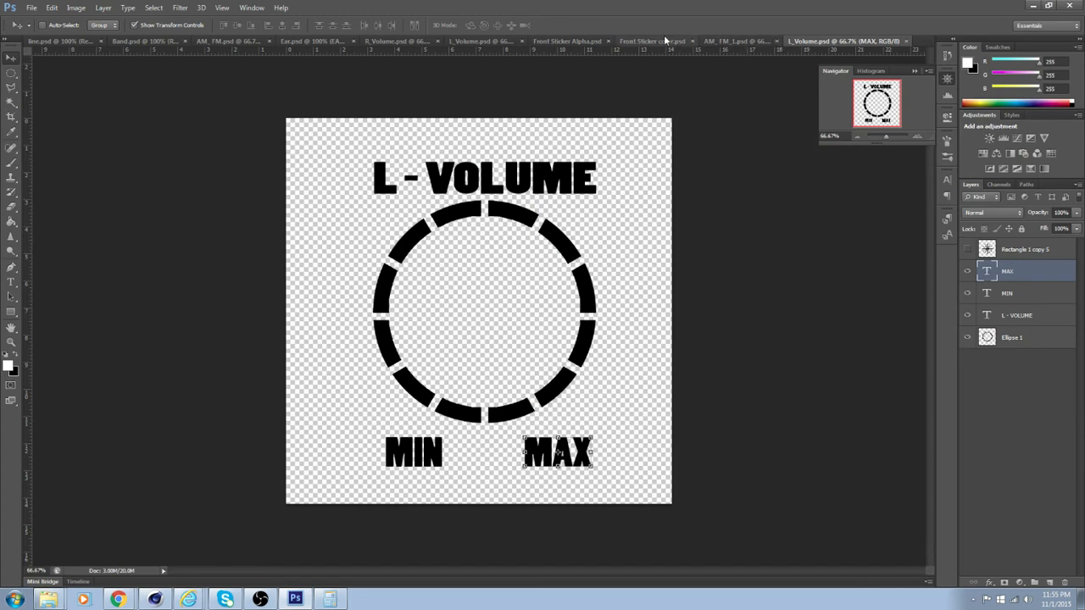
{"action": "double_click", "coordinate": [988, 317]}
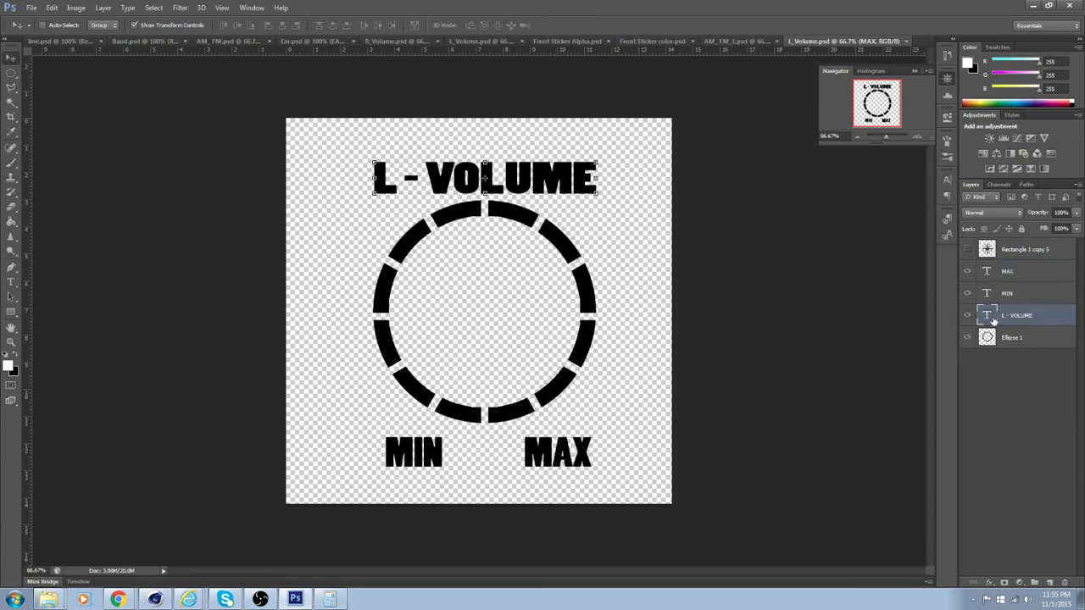
{"action": "left_click", "coordinate": [398, 180]}
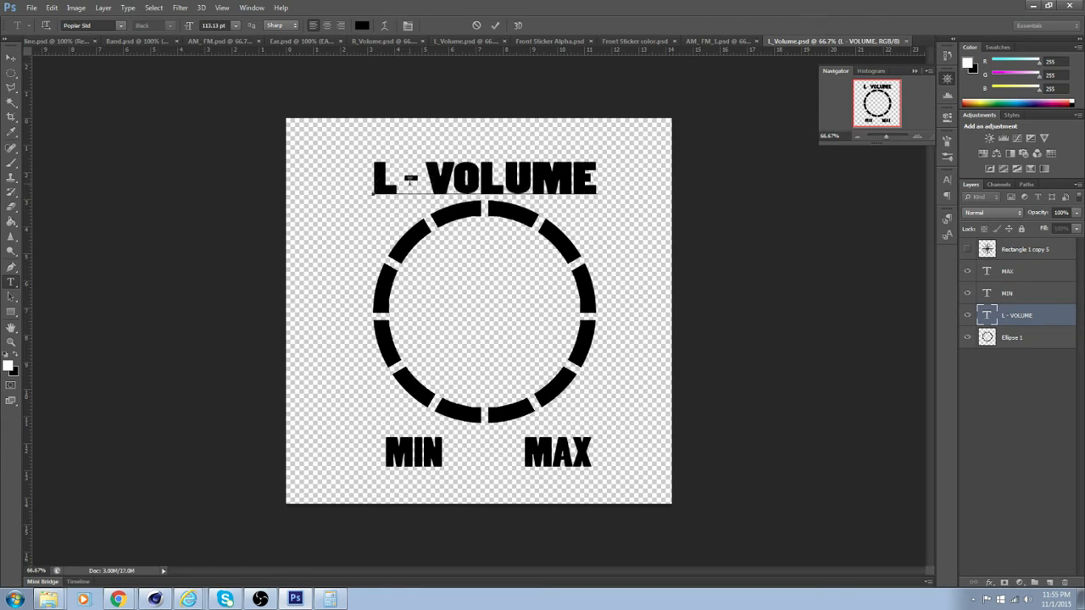
{"action": "key", "text": "BackSpace"}
{"action": "type", "text": "R"}
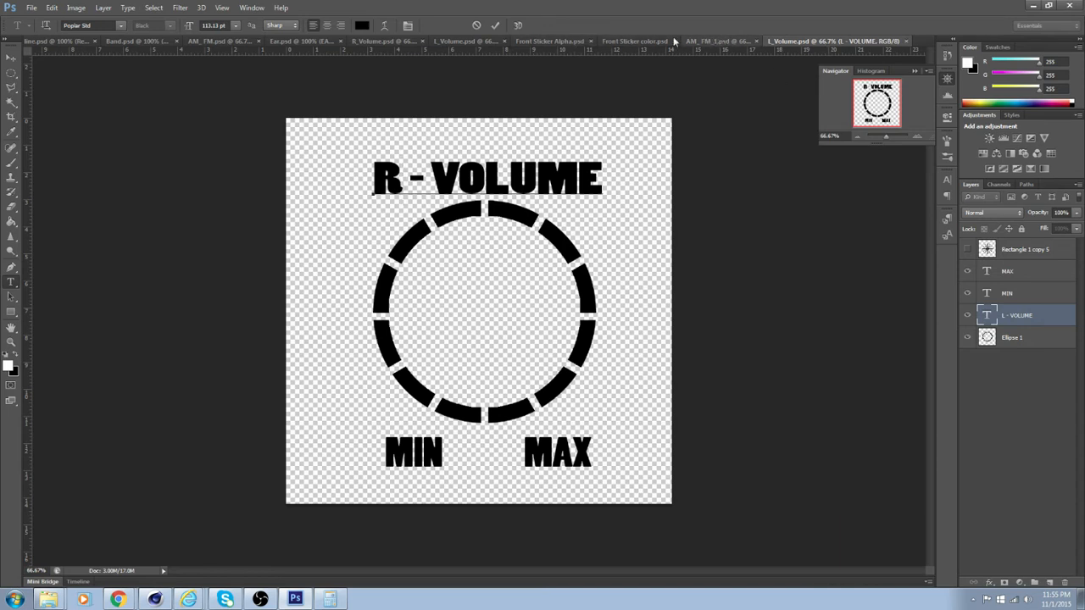
Compare the layers of R_Volume.psd with those of the edited L_Volume.psd, leaving no layer selected in the latter
{"action": "left_click", "coordinate": [377, 42]}
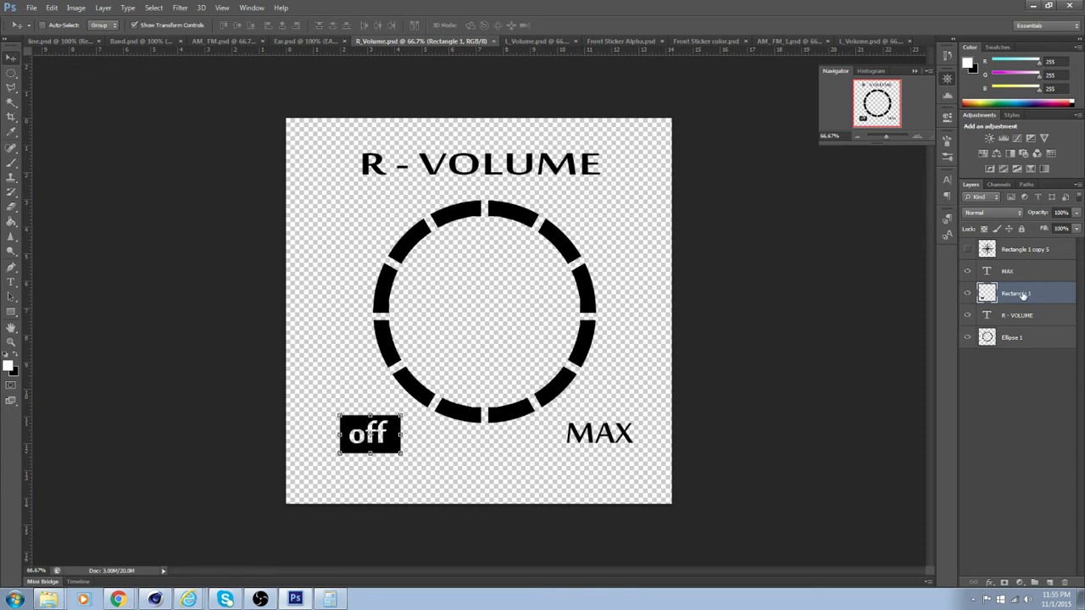
{"action": "left_click", "coordinate": [872, 41]}
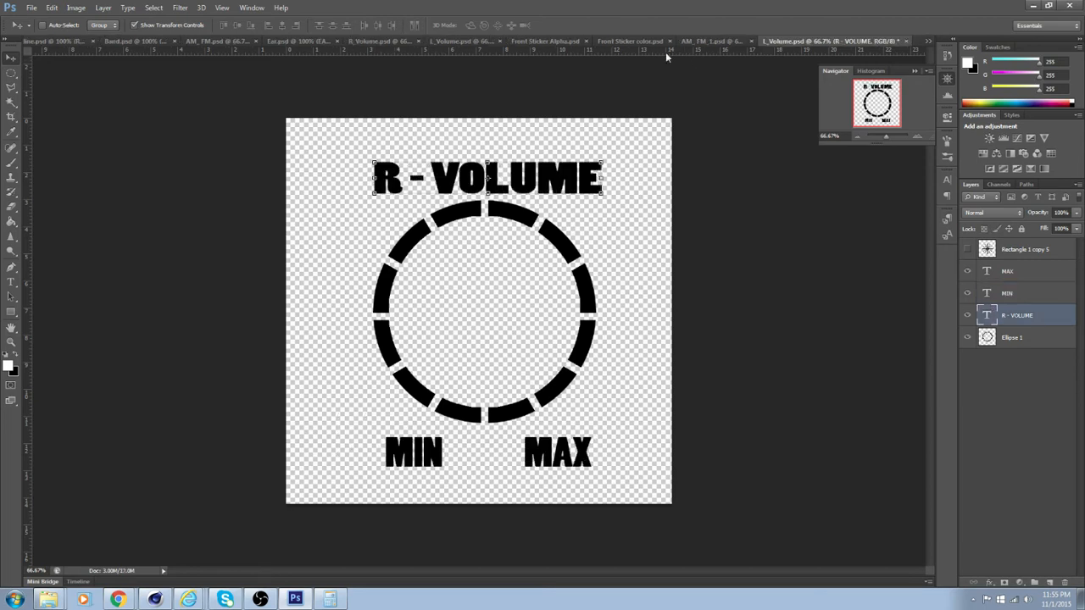
{"action": "left_click", "coordinate": [366, 41]}
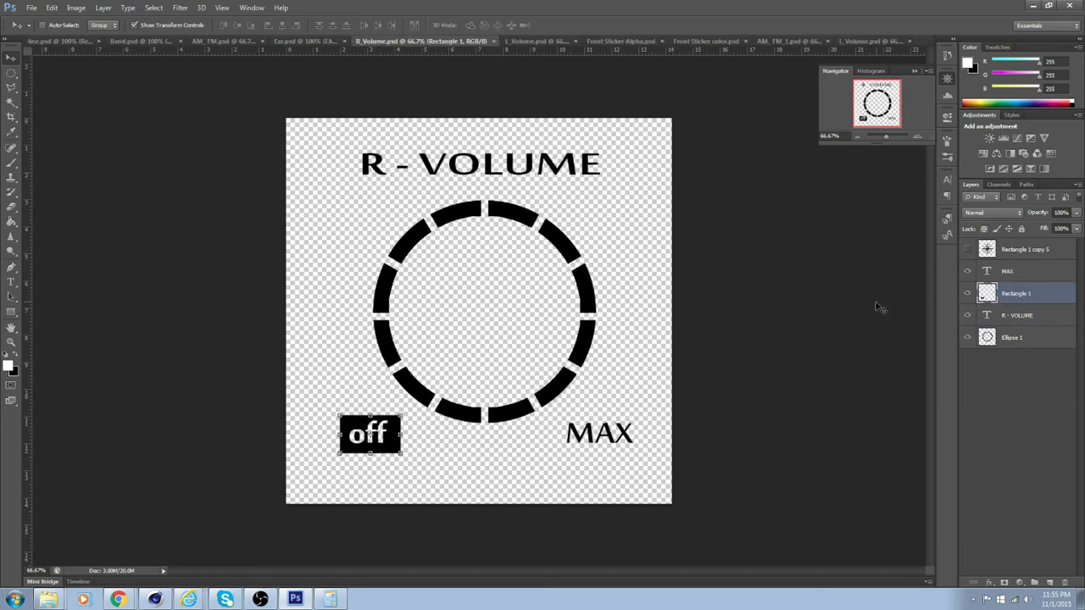
{"action": "left_click", "coordinate": [1023, 323]}
{"action": "left_click", "coordinate": [1023, 299]}
{"action": "left_click", "coordinate": [881, 41]}
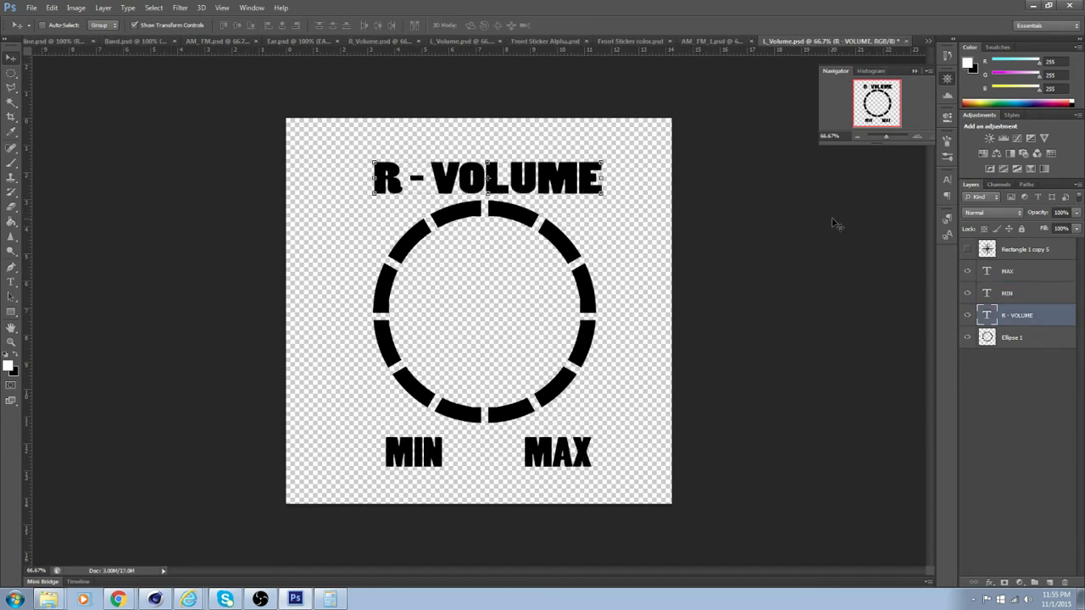
{"action": "left_click", "coordinate": [1032, 395]}
{"action": "right_click", "coordinate": [1016, 385]}
{"action": "left_click", "coordinate": [1002, 367]}
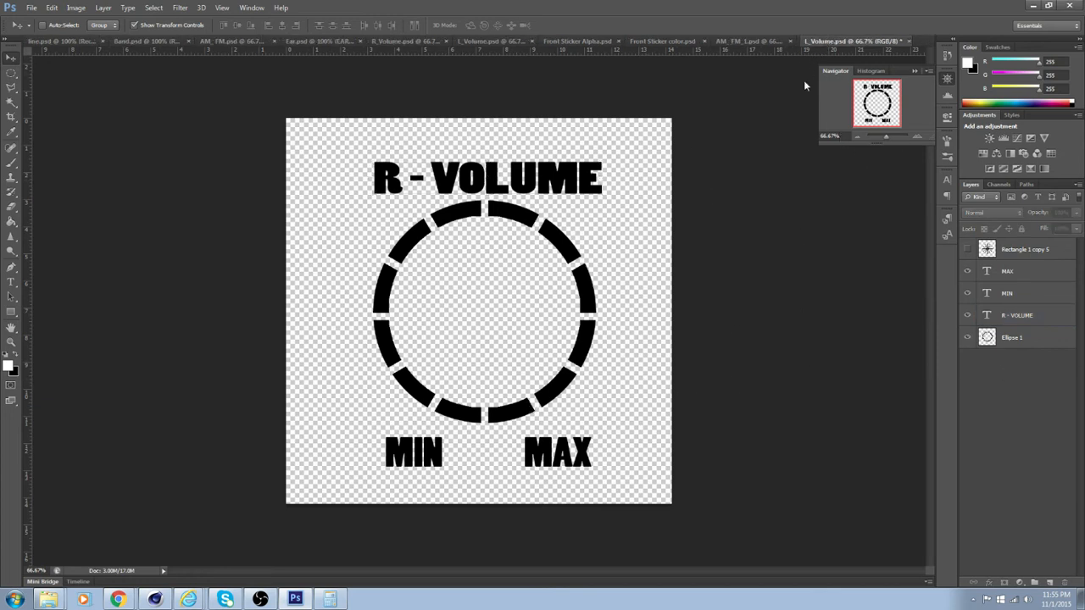
Float the L_Volume.psd document beside R_Volume.psd and copy the off badge from R_Volume.psd into it
{"action": "left_click_drag", "start_coordinate": [832, 41], "coordinate": [803, 80]}
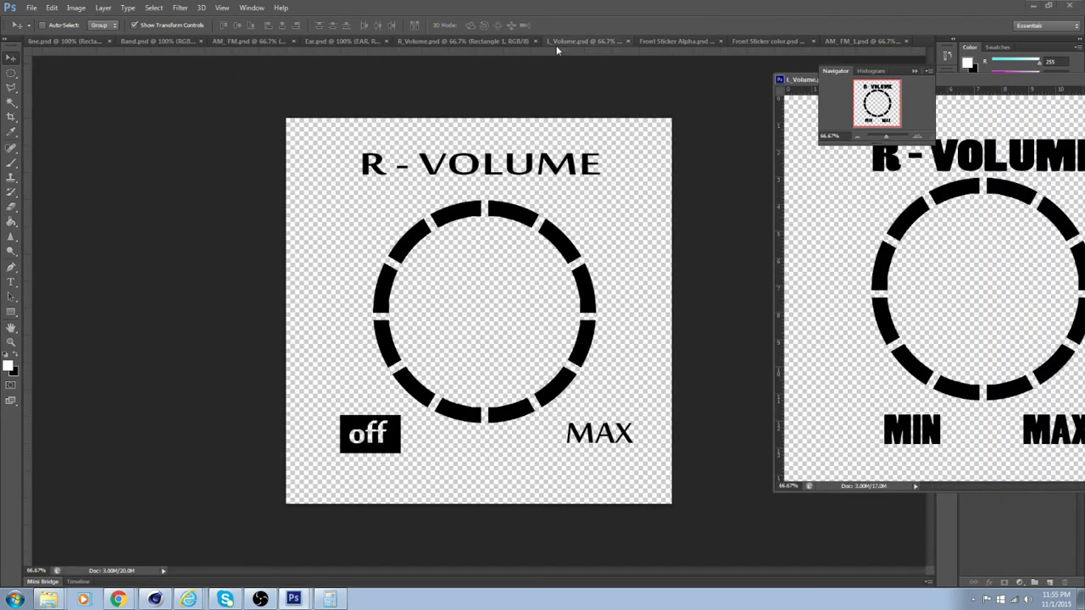
{"action": "left_click", "coordinate": [432, 40]}
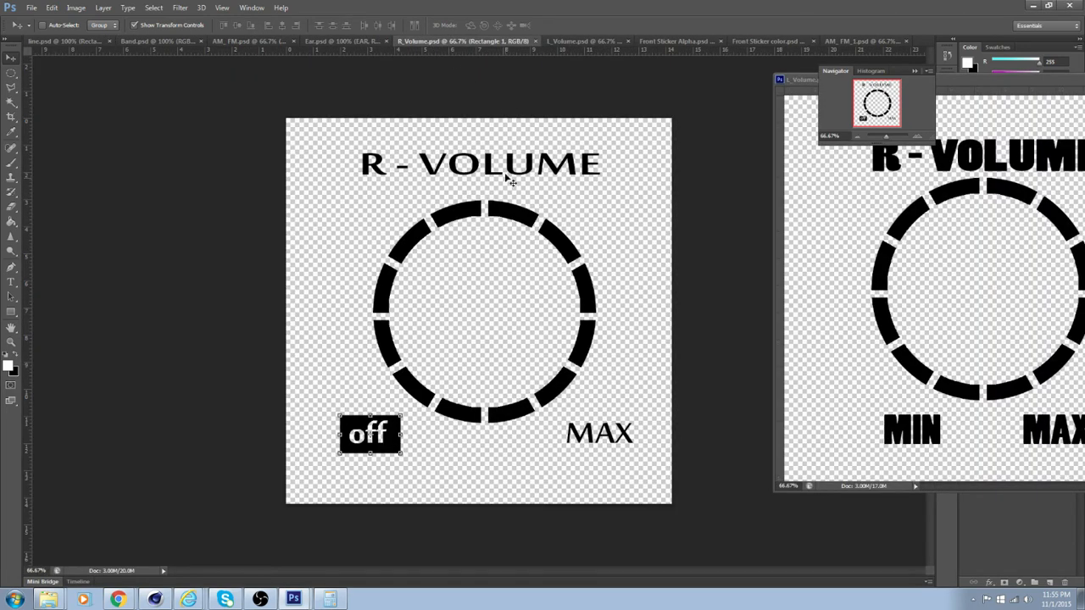
{"action": "left_click_drag", "start_coordinate": [381, 434], "coordinate": [856, 342]}
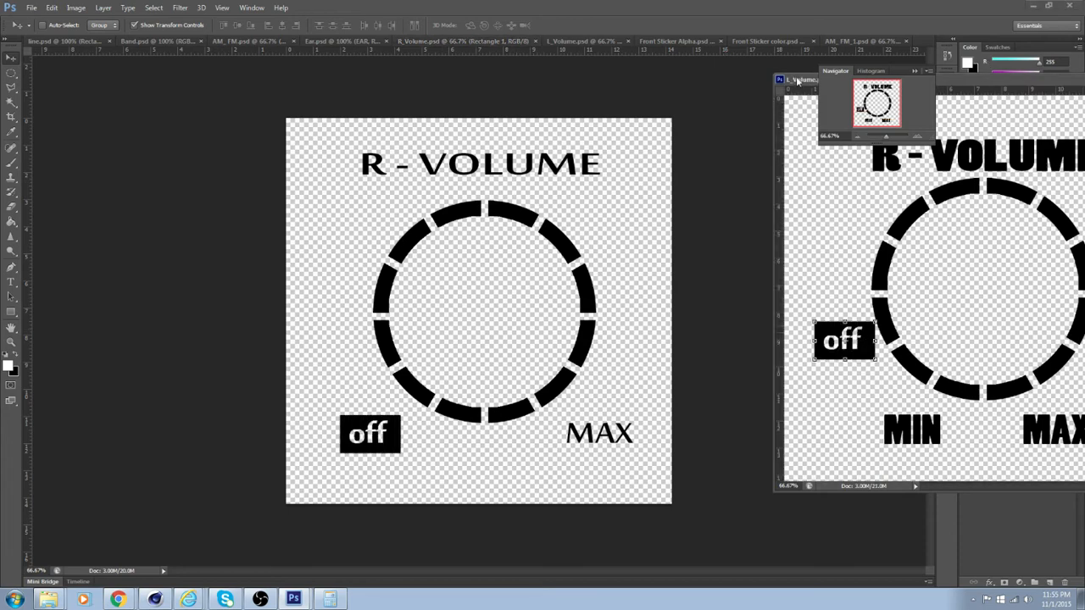
Dock L_Volume.psd back among the open documents and replace MIN with the off badge, hiding the MIN text layer
{"action": "left_click_drag", "start_coordinate": [796, 80], "coordinate": [757, 44]}
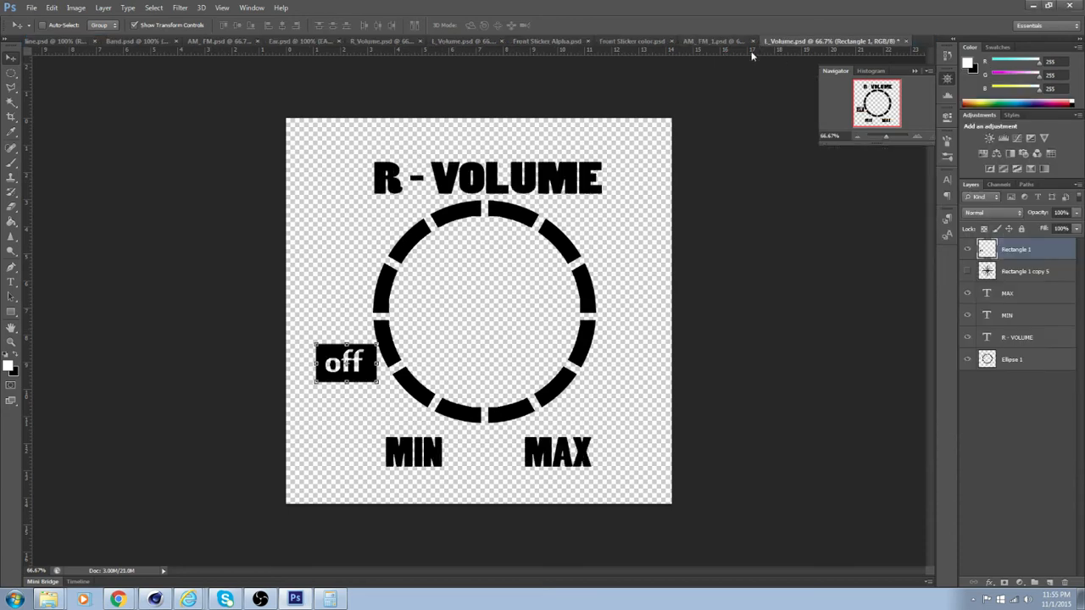
{"action": "left_click_drag", "start_coordinate": [386, 413], "coordinate": [424, 452]}
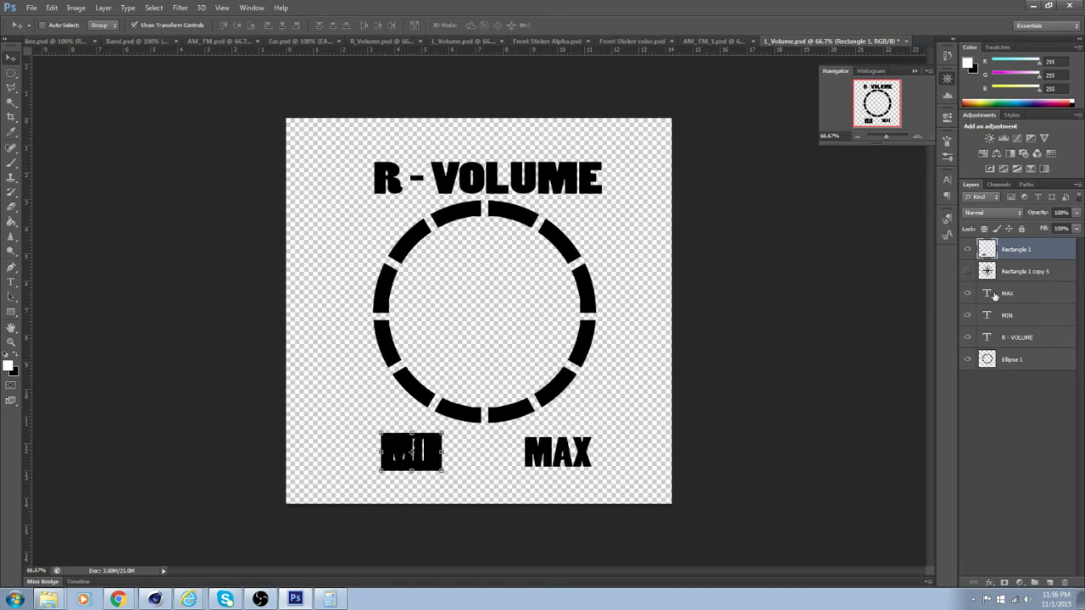
{"action": "left_click", "coordinate": [969, 315]}
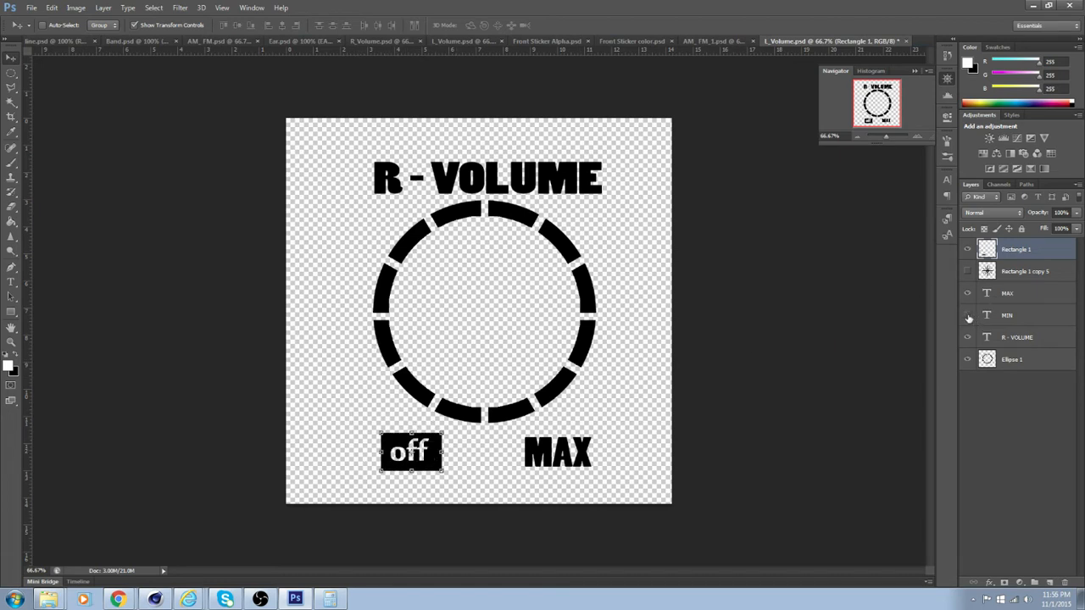
Try to save the edited document over R_Volume.psd in the Front stickers folder
{"action": "left_click", "coordinate": [32, 7]}
{"action": "left_click", "coordinate": [46, 144]}
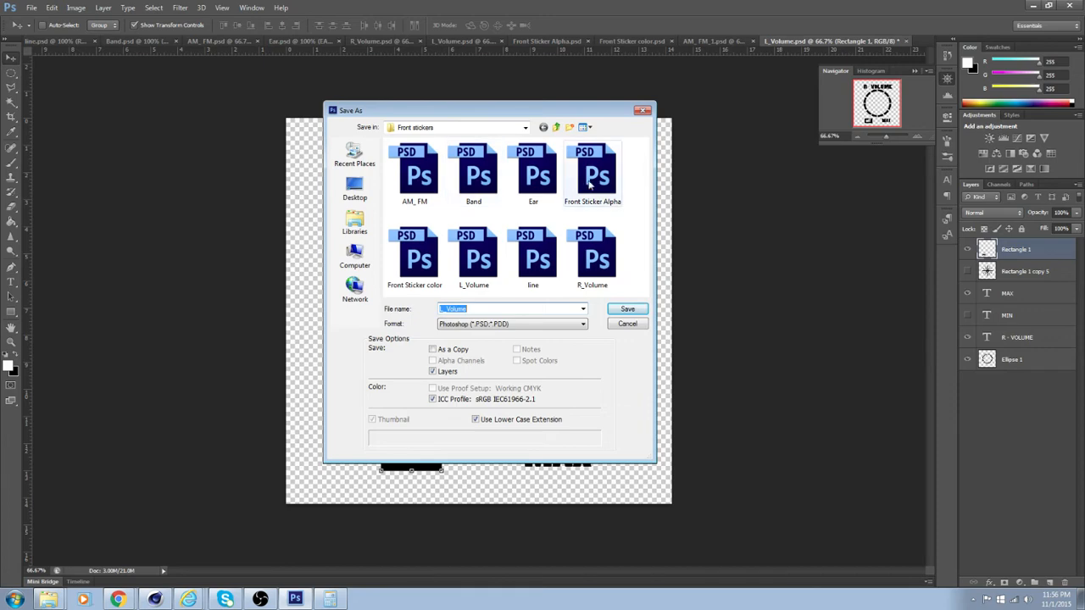
{"action": "left_click", "coordinate": [593, 255]}
{"action": "left_click", "coordinate": [634, 310]}
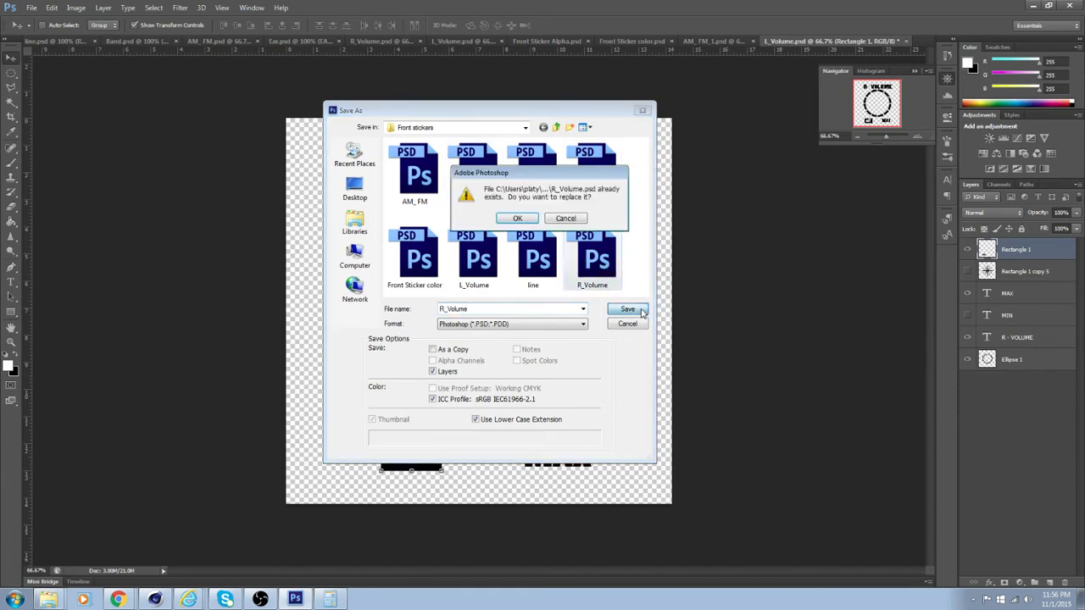
{"action": "left_click", "coordinate": [518, 219]}
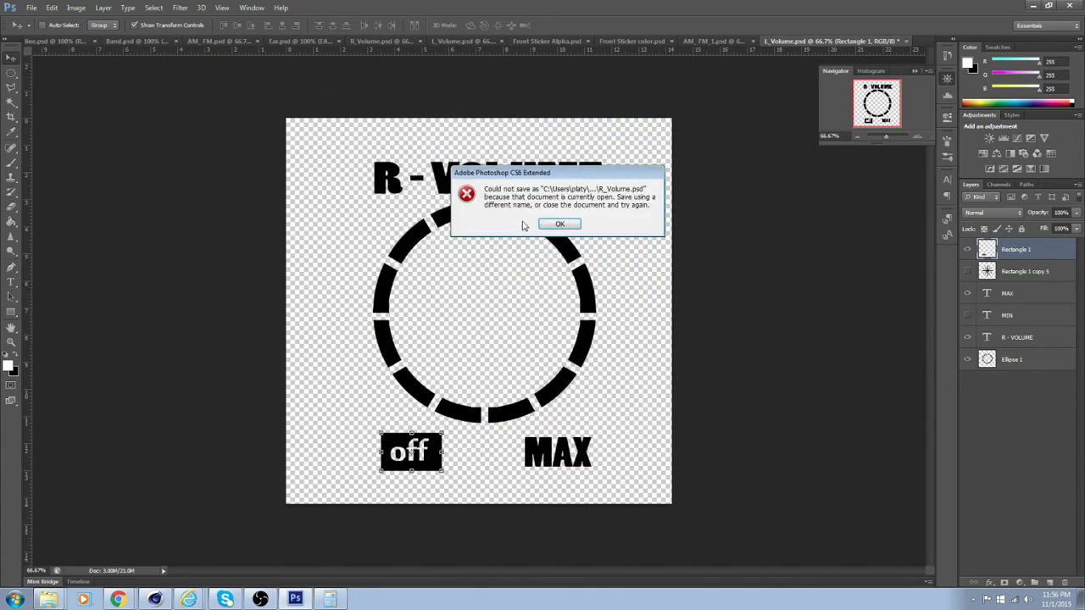
{"action": "left_click", "coordinate": [558, 226]}
{"action": "left_click", "coordinate": [559, 226]}
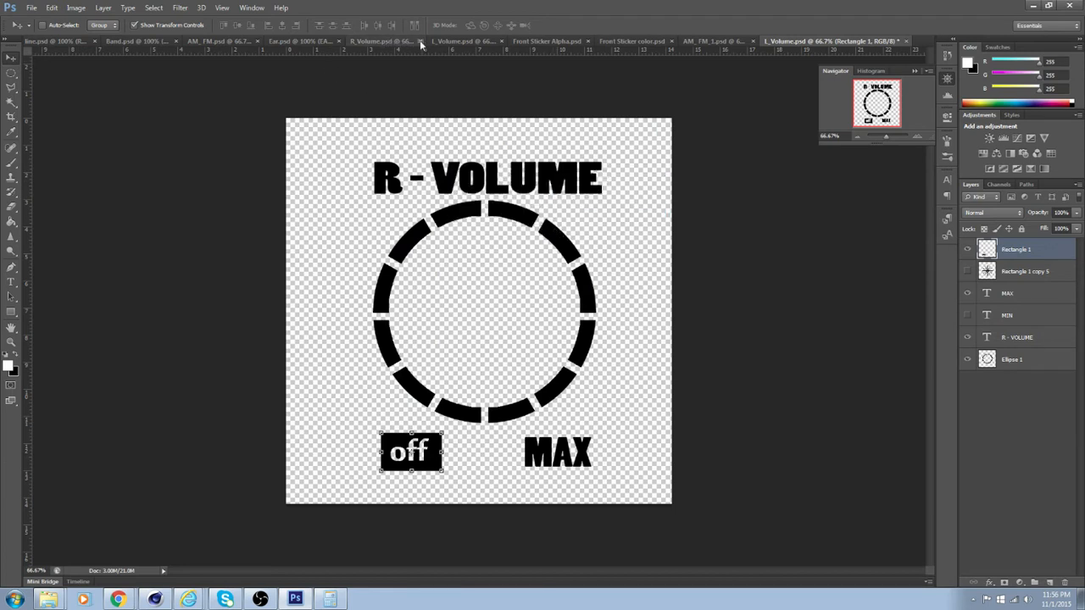
Close the old R_Volume.psd and save the edited document over it as R_Volume.psd with Maximize Compatibility on
{"action": "left_click", "coordinate": [421, 43]}
{"action": "left_click", "coordinate": [52, 7]}
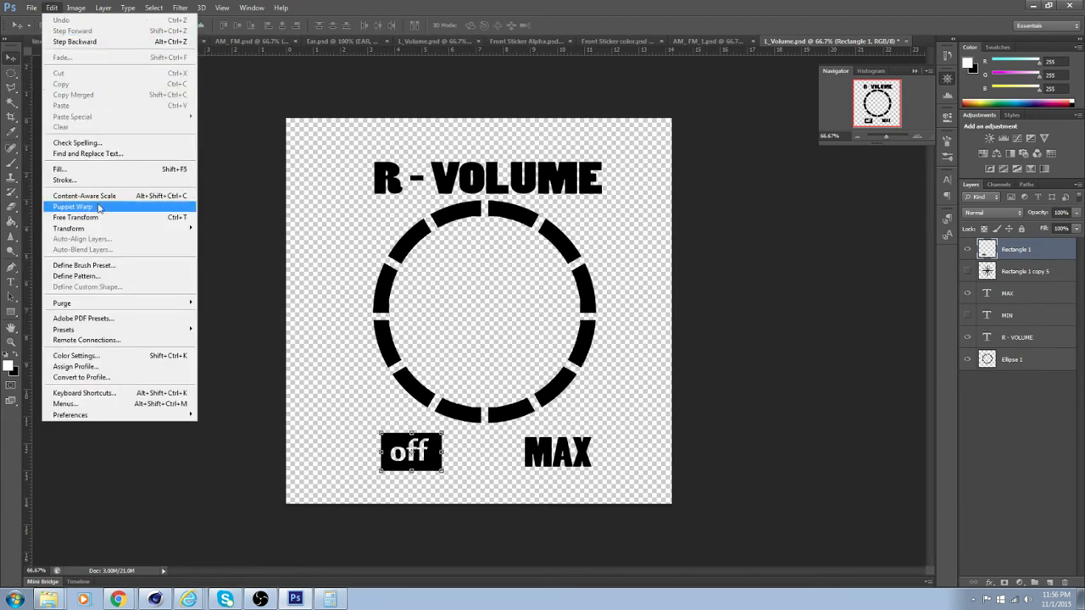
{"action": "mouse_move", "coordinate": [30, 7]}
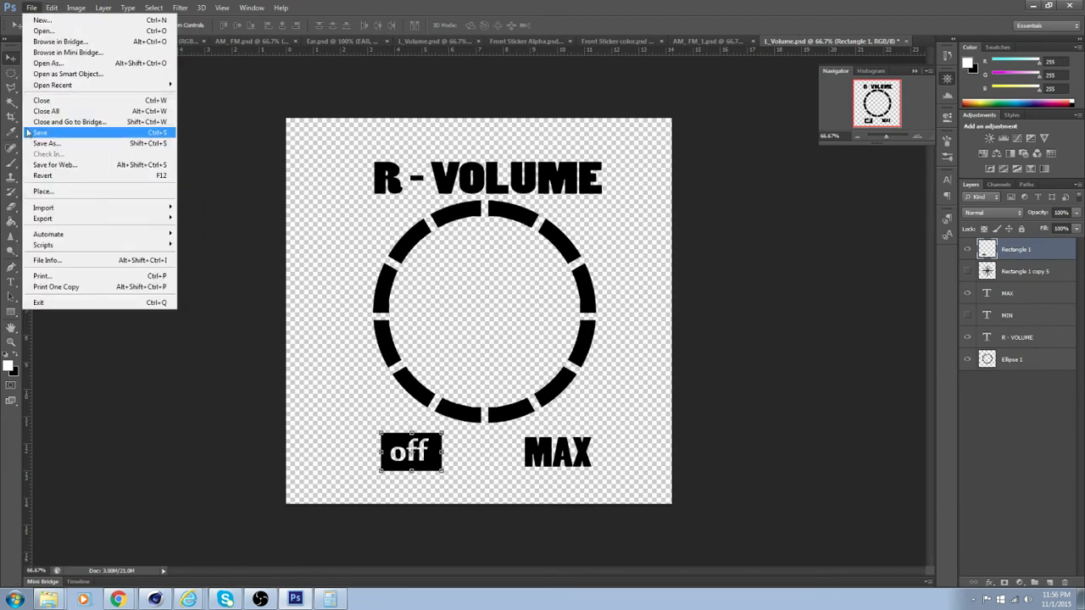
{"action": "left_click", "coordinate": [67, 146]}
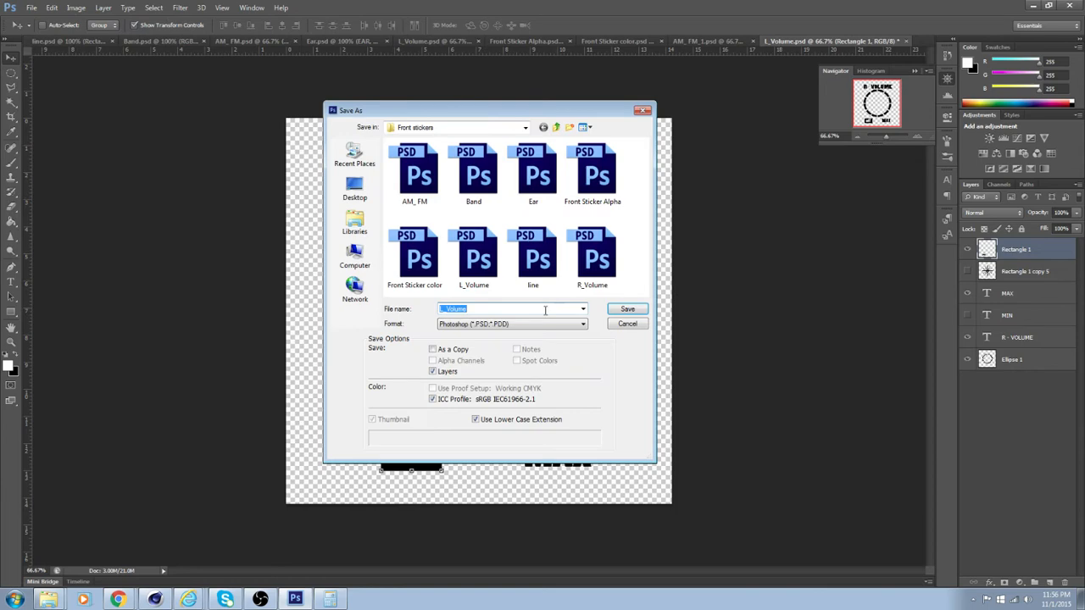
{"action": "left_click", "coordinate": [591, 258]}
{"action": "left_click", "coordinate": [642, 310]}
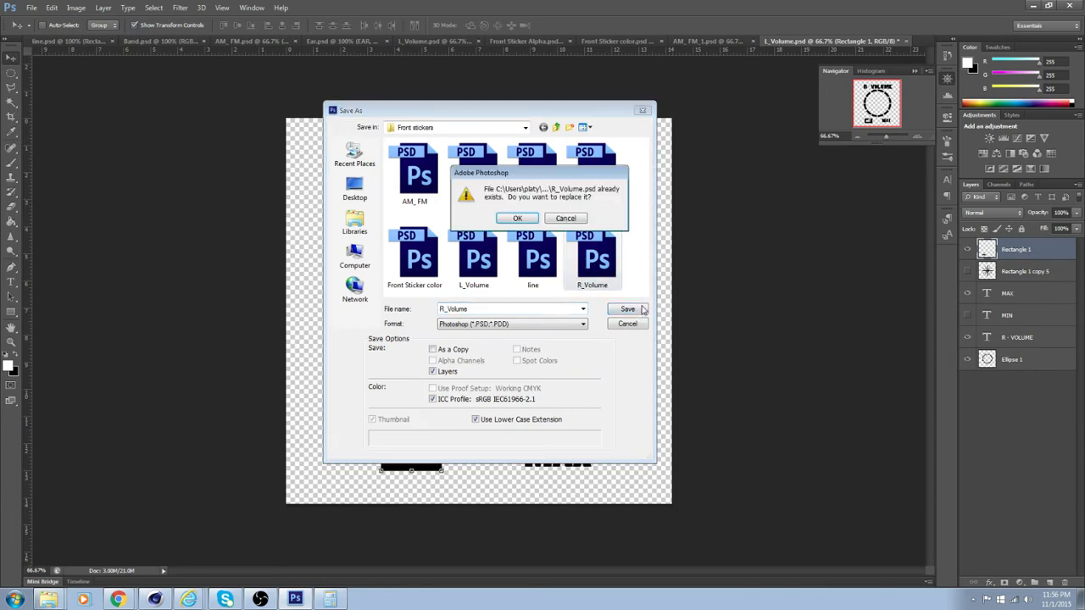
{"action": "left_click", "coordinate": [521, 222]}
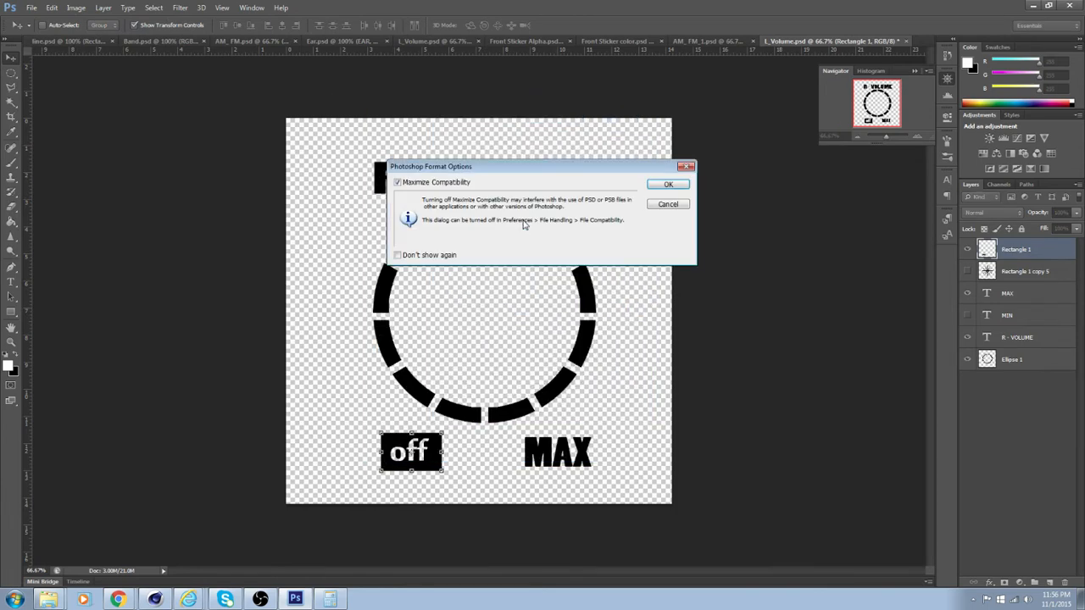
{"action": "left_click", "coordinate": [669, 185]}
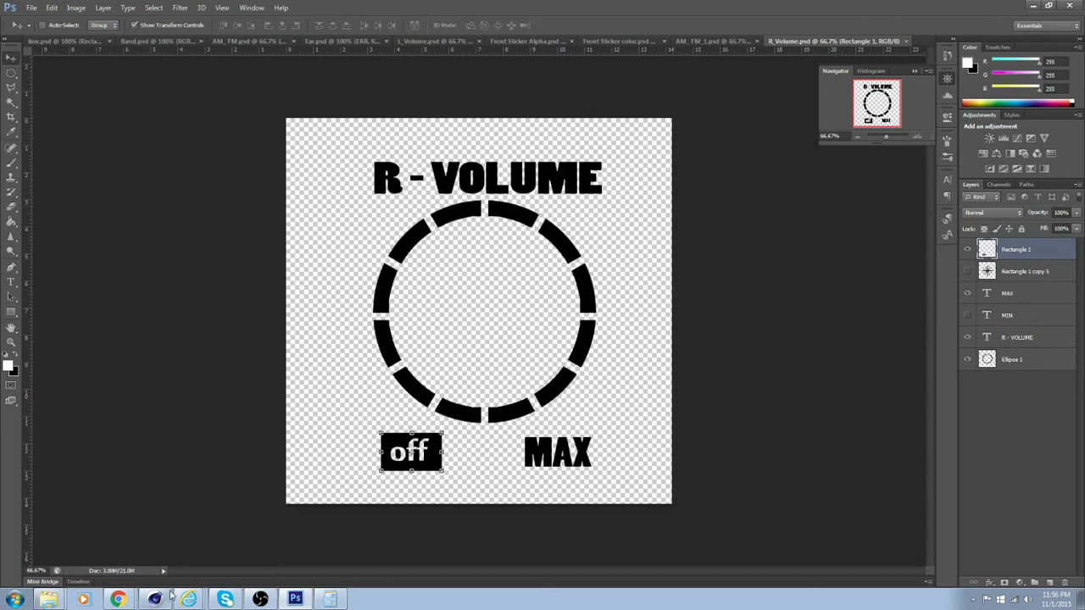
Switch to Cinema 4D and reload the R_Volume.psd image in the R-Volume material's color texture
{"action": "left_click", "coordinate": [158, 598]}
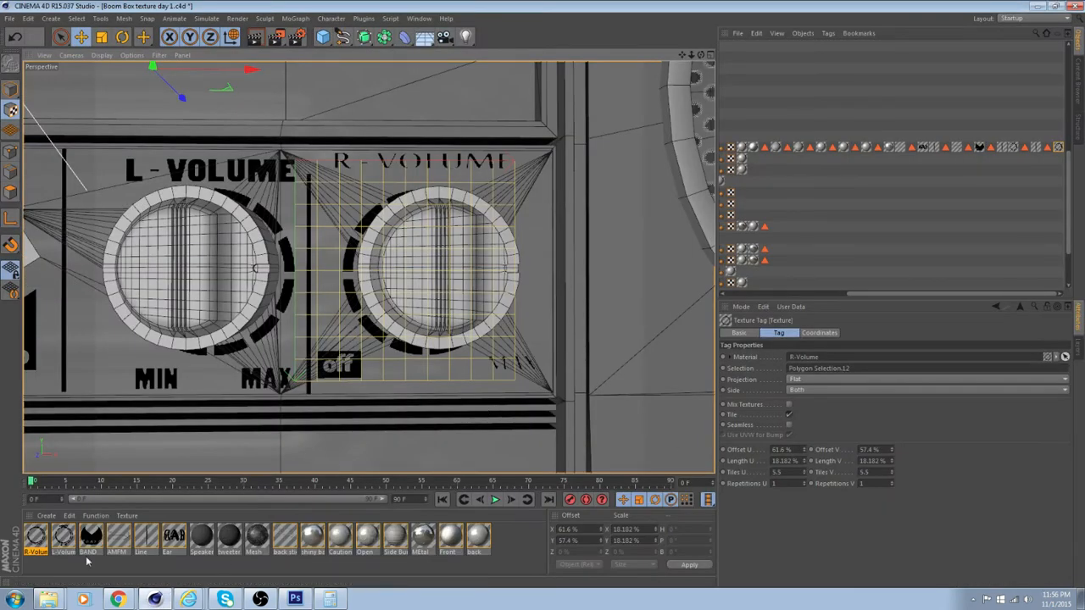
{"action": "left_click", "coordinate": [31, 545]}
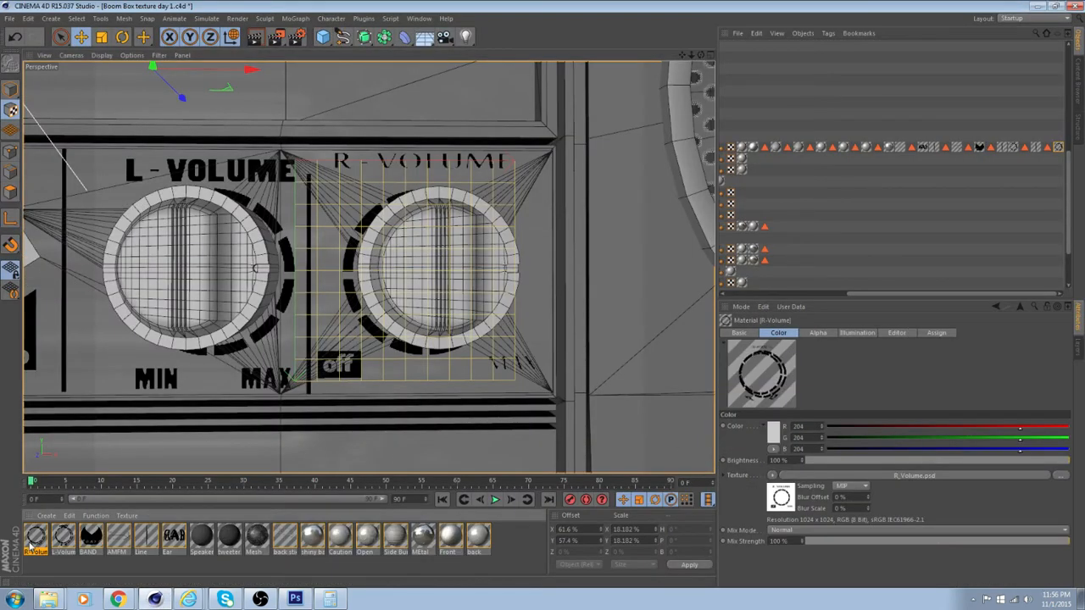
{"action": "left_click", "coordinate": [782, 498]}
{"action": "left_click", "coordinate": [832, 344]}
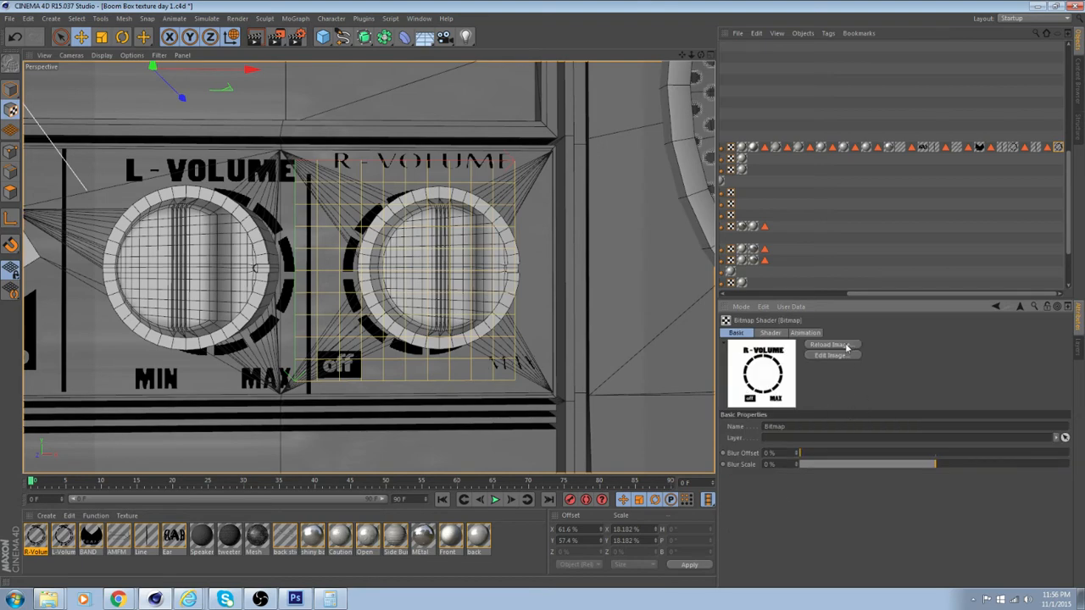
Shift the Line texture between the L-Volume and R-Volume knobs sideways to an Offset U of 57.4%
{"action": "left_click_drag", "start_coordinate": [499, 392], "coordinate": [468, 396], "text": "alt"}
{"action": "middle_click_drag", "start_coordinate": [394, 365], "coordinate": [514, 350], "text": "alt"}
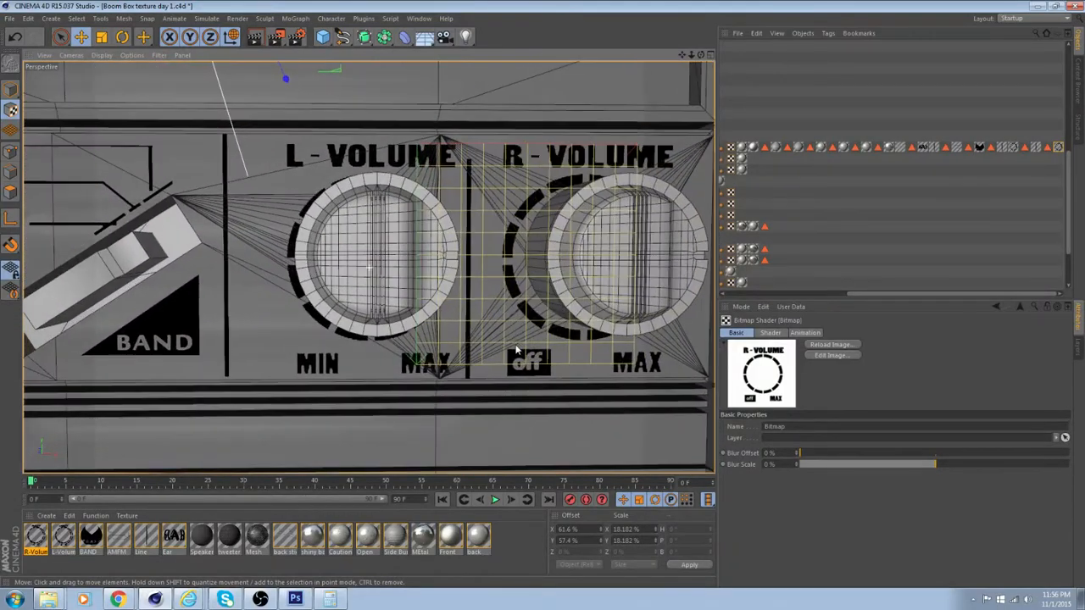
{"action": "scroll", "coordinate": [514, 350], "scroll_direction": "down", "scroll_amount": 4}
{"action": "middle_click_drag", "start_coordinate": [395, 303], "coordinate": [364, 326], "text": "alt"}
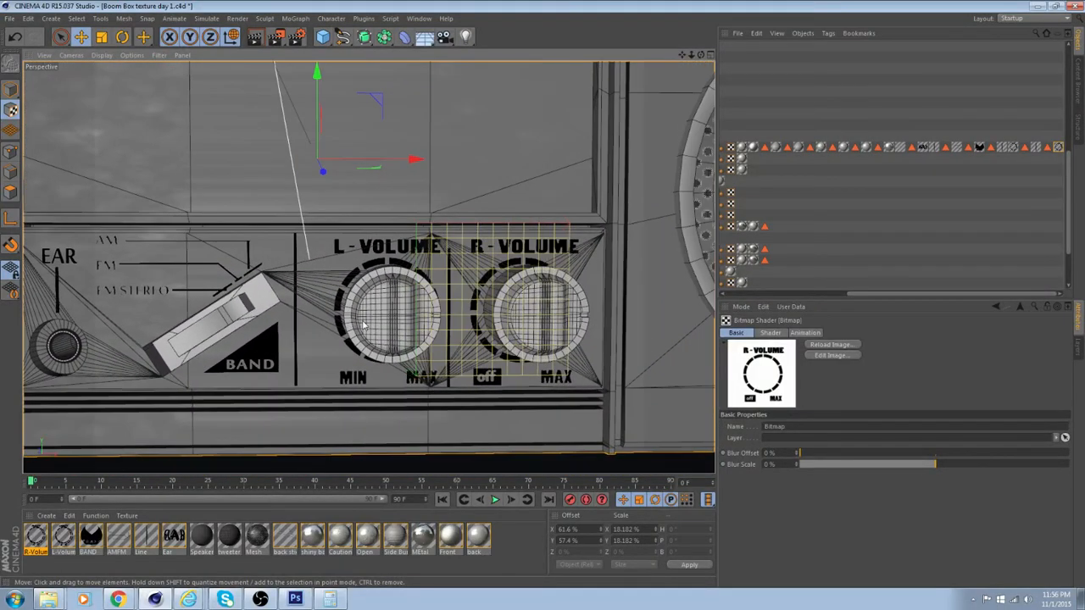
{"action": "scroll", "coordinate": [365, 326], "scroll_direction": "down", "scroll_amount": 3}
{"action": "left_click_drag", "start_coordinate": [460, 332], "coordinate": [439, 334], "text": "alt"}
{"action": "scroll", "coordinate": [437, 334], "scroll_direction": "up", "scroll_amount": 4}
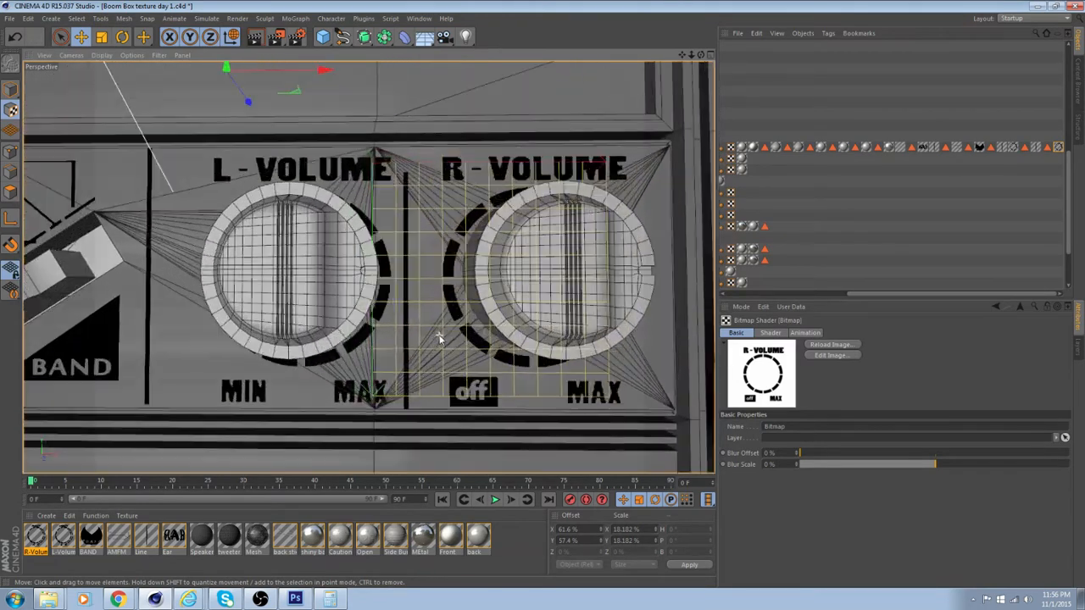
{"action": "left_click", "coordinate": [1035, 146]}
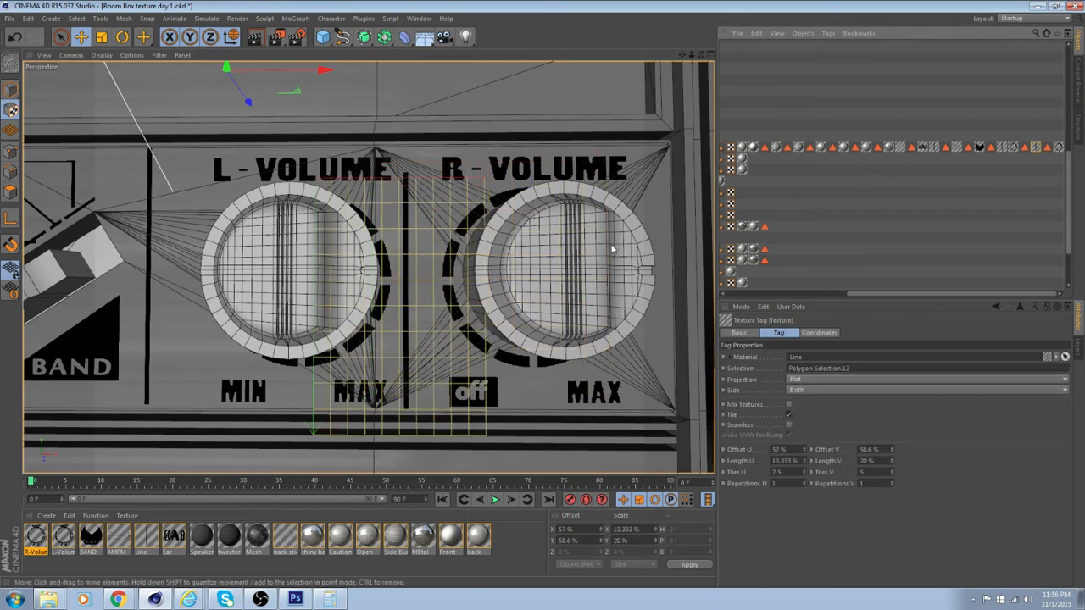
{"action": "left_click_drag", "start_coordinate": [331, 74], "coordinate": [328, 73]}
{"action": "mouse_move", "coordinate": [497, 237]}
{"action": "left_mouse_down", "text": "alt"}
{"action": "mouse_move", "coordinate": [476, 246]}
{"action": "mouse_move", "coordinate": [500, 224]}
{"action": "left_mouse_up", "text": "alt"}
Preview the boom box front with a render of the view and a region render around the control panel
{"action": "scroll", "coordinate": [465, 241], "scroll_direction": "down", "scroll_amount": 4}
{"action": "left_click_drag", "start_coordinate": [419, 237], "coordinate": [436, 294], "text": "alt"}
{"action": "scroll", "coordinate": [427, 282], "scroll_direction": "down", "scroll_amount": 3}
{"action": "scroll", "coordinate": [437, 294], "scroll_direction": "down", "scroll_amount": 3}
{"action": "left_click_drag", "start_coordinate": [437, 295], "coordinate": [342, 187], "text": "alt"}
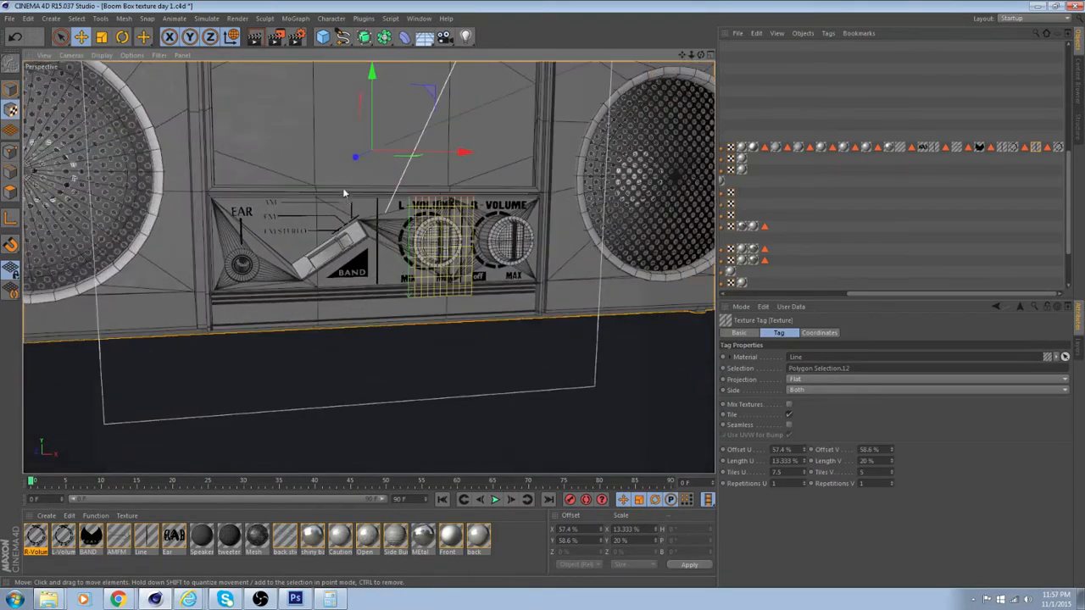
{"action": "left_click", "coordinate": [255, 38]}
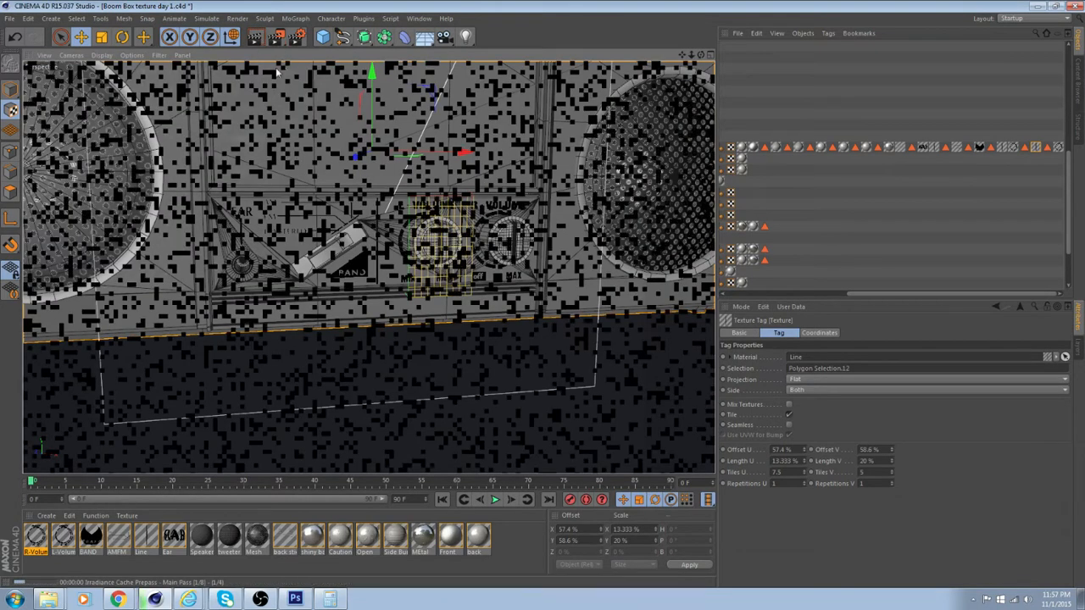
{"action": "left_click", "coordinate": [277, 37]}
{"action": "left_click", "coordinate": [326, 53]}
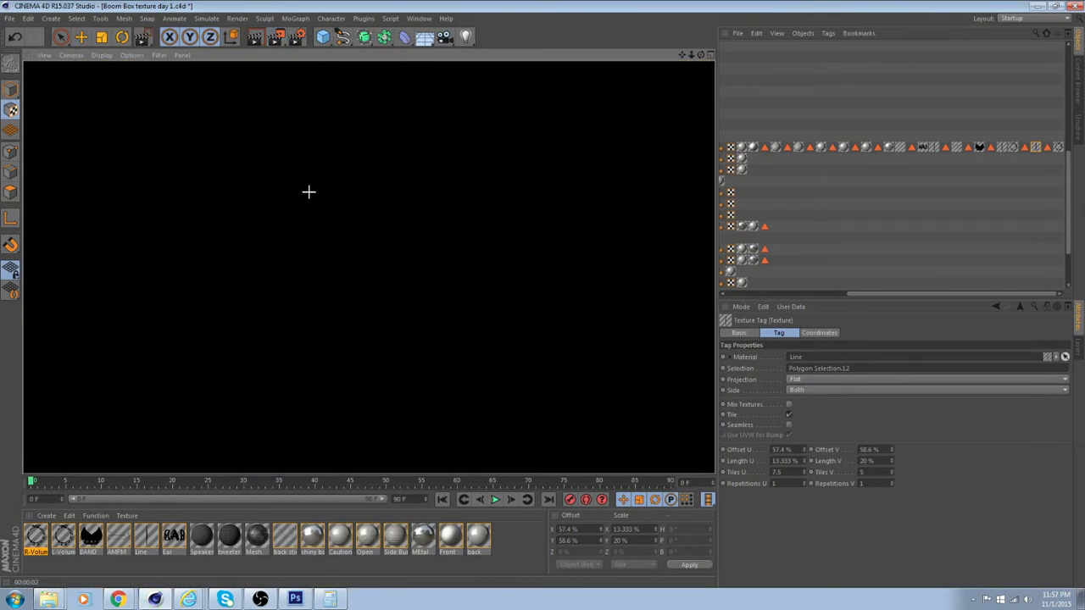
{"action": "left_click_drag", "start_coordinate": [216, 182], "coordinate": [583, 327]}
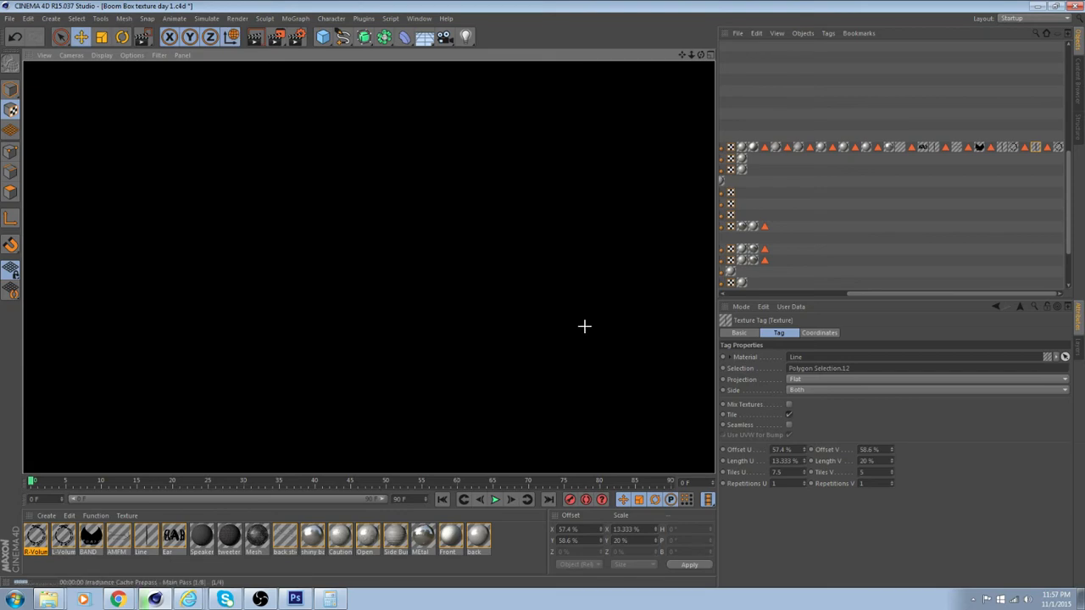
{"action": "left_click", "coordinate": [525, 286]}
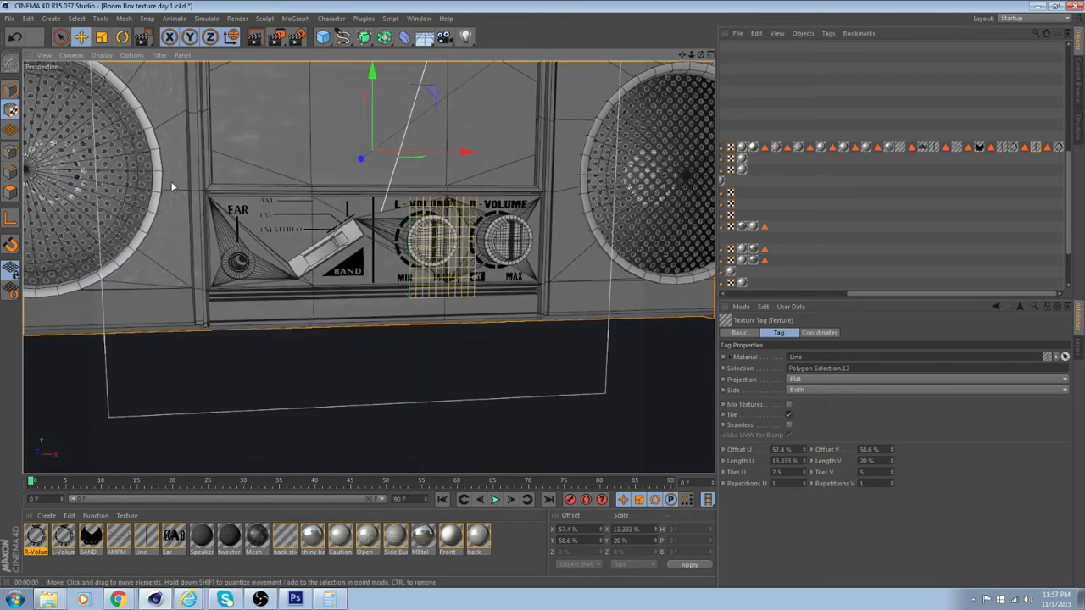
Undo the accidental Line texture move, switch to Model mode and render the region around the control panel
{"action": "left_click_drag", "start_coordinate": [213, 206], "coordinate": [305, 276]}
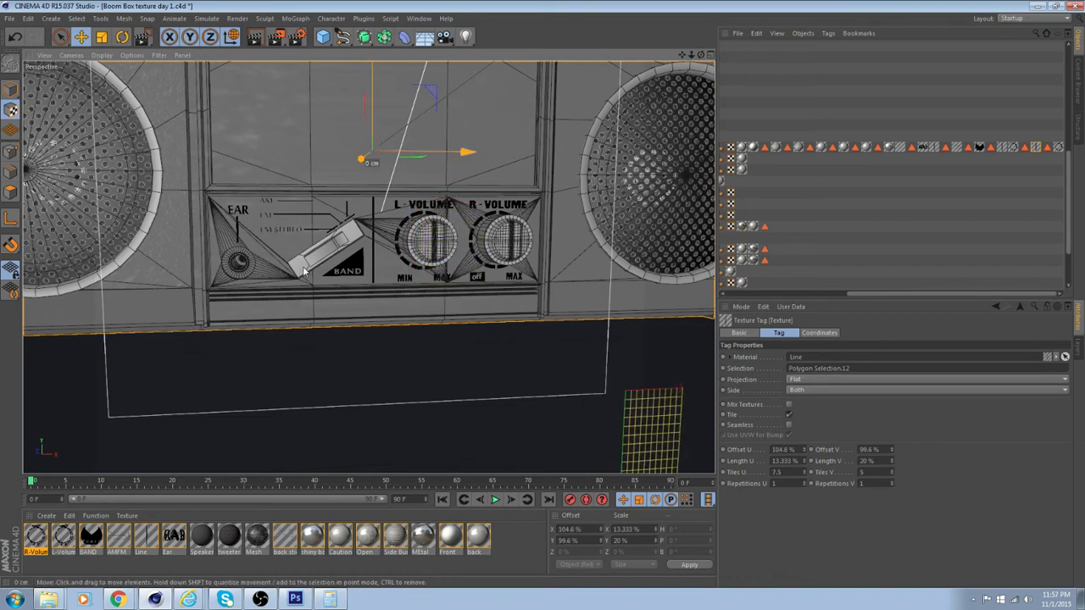
{"action": "key", "text": "ctrl+z"}
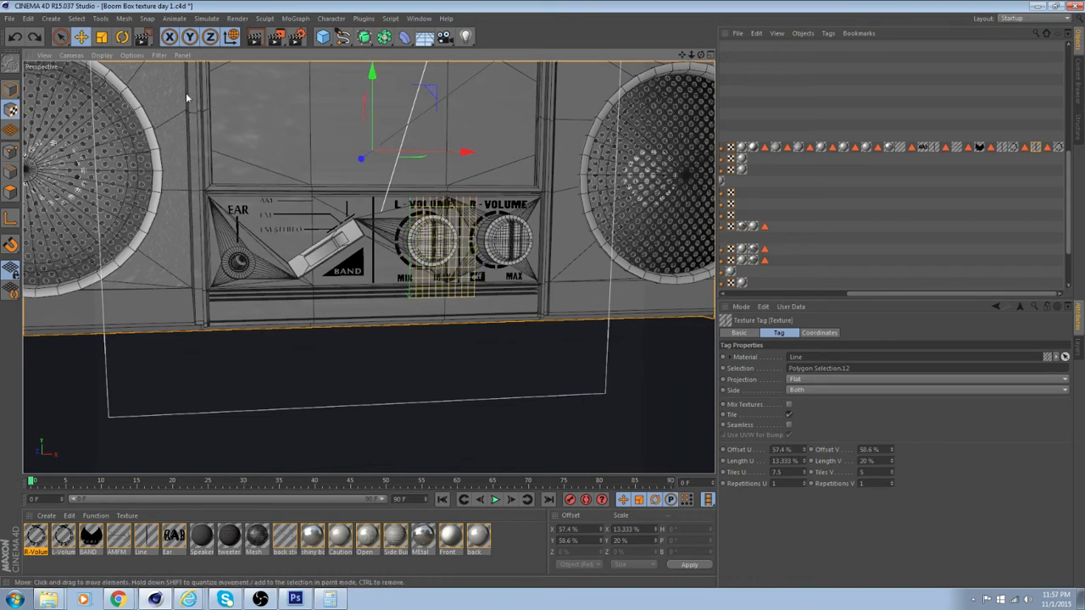
{"action": "left_click", "coordinate": [10, 89]}
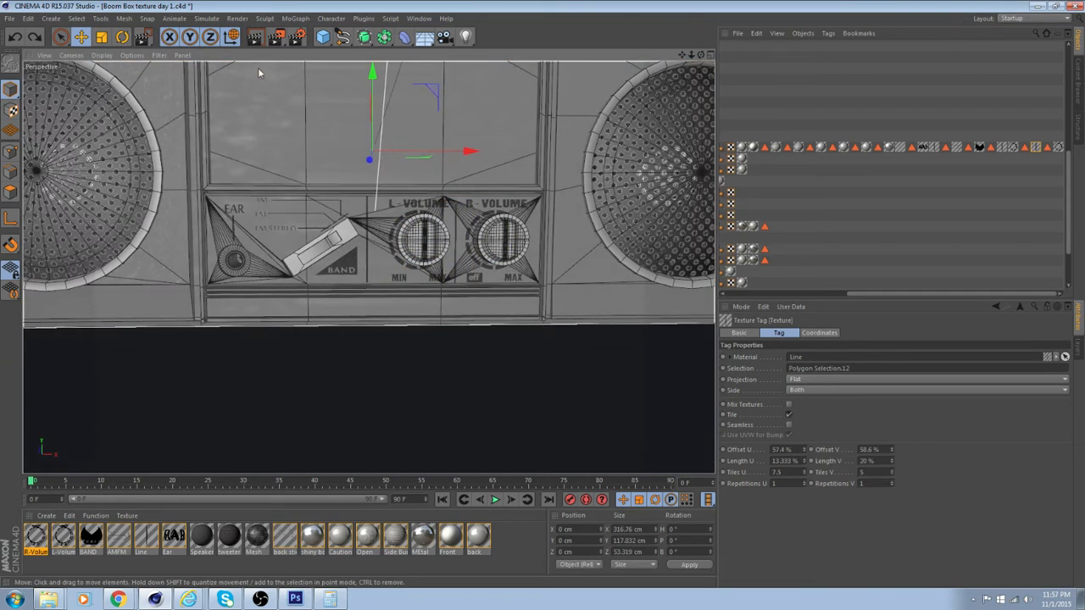
{"action": "left_click", "coordinate": [277, 36]}
{"action": "left_click", "coordinate": [293, 52]}
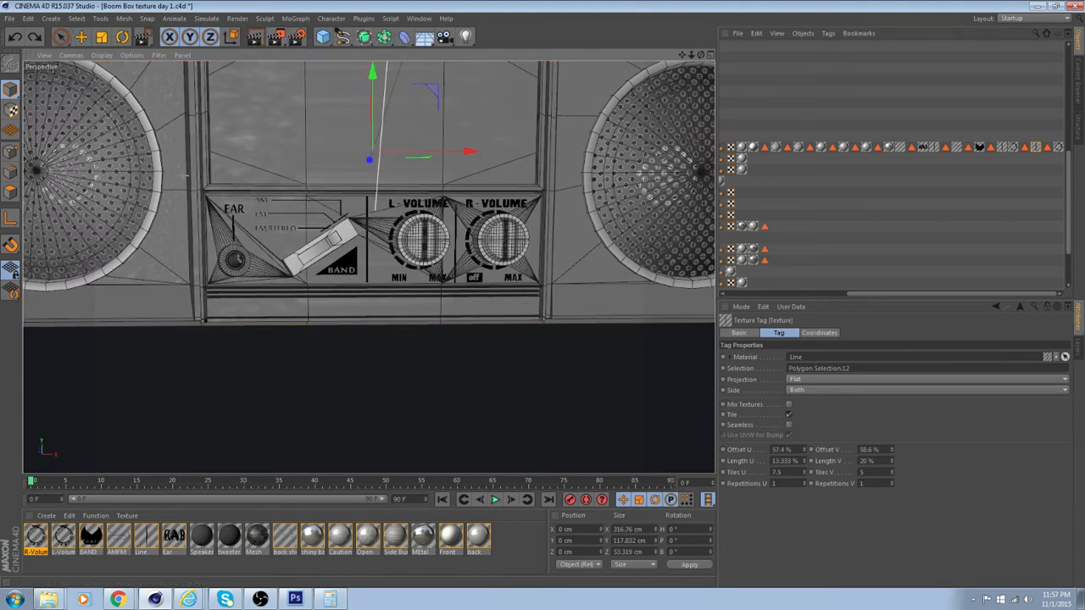
{"action": "left_click_drag", "start_coordinate": [183, 171], "coordinate": [565, 346]}
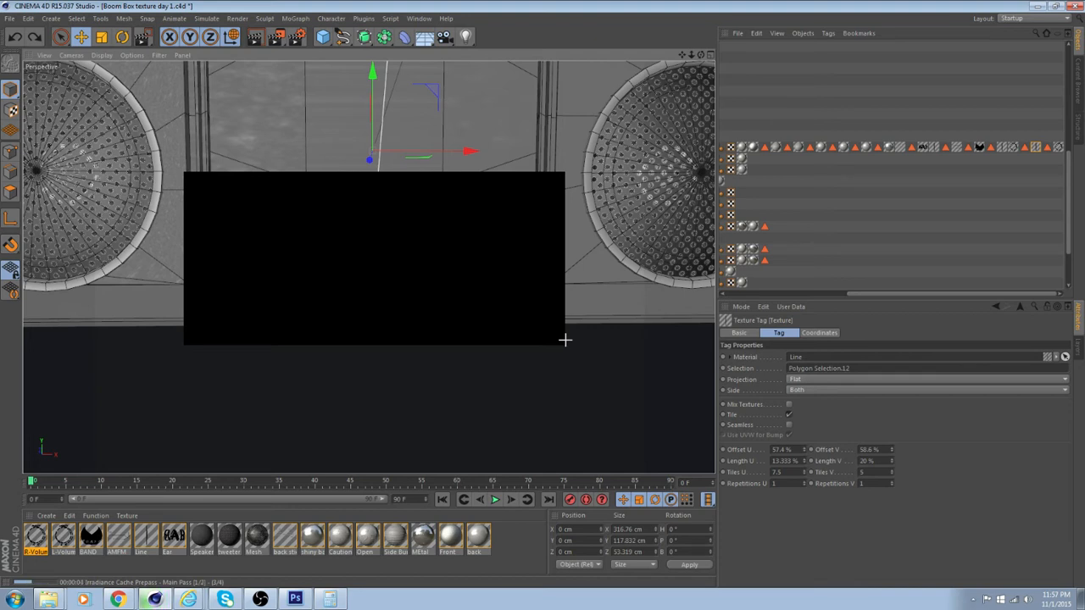
Turn on the Physical Sky and Floor and render the region around the control panel with them
{"action": "left_click_drag", "start_coordinate": [882, 294], "coordinate": [771, 291]}
{"action": "scroll", "coordinate": [879, 66], "scroll_direction": "up", "scroll_amount": 6}
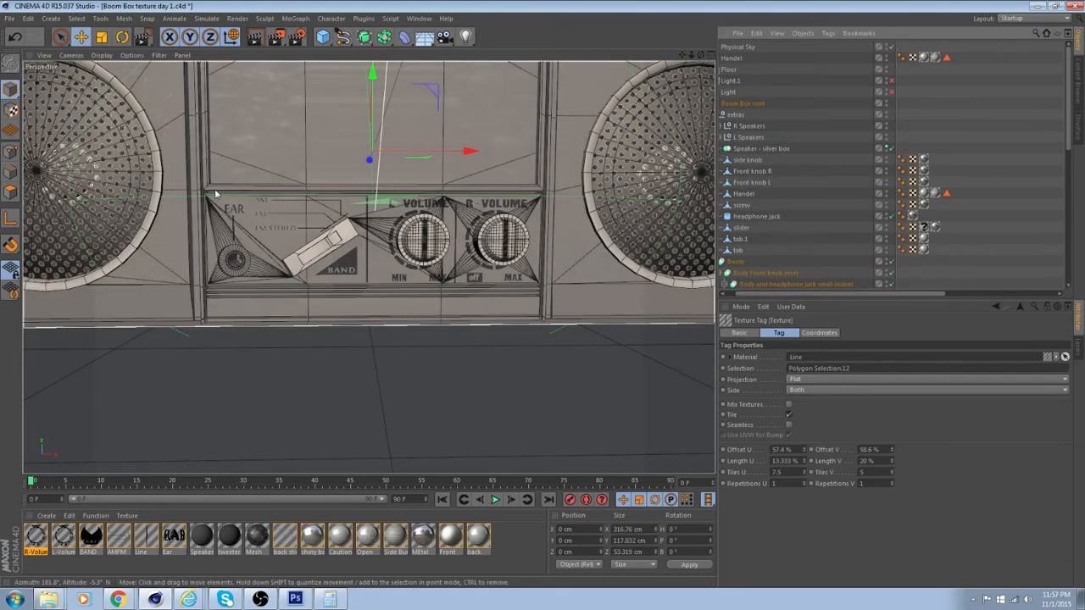
{"action": "left_click_drag", "start_coordinate": [276, 38], "coordinate": [310, 53]}
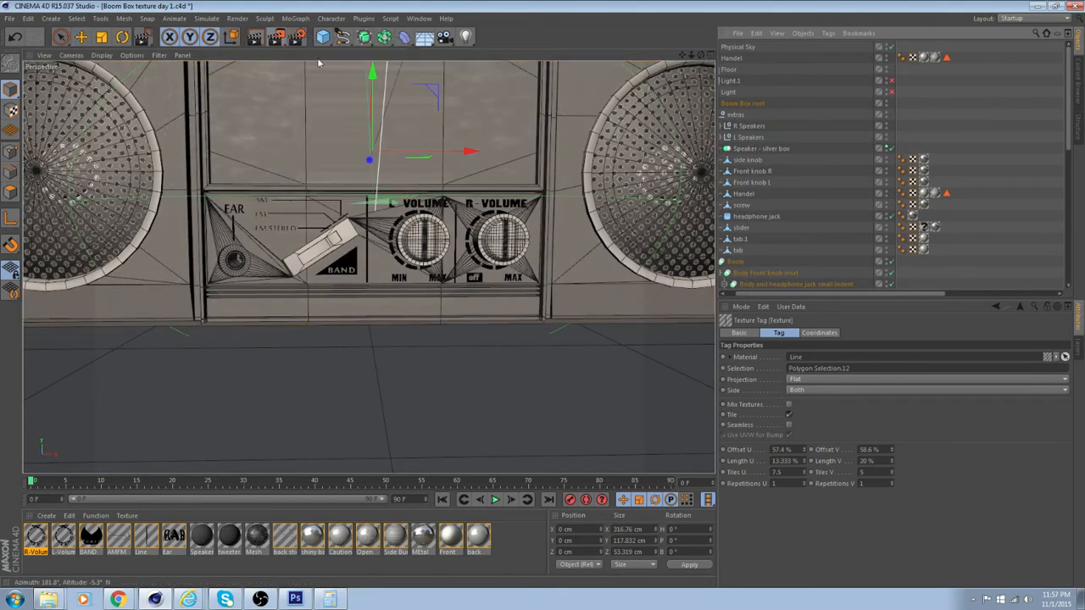
{"action": "left_click_drag", "start_coordinate": [194, 182], "coordinate": [555, 329]}
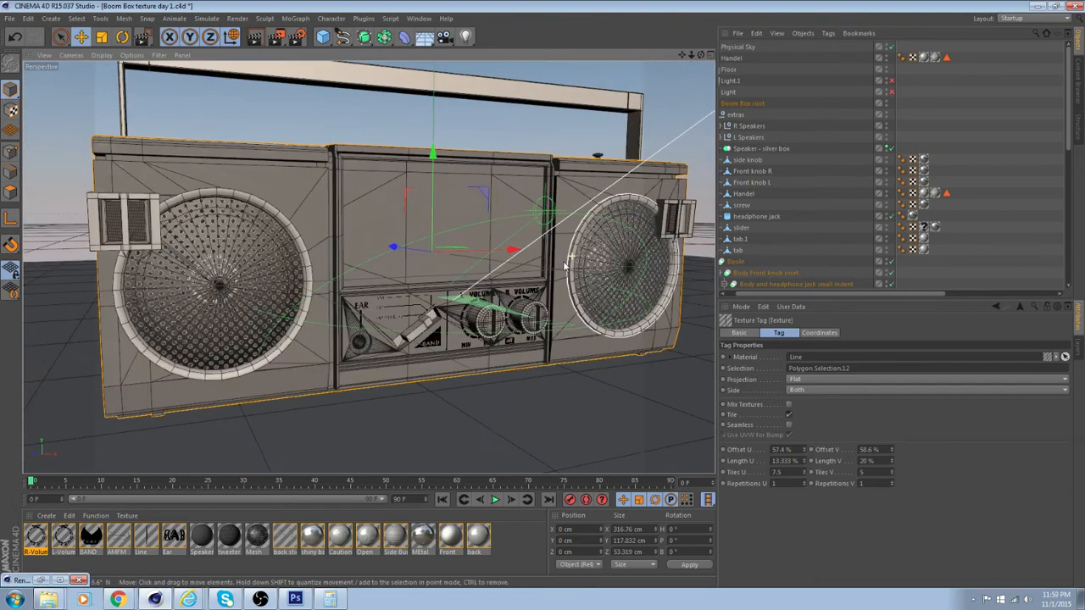
{"action": "scroll", "coordinate": [380, 364], "scroll_direction": "up", "scroll_amount": 5}
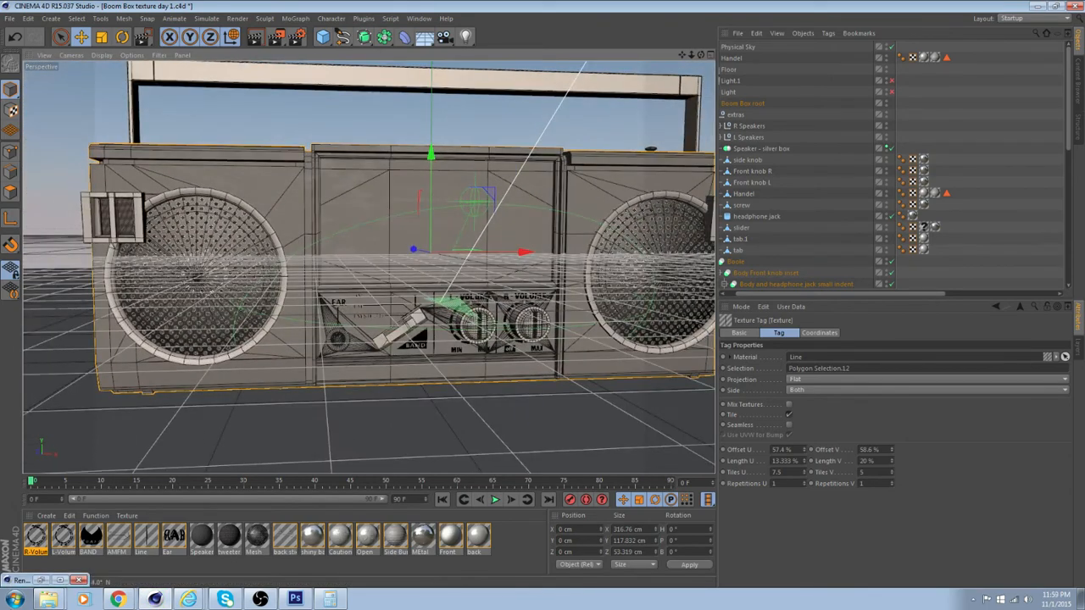
{"action": "left_click_drag", "start_coordinate": [380, 365], "coordinate": [359, 347], "text": "alt"}
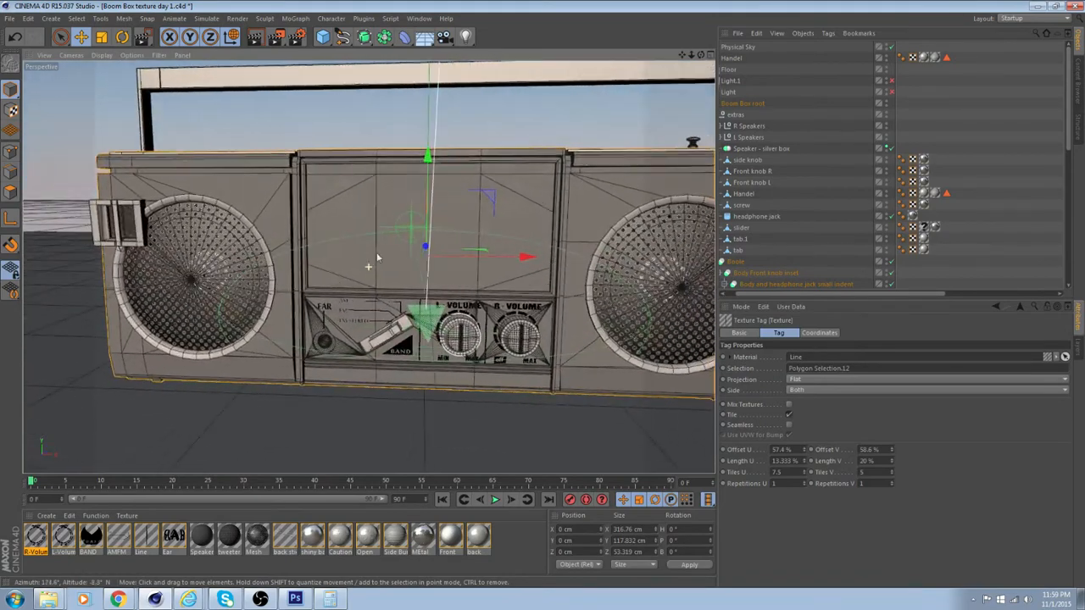
Turn off the Physical Sky and bring the boom box's front panel back into view
{"action": "scroll", "coordinate": [487, 227], "scroll_direction": "up", "scroll_amount": 2}
{"action": "left_click_drag", "start_coordinate": [392, 241], "coordinate": [370, 264], "text": "alt"}
{"action": "left_click", "coordinate": [891, 47]}
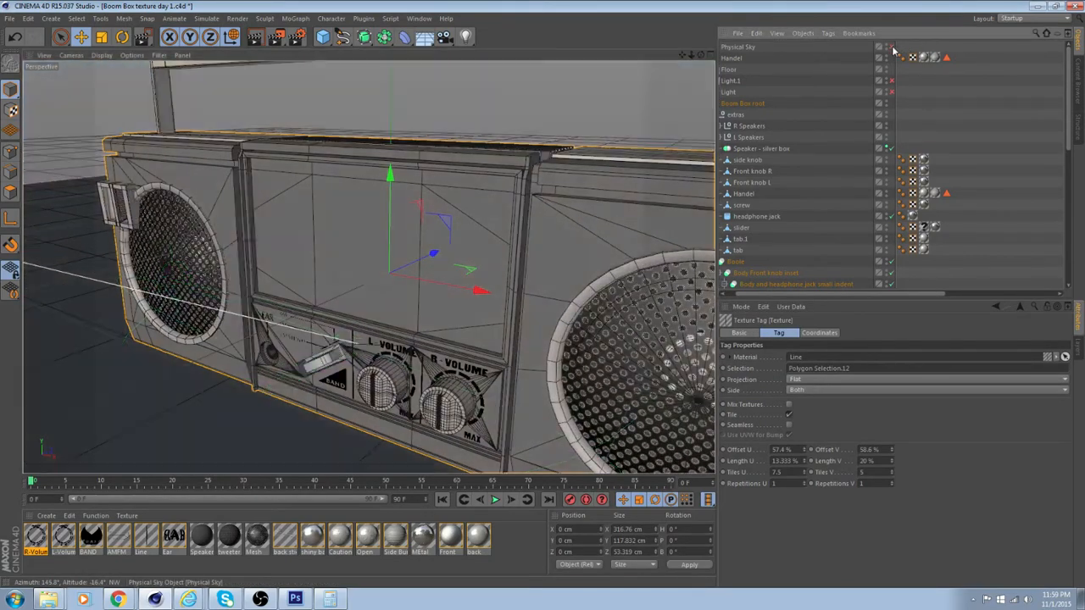
{"action": "left_click_drag", "start_coordinate": [624, 182], "coordinate": [710, 164], "text": "alt"}
{"action": "left_click_drag", "start_coordinate": [368, 267], "coordinate": [453, 241], "text": "alt"}
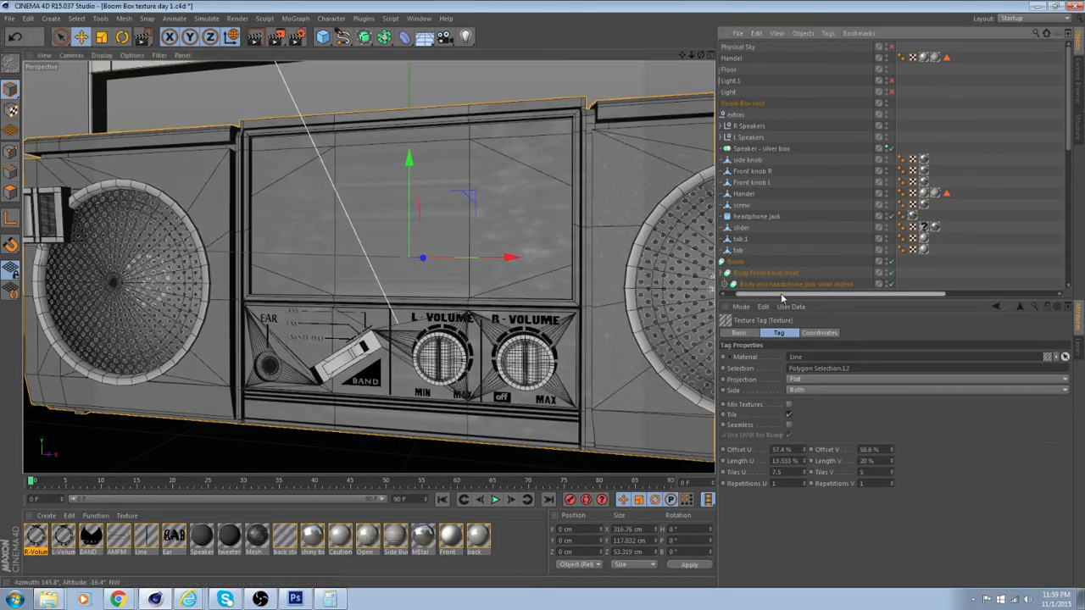
Select the Boom Box body and create a new material with Front Sticker color.psd as its color texture
{"action": "left_click_drag", "start_coordinate": [783, 295], "coordinate": [768, 296]}
{"action": "scroll", "coordinate": [772, 236], "scroll_direction": "down", "scroll_amount": 8}
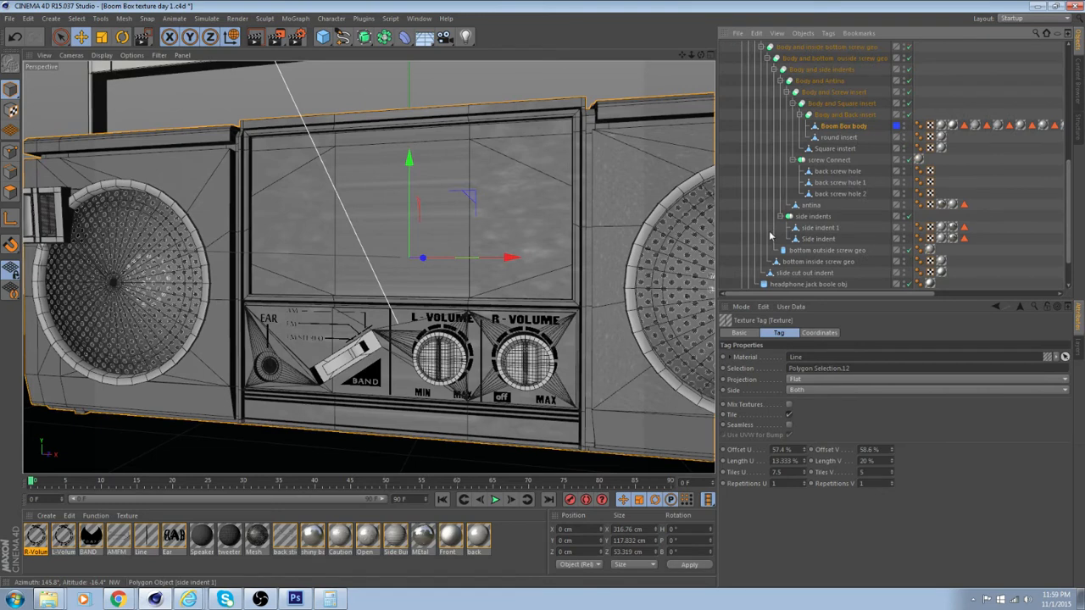
{"action": "left_click", "coordinate": [857, 128]}
{"action": "left_click_drag", "start_coordinate": [369, 258], "coordinate": [520, 253], "text": "alt"}
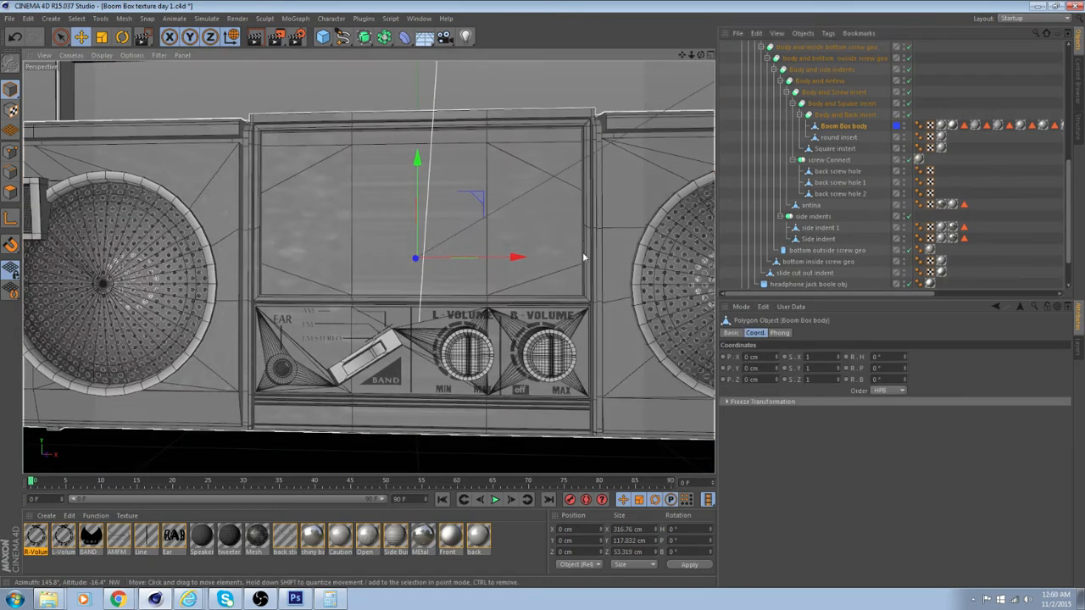
{"action": "double_click", "coordinate": [519, 542]}
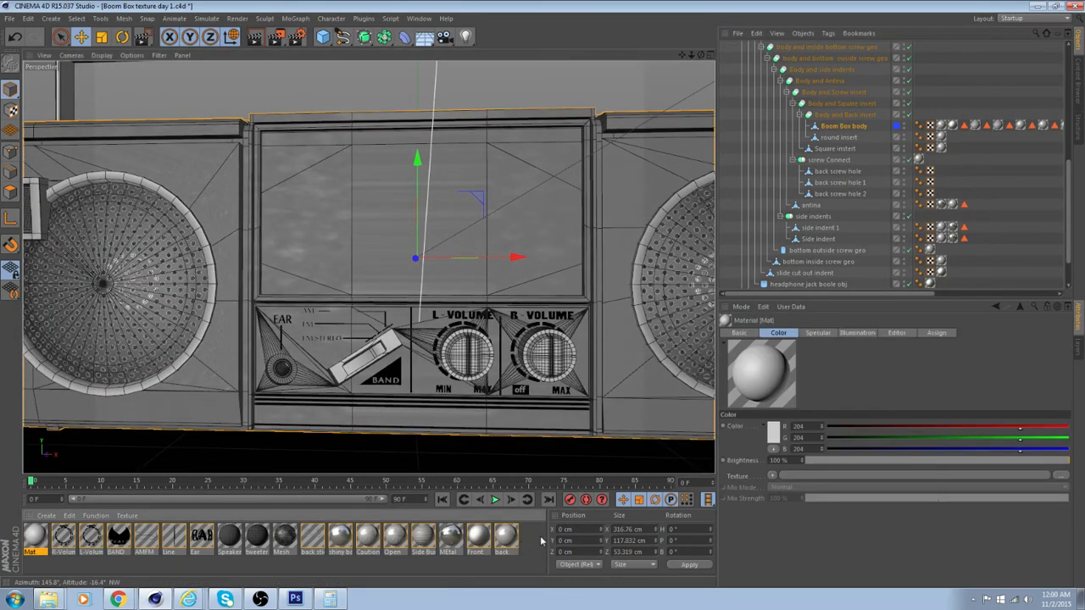
{"action": "left_click", "coordinate": [829, 480]}
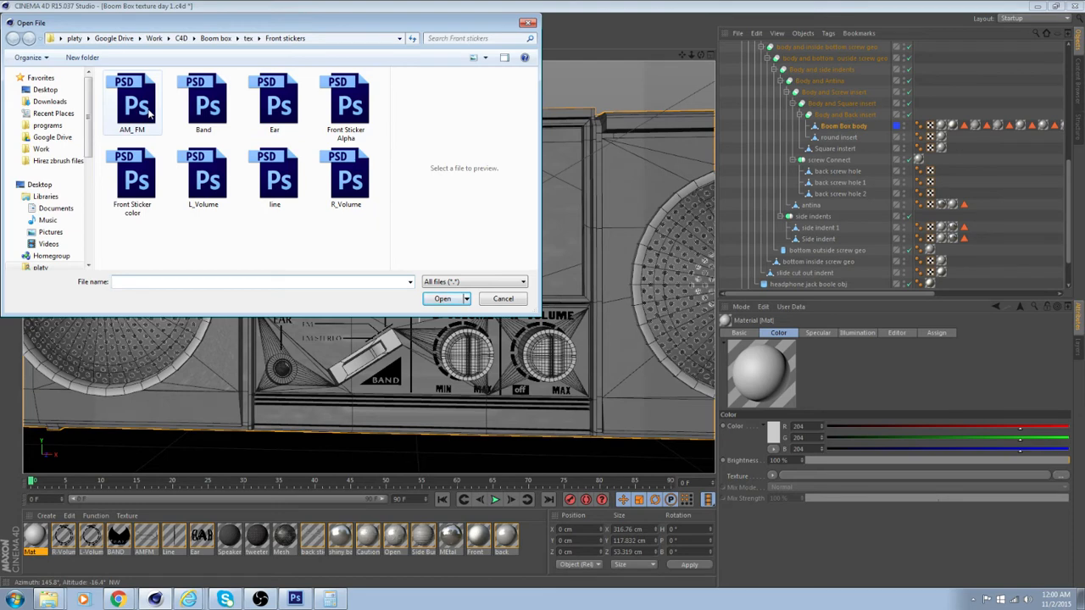
{"action": "left_click", "coordinate": [139, 174]}
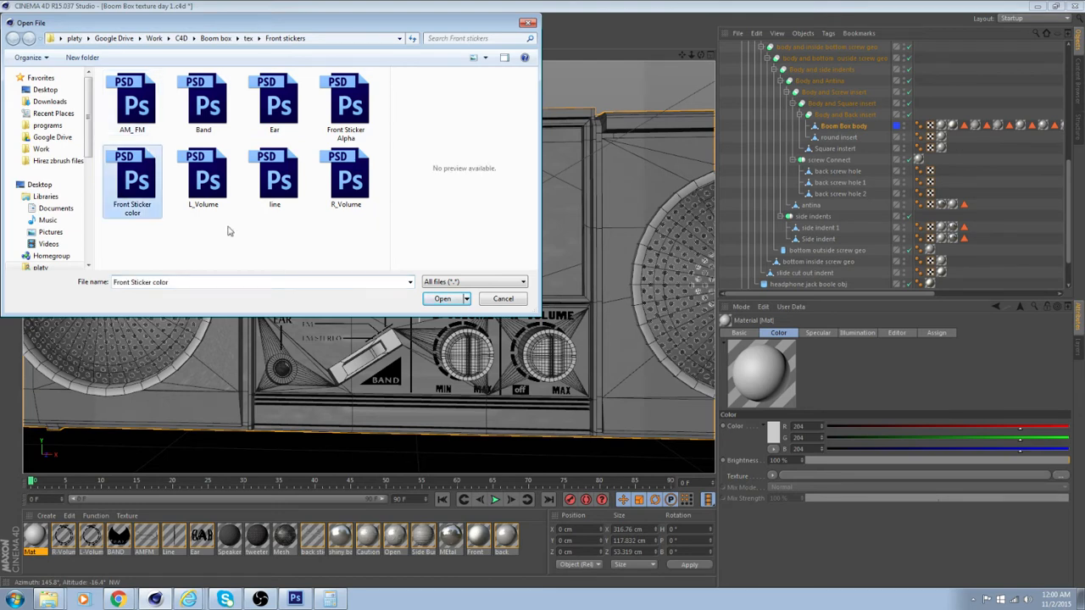
{"action": "left_click", "coordinate": [441, 299]}
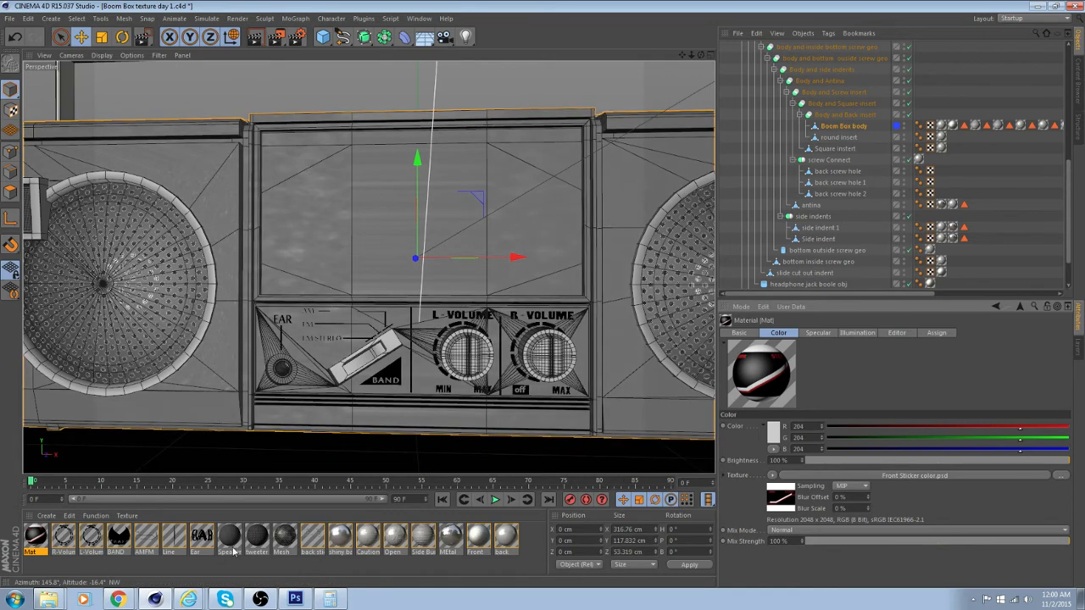
Select the polygons of the large upper front panel on the Boom Box body and apply the new sticker material to them
{"action": "left_click", "coordinate": [862, 126]}
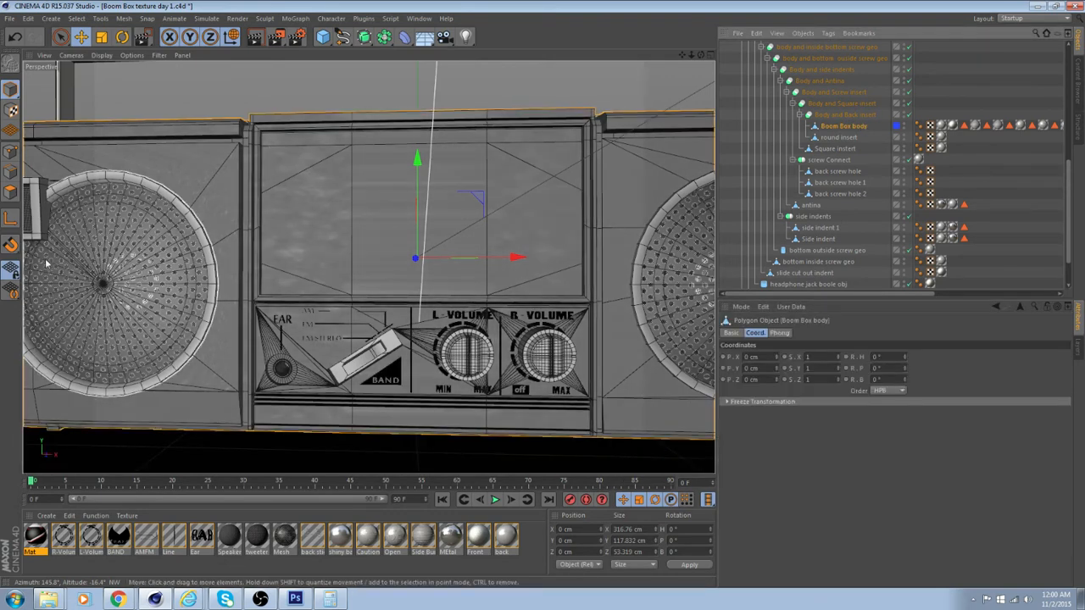
{"action": "left_click", "coordinate": [16, 197]}
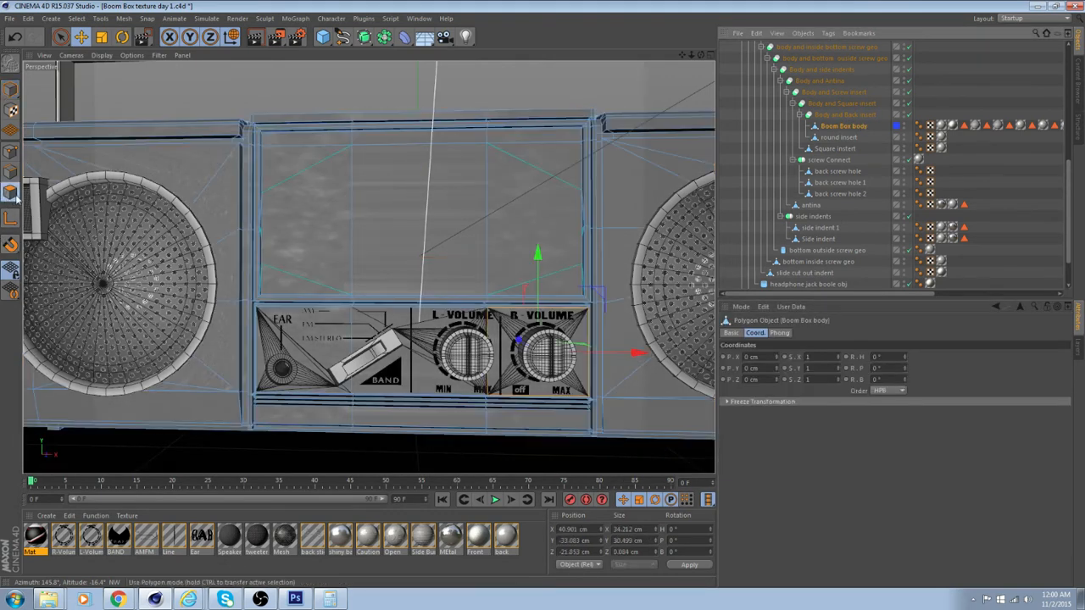
{"action": "left_click", "coordinate": [293, 138]}
{"action": "left_click", "coordinate": [296, 160]}
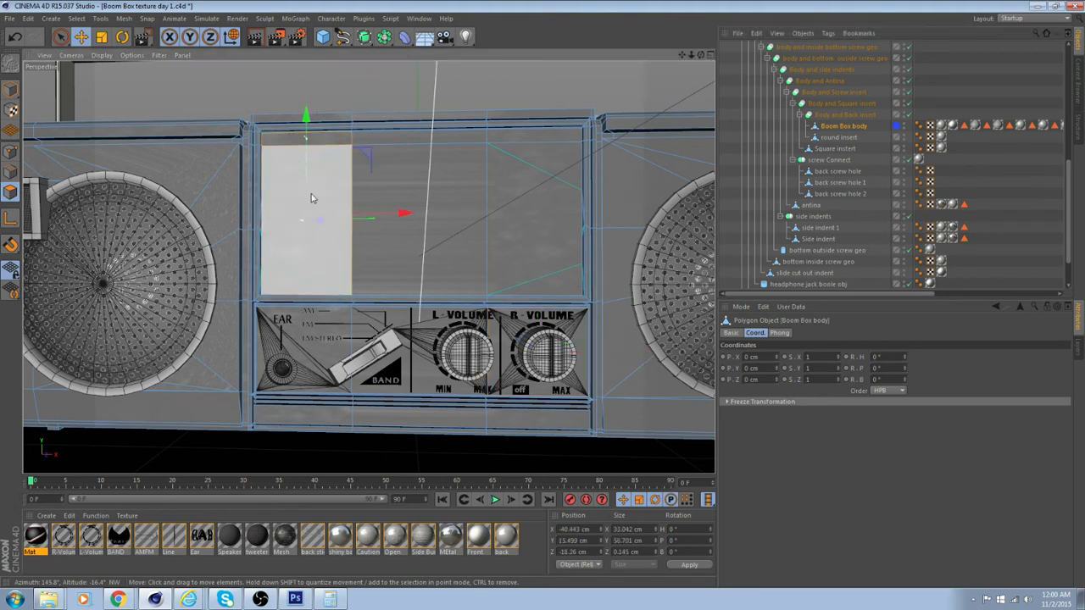
{"action": "left_click", "coordinate": [395, 210], "text": "shift"}
{"action": "left_click", "coordinate": [534, 168], "text": "shift"}
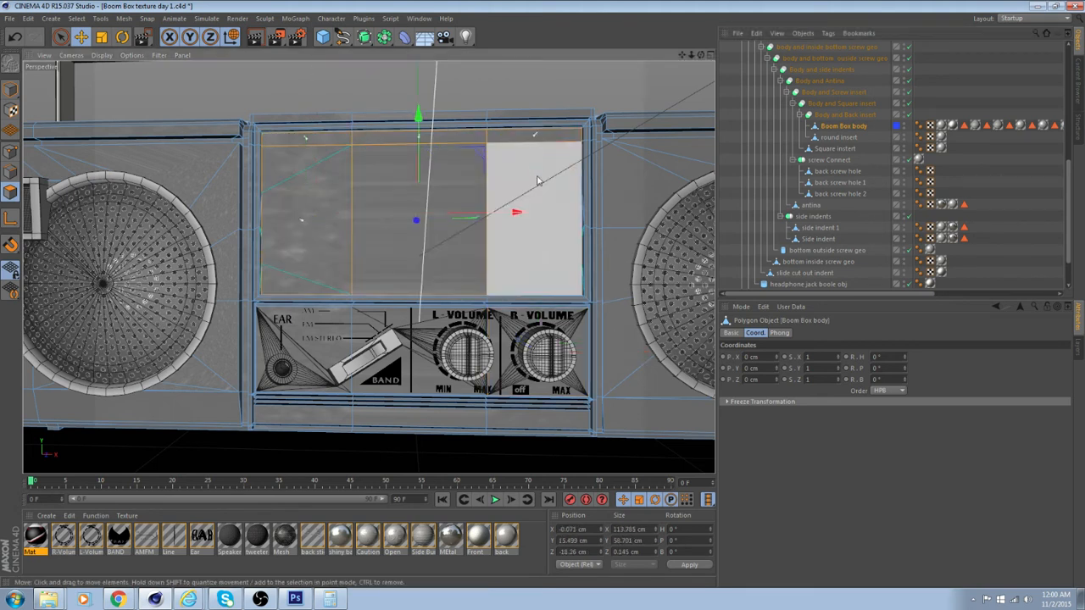
{"action": "left_click_drag", "start_coordinate": [35, 536], "coordinate": [376, 259]}
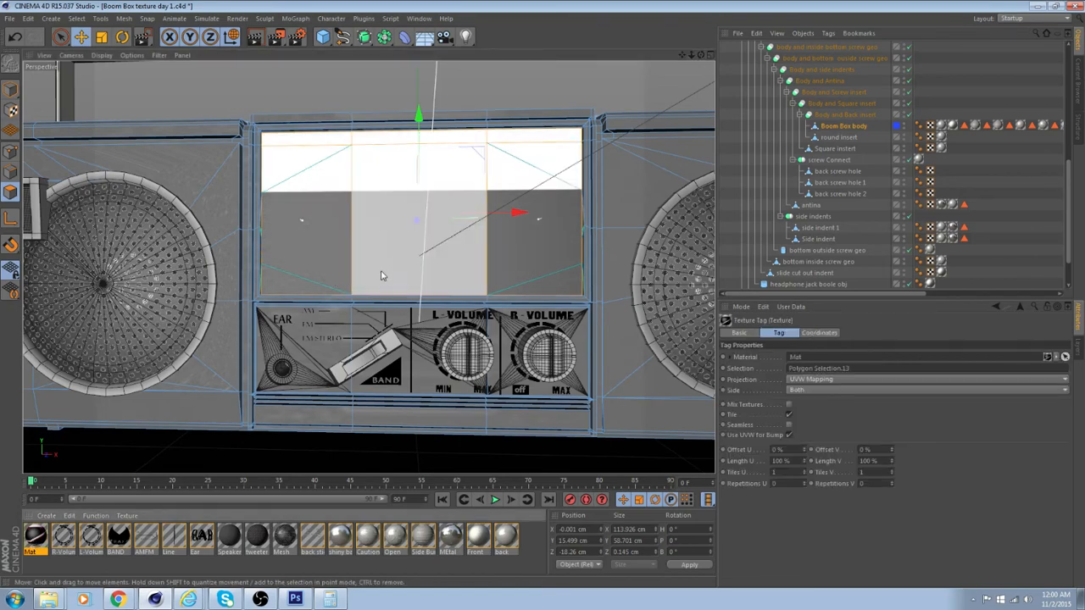
Set the front sticker texture to Flat projection with Repetitions U and V of 1
{"action": "left_click_drag", "start_coordinate": [434, 285], "coordinate": [537, 284], "text": "alt"}
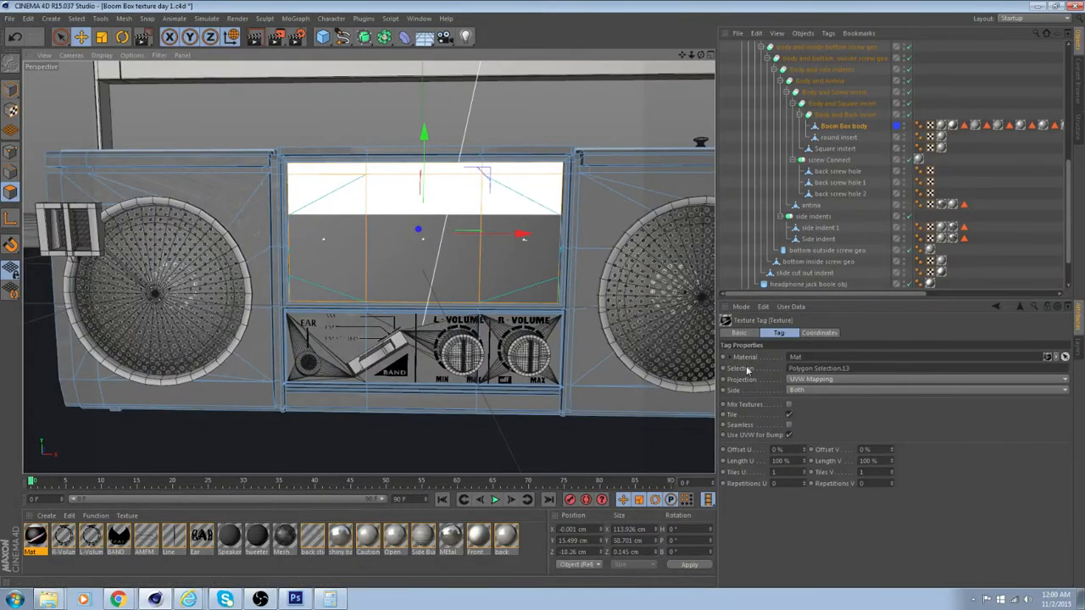
{"action": "left_click", "coordinate": [864, 380]}
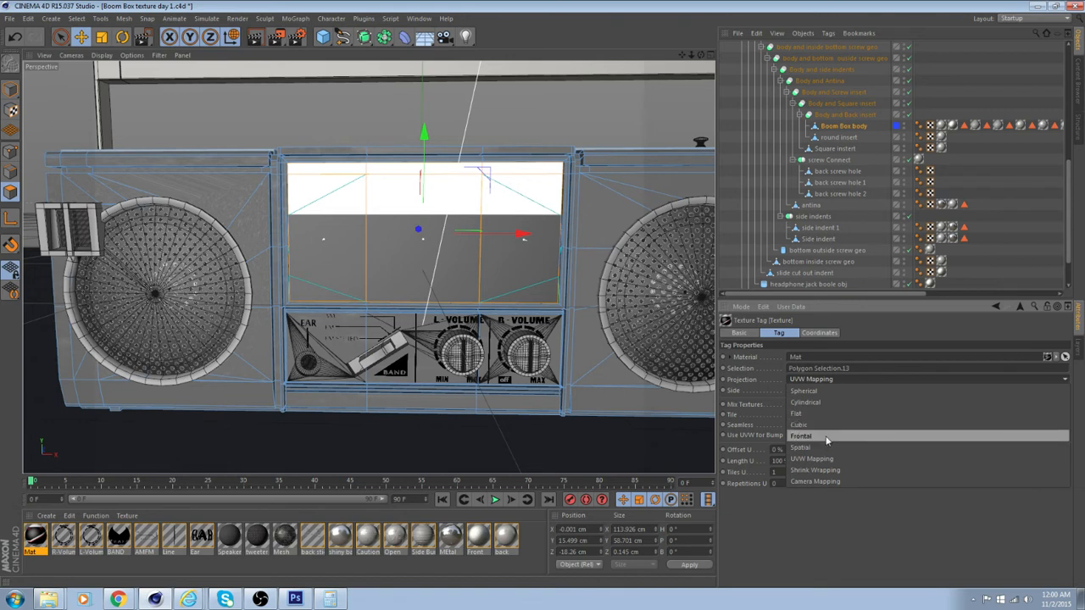
{"action": "left_click", "coordinate": [823, 413]}
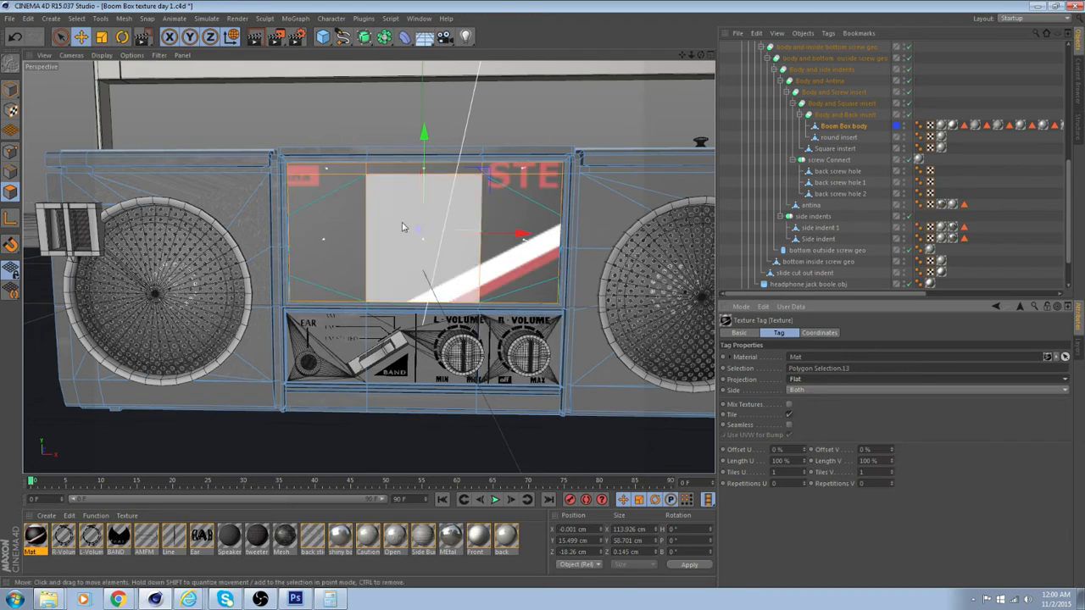
{"action": "left_click", "coordinate": [788, 484]}
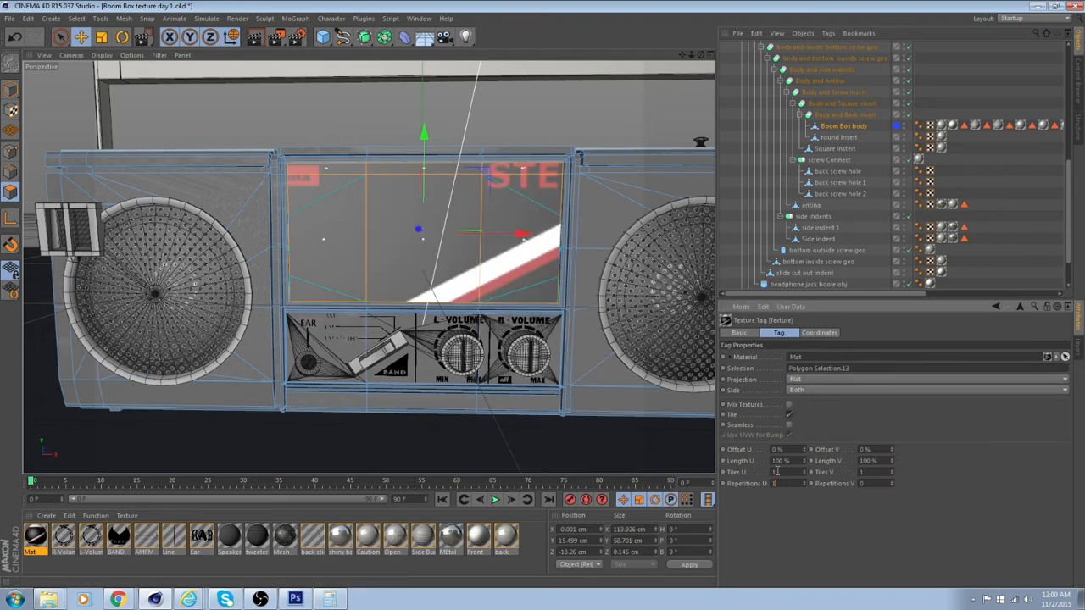
{"action": "key", "text": "Tab"}
{"action": "type", "text": "1"}
In Texture mode, scale the front sticker texture down to 77% in X and 59.2% in Y
{"action": "left_click", "coordinate": [11, 110]}
{"action": "scroll", "coordinate": [355, 114], "scroll_direction": "down", "scroll_amount": 4}
{"action": "key", "text": "t"}
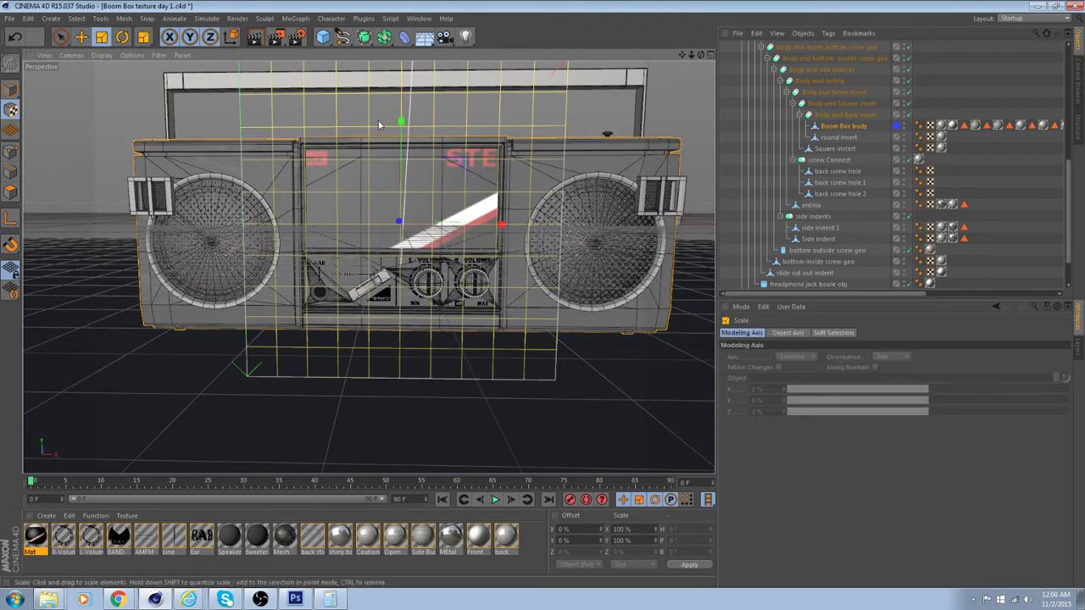
{"action": "mouse_move", "coordinate": [401, 124]}
{"action": "left_mouse_down"}
{"action": "mouse_move", "coordinate": [410, 105]}
{"action": "mouse_move", "coordinate": [402, 69]}
{"action": "mouse_move", "coordinate": [400, 119]}
{"action": "left_mouse_up"}
{"action": "middle_click_drag", "start_coordinate": [463, 161], "coordinate": [462, 209], "text": "alt"}
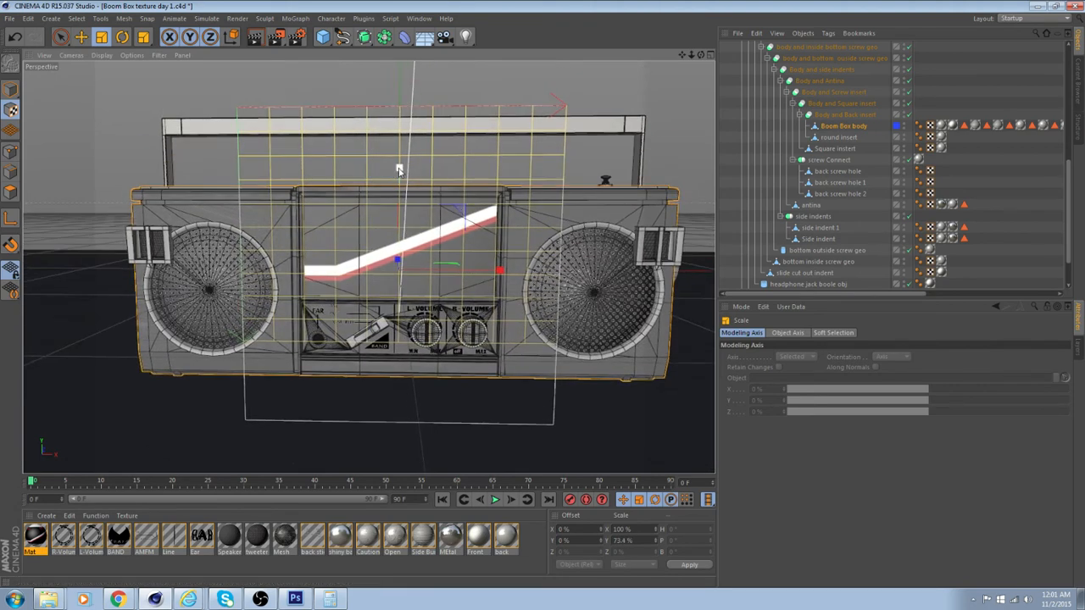
{"action": "left_click_drag", "start_coordinate": [399, 175], "coordinate": [400, 194]}
{"action": "left_click_drag", "start_coordinate": [500, 269], "coordinate": [434, 261]}
Move the front sticker texture over the upper panel to an offset of 11.6% in X and 13.2% in Y
{"action": "key", "text": "e"}
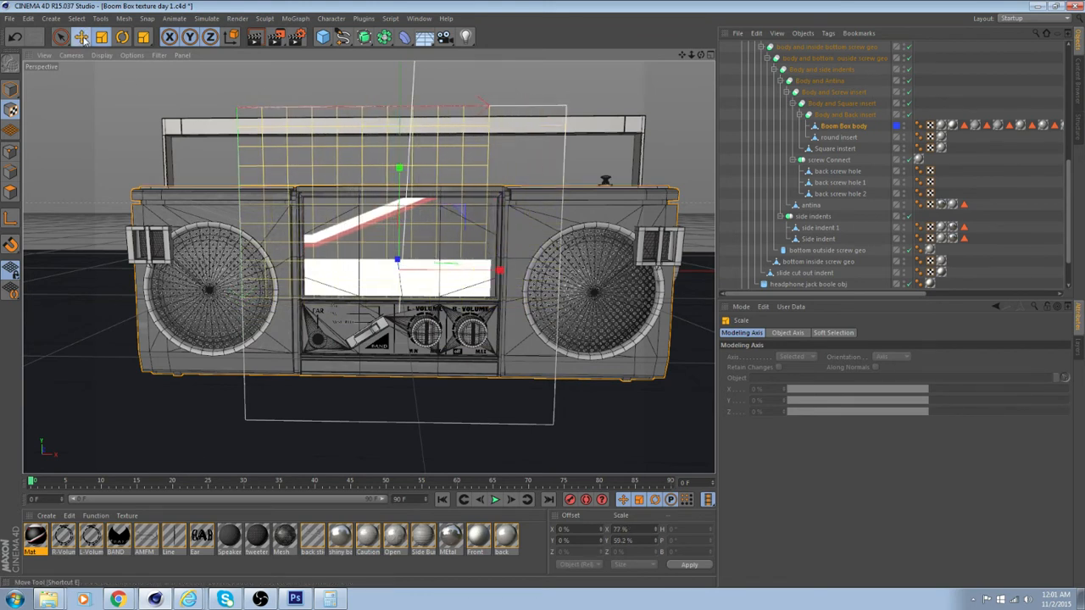
{"action": "left_click_drag", "start_coordinate": [512, 276], "coordinate": [538, 274]}
{"action": "left_click_drag", "start_coordinate": [399, 172], "coordinate": [407, 206]}
{"action": "scroll", "coordinate": [407, 206], "scroll_direction": "up", "scroll_amount": 3}
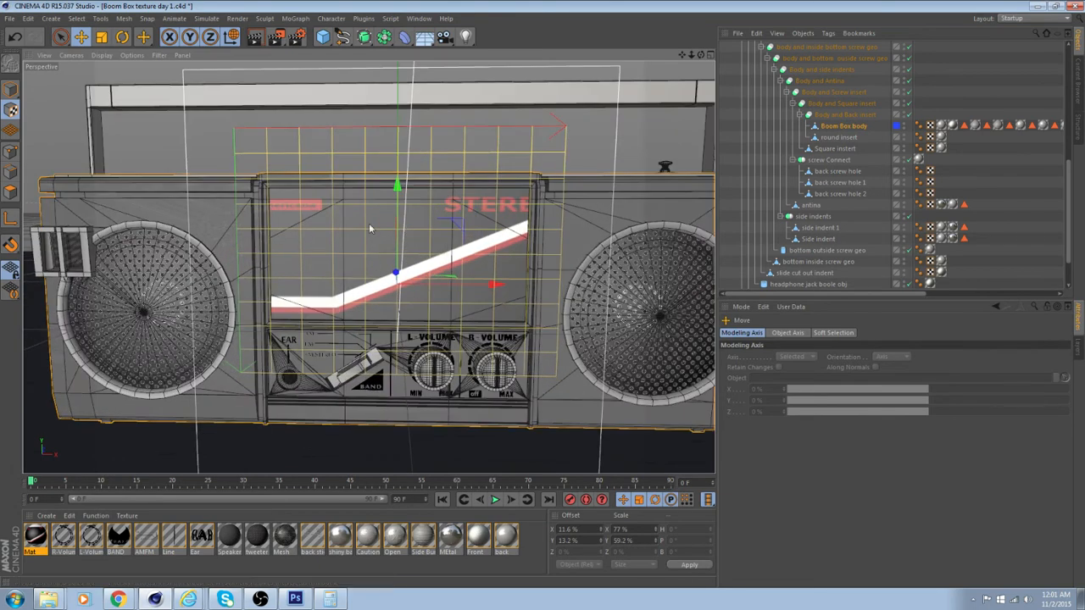
Shrink the front sticker texture further to 67.6% in X and 51.6% in Y
{"action": "left_click", "coordinate": [101, 37]}
{"action": "middle_click_drag", "start_coordinate": [360, 232], "coordinate": [327, 164], "text": "alt"}
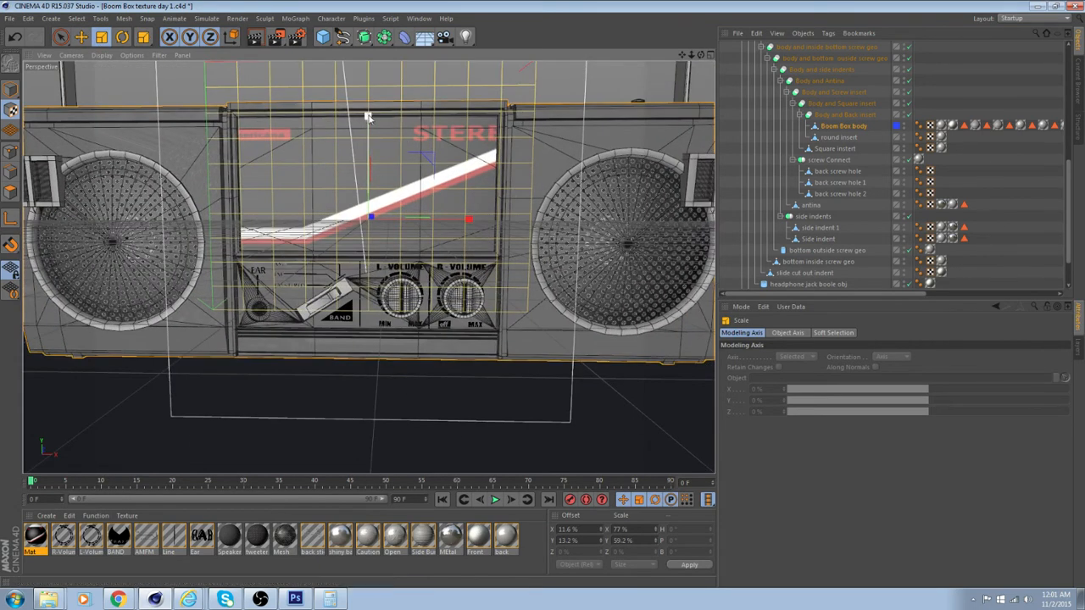
{"action": "left_click_drag", "start_coordinate": [368, 122], "coordinate": [368, 131]}
{"action": "left_click_drag", "start_coordinate": [469, 220], "coordinate": [442, 232]}
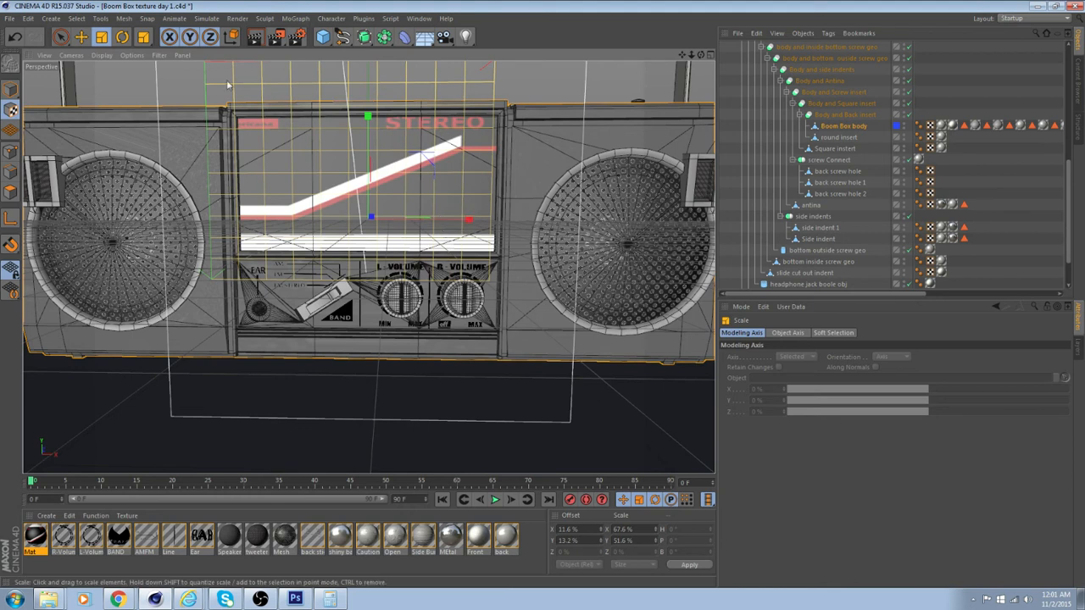
Shift the front sticker texture to an offset of 17.6% in X and 14.6% in Y
{"action": "key", "text": "e"}
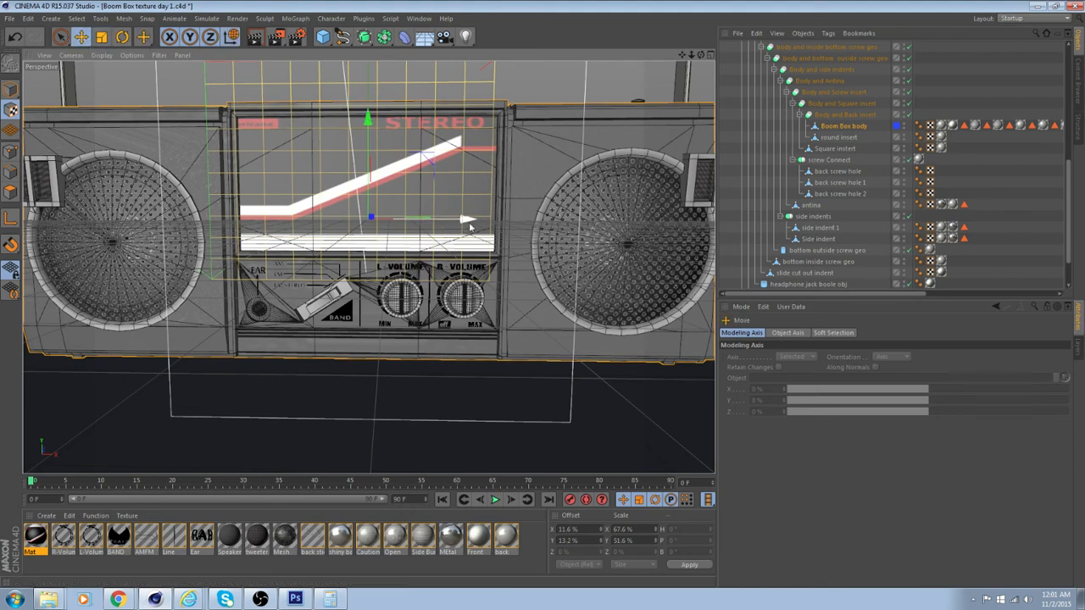
{"action": "mouse_move", "coordinate": [468, 220]}
{"action": "left_mouse_down"}
{"action": "mouse_move", "coordinate": [486, 227]}
{"action": "mouse_move", "coordinate": [477, 226]}
{"action": "left_mouse_up"}
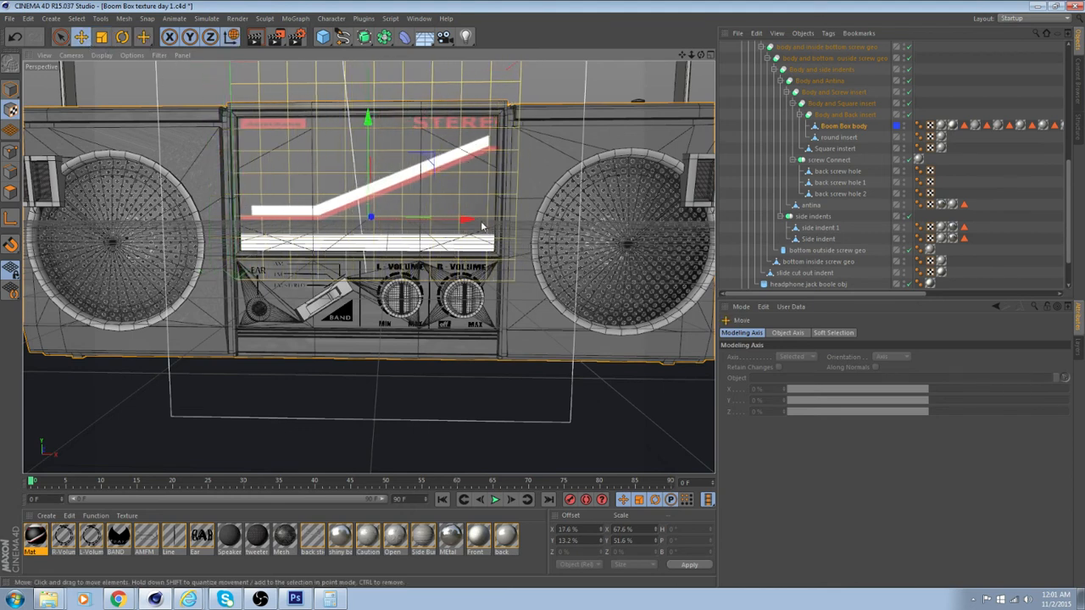
{"action": "mouse_move", "coordinate": [367, 117]}
{"action": "left_mouse_down"}
{"action": "mouse_move", "coordinate": [371, 129]}
{"action": "mouse_move", "coordinate": [370, 120]}
{"action": "left_mouse_up"}
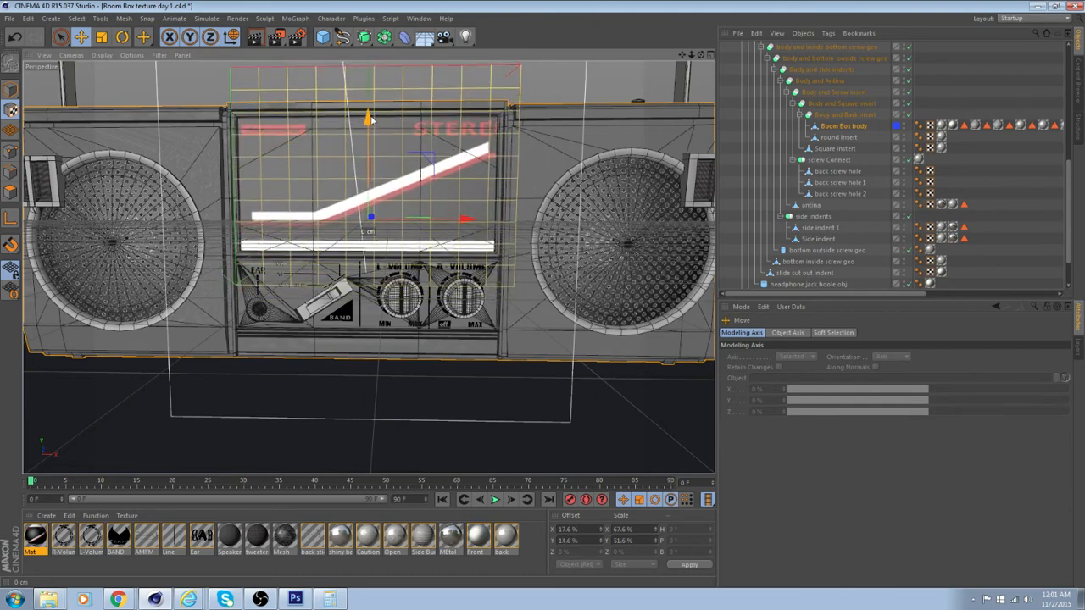
{"action": "left_click_drag", "start_coordinate": [417, 147], "coordinate": [380, 159], "text": "alt"}
Stretch the front sticker texture to 55.2% in Y and adjust its vertical offset to 14.2%
{"action": "left_click", "coordinate": [101, 37]}
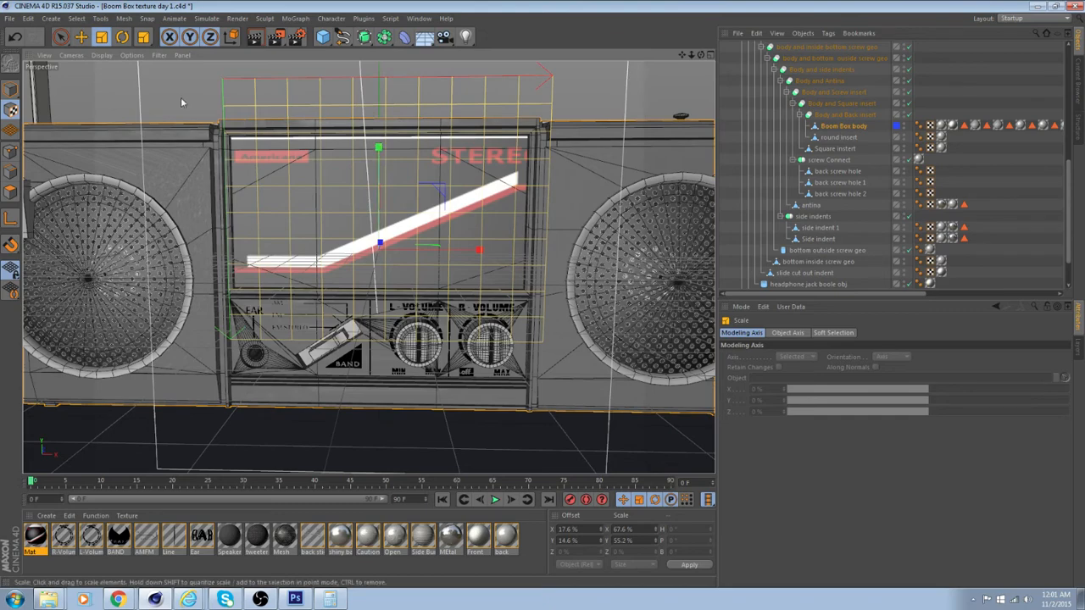
{"action": "left_click", "coordinate": [81, 37]}
{"action": "left_click_drag", "start_coordinate": [379, 150], "coordinate": [350, 179]}
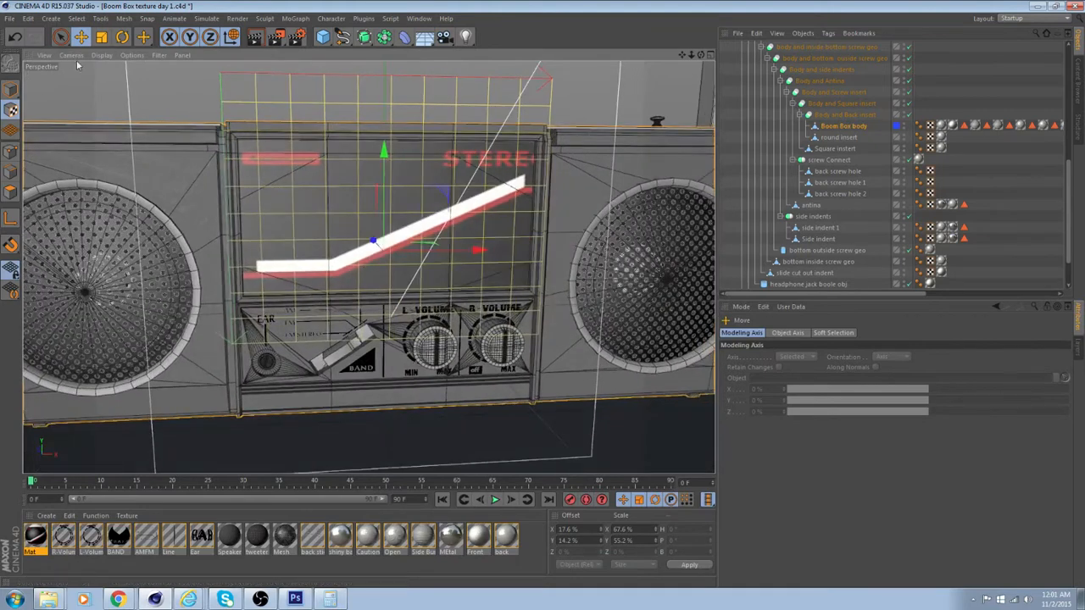
Narrow the front sticker texture to 61% in X and shift it sideways to a 21% offset
{"action": "left_click", "coordinate": [102, 37]}
{"action": "left_click_drag", "start_coordinate": [480, 251], "coordinate": [459, 254]}
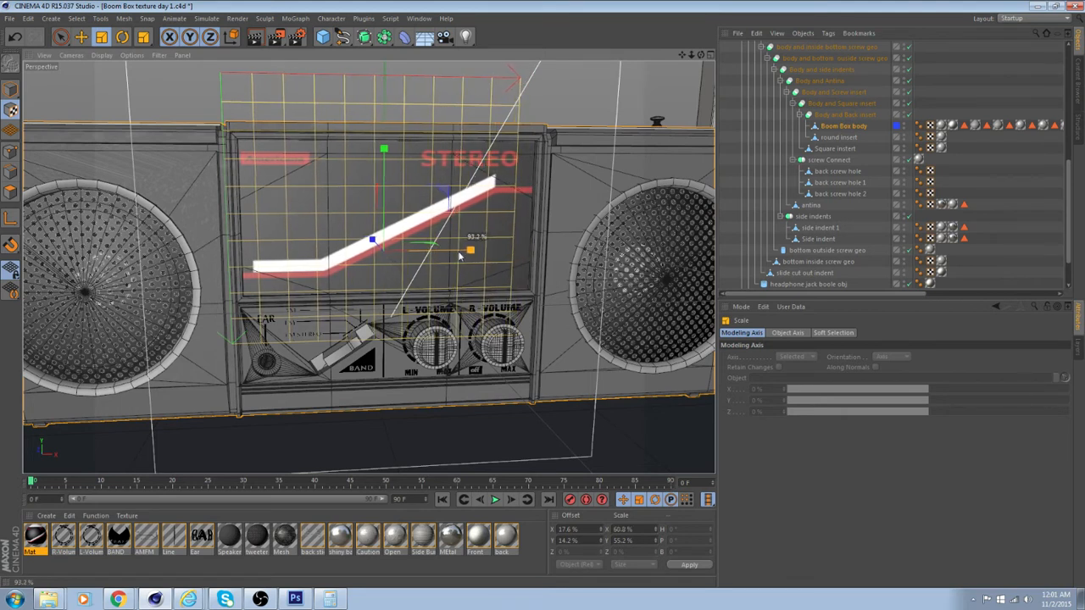
{"action": "left_click", "coordinate": [81, 37]}
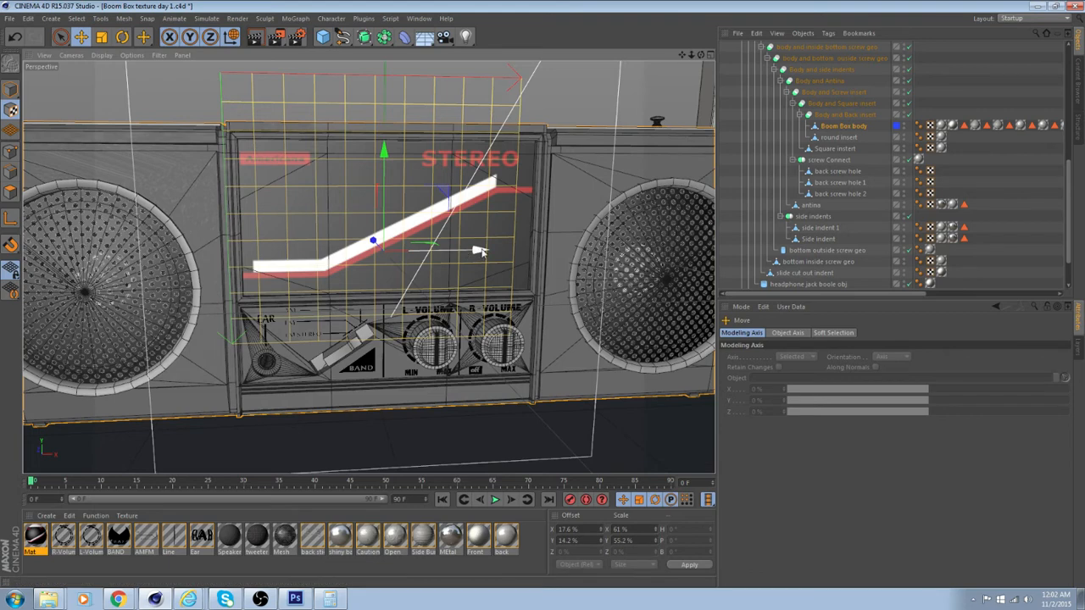
{"action": "left_click_drag", "start_coordinate": [471, 251], "coordinate": [486, 251]}
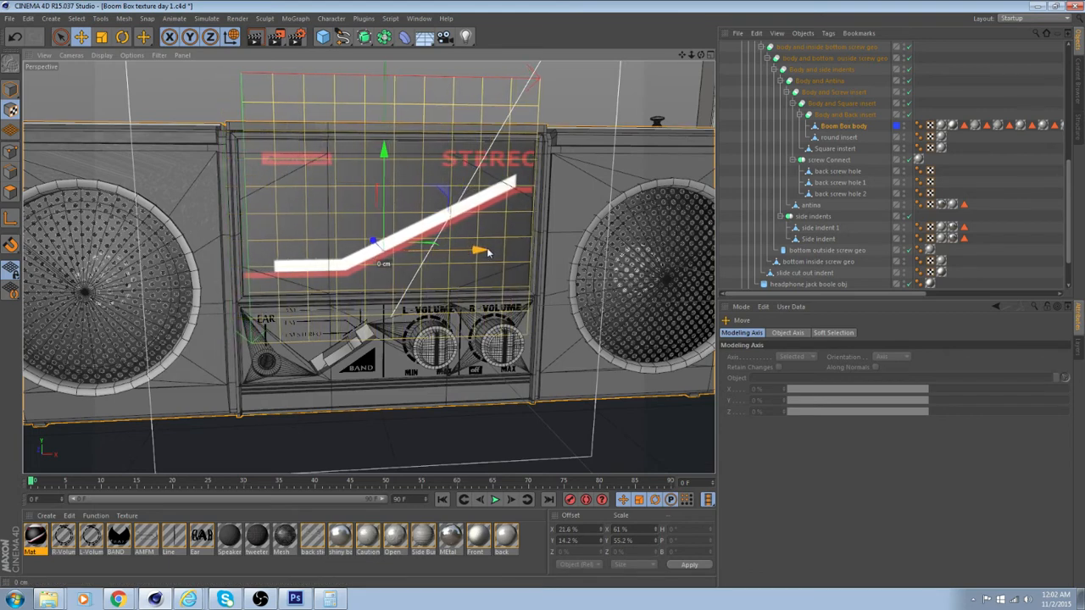
{"action": "scroll", "coordinate": [373, 240], "scroll_direction": "up", "scroll_amount": 4}
{"action": "left_click_drag", "start_coordinate": [317, 249], "coordinate": [206, 221], "text": "alt"}
{"action": "left_click_drag", "start_coordinate": [517, 247], "coordinate": [517, 249]}
{"action": "scroll", "coordinate": [543, 246], "scroll_direction": "down", "scroll_amount": 6}
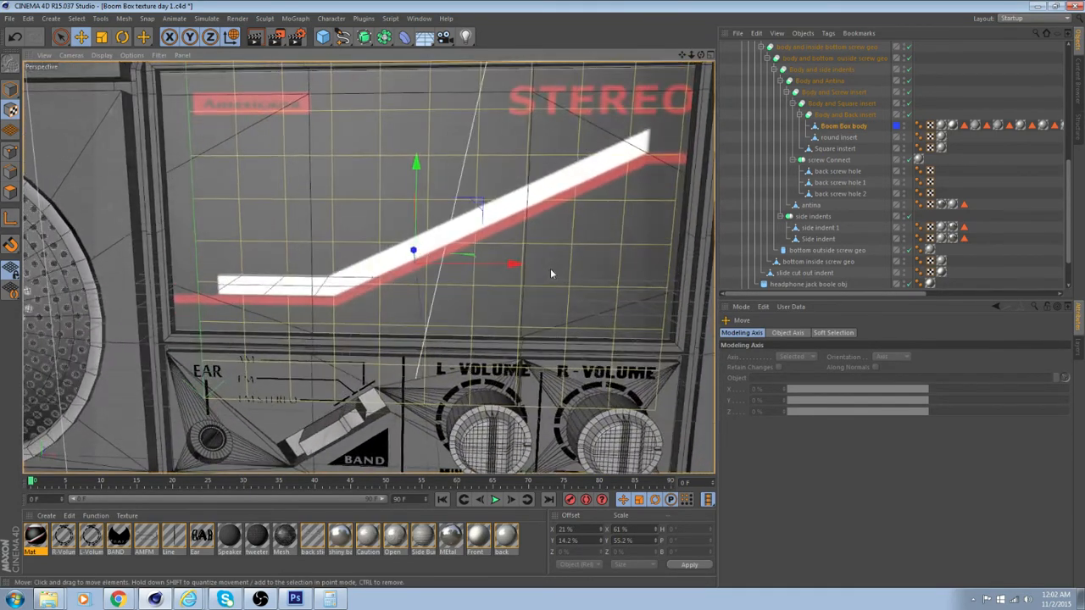
Narrow the front sticker texture to 57.8% in X so the STEREO lettering fits inside the panel
{"action": "left_click", "coordinate": [101, 36]}
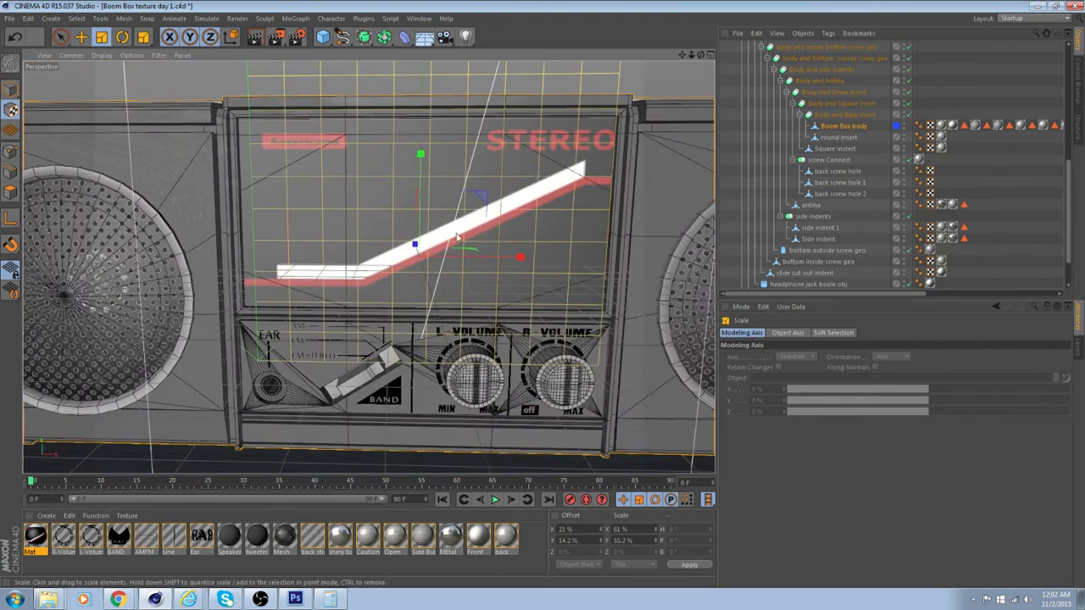
{"action": "left_click_drag", "start_coordinate": [521, 257], "coordinate": [516, 262]}
{"action": "left_click_drag", "start_coordinate": [369, 267], "coordinate": [455, 288], "text": "alt"}
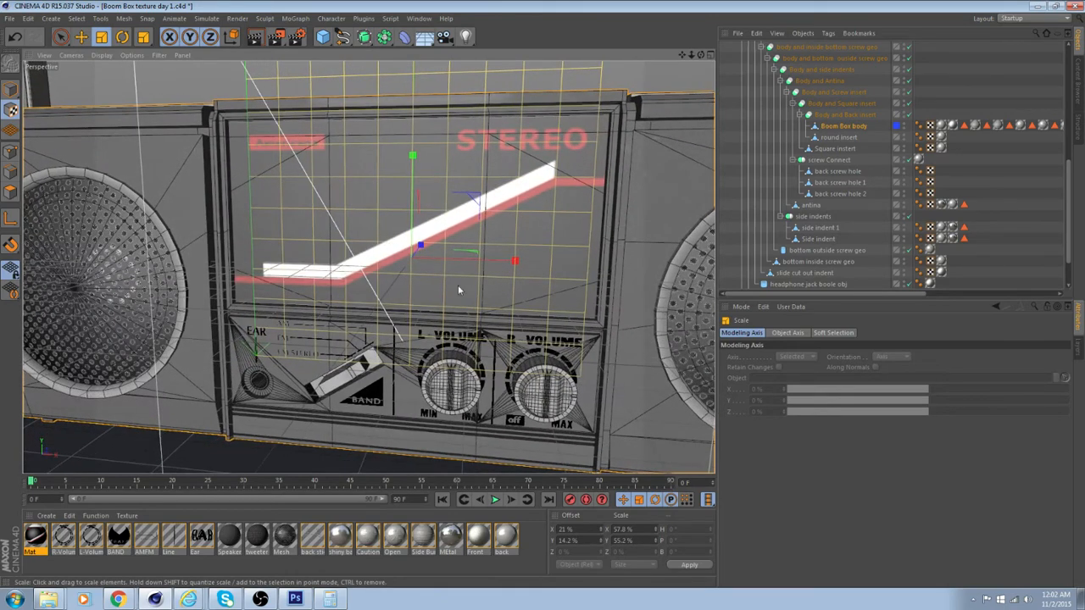
Stretch the front sticker texture to 56.4% in Y and move it vertically to a 13.8% offset
{"action": "left_click_drag", "start_coordinate": [413, 155], "coordinate": [414, 160]}
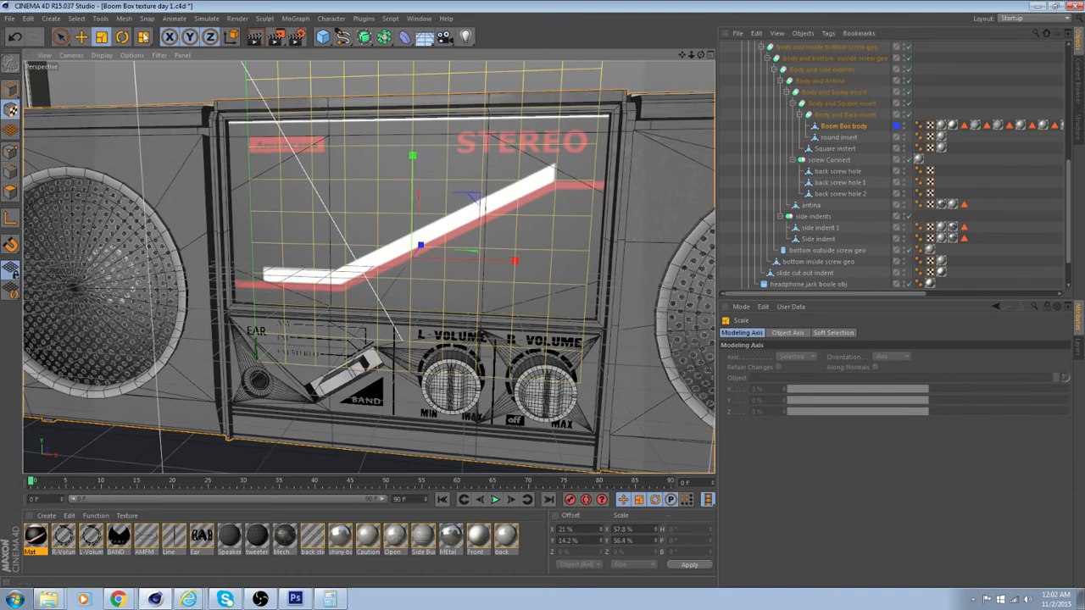
{"action": "left_click", "coordinate": [80, 37]}
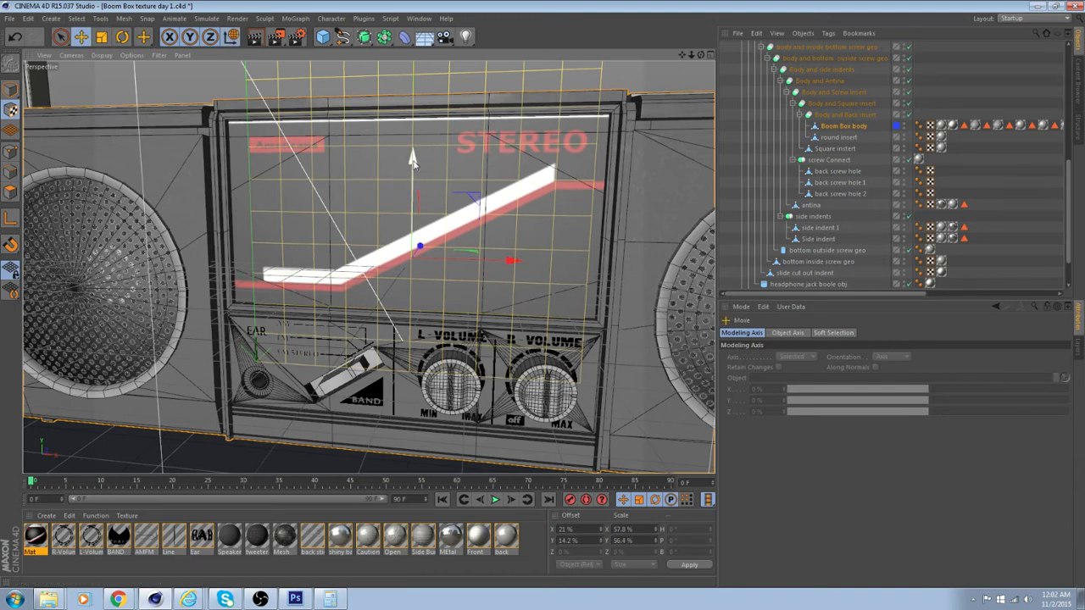
{"action": "left_click_drag", "start_coordinate": [412, 159], "coordinate": [341, 440]}
{"action": "scroll", "coordinate": [530, 173], "scroll_direction": "up", "scroll_amount": 3}
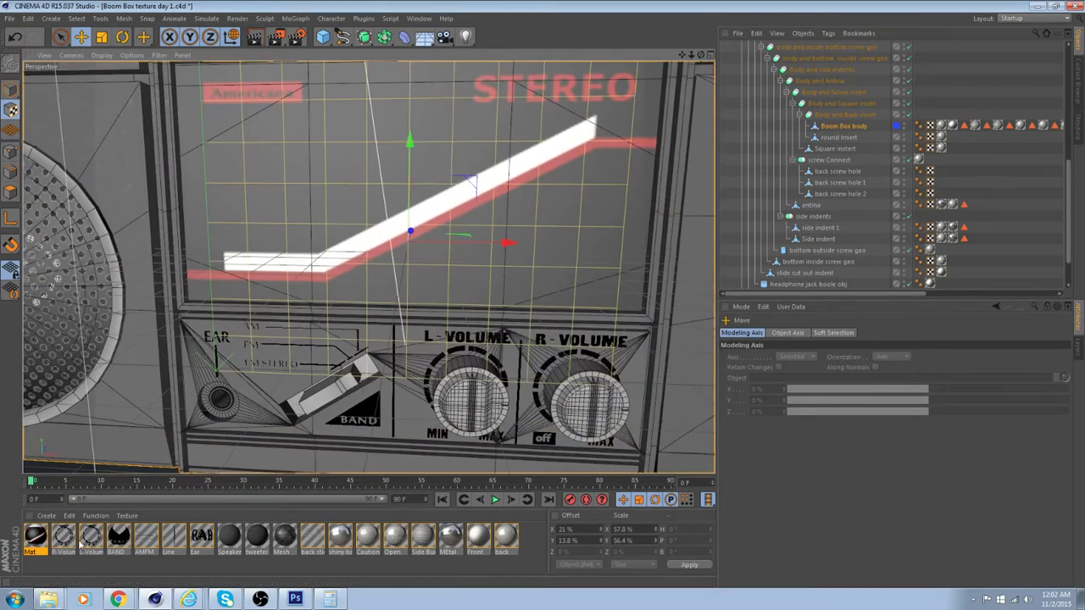
Enable transparency on the front sticker material and load Front Sticker Alpha.psd as its transparency texture
{"action": "double_click", "coordinate": [34, 542]}
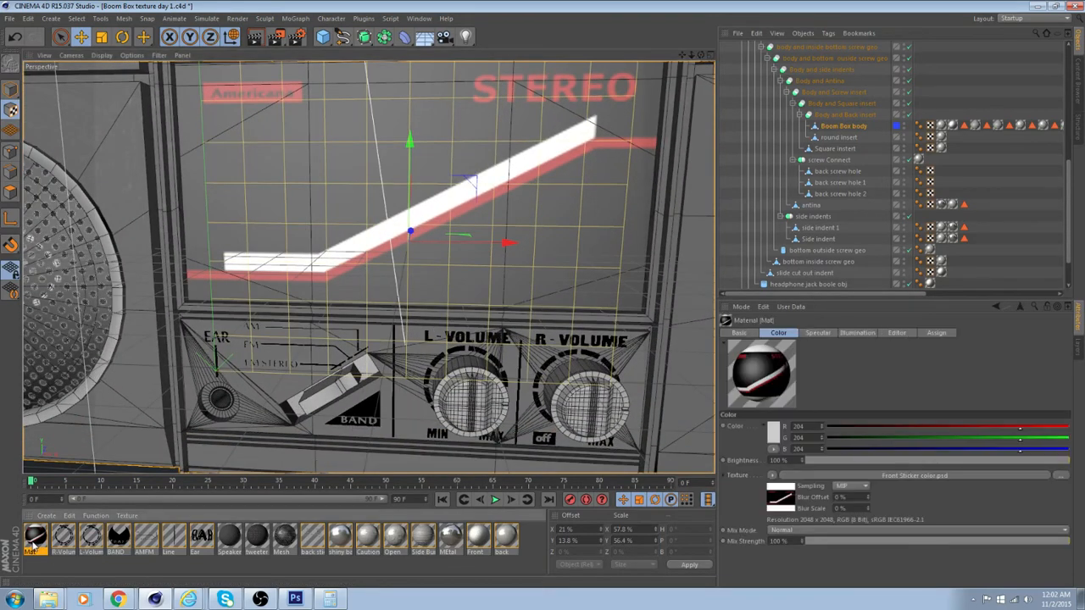
{"action": "left_click_drag", "start_coordinate": [308, 83], "coordinate": [811, 114]}
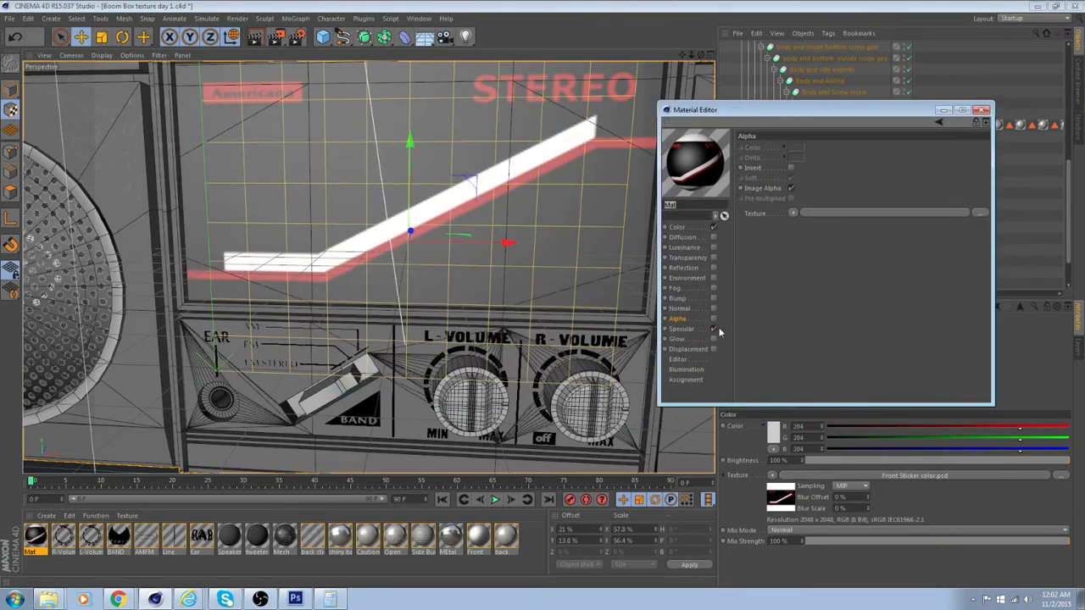
{"action": "left_click", "coordinate": [715, 257]}
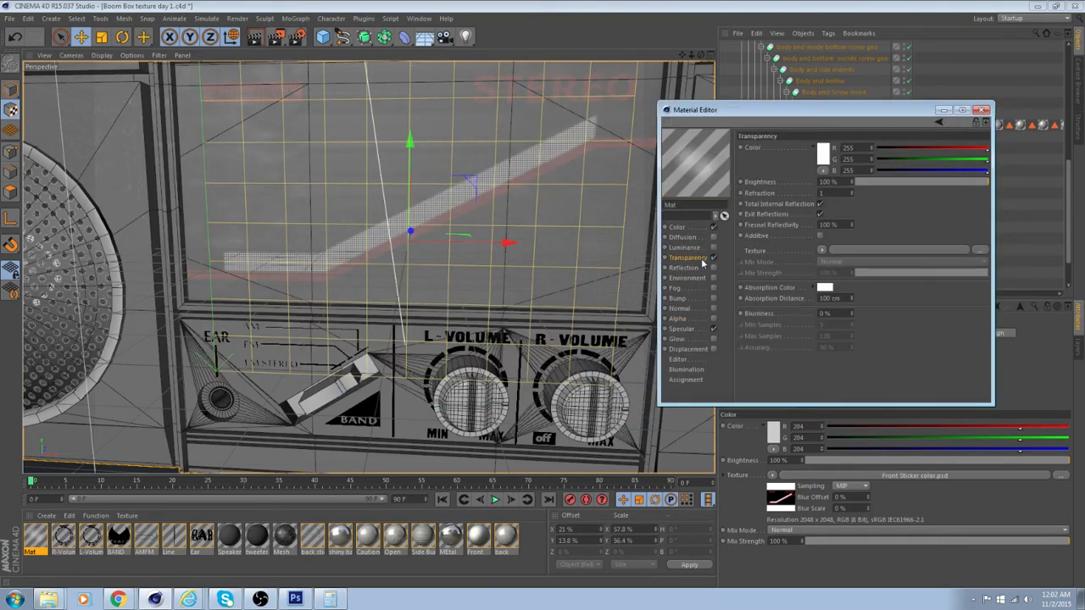
{"action": "left_click", "coordinate": [859, 245]}
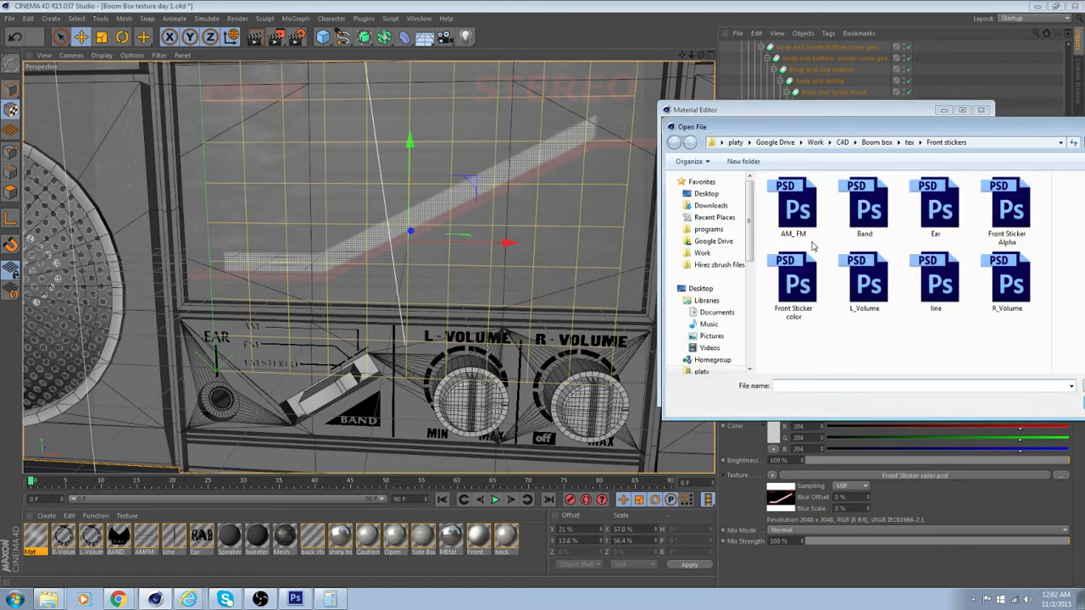
{"action": "double_click", "coordinate": [1007, 207]}
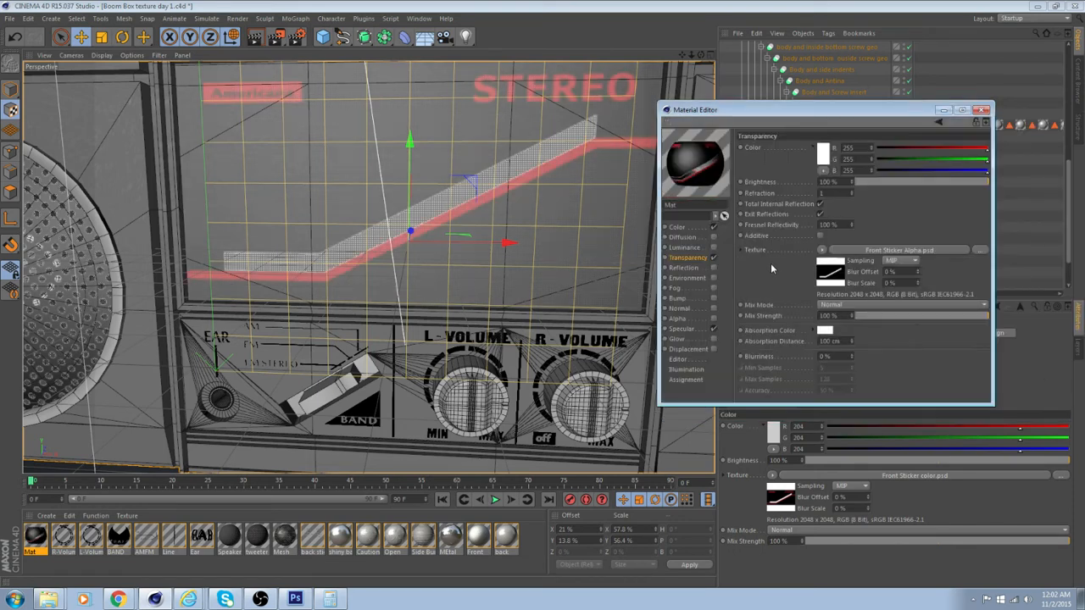
{"action": "left_click_drag", "start_coordinate": [484, 204], "coordinate": [539, 223], "text": "alt"}
{"action": "scroll", "coordinate": [533, 227], "scroll_direction": "up", "scroll_amount": 2}
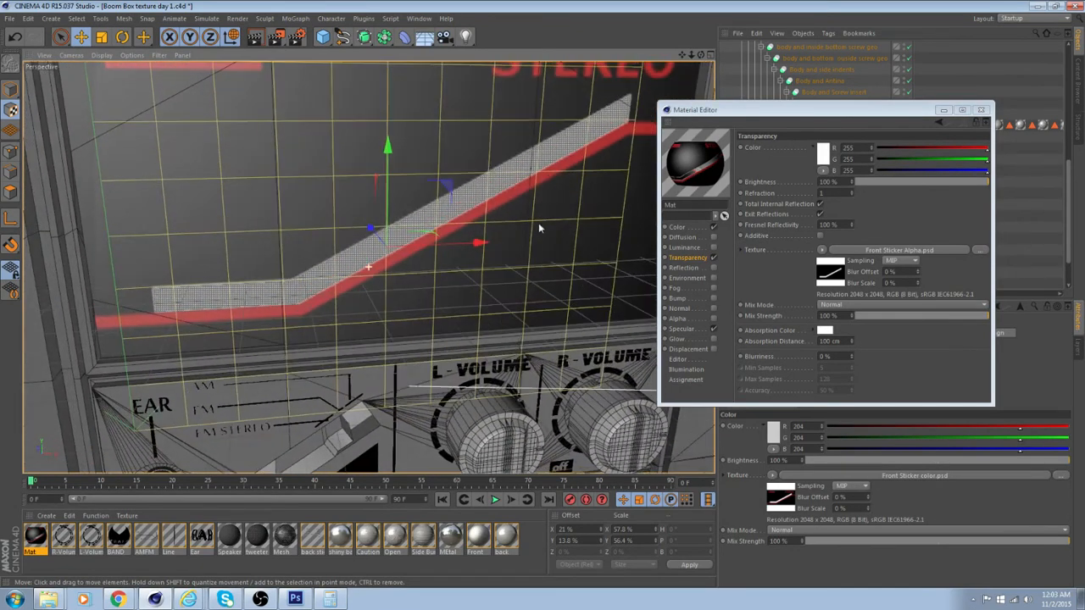
Look up the refraction value for acrylic glass in the help and set the sticker material's refraction to 1.491
{"action": "right_click", "coordinate": [769, 194]}
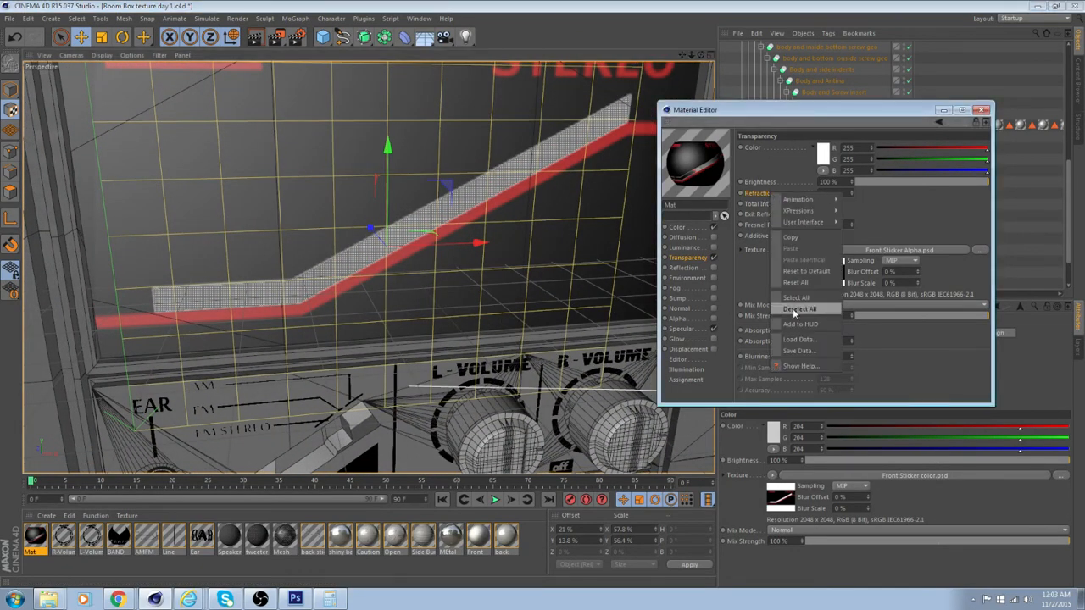
{"action": "left_click", "coordinate": [810, 368]}
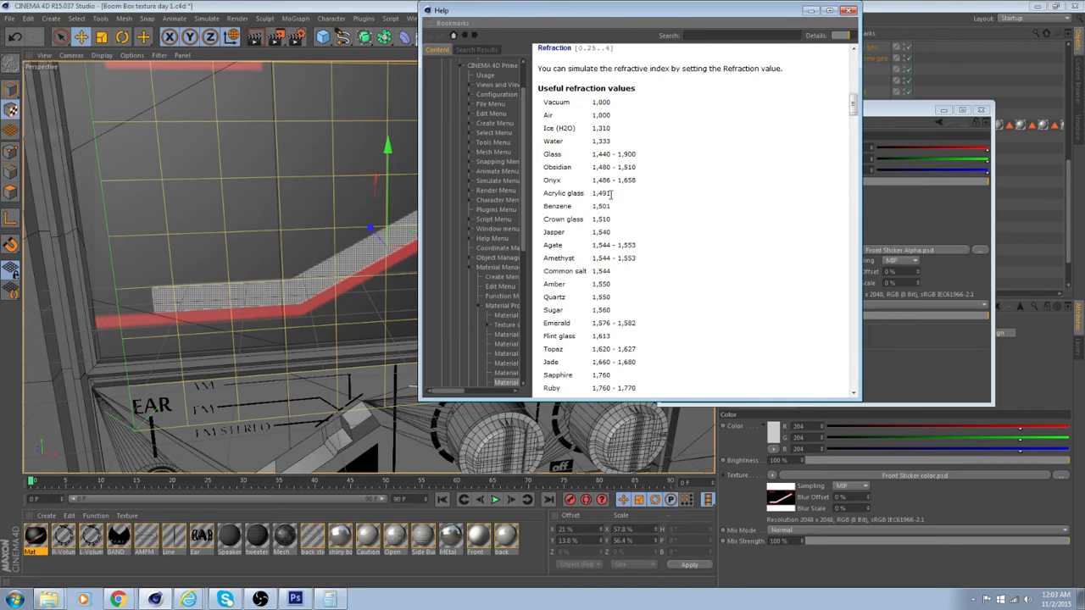
{"action": "left_click_drag", "start_coordinate": [609, 194], "coordinate": [599, 196]}
{"action": "left_click", "coordinate": [597, 194]}
{"action": "left_click", "coordinate": [922, 209]}
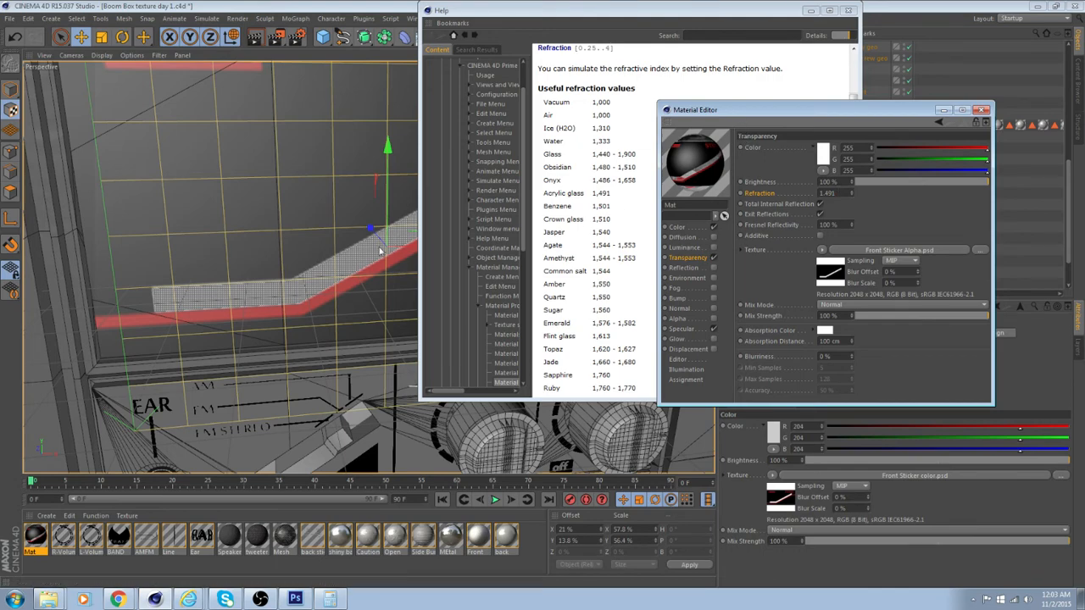
Put the help window away and render a region of the view covering the front sticker panel and volume knobs
{"action": "left_click_drag", "start_coordinate": [380, 251], "coordinate": [161, 287], "text": "alt"}
{"action": "right_click_drag", "start_coordinate": [161, 287], "coordinate": [127, 288], "text": "alt"}
{"action": "left_click_drag", "start_coordinate": [194, 287], "coordinate": [127, 280], "text": "alt"}
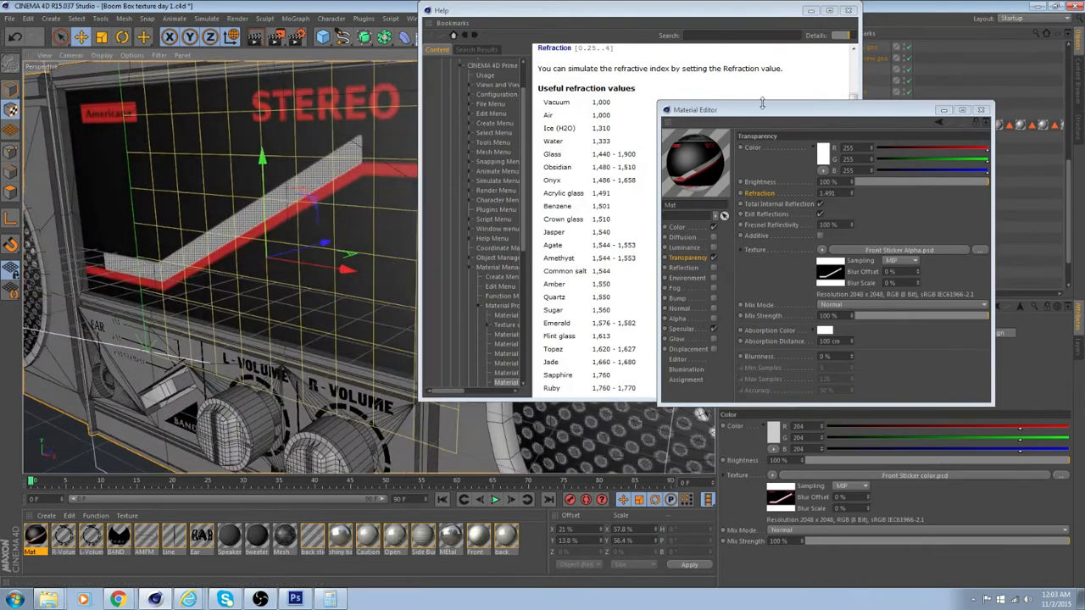
{"action": "left_click", "coordinate": [810, 10]}
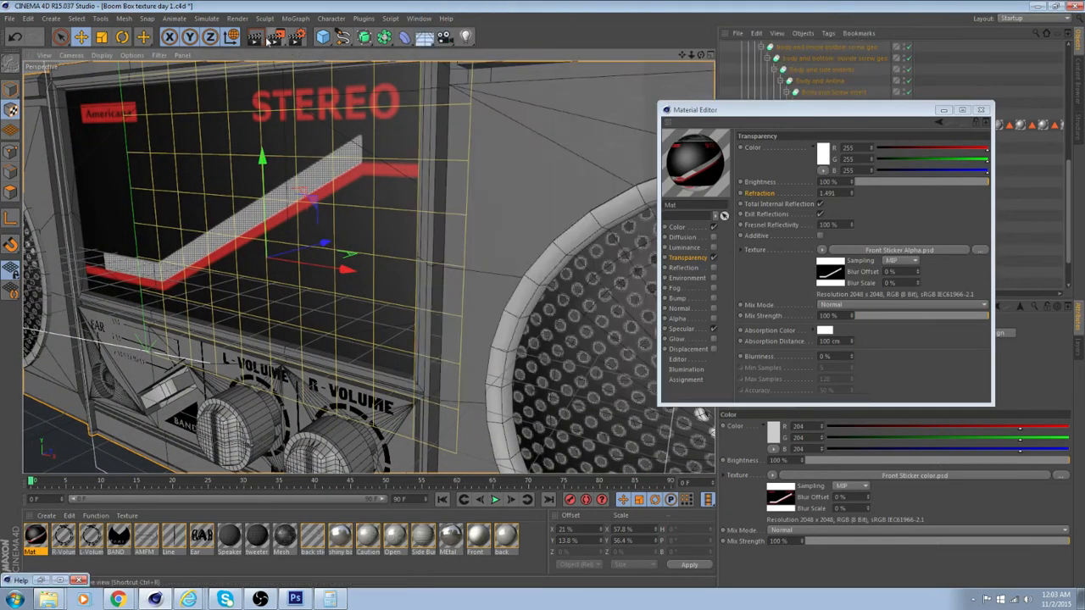
{"action": "left_click", "coordinate": [278, 38]}
{"action": "left_click", "coordinate": [312, 53]}
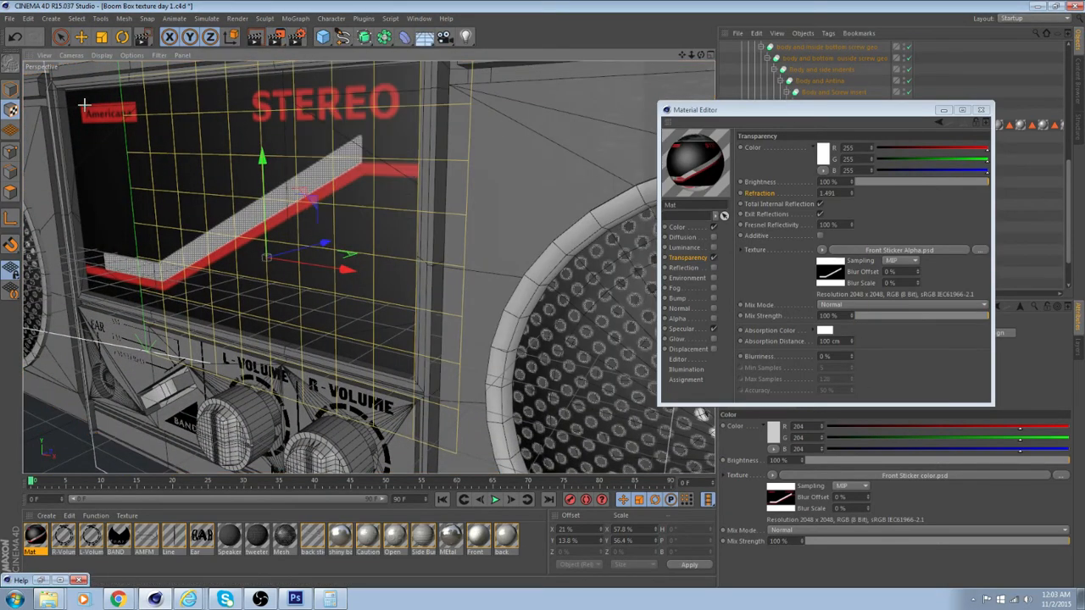
{"action": "left_click_drag", "start_coordinate": [52, 77], "coordinate": [490, 365]}
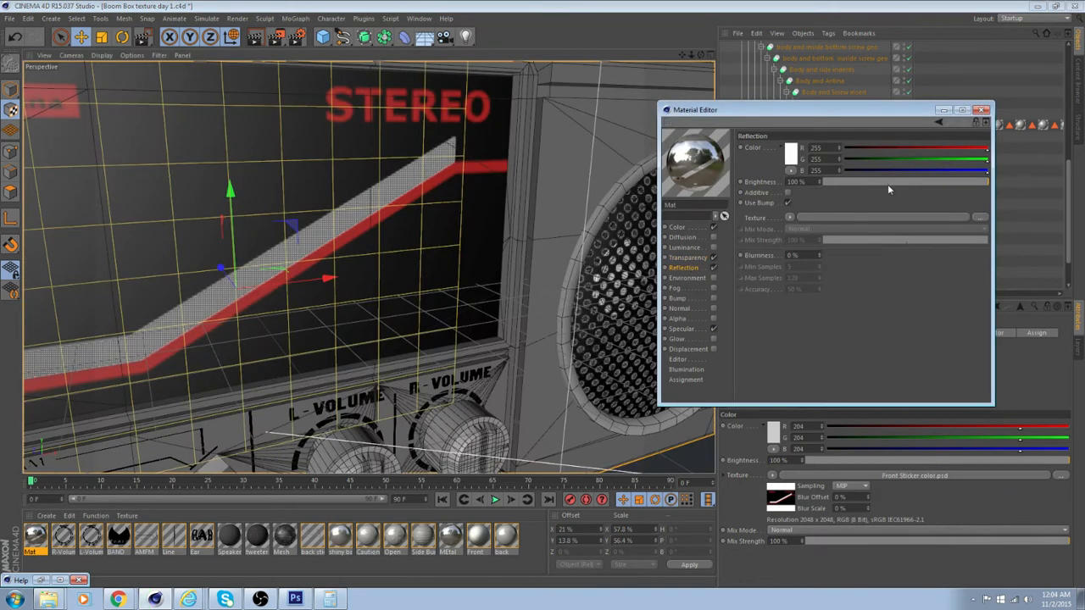
Enable reflection on the front sticker material and reduce its reflection brightness to 38%
{"action": "left_click_drag", "start_coordinate": [929, 181], "coordinate": [887, 180]}
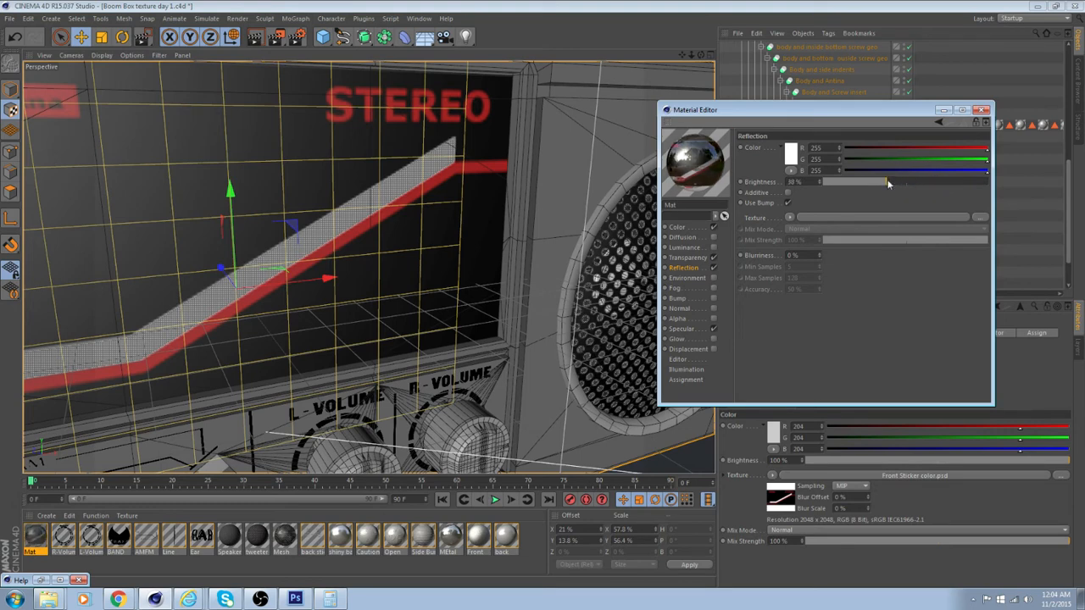
{"action": "left_click_drag", "start_coordinate": [536, 234], "coordinate": [312, 219], "text": "alt"}
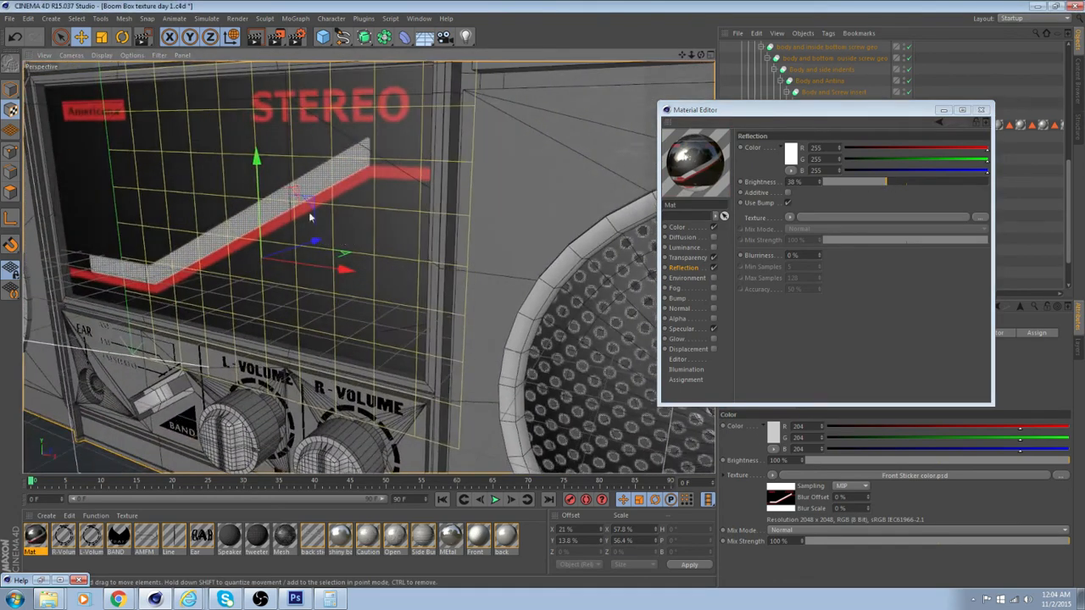
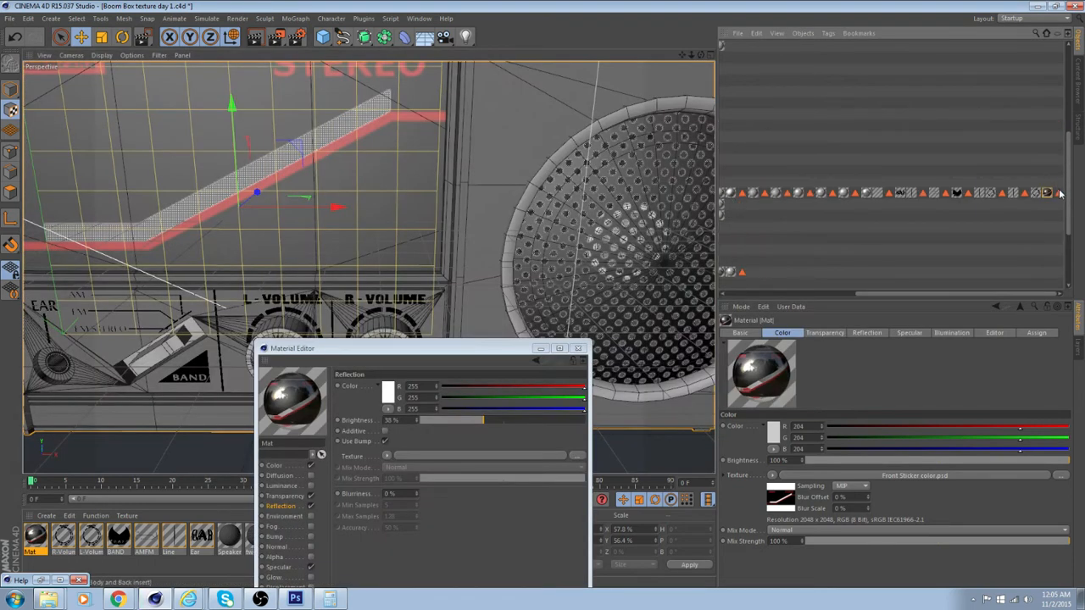
Add the last polygon selection tag on the Boom Box body to a new layer and bring up the layer list
{"action": "left_click", "coordinate": [1059, 194]}
{"action": "right_click", "coordinate": [1060, 195]}
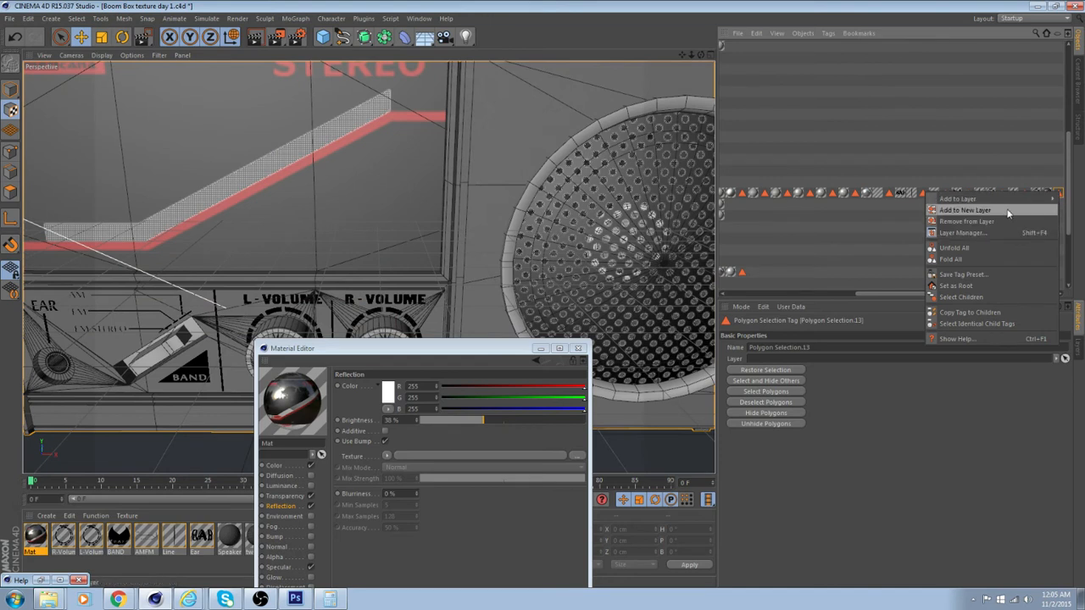
{"action": "left_click", "coordinate": [965, 210]}
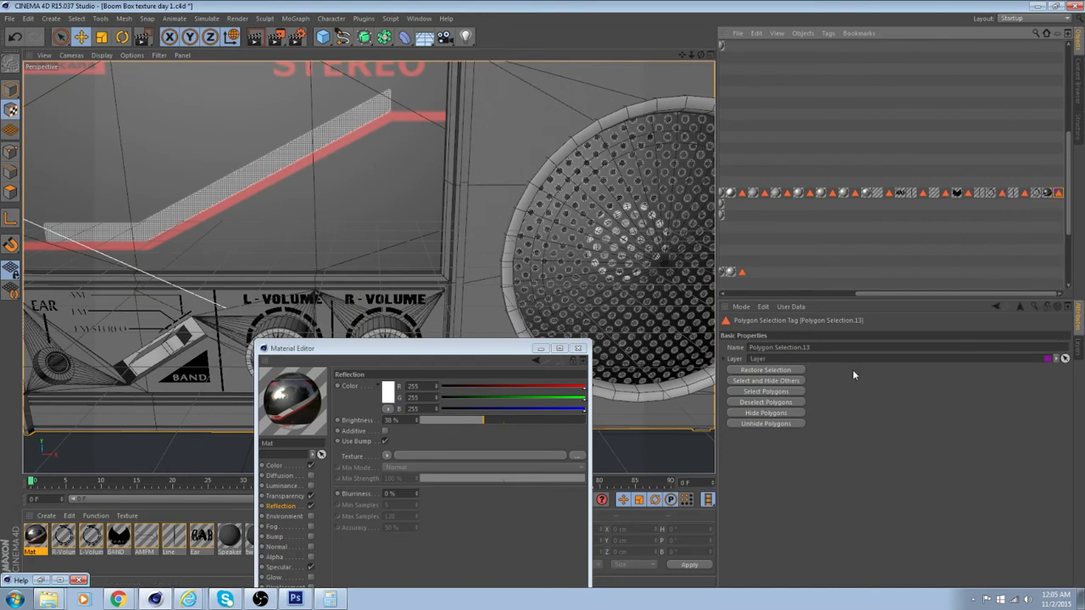
{"action": "left_click", "coordinate": [1078, 348]}
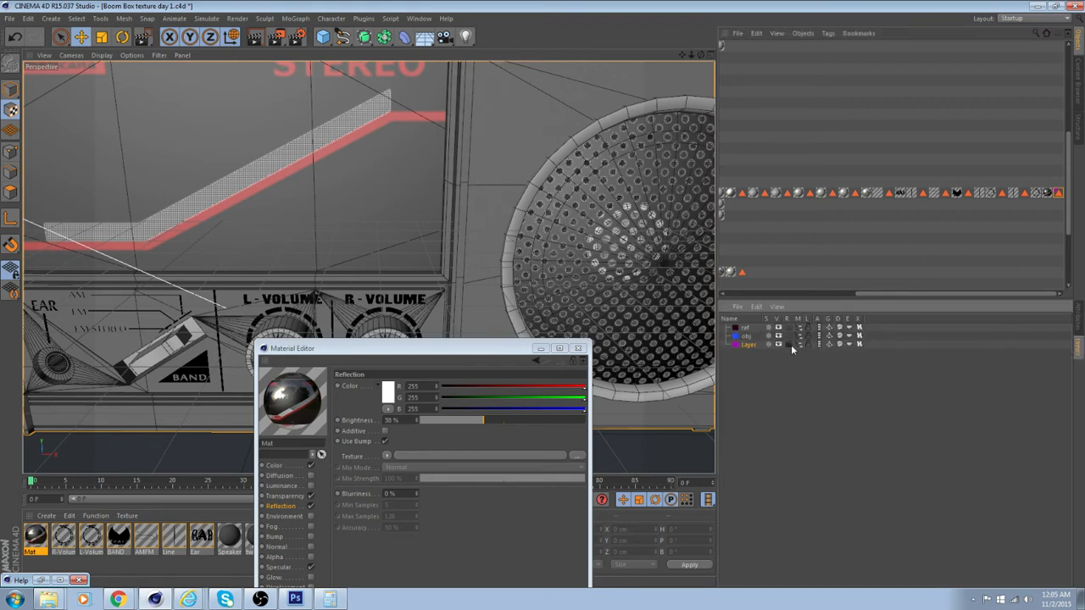
Try isolating the new layer by soloing it, and turn the solo off again
{"action": "left_click", "coordinate": [768, 344]}
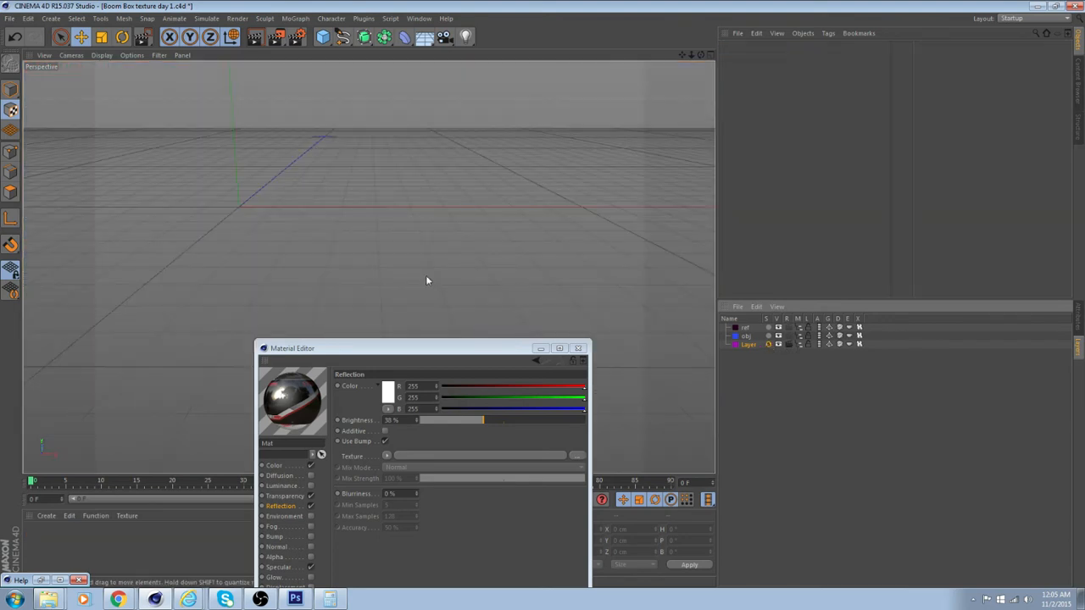
{"action": "scroll", "coordinate": [385, 270], "scroll_direction": "up", "scroll_amount": 4}
{"action": "scroll", "coordinate": [430, 284], "scroll_direction": "down", "scroll_amount": 7}
{"action": "scroll", "coordinate": [431, 286], "scroll_direction": "up", "scroll_amount": 3}
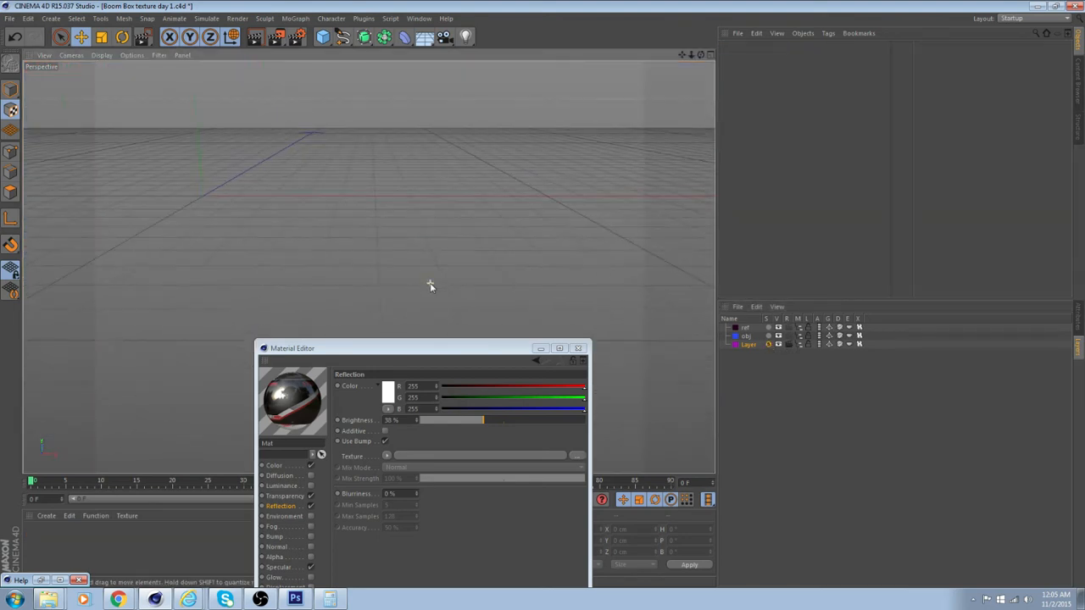
{"action": "left_click", "coordinate": [768, 344]}
{"action": "left_click", "coordinate": [769, 344]}
{"action": "left_click", "coordinate": [769, 344]}
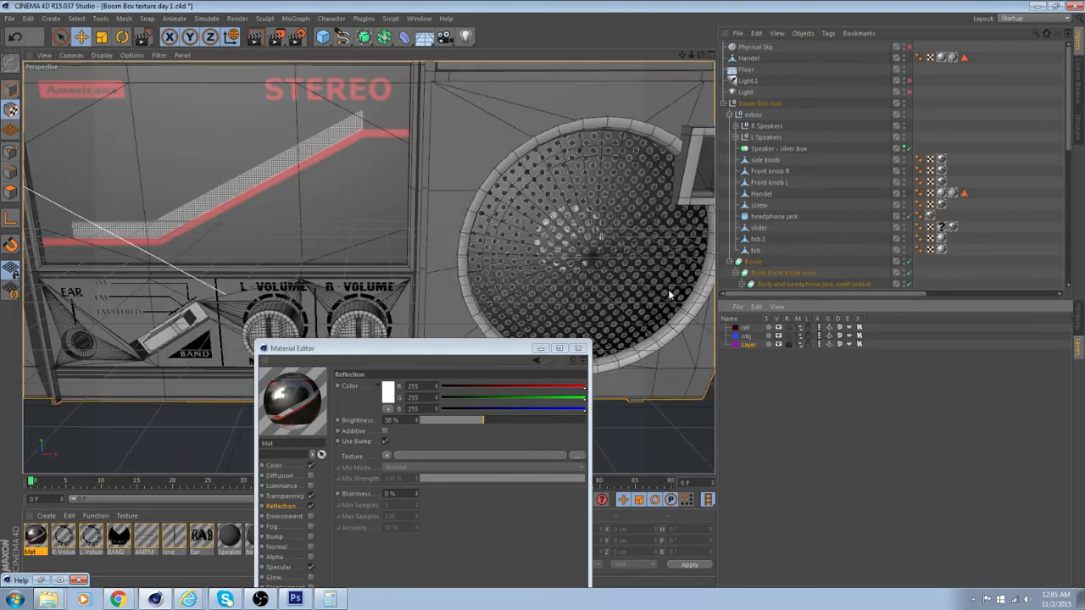
Remove the Boom Box body object from its layer and try the new layer's solo again
{"action": "mouse_move", "coordinate": [585, 270]}
{"action": "left_mouse_down", "text": "alt"}
{"action": "mouse_move", "coordinate": [445, 228]}
{"action": "mouse_move", "coordinate": [439, 206]}
{"action": "left_mouse_up", "text": "alt"}
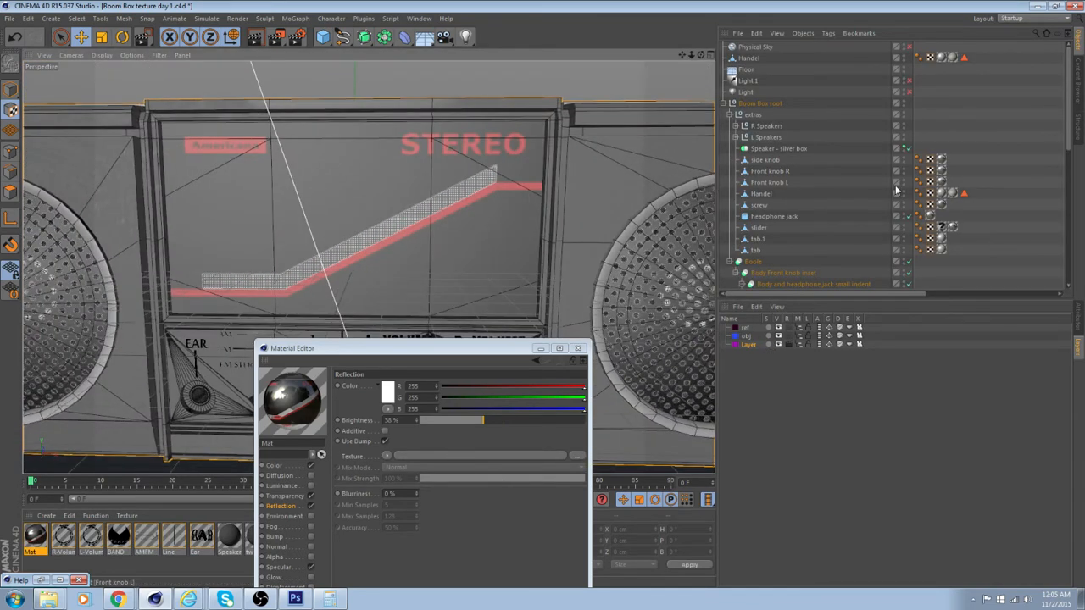
{"action": "scroll", "coordinate": [867, 127], "scroll_direction": "down", "scroll_amount": 4}
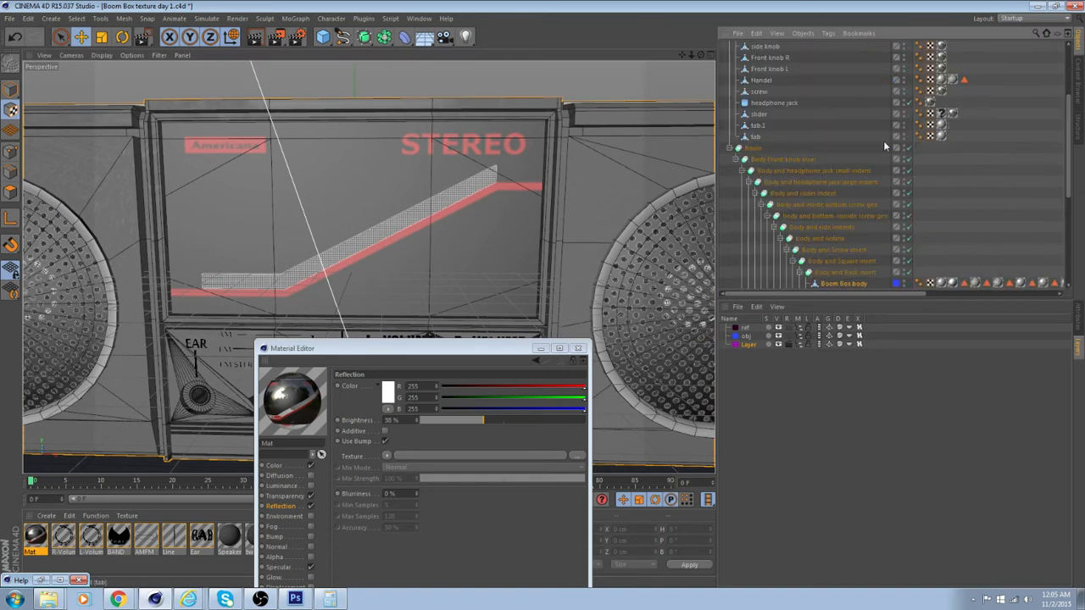
{"action": "scroll", "coordinate": [884, 146], "scroll_direction": "down", "scroll_amount": 2}
{"action": "left_click_drag", "start_coordinate": [909, 294], "coordinate": [1057, 274]}
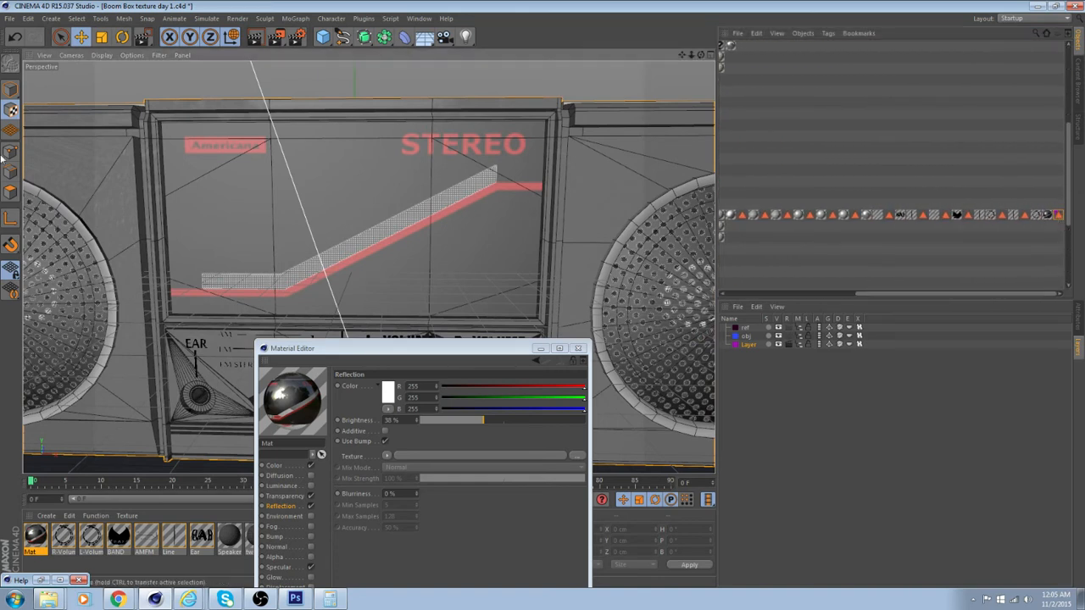
{"action": "left_click_drag", "start_coordinate": [898, 295], "coordinate": [763, 287]}
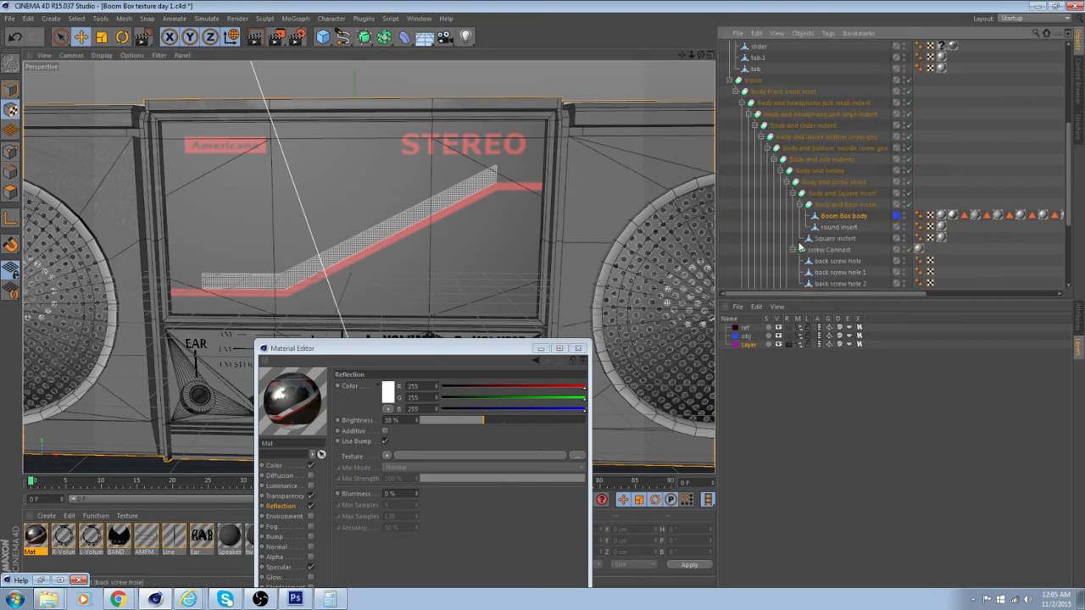
{"action": "right_click", "coordinate": [896, 218]}
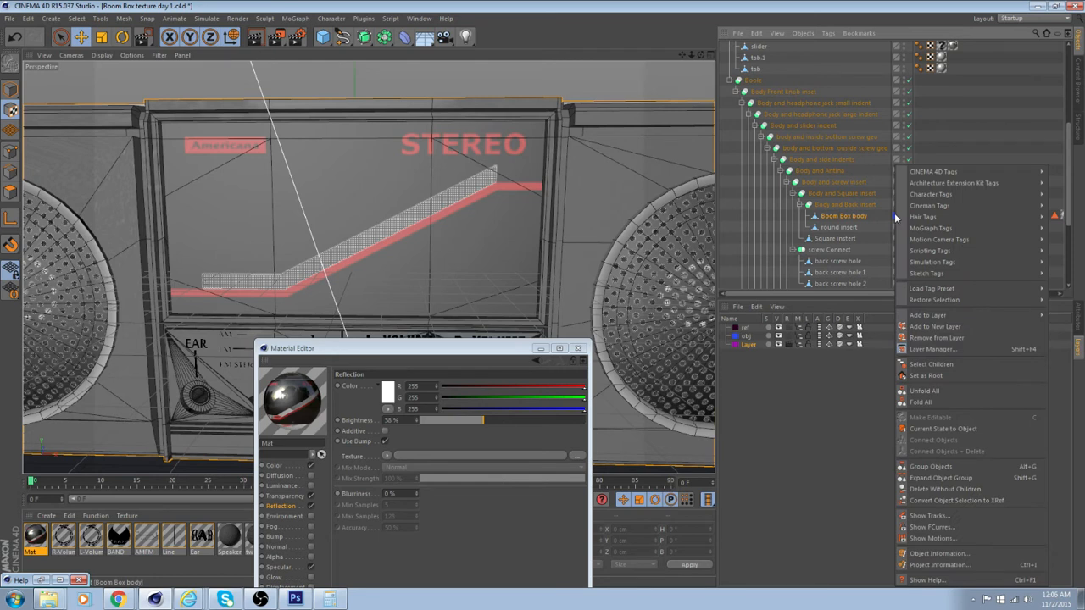
{"action": "left_click", "coordinate": [928, 339]}
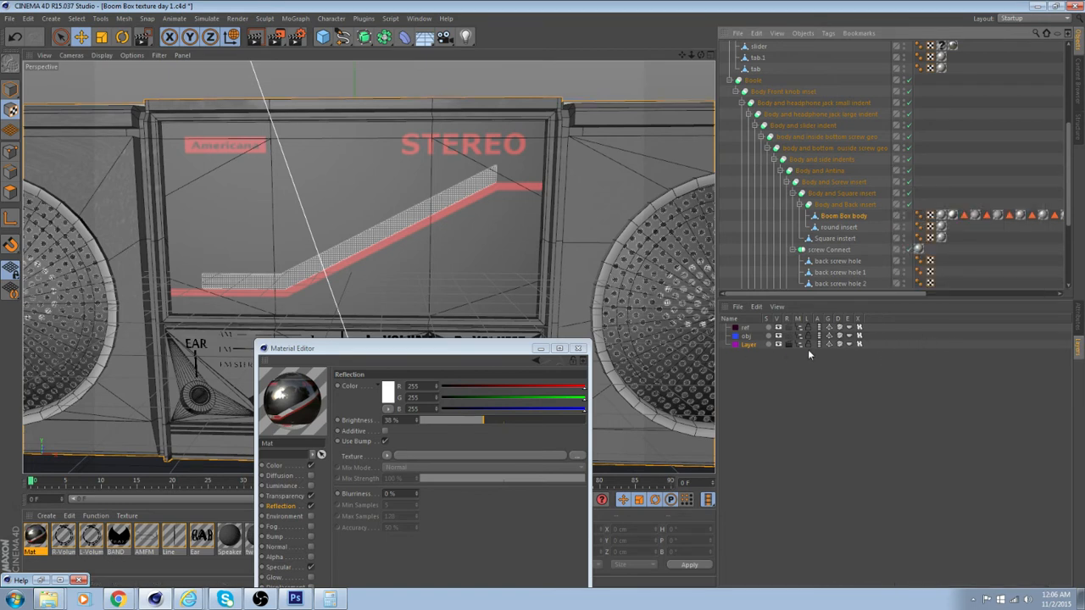
{"action": "left_click", "coordinate": [777, 345]}
{"action": "left_click", "coordinate": [769, 346]}
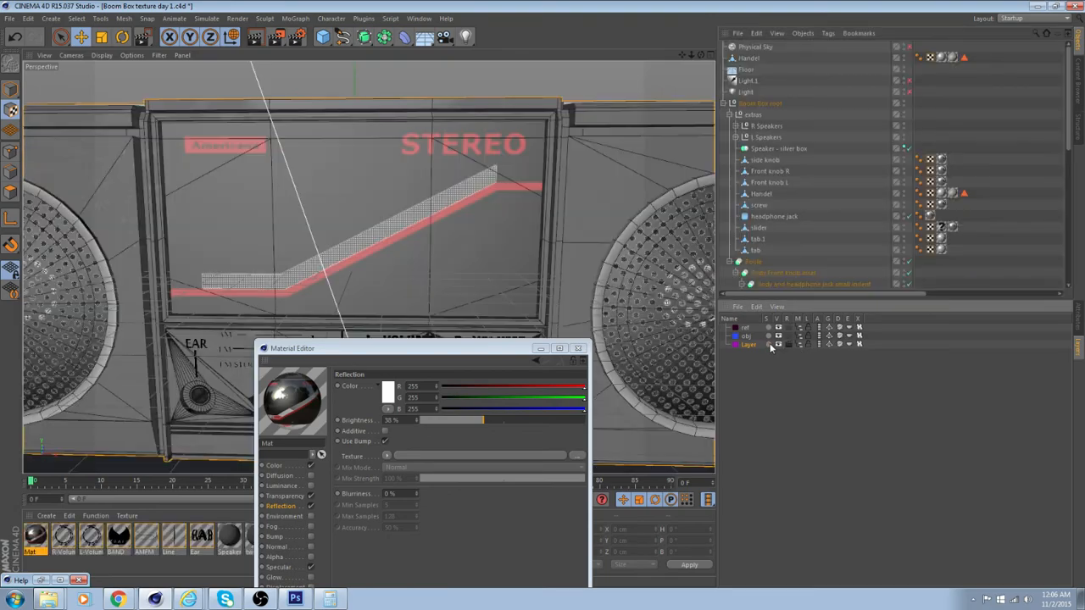
Examine the front sticker panel and control strip from several angles and close the material editor
{"action": "left_click_drag", "start_coordinate": [368, 267], "coordinate": [472, 244], "text": "alt"}
{"action": "scroll", "coordinate": [473, 240], "scroll_direction": "down", "scroll_amount": 3}
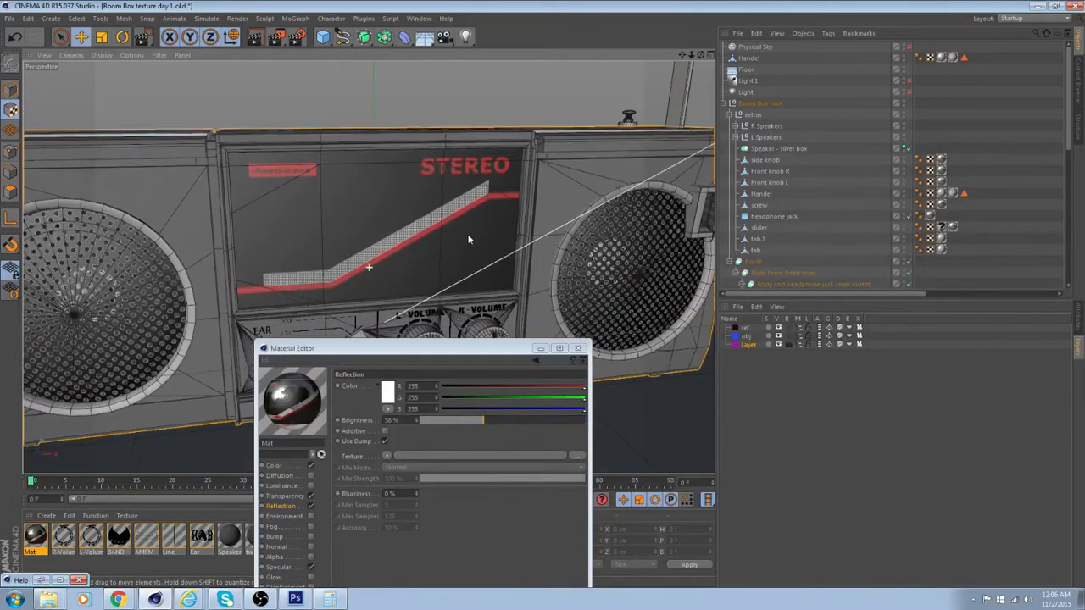
{"action": "middle_click_drag", "start_coordinate": [470, 237], "coordinate": [477, 182], "text": "alt"}
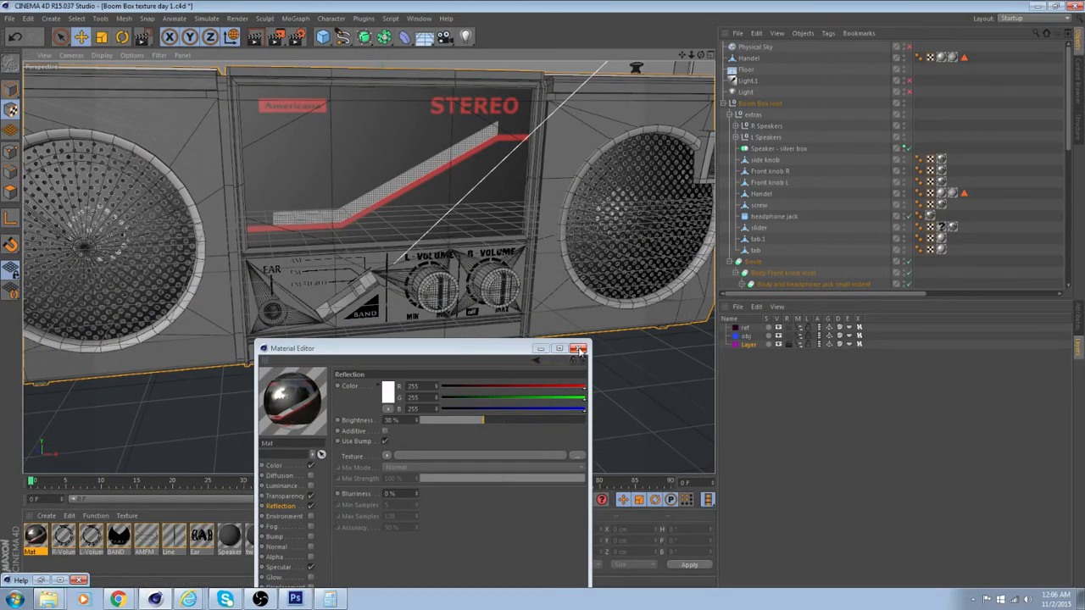
{"action": "left_click_drag", "start_coordinate": [529, 297], "coordinate": [529, 323], "text": "alt"}
{"action": "middle_click_drag", "start_coordinate": [435, 211], "coordinate": [498, 252], "text": "alt"}
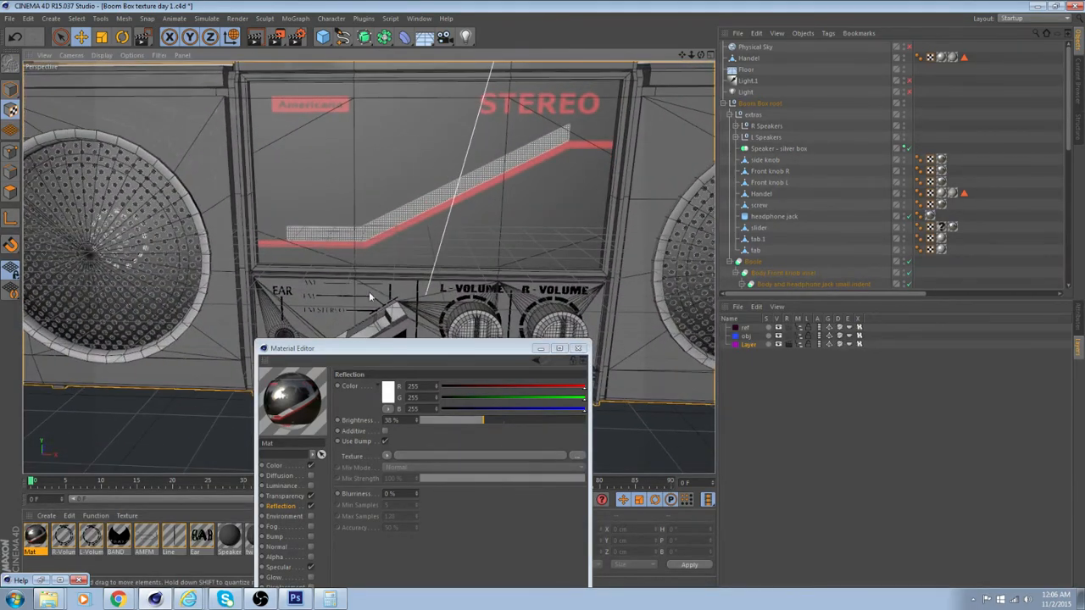
{"action": "scroll", "coordinate": [362, 286], "scroll_direction": "up", "scroll_amount": 5}
{"action": "scroll", "coordinate": [356, 252], "scroll_direction": "up", "scroll_amount": 2}
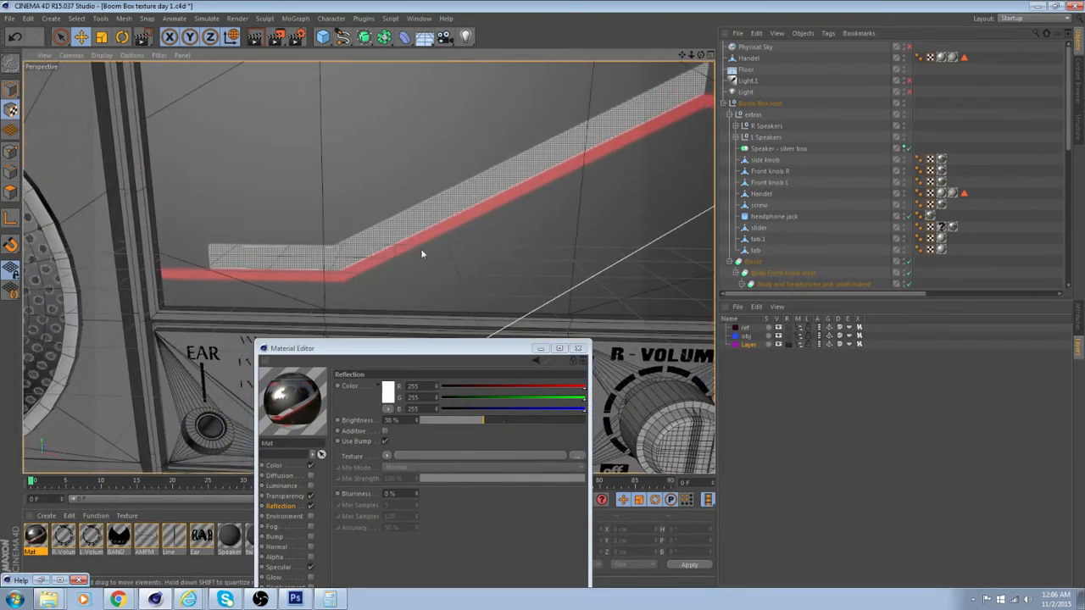
{"action": "left_click_drag", "start_coordinate": [568, 201], "coordinate": [514, 241], "text": "alt"}
{"action": "left_click", "coordinate": [578, 347]}
Add a cube primitive to the scene and convert it to an editable polygon object
{"action": "scroll", "coordinate": [424, 284], "scroll_direction": "down", "scroll_amount": 5}
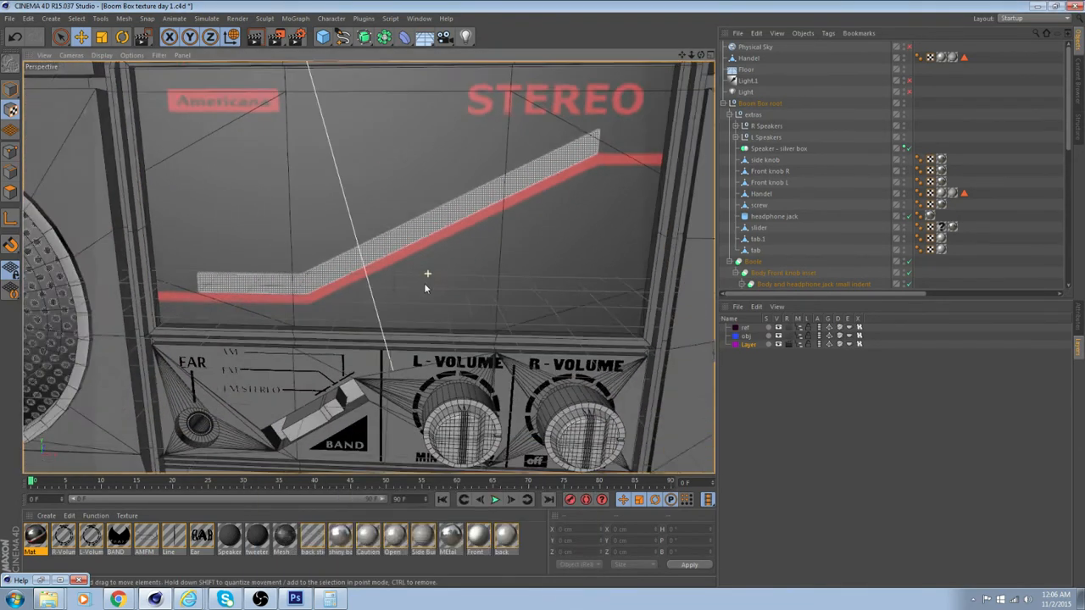
{"action": "left_click_drag", "start_coordinate": [338, 34], "coordinate": [392, 49]}
{"action": "scroll", "coordinate": [391, 178], "scroll_direction": "down", "scroll_amount": 4}
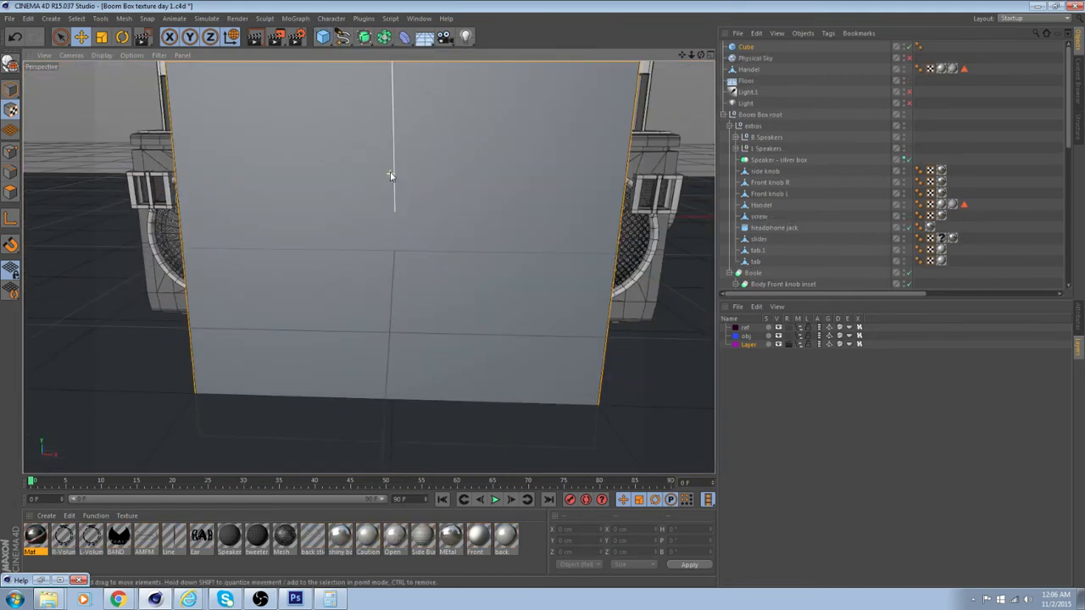
{"action": "key", "text": "t"}
{"action": "key", "text": "w"}
{"action": "scroll", "coordinate": [372, 135], "scroll_direction": "down", "scroll_amount": 3}
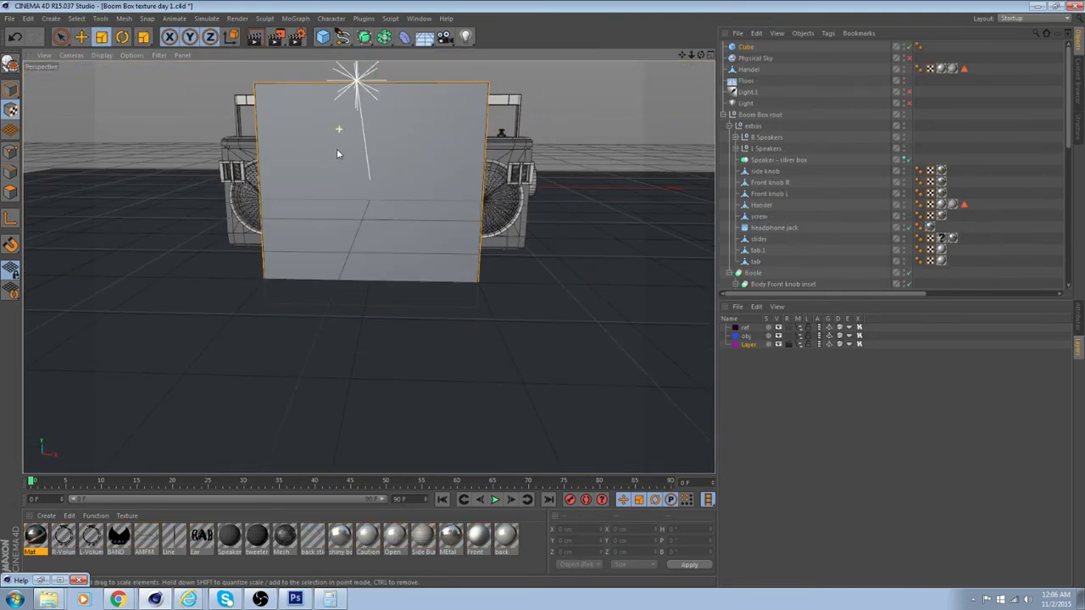
{"action": "left_click_drag", "start_coordinate": [336, 148], "coordinate": [253, 169], "text": "alt"}
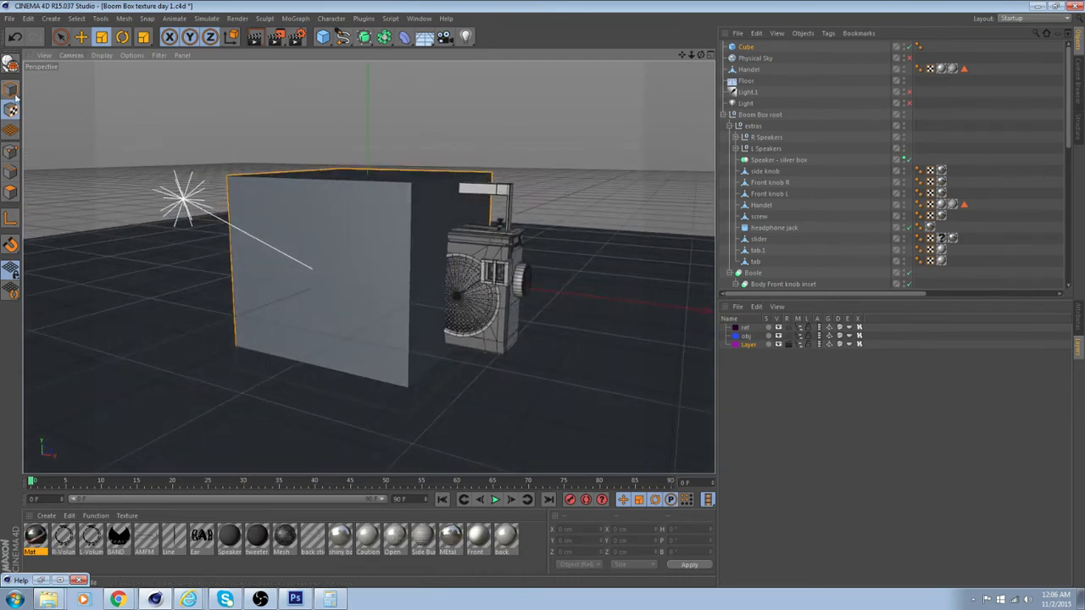
{"action": "left_click", "coordinate": [11, 64]}
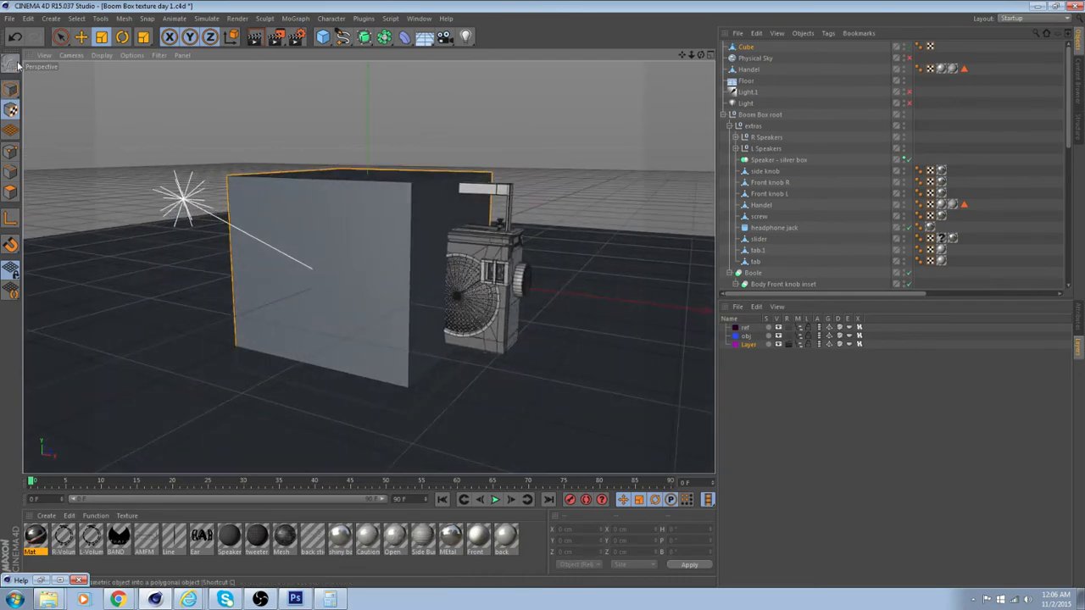
Scale the whole cube down to about 47.7 cm wide and 10.4 cm high
{"action": "left_click", "coordinate": [11, 89]}
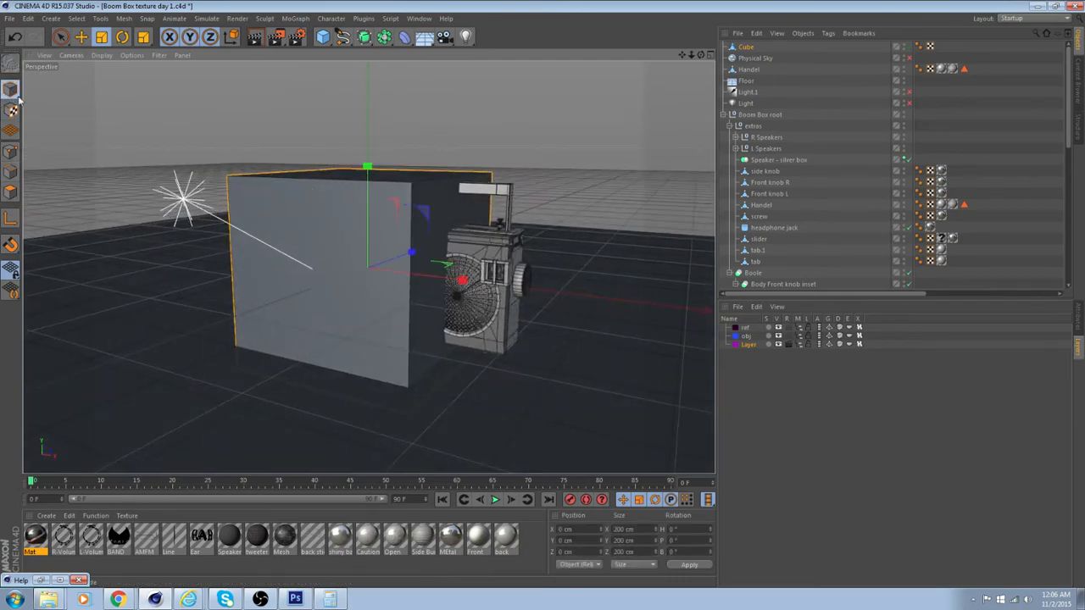
{"action": "left_click_drag", "start_coordinate": [366, 164], "coordinate": [368, 250]}
{"action": "left_click_drag", "start_coordinate": [463, 280], "coordinate": [392, 281]}
{"action": "left_click_drag", "start_coordinate": [367, 167], "coordinate": [368, 178]}
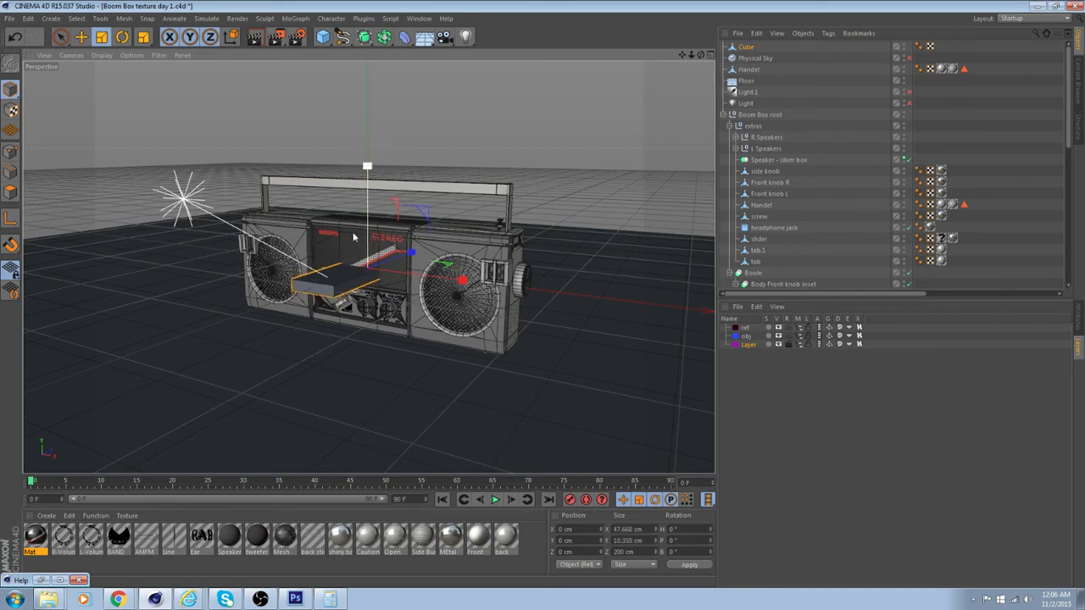
Move the cube sideways to about -23.7 cm on X, toward the EAR side of the front sticker panel
{"action": "scroll", "coordinate": [406, 199], "scroll_direction": "up", "scroll_amount": 5}
{"action": "left_click_drag", "start_coordinate": [420, 207], "coordinate": [552, 276], "text": "alt"}
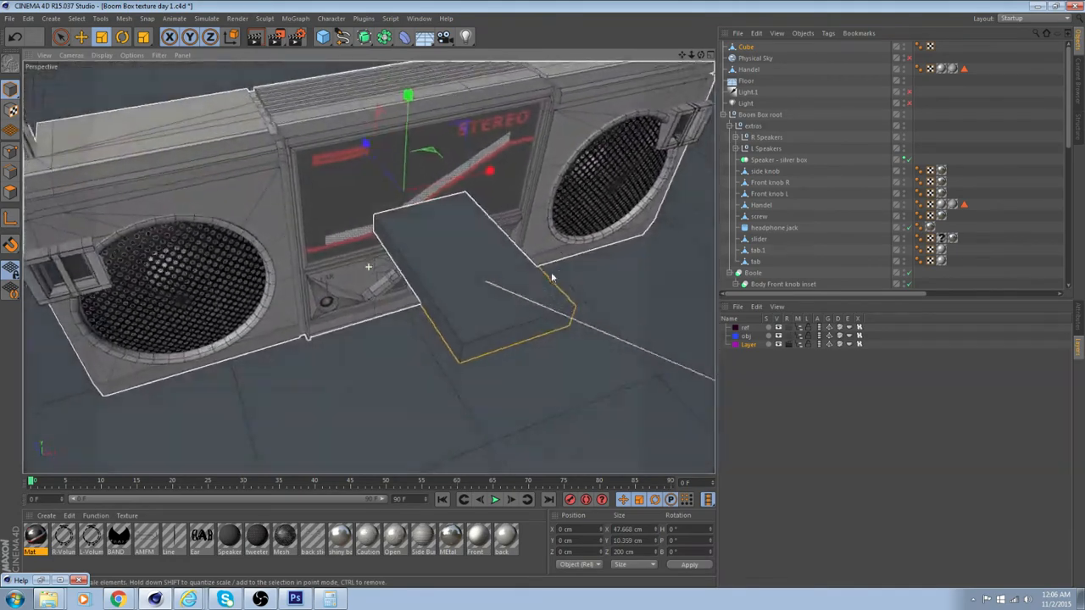
{"action": "scroll", "coordinate": [330, 172], "scroll_direction": "up", "scroll_amount": 2}
{"action": "left_click", "coordinate": [81, 37]}
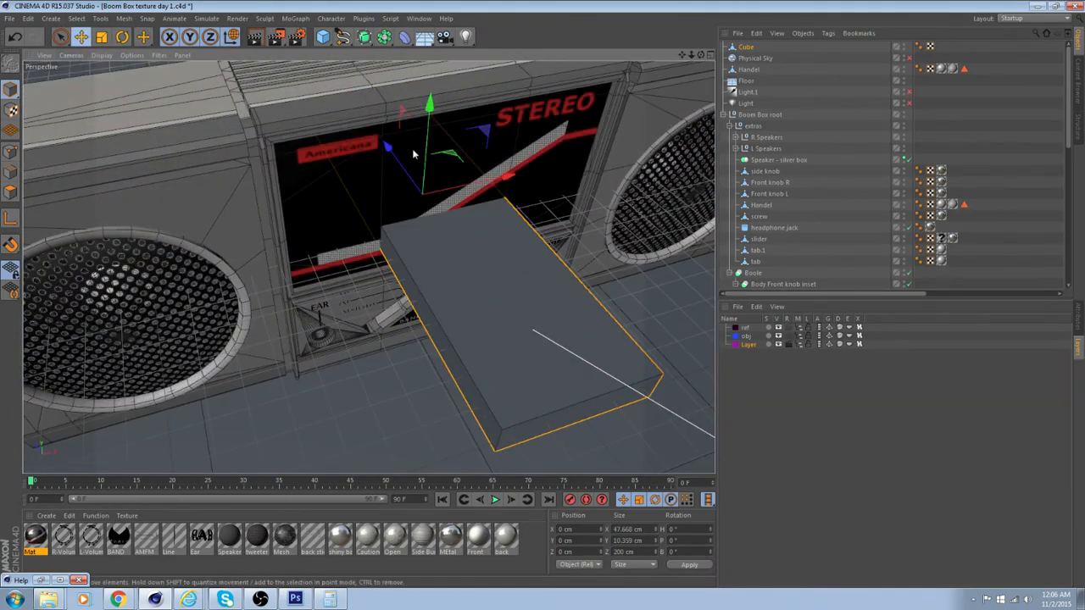
{"action": "left_click_drag", "start_coordinate": [510, 176], "coordinate": [395, 228]}
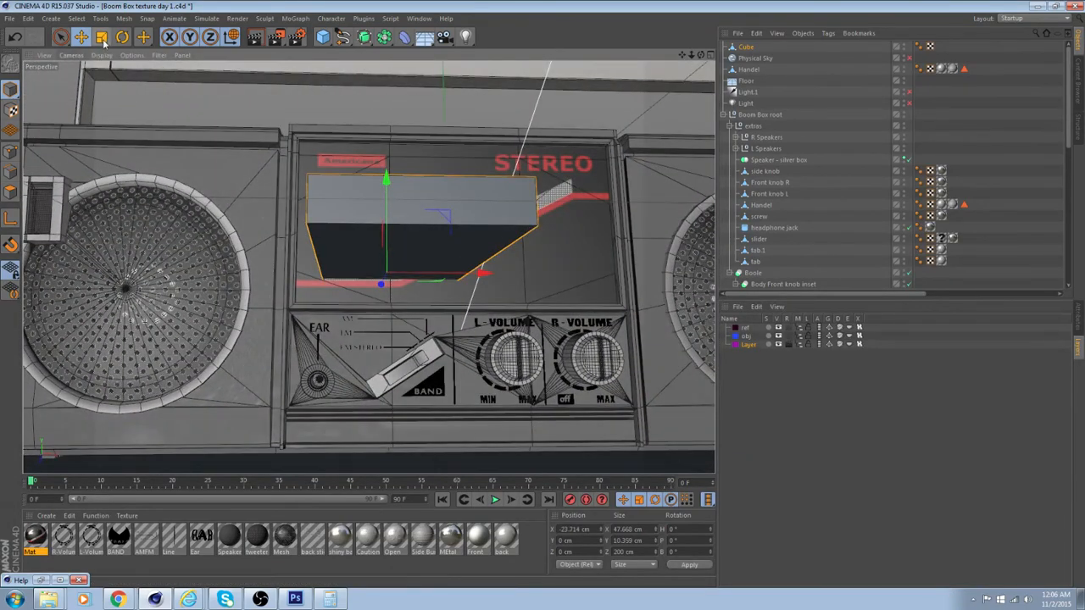
Scale the cube further down to about 17.7 cm wide, 5.3 cm high and 6.2 cm deep
{"action": "left_click", "coordinate": [101, 36]}
{"action": "left_click_drag", "start_coordinate": [487, 274], "coordinate": [418, 274]}
{"action": "left_click_drag", "start_coordinate": [386, 176], "coordinate": [388, 224]}
{"action": "scroll", "coordinate": [391, 241], "scroll_direction": "up", "scroll_amount": 3}
{"action": "left_click_drag", "start_coordinate": [369, 267], "coordinate": [517, 346], "text": "alt"}
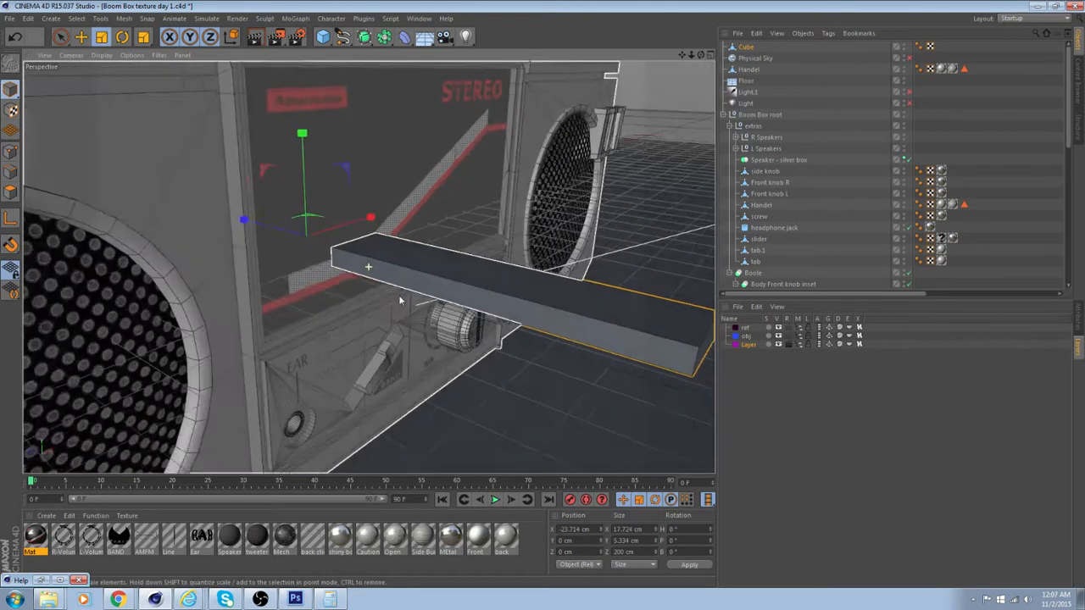
{"action": "left_click_drag", "start_coordinate": [235, 218], "coordinate": [297, 251]}
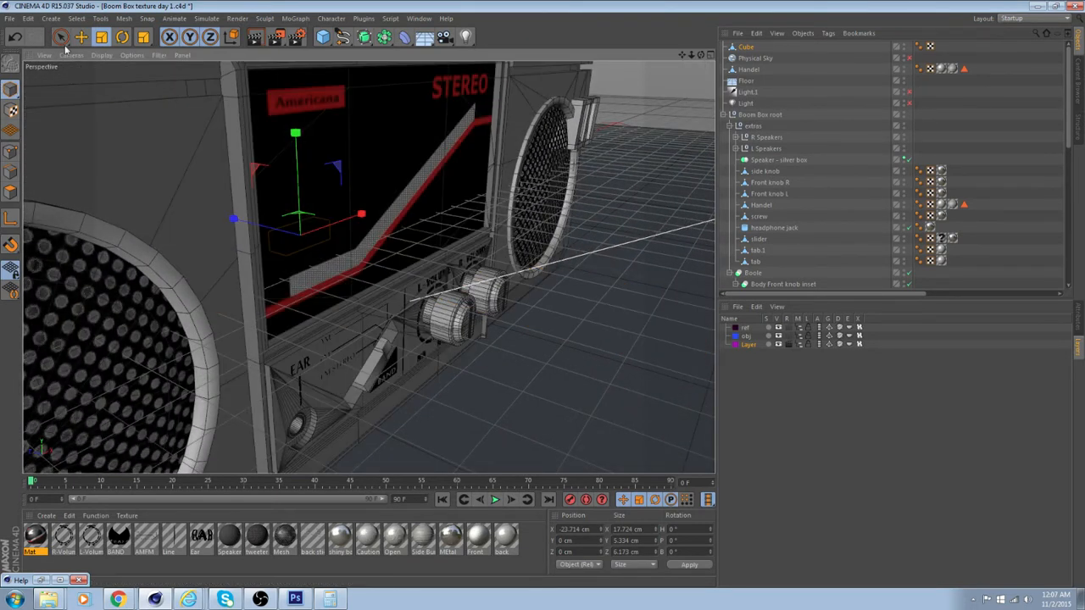
Move the cube forward to about -18.1 cm on Z so it sits at the front sticker panel
{"action": "left_click", "coordinate": [80, 36]}
{"action": "key", "text": "w"}
{"action": "left_click_drag", "start_coordinate": [234, 218], "coordinate": [273, 254]}
{"action": "left_click_drag", "start_coordinate": [274, 253], "coordinate": [145, 191], "text": "alt"}
{"action": "scroll", "coordinate": [286, 206], "scroll_direction": "up", "scroll_amount": 2}
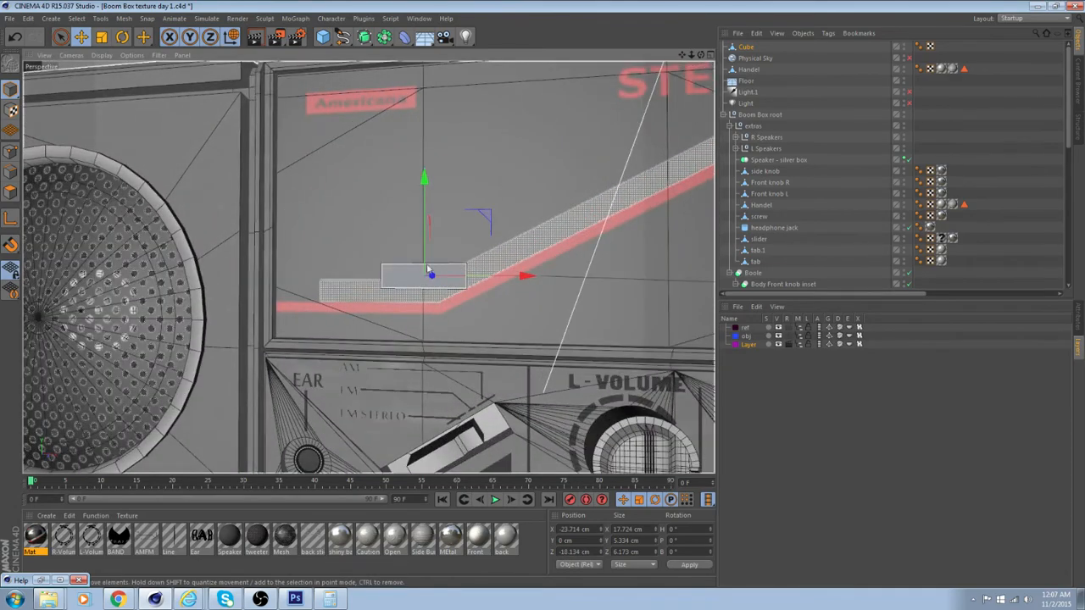
Position the cube over the flat start of the dotted band, at about X -38.4 cm and Y -3.2 cm
{"action": "middle_click_drag", "start_coordinate": [428, 270], "coordinate": [368, 197], "text": "alt"}
{"action": "left_click_drag", "start_coordinate": [368, 197], "coordinate": [342, 107], "text": "alt"}
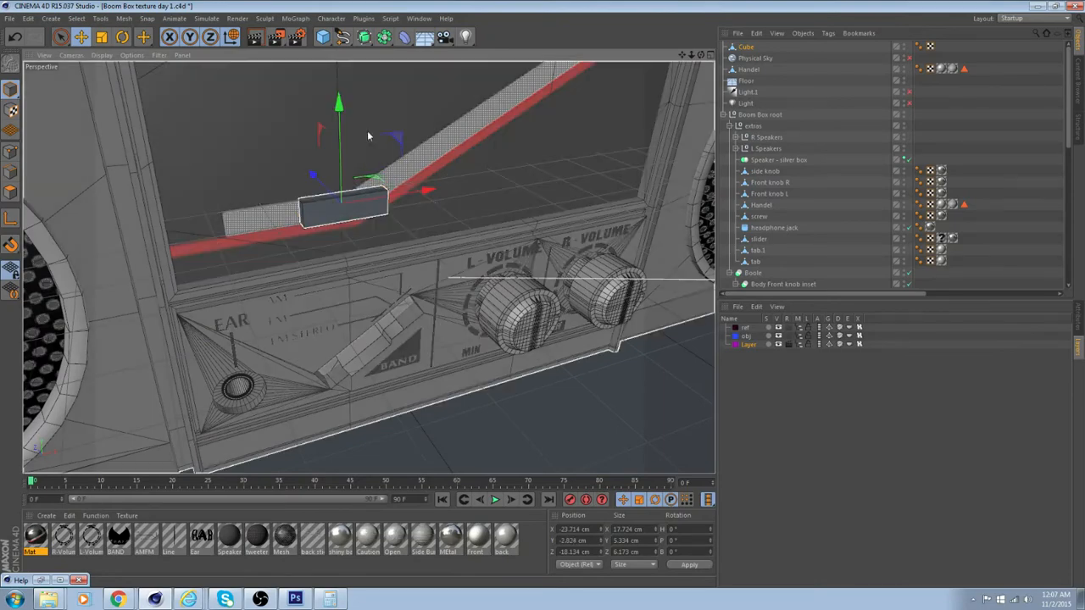
{"action": "left_click_drag", "start_coordinate": [426, 191], "coordinate": [278, 150]}
{"action": "scroll", "coordinate": [279, 150], "scroll_direction": "up", "scroll_amount": 3}
{"action": "middle_click_drag", "start_coordinate": [285, 204], "coordinate": [366, 121], "text": "alt"}
{"action": "left_click_drag", "start_coordinate": [366, 121], "coordinate": [365, 172], "text": "alt"}
{"action": "left_click_drag", "start_coordinate": [318, 77], "coordinate": [388, 117]}
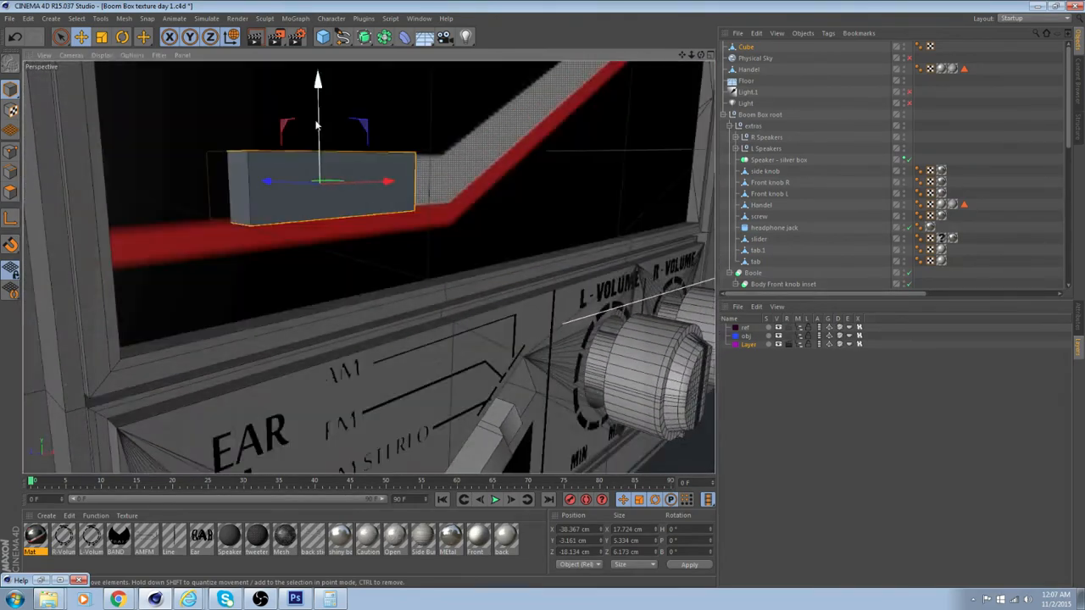
Scale the cube's height to about 5.7 cm and shift it to about -39.2 cm on X
{"action": "left_click", "coordinate": [102, 36]}
{"action": "left_click_drag", "start_coordinate": [318, 78], "coordinate": [237, 110]}
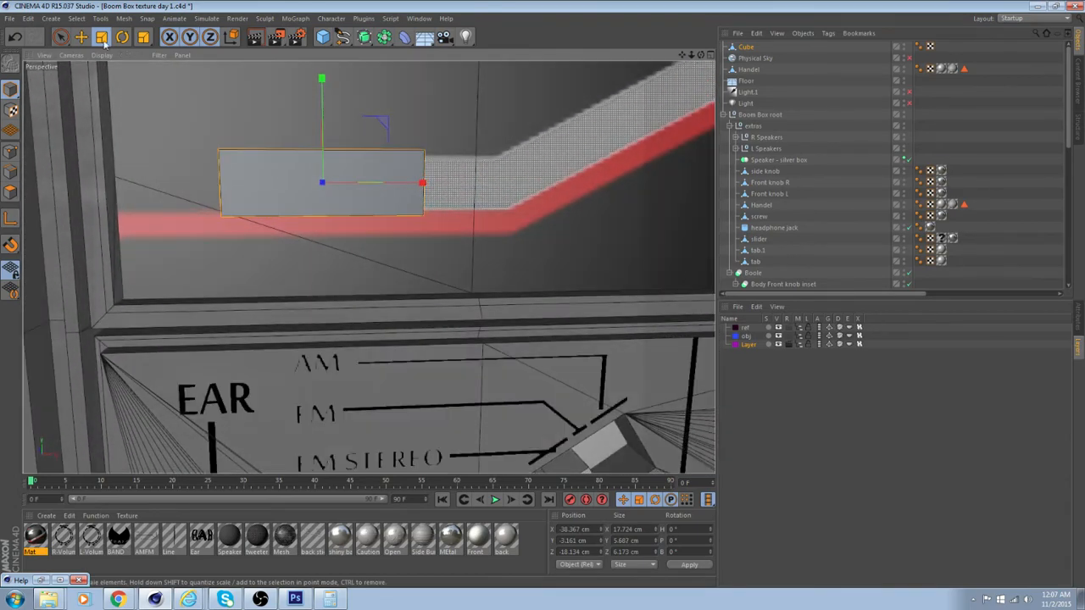
{"action": "left_click", "coordinate": [81, 36]}
{"action": "left_click_drag", "start_coordinate": [416, 182], "coordinate": [499, 203]}
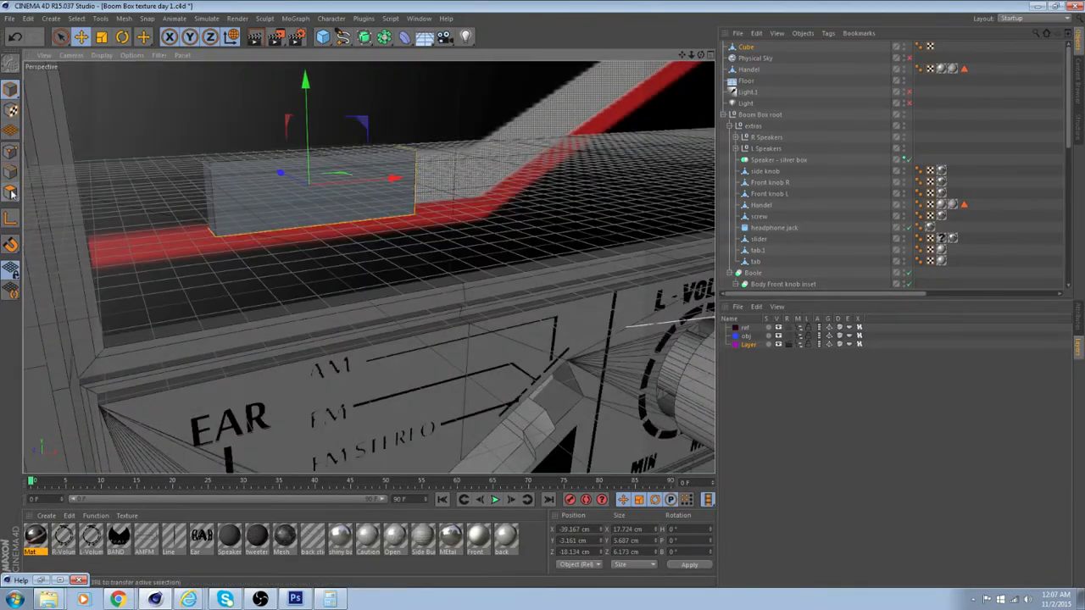
Delete the cube's front polygon in polygon mode
{"action": "left_click", "coordinate": [11, 194]}
{"action": "key", "text": "Delete"}
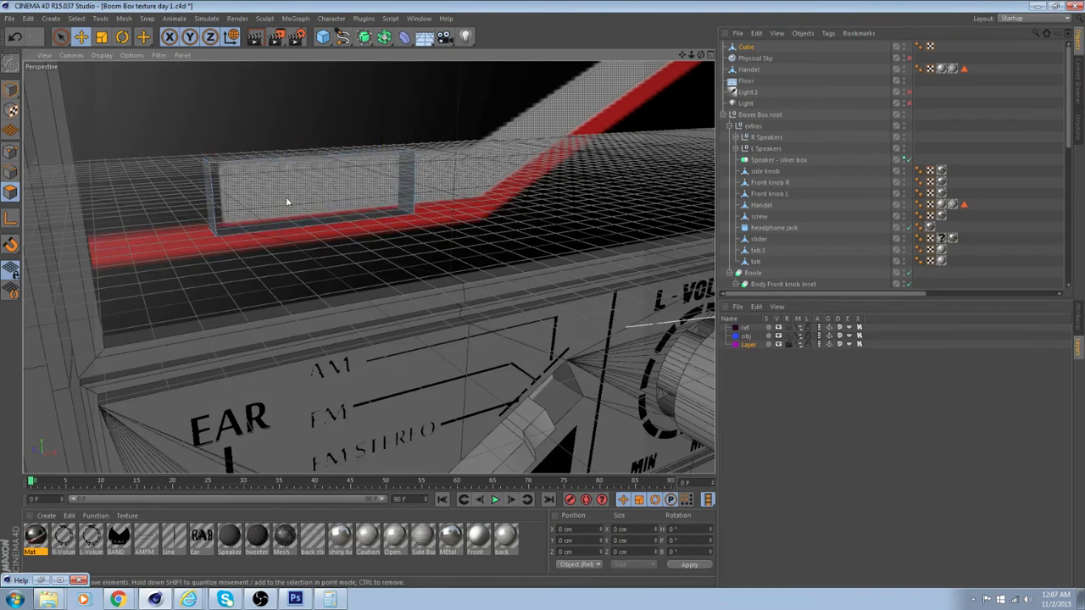
Move the box's end polygon out to about 17.3 cm on X, near the bend in the dotted band
{"action": "left_click_drag", "start_coordinate": [368, 266], "coordinate": [410, 155], "text": "alt"}
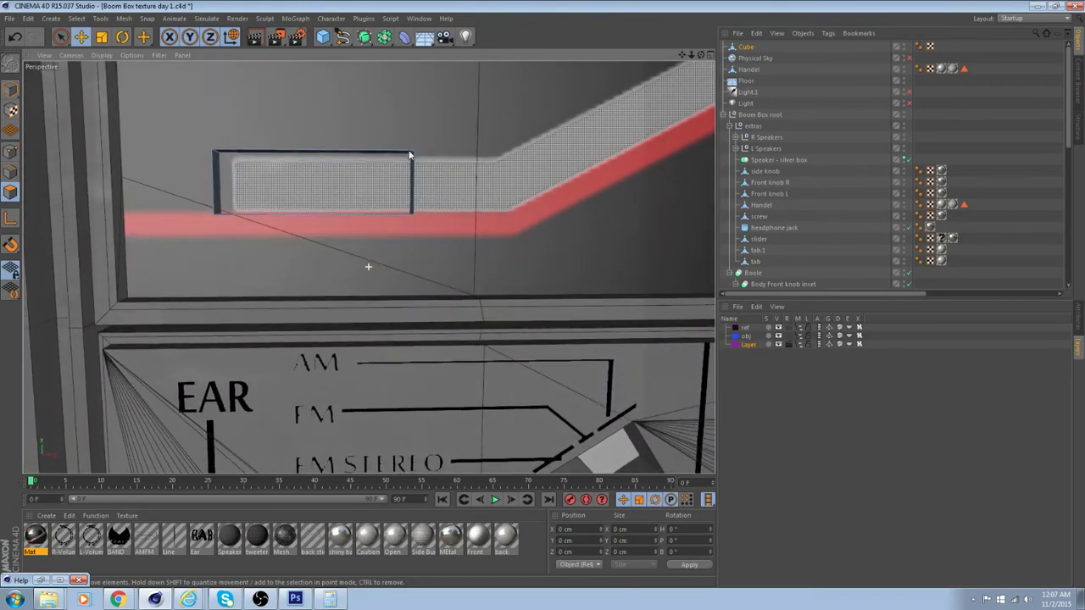
{"action": "left_click", "coordinate": [82, 37]}
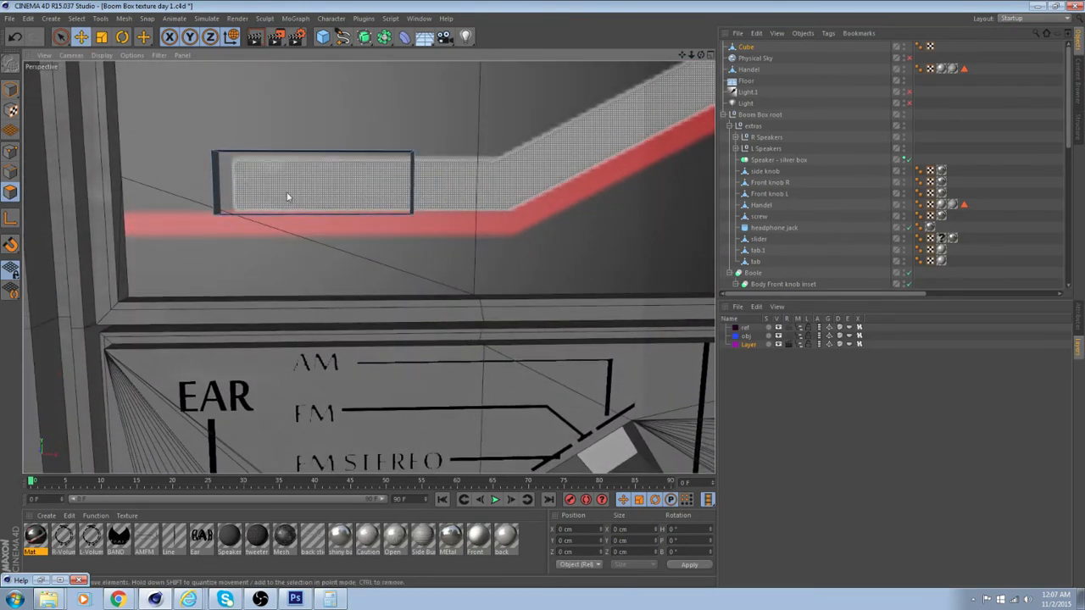
{"action": "left_click_drag", "start_coordinate": [573, 247], "coordinate": [531, 240], "text": "alt"}
{"action": "left_click", "coordinate": [404, 195]}
{"action": "left_click_drag", "start_coordinate": [519, 187], "coordinate": [584, 194]}
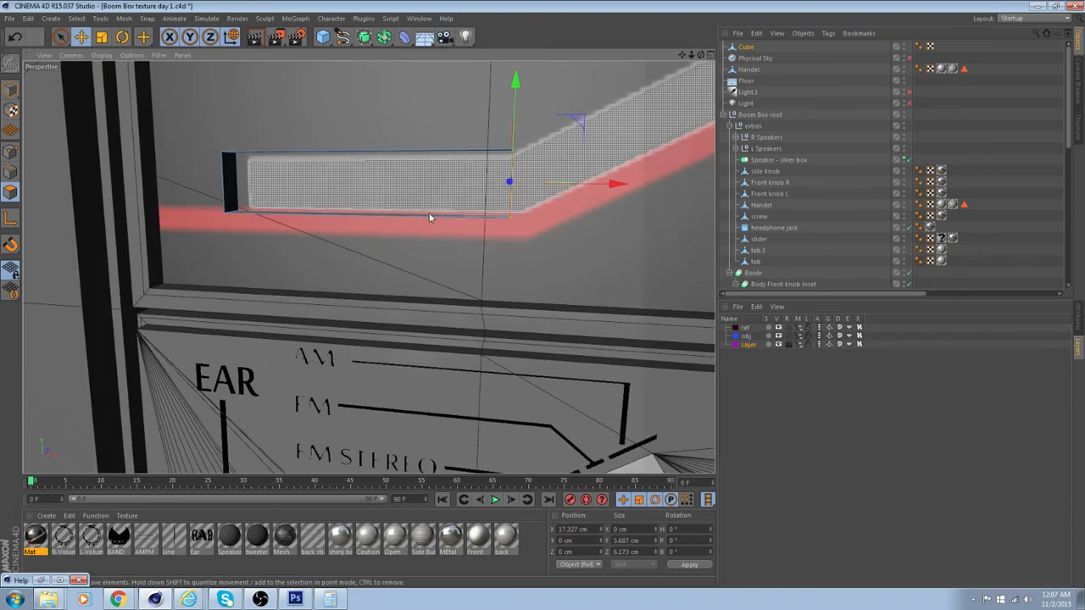
Extrude the box's end polygon outward by about 2.3 cm and delete the new section's front polygon
{"action": "right_click", "coordinate": [552, 137]}
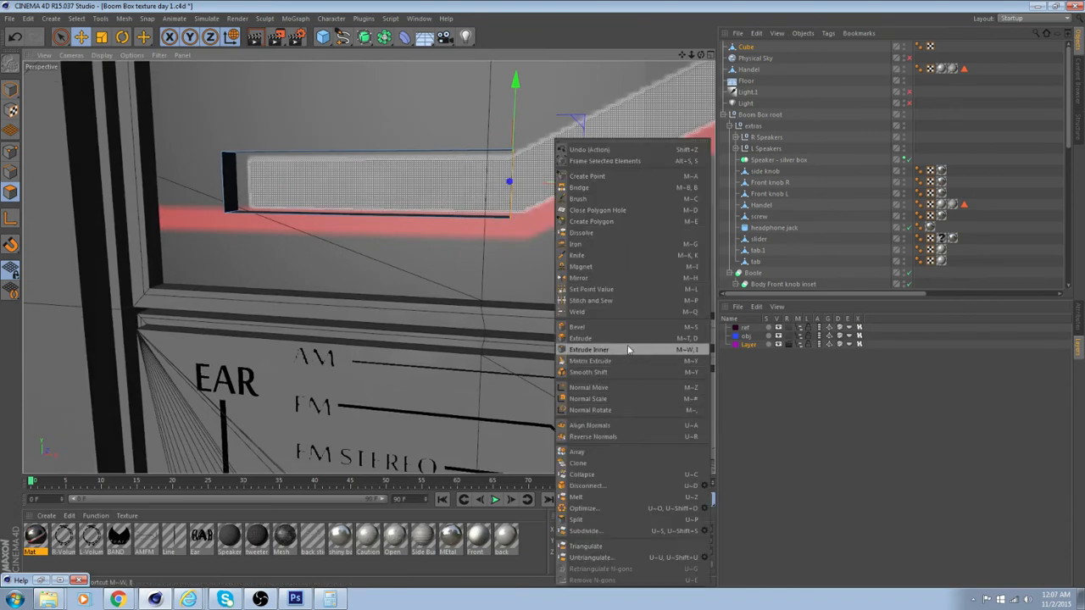
{"action": "left_click", "coordinate": [628, 347]}
{"action": "left_click_drag", "start_coordinate": [628, 341], "coordinate": [522, 237], "text": "alt"}
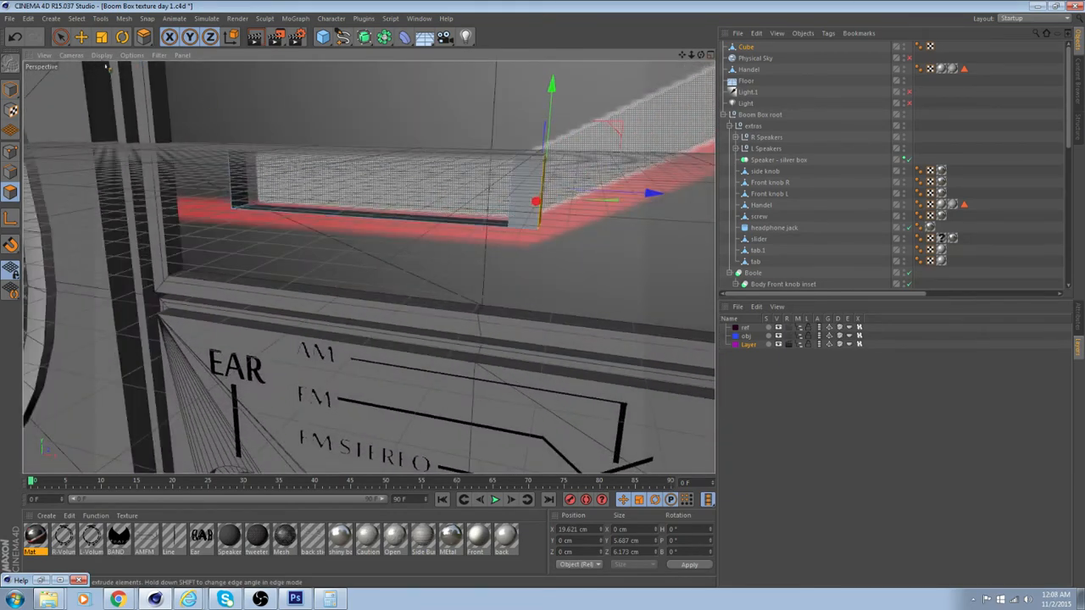
{"action": "left_click", "coordinate": [81, 36]}
{"action": "left_click", "coordinate": [530, 195]}
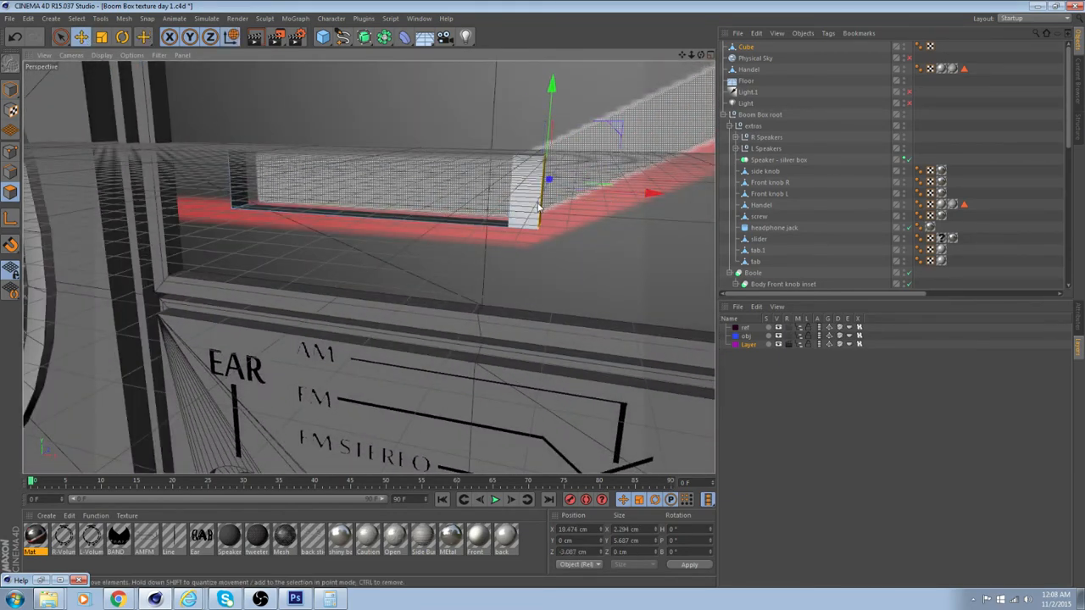
{"action": "key", "text": "Delete"}
Pull the extruded end polygon back to about 18.5 cm on X
{"action": "left_click_drag", "start_coordinate": [538, 208], "coordinate": [549, 173], "text": "alt"}
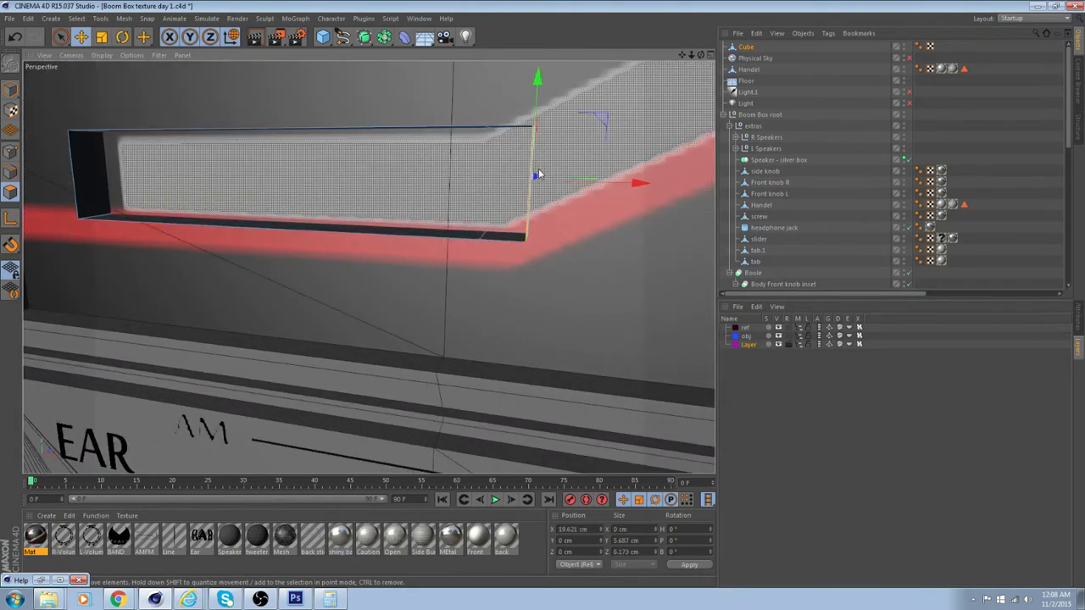
{"action": "left_click", "coordinate": [534, 177]}
{"action": "left_click_drag", "start_coordinate": [638, 183], "coordinate": [620, 185]}
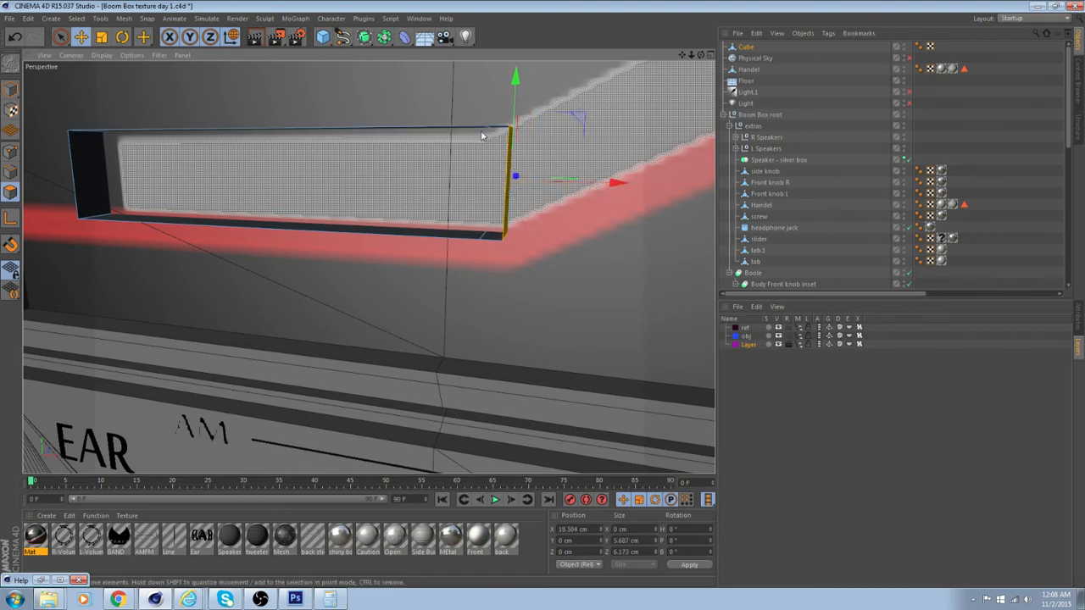
Merge the seam edge on the box's top face into the end's upper edge with Stitch and Sew in edge mode
{"action": "left_click_drag", "start_coordinate": [484, 136], "coordinate": [512, 141], "text": "alt"}
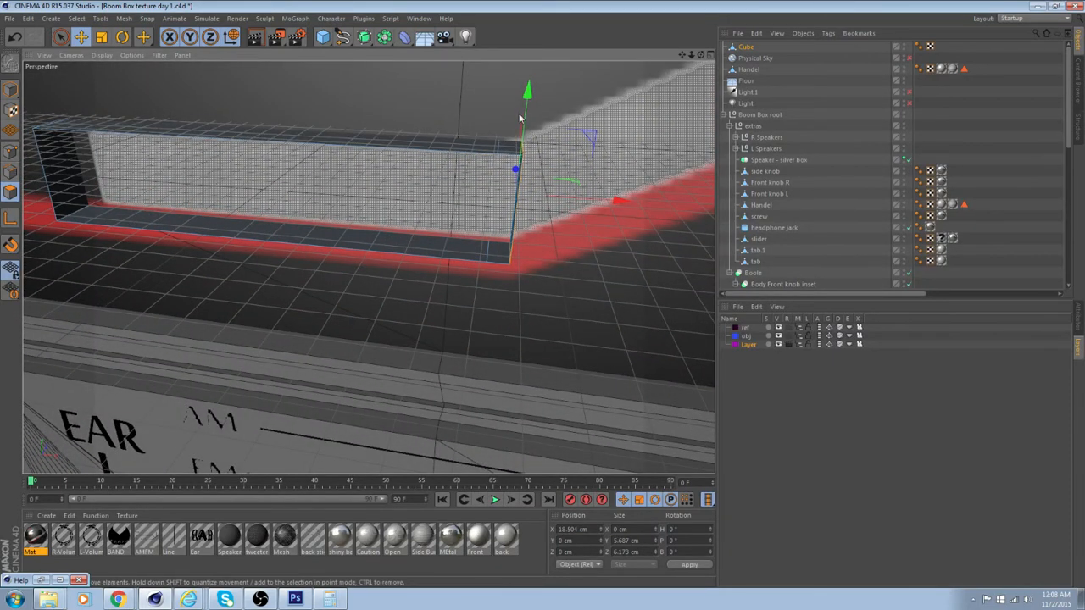
{"action": "left_click_drag", "start_coordinate": [520, 119], "coordinate": [526, 206], "text": "alt"}
{"action": "scroll", "coordinate": [530, 210], "scroll_direction": "up", "scroll_amount": 3}
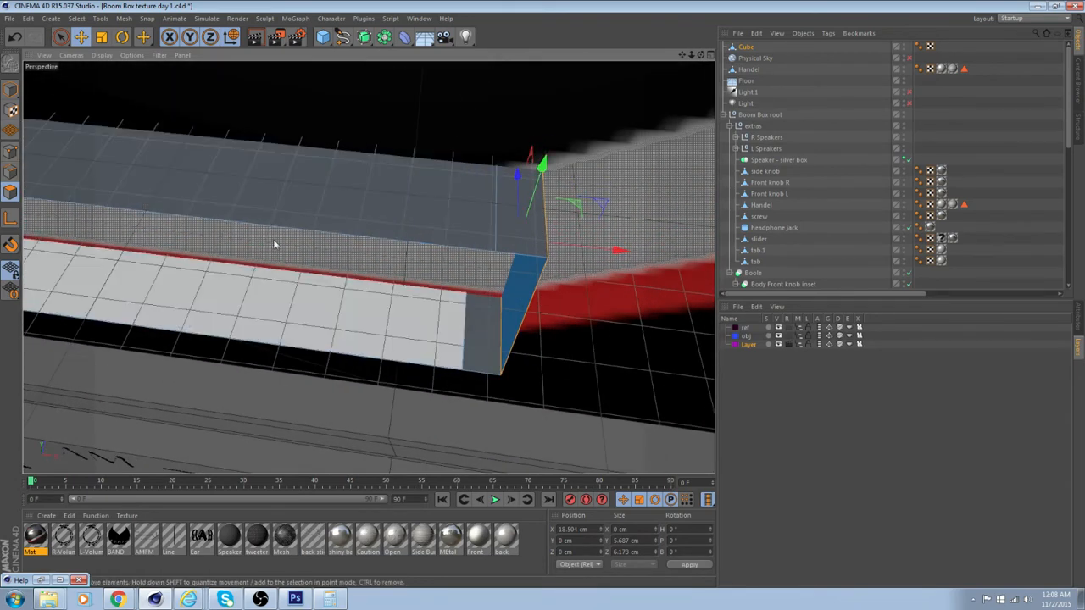
{"action": "left_click", "coordinate": [10, 172]}
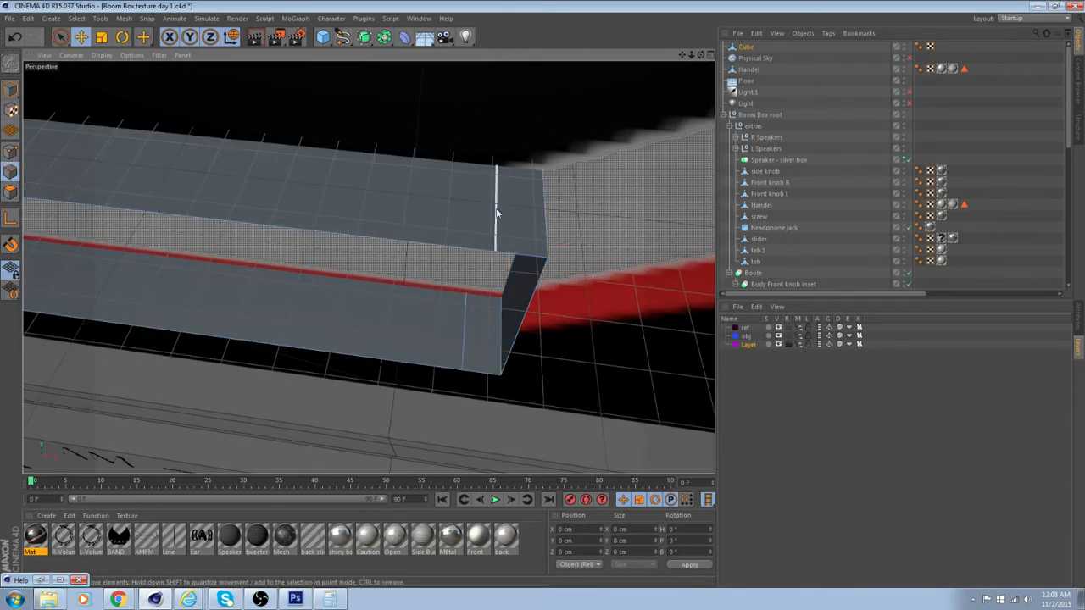
{"action": "left_click", "coordinate": [547, 219]}
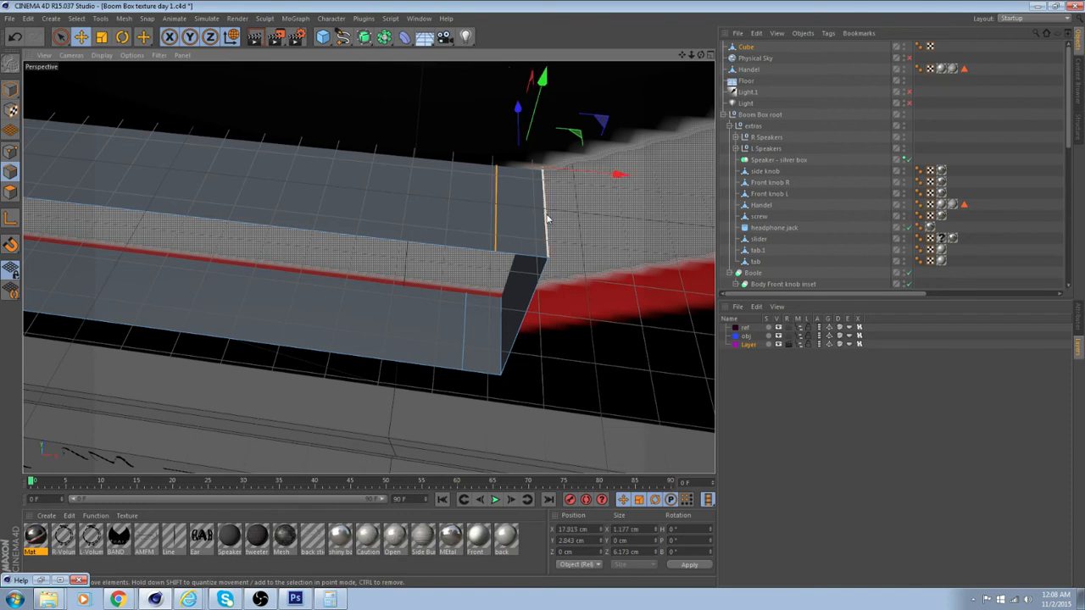
{"action": "right_click", "coordinate": [546, 217]}
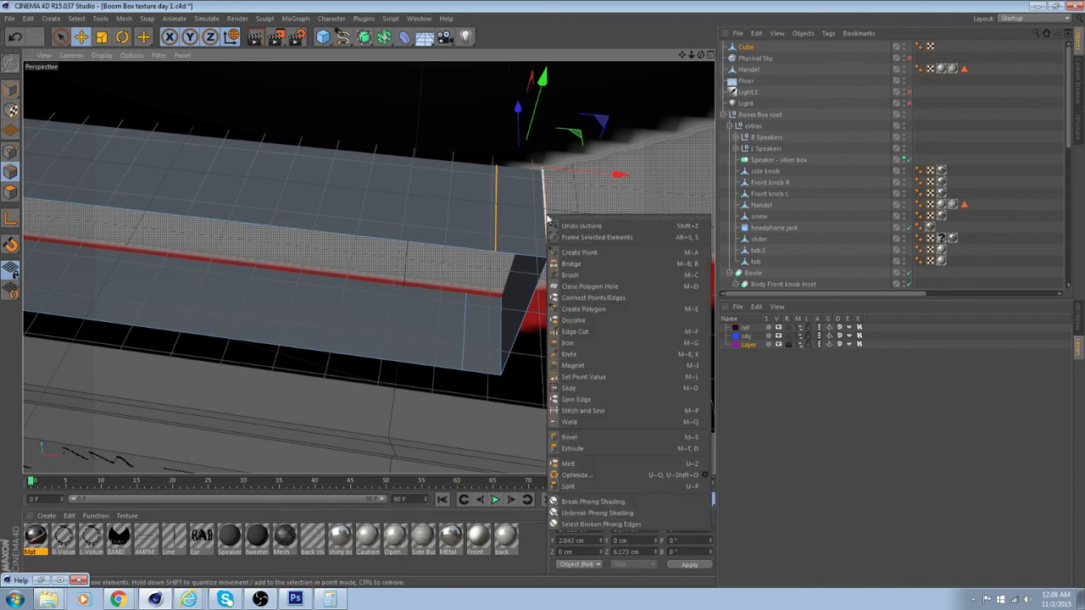
{"action": "left_click", "coordinate": [585, 410]}
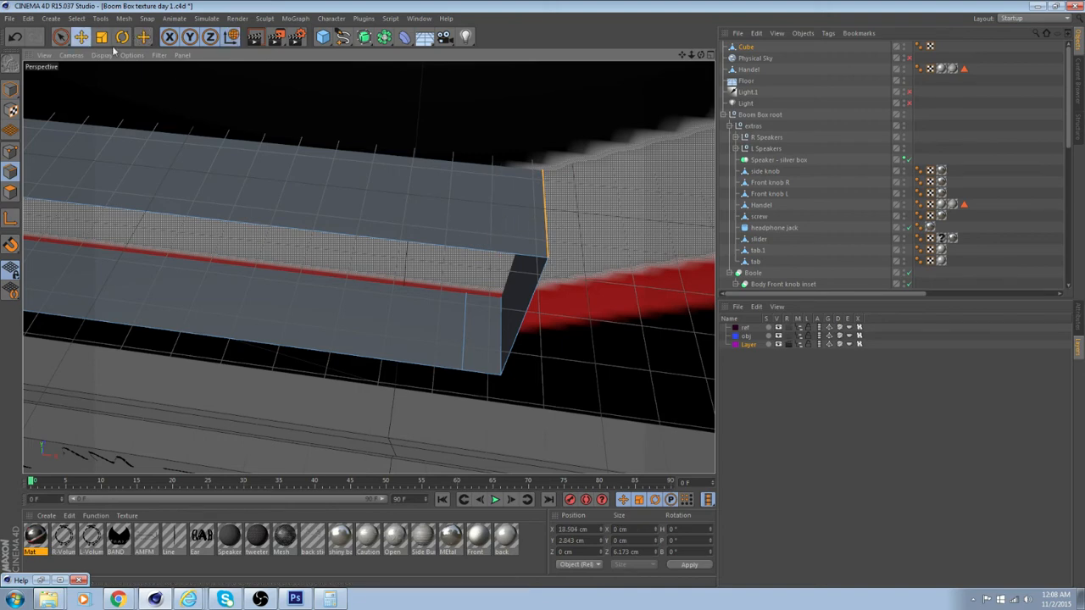
Shift the end's upper edge to about 16.9 cm on X so the end slants along the band's bend
{"action": "left_click_drag", "start_coordinate": [641, 175], "coordinate": [613, 176]}
{"action": "left_click_drag", "start_coordinate": [611, 176], "coordinate": [601, 109], "text": "alt"}
{"action": "middle_click_drag", "start_coordinate": [601, 109], "coordinate": [582, 198], "text": "alt"}
{"action": "left_click_drag", "start_coordinate": [562, 164], "coordinate": [537, 168]}
{"action": "middle_click_drag", "start_coordinate": [440, 121], "coordinate": [683, 175], "text": "alt"}
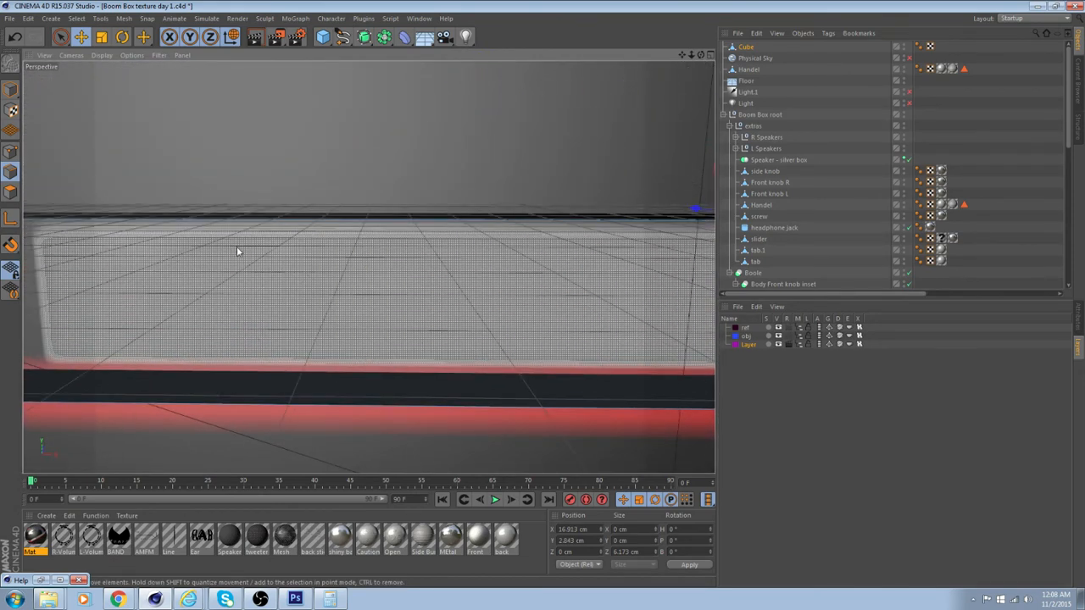
Lower the box's top polygon to about 2.7 cm on Y in polygon mode to match the band's upper border
{"action": "scroll", "coordinate": [238, 266], "scroll_direction": "down", "scroll_amount": 2}
{"action": "left_click", "coordinate": [9, 192]}
{"action": "left_click_drag", "start_coordinate": [93, 218], "coordinate": [257, 245], "text": "alt"}
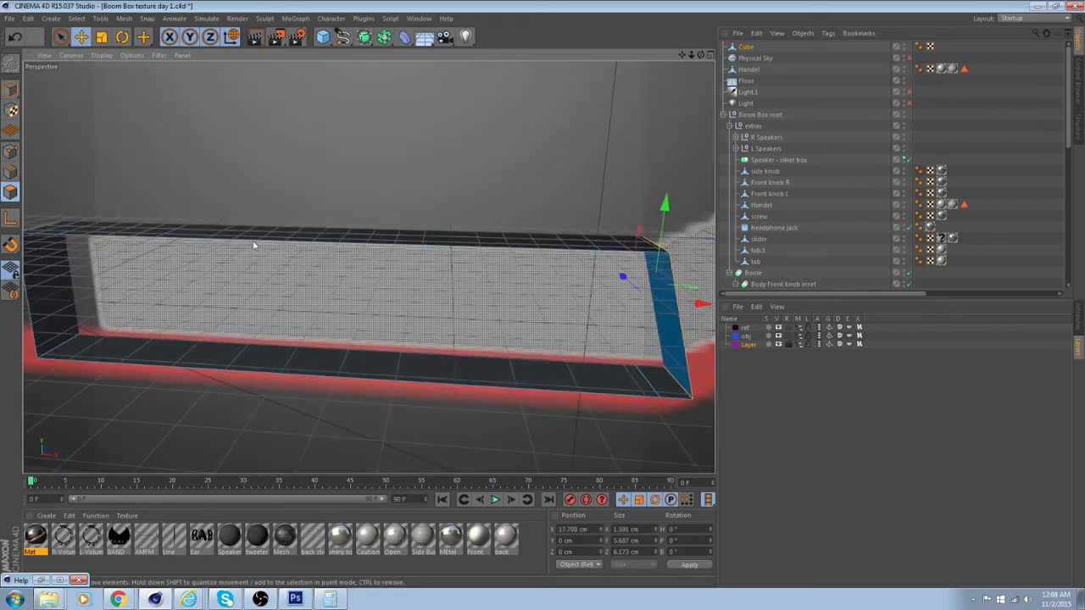
{"action": "left_click", "coordinate": [280, 235]}
{"action": "left_click_drag", "start_coordinate": [332, 127], "coordinate": [331, 133]}
{"action": "left_click_drag", "start_coordinate": [375, 163], "coordinate": [346, 181], "text": "alt"}
{"action": "left_click_drag", "start_coordinate": [423, 340], "coordinate": [292, 346], "text": "alt"}
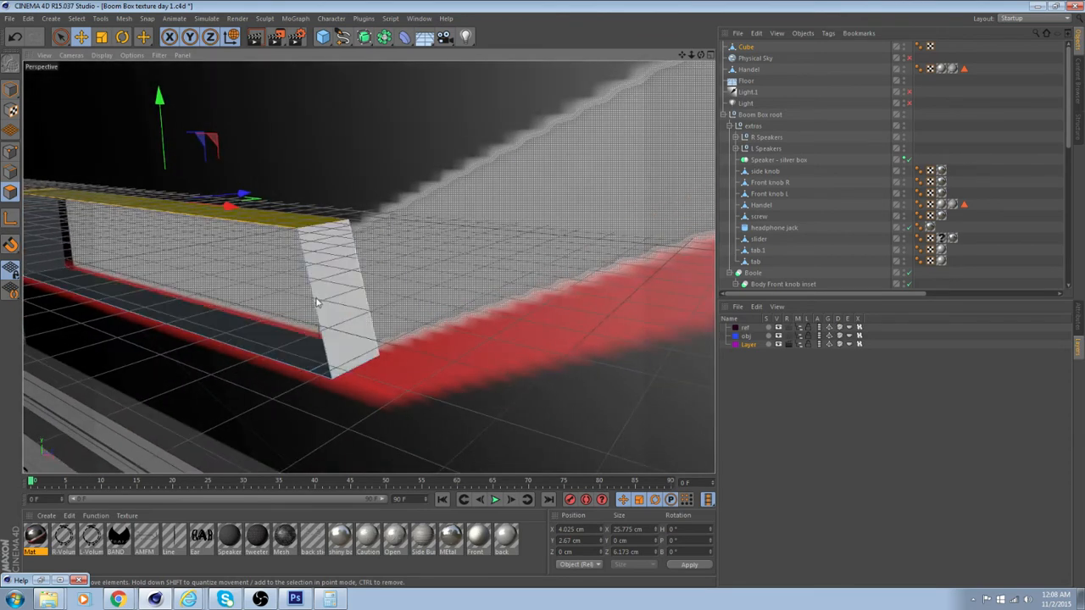
Extrude the slanted end polygon outward to about 19.7 cm on X to start the diagonal section
{"action": "left_click", "coordinate": [339, 303]}
{"action": "left_click_drag", "start_coordinate": [339, 304], "coordinate": [513, 305], "text": "alt"}
{"action": "right_click", "coordinate": [568, 286]}
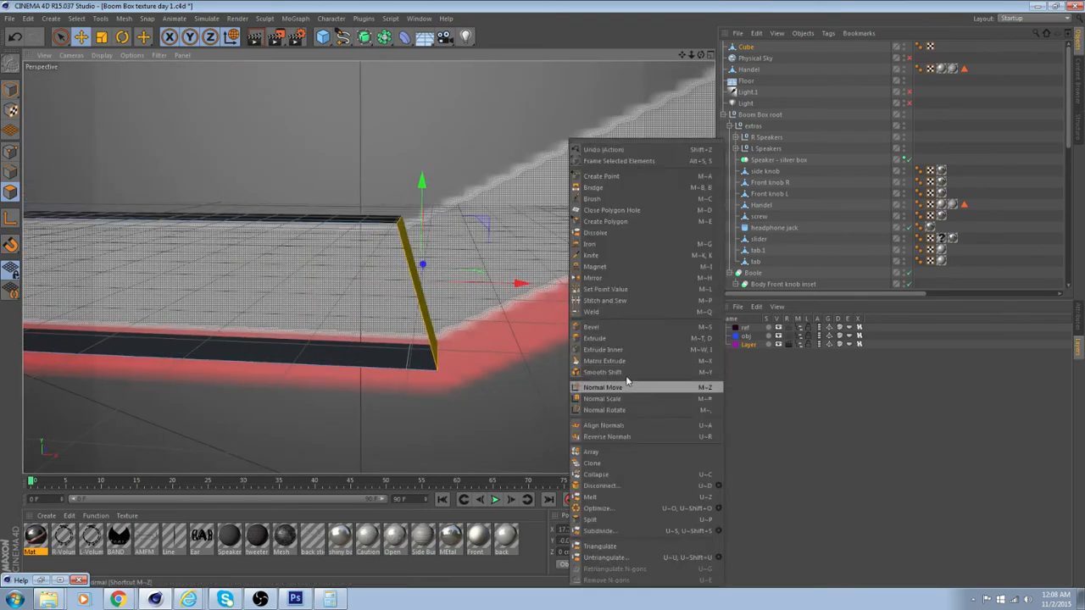
{"action": "left_click", "coordinate": [623, 340]}
{"action": "left_click_drag", "start_coordinate": [621, 340], "coordinate": [685, 341]}
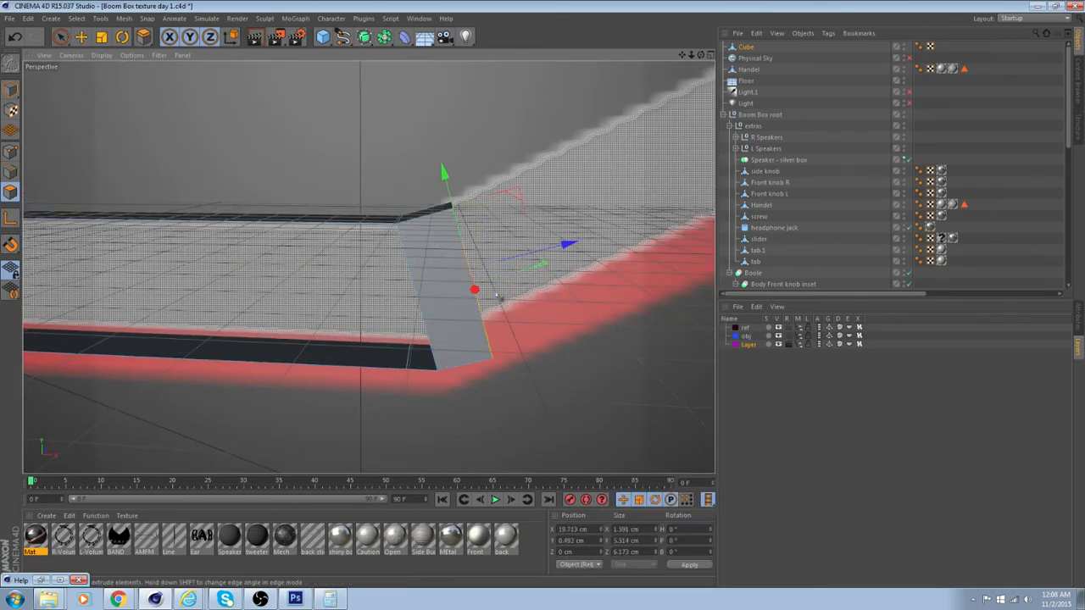
Move the extruded end polygon up along the diagonal band to its upper tip below the STEREO lettering
{"action": "middle_click_drag", "start_coordinate": [501, 298], "coordinate": [353, 361], "text": "alt"}
{"action": "scroll", "coordinate": [354, 359], "scroll_direction": "down", "scroll_amount": 5}
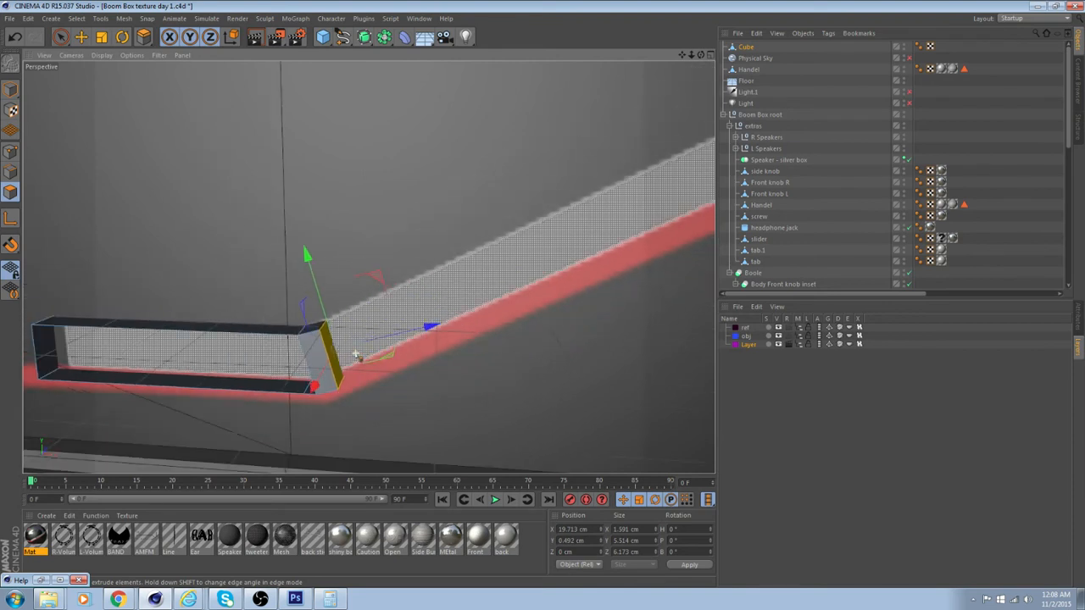
{"action": "left_click", "coordinate": [84, 37]}
{"action": "scroll", "coordinate": [423, 303], "scroll_direction": "down", "scroll_amount": 3}
{"action": "left_click_drag", "start_coordinate": [460, 335], "coordinate": [660, 292]}
{"action": "left_click_drag", "start_coordinate": [609, 265], "coordinate": [618, 317], "text": "alt"}
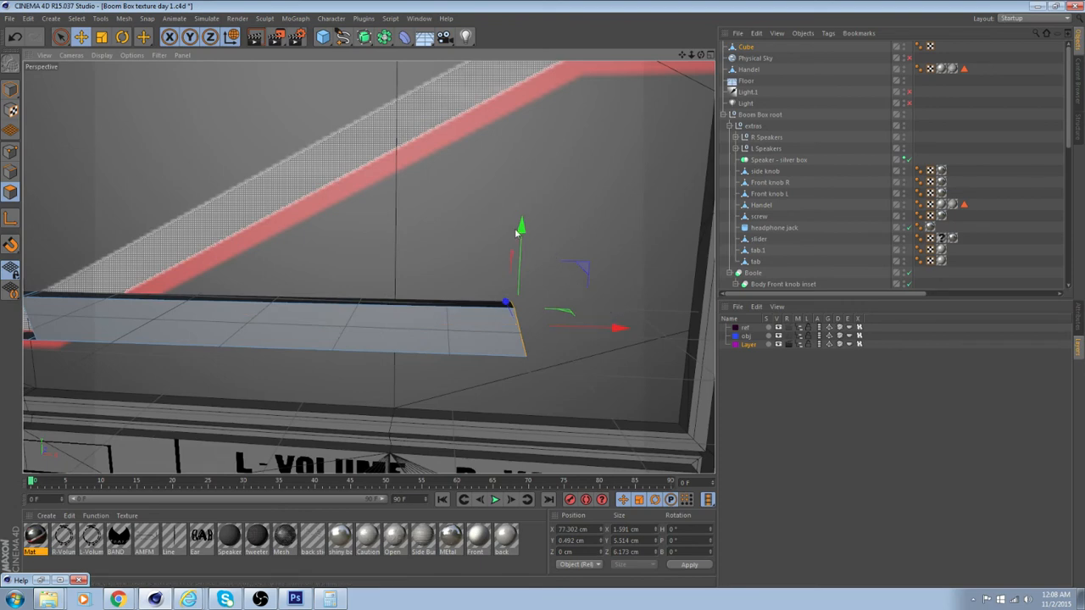
{"action": "left_click_drag", "start_coordinate": [516, 231], "coordinate": [478, 303]}
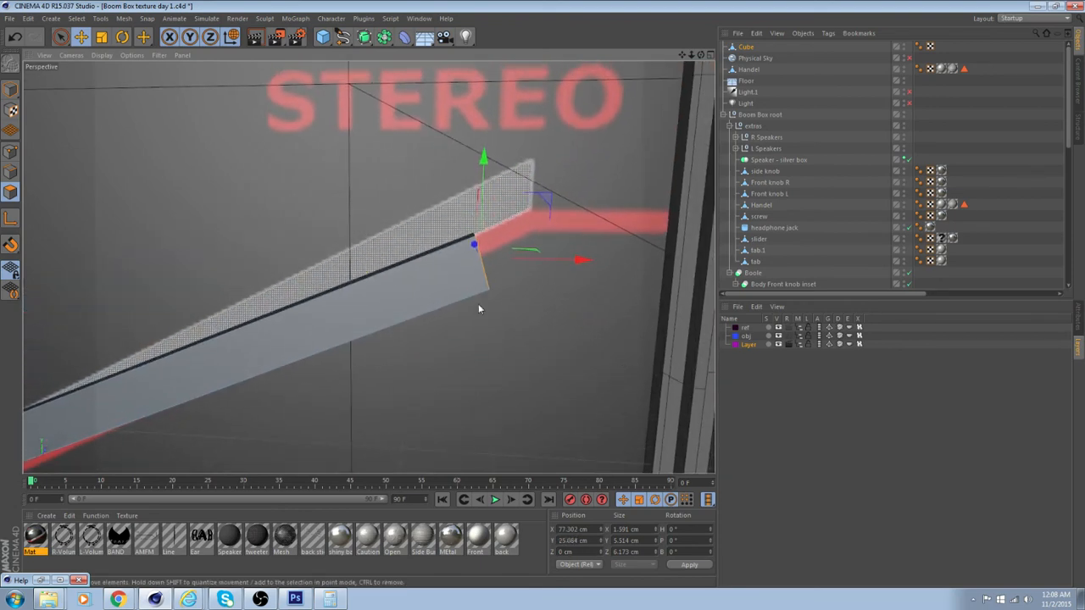
{"action": "left_click_drag", "start_coordinate": [485, 161], "coordinate": [477, 106]}
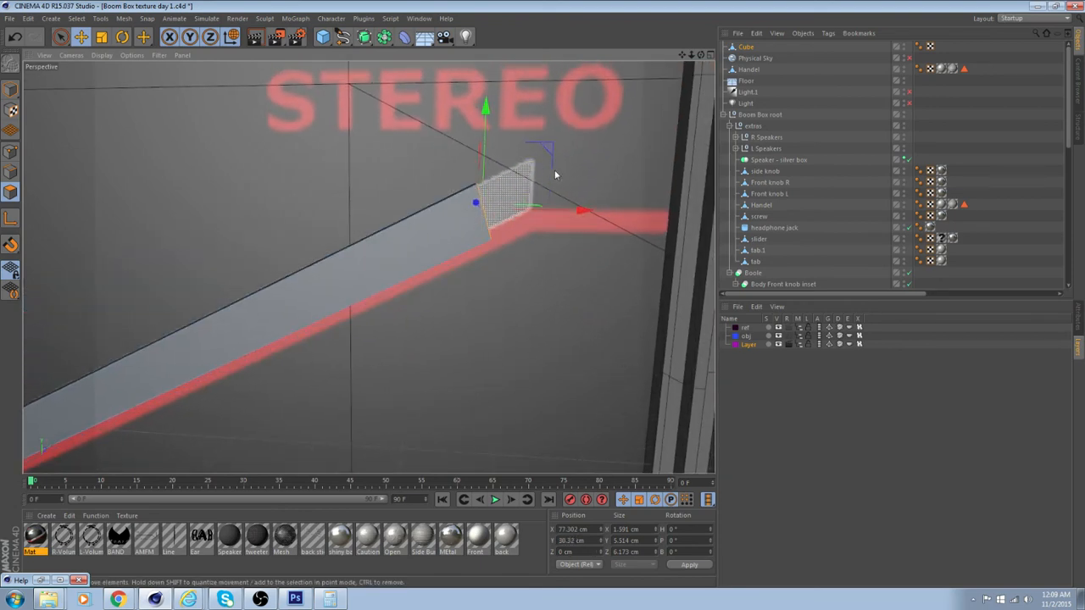
{"action": "left_click_drag", "start_coordinate": [588, 210], "coordinate": [561, 144]}
{"action": "left_click_drag", "start_coordinate": [540, 106], "coordinate": [533, 81]}
Delete the front polygon covering the diagonal section of the box
{"action": "left_click_drag", "start_coordinate": [484, 184], "coordinate": [412, 198], "text": "alt"}
{"action": "middle_click_drag", "start_coordinate": [101, 398], "coordinate": [250, 322], "text": "alt"}
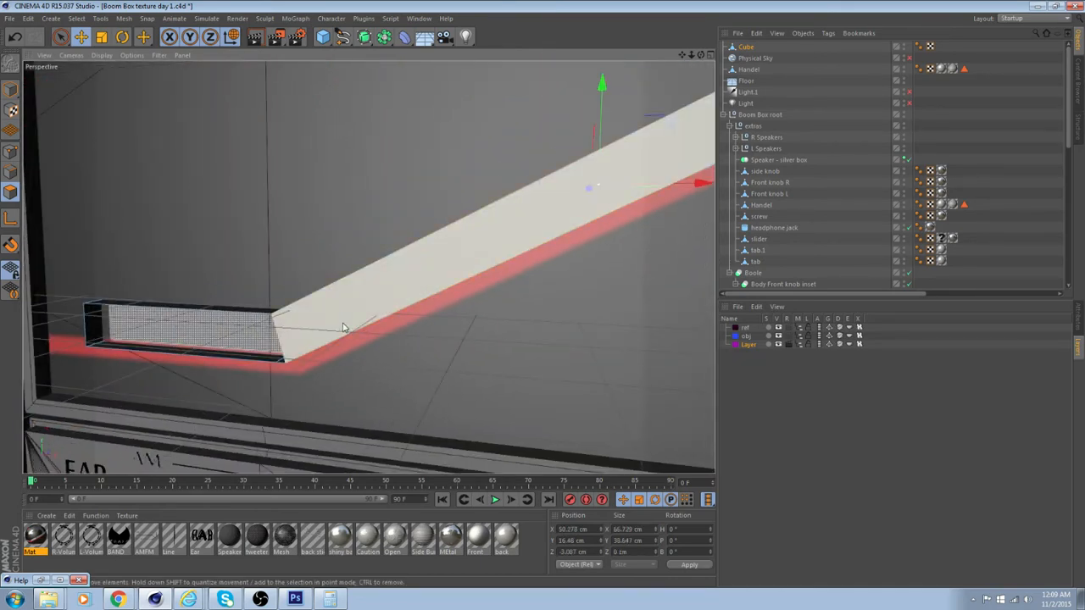
{"action": "key", "text": "Delete"}
Move the lower edge of the diagonal's far end to about X 82.5 cm and Y 30.3 cm in edge mode, squaring the end
{"action": "middle_click_drag", "start_coordinate": [436, 297], "coordinate": [39, 371], "text": "alt"}
{"action": "scroll", "coordinate": [399, 211], "scroll_direction": "up", "scroll_amount": 5}
{"action": "left_click_drag", "start_coordinate": [405, 190], "coordinate": [219, 190], "text": "alt"}
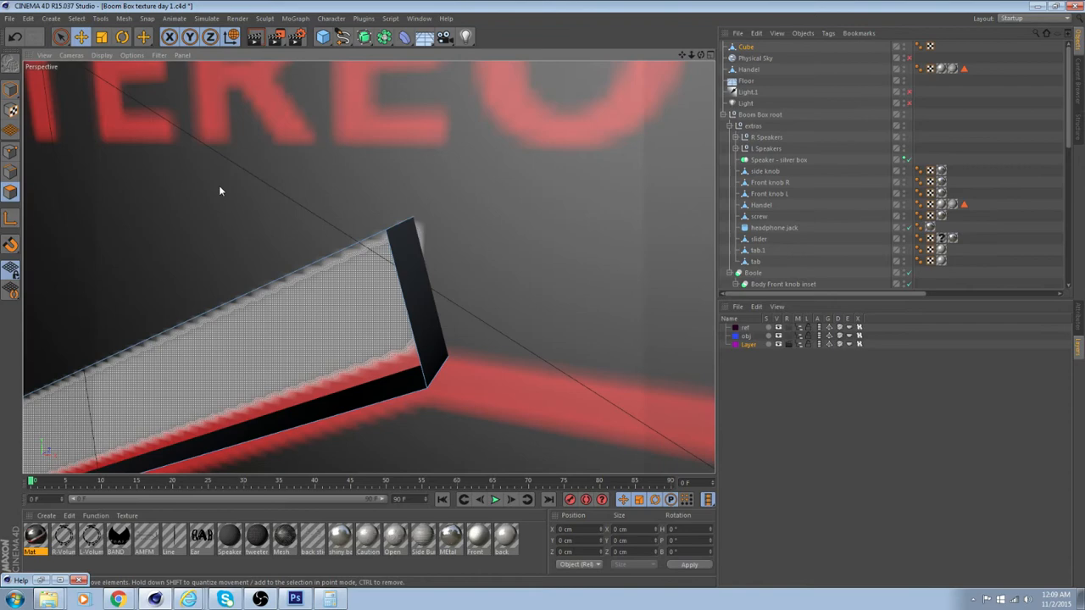
{"action": "left_click", "coordinate": [10, 171]}
{"action": "left_click_drag", "start_coordinate": [477, 212], "coordinate": [536, 213]}
{"action": "scroll", "coordinate": [562, 217], "scroll_direction": "up", "scroll_amount": 2}
{"action": "left_click_drag", "start_coordinate": [589, 341], "coordinate": [396, 339], "text": "alt"}
{"action": "left_click", "coordinate": [216, 257]}
{"action": "left_click_drag", "start_coordinate": [250, 336], "coordinate": [417, 320], "text": "alt"}
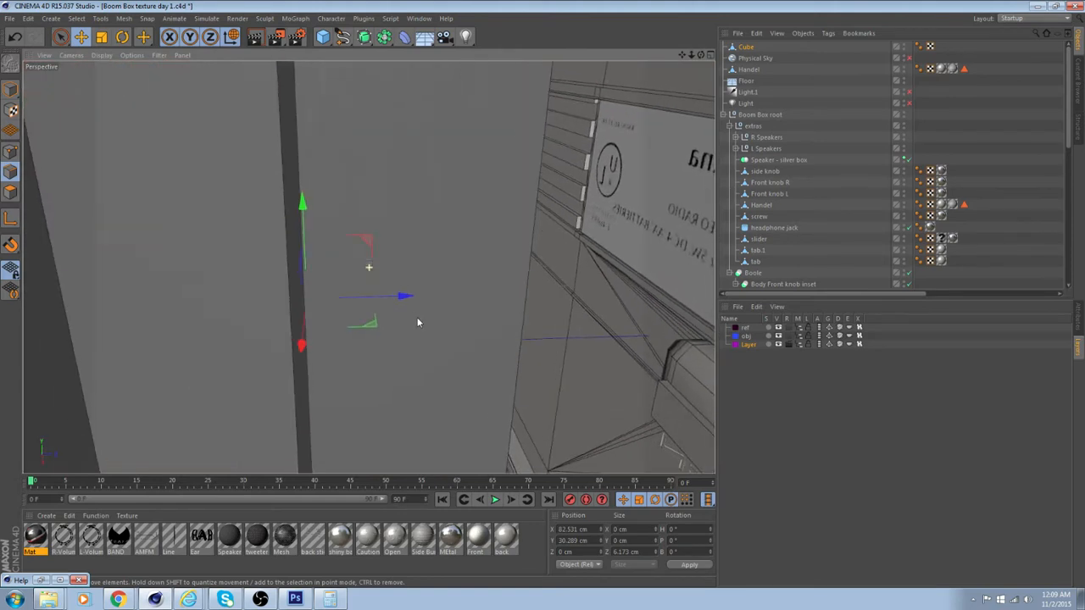
Scale the whole box's depth on Z to about 3.8 cm in model mode
{"action": "left_click", "coordinate": [98, 39]}
{"action": "left_click_drag", "start_coordinate": [356, 221], "coordinate": [202, 264], "text": "alt"}
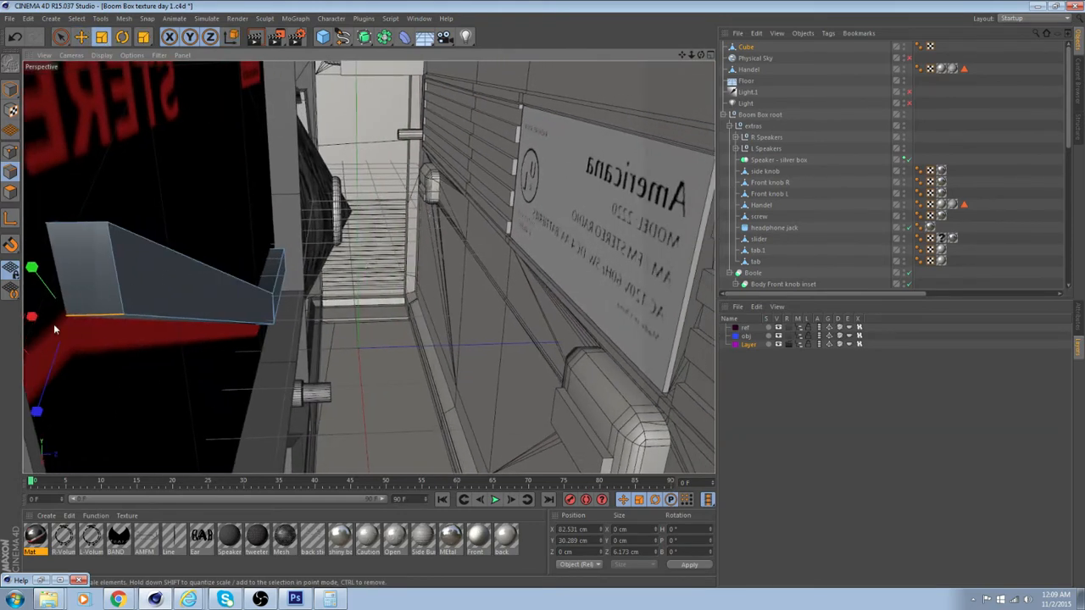
{"action": "left_click_drag", "start_coordinate": [53, 328], "coordinate": [437, 363], "text": "alt"}
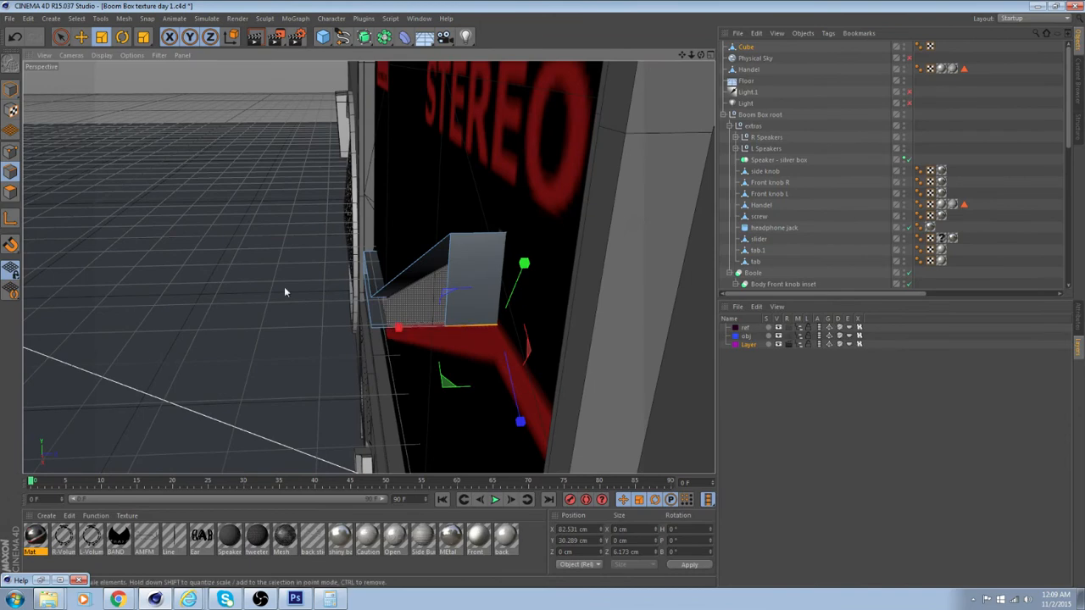
{"action": "left_click", "coordinate": [11, 89]}
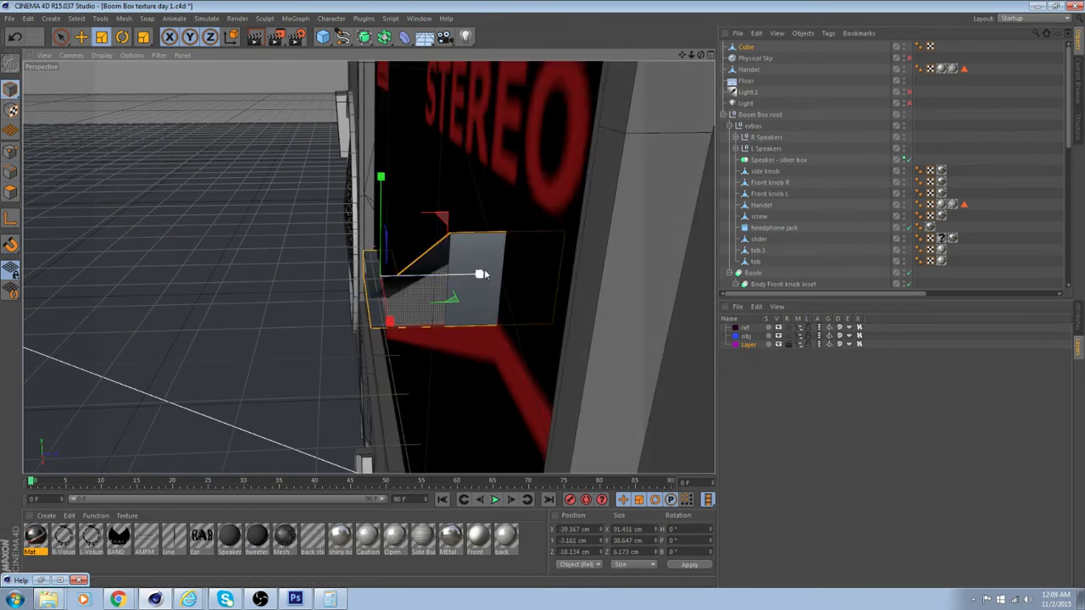
{"action": "left_click_drag", "start_coordinate": [477, 273], "coordinate": [501, 290]}
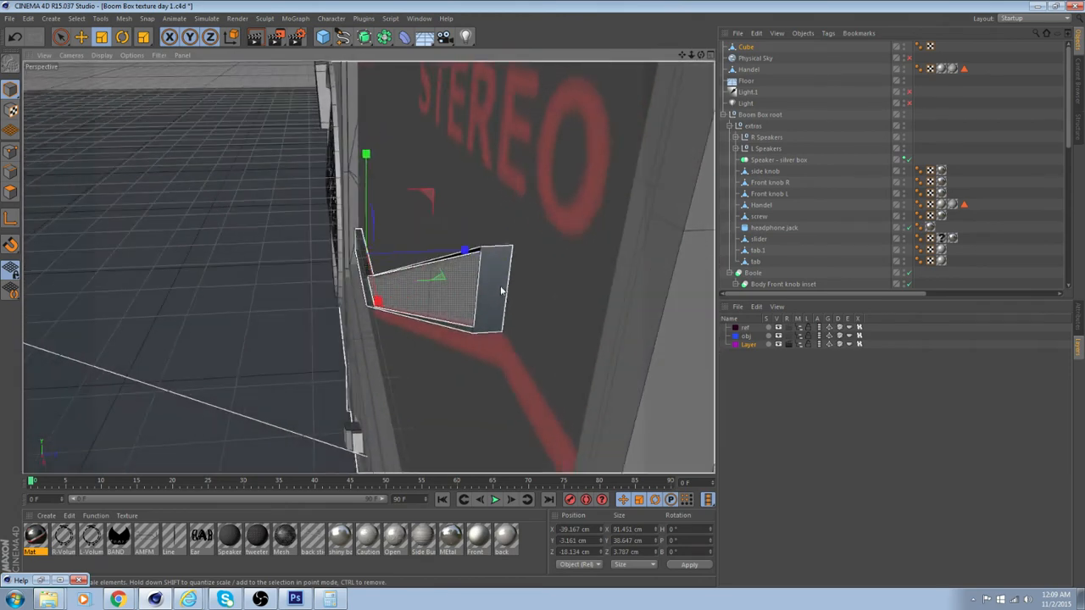
Move the box back into the sticker panel to about -16.0 cm on Z and apply the back material to it
{"action": "left_click", "coordinate": [81, 39]}
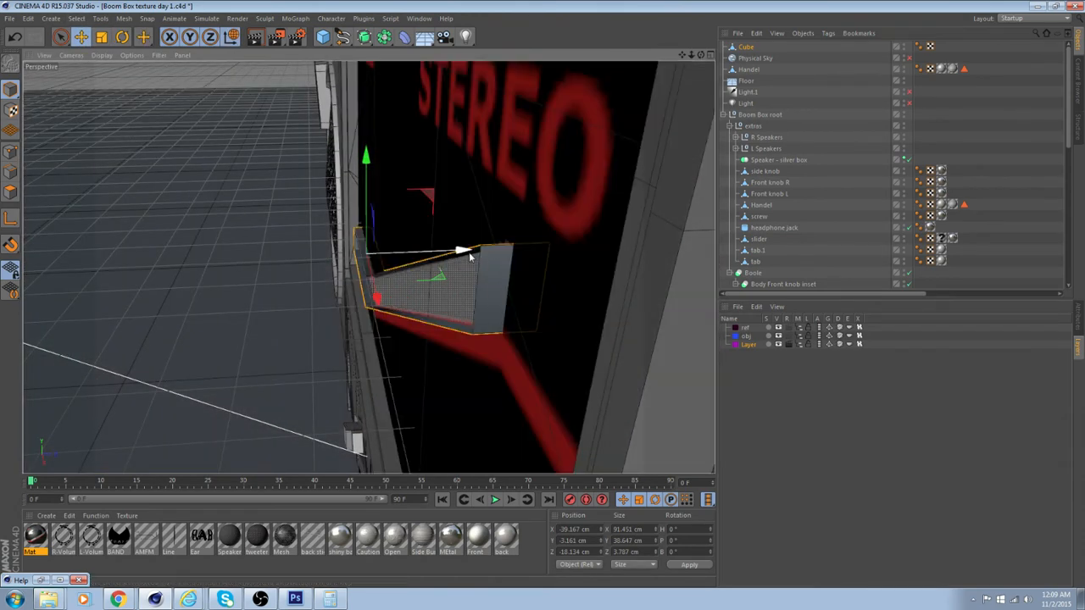
{"action": "left_click_drag", "start_coordinate": [466, 251], "coordinate": [368, 266]}
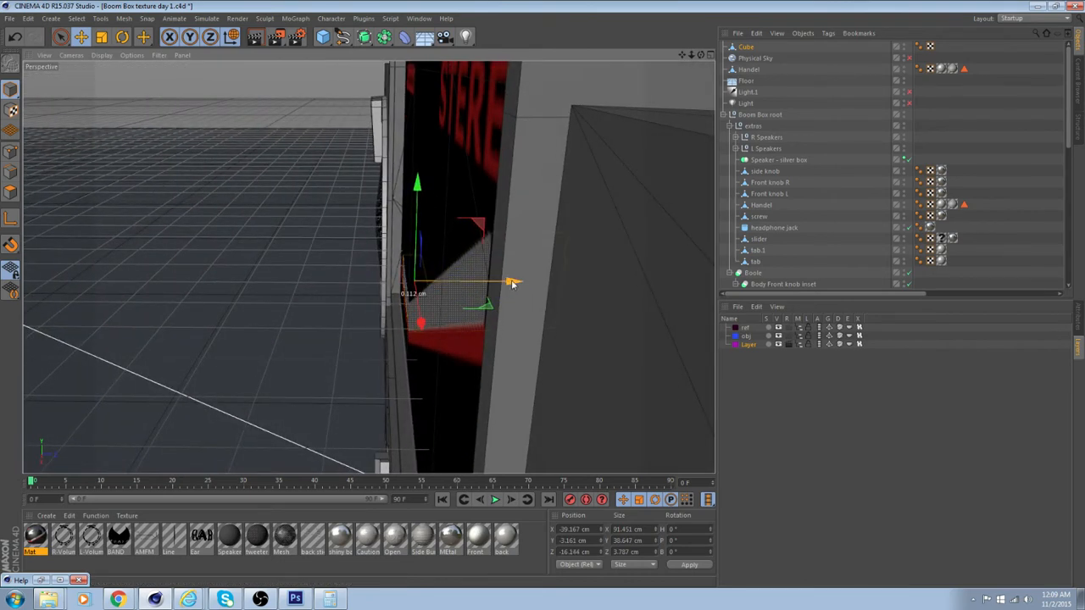
{"action": "left_click_drag", "start_coordinate": [479, 282], "coordinate": [540, 196], "text": "alt"}
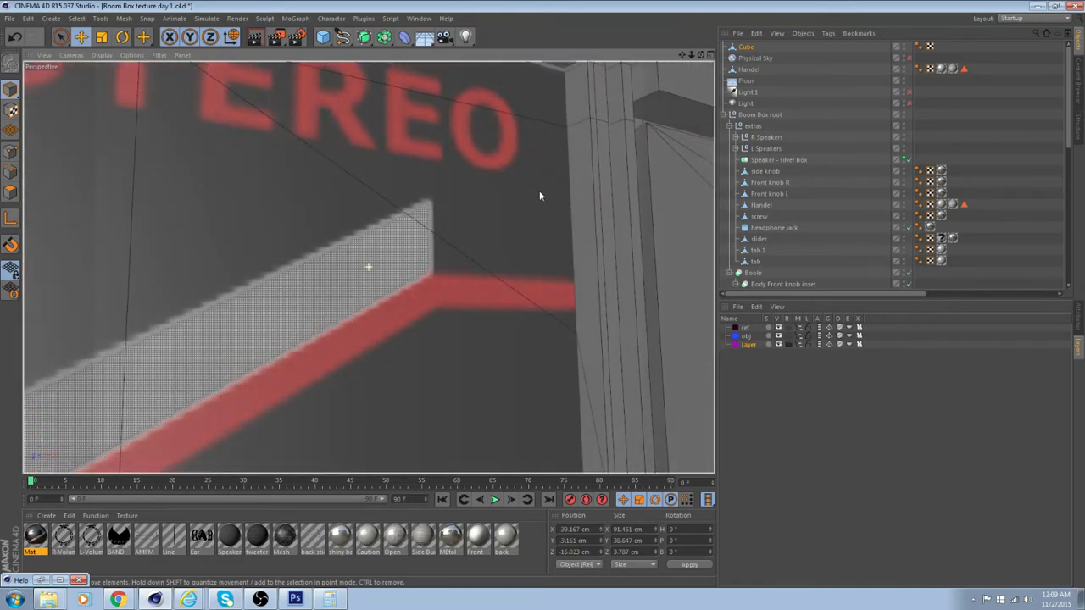
{"action": "left_click_drag", "start_coordinate": [415, 247], "coordinate": [612, 203], "text": "alt"}
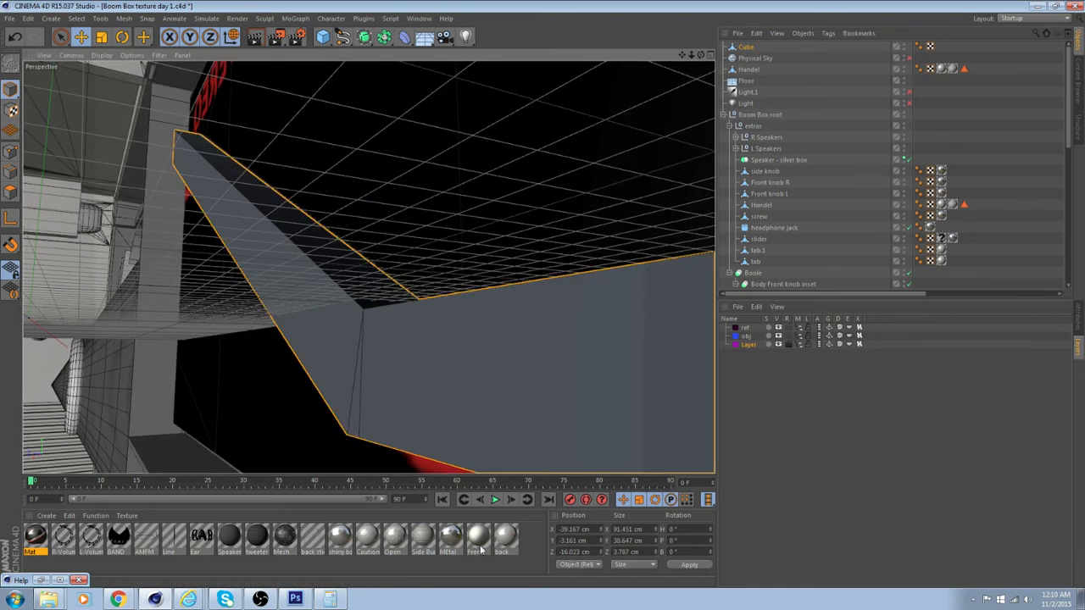
{"action": "left_click_drag", "start_coordinate": [480, 550], "coordinate": [341, 398]}
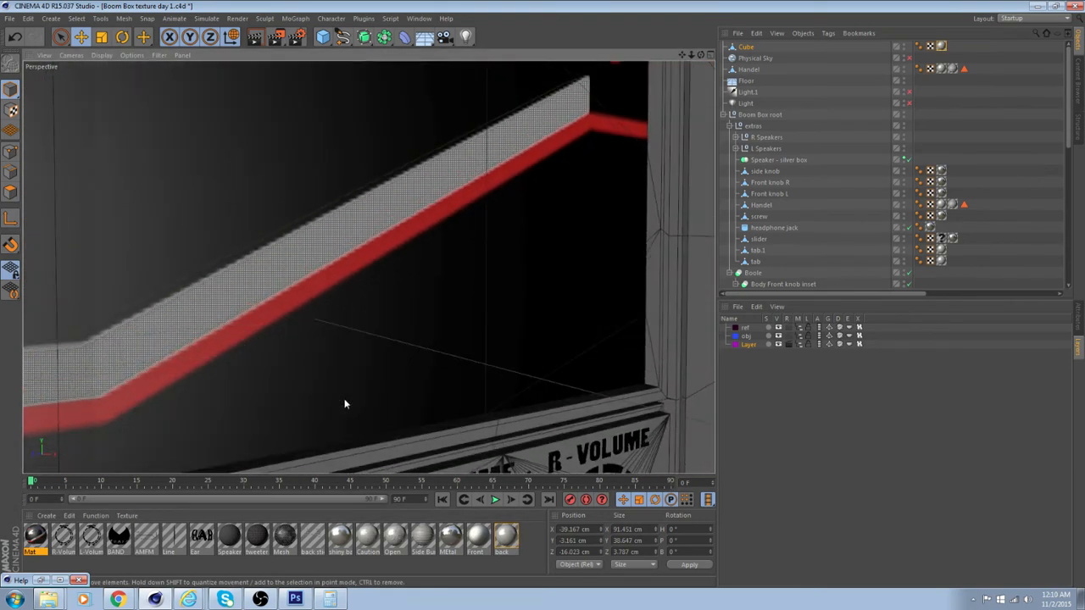
Add a Capsule primitive to the scene
{"action": "right_click_drag", "start_coordinate": [341, 398], "coordinate": [391, 397], "text": "alt"}
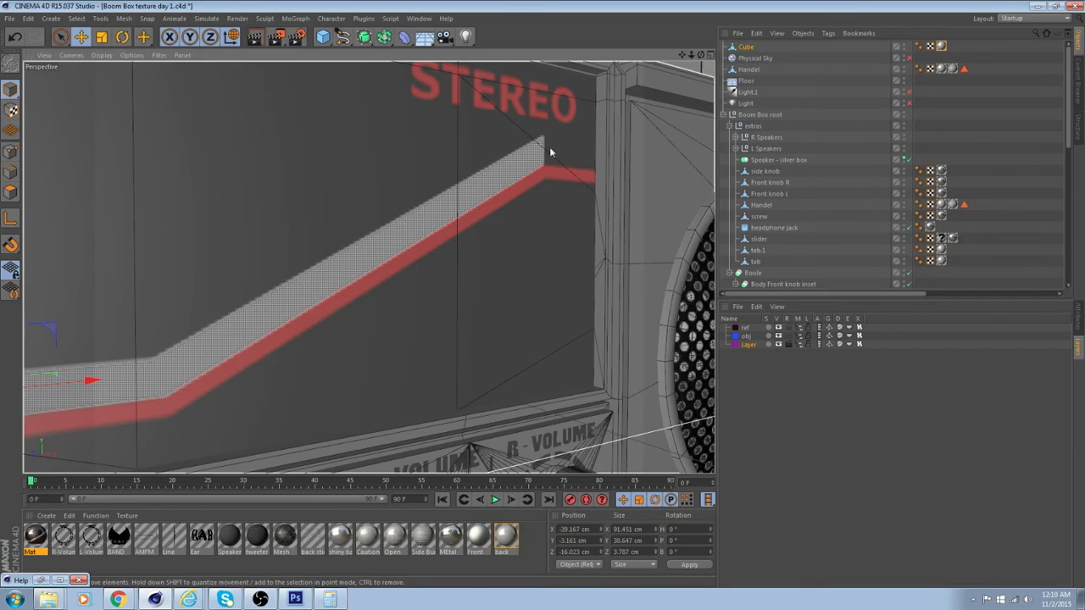
{"action": "middle_click_drag", "start_coordinate": [391, 252], "coordinate": [496, 244], "text": "alt"}
{"action": "mouse_move", "coordinate": [368, 266]}
{"action": "left_mouse_down", "text": "alt"}
{"action": "mouse_move", "coordinate": [405, 240]}
{"action": "mouse_move", "coordinate": [586, 221]}
{"action": "mouse_move", "coordinate": [664, 238]}
{"action": "mouse_move", "coordinate": [449, 237]}
{"action": "left_mouse_up", "text": "alt"}
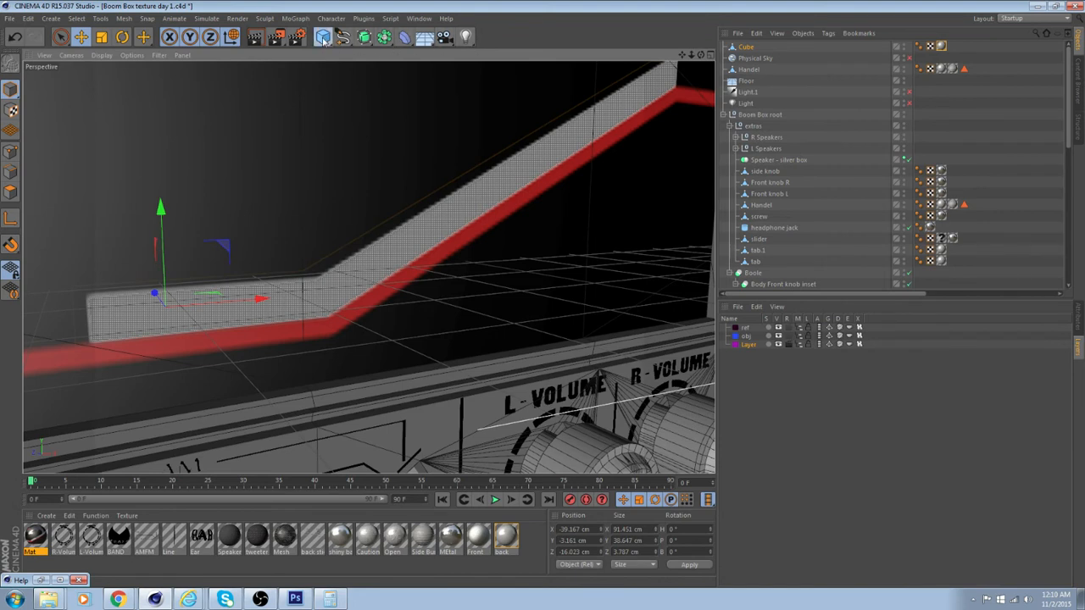
{"action": "left_click", "coordinate": [324, 40]}
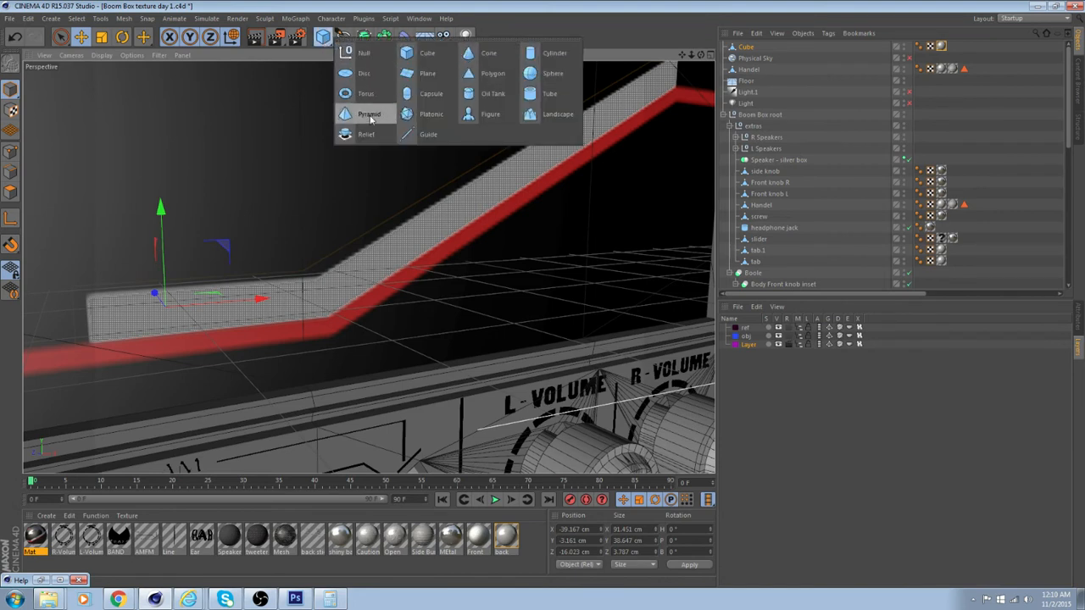
{"action": "left_click", "coordinate": [418, 92]}
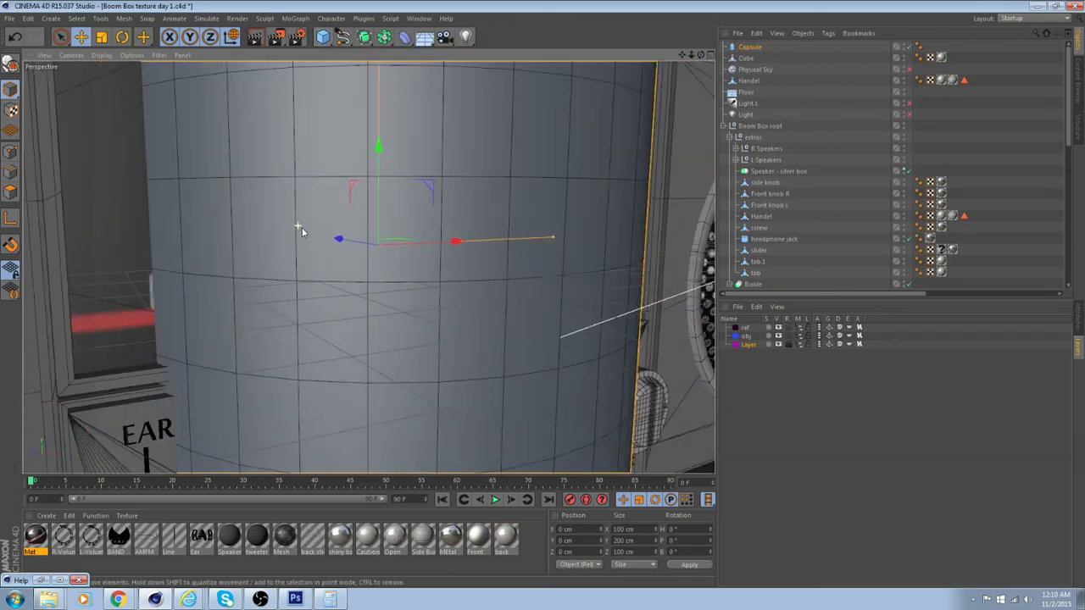
{"action": "scroll", "coordinate": [336, 204], "scroll_direction": "down", "scroll_amount": 4}
{"action": "scroll", "coordinate": [814, 281], "scroll_direction": "down", "scroll_amount": 10}
{"action": "scroll", "coordinate": [458, 257], "scroll_direction": "down", "scroll_amount": 2}
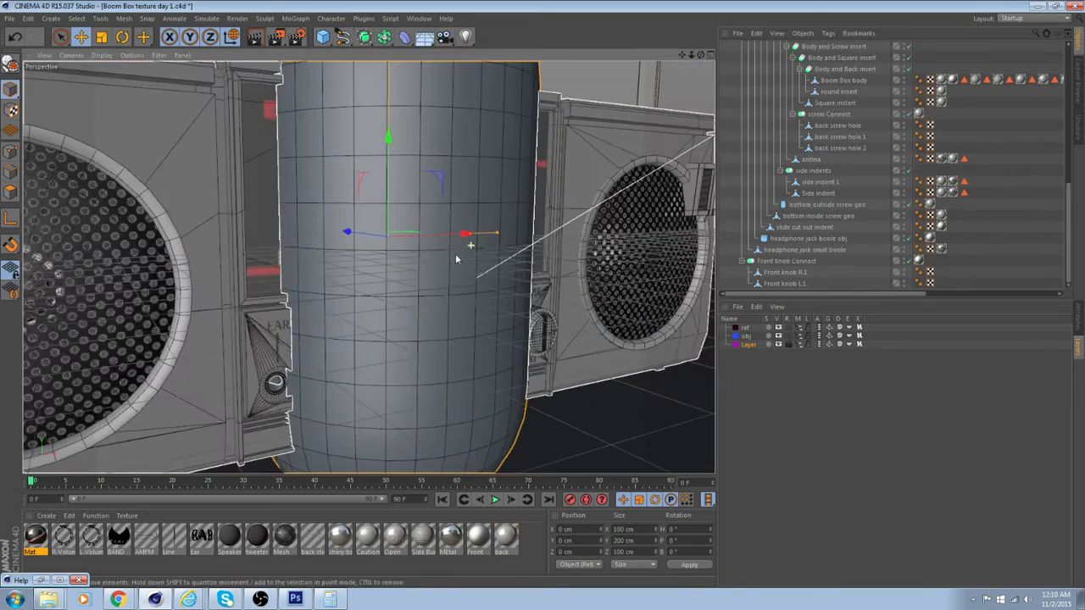
{"action": "scroll", "coordinate": [457, 261], "scroll_direction": "down", "scroll_amount": 3}
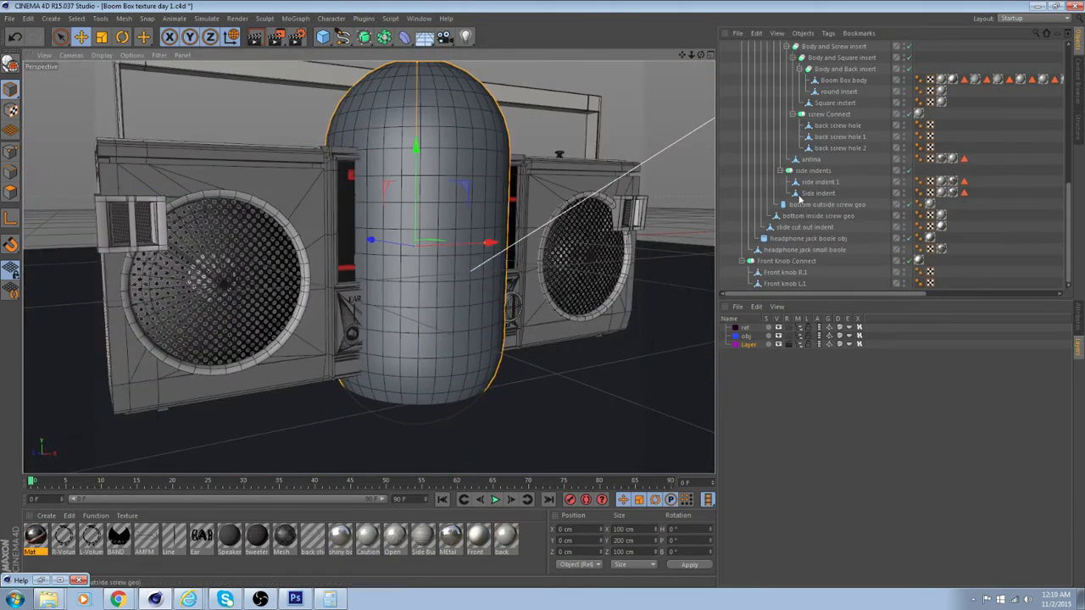
{"action": "scroll", "coordinate": [818, 149], "scroll_direction": "up", "scroll_amount": 10}
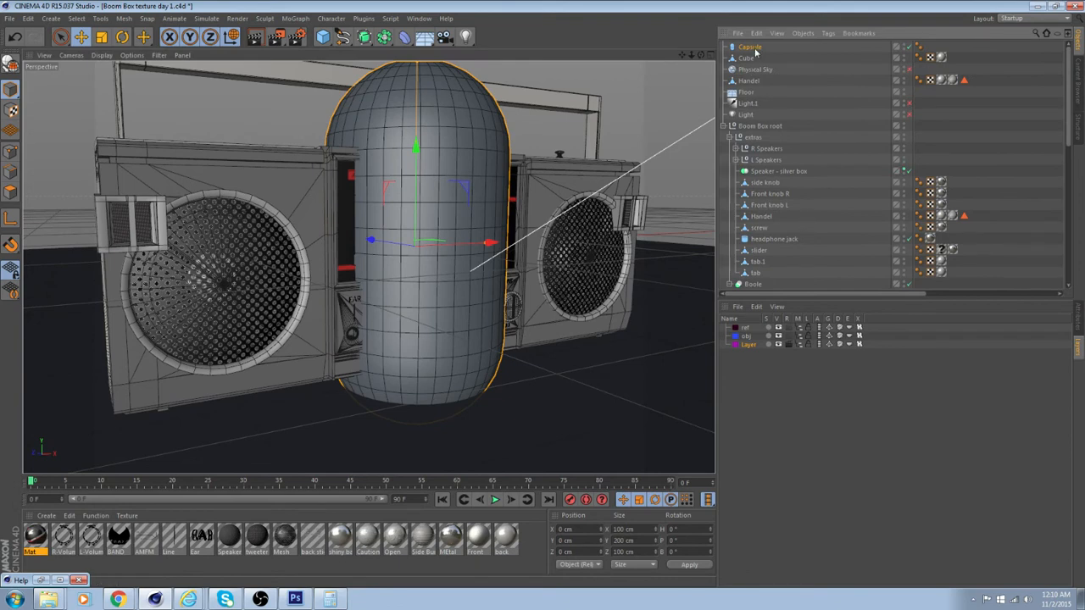
Set the capsule's height segments to 1 and cap segments to 4, and make it an editable polygon object
{"action": "left_click", "coordinate": [1076, 319]}
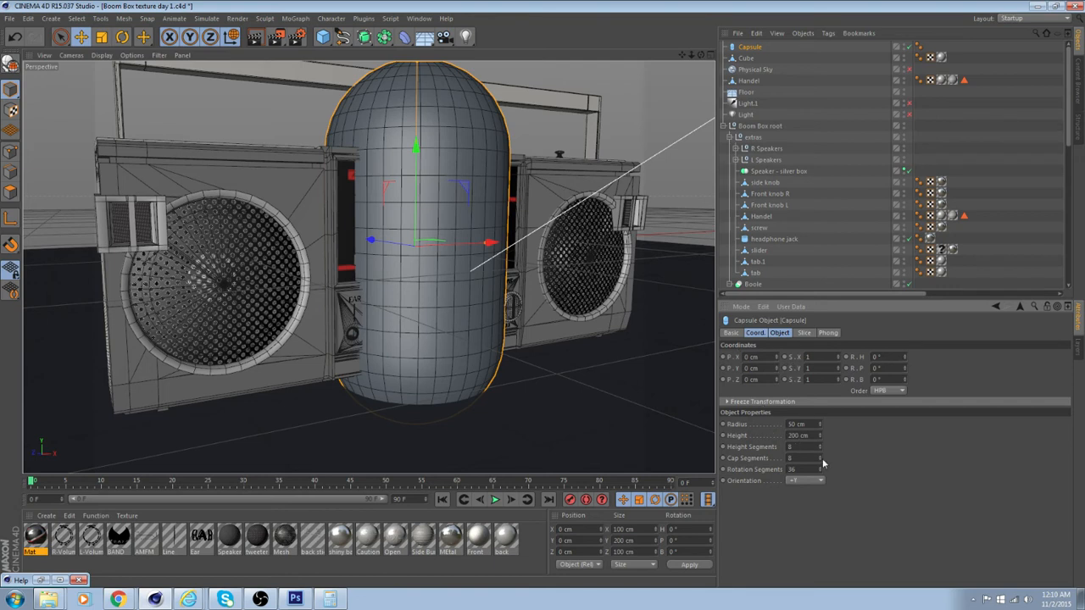
{"action": "mouse_move", "coordinate": [820, 454]}
{"action": "left_mouse_down"}
{"action": "mouse_move", "coordinate": [819, 468]}
{"action": "mouse_move", "coordinate": [819, 455]}
{"action": "left_mouse_up"}
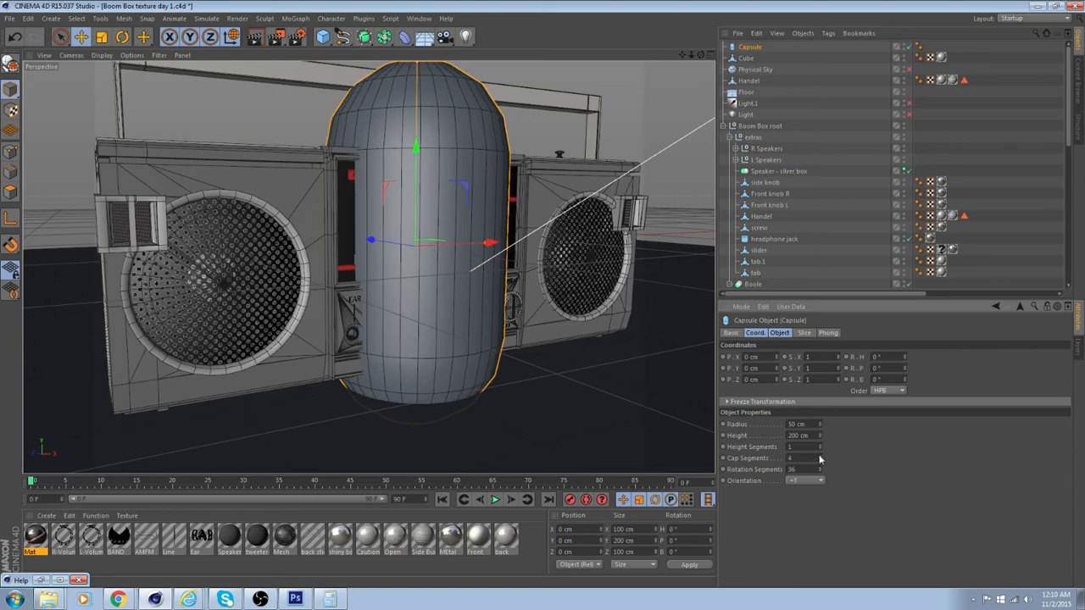
{"action": "left_click", "coordinate": [8, 66]}
Rotate the capsule to 90° pitch so its rounded end faces out of the boom box front
{"action": "key", "text": "t"}
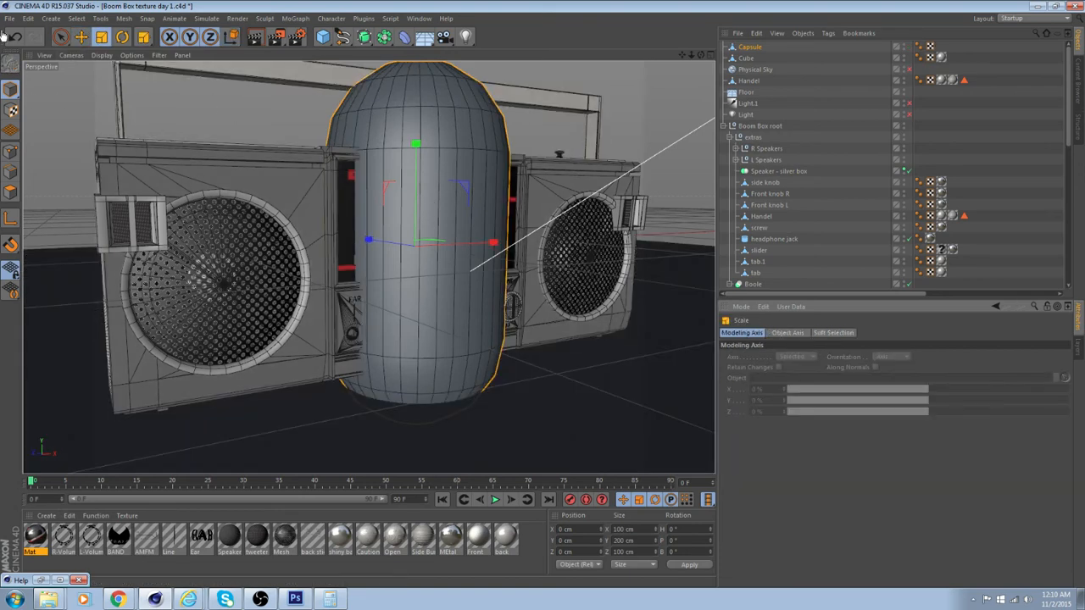
{"action": "key", "text": "r"}
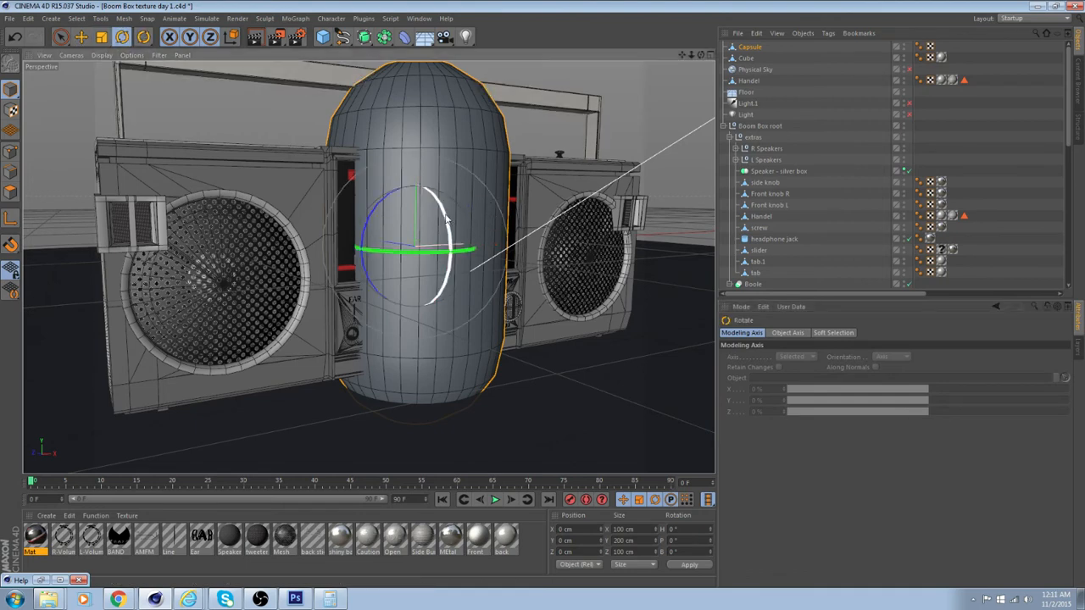
{"action": "left_click_drag", "start_coordinate": [462, 219], "coordinate": [467, 362]}
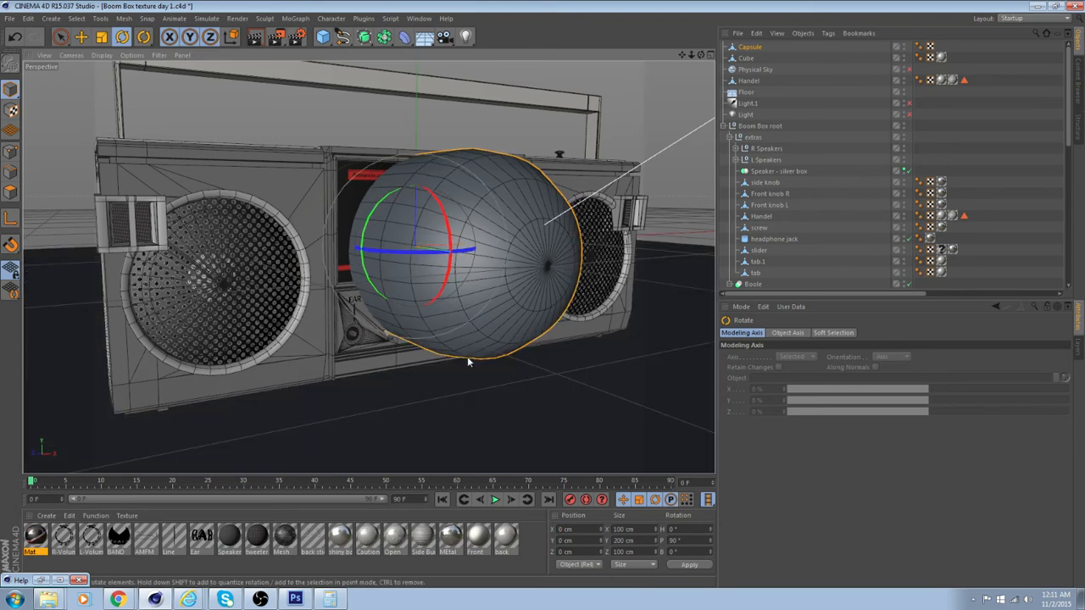
Scale the capsule down uniformly to about 5.8 cm in diameter and 11.7 cm in length
{"action": "left_click", "coordinate": [101, 37]}
{"action": "left_click_drag", "start_coordinate": [491, 200], "coordinate": [479, 215], "text": "alt"}
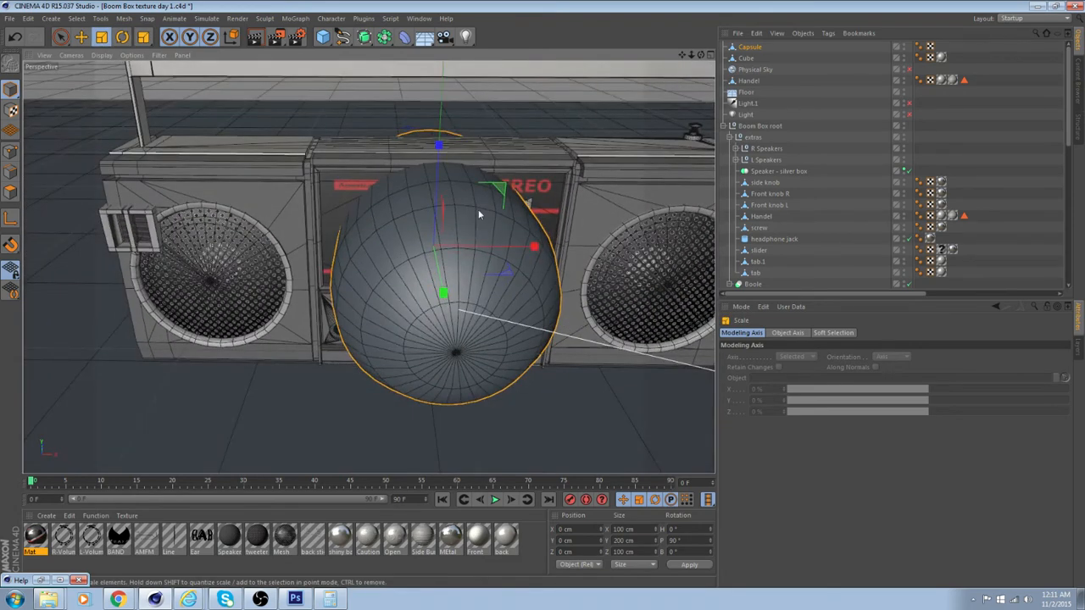
{"action": "left_click_drag", "start_coordinate": [378, 261], "coordinate": [434, 232]}
{"action": "scroll", "coordinate": [629, 194], "scroll_direction": "up", "scroll_amount": 2}
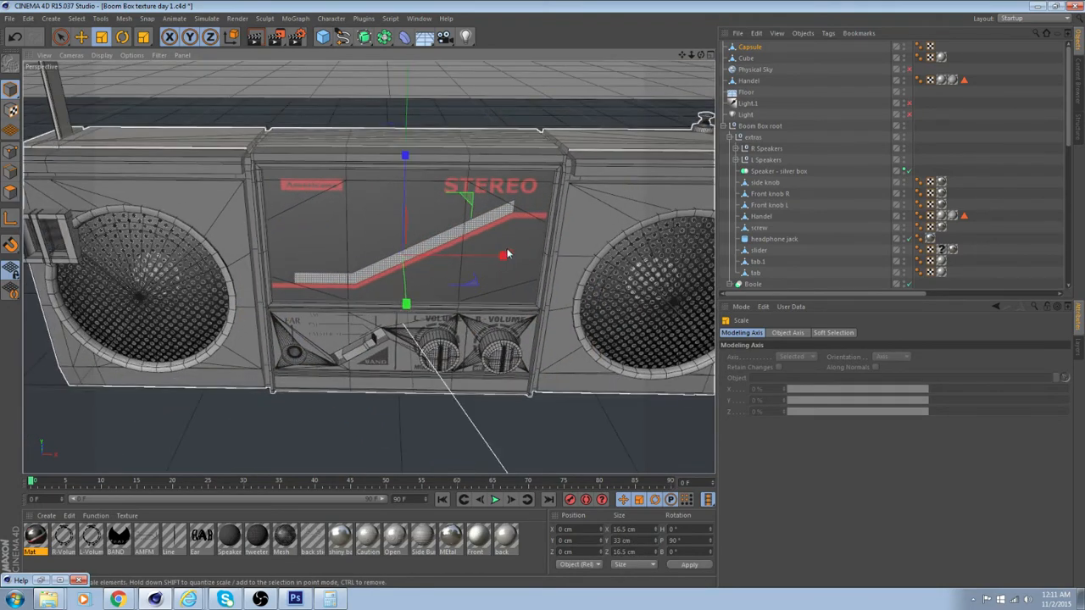
{"action": "left_click_drag", "start_coordinate": [510, 254], "coordinate": [610, 171], "text": "alt"}
{"action": "scroll", "coordinate": [441, 256], "scroll_direction": "up", "scroll_amount": 3}
{"action": "scroll", "coordinate": [441, 241], "scroll_direction": "up", "scroll_amount": 2}
{"action": "left_click_drag", "start_coordinate": [486, 197], "coordinate": [221, 349], "text": "alt"}
{"action": "scroll", "coordinate": [412, 175], "scroll_direction": "up", "scroll_amount": 3}
{"action": "scroll", "coordinate": [440, 280], "scroll_direction": "up", "scroll_amount": 4}
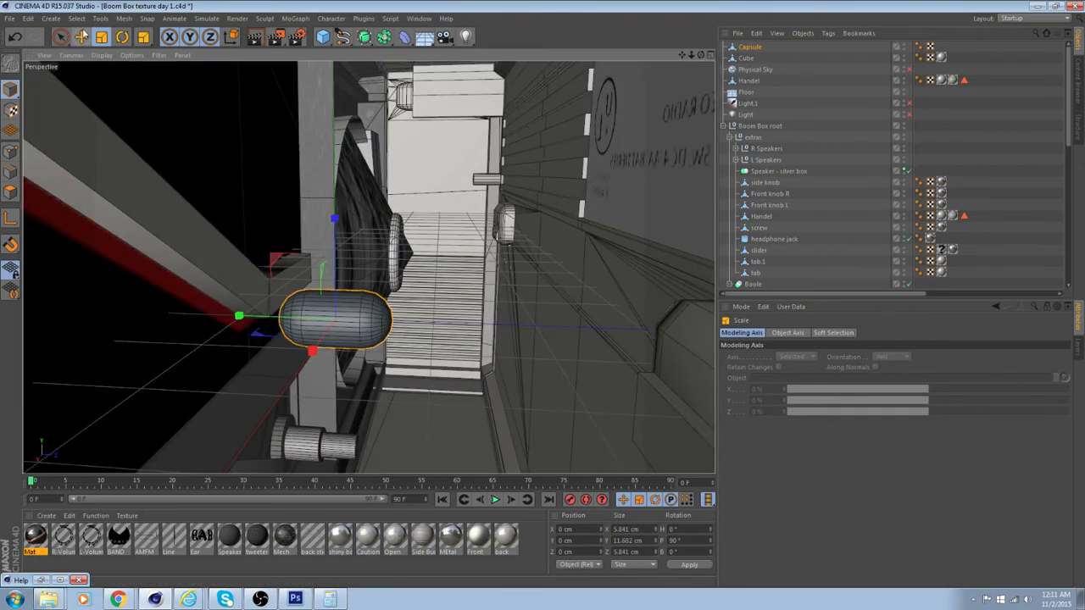
Move the capsule to the dotted band box, at about X -39.3, Y -3.0 and Z -12.4 cm
{"action": "left_click", "coordinate": [81, 37]}
{"action": "left_click_drag", "start_coordinate": [315, 348], "coordinate": [355, 293]}
{"action": "left_click_drag", "start_coordinate": [467, 278], "coordinate": [393, 276]}
{"action": "left_click_drag", "start_coordinate": [300, 169], "coordinate": [296, 190]}
{"action": "left_click", "coordinate": [260, 316]}
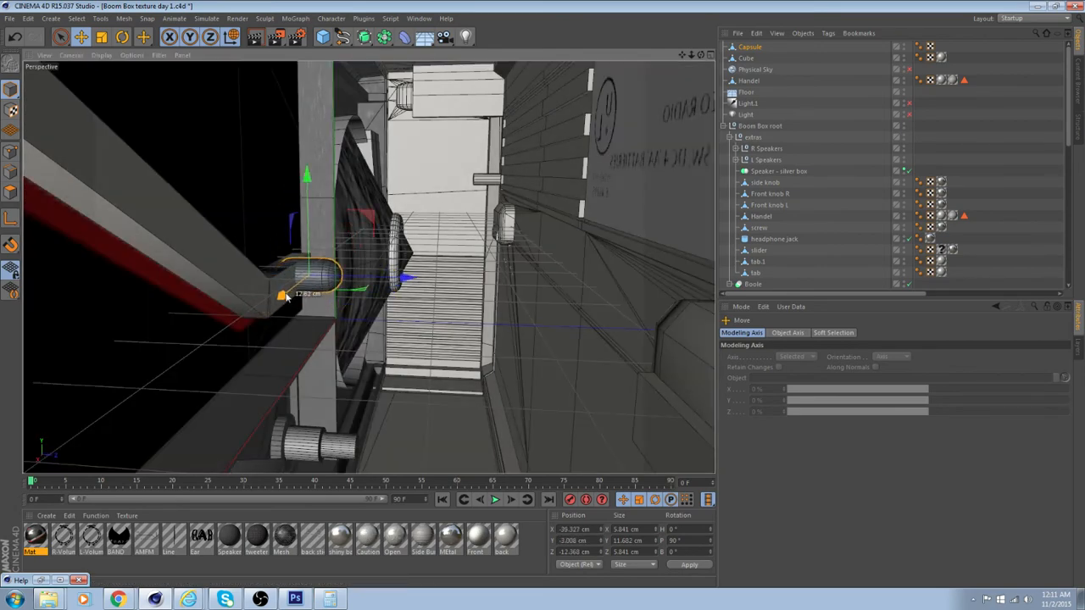
Move the capsule toward the end of the box's horizontal section, to about X -44.8 and Y -3.7 cm
{"action": "left_click_drag", "start_coordinate": [367, 266], "coordinate": [291, 251], "text": "alt"}
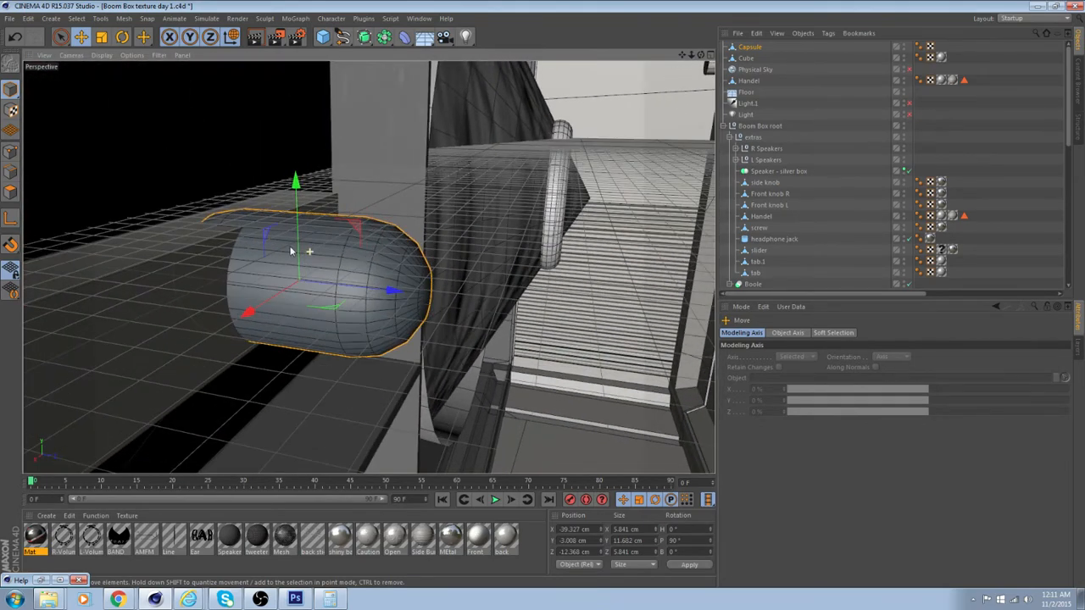
{"action": "left_click_drag", "start_coordinate": [154, 293], "coordinate": [233, 145], "text": "alt"}
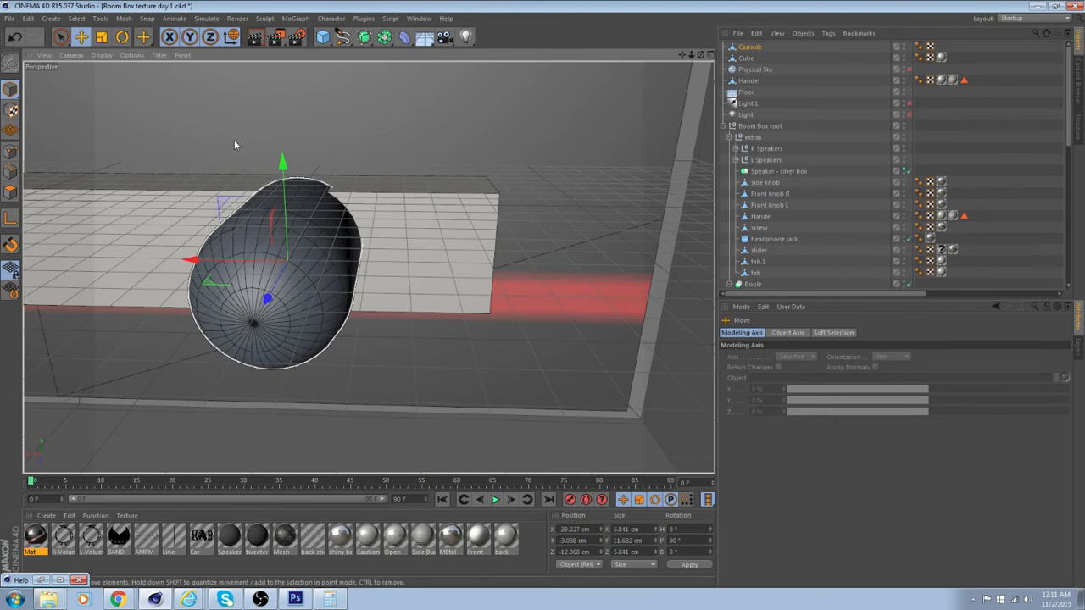
{"action": "mouse_move", "coordinate": [283, 161]}
{"action": "left_mouse_down"}
{"action": "mouse_move", "coordinate": [281, 193]}
{"action": "mouse_move", "coordinate": [283, 180]}
{"action": "left_mouse_up"}
{"action": "left_click_drag", "start_coordinate": [193, 277], "coordinate": [320, 268]}
Scale the capsule to about 3.0 cm in diameter and 6.1 cm in length, and shift it to about -12.8 cm on Z
{"action": "left_click", "coordinate": [101, 36]}
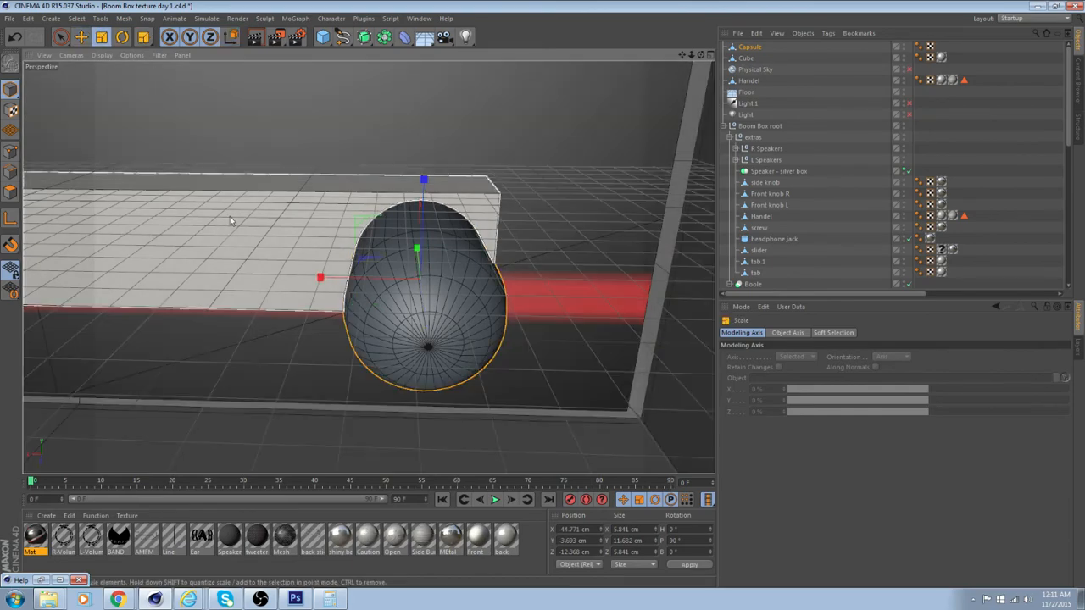
{"action": "left_click_drag", "start_coordinate": [232, 222], "coordinate": [134, 211]}
{"action": "left_click_drag", "start_coordinate": [10, 210], "coordinate": [2, 210]}
{"action": "left_click_drag", "start_coordinate": [660, 254], "coordinate": [559, 271], "text": "alt"}
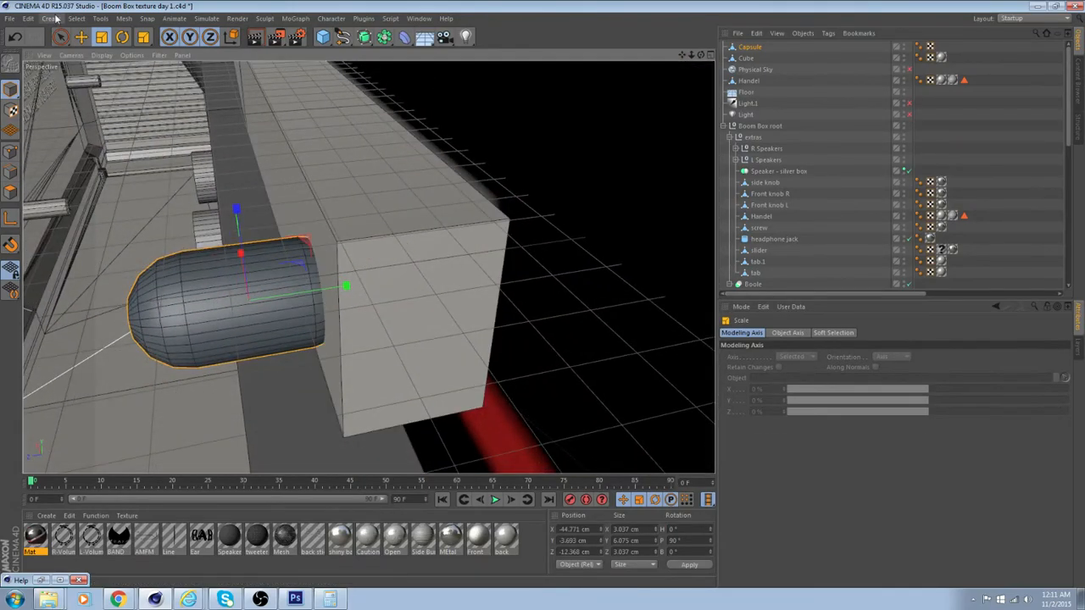
{"action": "key", "text": "e"}
{"action": "left_click_drag", "start_coordinate": [232, 289], "coordinate": [458, 204]}
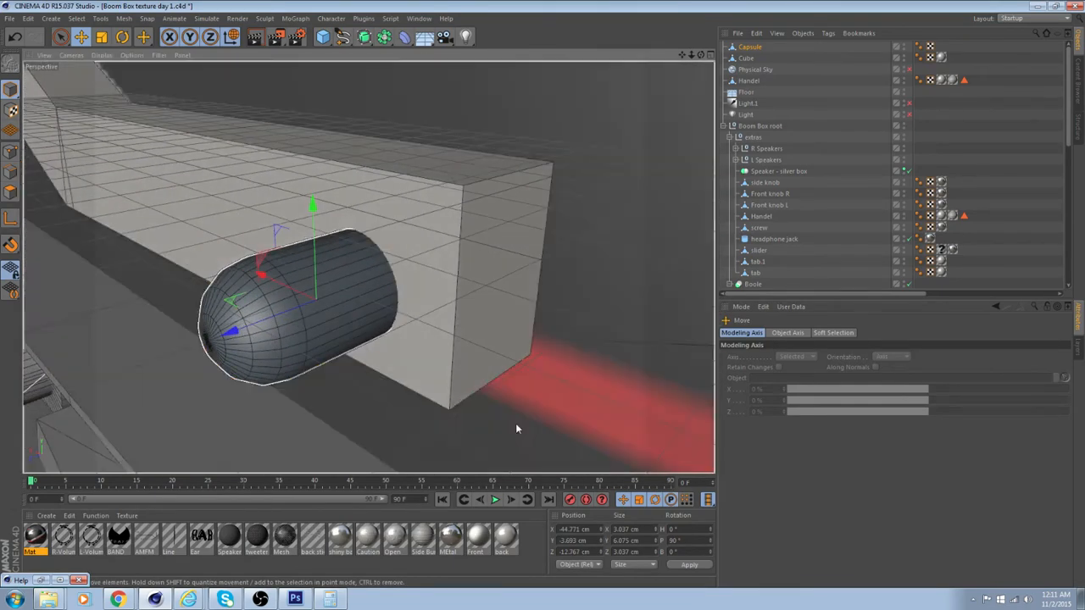
Create a new material and set its color to a dark red, RGB 153, 27, 27
{"action": "double_click", "coordinate": [532, 544]}
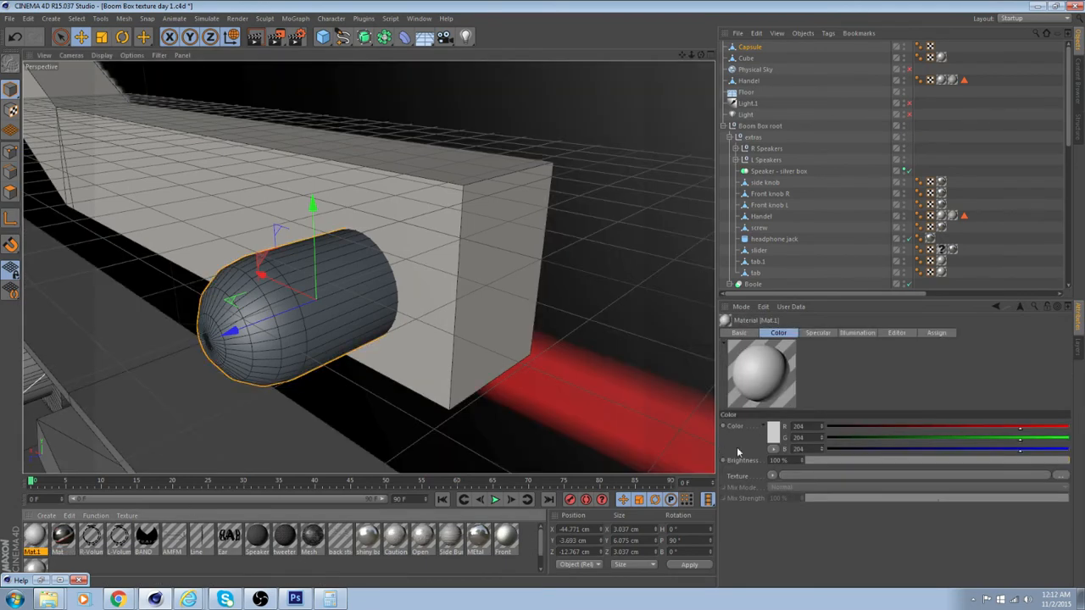
{"action": "left_click", "coordinate": [771, 433]}
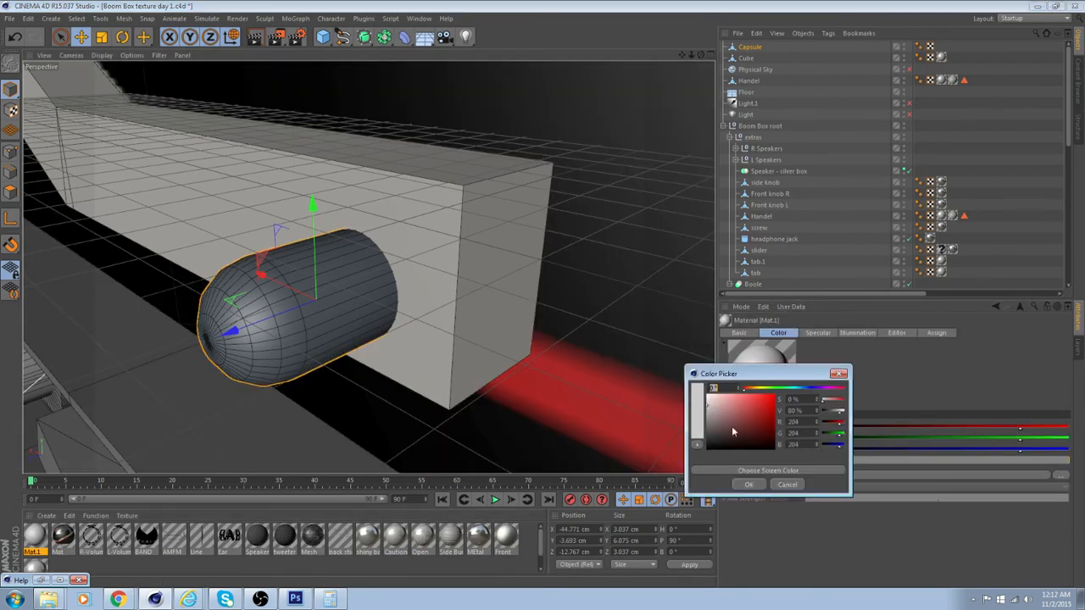
{"action": "left_click_drag", "start_coordinate": [733, 432], "coordinate": [763, 419]}
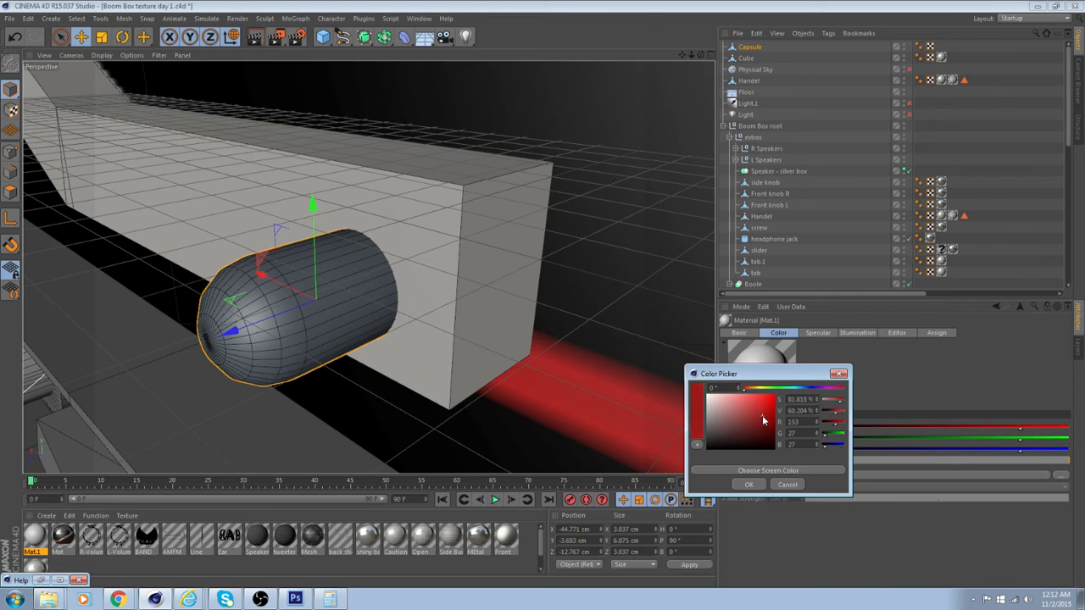
{"action": "left_click", "coordinate": [748, 484]}
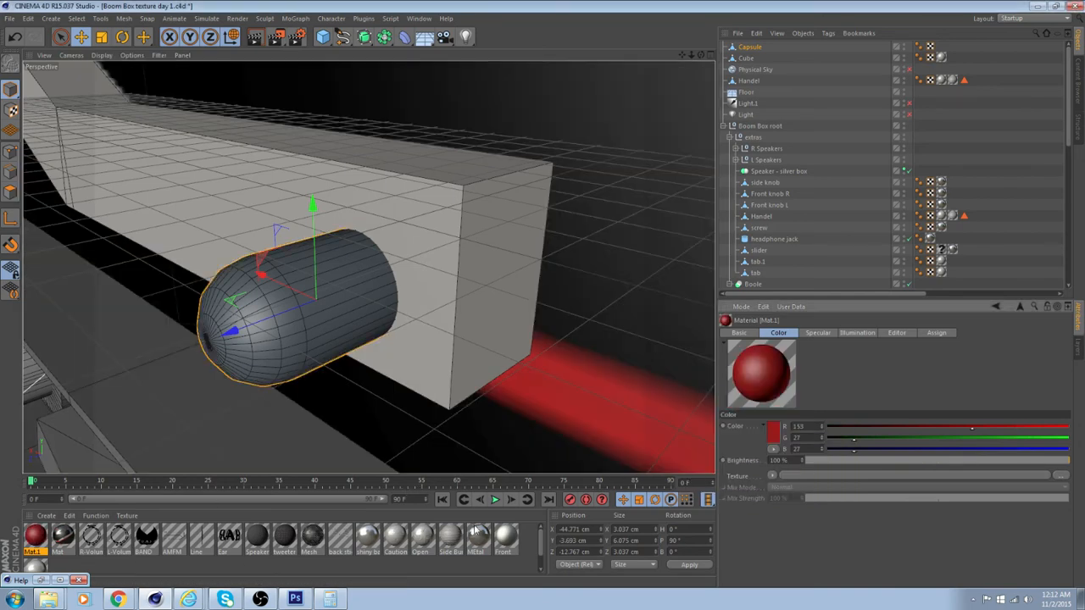
Rename the red material Red LED and enable its reflection at 15% brightness
{"action": "double_click", "coordinate": [34, 542]}
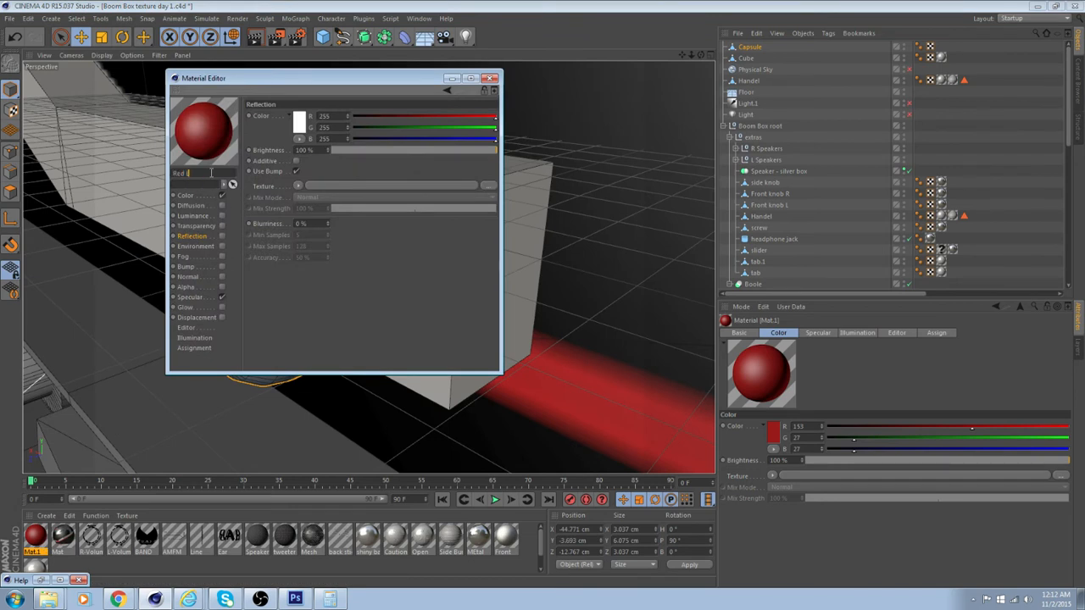
{"action": "left_click", "coordinate": [223, 237]}
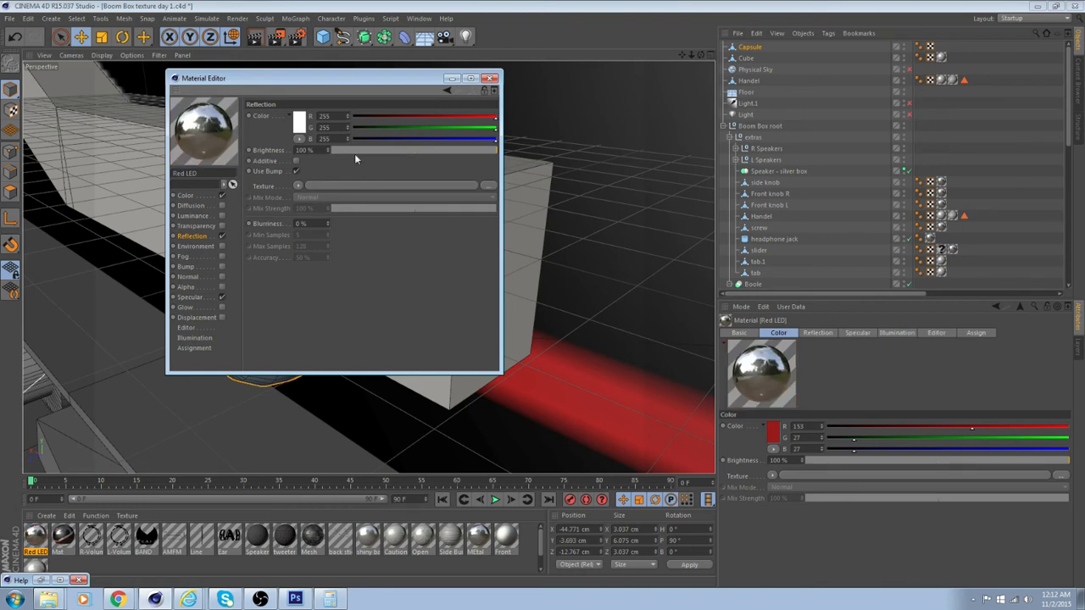
{"action": "mouse_move", "coordinate": [368, 150]}
{"action": "left_mouse_down"}
{"action": "mouse_move", "coordinate": [343, 148]}
{"action": "mouse_move", "coordinate": [357, 150]}
{"action": "left_mouse_up"}
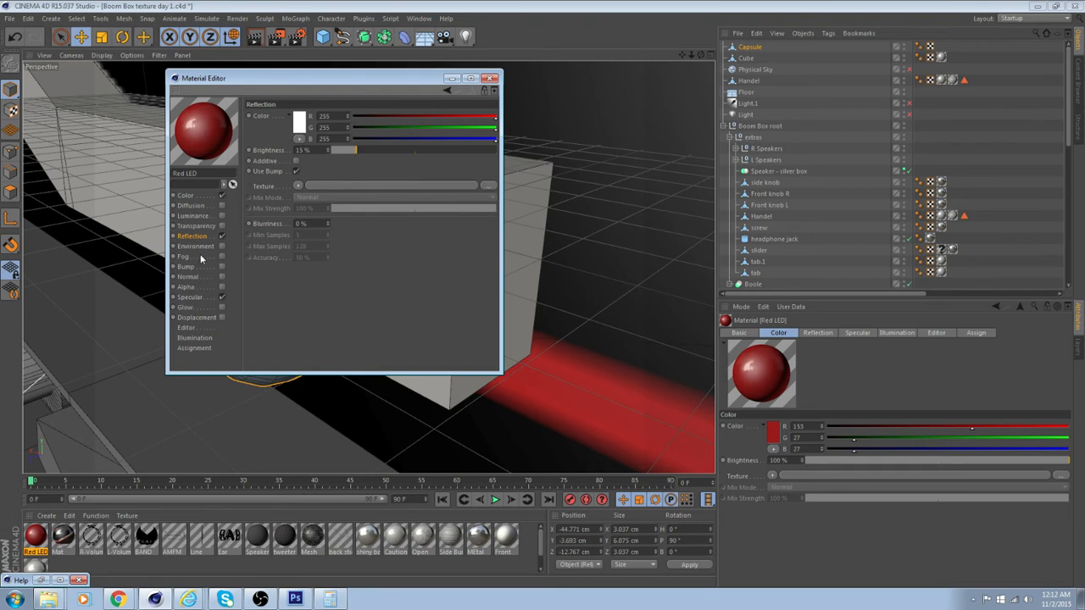
Enable transparency on the Red LED material and set its refraction to 1.5, consulting the Help's table of useful refraction values
{"action": "left_click", "coordinate": [222, 226]}
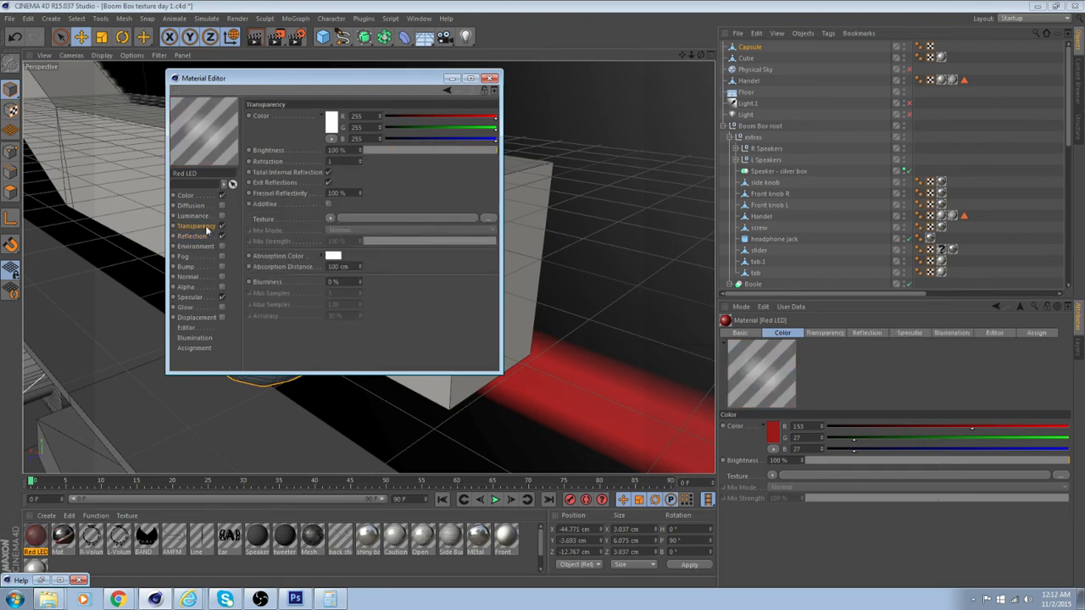
{"action": "right_click", "coordinate": [298, 165]}
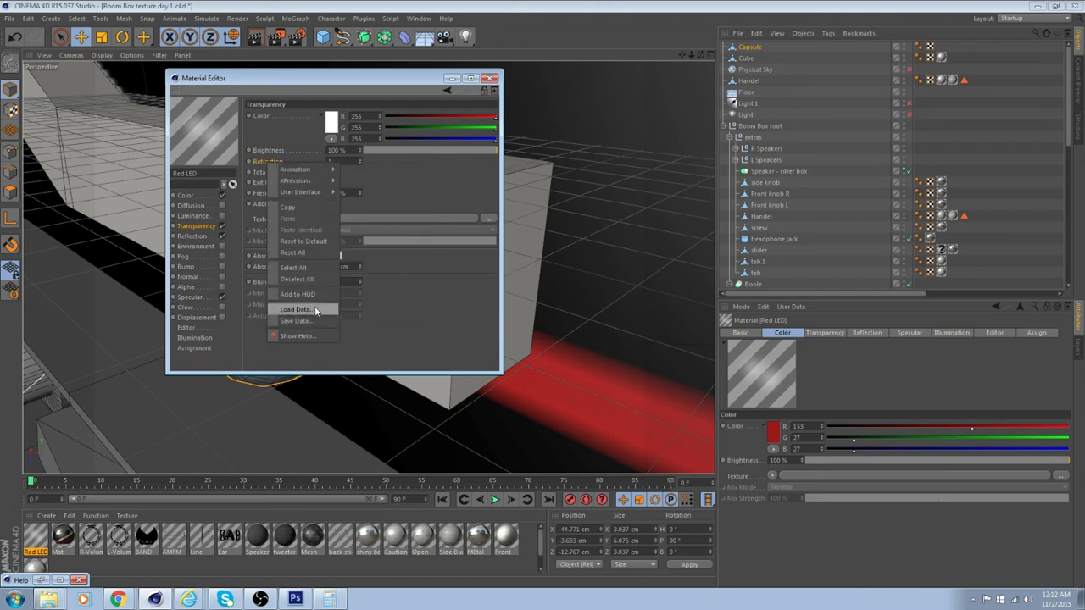
{"action": "left_click", "coordinate": [301, 336]}
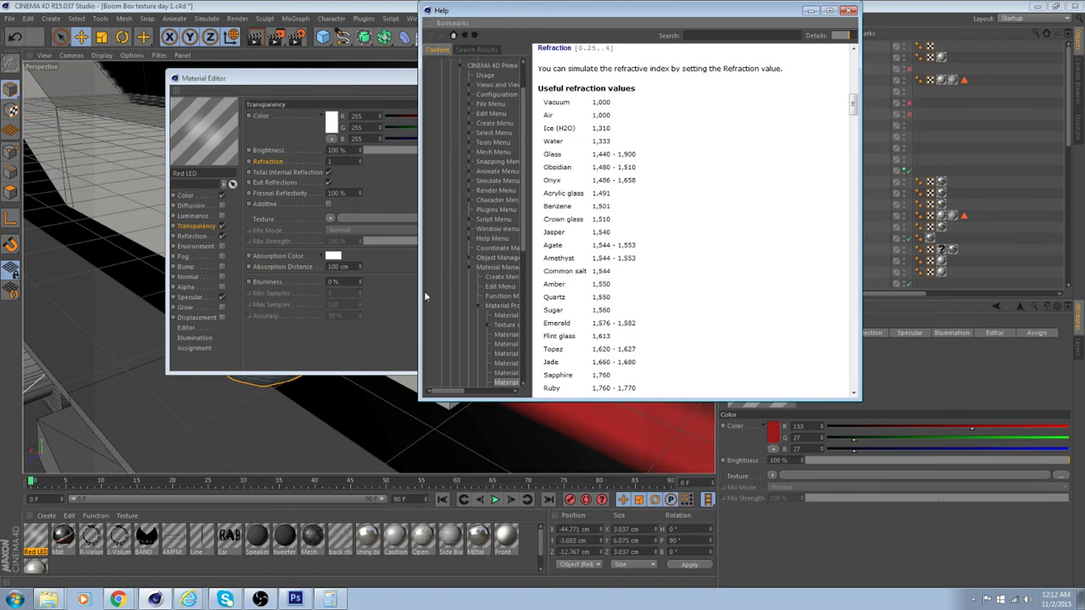
{"action": "left_click", "coordinate": [851, 11]}
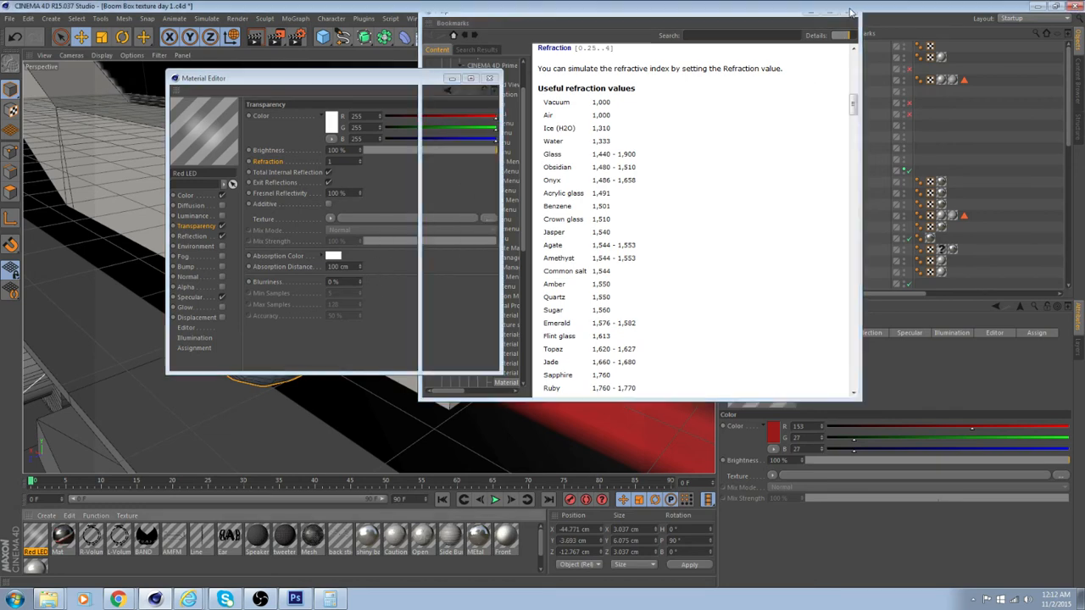
{"action": "left_click", "coordinate": [349, 161]}
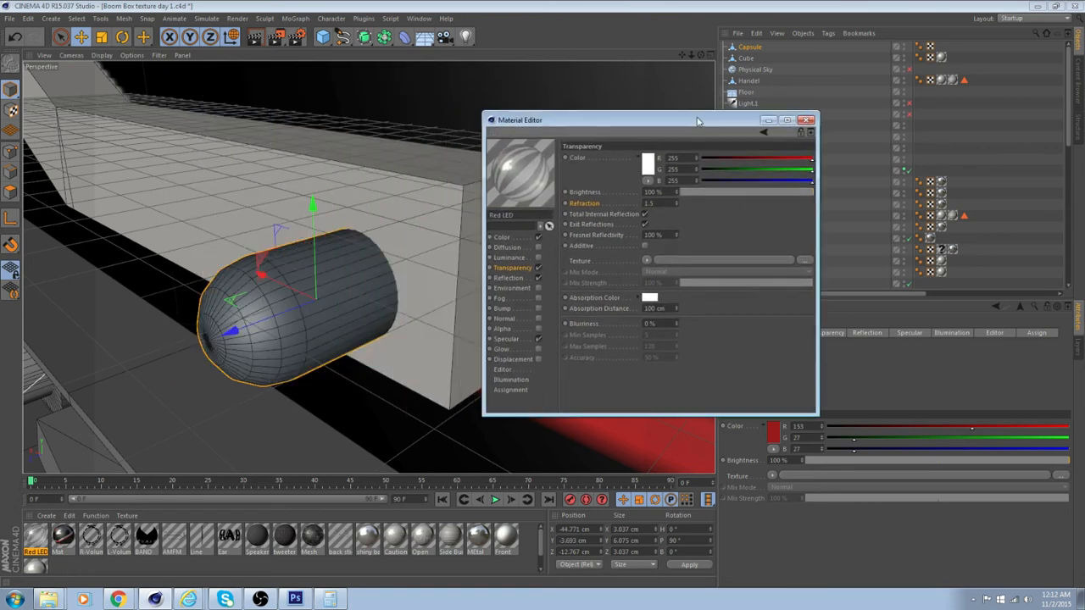
Apply the Red LED material to the capsule and raise its transparency refraction to 1.64
{"action": "left_click_drag", "start_coordinate": [644, 118], "coordinate": [630, 108]}
{"action": "left_click_drag", "start_coordinate": [35, 536], "coordinate": [317, 331]}
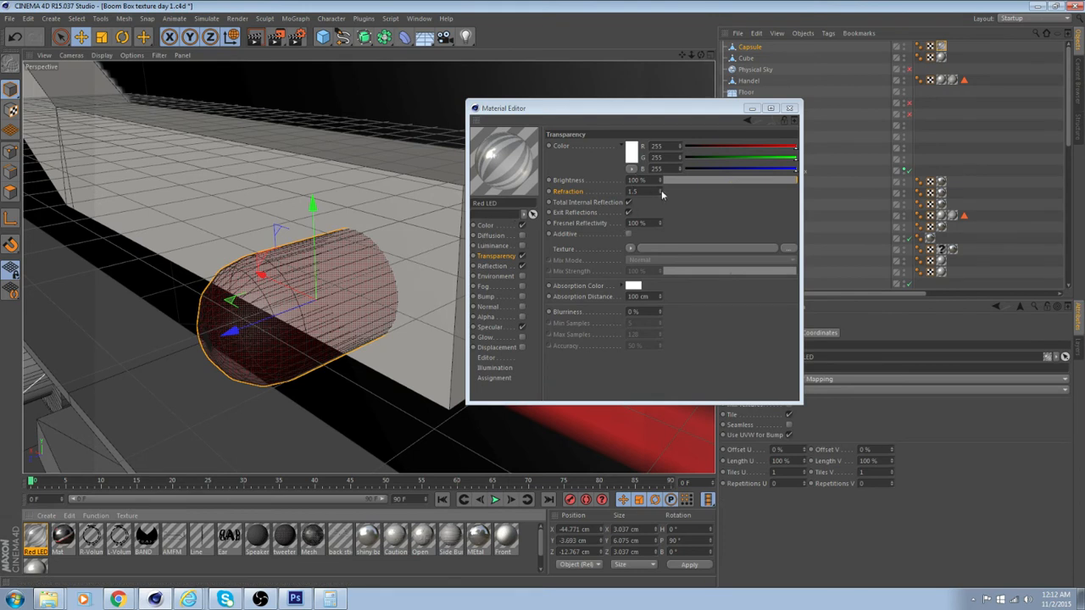
{"action": "left_click_drag", "start_coordinate": [662, 194], "coordinate": [662, 194]}
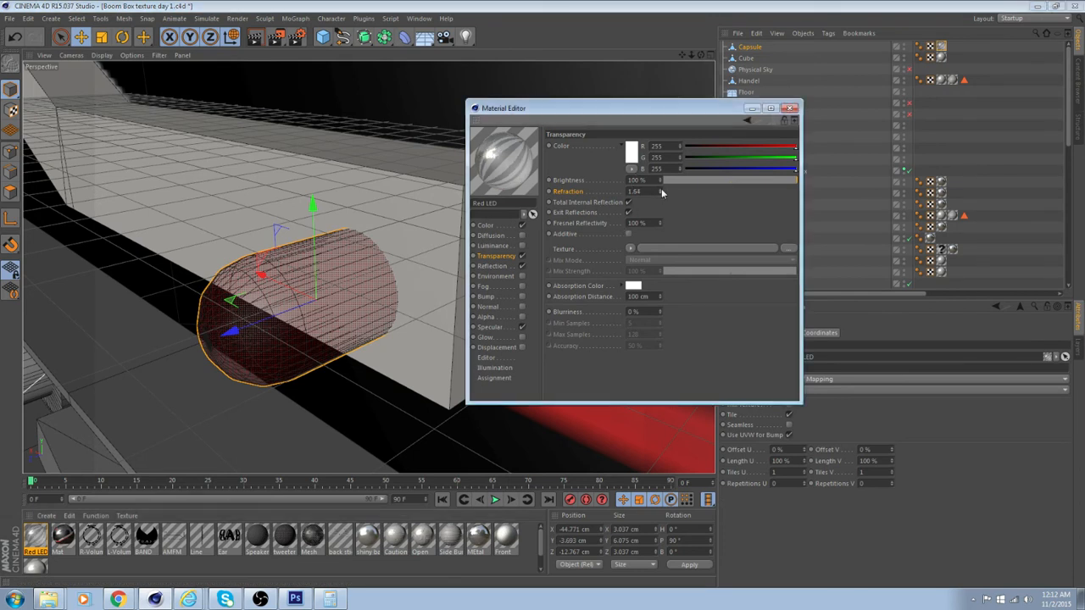
Set the absorption color of the Red LED material's transparency to pure red
{"action": "left_click", "coordinate": [633, 286]}
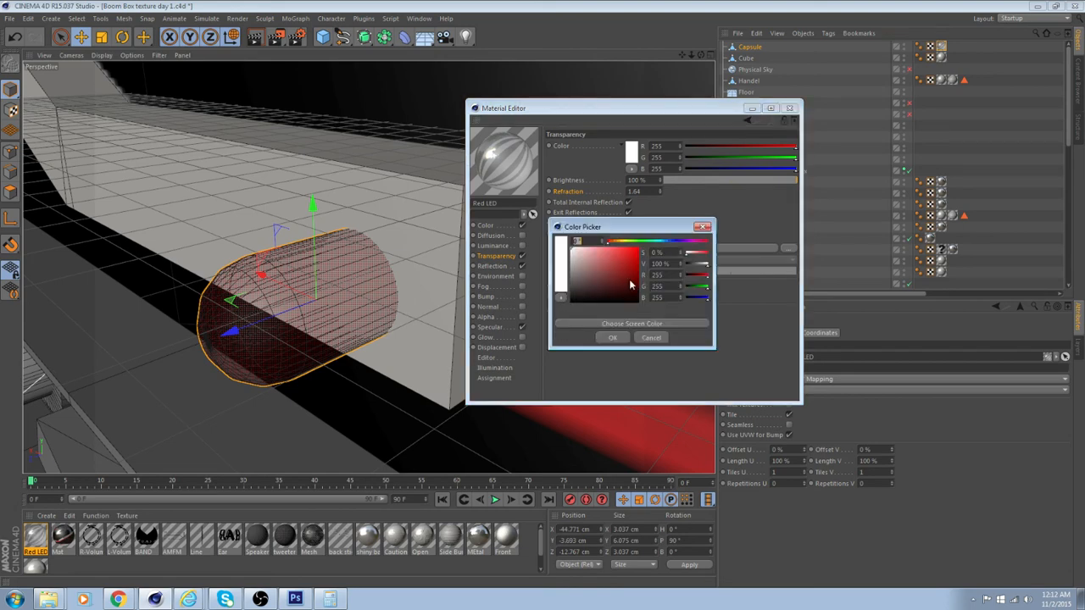
{"action": "left_click", "coordinate": [634, 256]}
{"action": "left_click", "coordinate": [612, 337]}
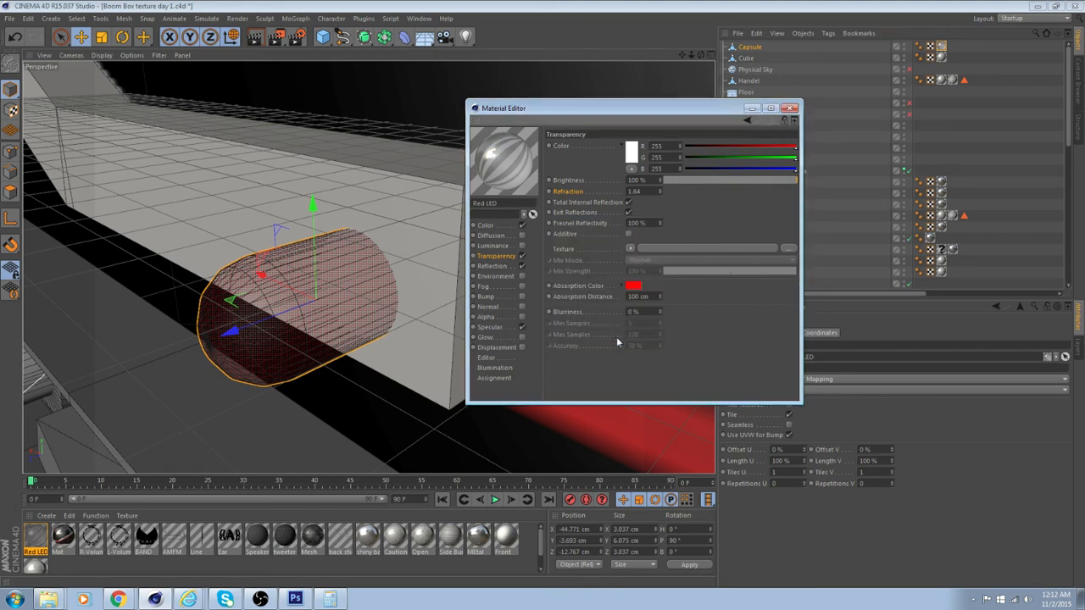
Set the Red LED transparency's brightness to 74% and blurriness to 2%, and close the material editor
{"action": "left_click_drag", "start_coordinate": [334, 286], "coordinate": [310, 273], "text": "alt"}
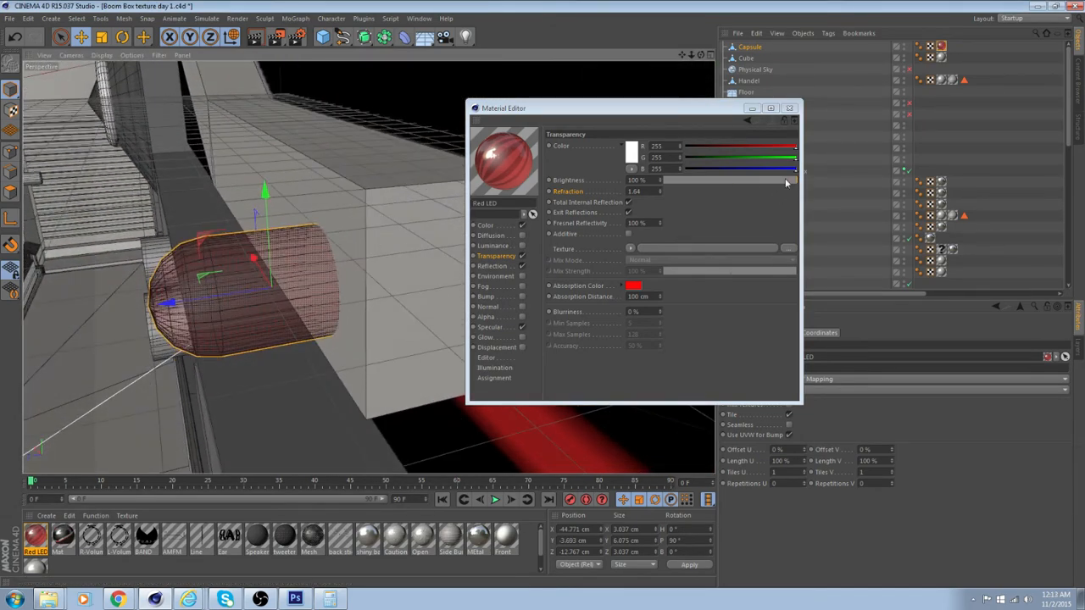
{"action": "left_click_drag", "start_coordinate": [786, 181], "coordinate": [763, 180]}
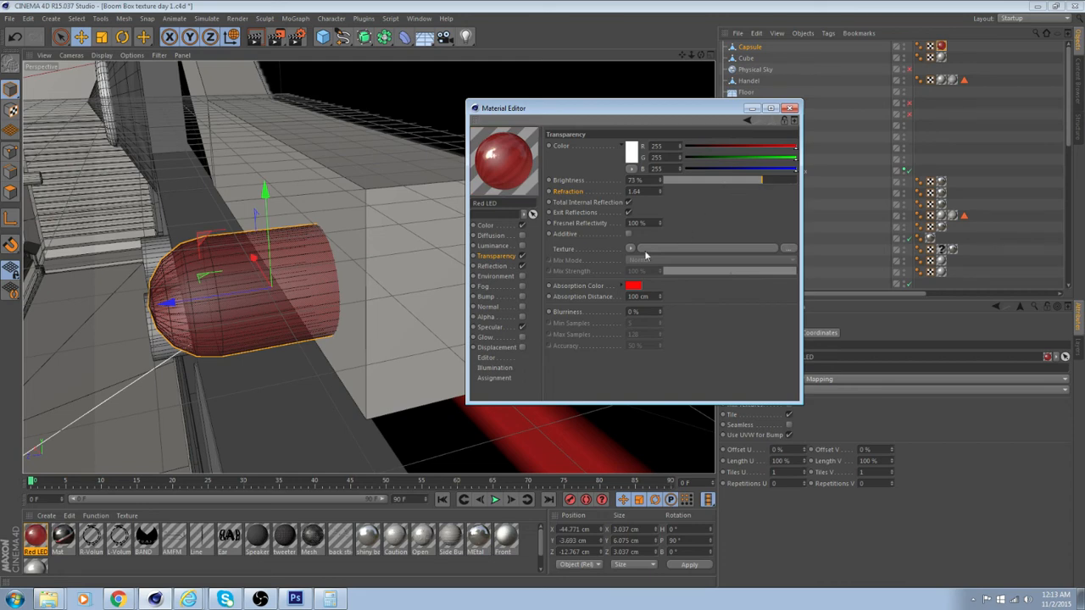
{"action": "left_click_drag", "start_coordinate": [758, 182], "coordinate": [756, 180]}
{"action": "left_click_drag", "start_coordinate": [279, 334], "coordinate": [396, 218], "text": "alt"}
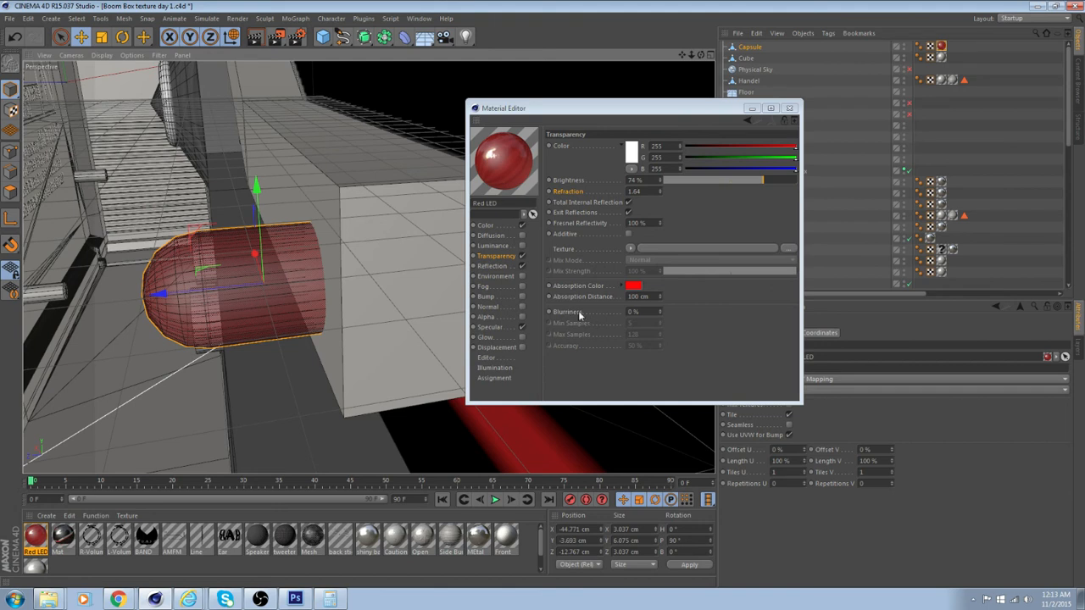
{"action": "left_click", "coordinate": [660, 311]}
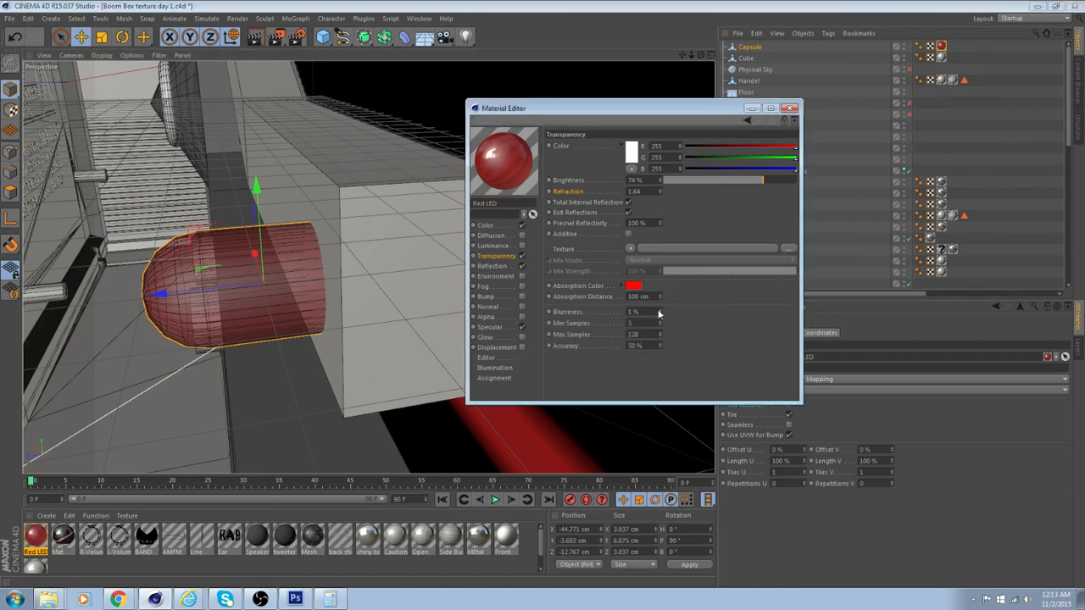
{"action": "left_click", "coordinate": [660, 311]}
{"action": "left_click_drag", "start_coordinate": [368, 314], "coordinate": [264, 331], "text": "alt"}
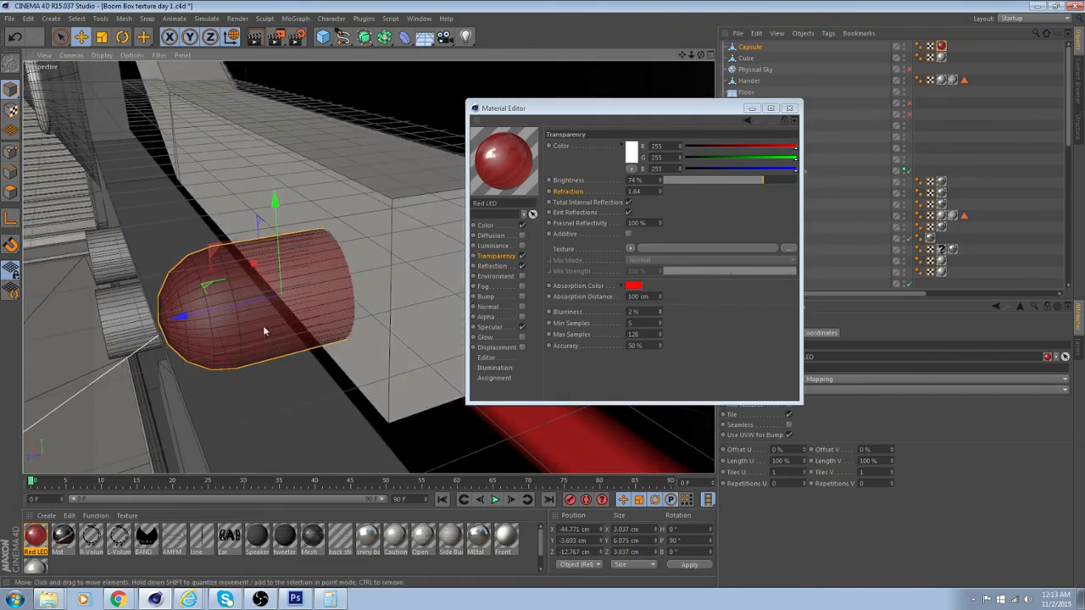
{"action": "scroll", "coordinate": [365, 309], "scroll_direction": "down", "scroll_amount": 5}
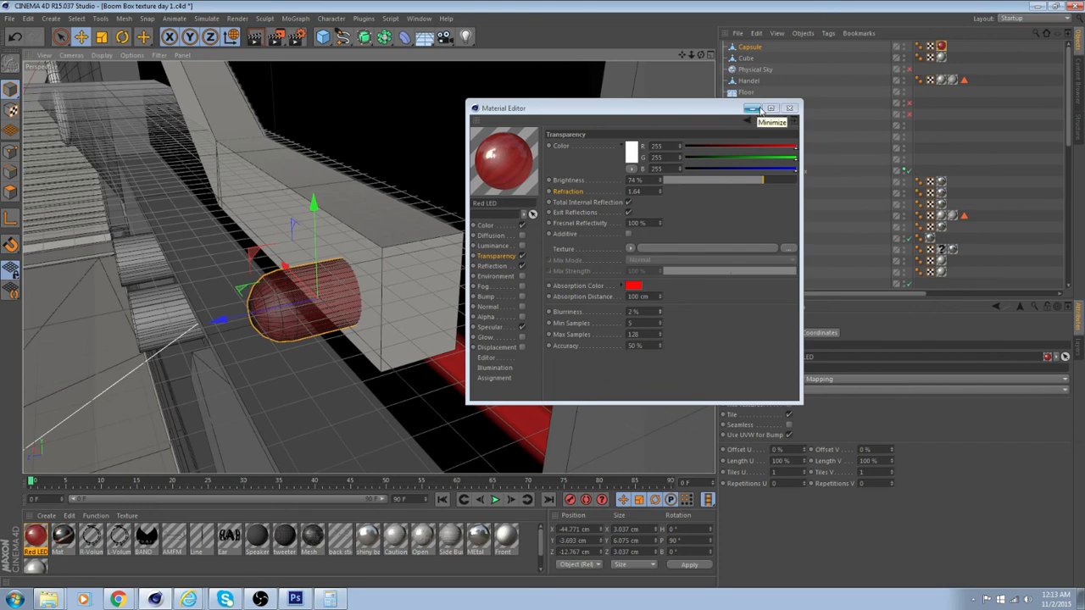
{"action": "left_click", "coordinate": [785, 111]}
Add a new cube primitive to the scene and make it an editable polygon object
{"action": "left_click_drag", "start_coordinate": [492, 222], "coordinate": [375, 223], "text": "alt"}
{"action": "left_click", "coordinate": [323, 36]}
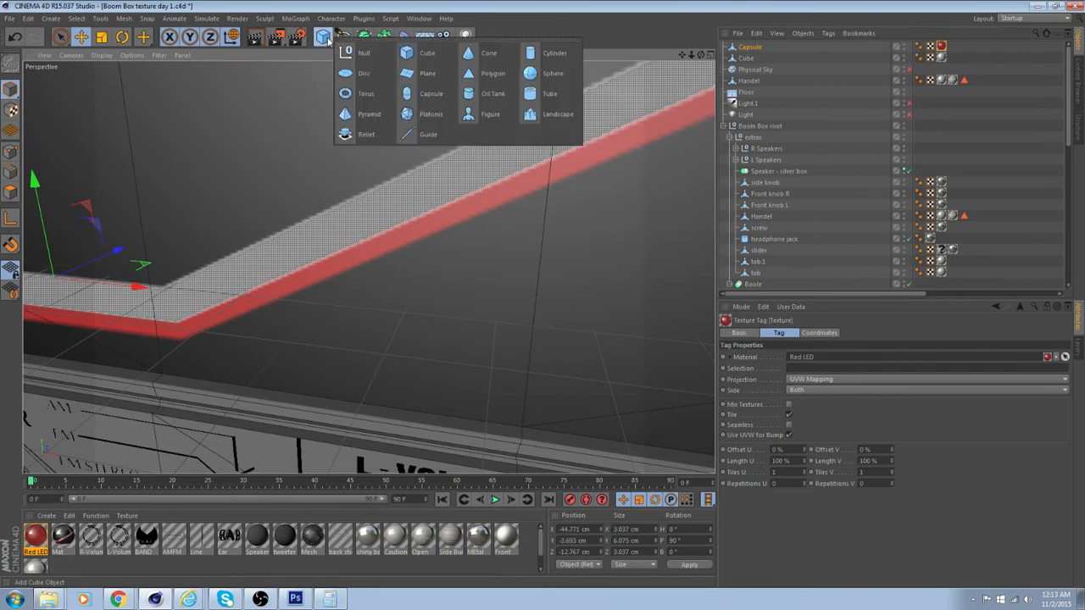
{"action": "left_click", "coordinate": [427, 59]}
{"action": "scroll", "coordinate": [466, 221], "scroll_direction": "up", "scroll_amount": 6}
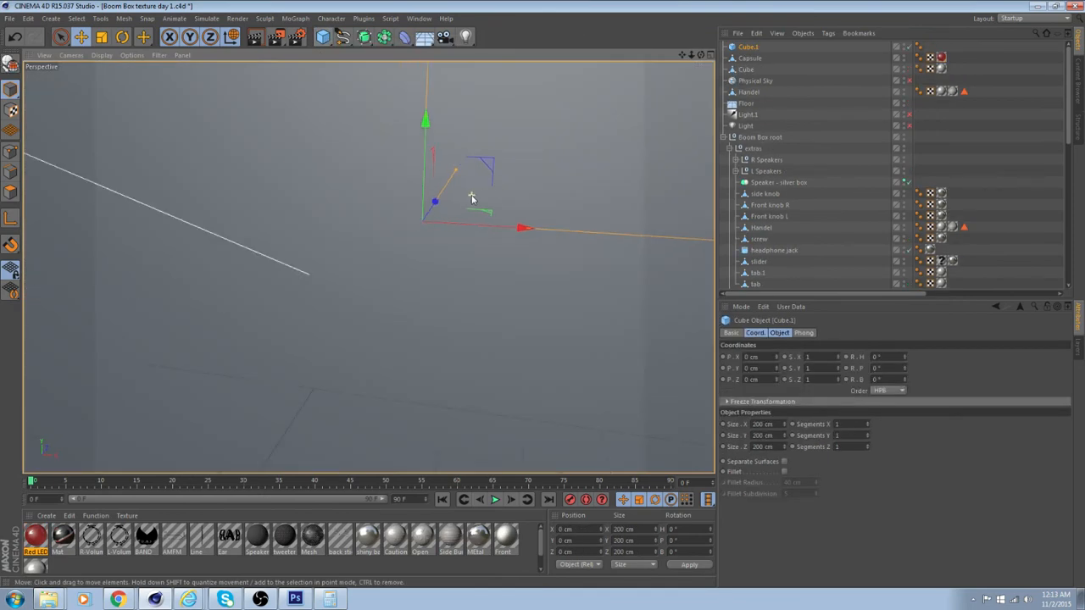
{"action": "scroll", "coordinate": [472, 199], "scroll_direction": "down", "scroll_amount": 6}
{"action": "left_click", "coordinate": [11, 65]}
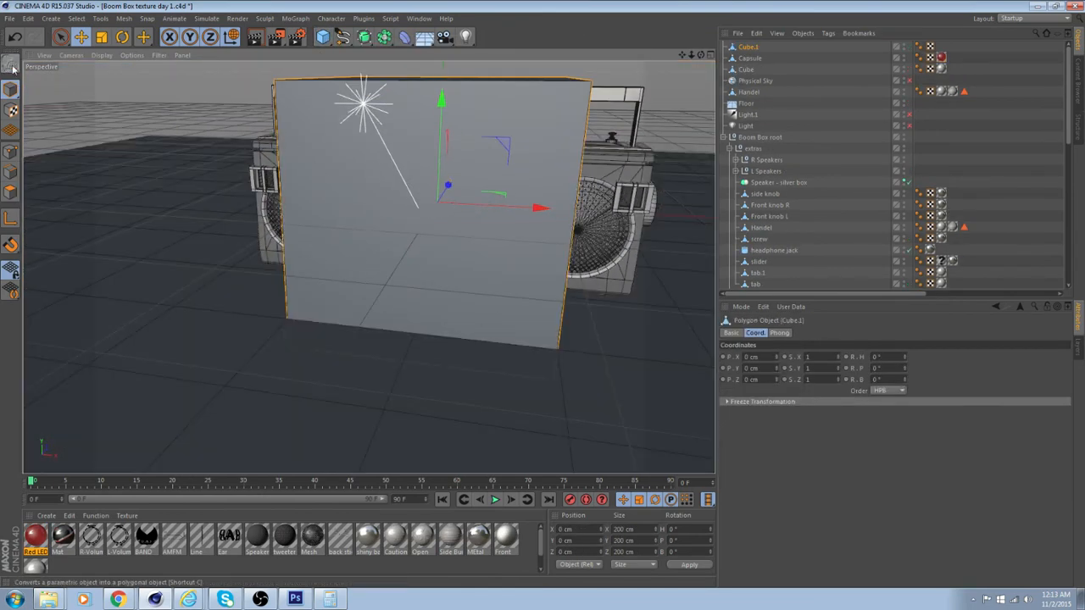
Scale the new cube down to about 15.3 cm wide, 7.1 cm high and 4.2 cm deep
{"action": "left_click", "coordinate": [102, 37]}
{"action": "left_click_drag", "start_coordinate": [442, 100], "coordinate": [439, 201]}
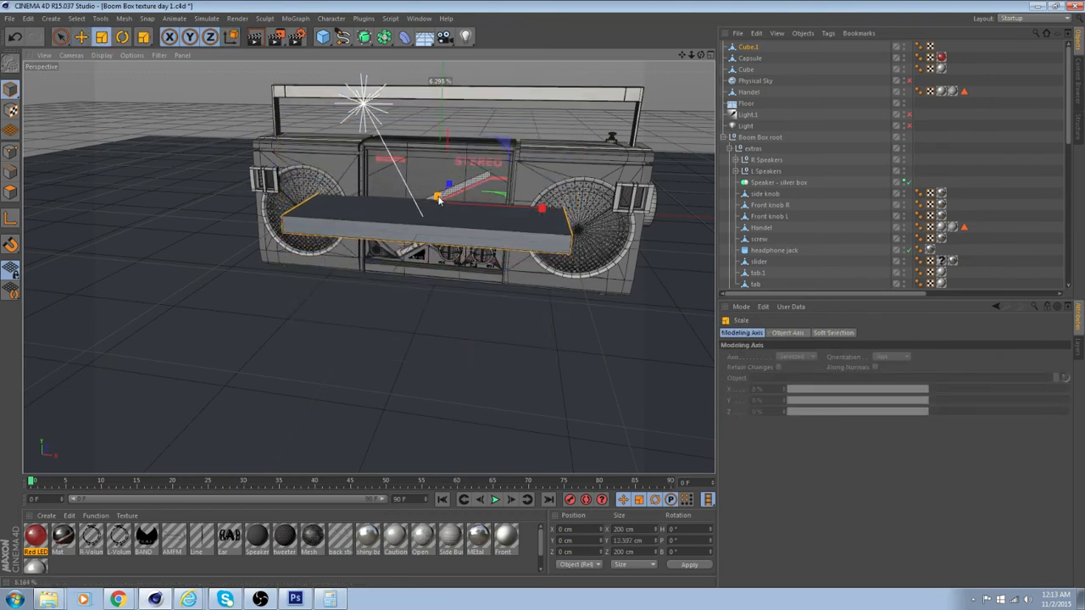
{"action": "left_click_drag", "start_coordinate": [543, 207], "coordinate": [473, 231]}
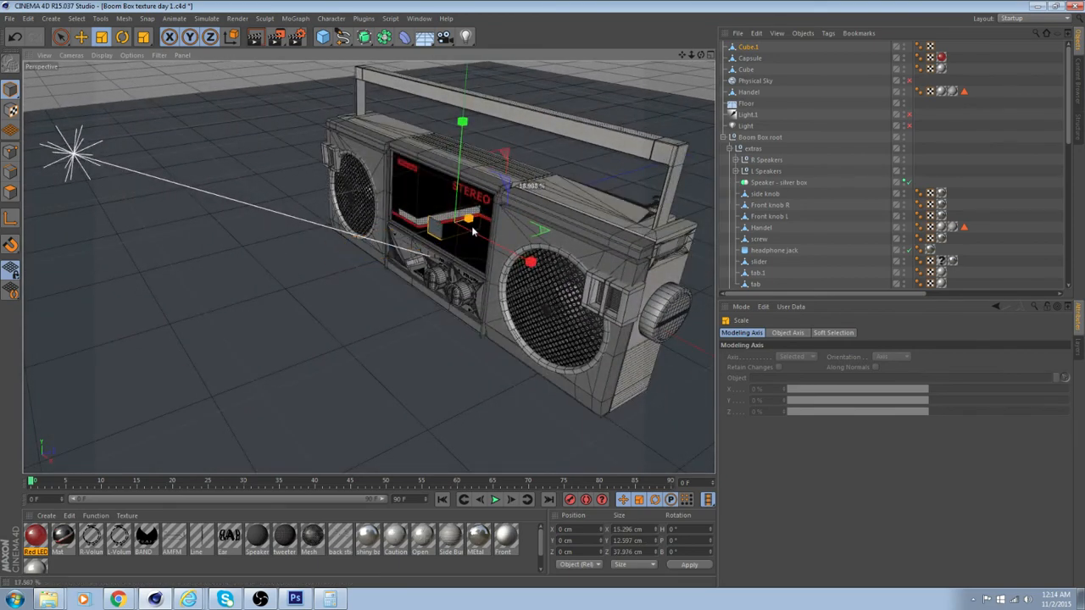
{"action": "scroll", "coordinate": [437, 210], "scroll_direction": "up", "scroll_amount": 9}
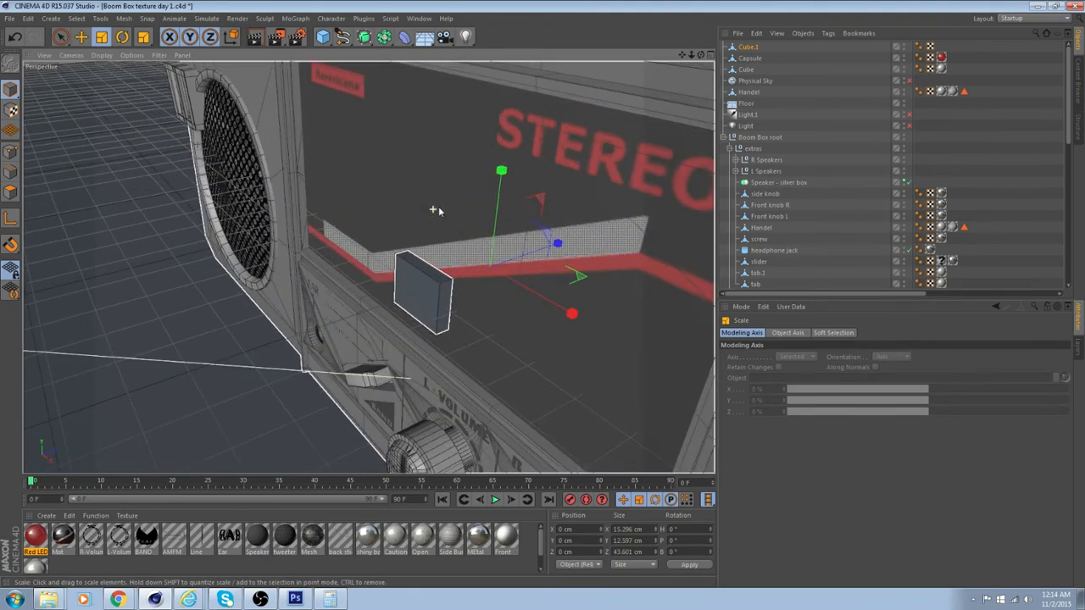
{"action": "left_click_drag", "start_coordinate": [368, 266], "coordinate": [539, 182], "text": "alt"}
{"action": "scroll", "coordinate": [542, 167], "scroll_direction": "up", "scroll_amount": 3}
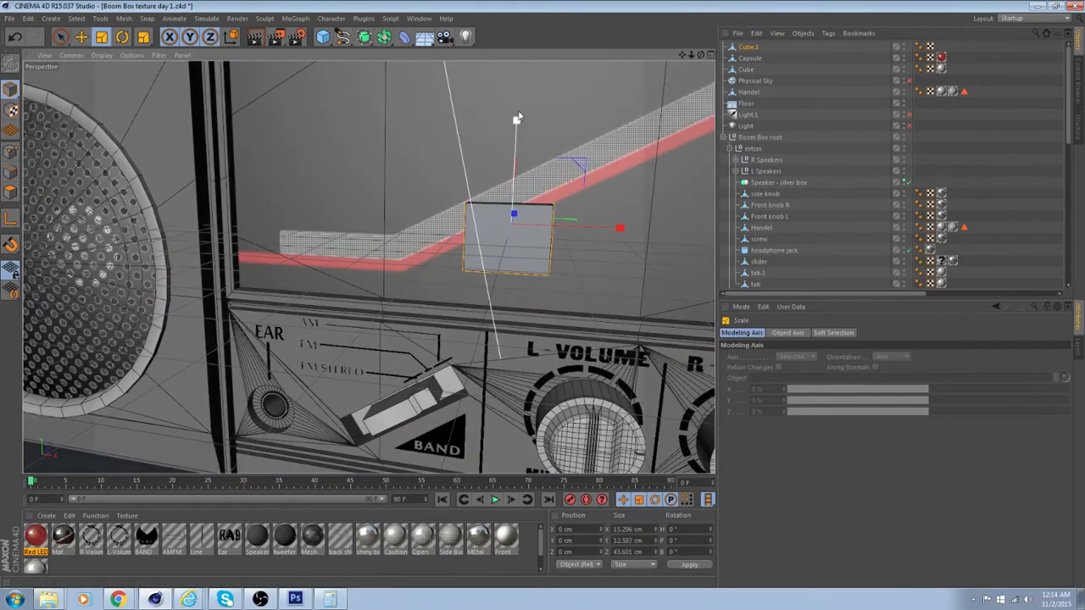
{"action": "left_click_drag", "start_coordinate": [516, 118], "coordinate": [403, 268]}
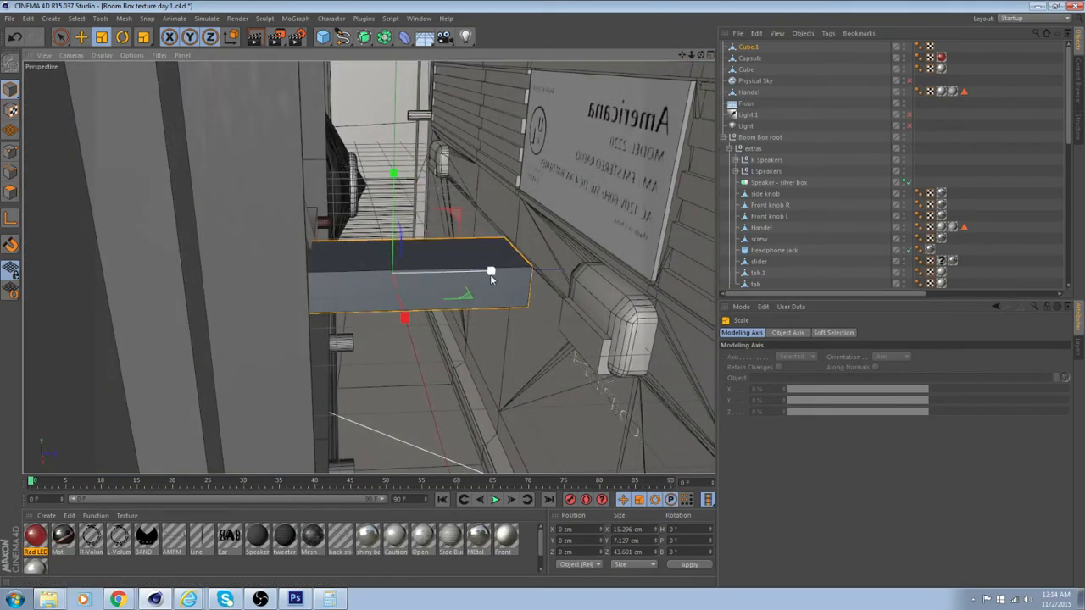
{"action": "left_click_drag", "start_coordinate": [491, 276], "coordinate": [399, 285]}
Apply the MEtal material to the new cube
{"action": "scroll", "coordinate": [433, 248], "scroll_direction": "up", "scroll_amount": 3}
{"action": "scroll", "coordinate": [433, 249], "scroll_direction": "up", "scroll_amount": 2}
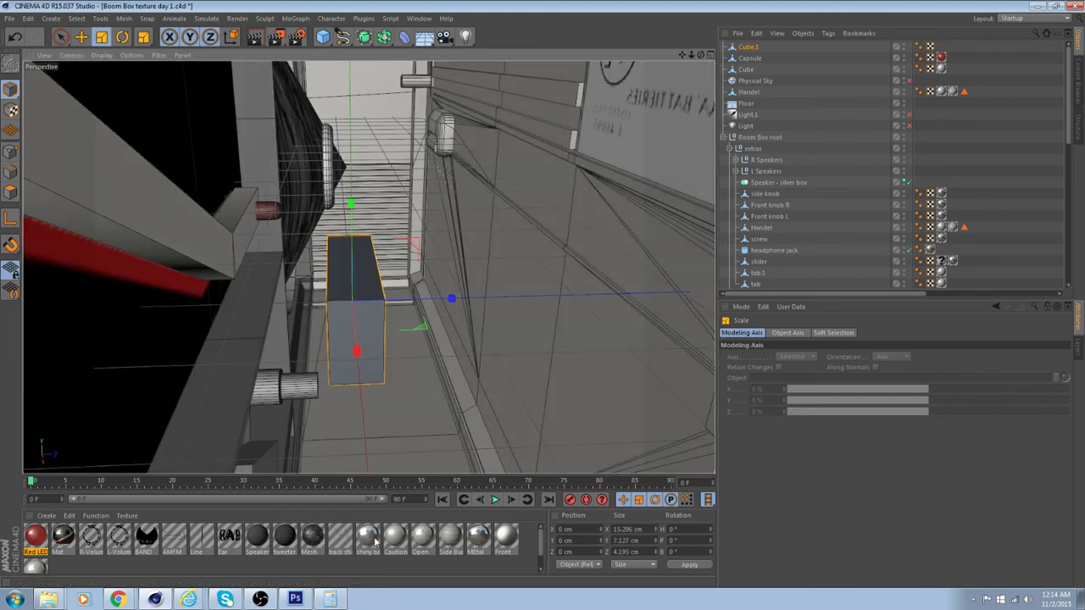
{"action": "left_click_drag", "start_coordinate": [478, 536], "coordinate": [361, 316]}
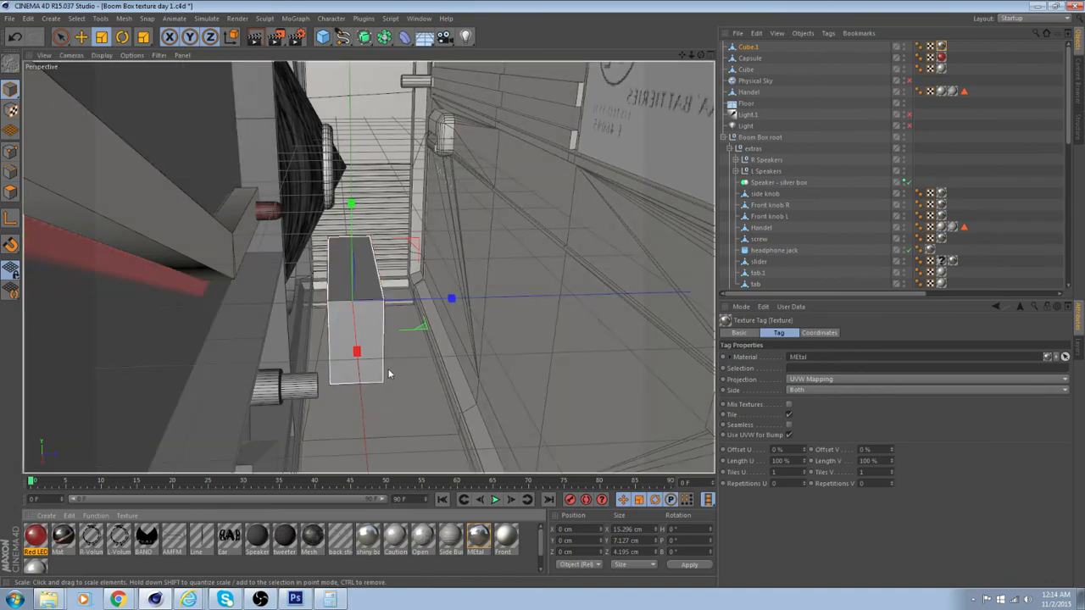
{"action": "left_click_drag", "start_coordinate": [390, 373], "coordinate": [117, 218], "text": "alt"}
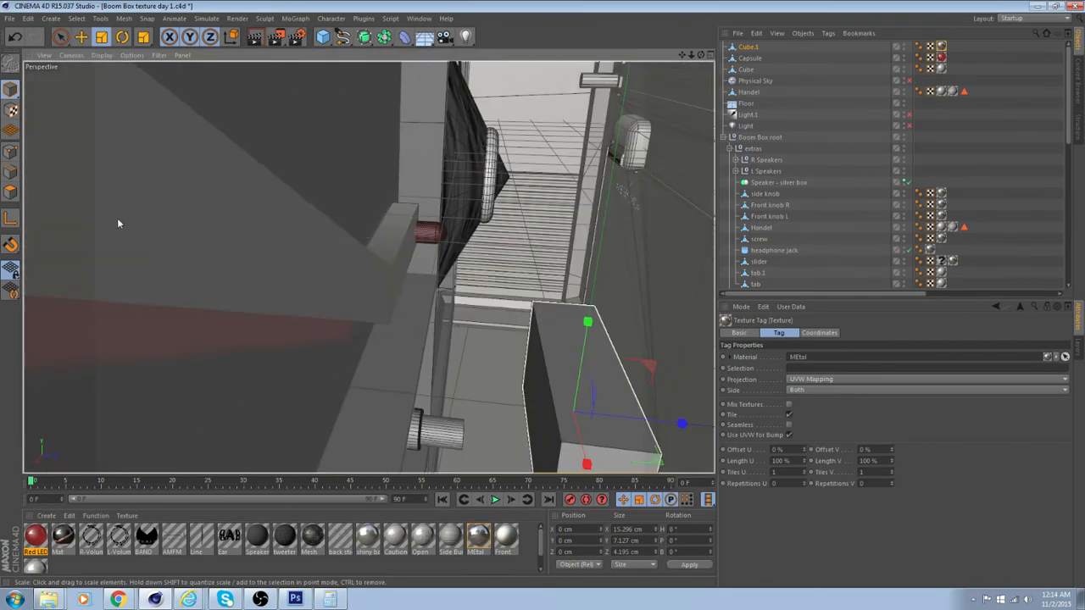
Move the metal box against the back of the band's flat end, at about X -29.9, Y -3.4, Z -14.0 cm
{"action": "left_click", "coordinate": [80, 37]}
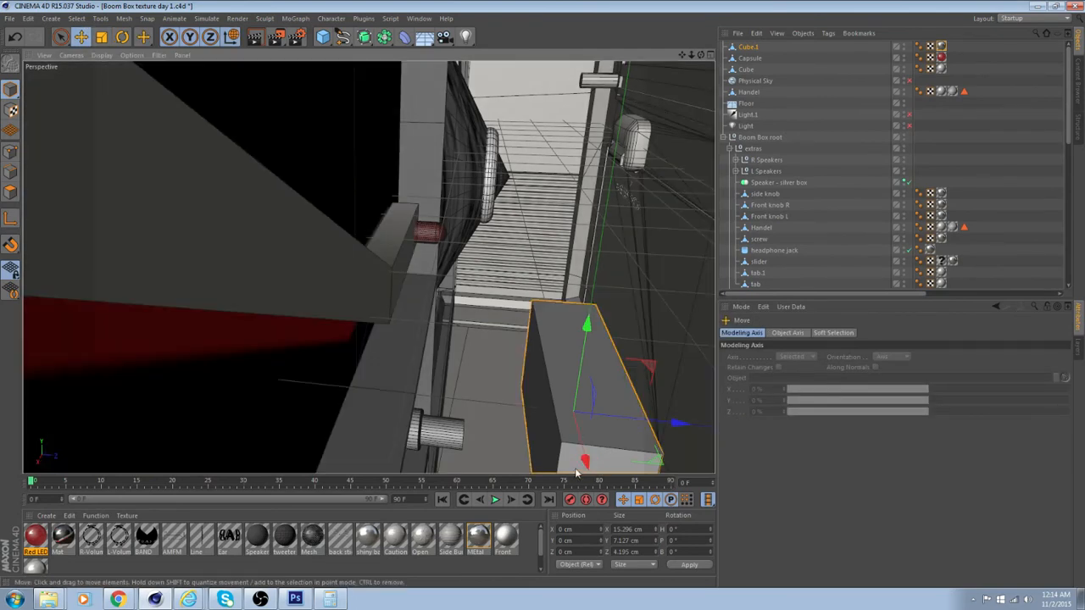
{"action": "left_click_drag", "start_coordinate": [637, 388], "coordinate": [333, 309]}
{"action": "scroll", "coordinate": [349, 310], "scroll_direction": "up", "scroll_amount": 3}
{"action": "left_click_drag", "start_coordinate": [404, 303], "coordinate": [367, 275], "text": "alt"}
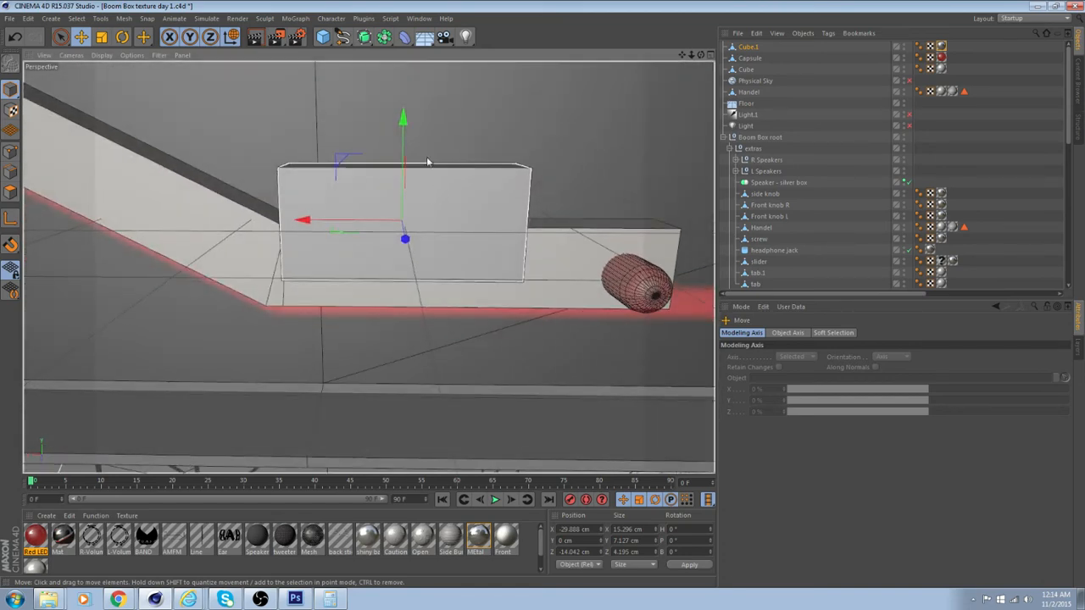
{"action": "left_click_drag", "start_coordinate": [403, 121], "coordinate": [402, 170]}
{"action": "key", "text": "ctrl+z"}
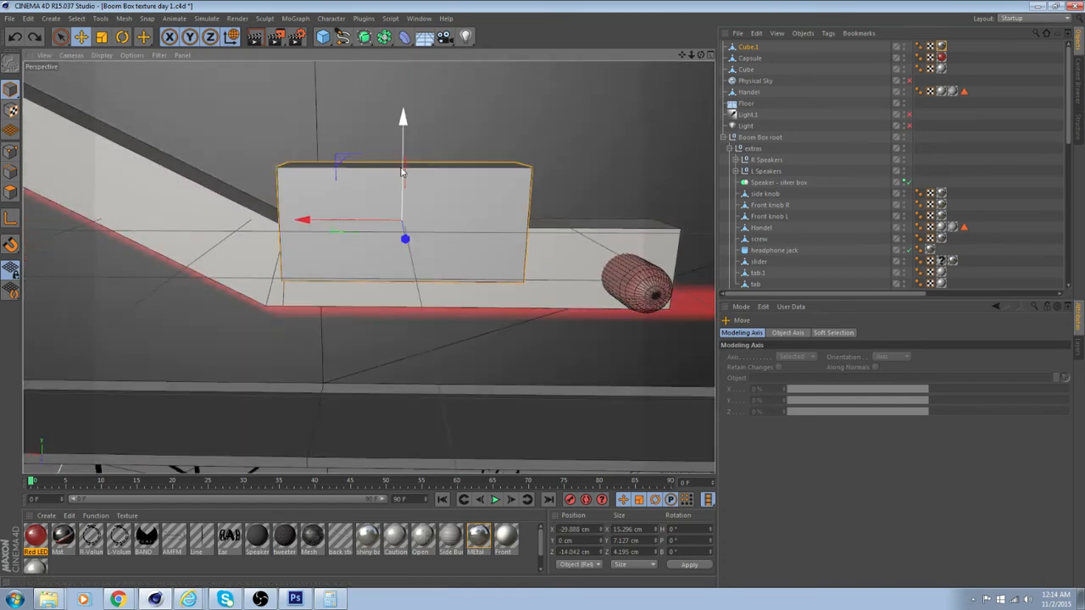
{"action": "left_click_drag", "start_coordinate": [401, 131], "coordinate": [377, 219]}
Scale the metal box down to about 6.2 cm wide and 3.3 cm high
{"action": "left_click", "coordinate": [100, 37]}
{"action": "left_click_drag", "start_coordinate": [296, 260], "coordinate": [343, 268]}
{"action": "left_click_drag", "start_coordinate": [379, 170], "coordinate": [377, 202]}
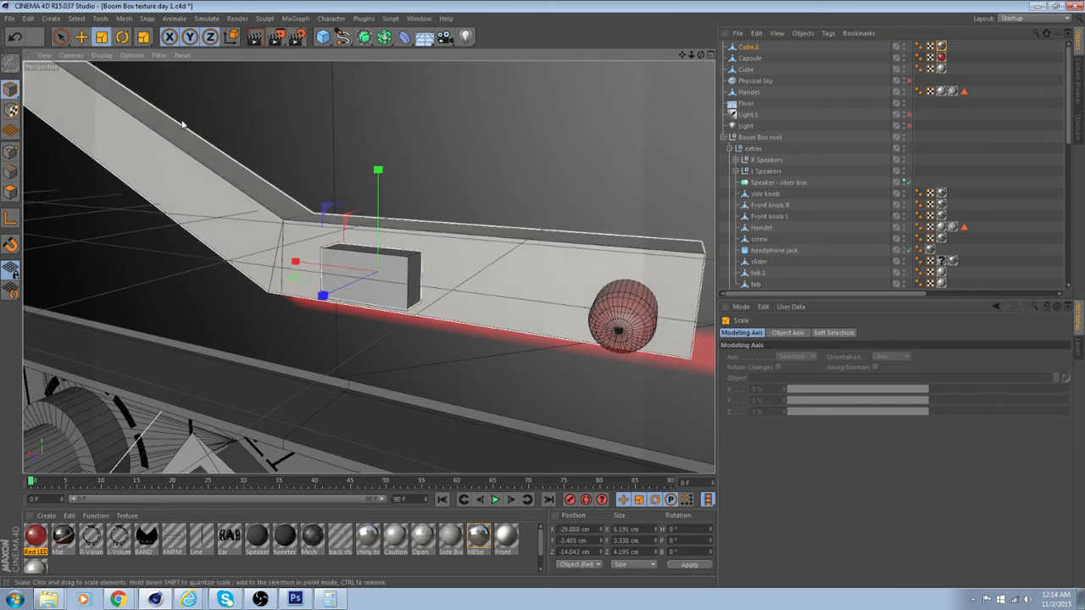
Reposition the metal box near the band's bend at about X -27.0, Y -3.1, Z -14.6 cm, checking it from several sides
{"action": "key", "text": "e"}
{"action": "left_click_drag", "start_coordinate": [379, 173], "coordinate": [382, 171]}
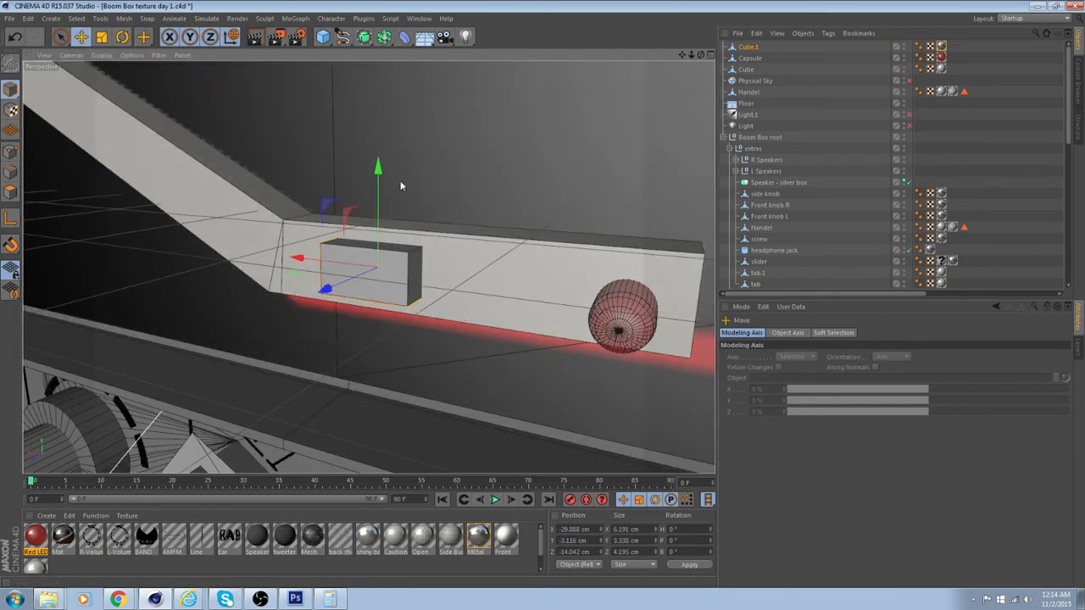
{"action": "left_click_drag", "start_coordinate": [368, 266], "coordinate": [526, 235], "text": "alt"}
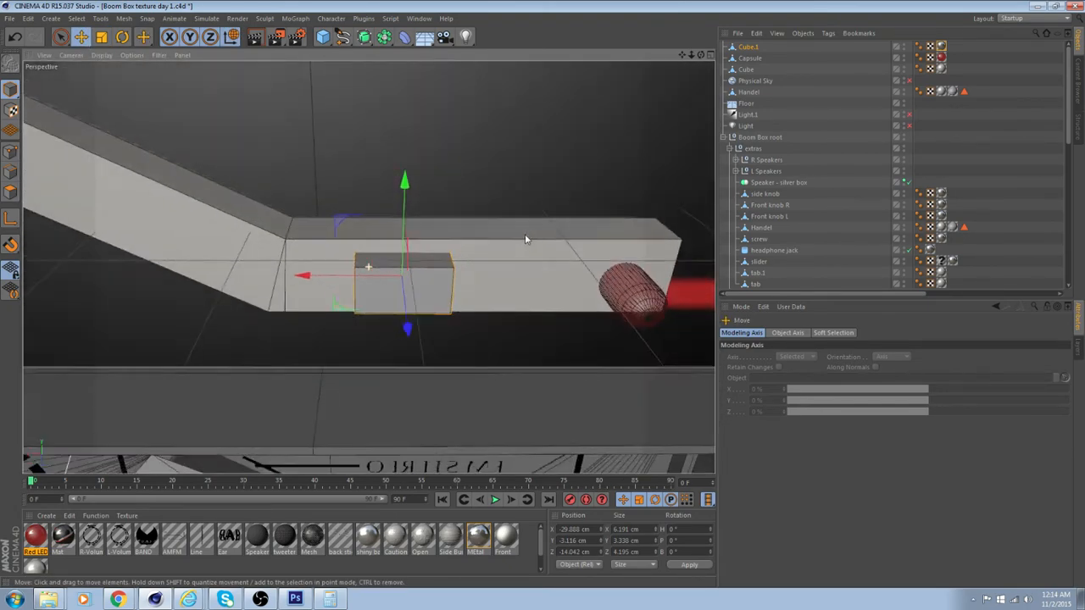
{"action": "left_click_drag", "start_coordinate": [306, 274], "coordinate": [170, 242]}
{"action": "middle_click_drag", "start_coordinate": [276, 238], "coordinate": [555, 296], "text": "alt"}
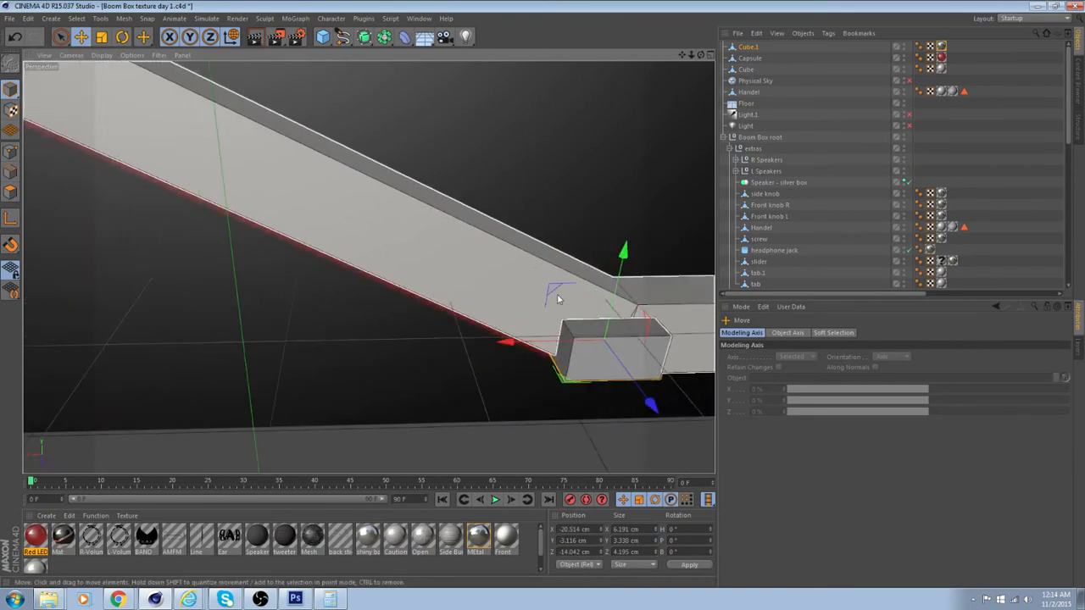
{"action": "left_click_drag", "start_coordinate": [515, 338], "coordinate": [603, 334]}
{"action": "middle_click_drag", "start_coordinate": [603, 334], "coordinate": [361, 280], "text": "alt"}
{"action": "left_click_drag", "start_coordinate": [552, 284], "coordinate": [222, 308], "text": "alt"}
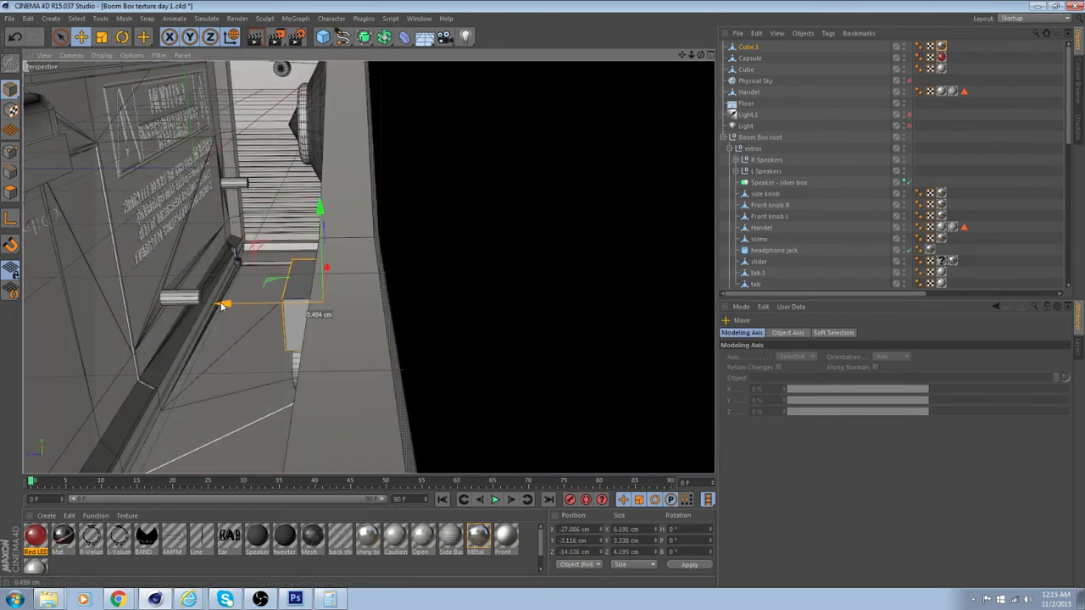
Move the metal box up along the band's sloped section to about X 0.2, Y 7.5 cm
{"action": "left_click_drag", "start_coordinate": [370, 289], "coordinate": [496, 308], "text": "alt"}
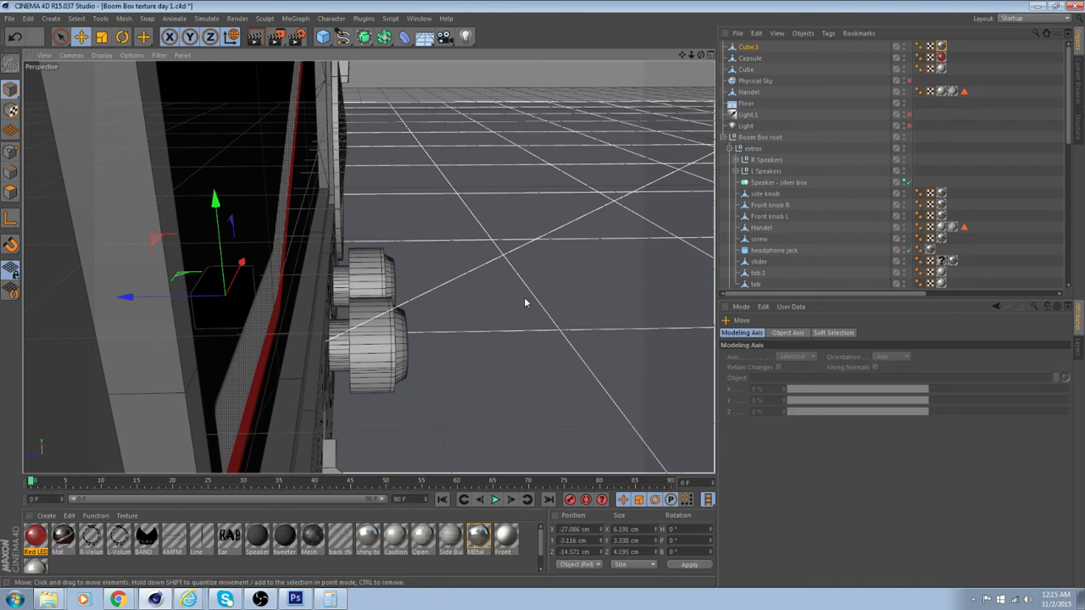
{"action": "middle_click", "coordinate": [482, 299]}
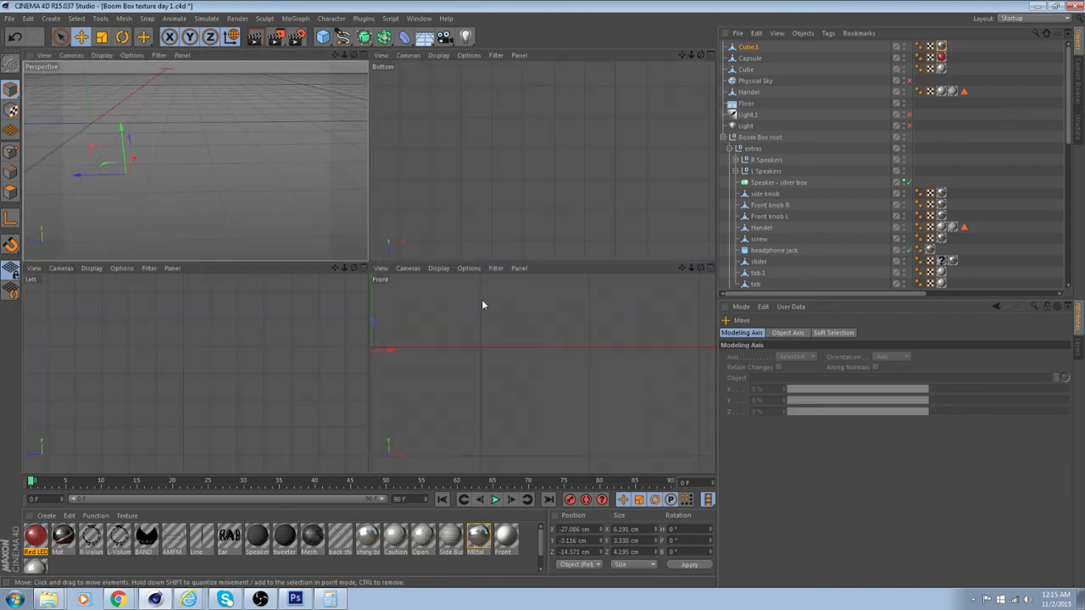
{"action": "middle_click", "coordinate": [235, 189]}
{"action": "mouse_move", "coordinate": [368, 266]}
{"action": "left_mouse_down", "text": "alt"}
{"action": "mouse_move", "coordinate": [389, 281]}
{"action": "mouse_move", "coordinate": [478, 279]}
{"action": "mouse_move", "coordinate": [473, 317]}
{"action": "mouse_move", "coordinate": [490, 319]}
{"action": "mouse_move", "coordinate": [420, 280]}
{"action": "mouse_move", "coordinate": [339, 279]}
{"action": "mouse_move", "coordinate": [366, 287]}
{"action": "left_mouse_up", "text": "alt"}
{"action": "left_click_drag", "start_coordinate": [399, 281], "coordinate": [221, 169]}
{"action": "left_click_drag", "start_coordinate": [244, 129], "coordinate": [262, 157]}
{"action": "scroll", "coordinate": [282, 192], "scroll_direction": "up", "scroll_amount": 2}
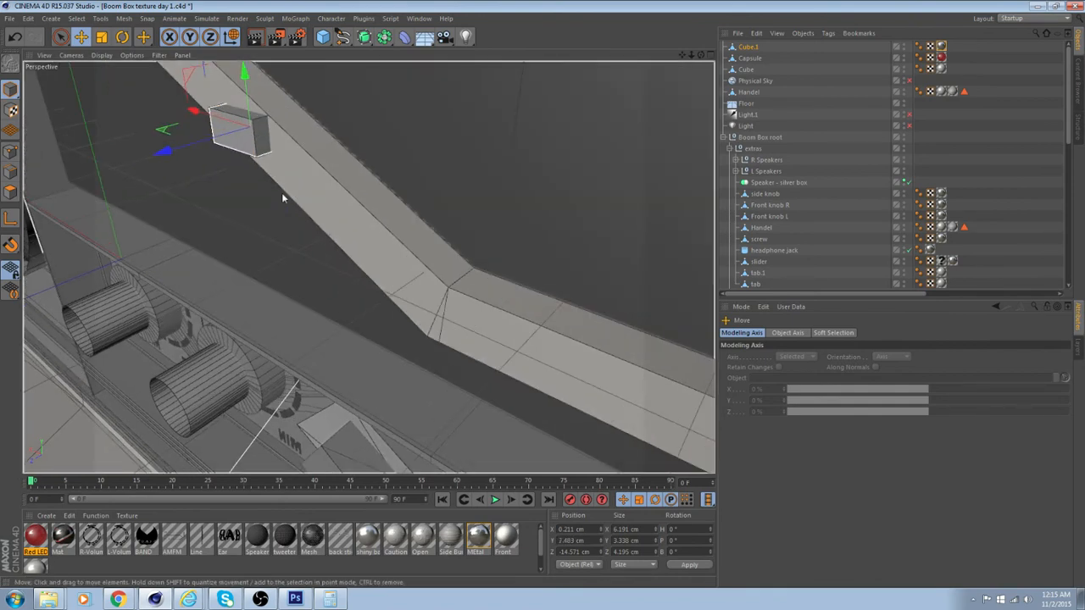
Rotate the metal box's bank to about -26.7° to follow the band's slope, and nudge it into place behind the band
{"action": "middle_click_drag", "start_coordinate": [282, 194], "coordinate": [336, 351], "text": "alt"}
{"action": "left_click_drag", "start_coordinate": [337, 351], "coordinate": [477, 305], "text": "alt"}
{"action": "left_click_drag", "start_coordinate": [217, 166], "coordinate": [280, 238], "text": "alt"}
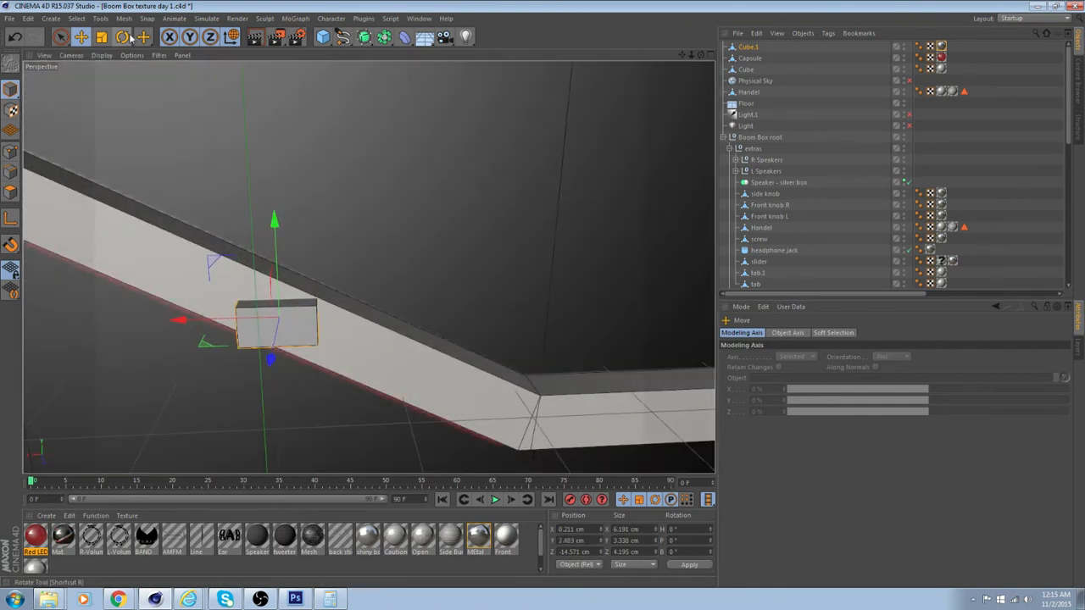
{"action": "key", "text": "r"}
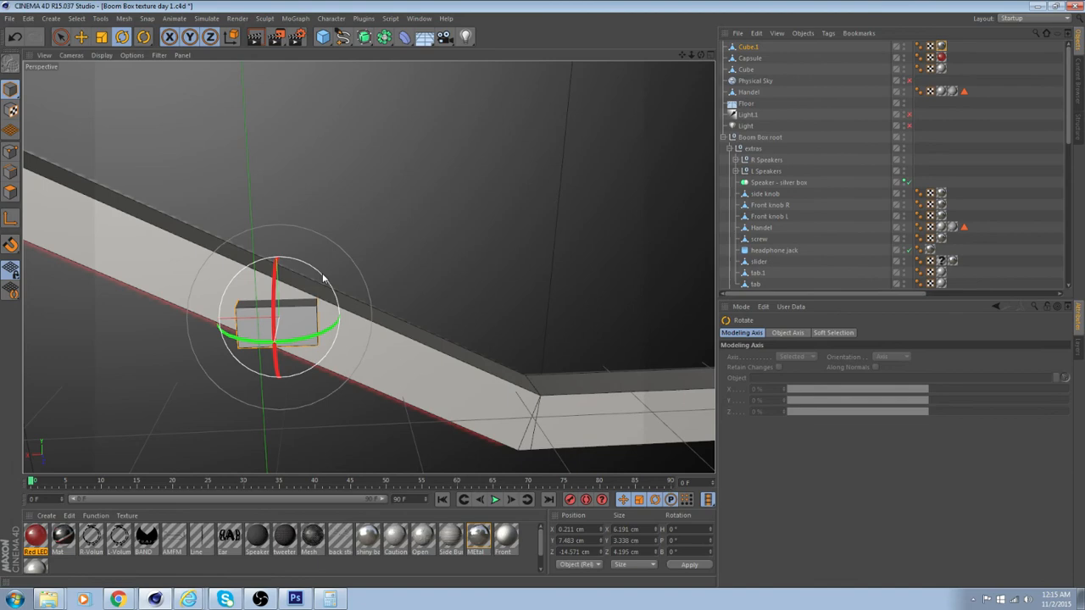
{"action": "left_click_drag", "start_coordinate": [323, 278], "coordinate": [339, 295]}
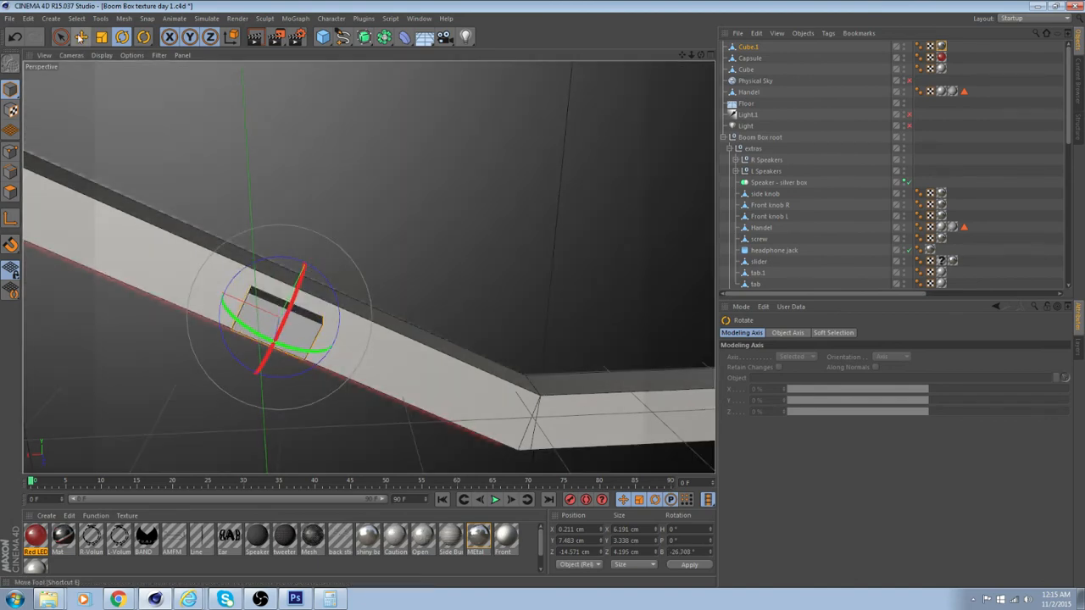
{"action": "left_click", "coordinate": [81, 37]}
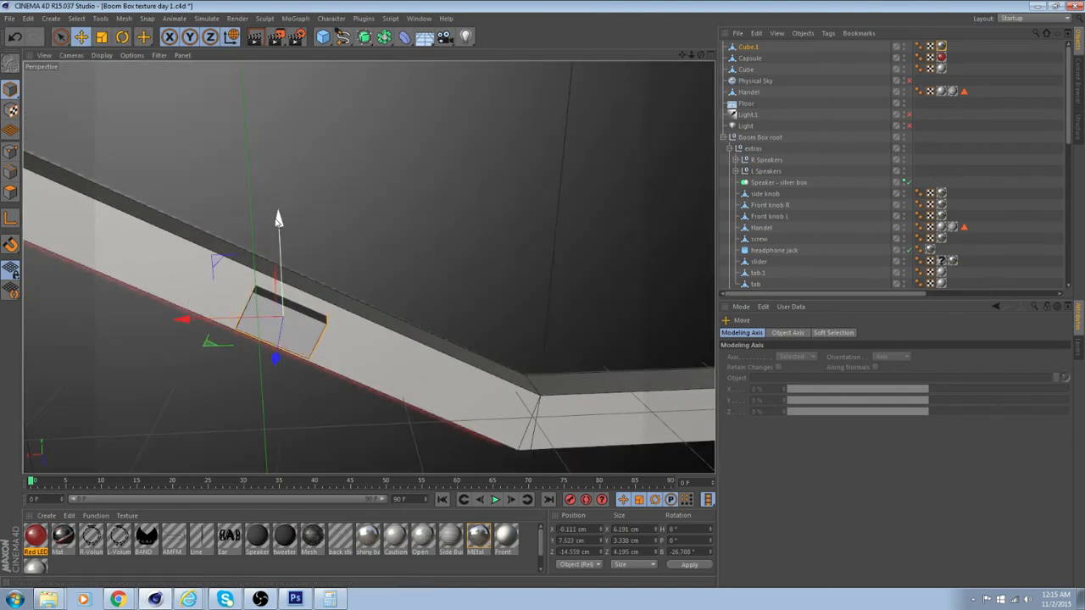
{"action": "left_click_drag", "start_coordinate": [279, 213], "coordinate": [278, 217]}
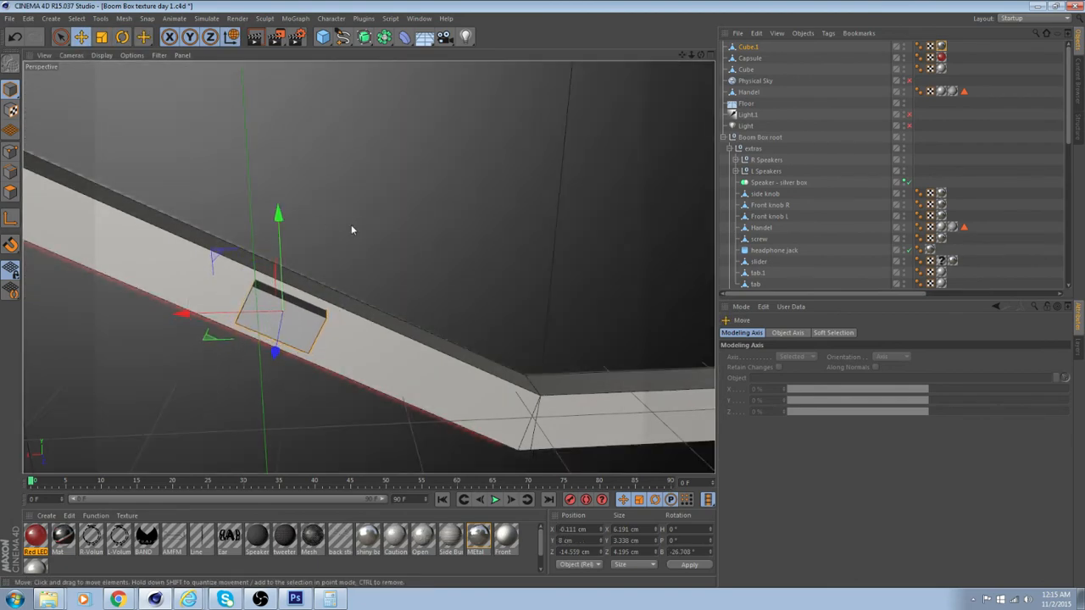
Deselect the metal box and inspect the dotted band from the front of the boom box
{"action": "left_click_drag", "start_coordinate": [353, 230], "coordinate": [0, 226], "text": "alt"}
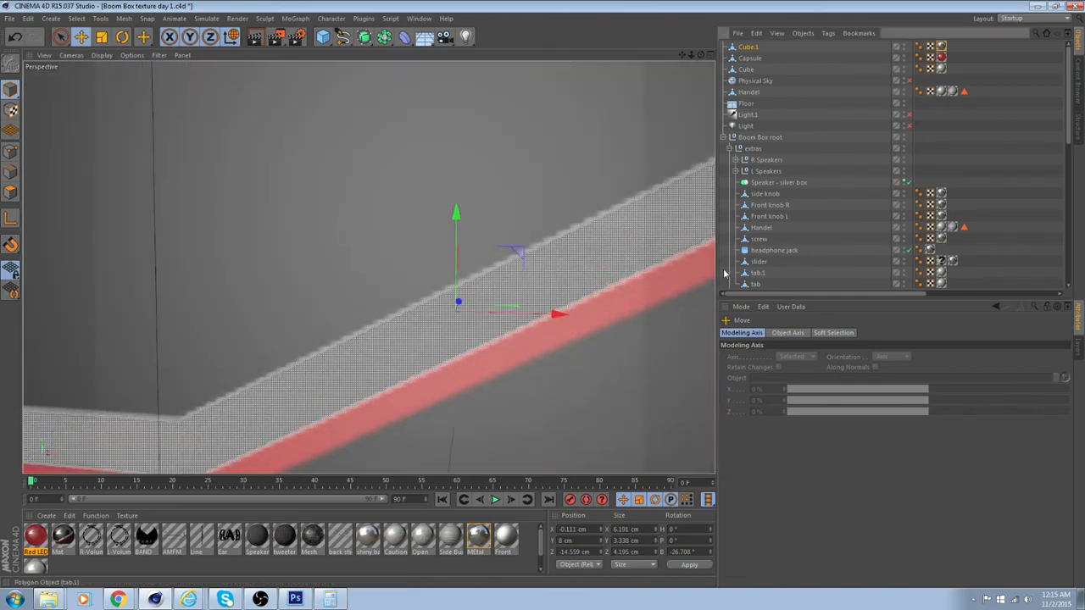
{"action": "scroll", "coordinate": [728, 272], "scroll_direction": "down", "scroll_amount": 3}
{"action": "left_click", "coordinate": [531, 317]}
{"action": "left_click_drag", "start_coordinate": [532, 317], "coordinate": [585, 311], "text": "alt"}
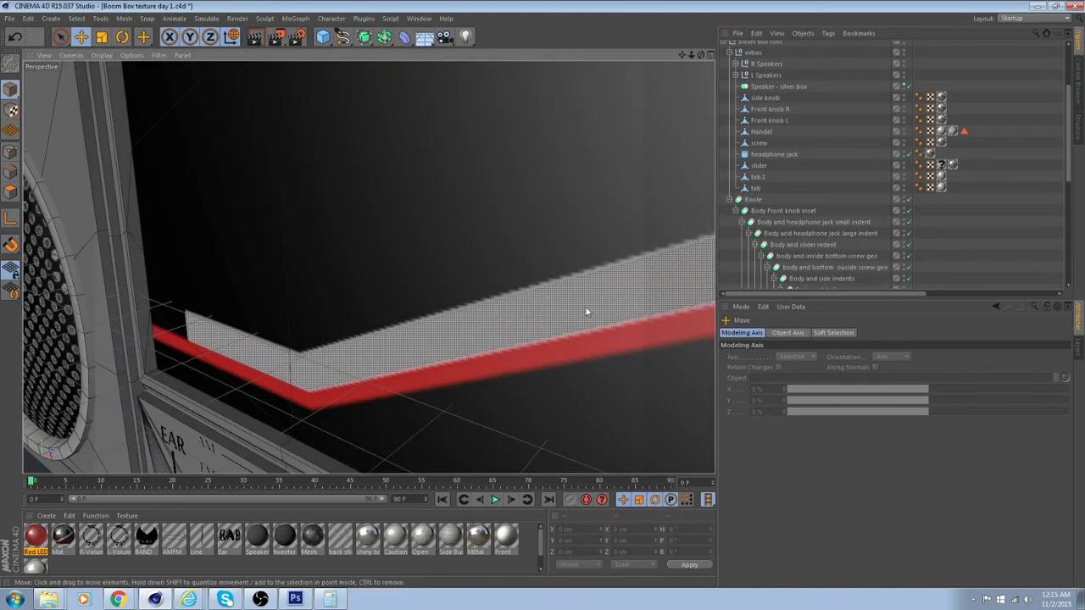
Render a region covering the boom box's STEREO front panel to check the sticker and the metal boxes behind it
{"action": "scroll", "coordinate": [584, 313], "scroll_direction": "down", "scroll_amount": 6}
{"action": "left_click_drag", "start_coordinate": [667, 317], "coordinate": [423, 154], "text": "alt"}
{"action": "left_click", "coordinate": [277, 37]}
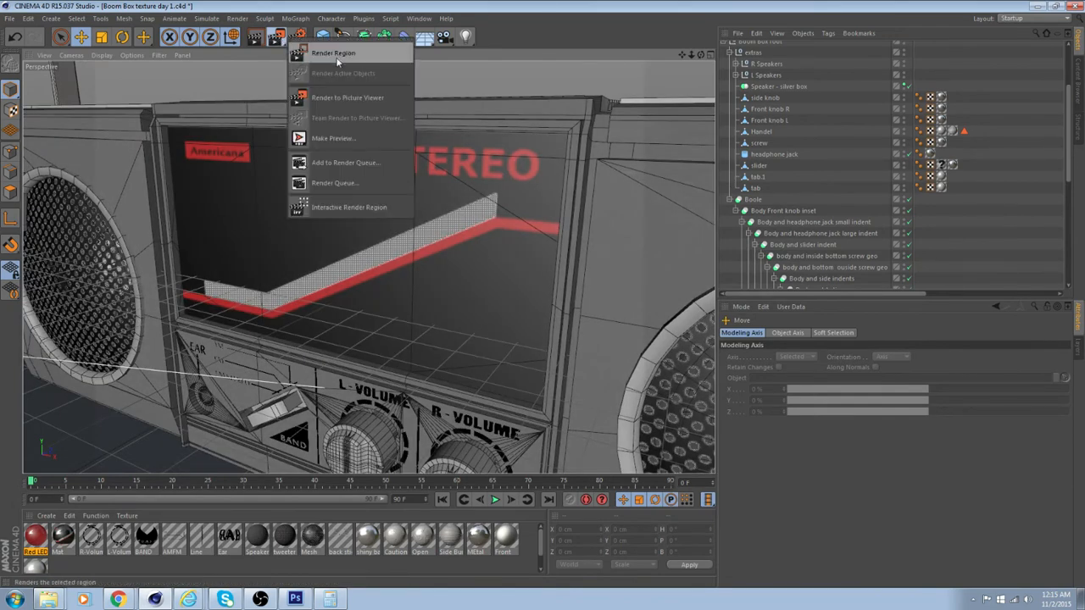
{"action": "left_click", "coordinate": [331, 52]}
{"action": "left_click_drag", "start_coordinate": [115, 81], "coordinate": [617, 437]}
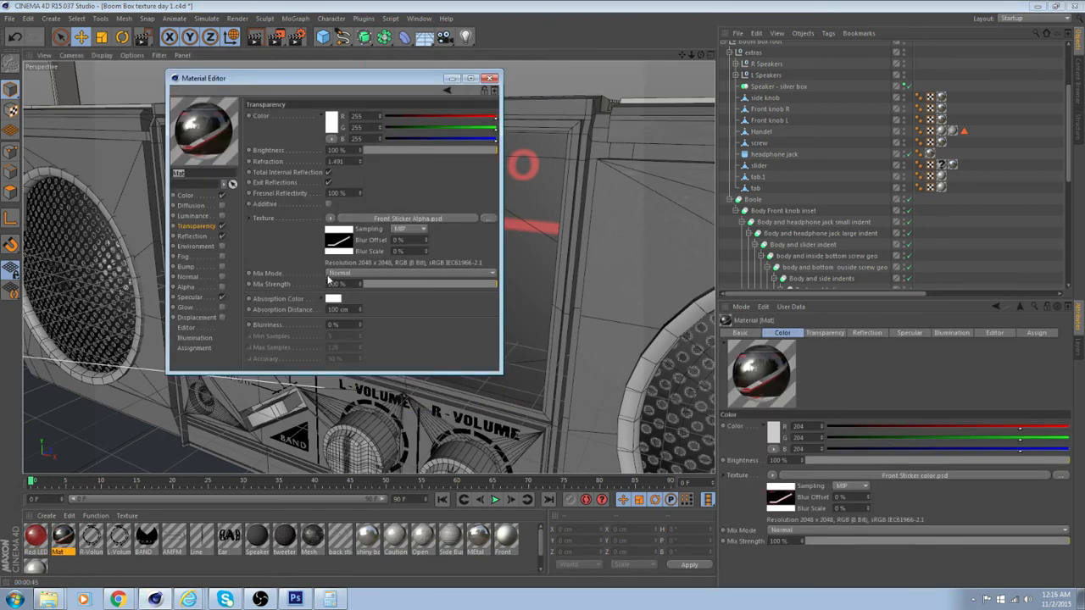
Set the sticker material's transparency blurriness to 2% and its specular width to 55%
{"action": "left_click", "coordinate": [343, 273]}
{"action": "left_click", "coordinate": [349, 275]}
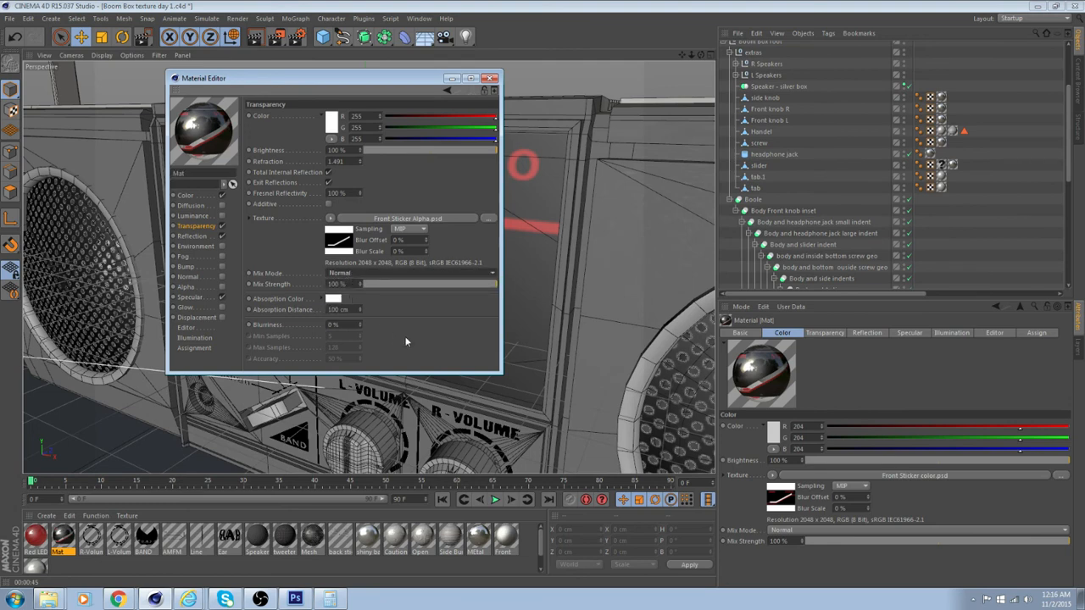
{"action": "left_click", "coordinate": [359, 322]}
{"action": "left_click", "coordinate": [360, 322]}
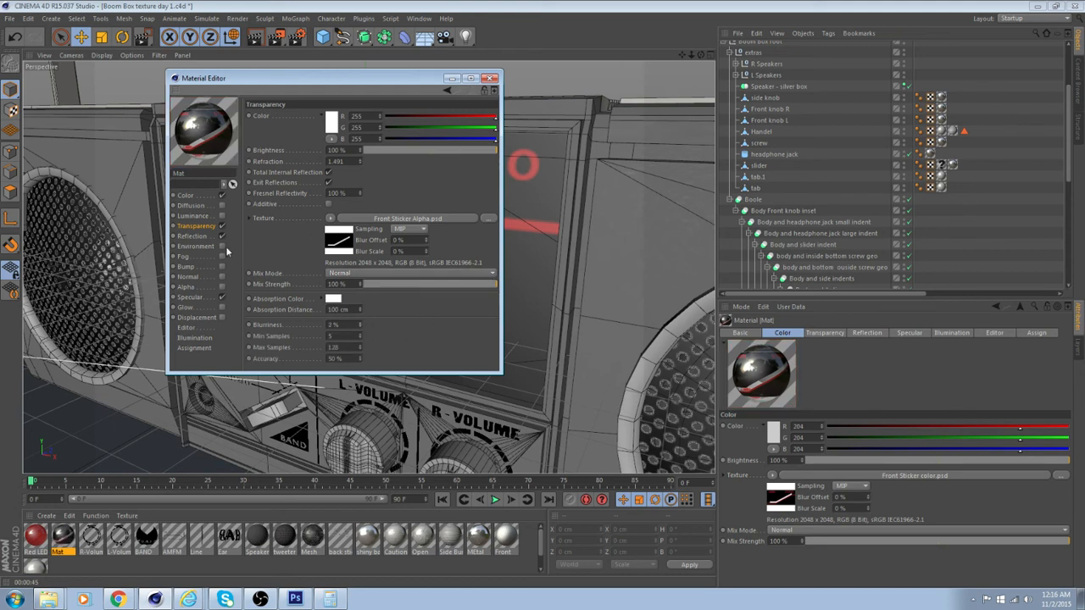
{"action": "left_click", "coordinate": [188, 297]}
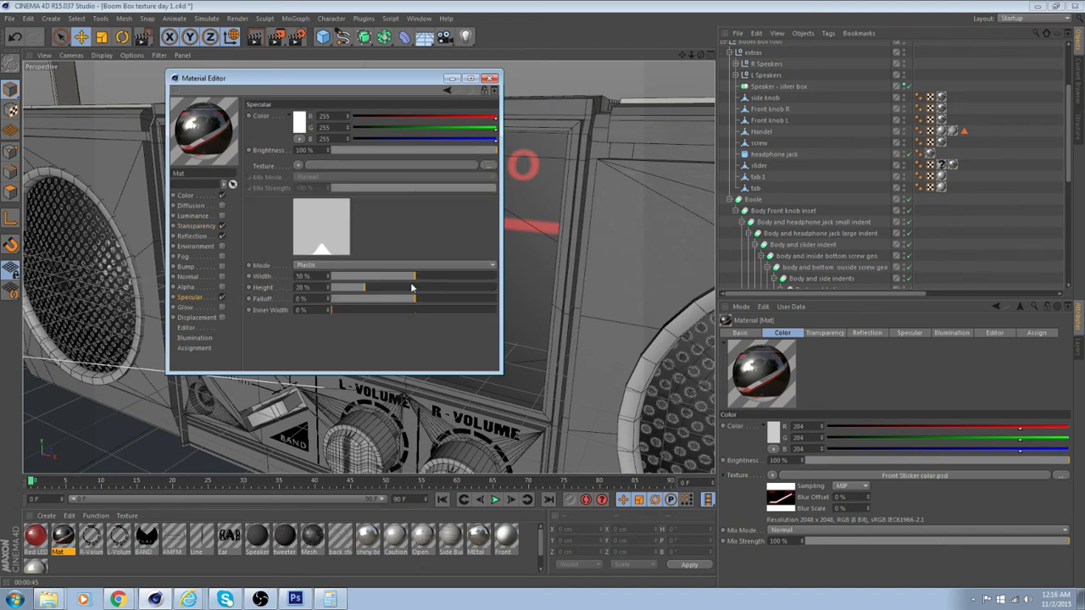
{"action": "mouse_move", "coordinate": [413, 276]}
{"action": "left_mouse_down"}
{"action": "mouse_move", "coordinate": [437, 278]}
{"action": "mouse_move", "coordinate": [423, 277]}
{"action": "left_mouse_up"}
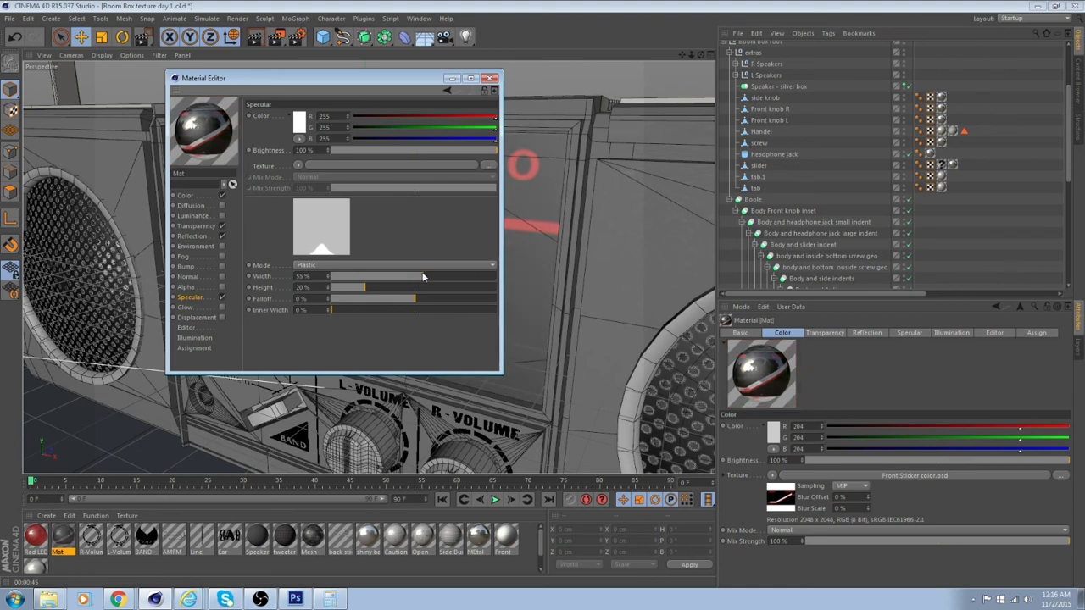
Enable the Bump channel on the sticker material and load a Noise shader as its texture
{"action": "left_click", "coordinate": [189, 196]}
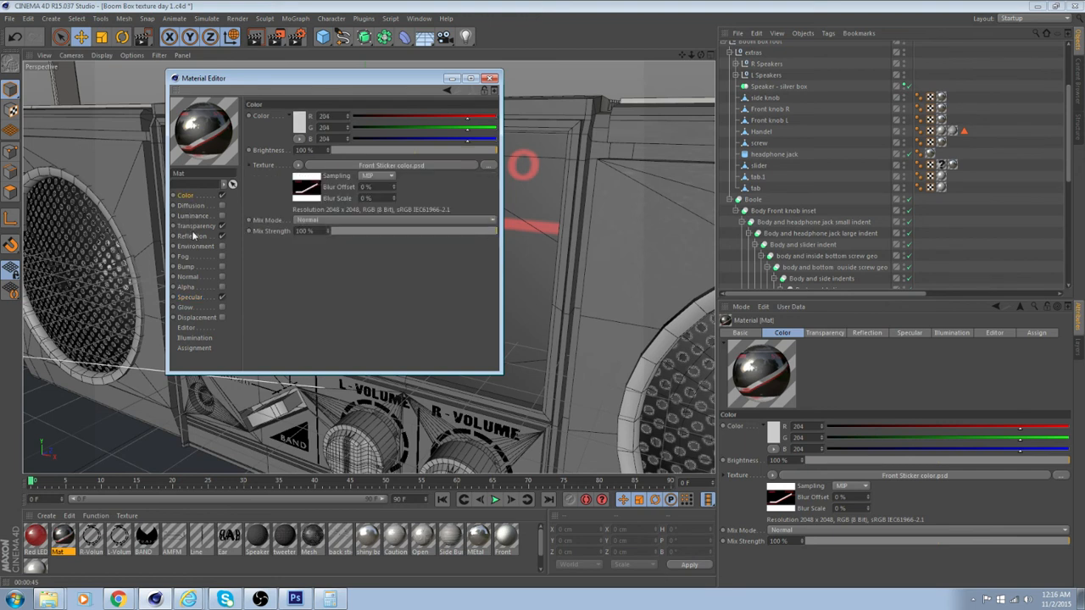
{"action": "left_click", "coordinate": [194, 236]}
{"action": "left_click", "coordinate": [194, 268]}
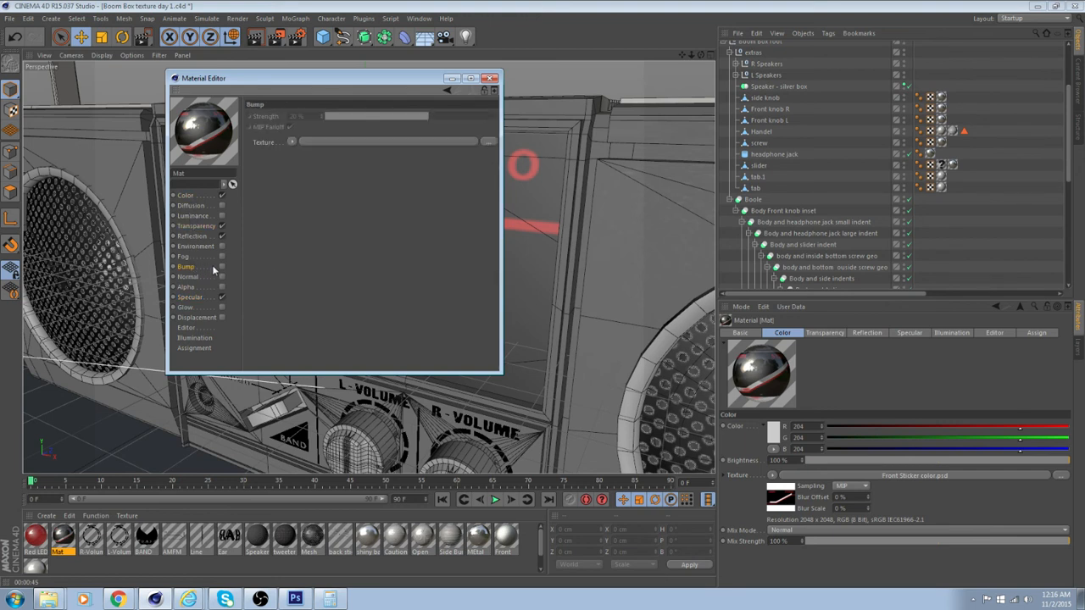
{"action": "left_click", "coordinate": [222, 267]}
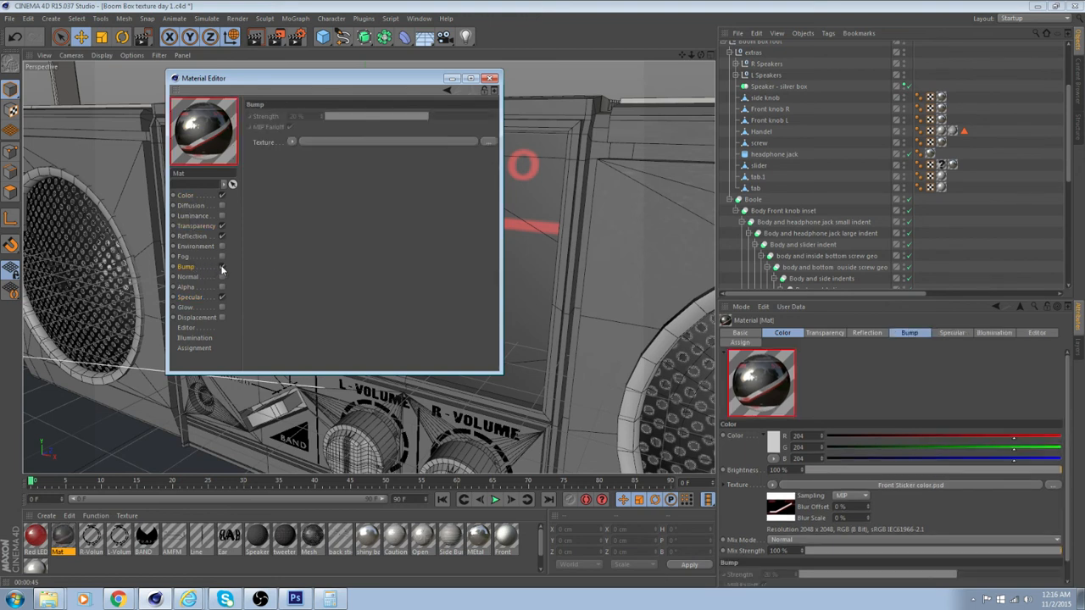
{"action": "left_click", "coordinate": [292, 143]}
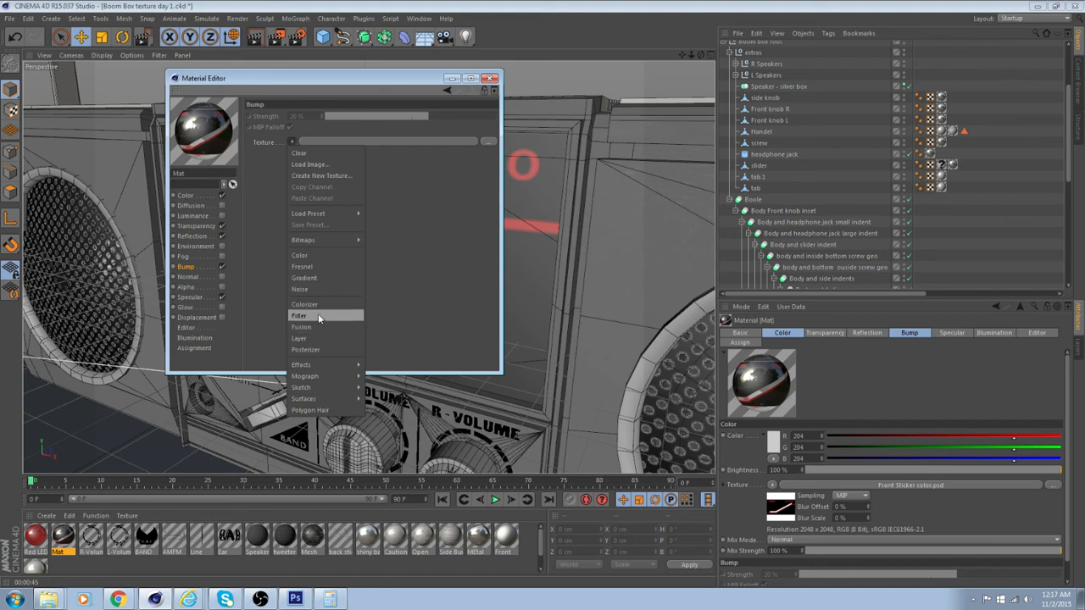
{"action": "left_click", "coordinate": [306, 289]}
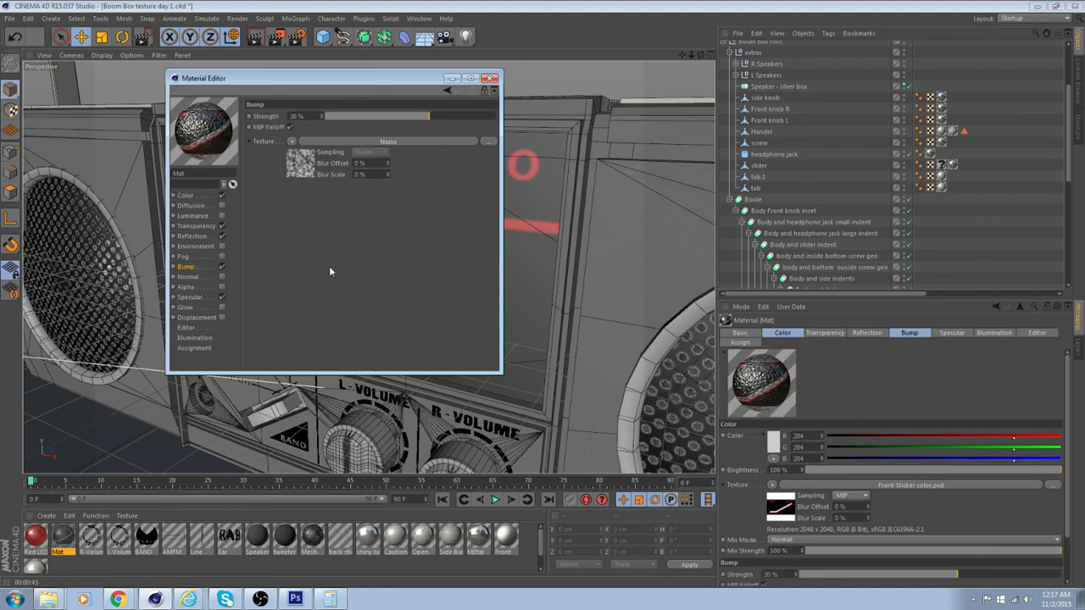
Reduce the sticker material's bump strength to 1% and render the STEREO panel region to check it
{"action": "left_click", "coordinate": [301, 164]}
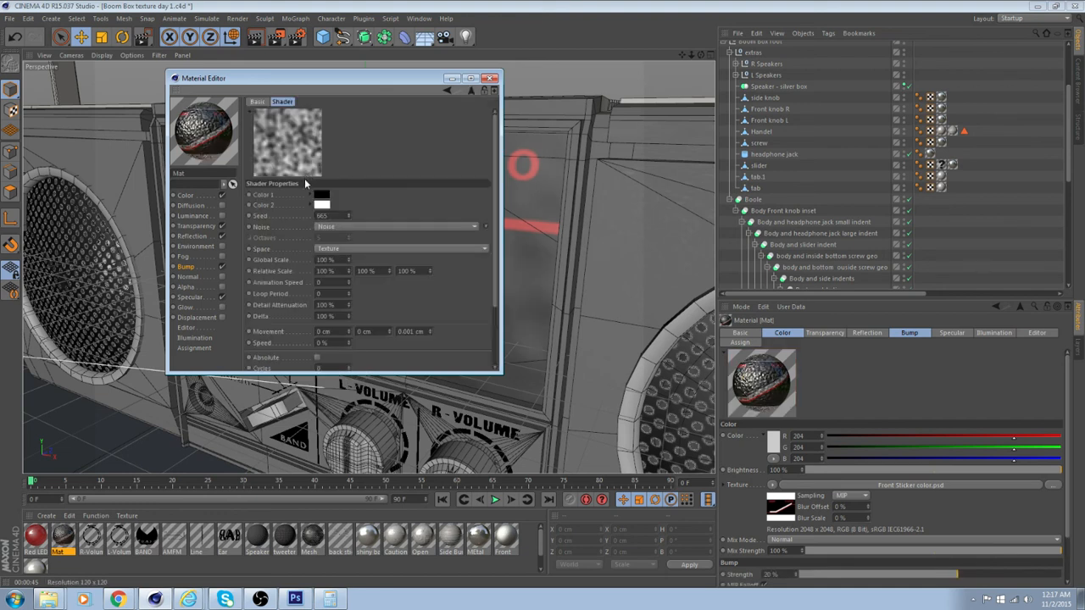
{"action": "left_click", "coordinate": [257, 102]}
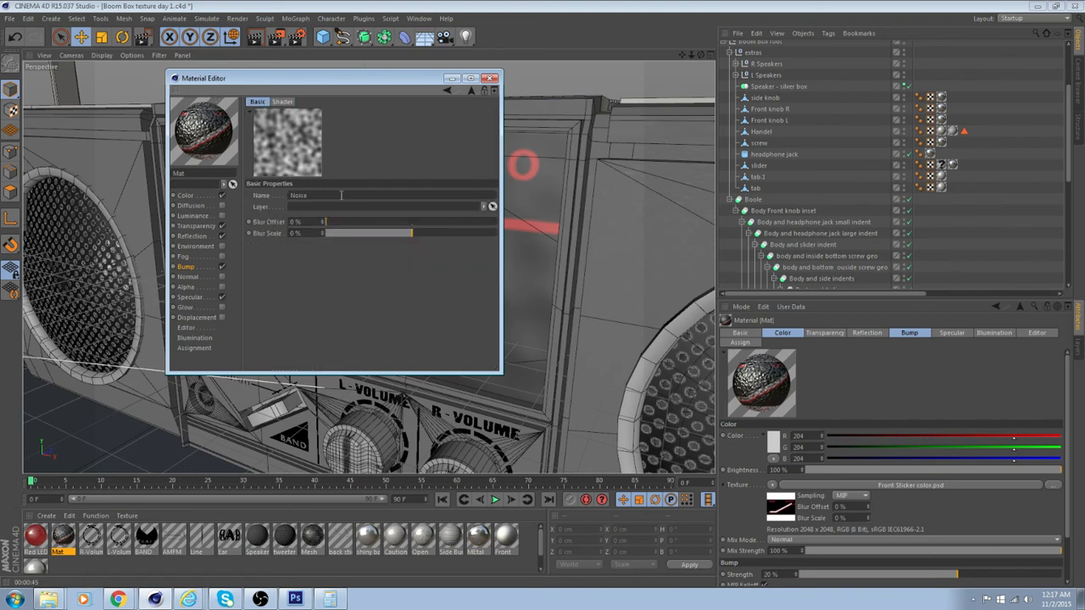
{"action": "left_click", "coordinate": [202, 268]}
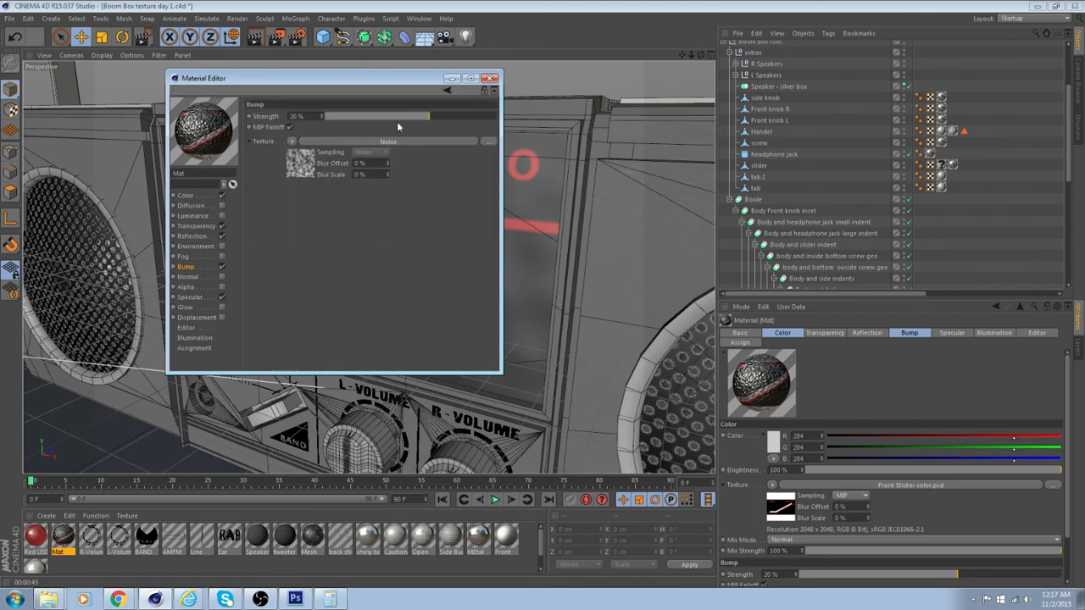
{"action": "left_click_drag", "start_coordinate": [397, 121], "coordinate": [413, 116]}
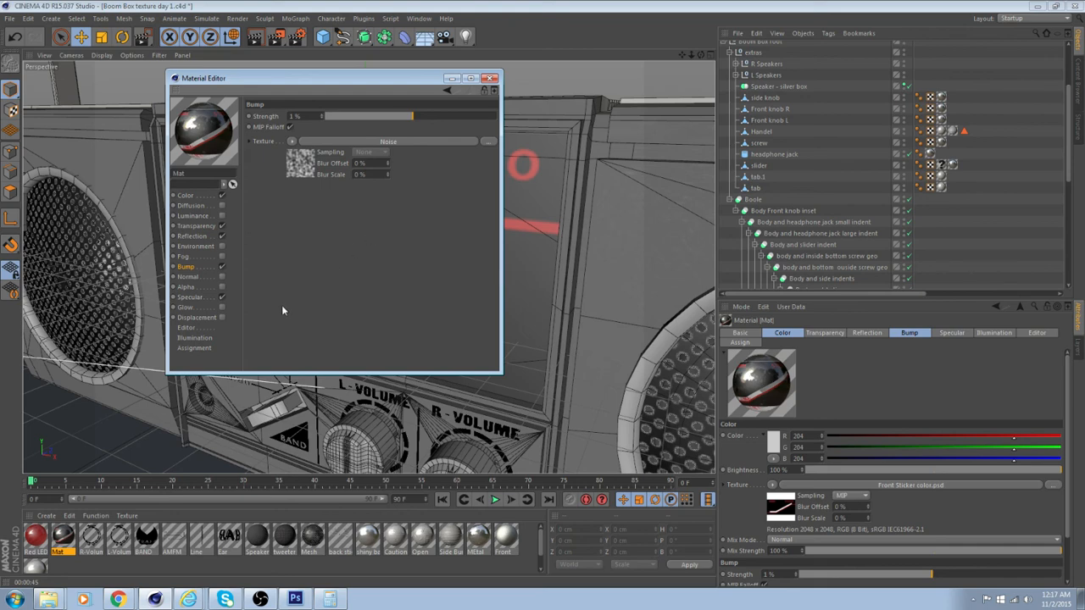
{"action": "left_click", "coordinate": [489, 78]}
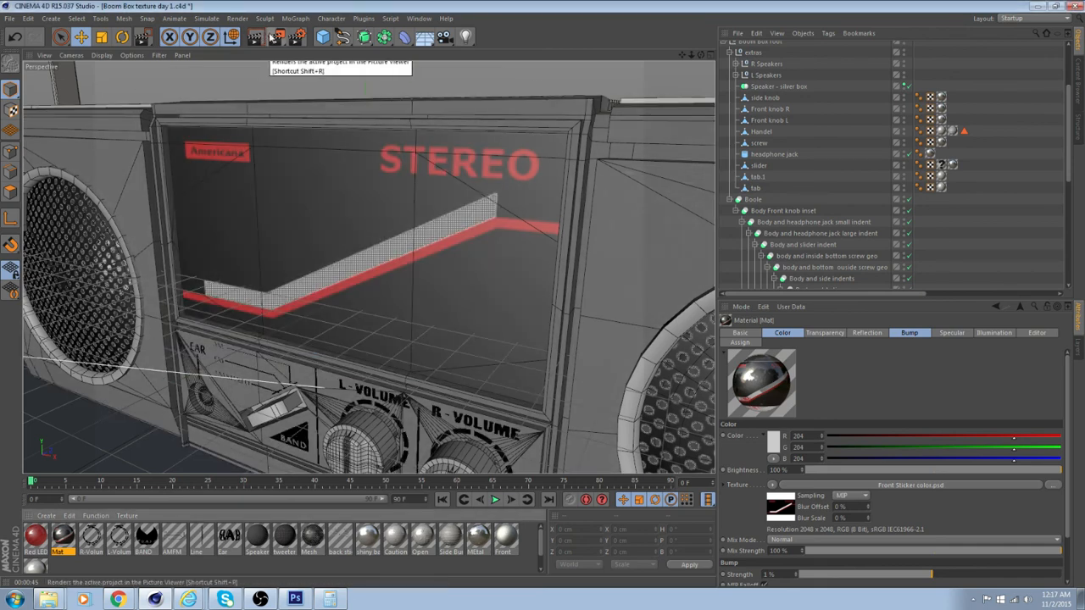
{"action": "left_click_drag", "start_coordinate": [277, 37], "coordinate": [313, 53]}
{"action": "left_click_drag", "start_coordinate": [146, 91], "coordinate": [602, 415]}
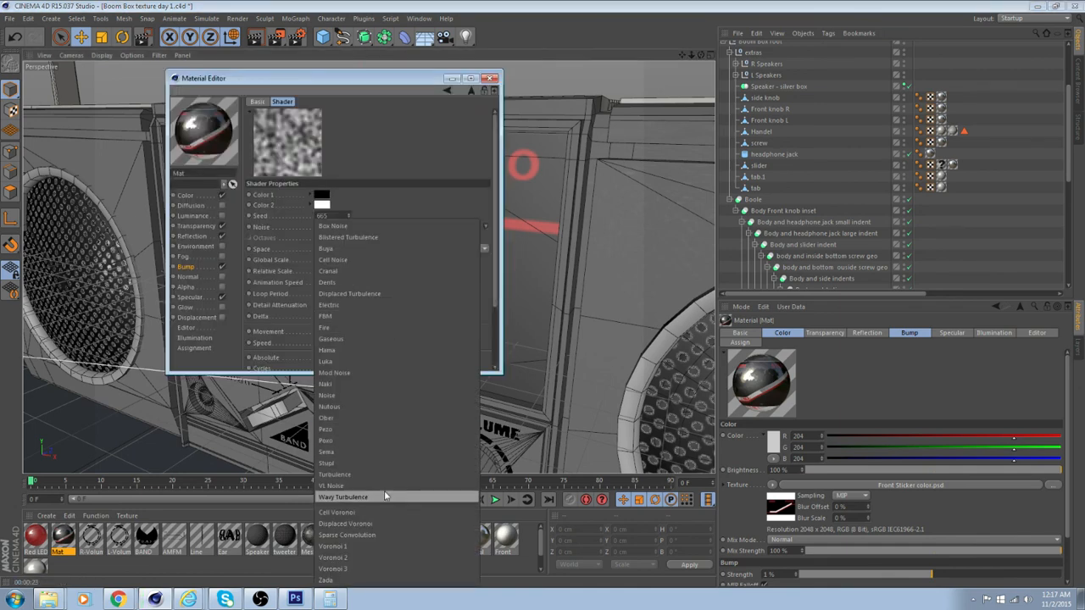
Change the bump shader's noise type to Wavy Turbulence and move the material editor clear of the viewport
{"action": "left_click", "coordinate": [385, 496]}
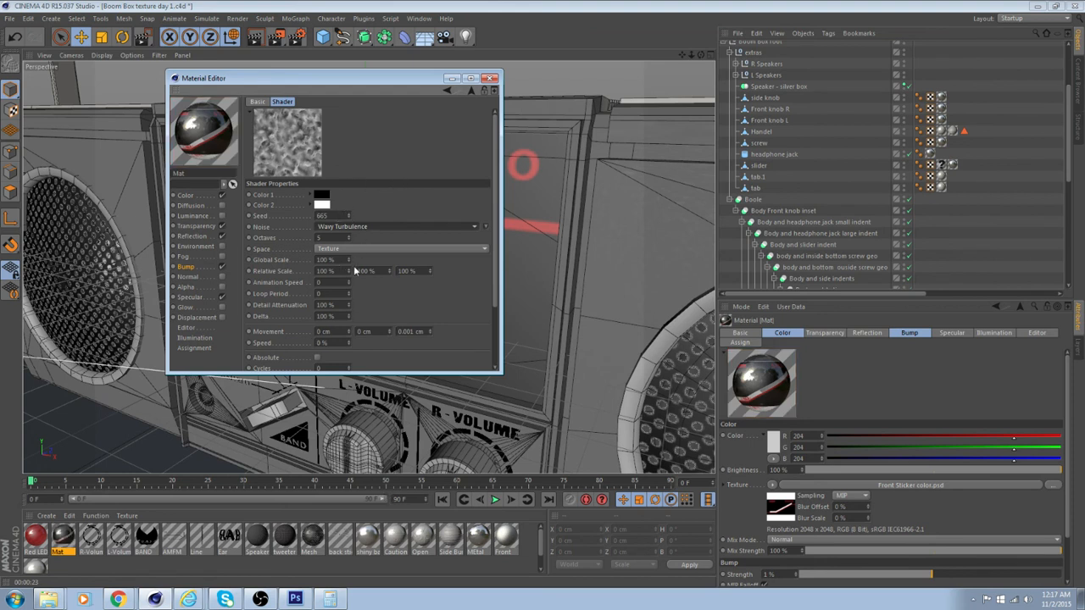
{"action": "left_click", "coordinate": [187, 267]}
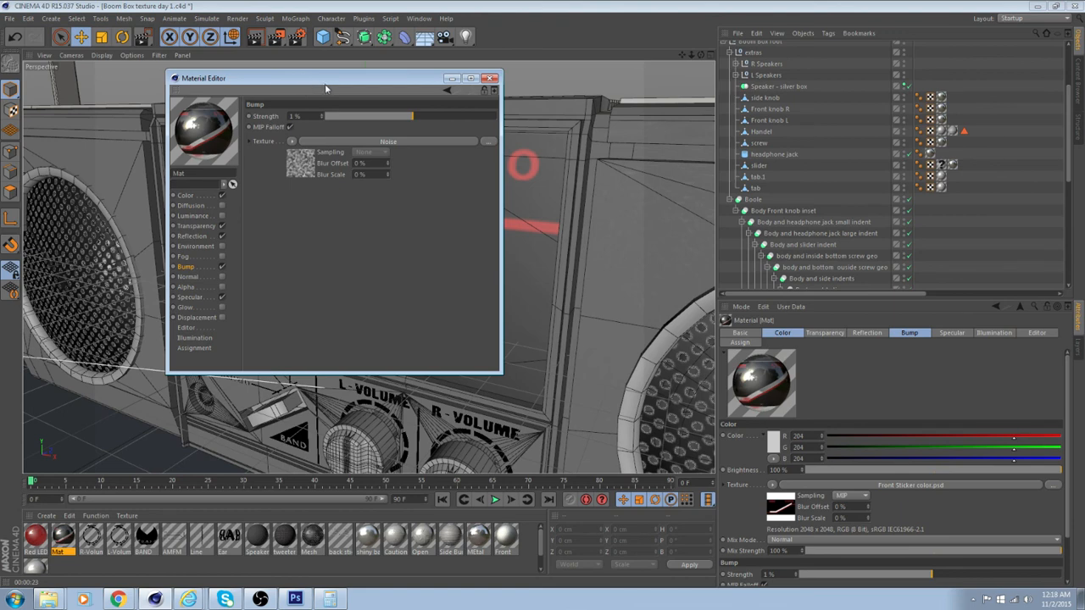
{"action": "left_click_drag", "start_coordinate": [307, 83], "coordinate": [829, 82]}
Render the STEREO panel region again to check the Wavy Turbulence bump, keeping the noise settings open
{"action": "left_click_drag", "start_coordinate": [279, 38], "coordinate": [306, 51]}
{"action": "left_click", "coordinate": [143, 98]}
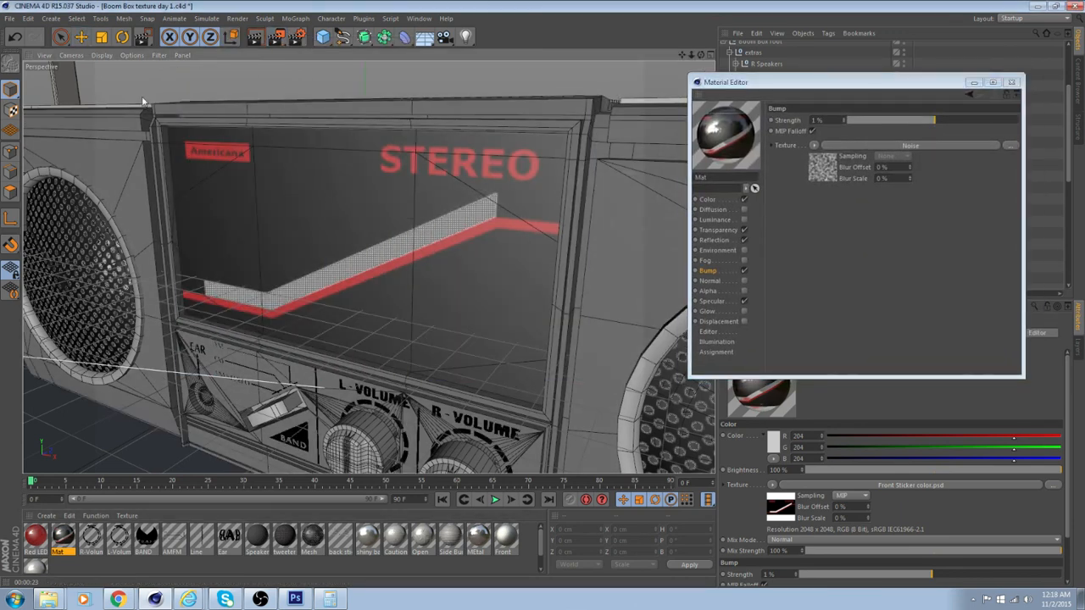
{"action": "left_click", "coordinate": [820, 170]}
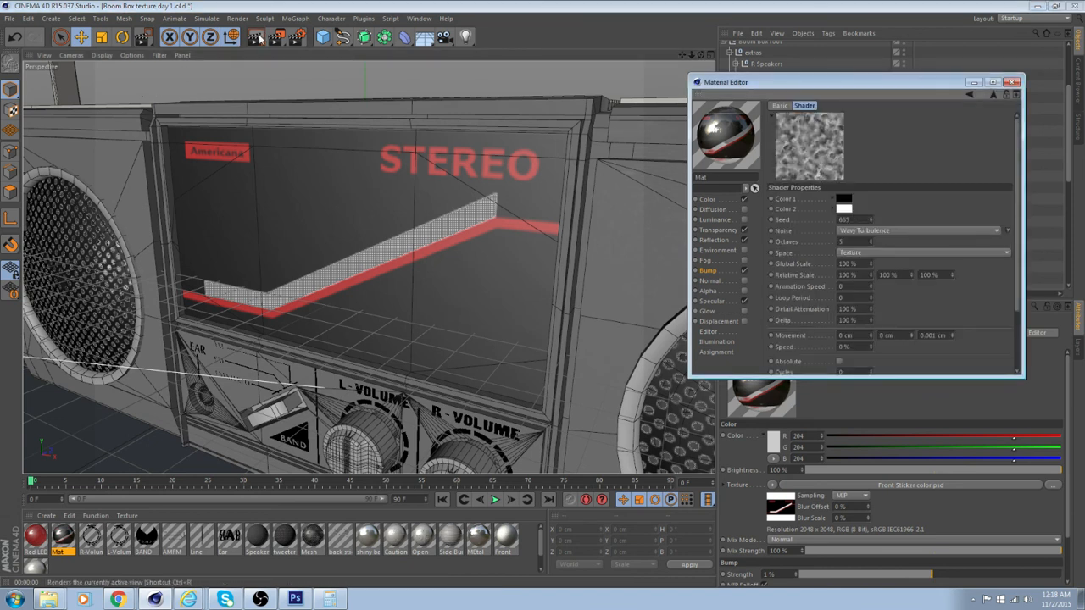
{"action": "left_click_drag", "start_coordinate": [281, 39], "coordinate": [303, 53]}
{"action": "mouse_move", "coordinate": [132, 88]}
{"action": "left_mouse_down"}
{"action": "mouse_move", "coordinate": [602, 403]}
{"action": "mouse_move", "coordinate": [604, 423]}
{"action": "left_mouse_up"}
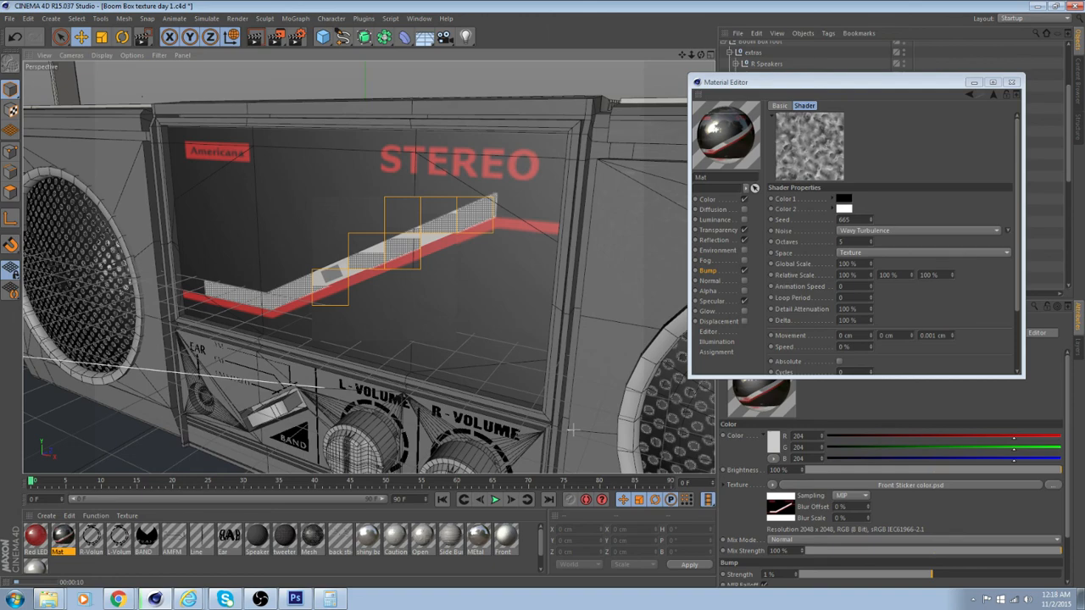
Move the material editor off the object list and hide the Floor object in the viewport
{"action": "left_click_drag", "start_coordinate": [466, 390], "coordinate": [669, 195], "text": "alt"}
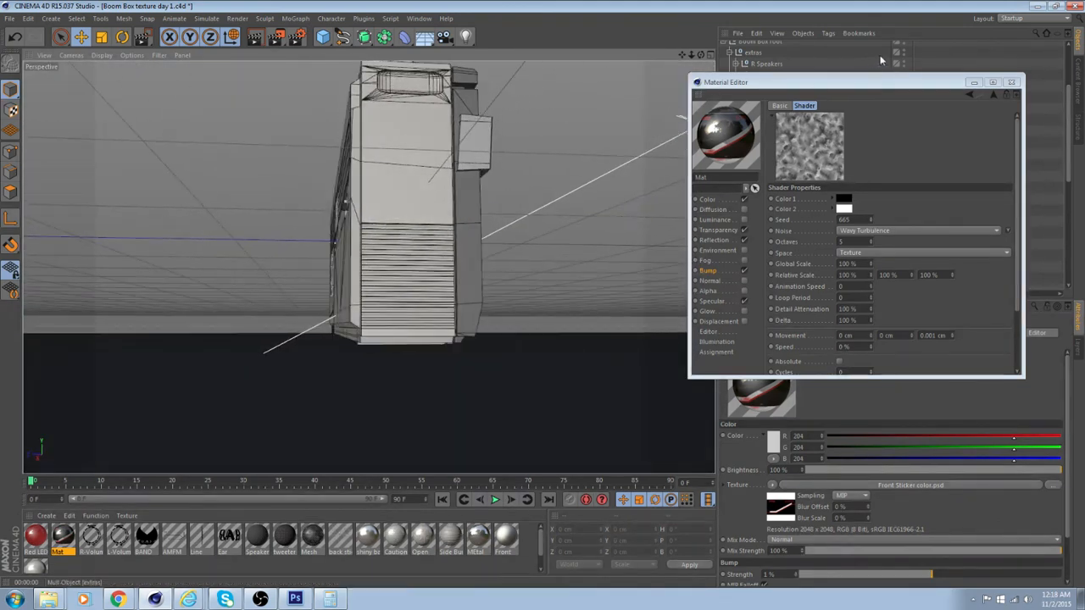
{"action": "left_click_drag", "start_coordinate": [899, 81], "coordinate": [925, 375]}
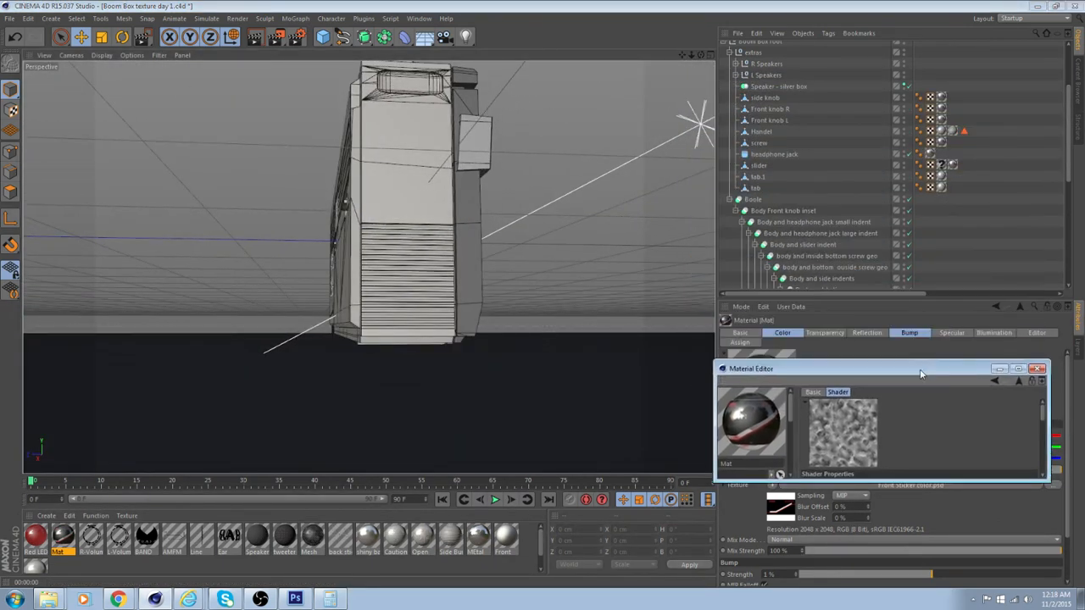
{"action": "scroll", "coordinate": [830, 206], "scroll_direction": "up", "scroll_amount": 3}
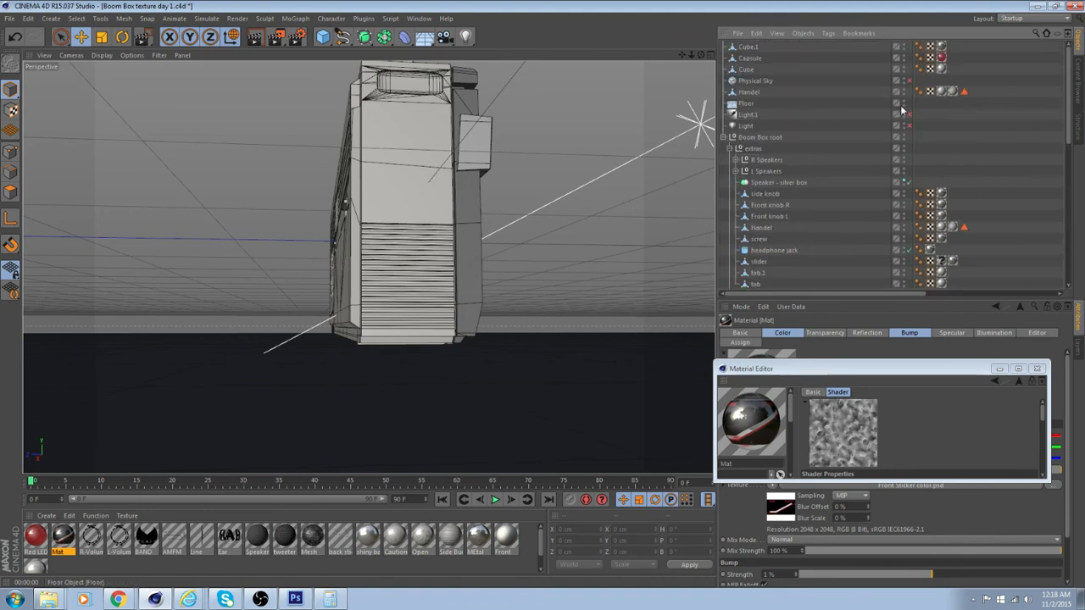
{"action": "left_click", "coordinate": [903, 103]}
Switch the viewport display to smooth shading without wireframe lines
{"action": "left_click_drag", "start_coordinate": [560, 212], "coordinate": [484, 235], "text": "alt"}
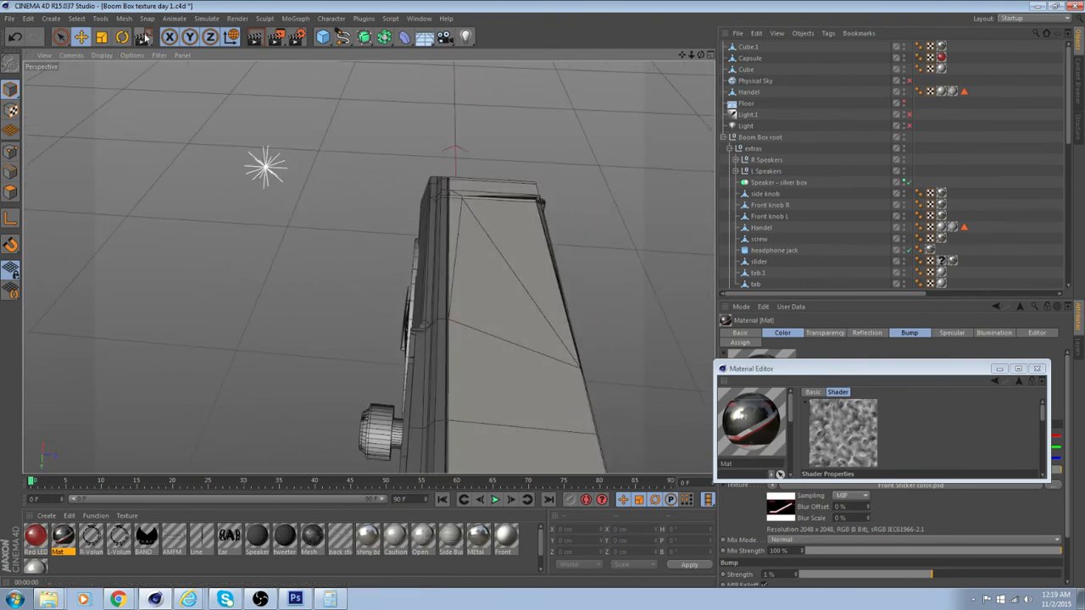
{"action": "left_click", "coordinate": [100, 55]}
{"action": "left_click", "coordinate": [131, 72]}
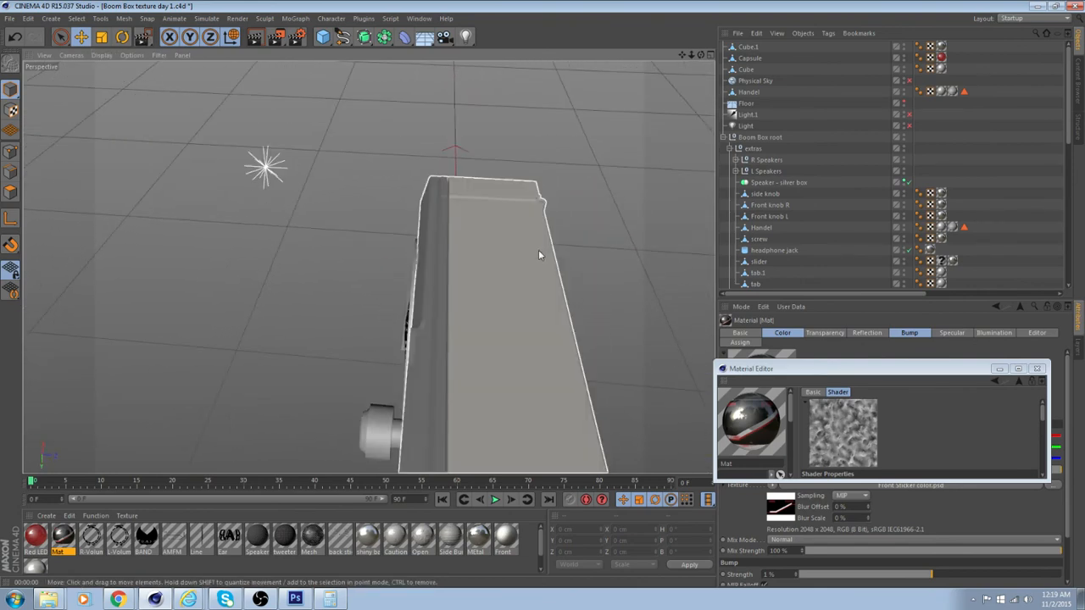
Examine the shaded boom box from the front and both sides, checking the sticker panel, speakers and knobs
{"action": "mouse_move", "coordinate": [538, 249]}
{"action": "left_mouse_down", "text": "alt"}
{"action": "mouse_move", "coordinate": [466, 336]}
{"action": "mouse_move", "coordinate": [347, 308]}
{"action": "mouse_move", "coordinate": [472, 353]}
{"action": "mouse_move", "coordinate": [417, 317]}
{"action": "mouse_move", "coordinate": [374, 219]}
{"action": "mouse_move", "coordinate": [492, 286]}
{"action": "mouse_move", "coordinate": [269, 268]}
{"action": "mouse_move", "coordinate": [363, 301]}
{"action": "mouse_move", "coordinate": [339, 274]}
{"action": "mouse_move", "coordinate": [357, 340]}
{"action": "mouse_move", "coordinate": [364, 266]}
{"action": "mouse_move", "coordinate": [342, 275]}
{"action": "mouse_move", "coordinate": [308, 389]}
{"action": "mouse_move", "coordinate": [368, 263]}
{"action": "mouse_move", "coordinate": [357, 366]}
{"action": "mouse_move", "coordinate": [339, 348]}
{"action": "mouse_move", "coordinate": [333, 375]}
{"action": "mouse_move", "coordinate": [351, 293]}
{"action": "mouse_move", "coordinate": [388, 273]}
{"action": "mouse_move", "coordinate": [340, 350]}
{"action": "mouse_move", "coordinate": [368, 268]}
{"action": "mouse_move", "coordinate": [366, 222]}
{"action": "mouse_move", "coordinate": [227, 294]}
{"action": "mouse_move", "coordinate": [412, 314]}
{"action": "mouse_move", "coordinate": [317, 317]}
{"action": "mouse_move", "coordinate": [167, 290]}
{"action": "left_mouse_up", "text": "alt"}
{"action": "left_click_drag", "start_coordinate": [261, 278], "coordinate": [483, 318], "text": "alt"}
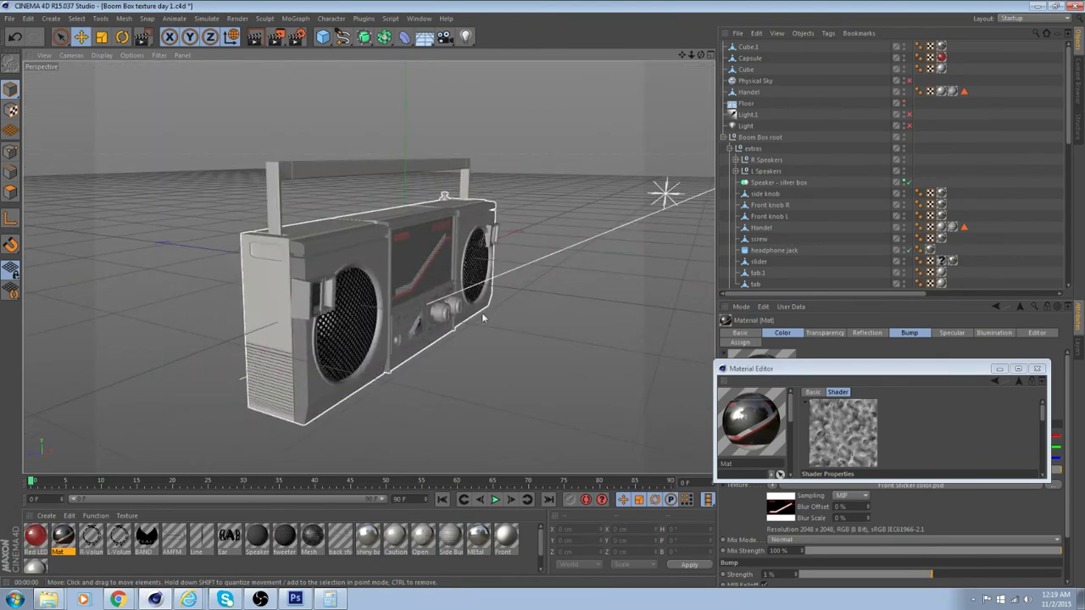
{"action": "left_click_drag", "start_coordinate": [326, 348], "coordinate": [353, 380], "text": "alt"}
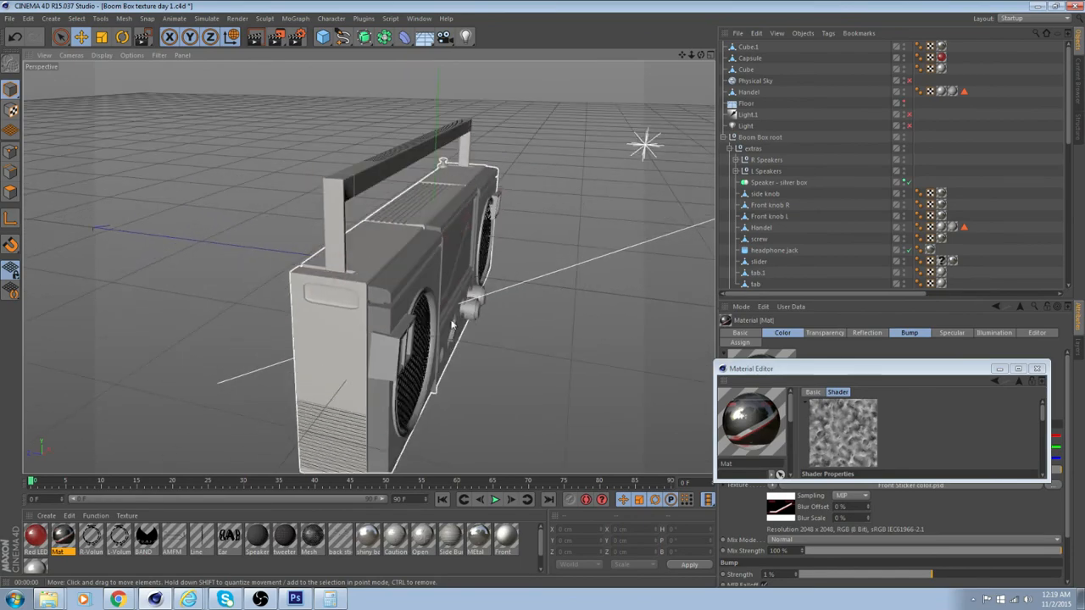
{"action": "mouse_move", "coordinate": [453, 326]}
{"action": "left_mouse_down", "text": "alt"}
{"action": "mouse_move", "coordinate": [45, 349]}
{"action": "mouse_move", "coordinate": [171, 289]}
{"action": "mouse_move", "coordinate": [456, 333]}
{"action": "left_mouse_up", "text": "alt"}
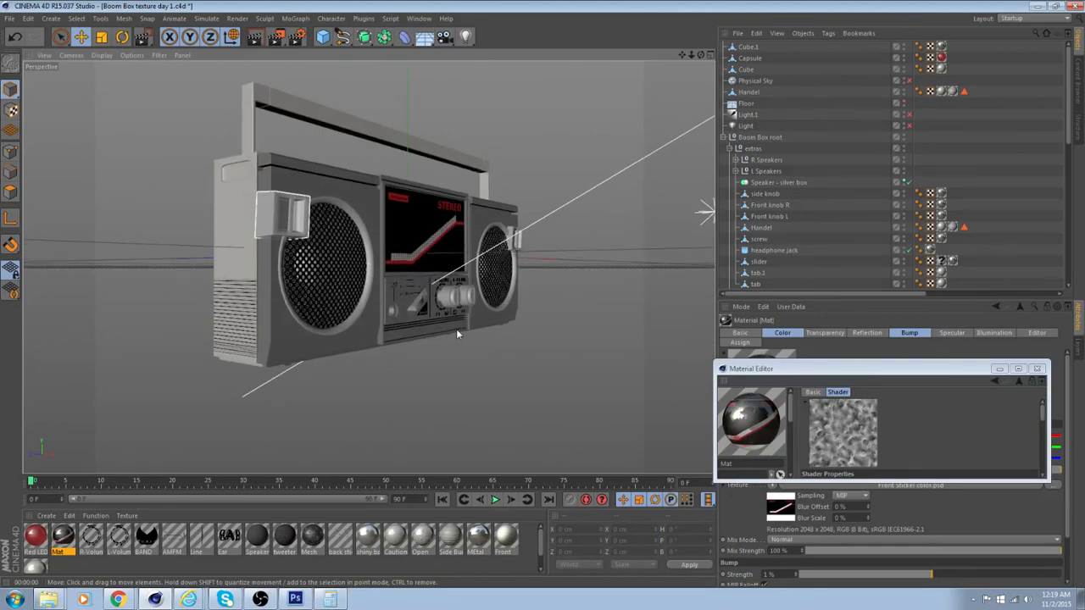
{"action": "scroll", "coordinate": [457, 331], "scroll_direction": "up", "scroll_amount": 5}
{"action": "left_click_drag", "start_coordinate": [443, 316], "coordinate": [464, 350], "text": "alt"}
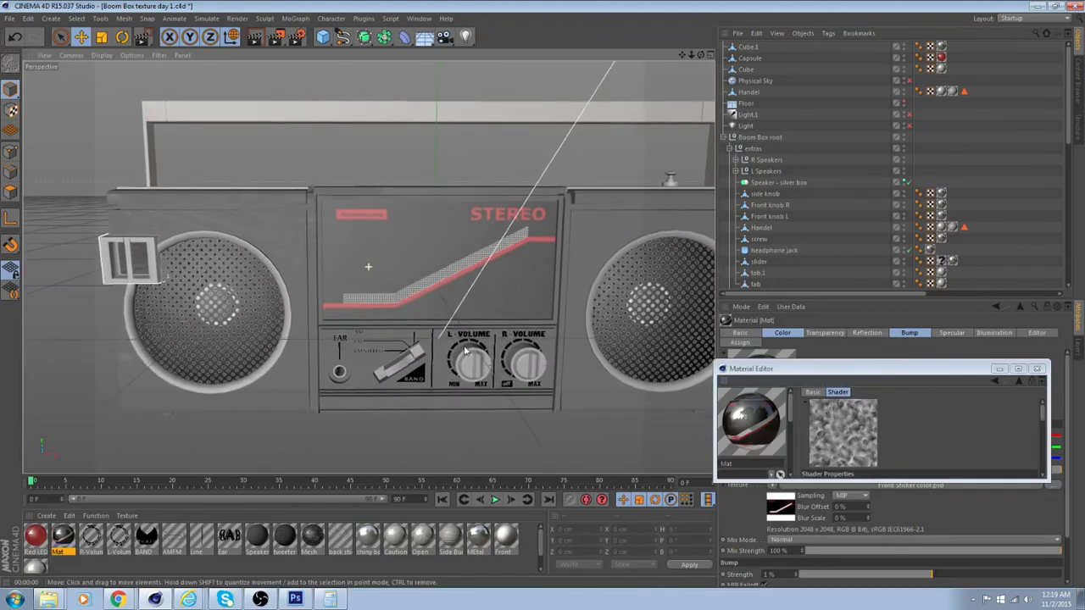
{"action": "scroll", "coordinate": [435, 353], "scroll_direction": "down", "scroll_amount": 3}
{"action": "left_click_drag", "start_coordinate": [381, 359], "coordinate": [499, 338], "text": "alt"}
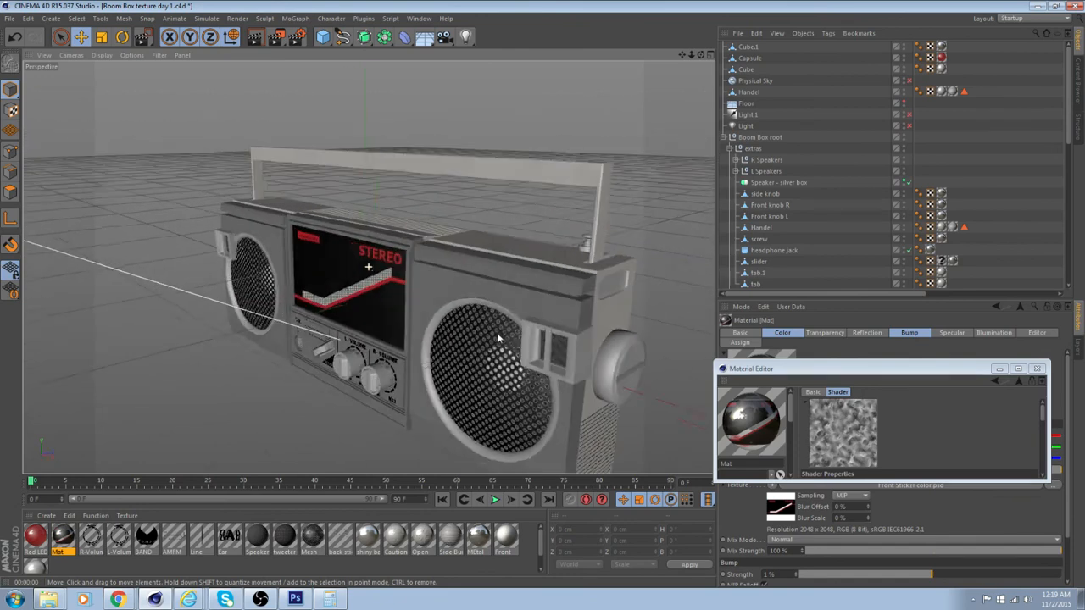
{"action": "scroll", "coordinate": [471, 274], "scroll_direction": "down", "scroll_amount": 4}
{"action": "mouse_move", "coordinate": [498, 338]}
{"action": "middle_mouse_down", "text": "alt"}
{"action": "mouse_move", "coordinate": [470, 273]}
{"action": "mouse_move", "coordinate": [499, 325]}
{"action": "middle_mouse_up", "text": "alt"}
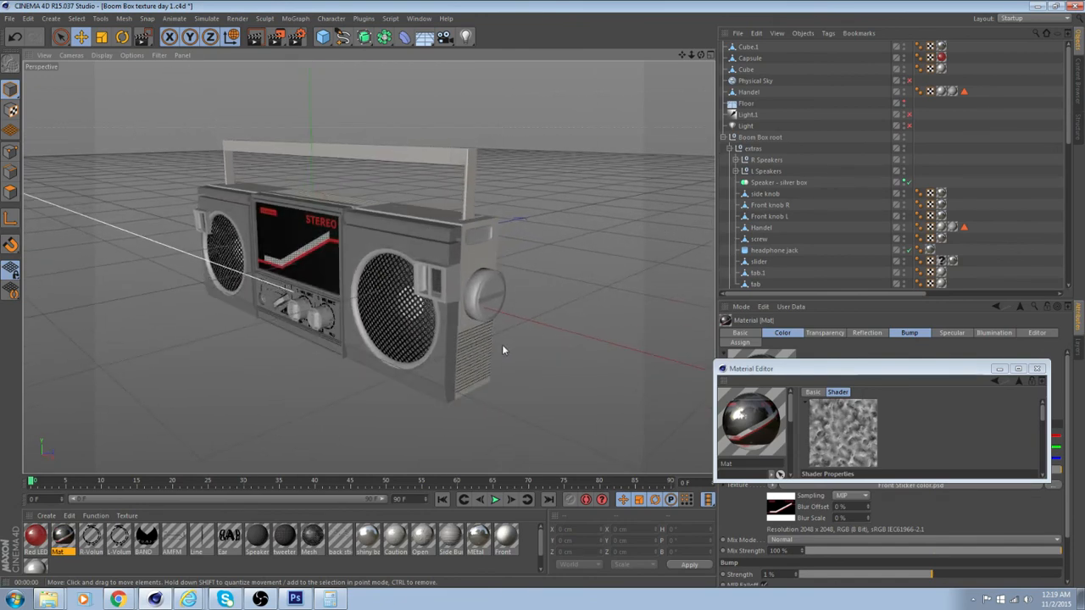